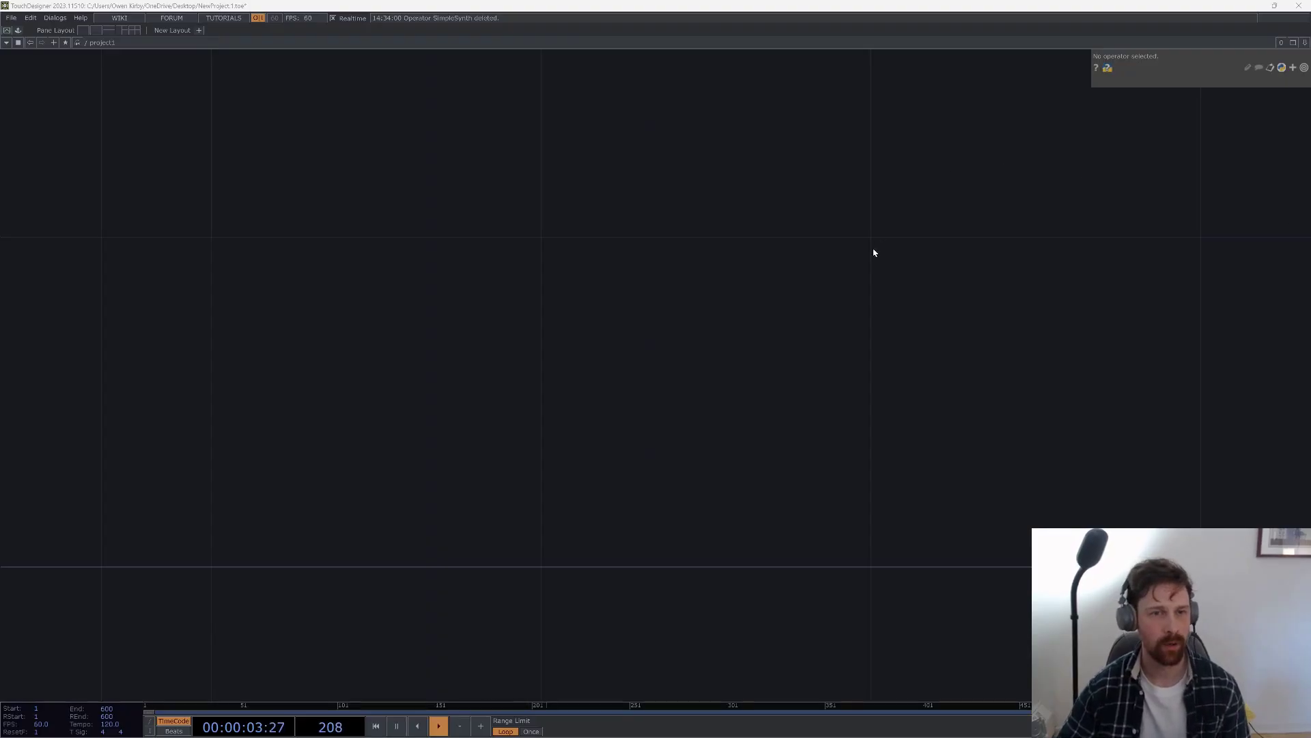
# - Add a Bullet Solver COMP to the empty project1 network
pyautogui.moveTo(771, 312); pyautogui.dragTo(517, 311)
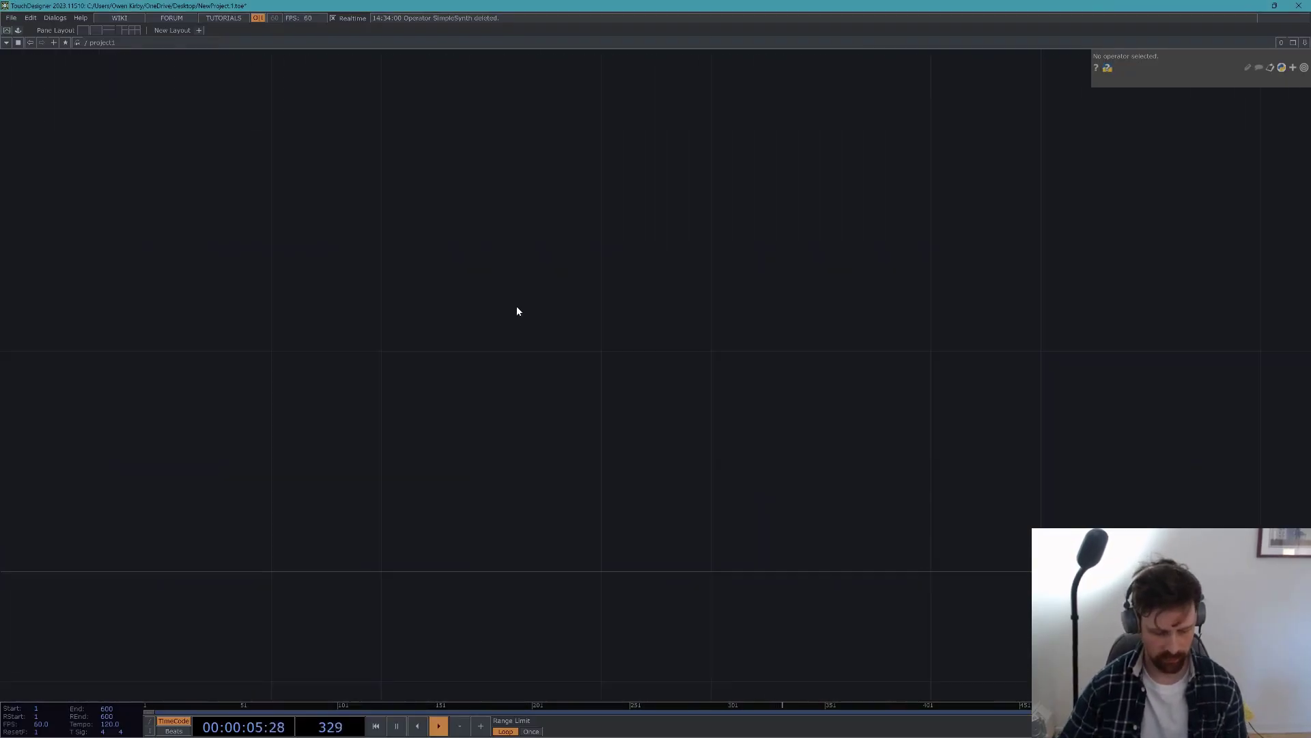
pyautogui.press('Tab')
pyautogui.write('bullet')
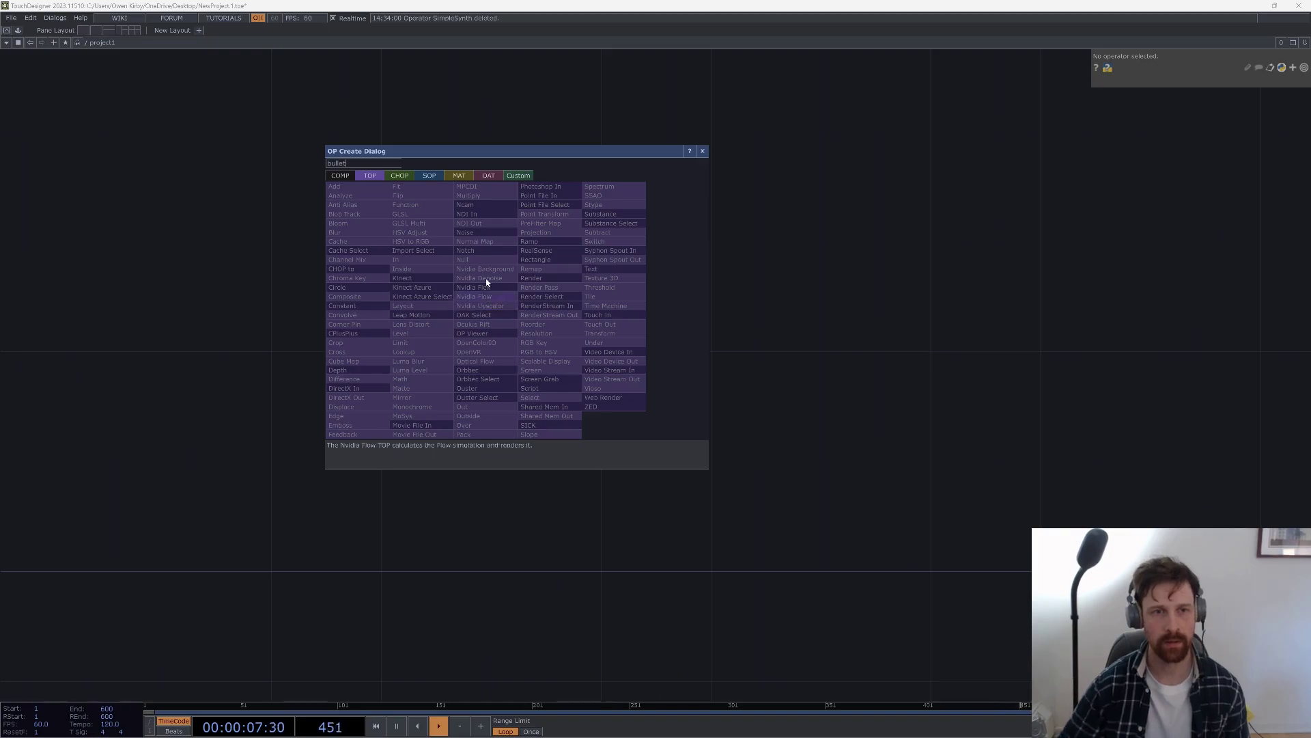
pyautogui.click(339, 175)
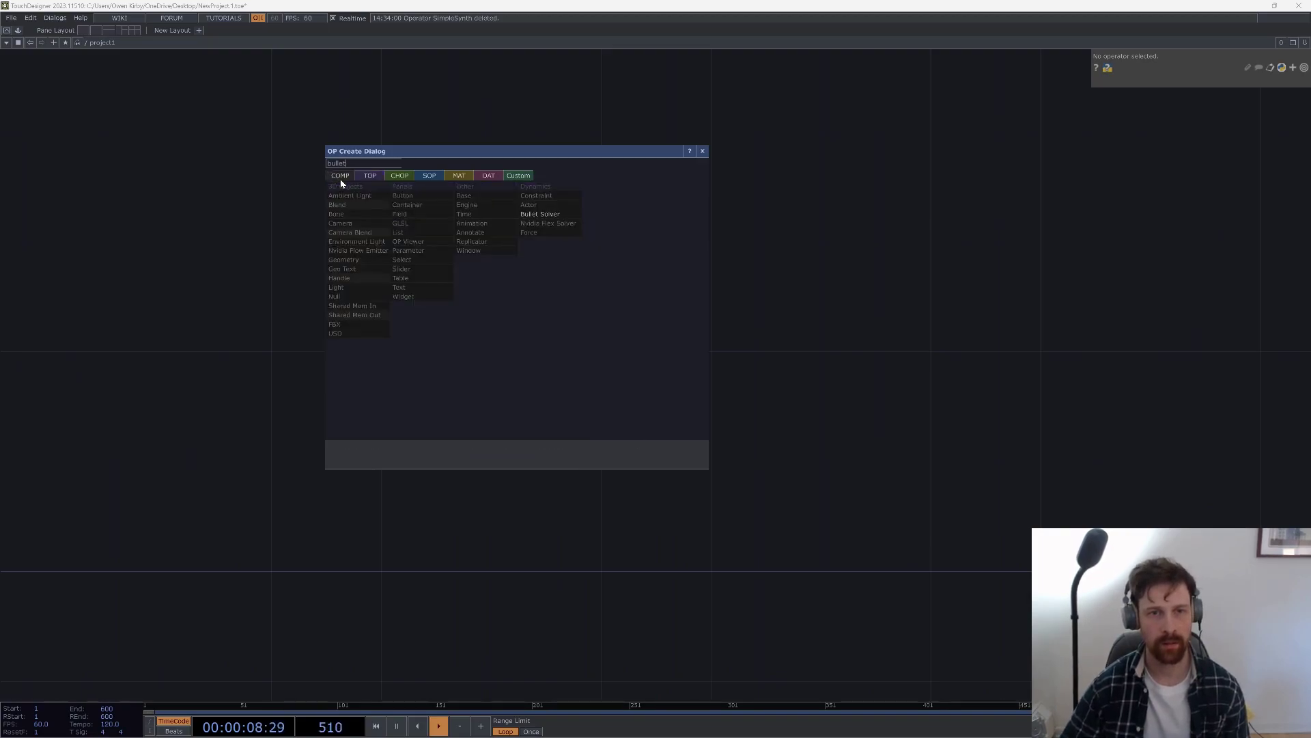
pyautogui.click(553, 214)
pyautogui.click(379, 461)
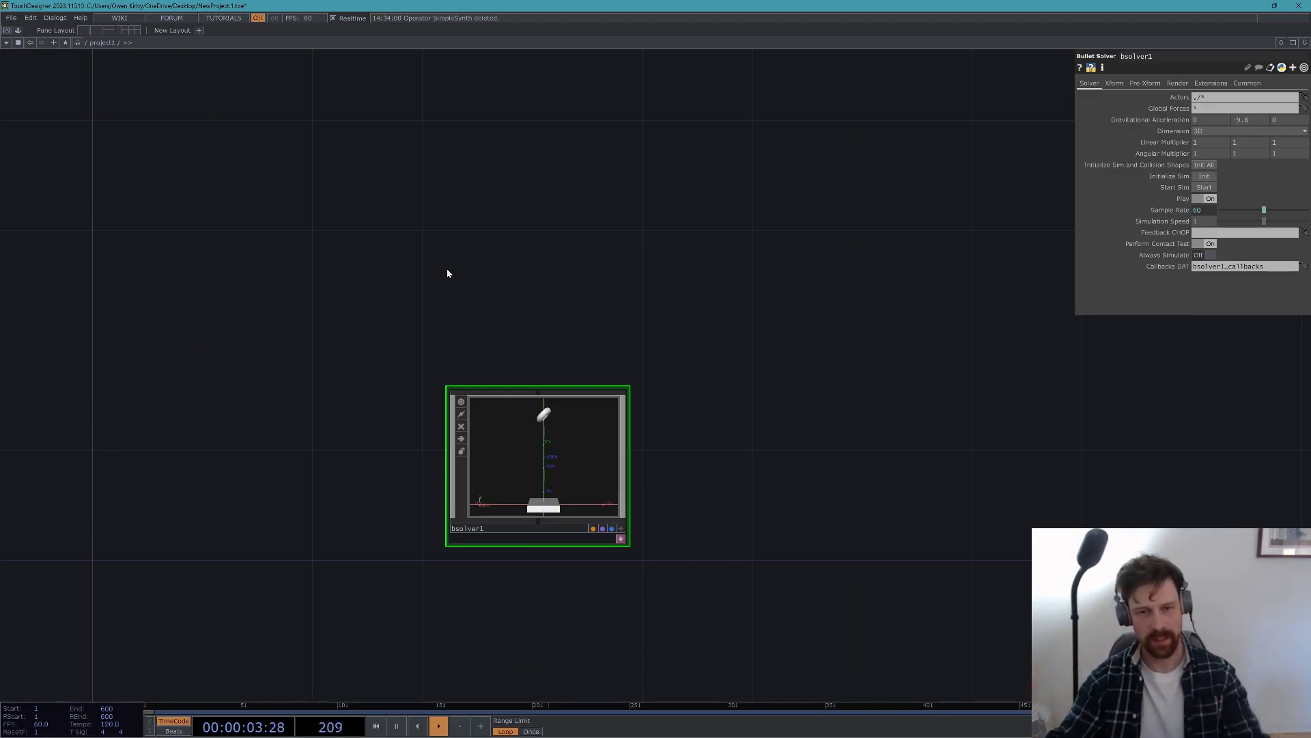
# - Go inside the Bullet Solver and examine its two default actors
pyautogui.doubleClick(516, 474)
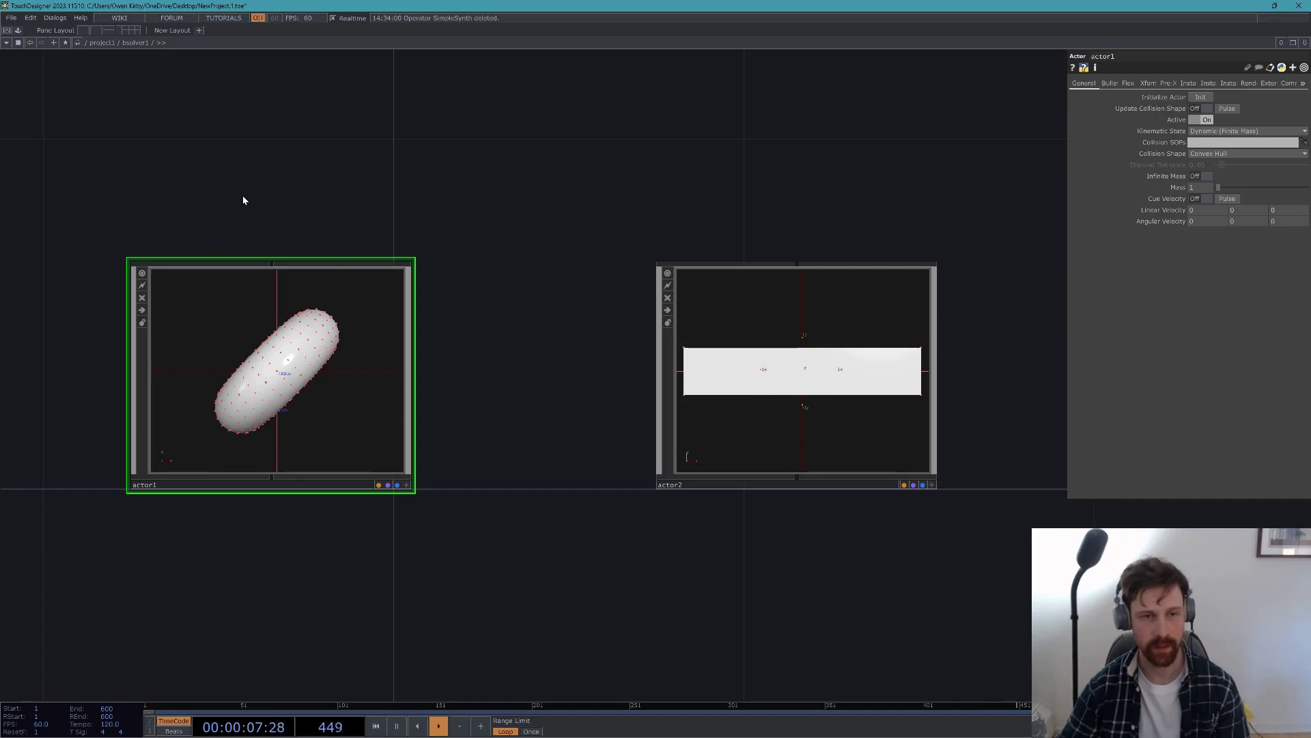
pyautogui.scroll(-5, 246, 193)
pyautogui.moveTo(207, 171); pyautogui.dragTo(334, 332)
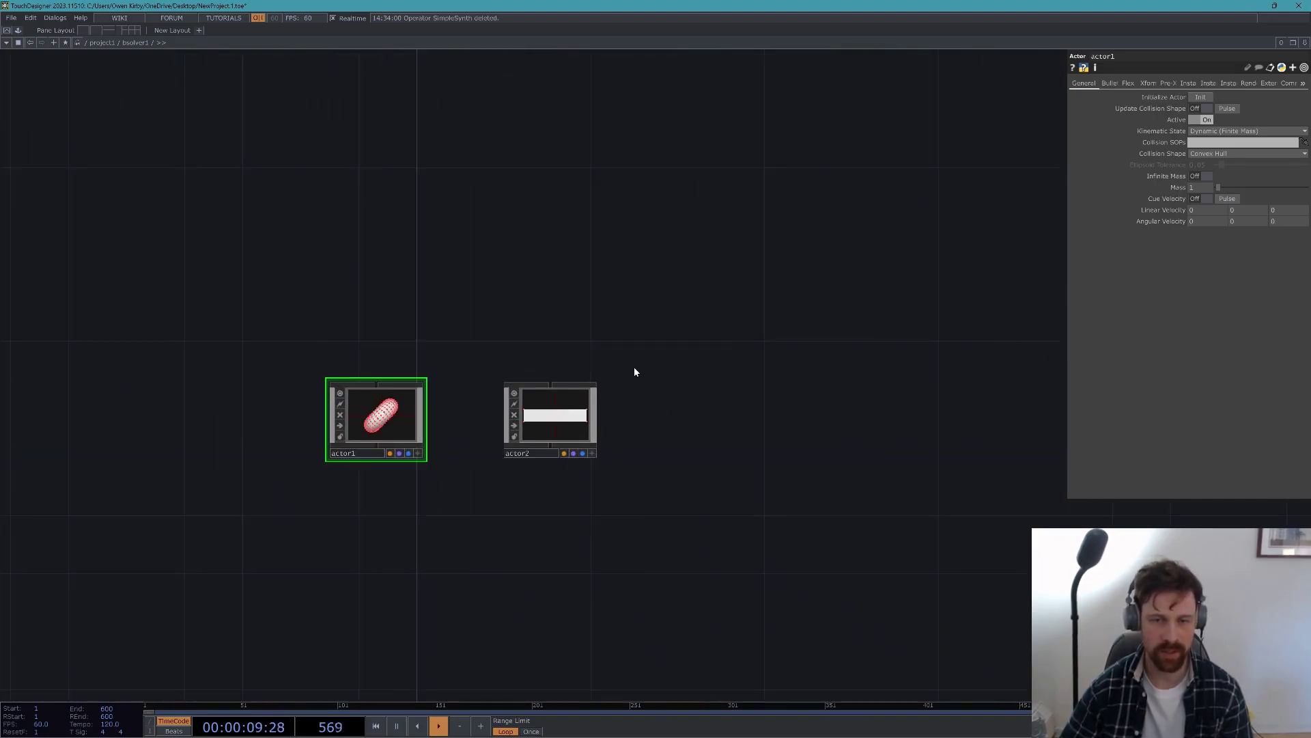
pyautogui.scroll(-4, 634, 372)
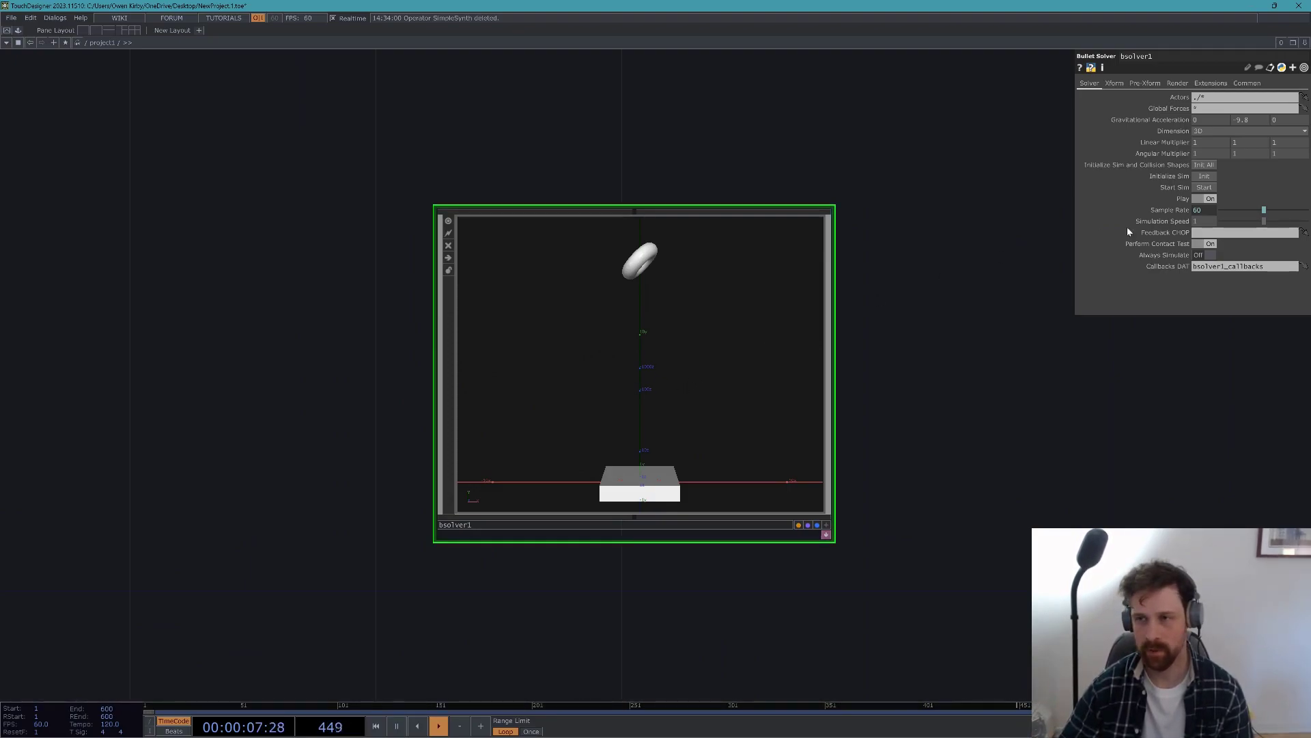
# - Start the solver's simulation and orbit its interactive viewer to watch the torus fall onto the box
pyautogui.click(1205, 188)
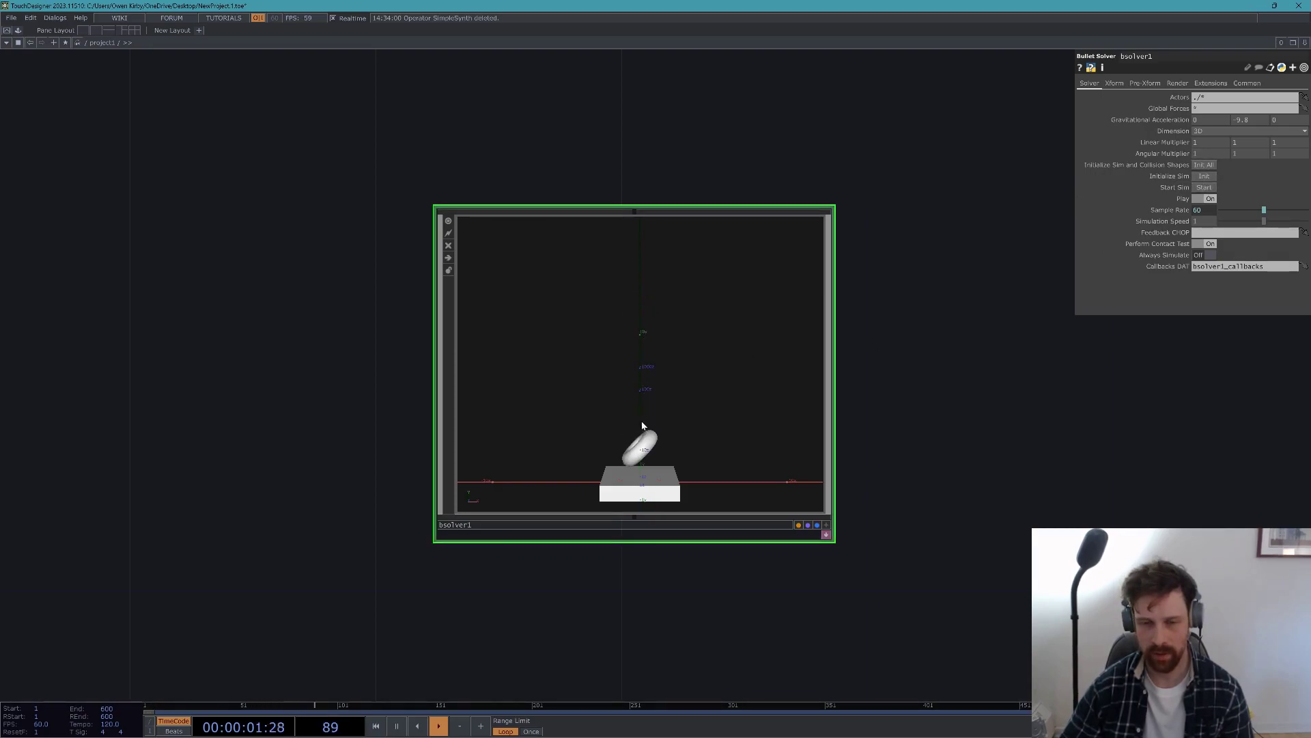
pyautogui.scroll(5, 650, 487)
pyautogui.moveTo(658, 474); pyautogui.dragTo(645, 398, button='right')
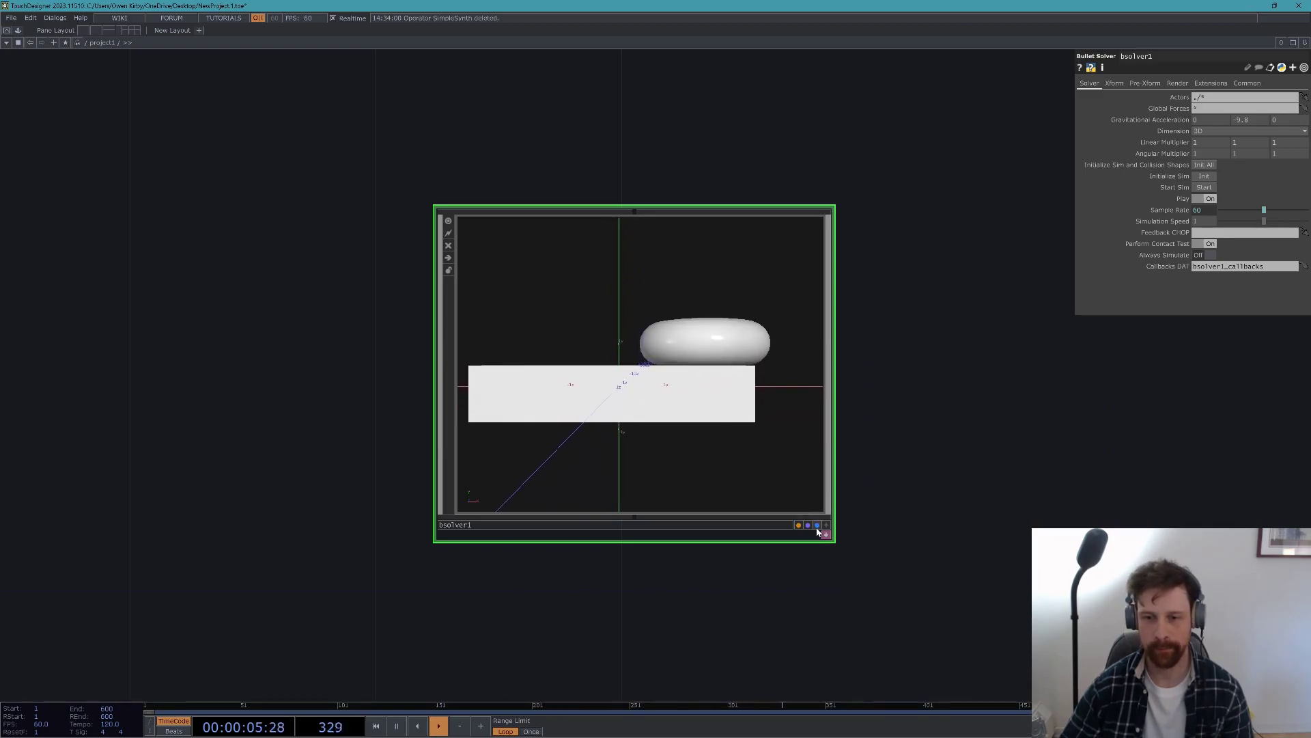
pyautogui.click(826, 526)
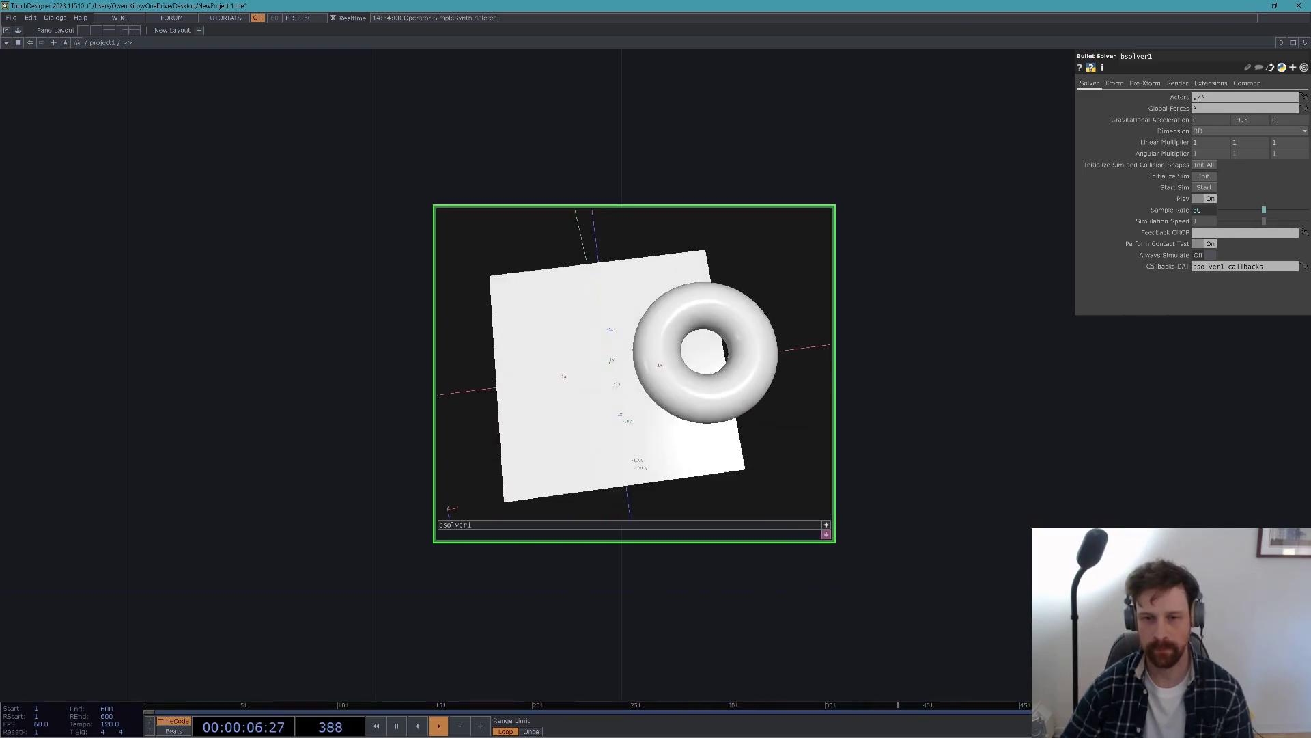
# - Reinitialize the simulation and collision shapes, with the Bullet Solver's Simulation Speed lowered to 0.79
pyautogui.click(1213, 166)
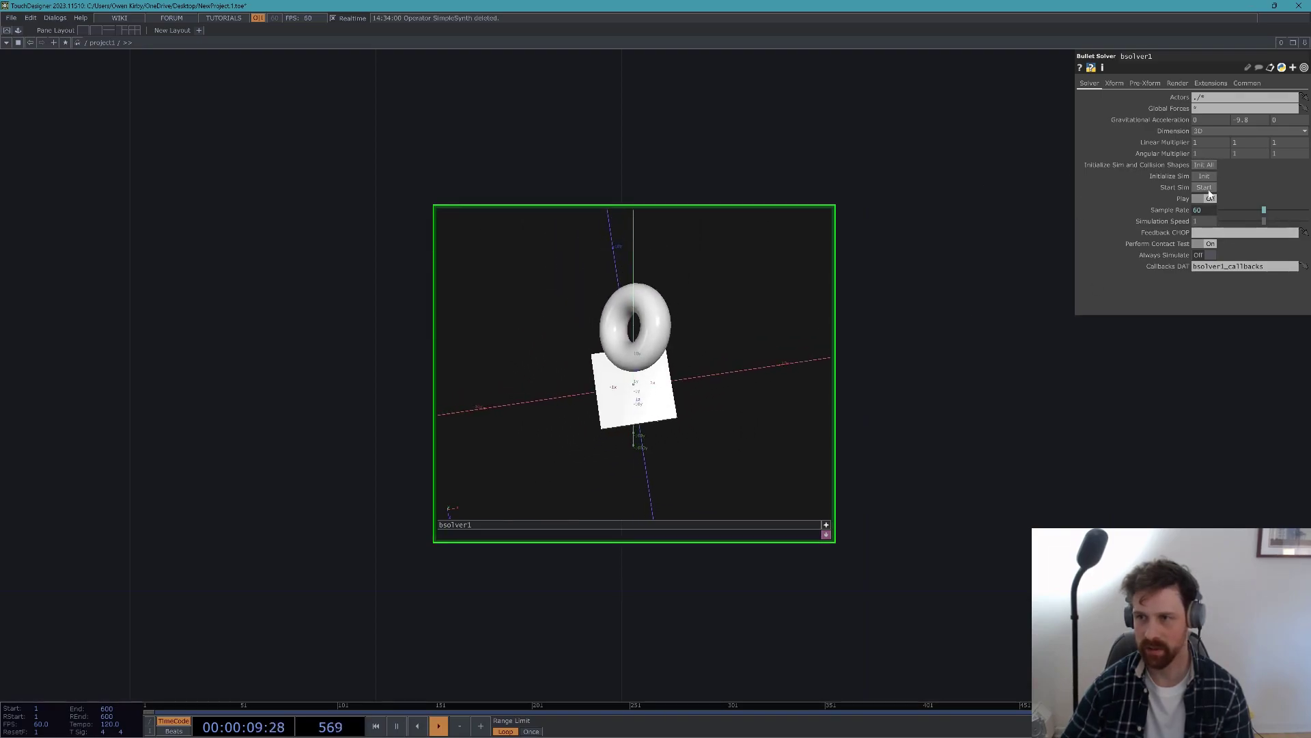
pyautogui.moveTo(1263, 222)
pyautogui.mouseDown()
pyautogui.moveTo(1229, 223)
pyautogui.moveTo(1287, 230)
pyautogui.moveTo(1255, 224)
pyautogui.mouseUp()
pyautogui.click(1205, 166)
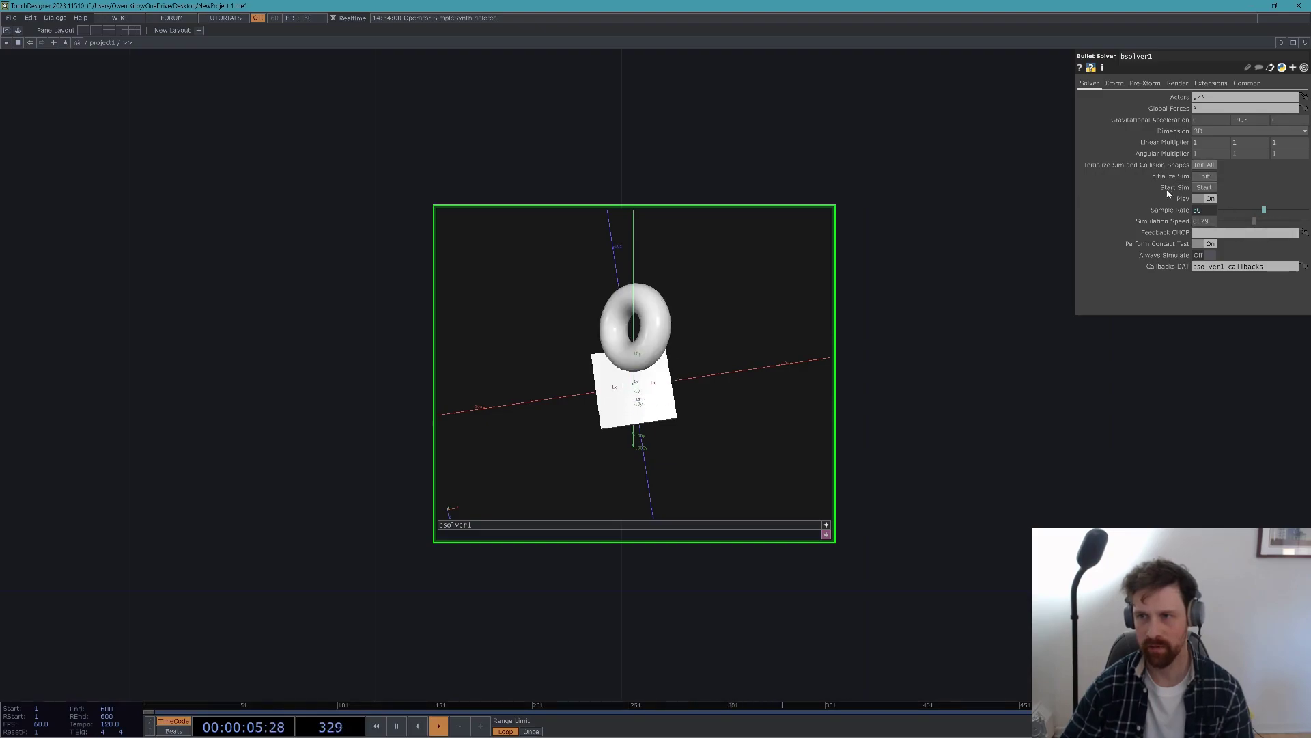
pyautogui.rightClick(659, 528)
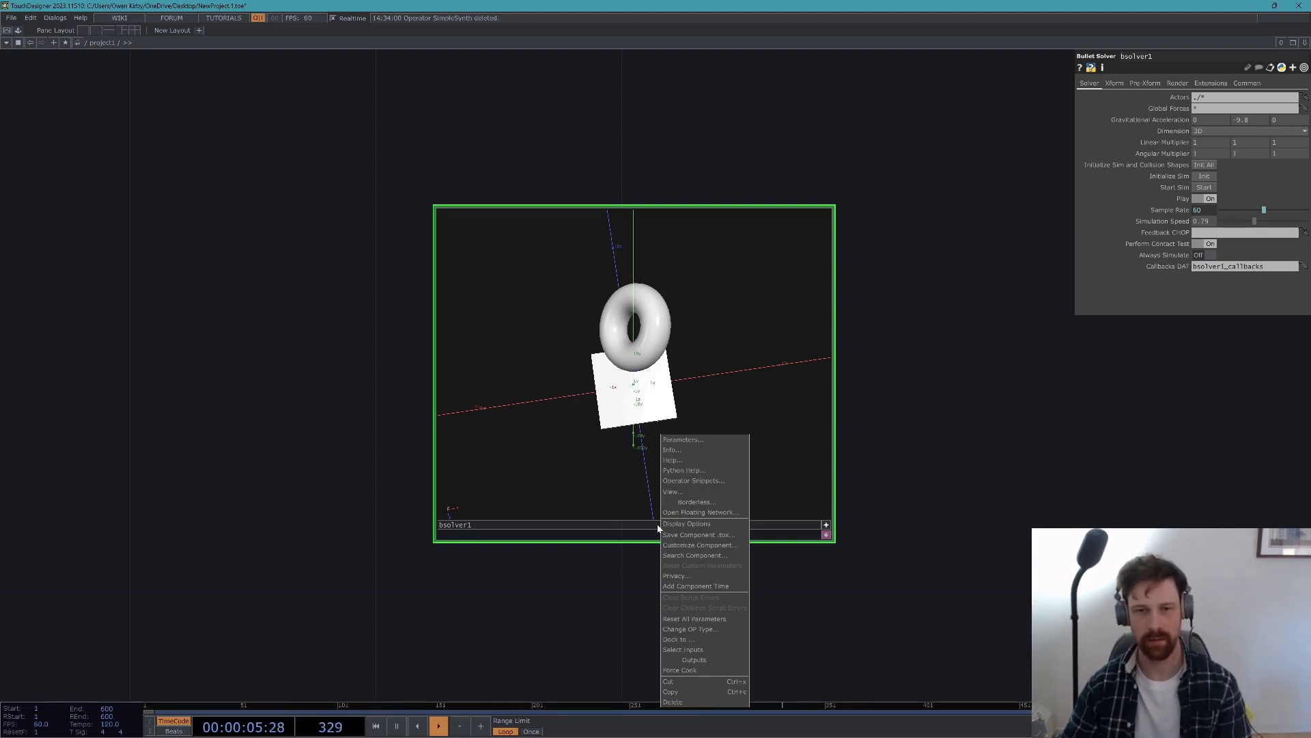
pyautogui.click(255, 384)
pyautogui.moveTo(624, 410); pyautogui.dragTo(623, 365)
pyautogui.scroll(-3, 623, 364)
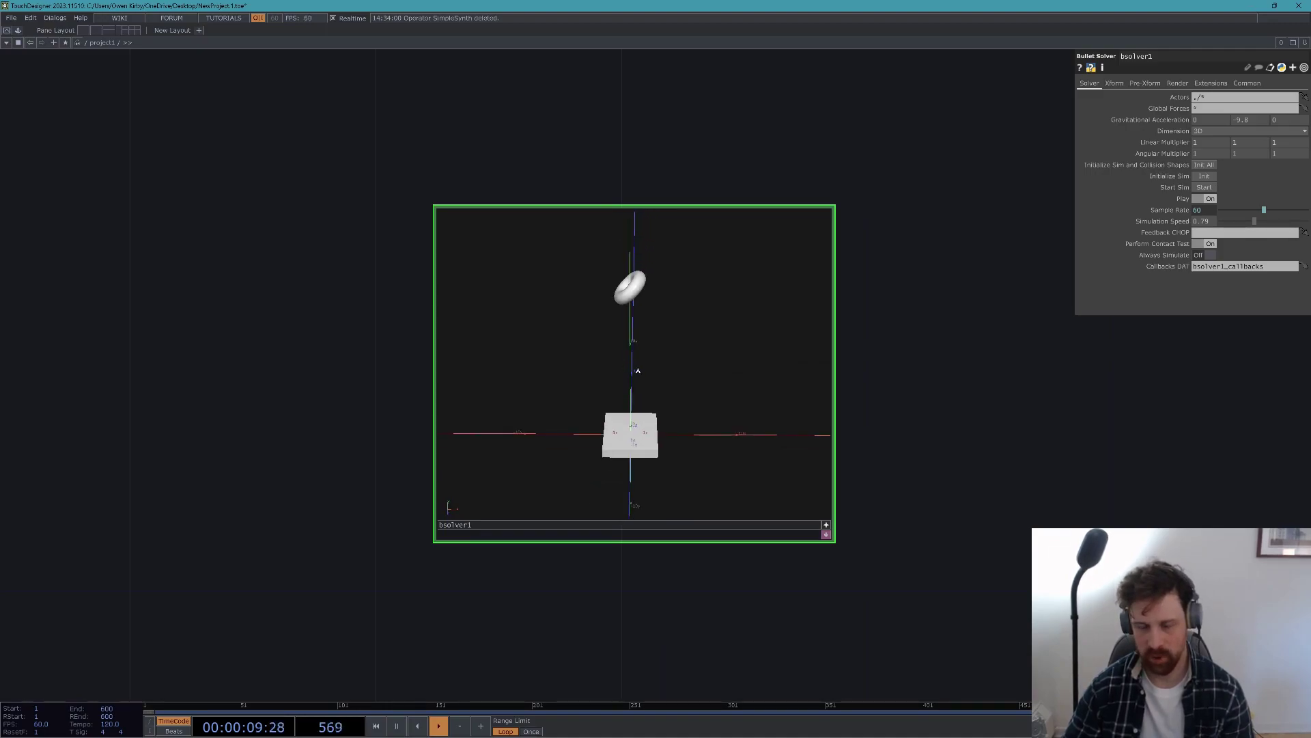
# - Open the Bullet Solver's Operator Snippets, copy the solver from the instancing example and close the snippets window
pyautogui.rightClick(630, 526)
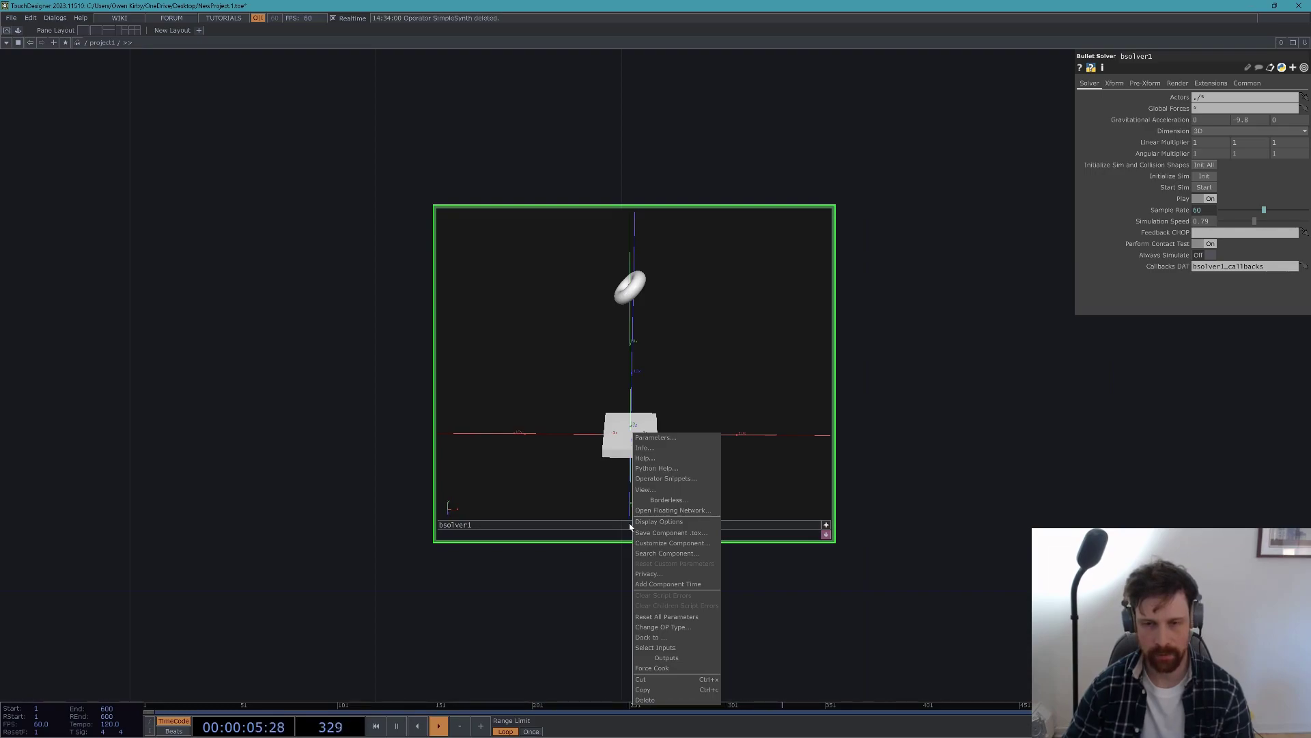
pyautogui.click(681, 481)
pyautogui.click(100, 423)
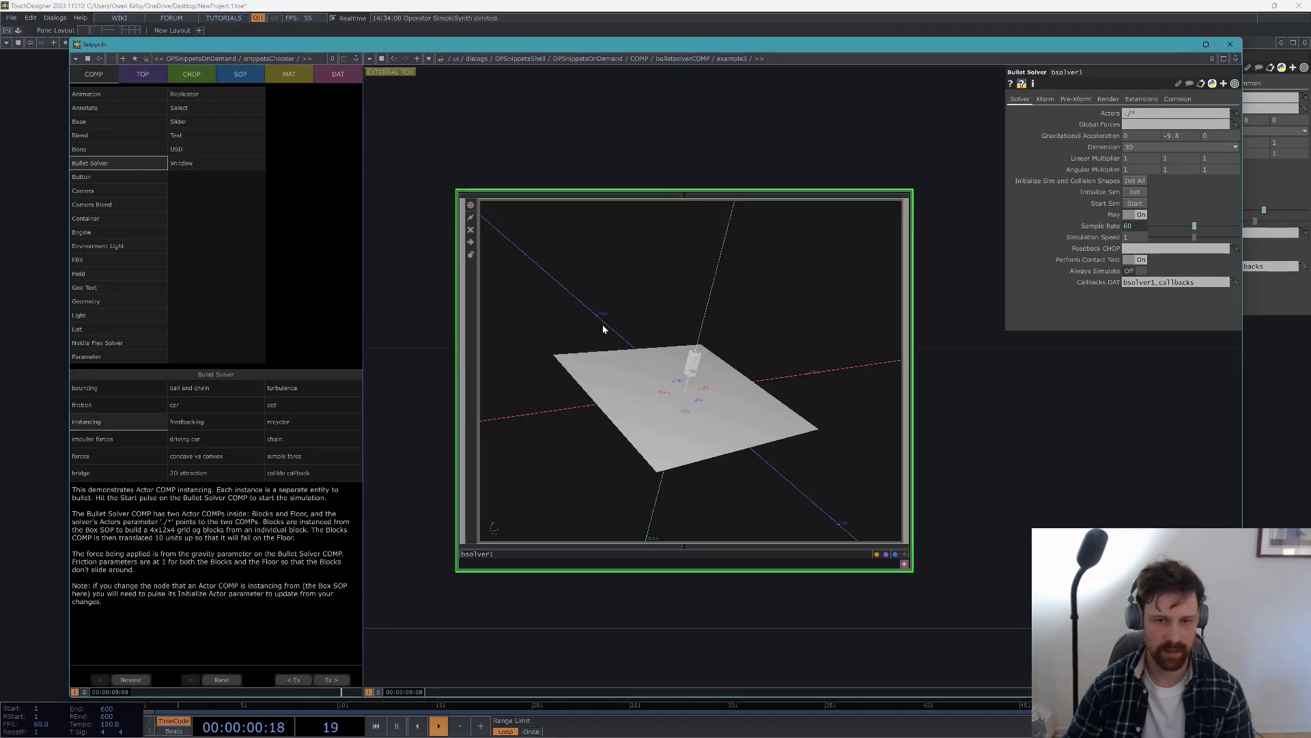
pyautogui.hotkey('ctrl', 'c')
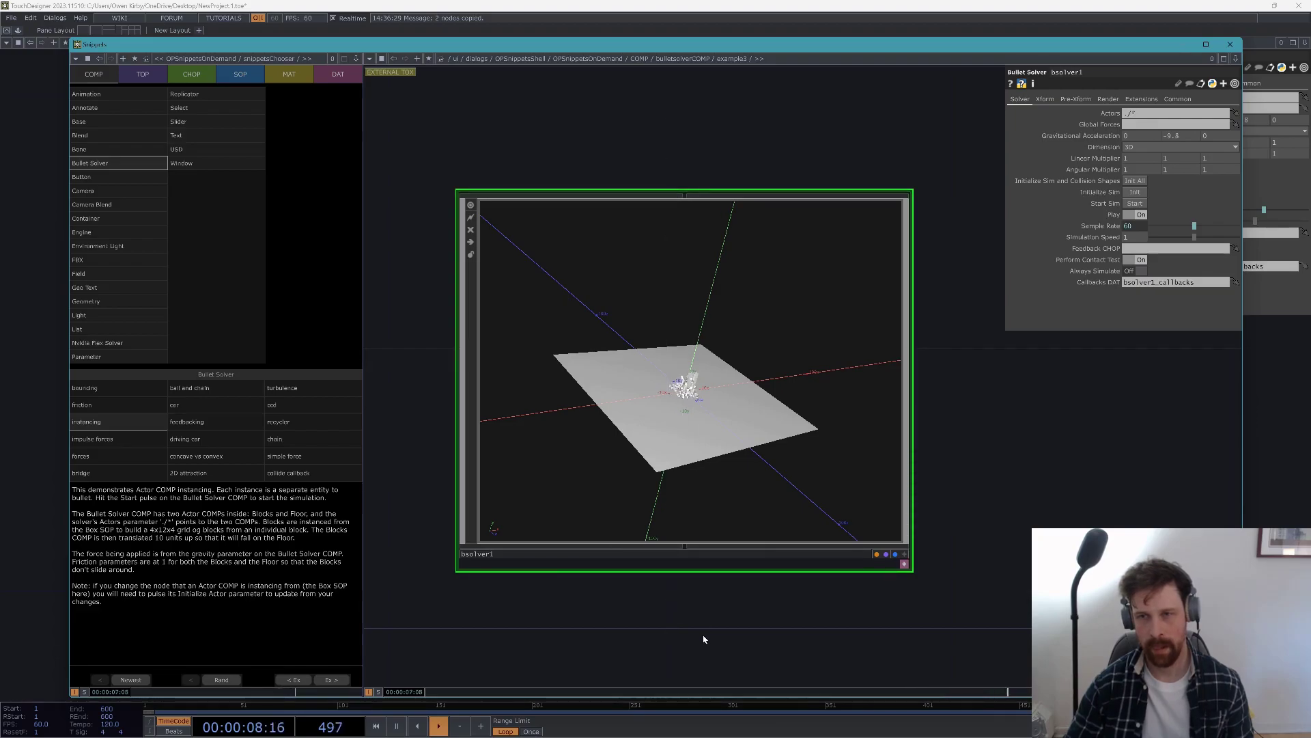
pyautogui.click(1231, 46)
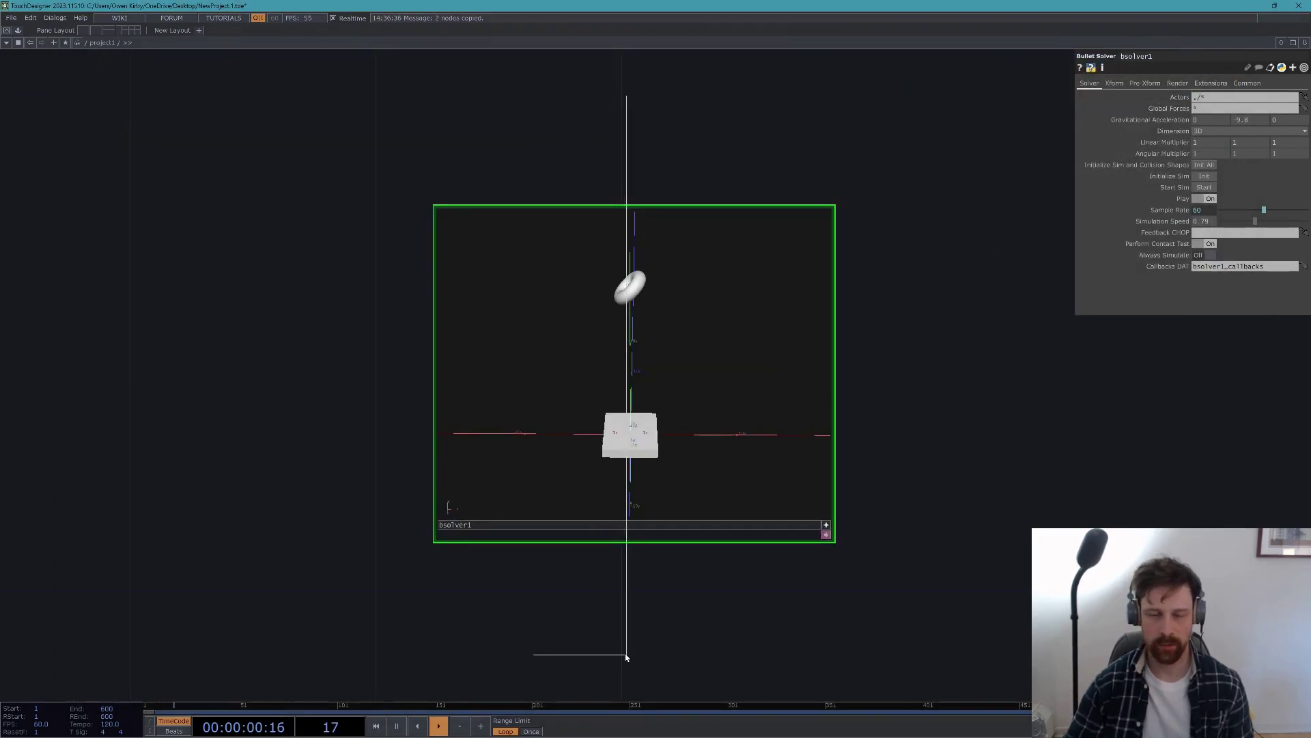
# - Delete the default Bullet Solver in project1 and paste the copied instancing example in its place
pyautogui.press('Delete')
pyautogui.hotkey('ctrl', 'v')
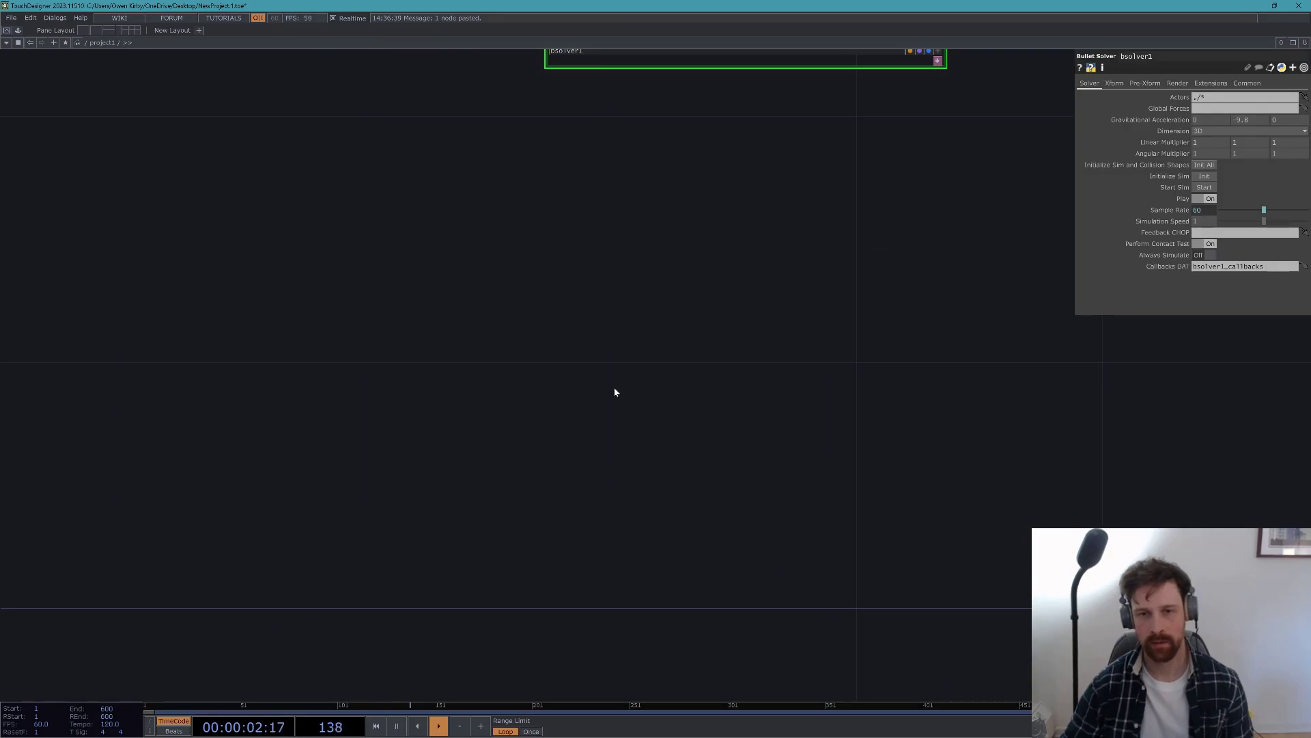
pyautogui.moveTo(770, 96); pyautogui.dragTo(400, 600)
pyautogui.moveTo(763, 496); pyautogui.dragTo(980, 352)
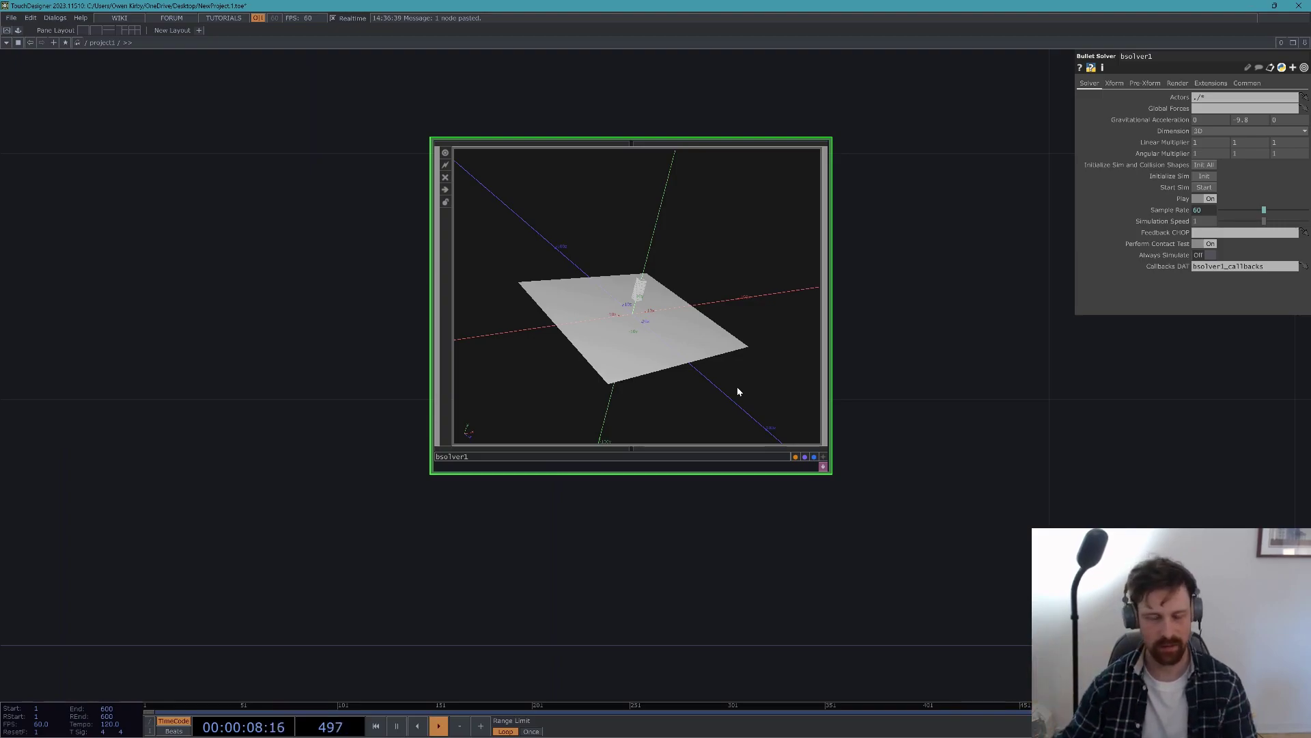
# - Enter the pasted solver and examine how the box1 points feed the blocks actor
pyautogui.scroll(3, 737, 388)
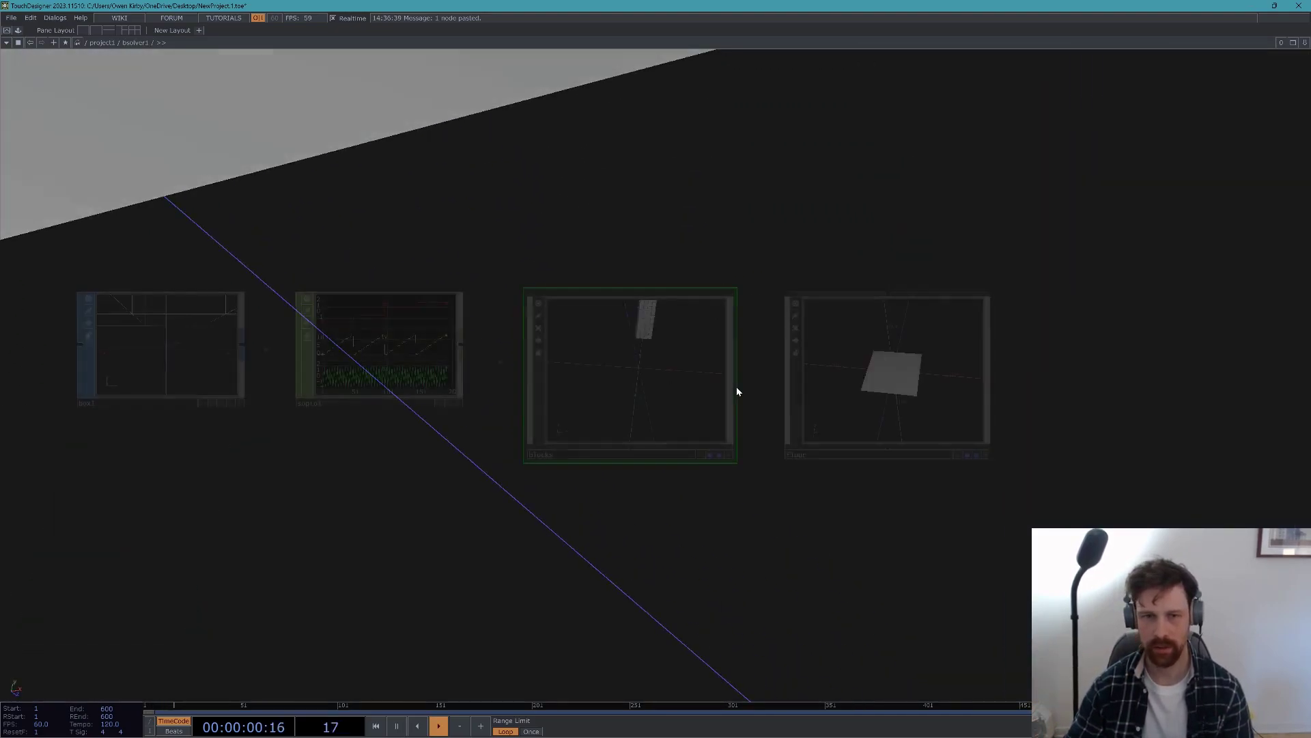
pyautogui.moveTo(280, 297); pyautogui.dragTo(463, 288)
pyautogui.click(369, 295)
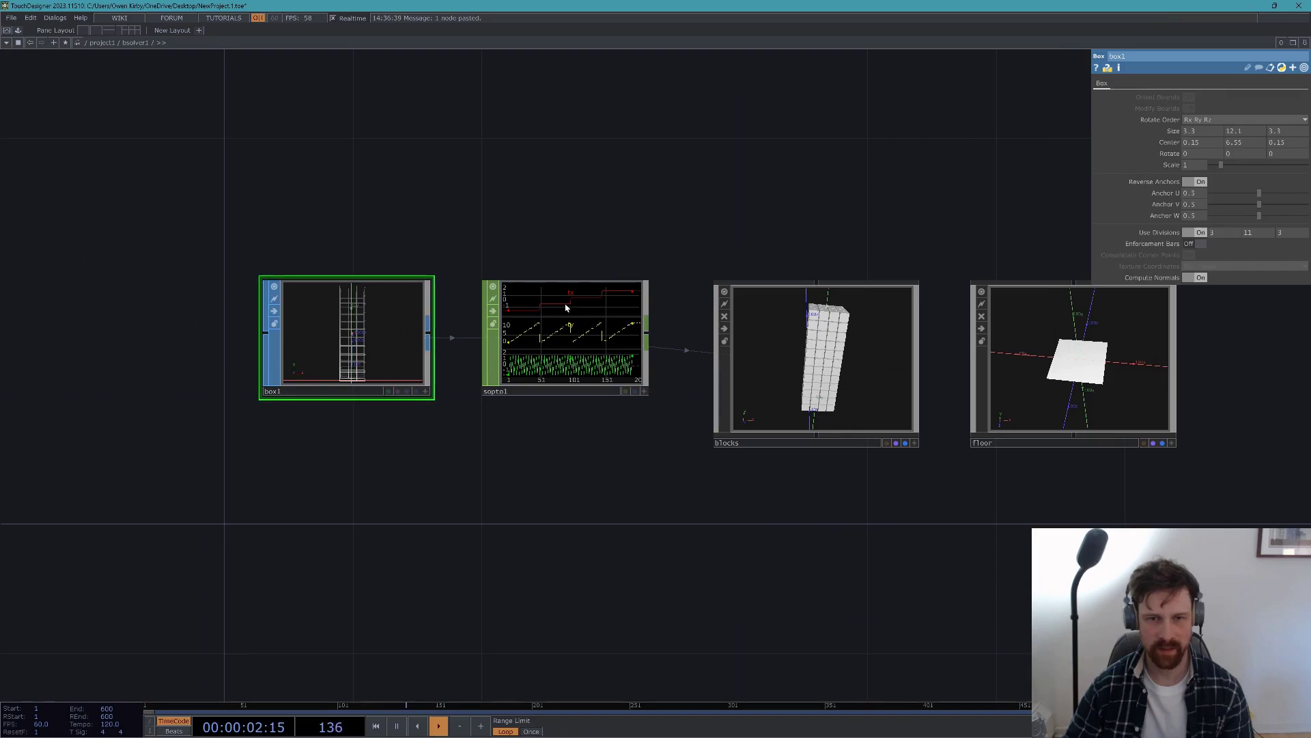
pyautogui.click(851, 335)
pyautogui.moveTo(771, 195); pyautogui.dragTo(504, 246)
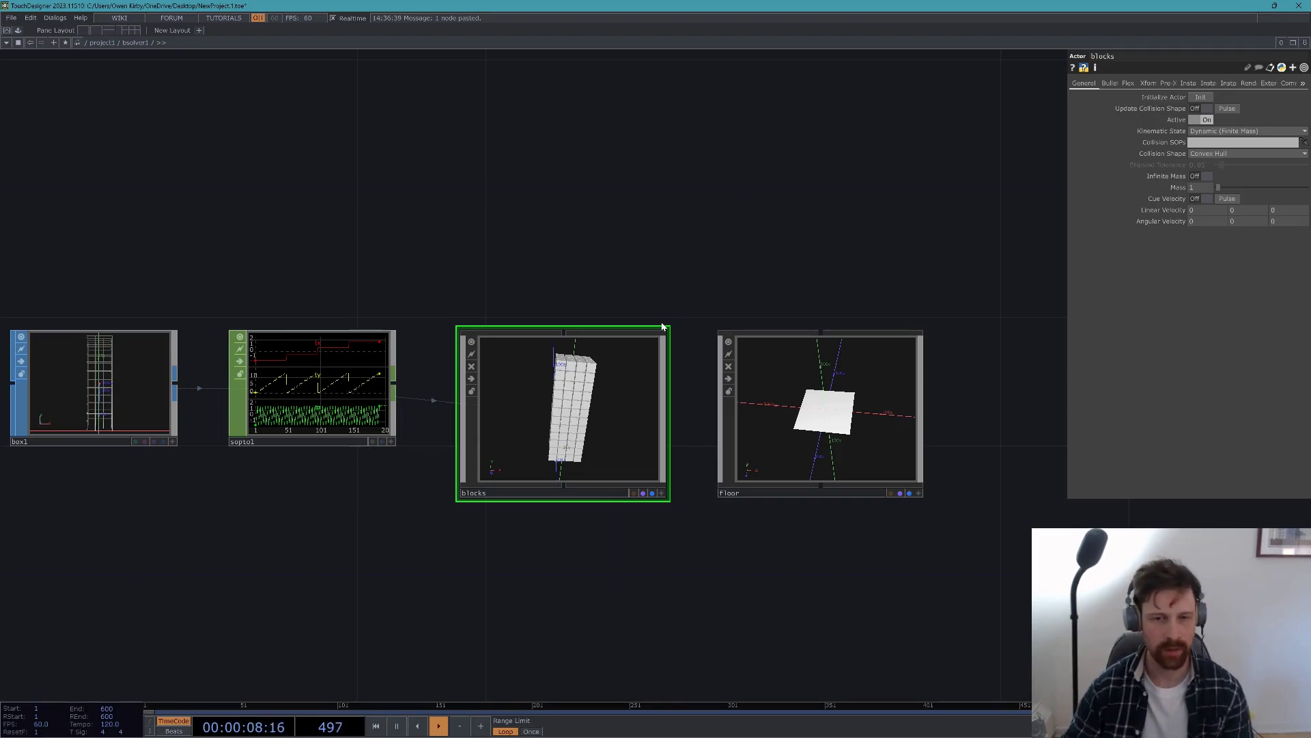
# - Set the size of the box1 SOP to 2, 2, 2
pyautogui.moveTo(361, 290); pyautogui.dragTo(618, 254)
pyautogui.click(390, 312)
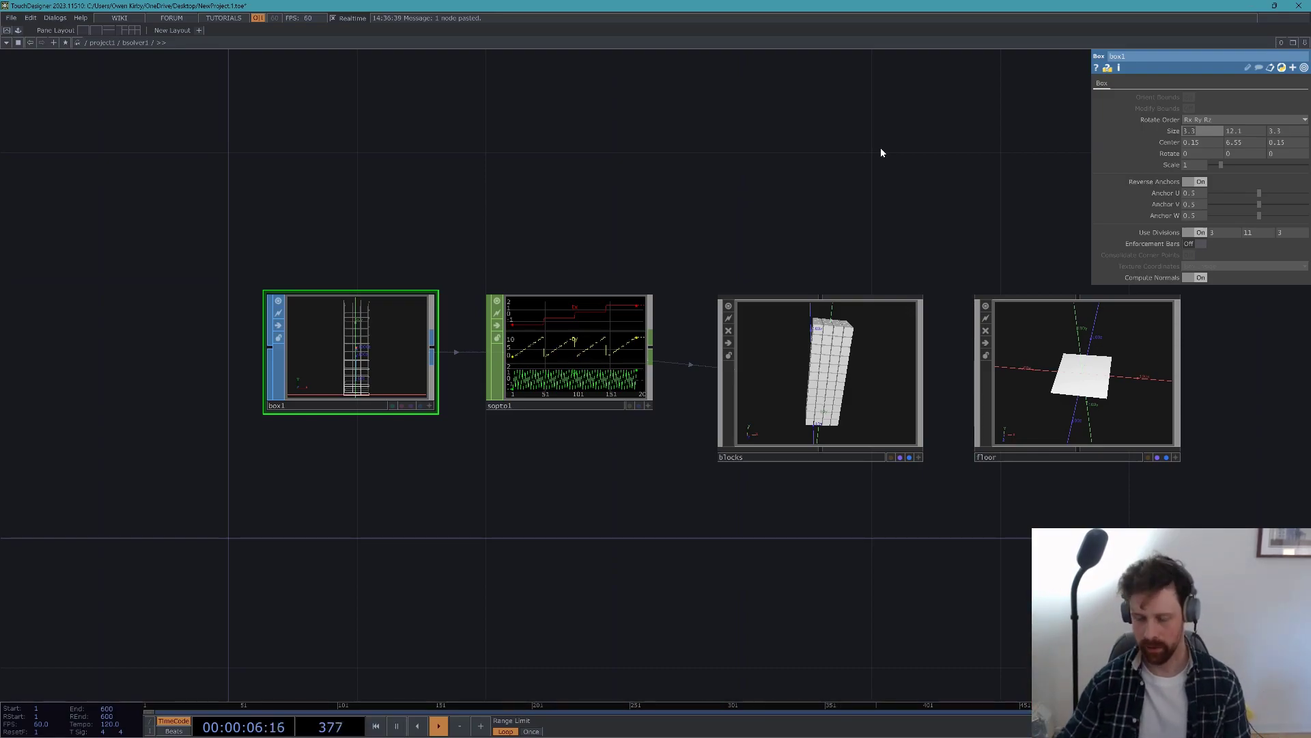
pyautogui.write('2')
pyautogui.press('Tab')
pyautogui.write('2')
pyautogui.press('Tab')
pyautogui.write('2')
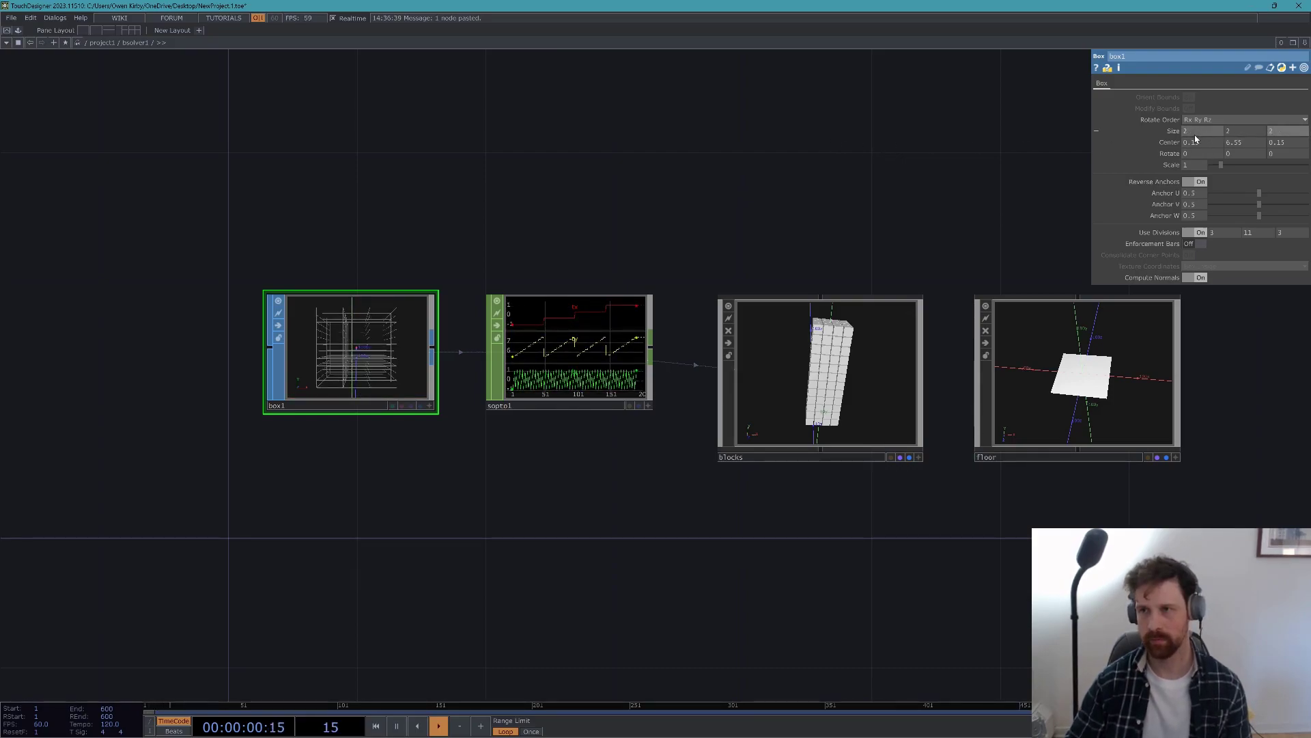
# - Set the center of the box1 SOP to 0, 0, 0
pyautogui.click(1206, 142)
pyautogui.write('0')
pyautogui.press('Tab')
pyautogui.write('0')
pyautogui.press('Tab')
pyautogui.write('0')
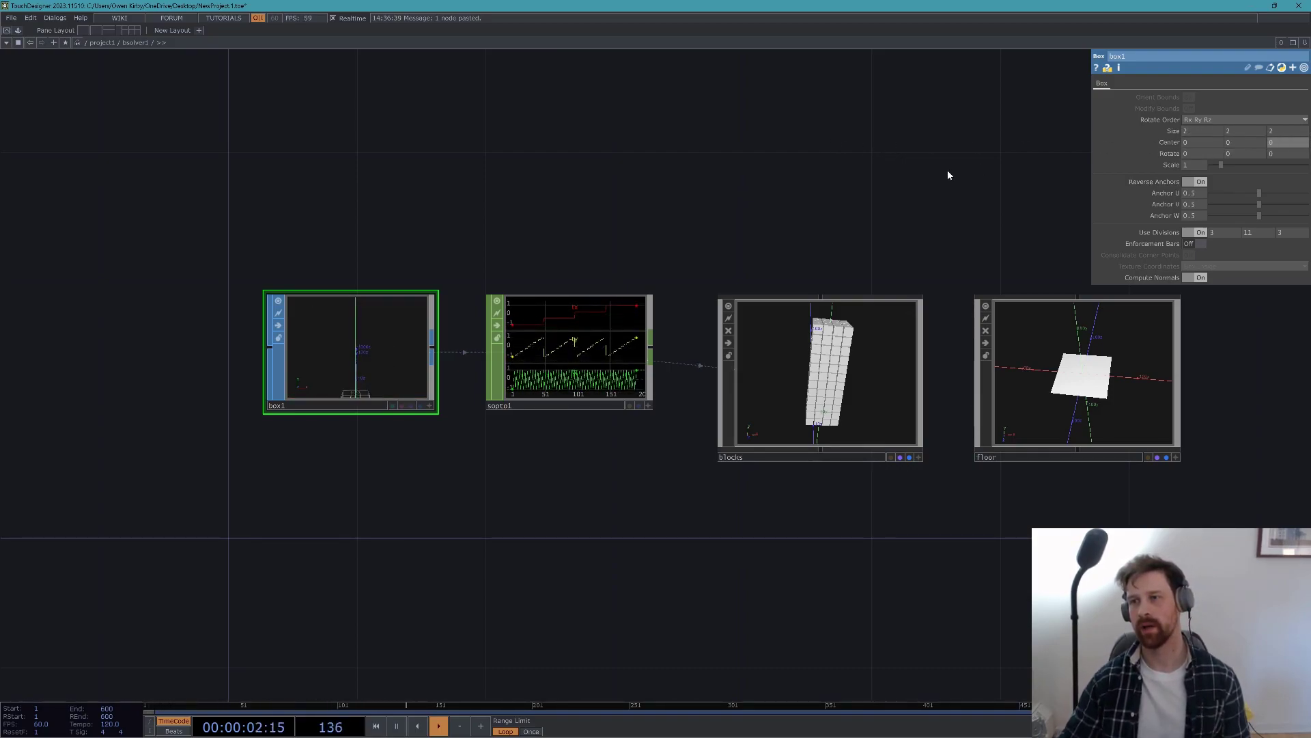
# - Set the box1 SOP's divisions to 2, 2, 2
pyautogui.click(1222, 233)
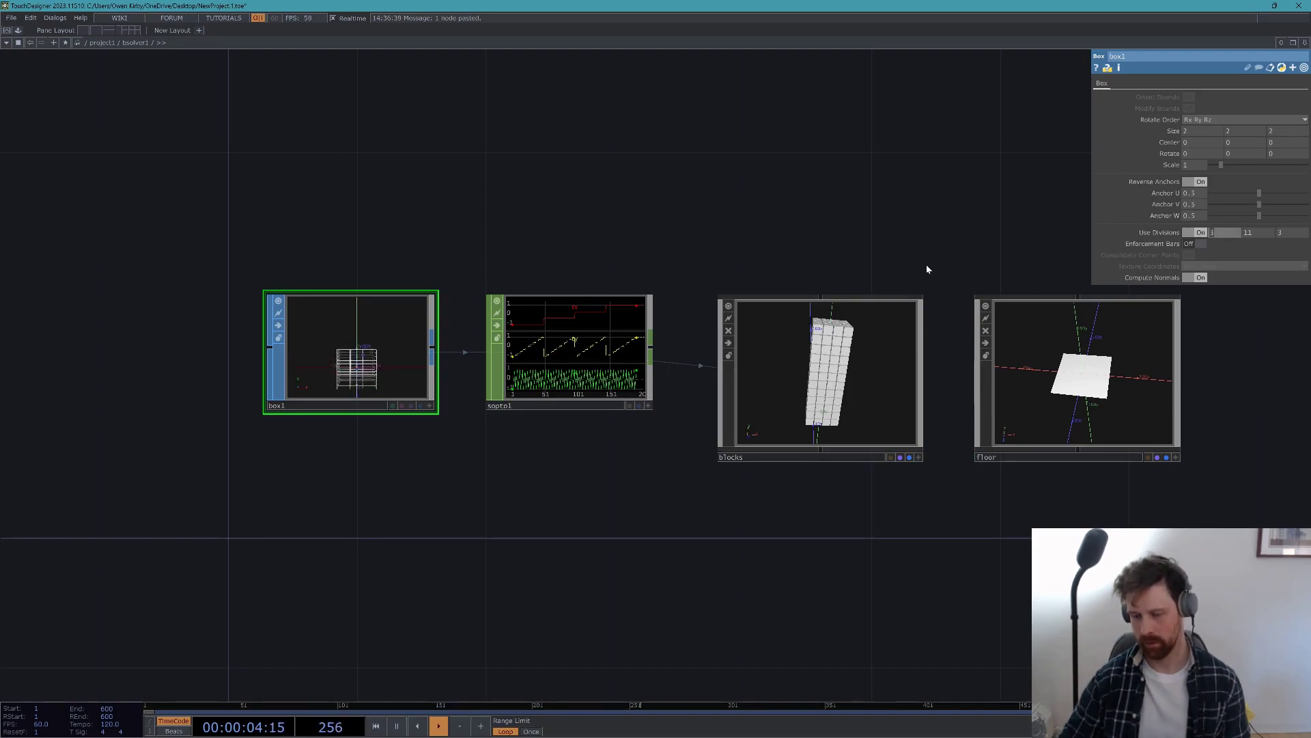
pyautogui.write('2')
pyautogui.press('Tab')
pyautogui.write('2')
pyautogui.press('Tab')
pyautogui.write('2')
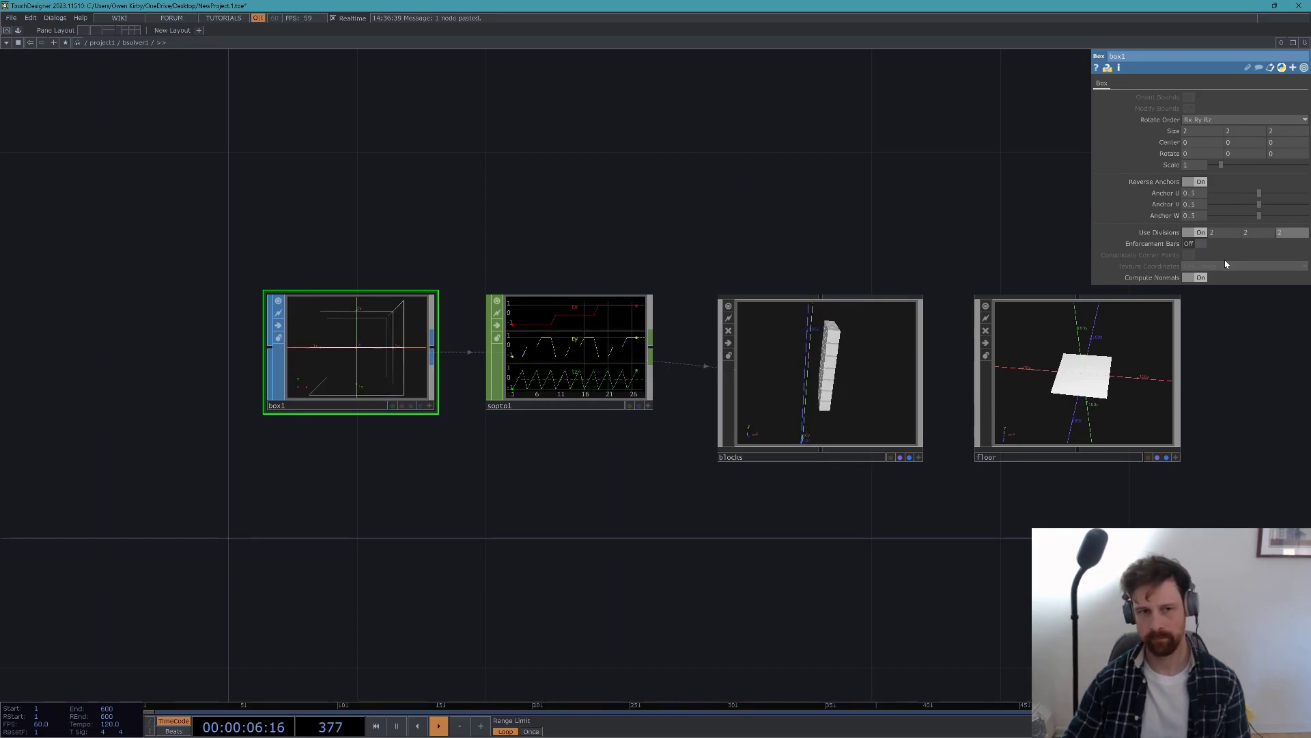
# - Set the box1 SOP's divisions to 1, 1, 1
pyautogui.click(1221, 234)
pyautogui.write('1')
pyautogui.press('Tab')
pyautogui.write('1')
pyautogui.press('Tab')
pyautogui.write('1')
pyautogui.click(980, 226)
# - Set the blocks actor's Y translation to 0
pyautogui.click(900, 459)
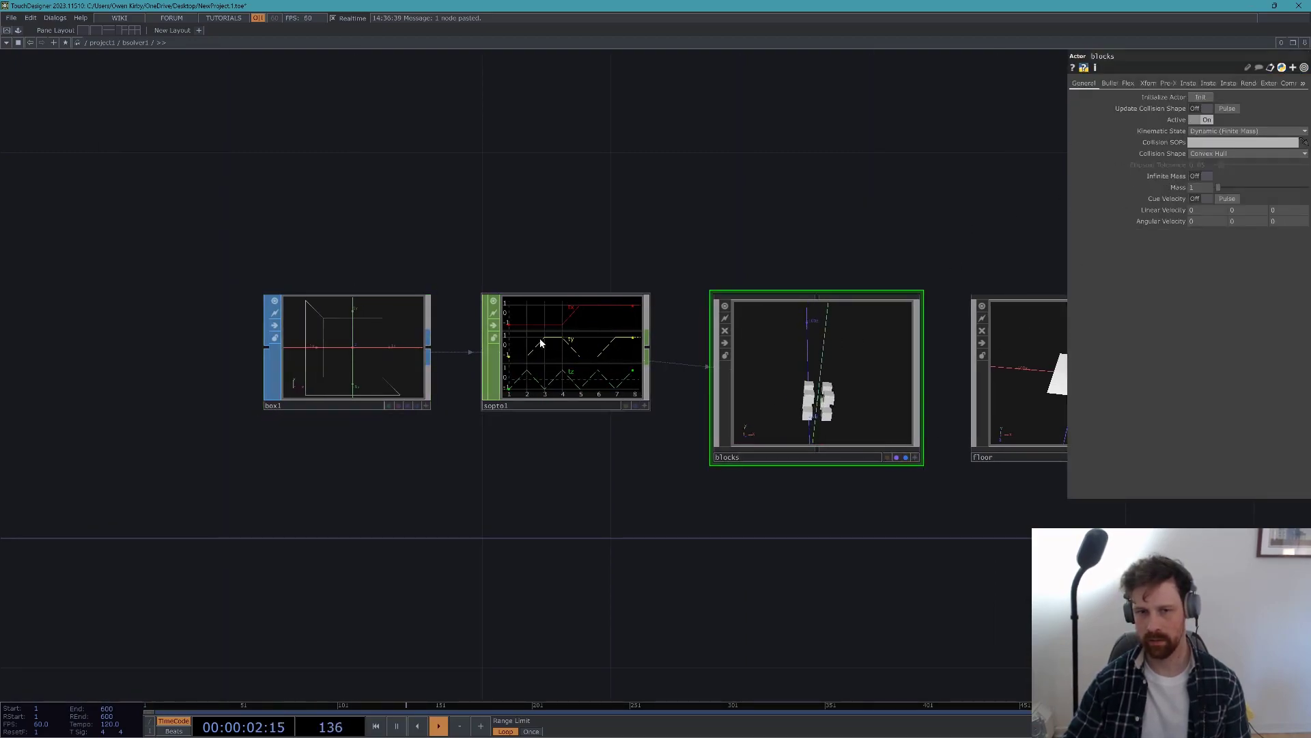
pyautogui.moveTo(855, 274); pyautogui.dragTo(920, 197)
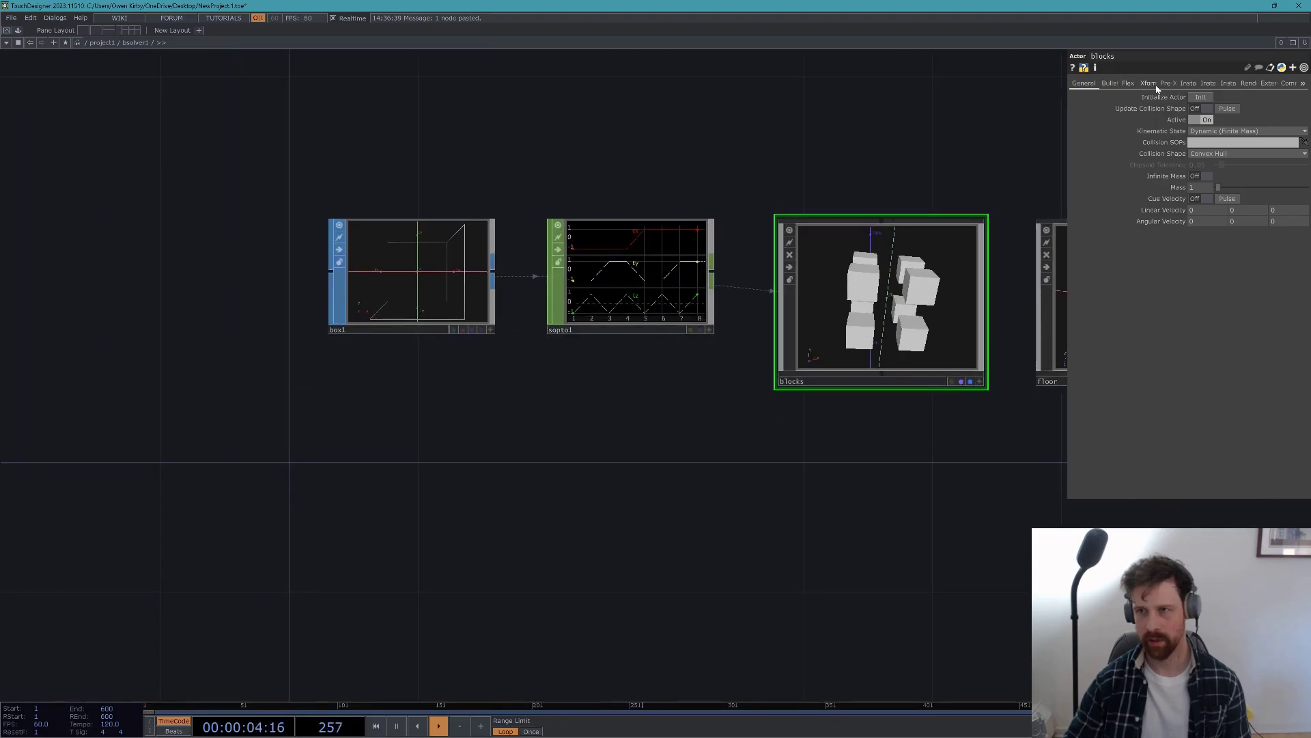
pyautogui.click(1148, 84)
pyautogui.write('0')
pyautogui.press('Return')
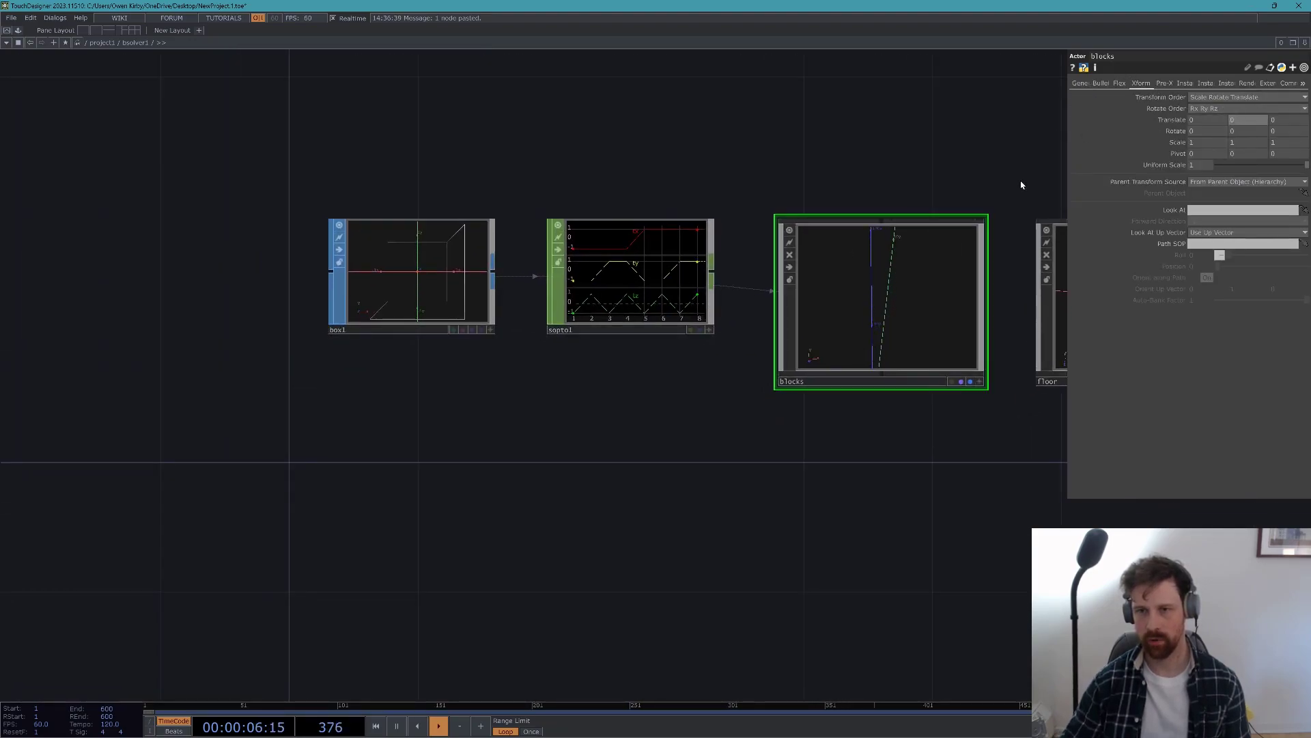
# - Delete the box inside the blocks actor and add a Sphere SOP in its place
pyautogui.moveTo(922, 505); pyautogui.dragTo(424, 424)
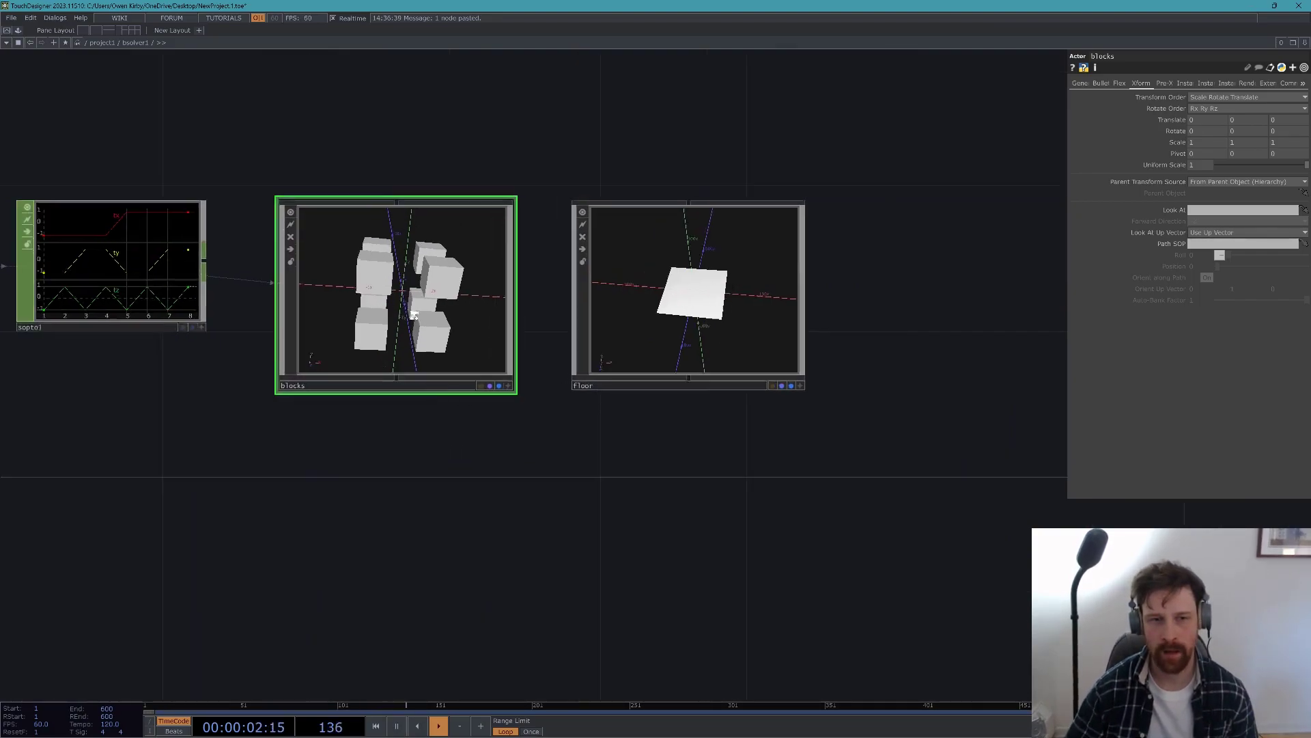
pyautogui.press('i')
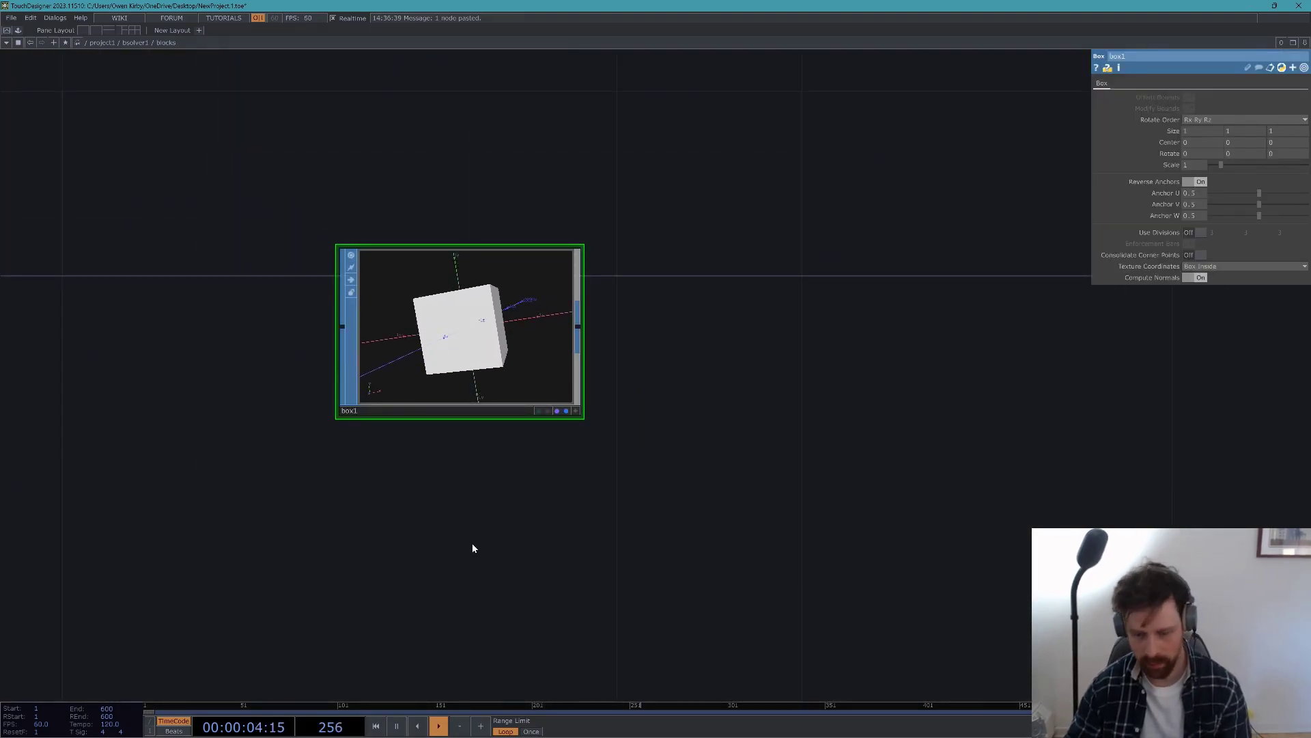
pyautogui.press('Delete')
pyautogui.press('Tab')
pyautogui.write('sphere')
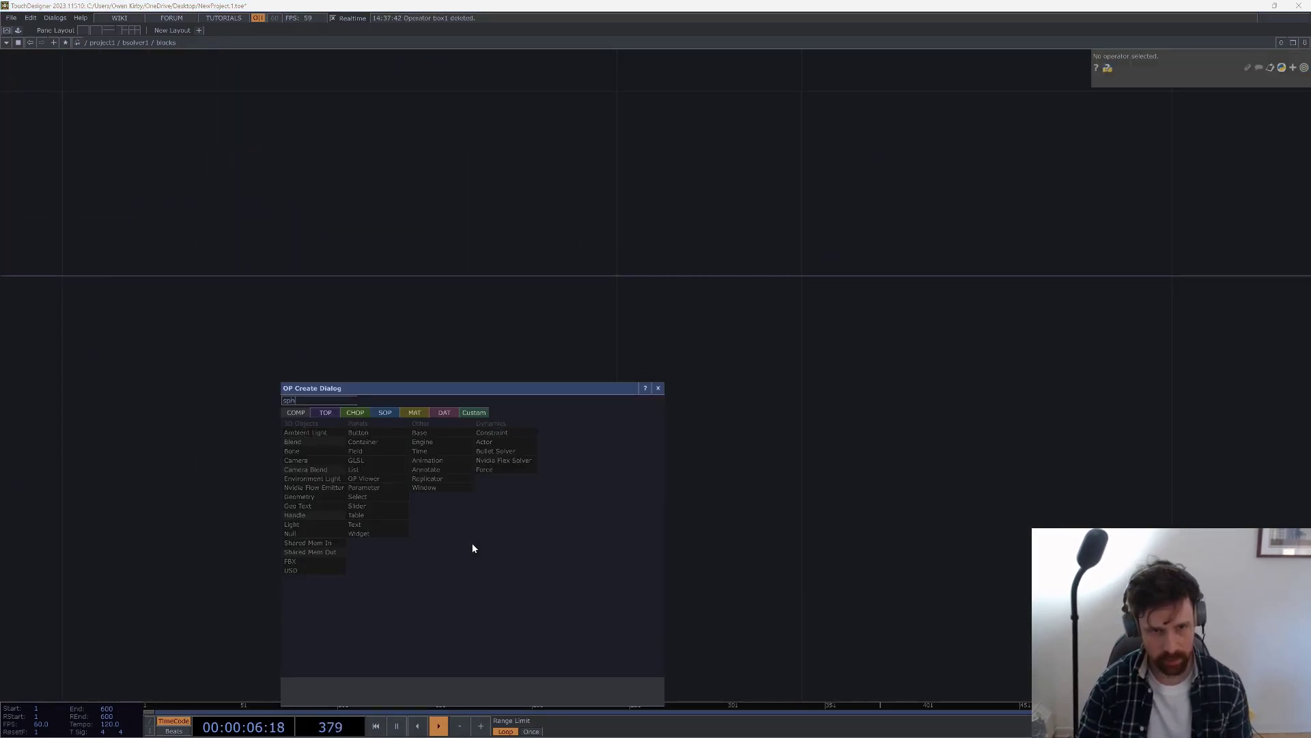
pyautogui.click(387, 413)
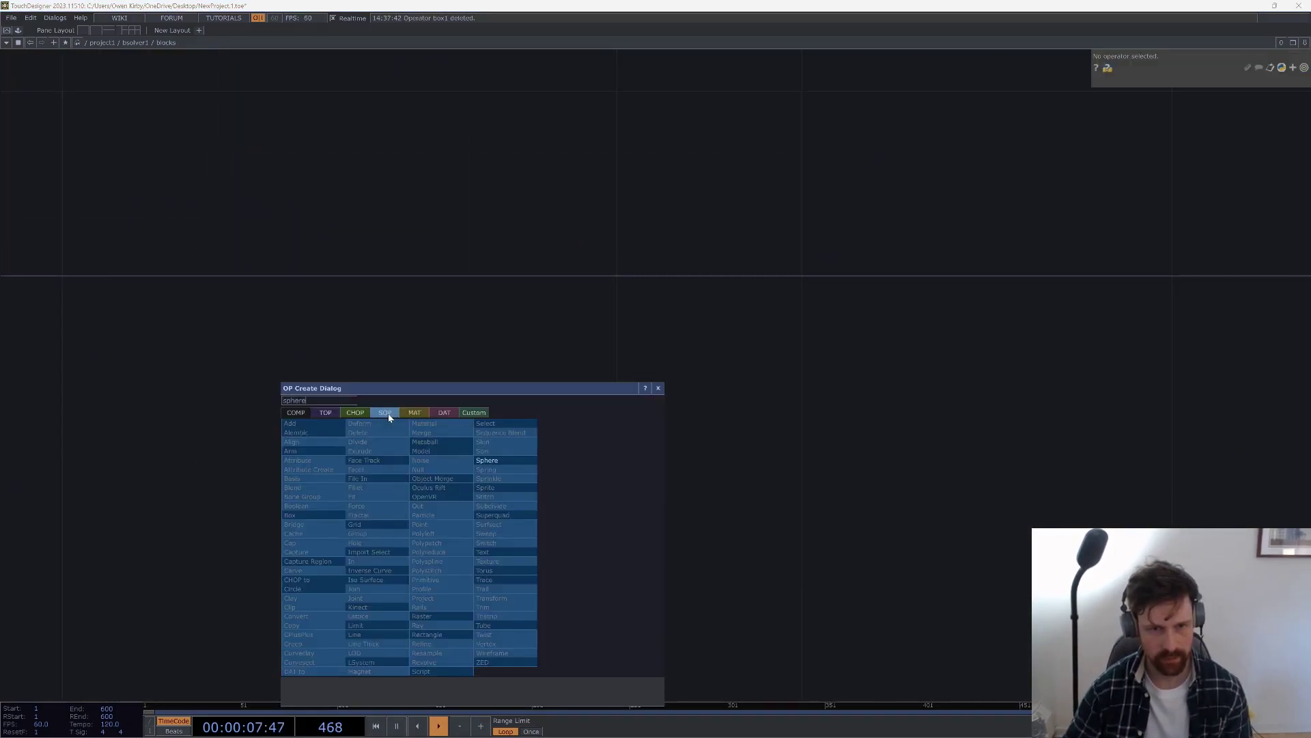
pyautogui.click(489, 461)
pyautogui.click(654, 358)
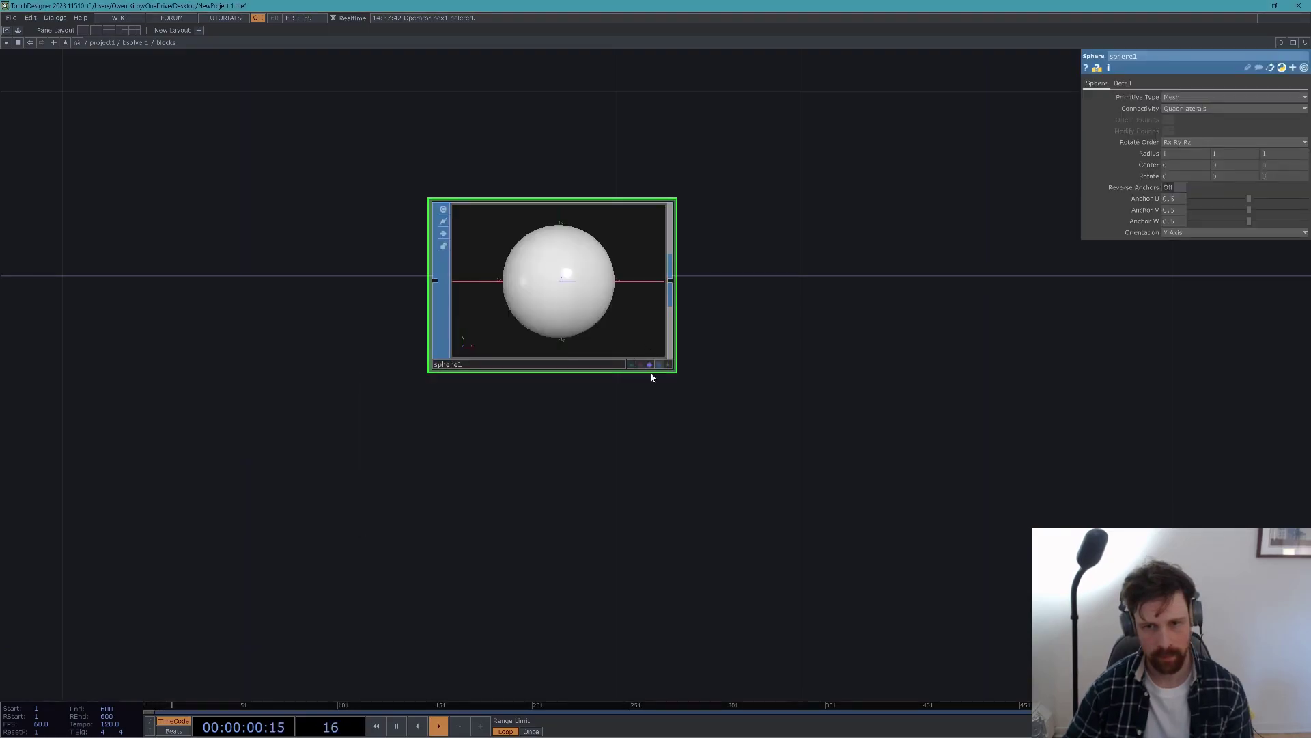
# - Turn on the new sphere's render and display flags, and reinitialize the blocks actor
pyautogui.click(658, 365)
pyautogui.scroll(-1, 439, 506)
pyautogui.scroll(-6, 366, 365)
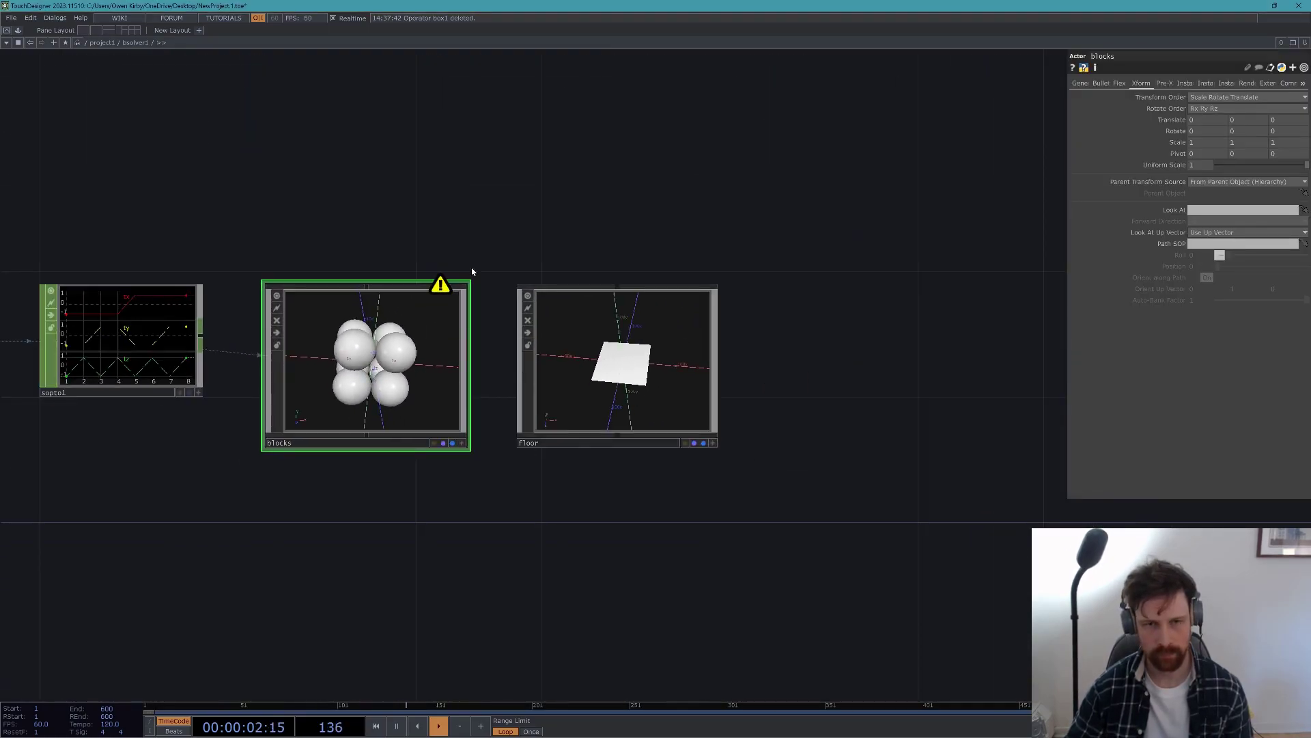
pyautogui.moveTo(961, 158); pyautogui.dragTo(1186, 111)
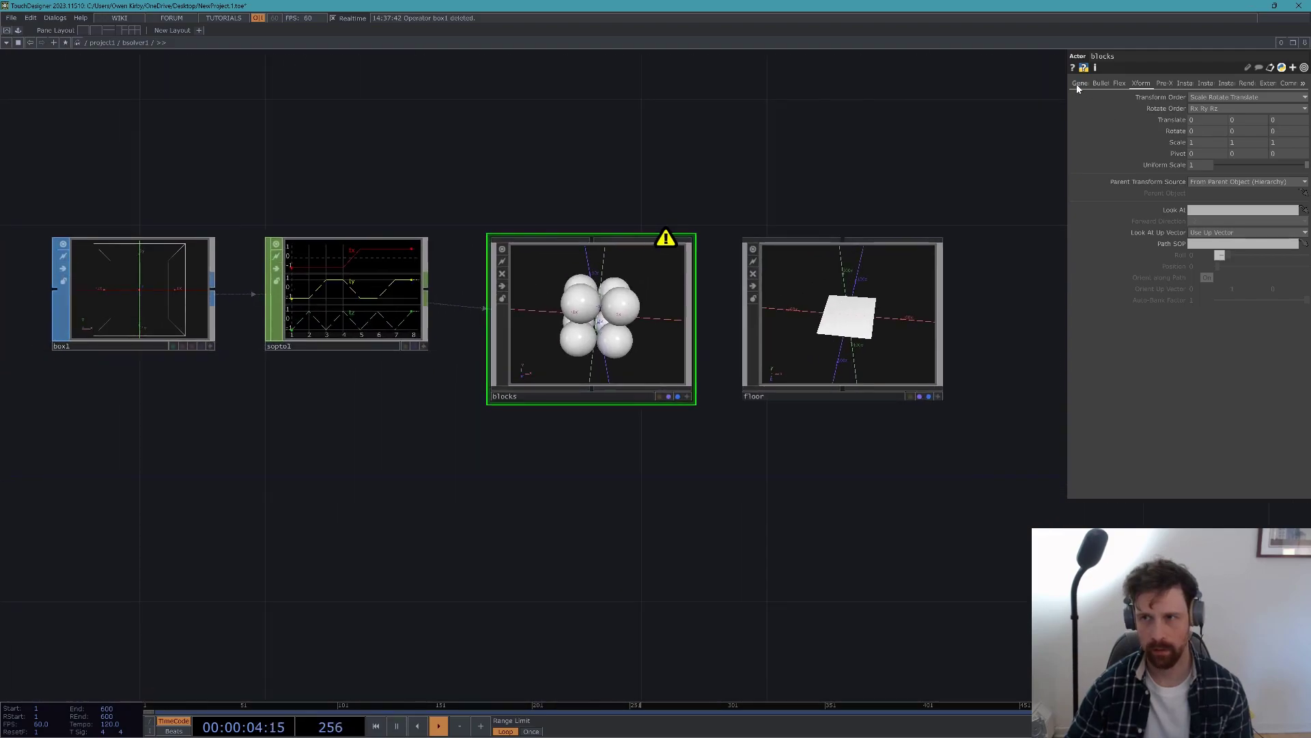
pyautogui.click(1077, 85)
pyautogui.click(1197, 97)
# - Set the sphere's radius to 0.75 on all three axes inside the blocks actor, and reinitialize the actor
pyautogui.scroll(10, 617, 336)
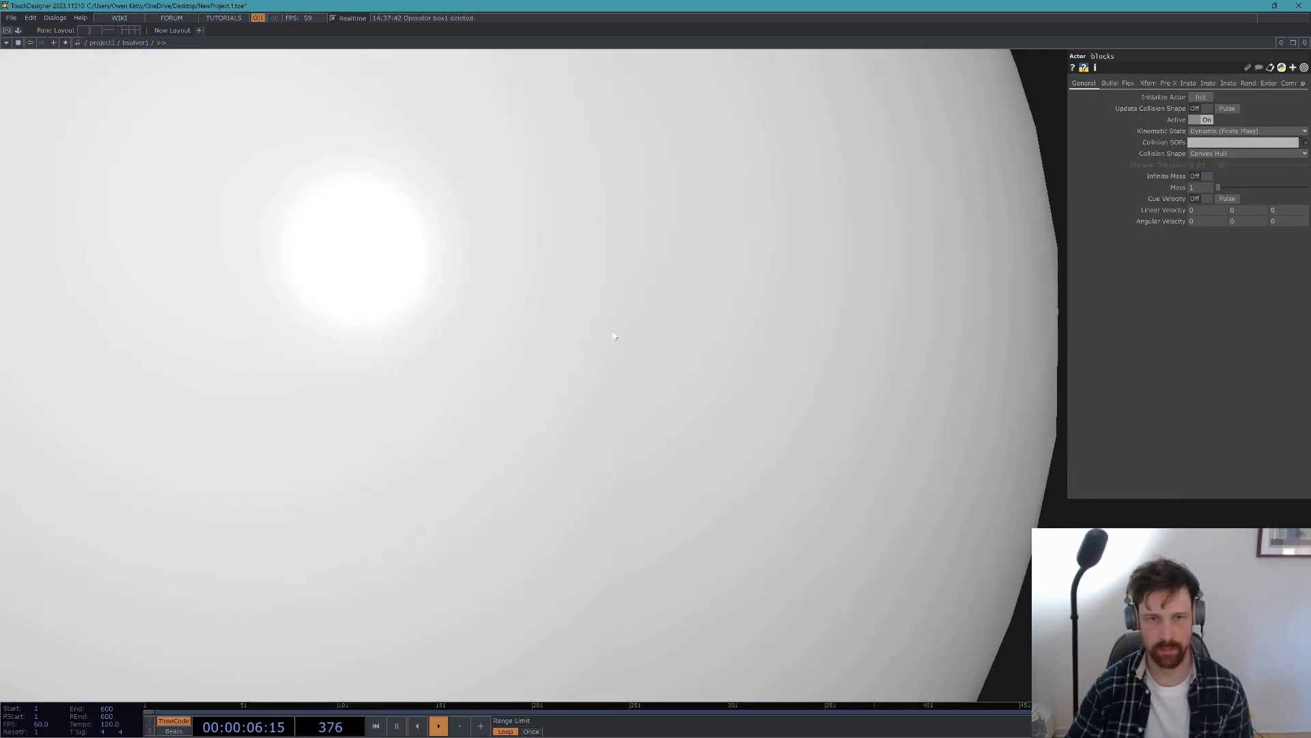
pyautogui.scroll(3, 613, 335)
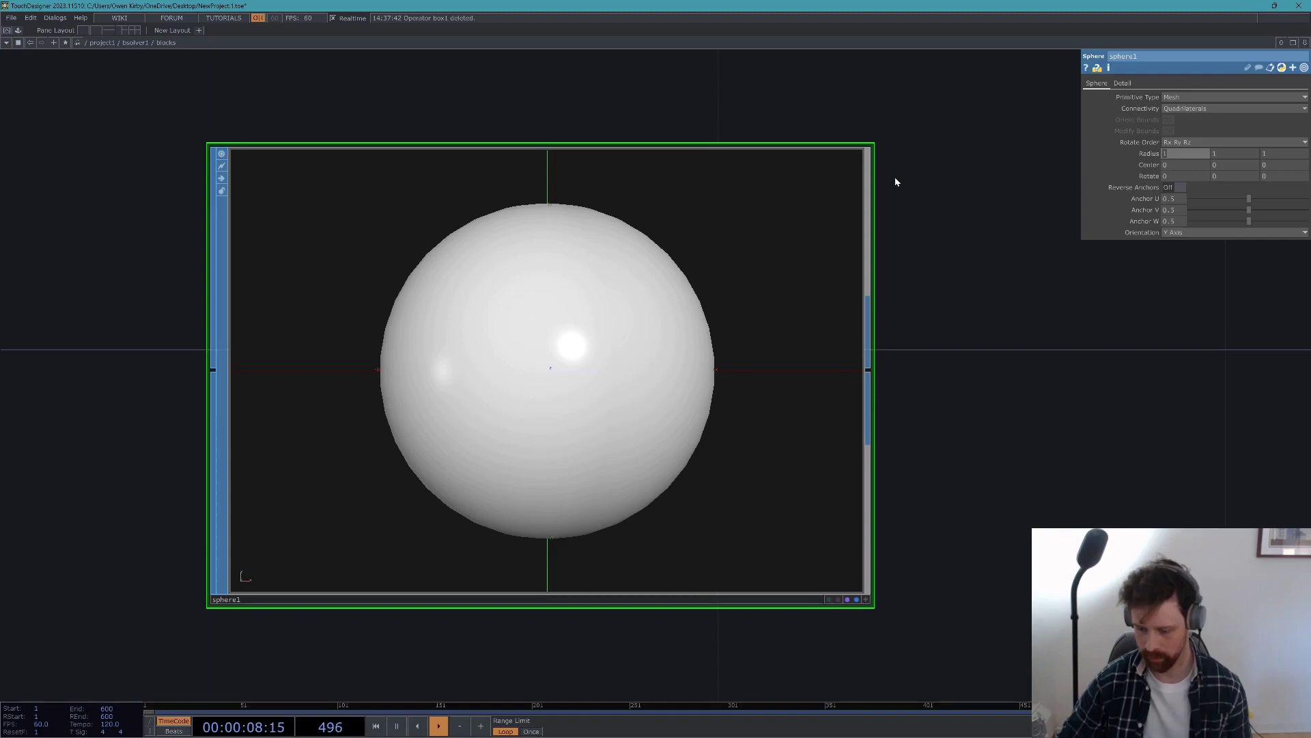
pyautogui.write('0.75')
pyautogui.press('Tab')
pyautogui.write('0.75')
pyautogui.press('Tab')
pyautogui.write('0.75')
pyautogui.press('Return')
pyautogui.scroll(-8, 744, 211)
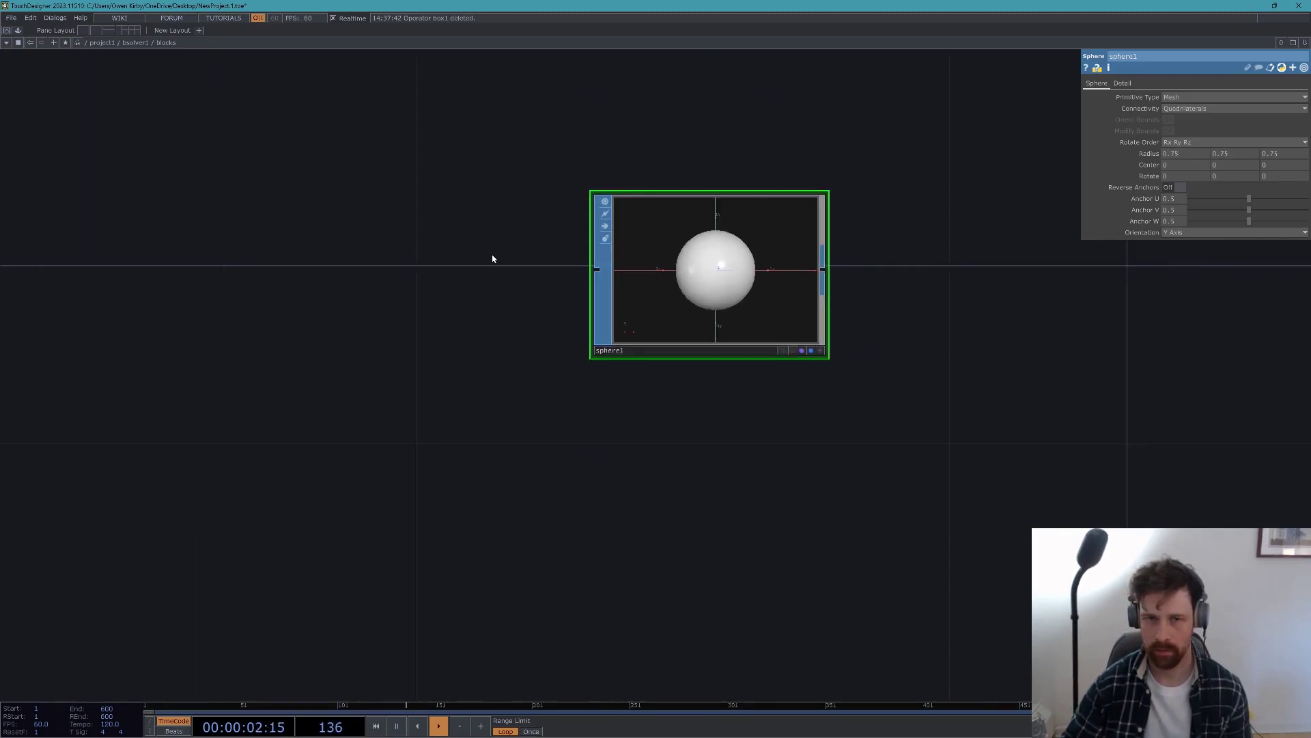
pyautogui.click(1203, 98)
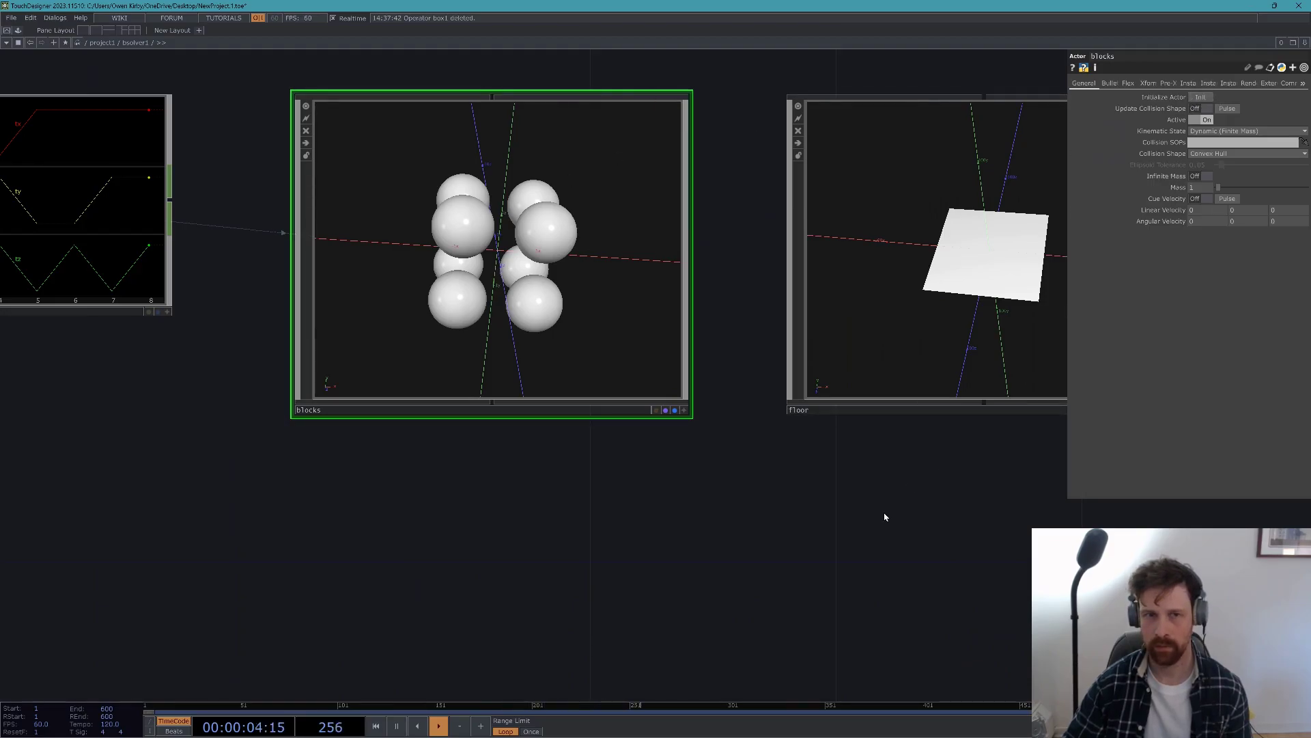
# - Replace the grid inside the floor actor with a Box SOP and turn on its render and display flags
pyautogui.moveTo(887, 509); pyautogui.dragTo(622, 490)
pyautogui.scroll(5, 748, 312)
pyautogui.click(604, 282)
pyautogui.press('Delete')
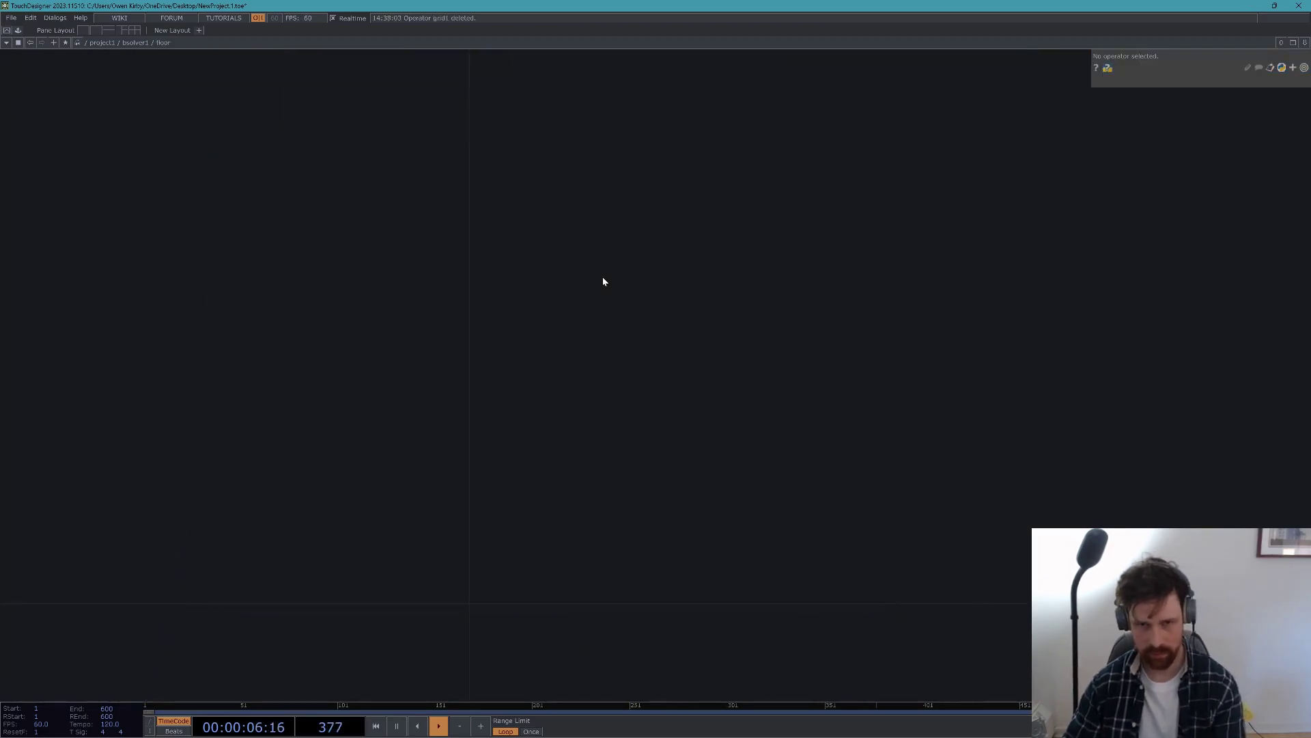
pyautogui.press('Tab')
pyautogui.write('bo')
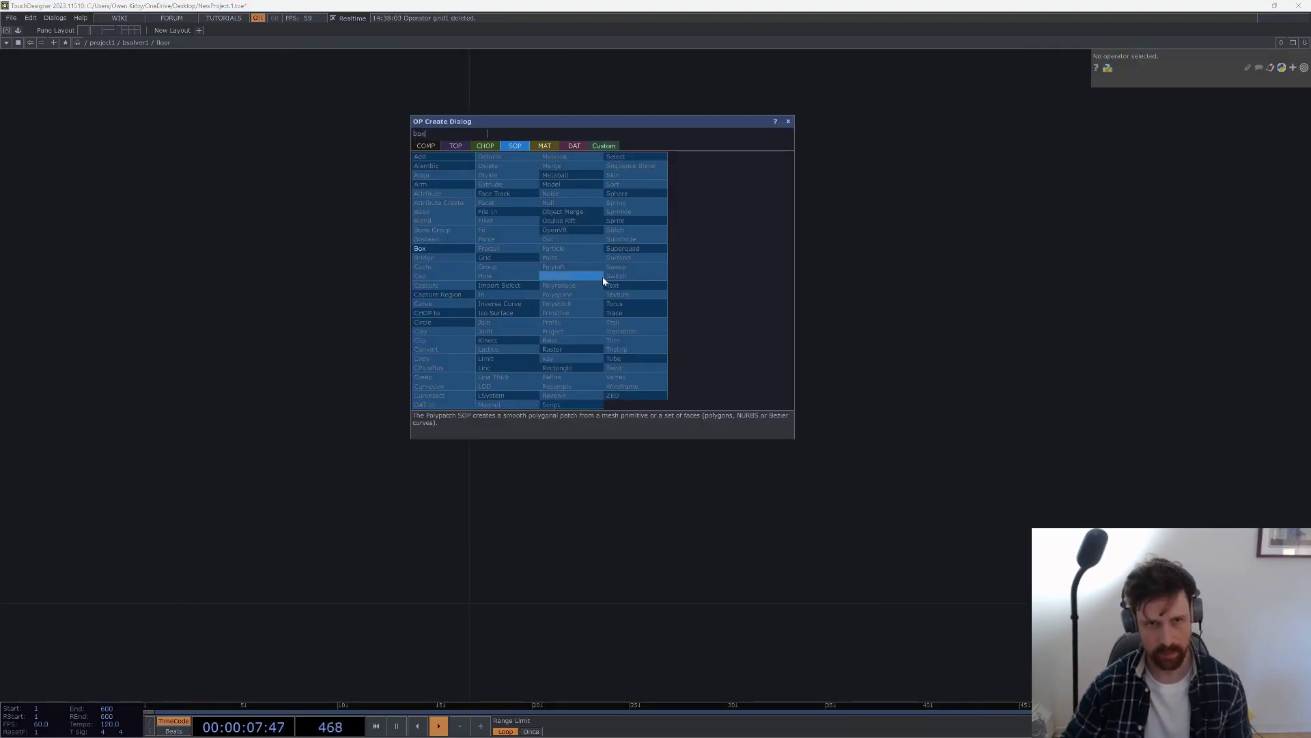
pyautogui.click(448, 249)
pyautogui.click(419, 256)
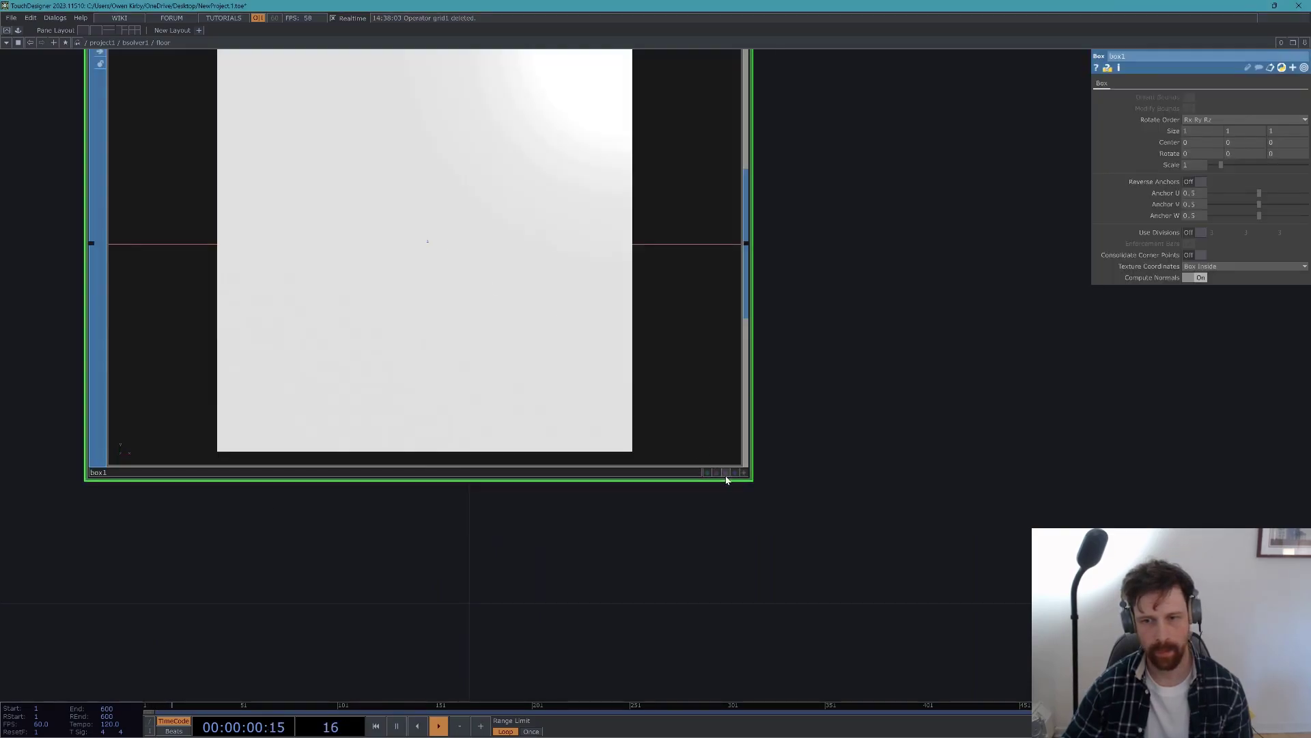
pyautogui.click(734, 473)
# - Set the size of the floor actor's box to 10, 10, 10
pyautogui.moveTo(1054, 294); pyautogui.dragTo(1220, 318)
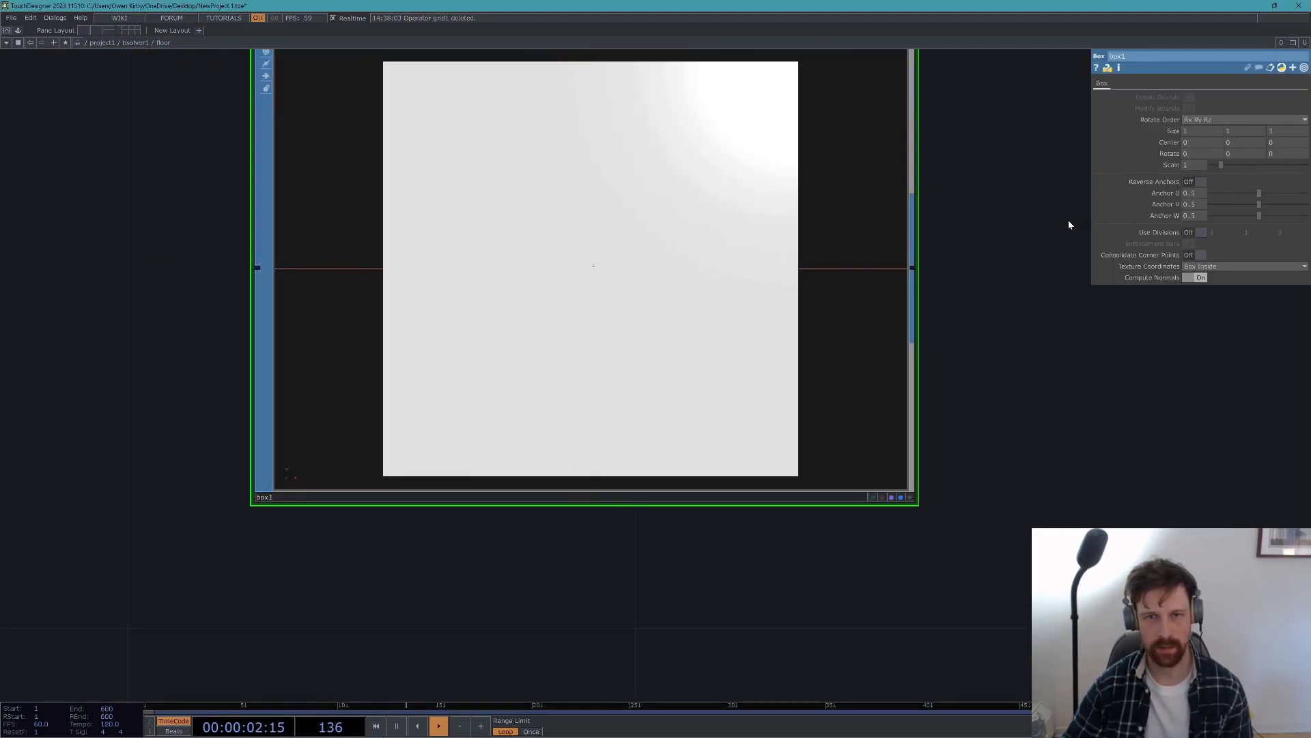
pyautogui.write('0')
pyautogui.press('Tab')
pyautogui.write('10')
pyautogui.press('Tab')
pyautogui.write('10')
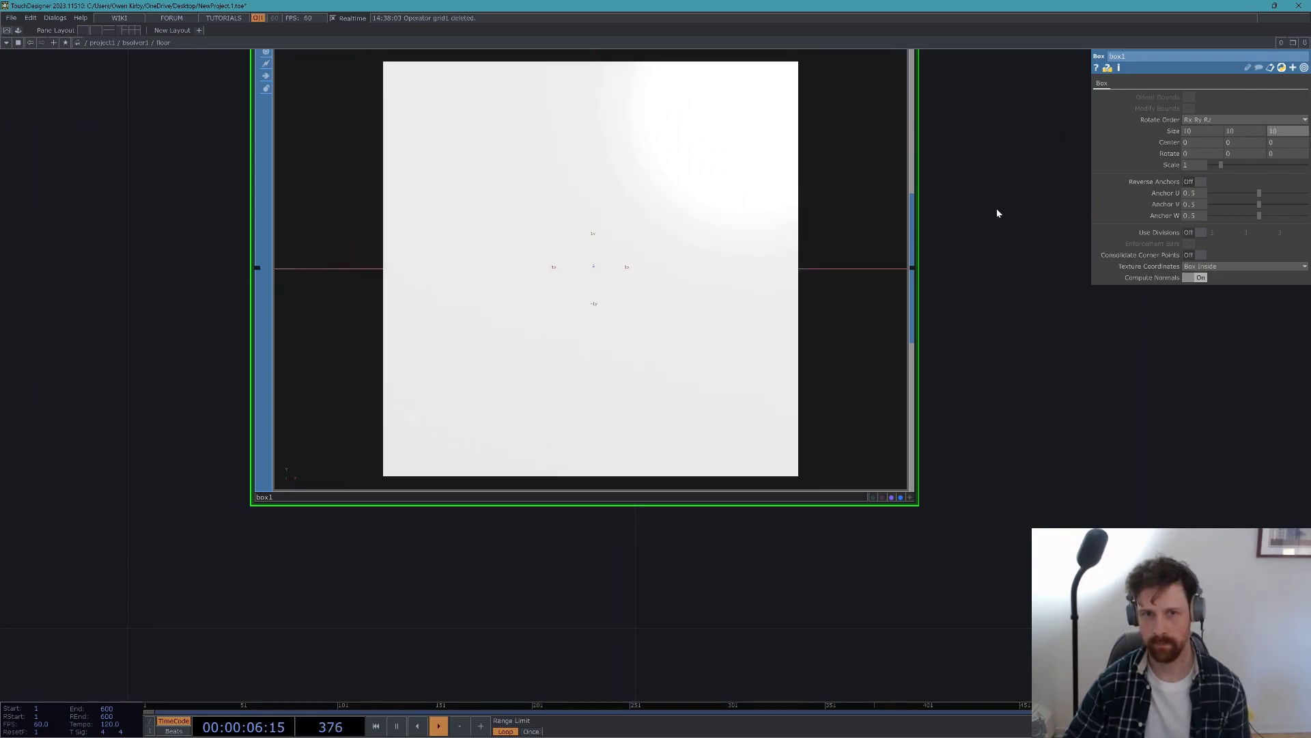
# - Return to the solver network and reinitialize the floor actor
pyautogui.click(910, 498)
pyautogui.click(910, 497)
pyautogui.scroll(-3, 1011, 539)
pyautogui.press('u')
pyautogui.scroll(-2, 680, 336)
pyautogui.click(886, 489)
pyautogui.click(1200, 97)
# - Add a Render TOP above the blocks and floor actors
pyautogui.moveTo(645, 227); pyautogui.dragTo(411, 269)
pyautogui.scroll(-3, 676, 294)
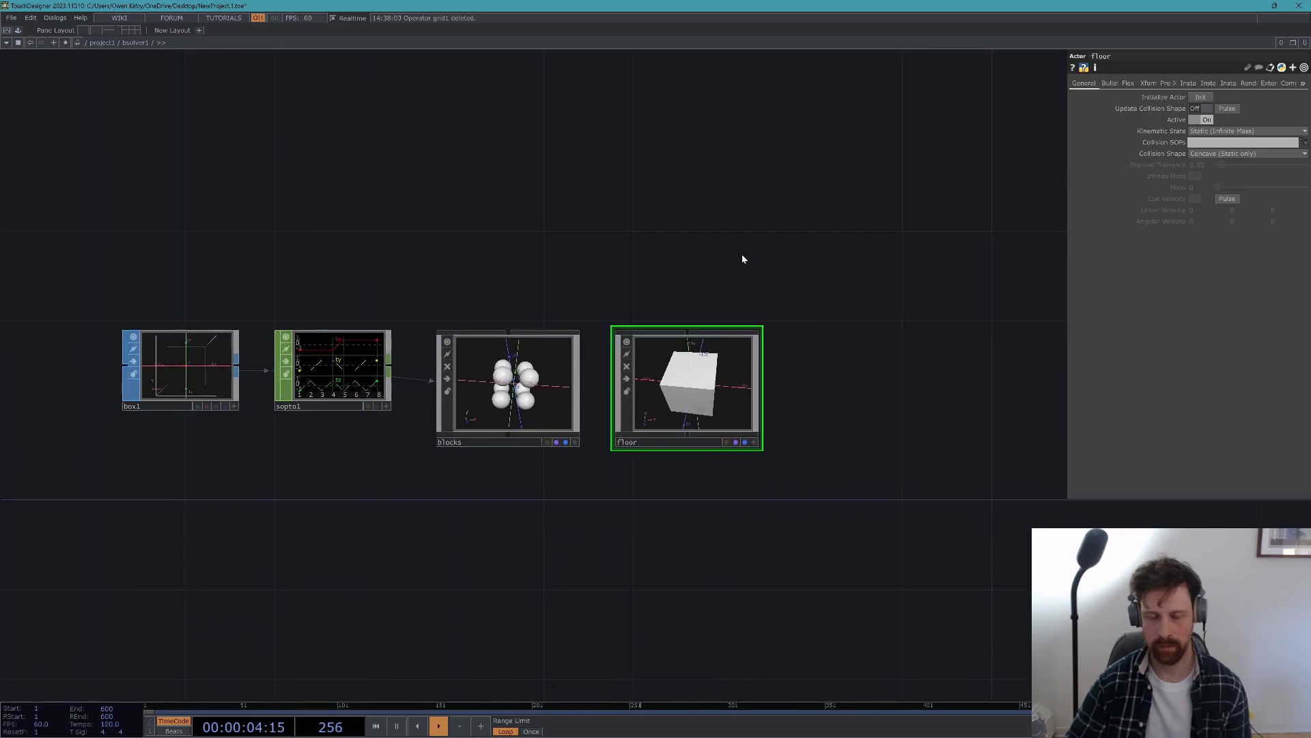
pyautogui.write('render')
pyautogui.click(545, 94)
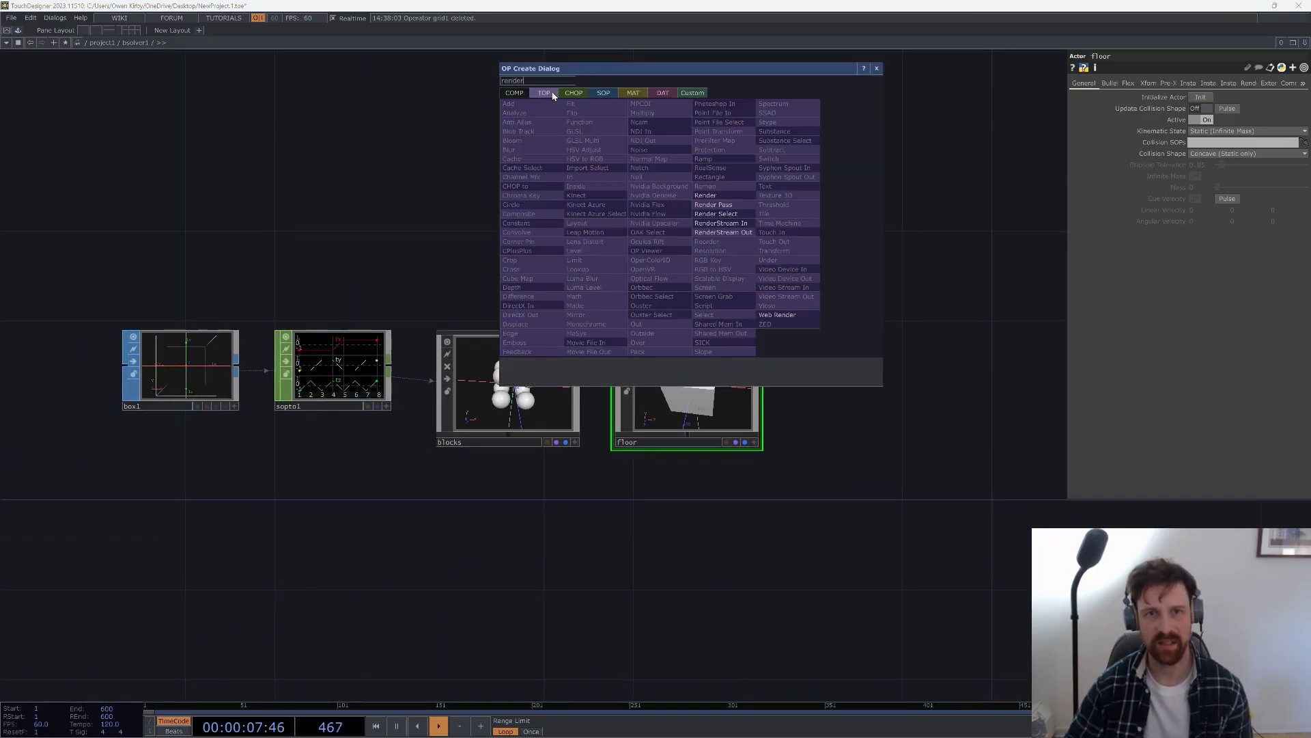
pyautogui.click(740, 196)
pyautogui.click(712, 205)
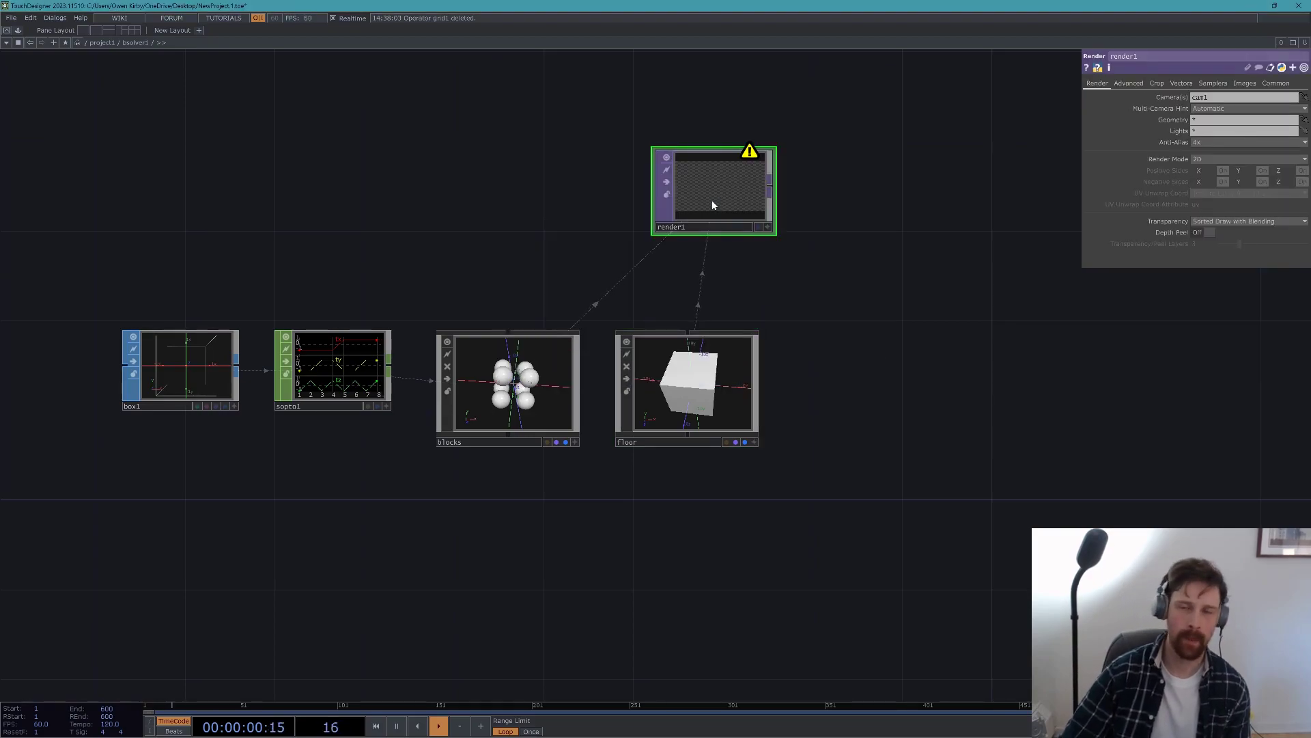
# - Add a Camera COMP above the Render TOP
pyautogui.moveTo(630, 116); pyautogui.dragTo(569, 312)
pyautogui.press('Tab')
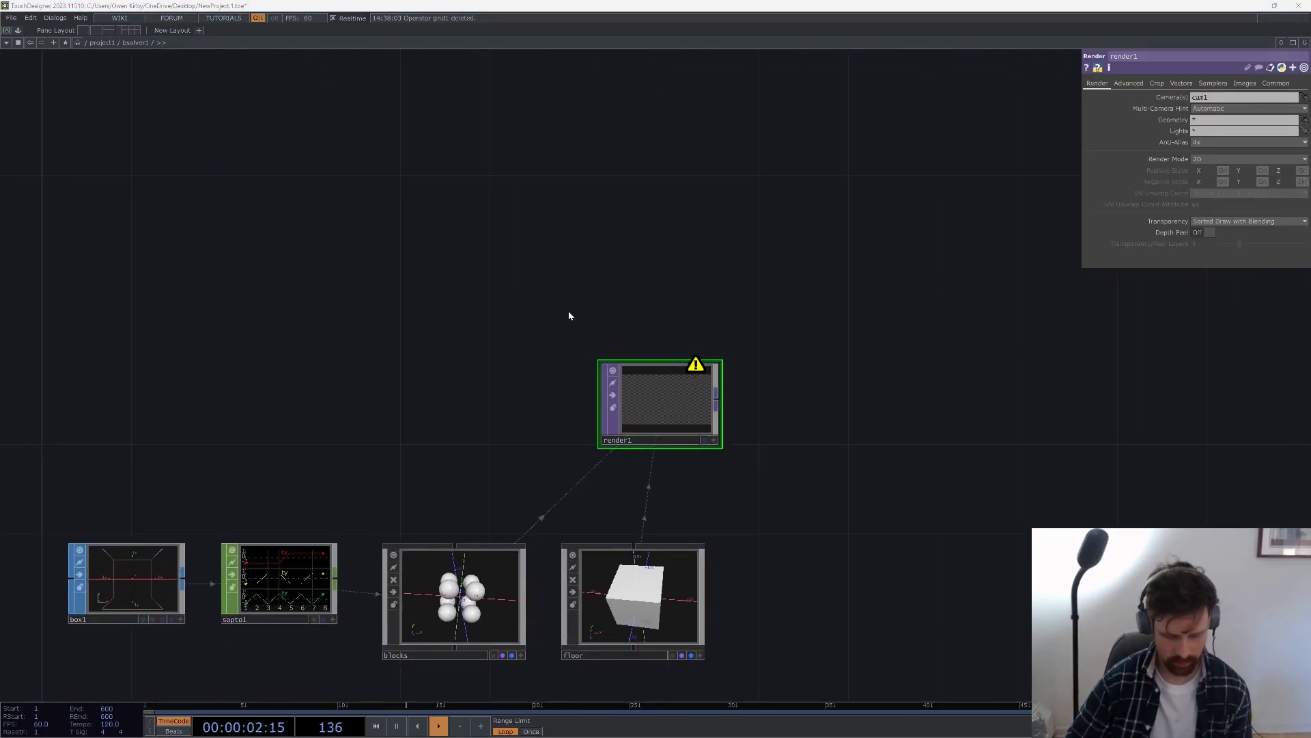
pyautogui.write('cam')
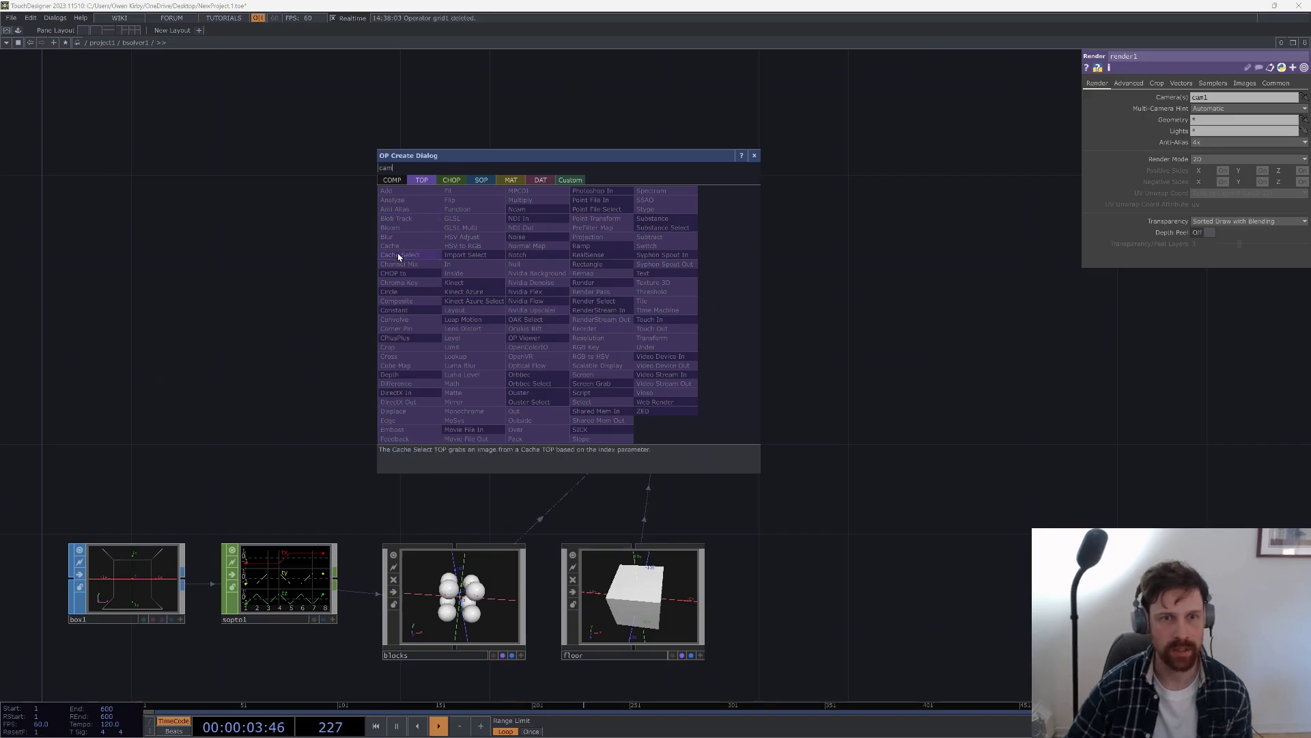
pyautogui.click(382, 179)
pyautogui.click(404, 231)
pyautogui.click(645, 256)
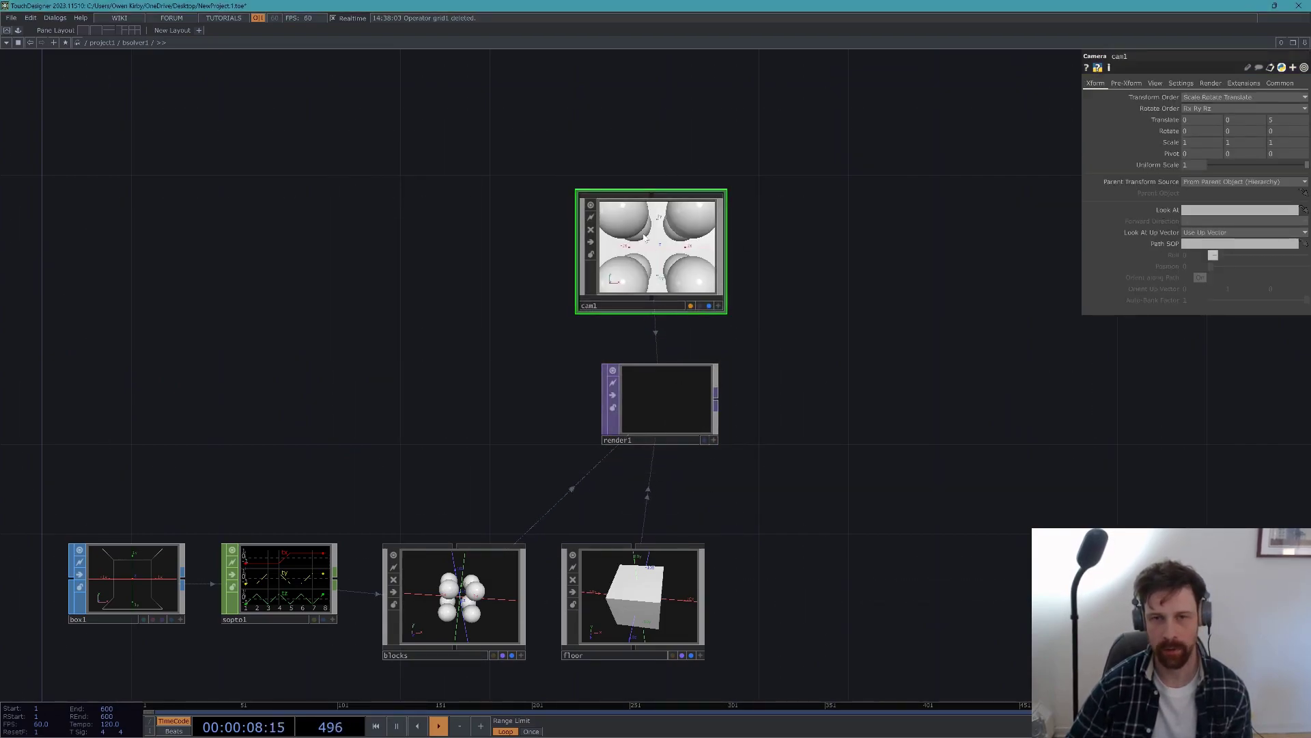
# - Add an Ambient Light COMP beside the camera
pyautogui.press('Tab')
pyautogui.write('ambl')
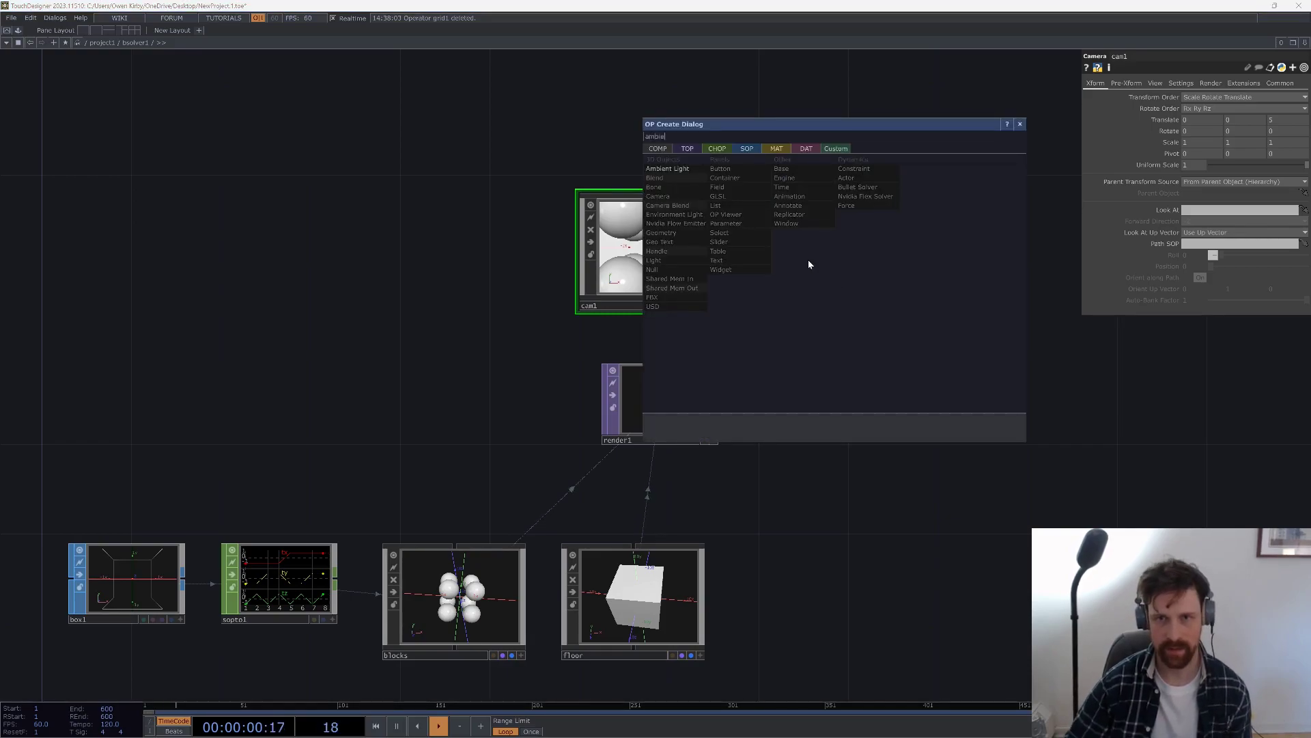
pyautogui.click(685, 171)
pyautogui.click(843, 246)
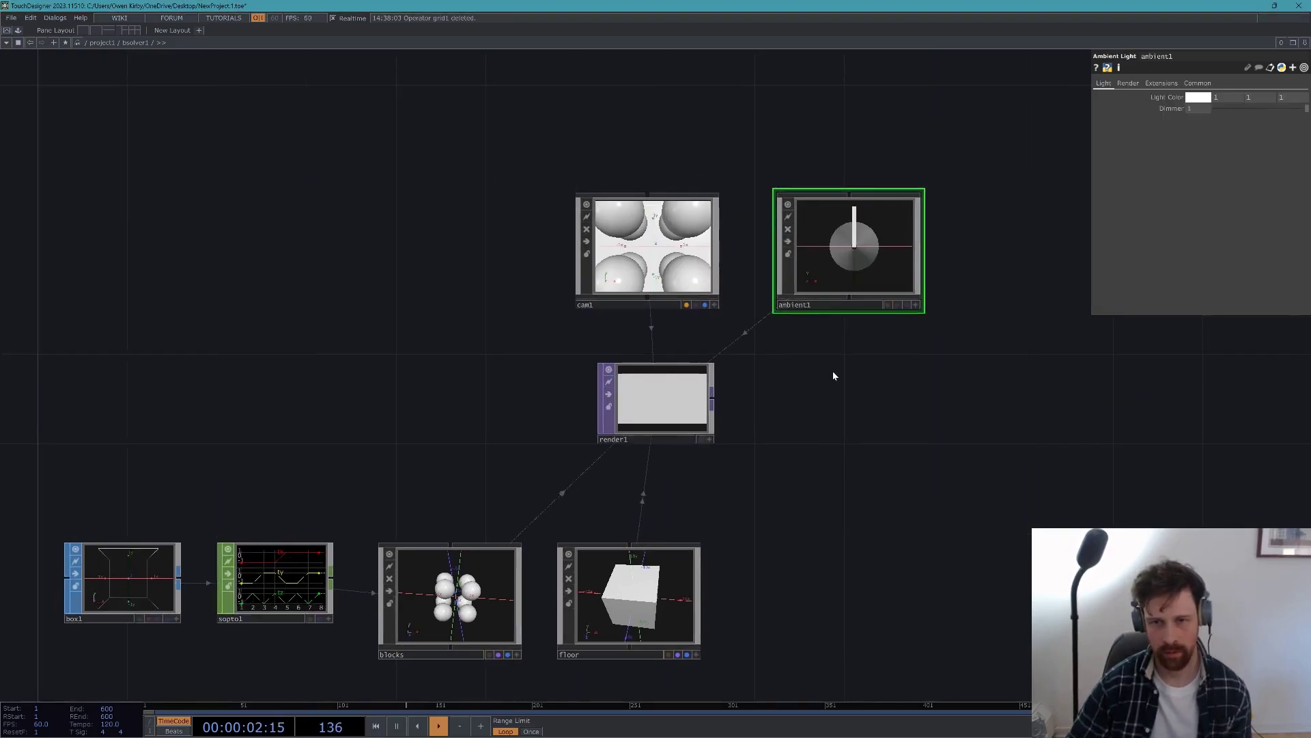
# - Move the camera back along Z, trying translations of 55 and 35 before settling on 30
pyautogui.moveTo(833, 376); pyautogui.dragTo(831, 375)
pyautogui.click(668, 383)
pyautogui.click(654, 249)
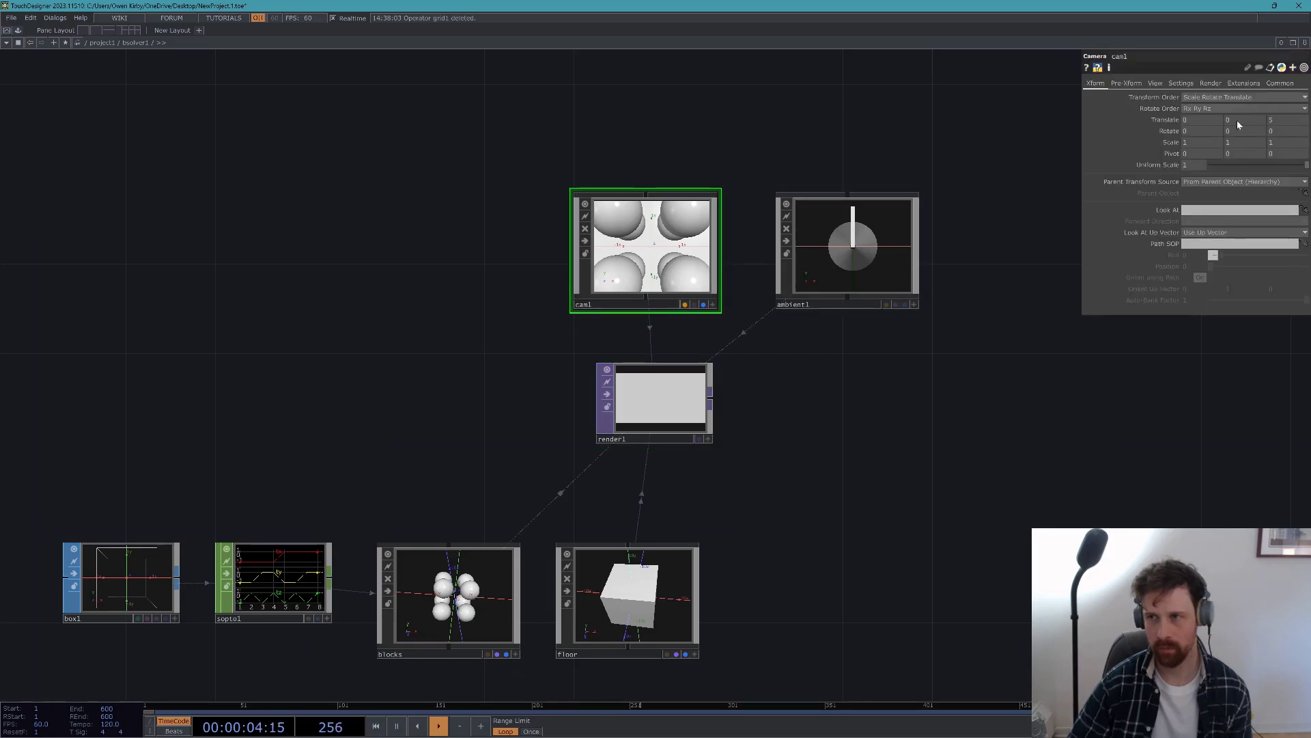
pyautogui.click(1279, 119)
pyautogui.write('55')
pyautogui.press('Return')
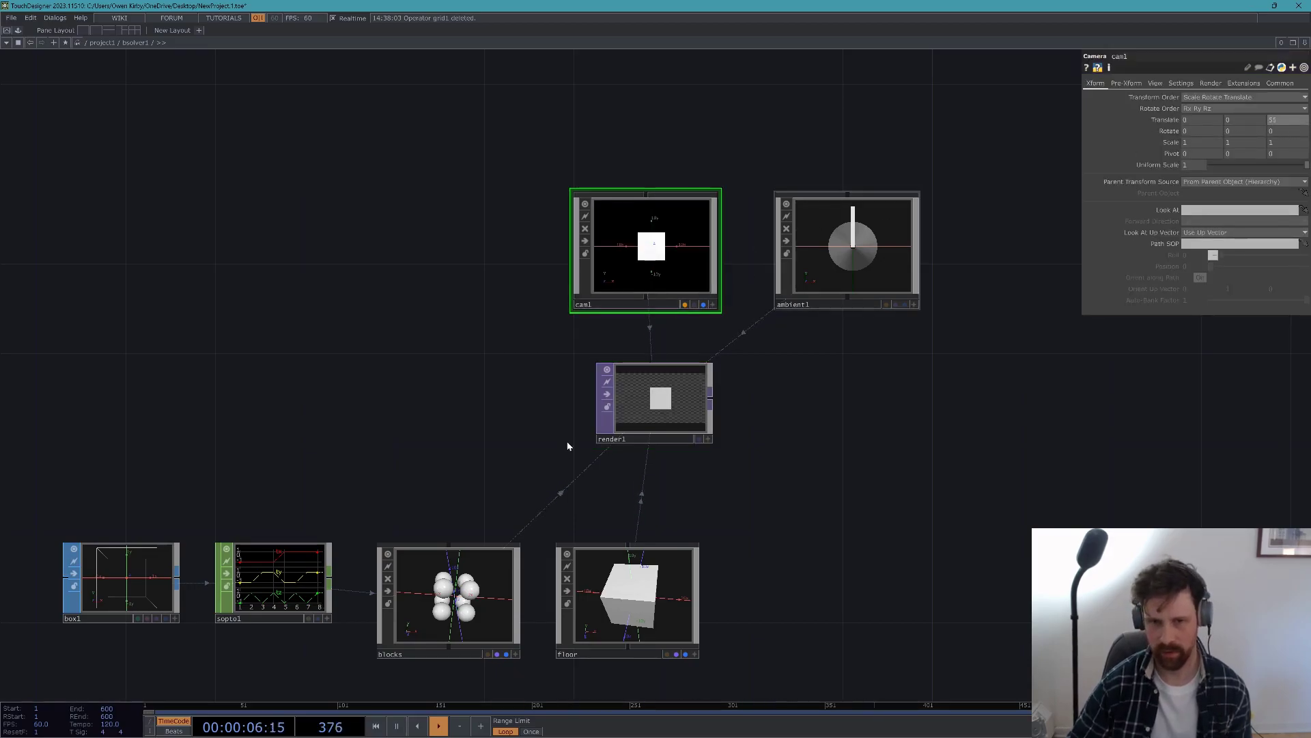
pyautogui.scroll(5, 586, 452)
pyautogui.write('35')
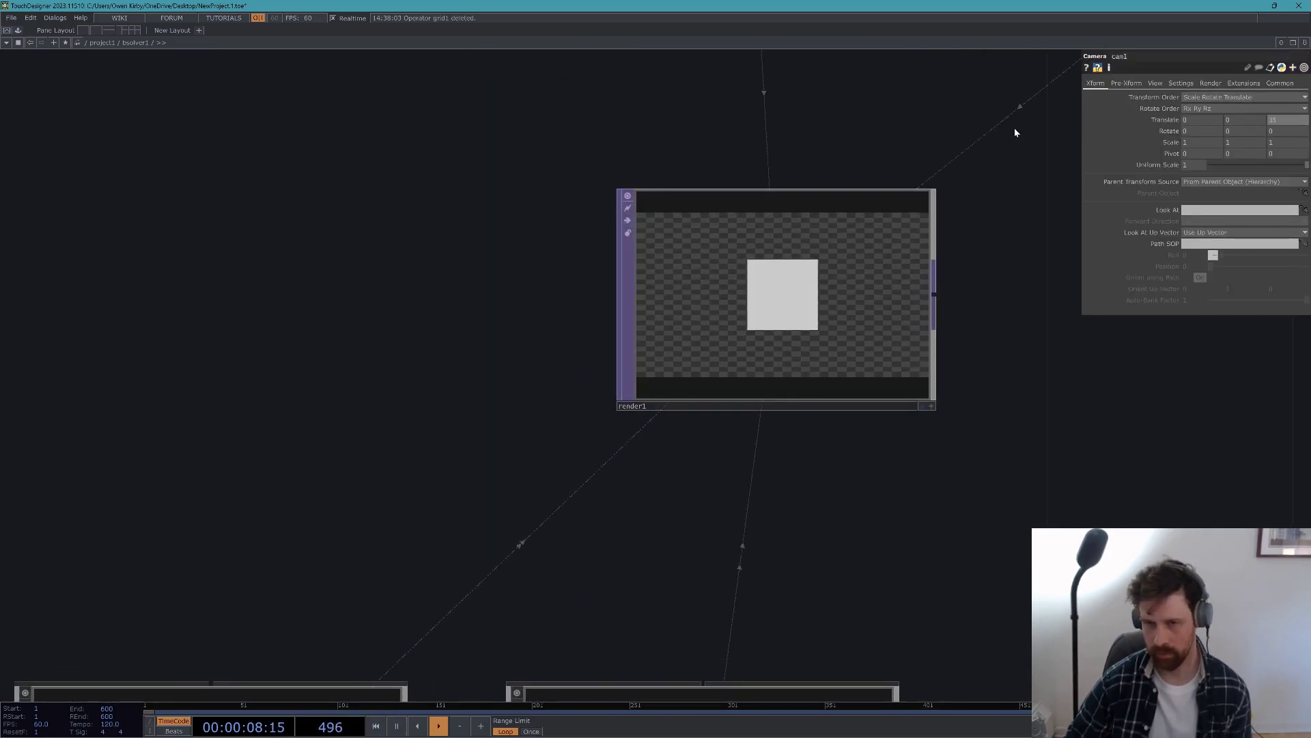
pyautogui.press('Return')
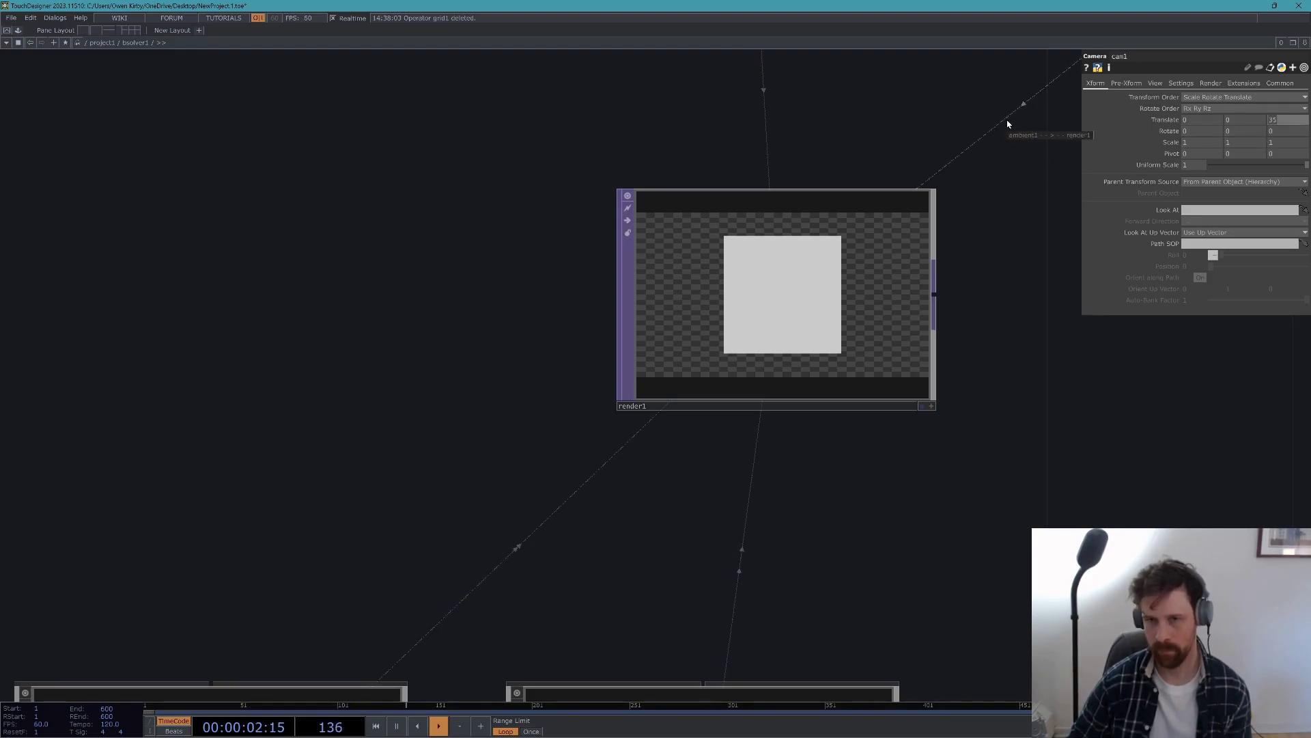
pyautogui.write('30')
pyautogui.press('Return')
# - Make the Render TOP's viewer active in the network
pyautogui.click(737, 335)
pyautogui.moveTo(687, 524); pyautogui.dragTo(619, 344)
pyautogui.click(226, 518)
pyautogui.click(862, 227)
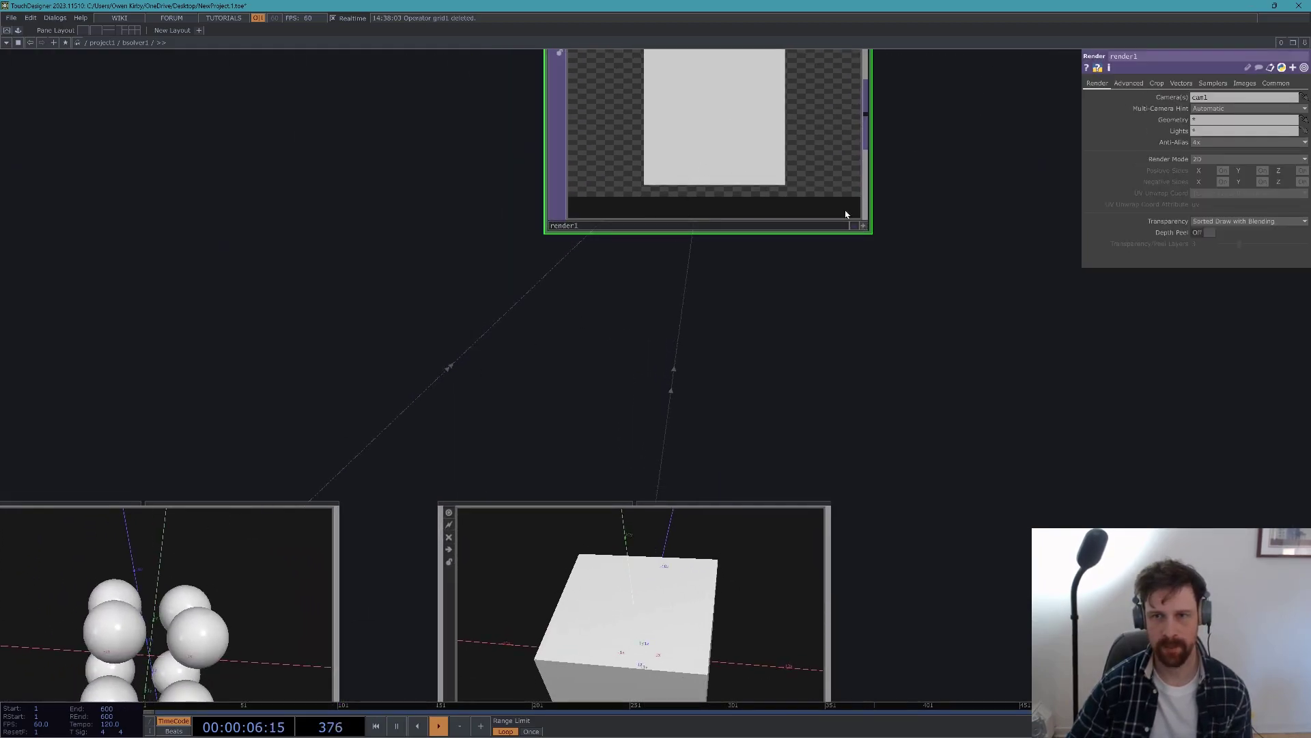
pyautogui.click(860, 225)
pyautogui.scroll(-5, 436, 260)
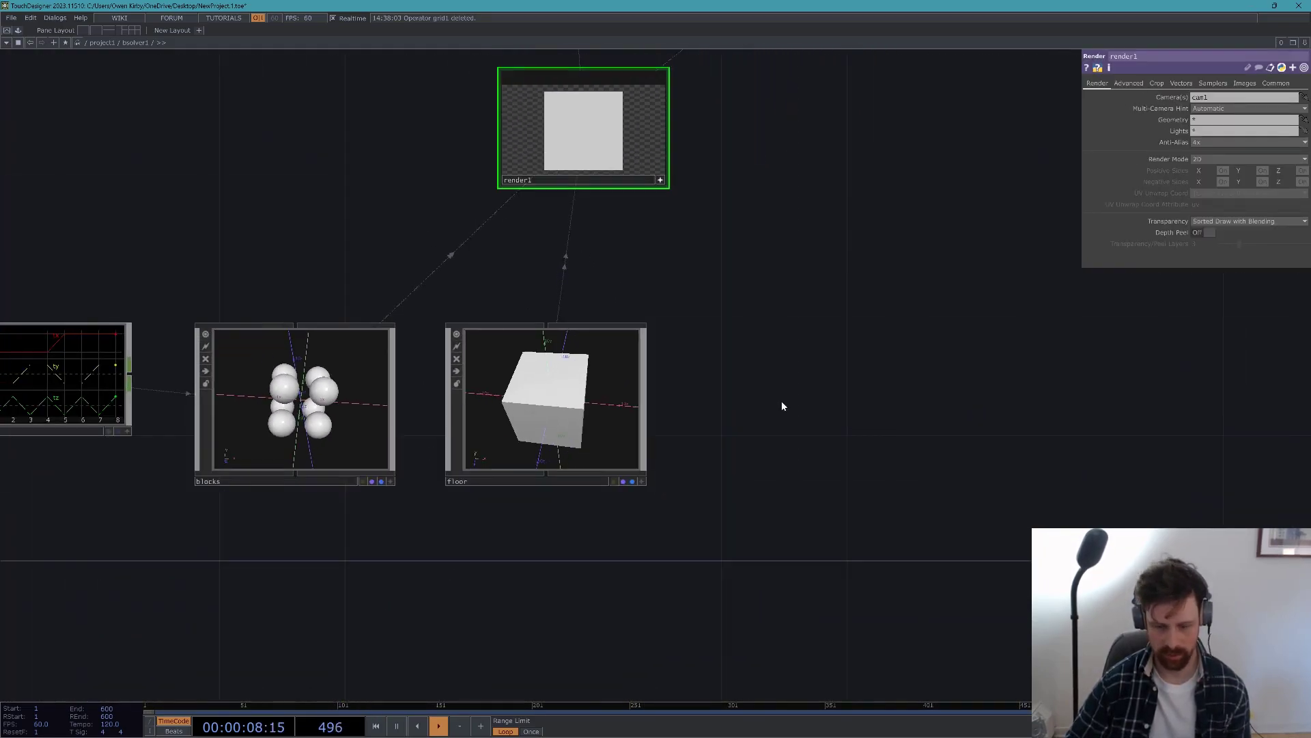
# - Create a Constant MAT next to the floor actor and assign it as the actor's material
pyautogui.press('Tab')
pyautogui.write('const')
pyautogui.click(724, 270)
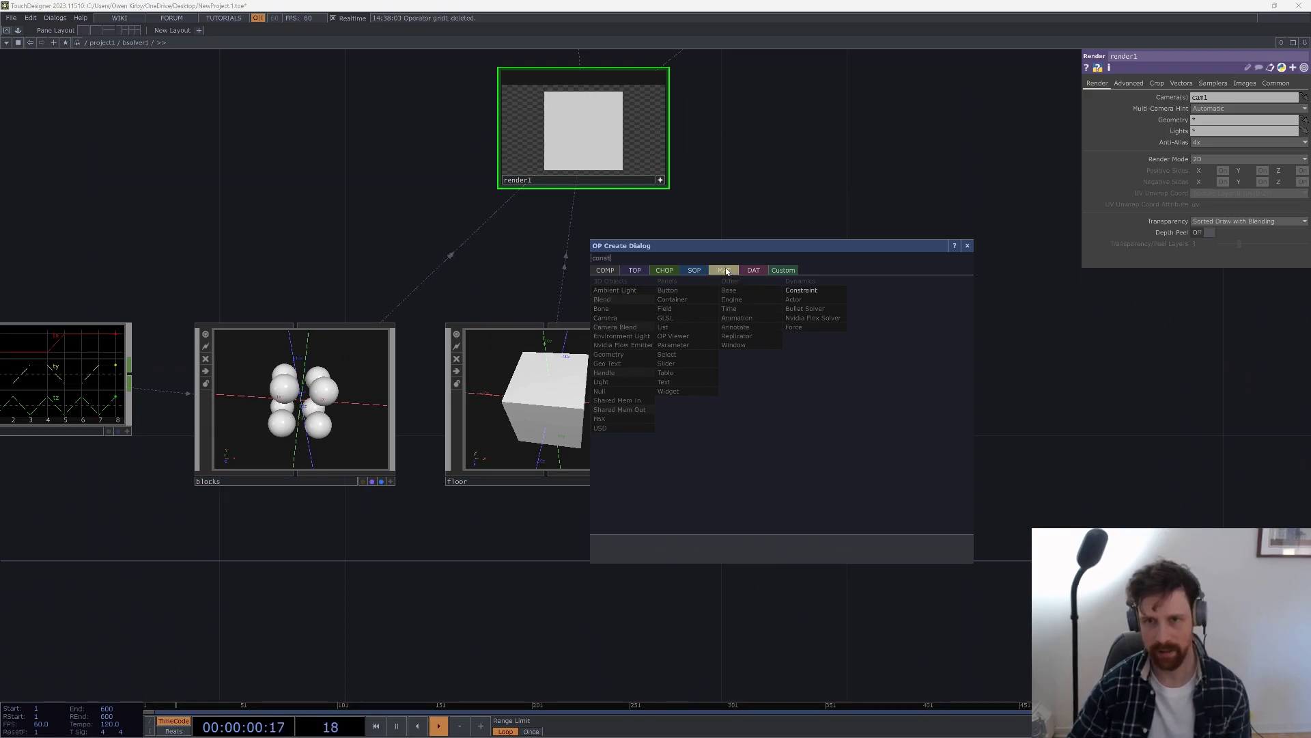
pyautogui.press('Return')
pyautogui.click(772, 410)
pyautogui.moveTo(771, 410); pyautogui.dragTo(563, 386)
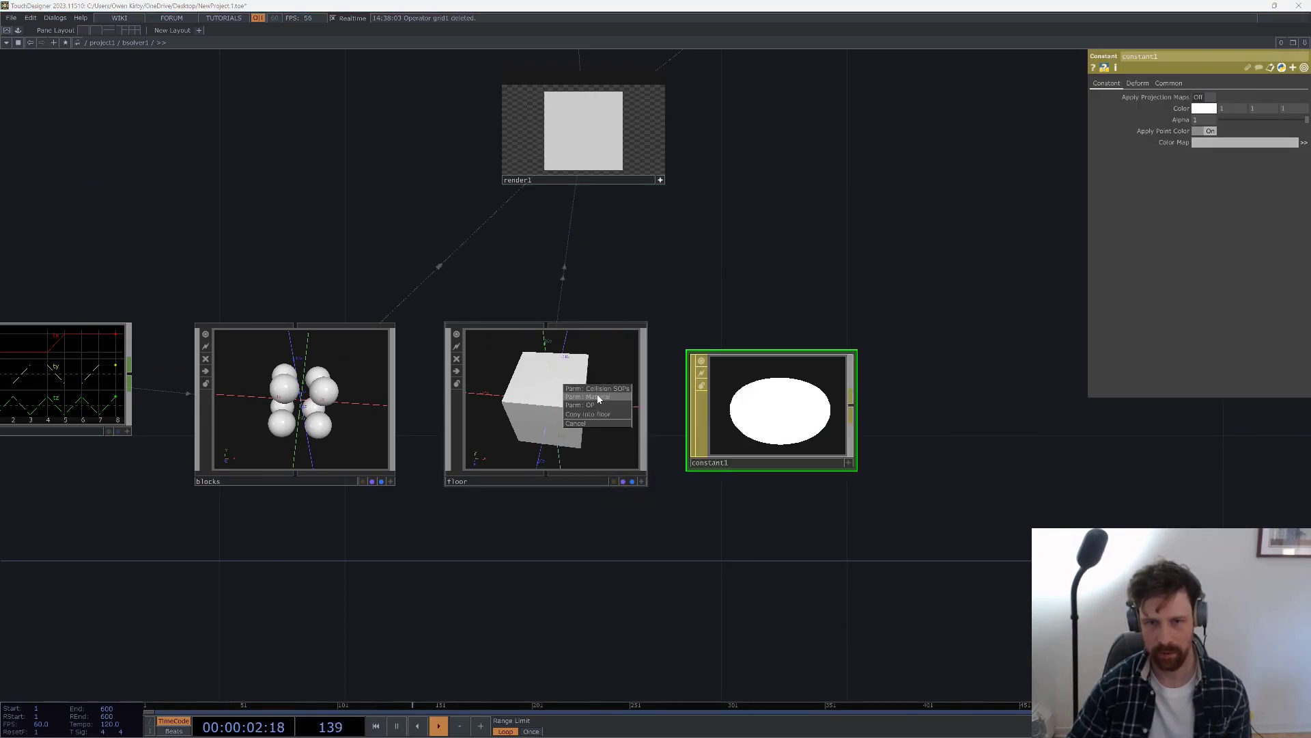
pyautogui.click(598, 398)
# - Set the Constant MAT's wire frame mode to Topology Wire Frame with a line width of 5.95
pyautogui.click(1138, 83)
pyautogui.click(1168, 83)
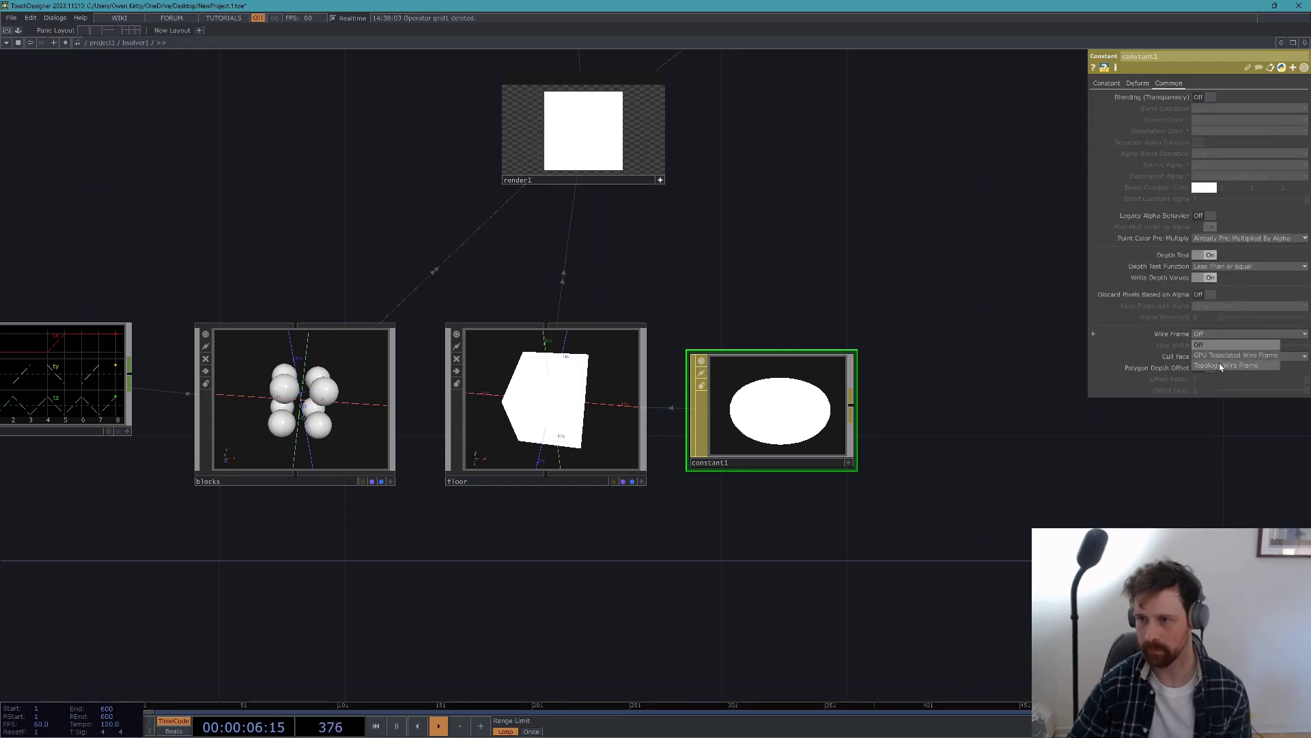
pyautogui.click(1219, 365)
pyautogui.moveTo(704, 340); pyautogui.dragTo(825, 338)
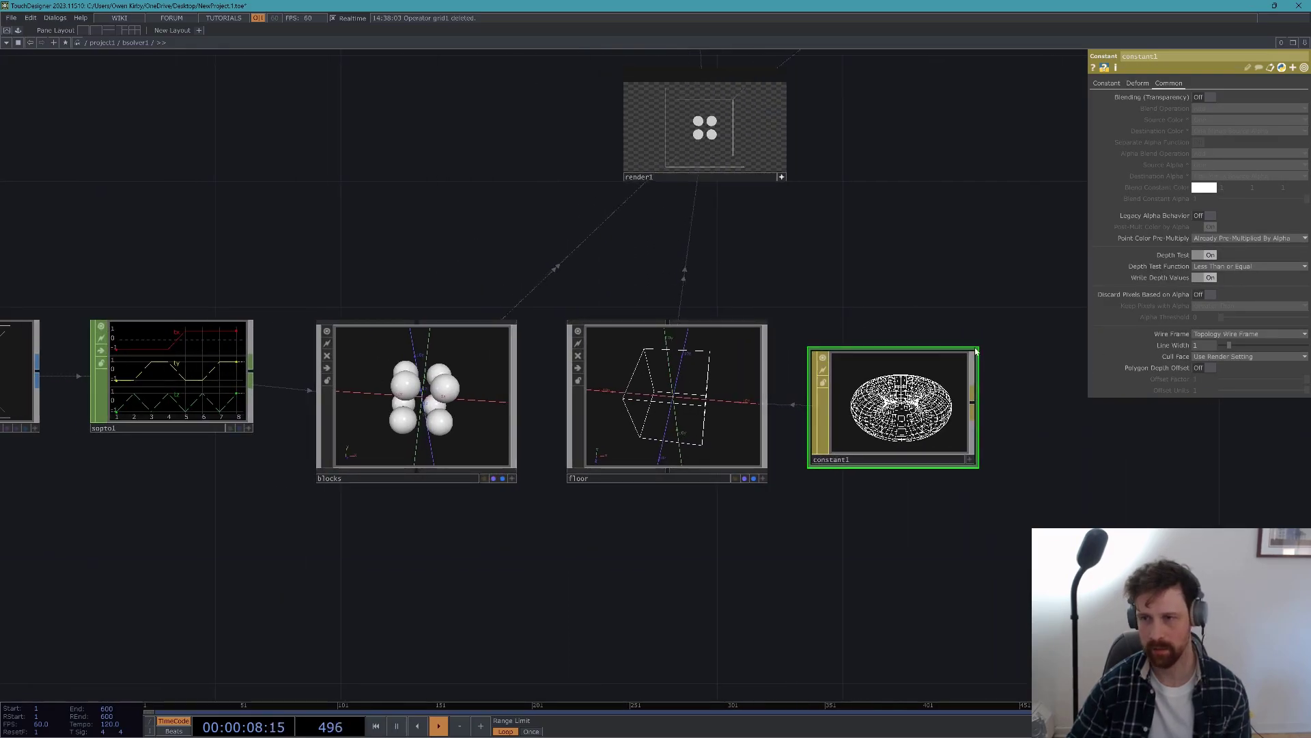
pyautogui.moveTo(1229, 345); pyautogui.dragTo(1273, 354)
pyautogui.moveTo(861, 320); pyautogui.dragTo(833, 591)
pyautogui.scroll(3, 822, 384)
pyautogui.scroll(-3, 822, 383)
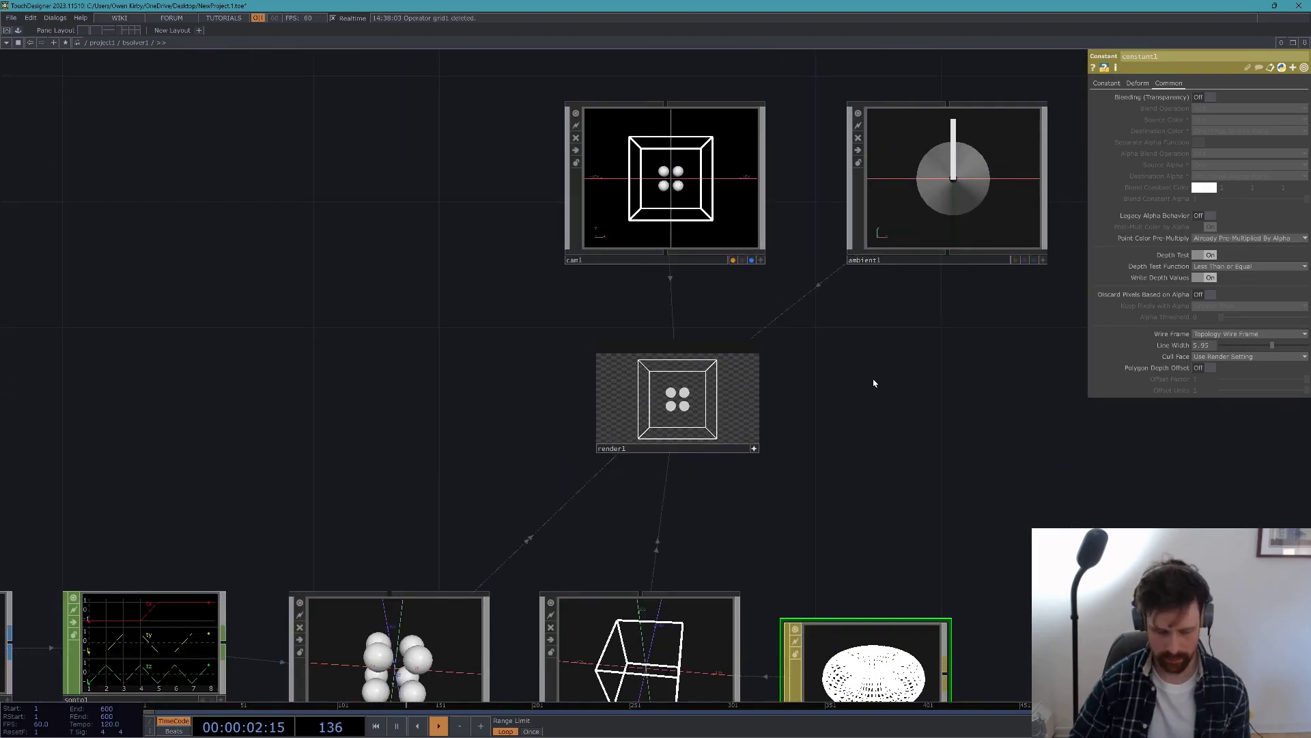
# - Create a Light COMP beside the Render TOP, below the ambient light
pyautogui.press('Tab')
pyautogui.click(704, 249)
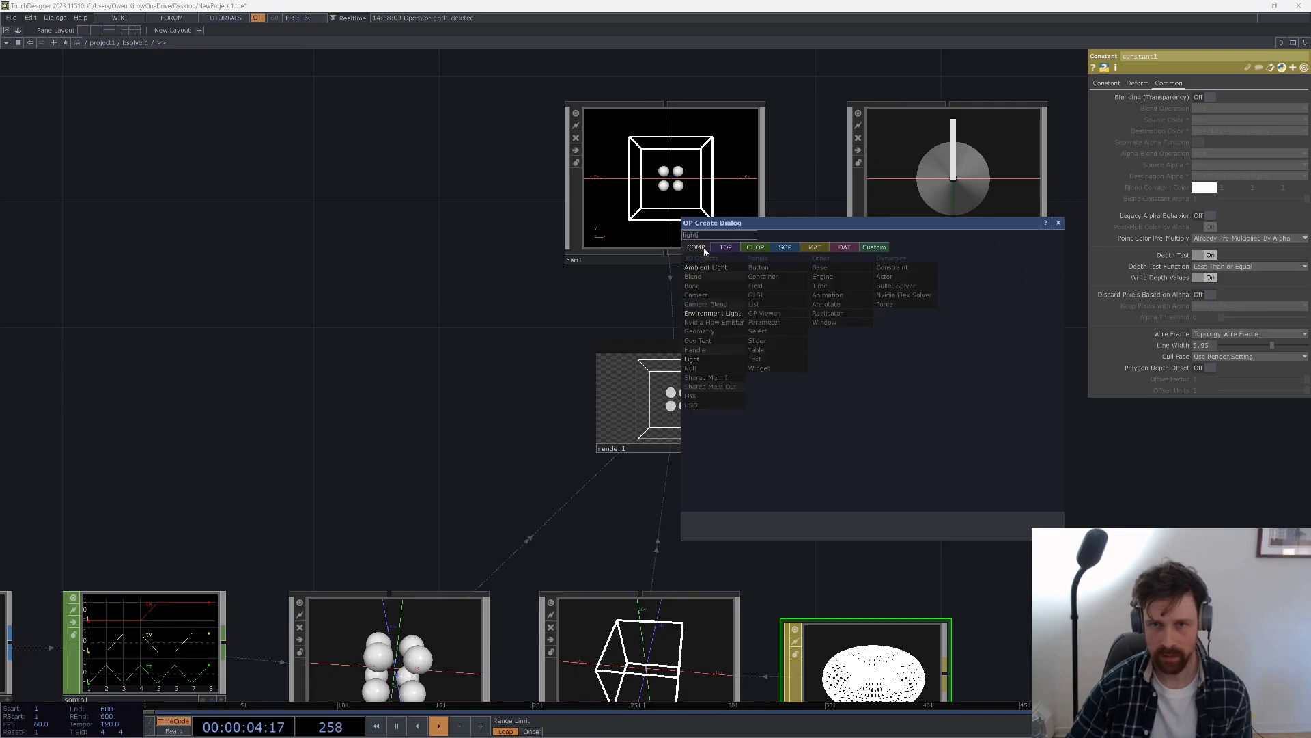
pyautogui.click(692, 359)
pyautogui.click(948, 373)
# - Lower the ambient light's dimmer to 0.034
pyautogui.scroll(4, 699, 396)
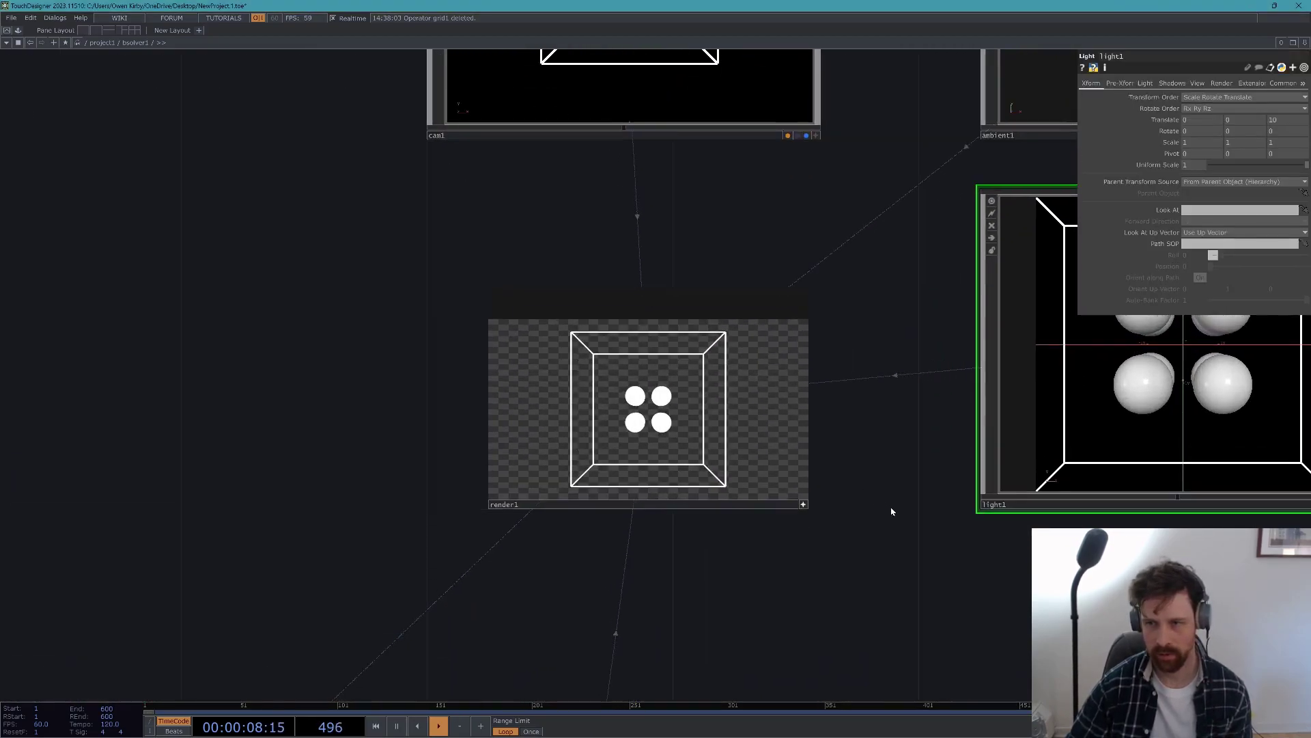
pyautogui.moveTo(892, 510); pyautogui.dragTo(579, 564)
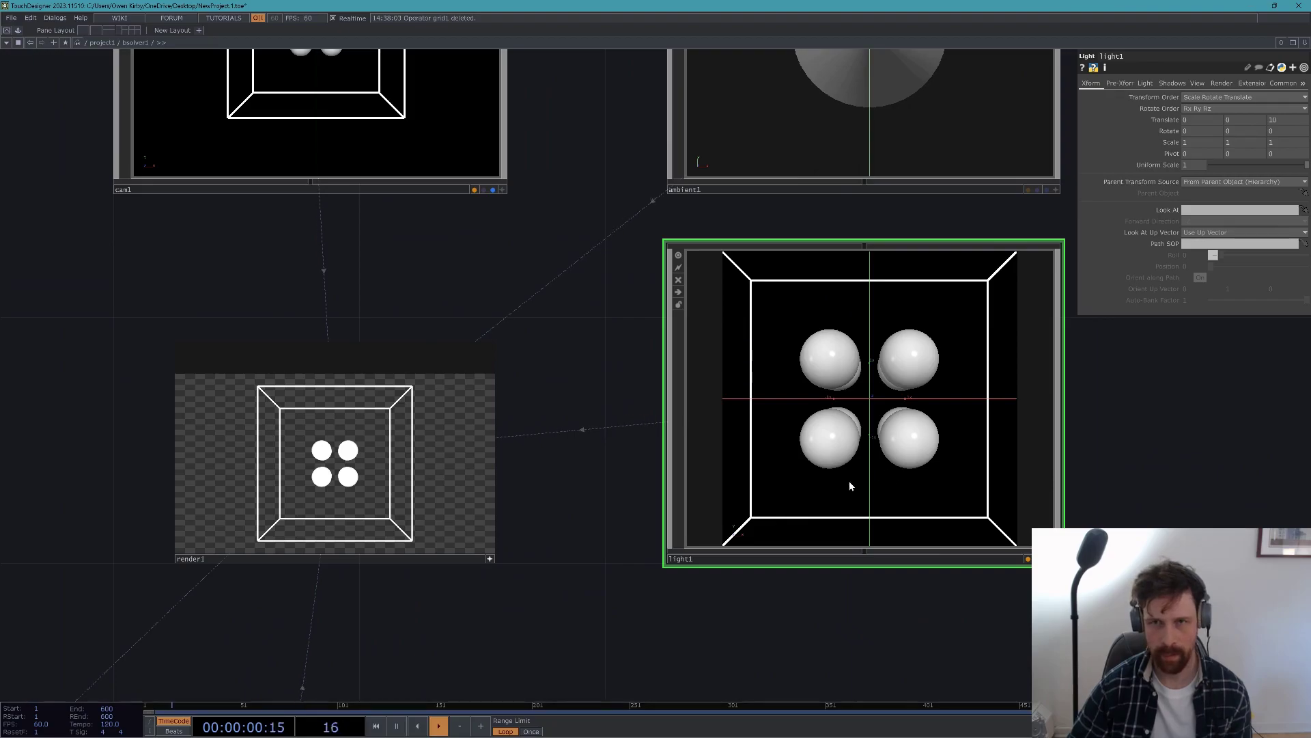
pyautogui.scroll(-4, 872, 482)
pyautogui.click(853, 273)
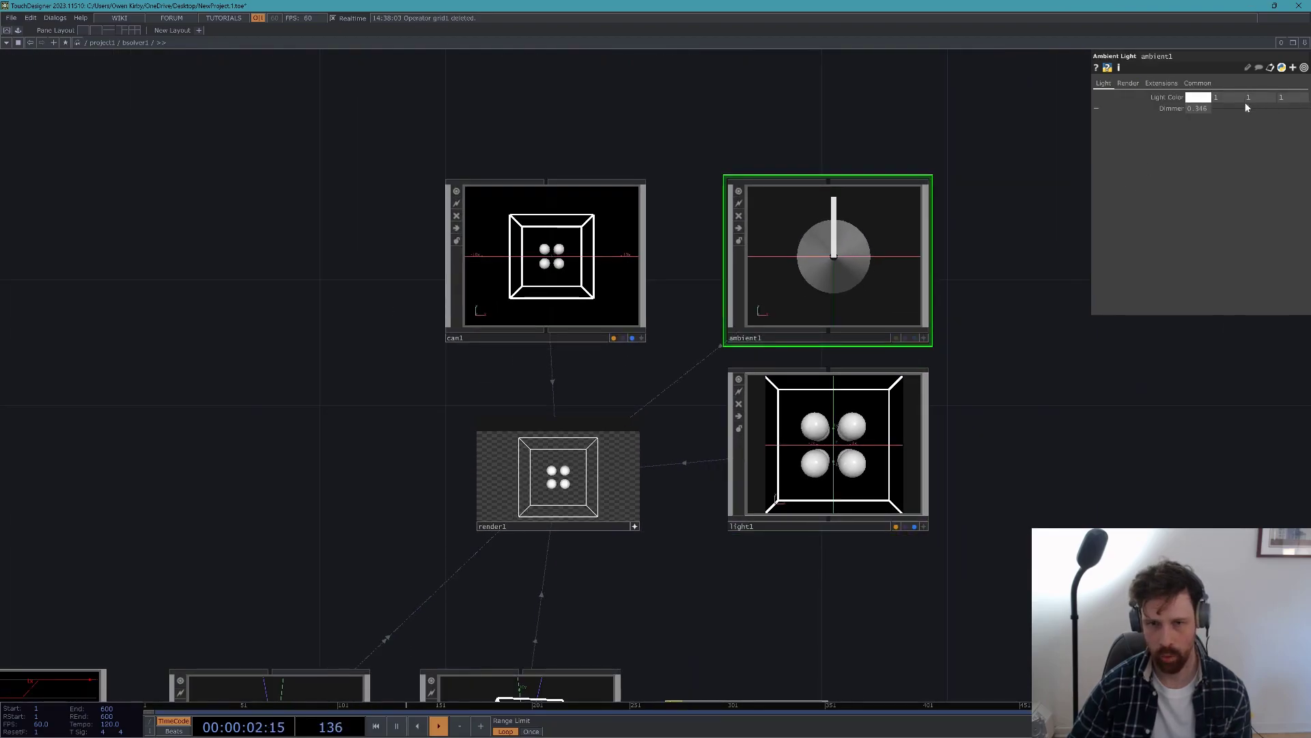
pyautogui.scroll(10, 482, 519)
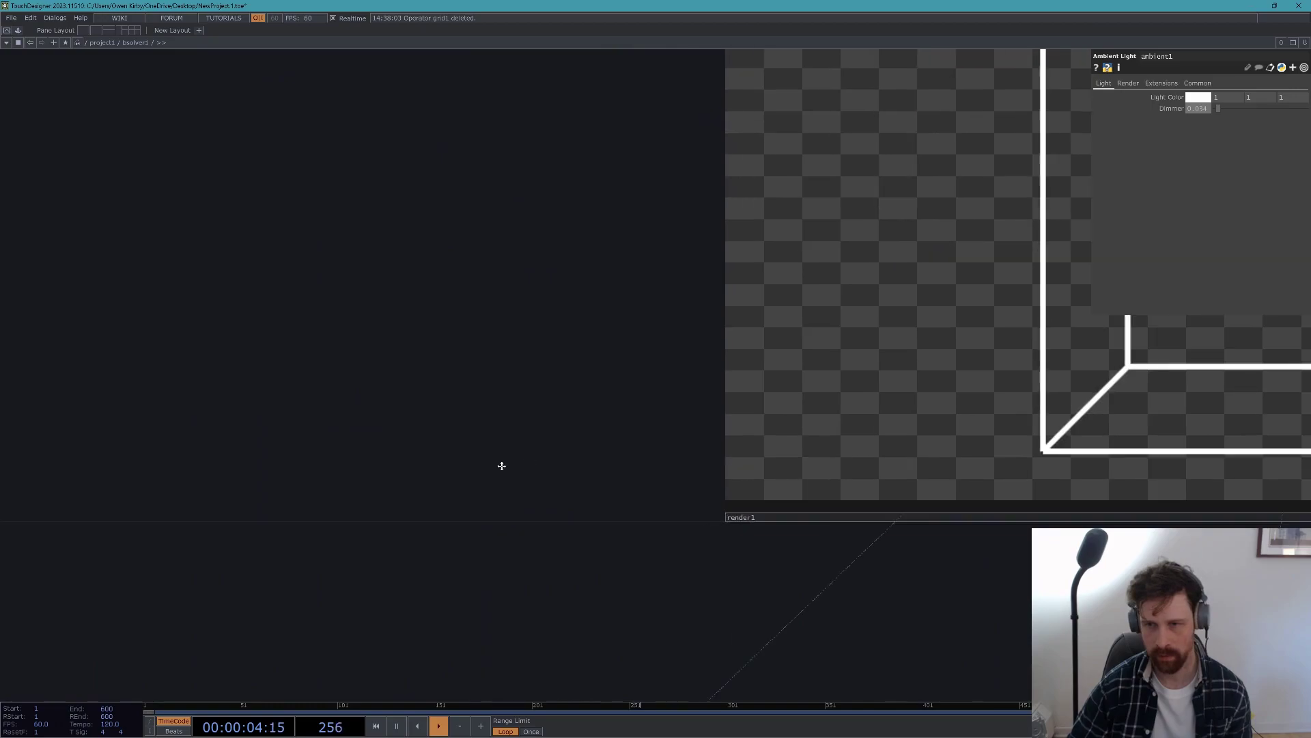
pyautogui.scroll(-3, 336, 492)
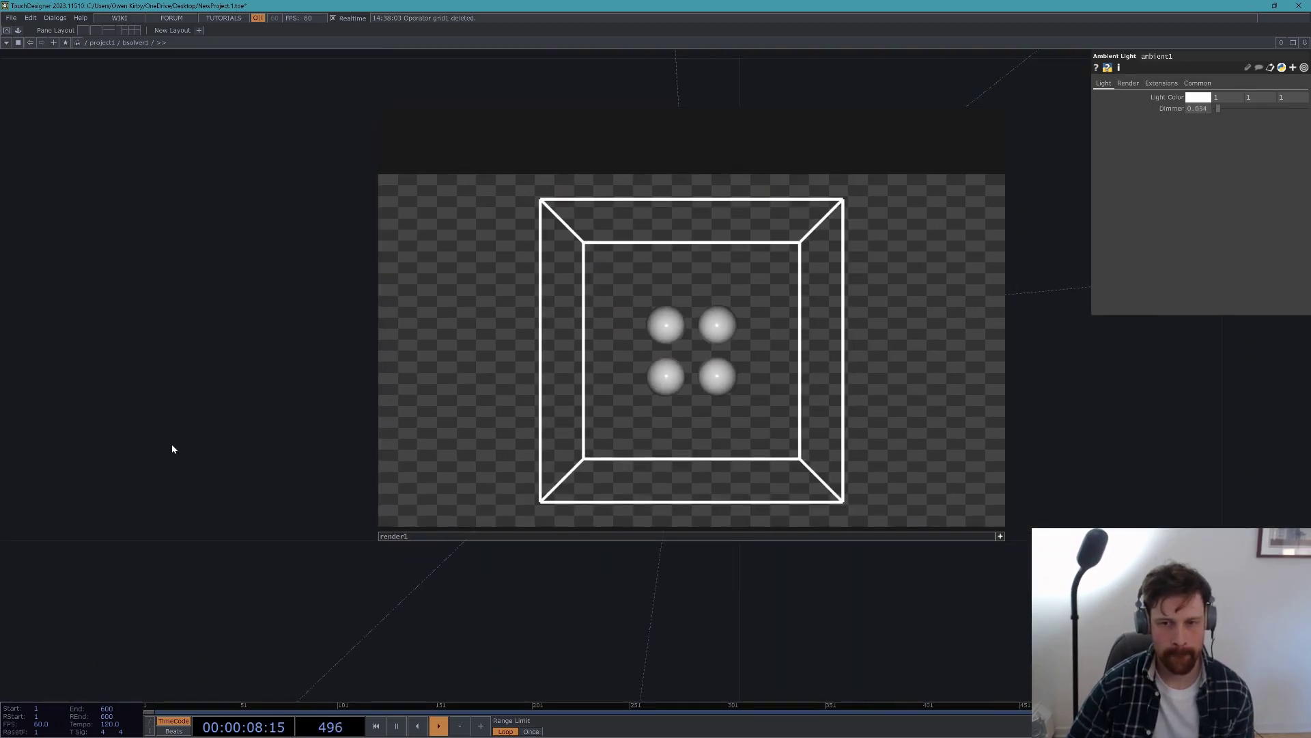
# - Start the Bullet Solver's simulation from its parent network and inspect the moving spheres in the solver viewer and the render
pyautogui.scroll(-10, 171, 447)
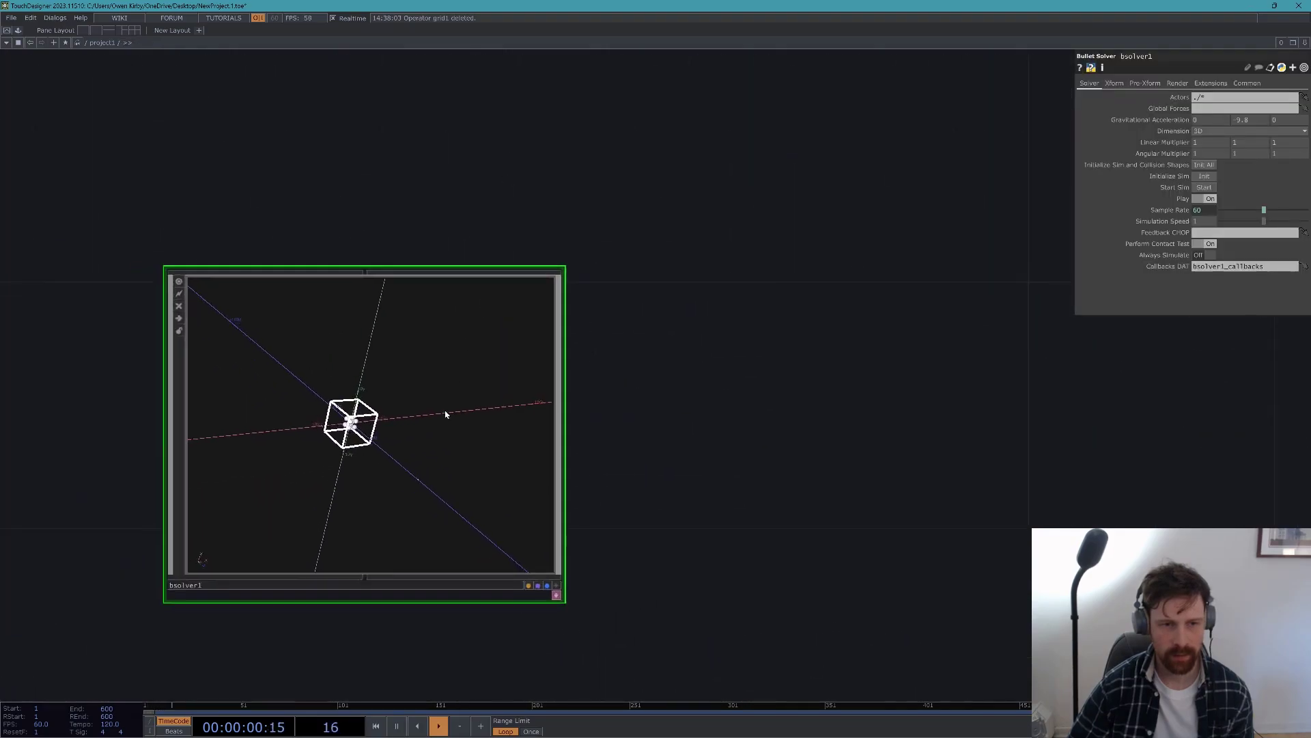
pyautogui.moveTo(453, 378); pyautogui.dragTo(540, 364)
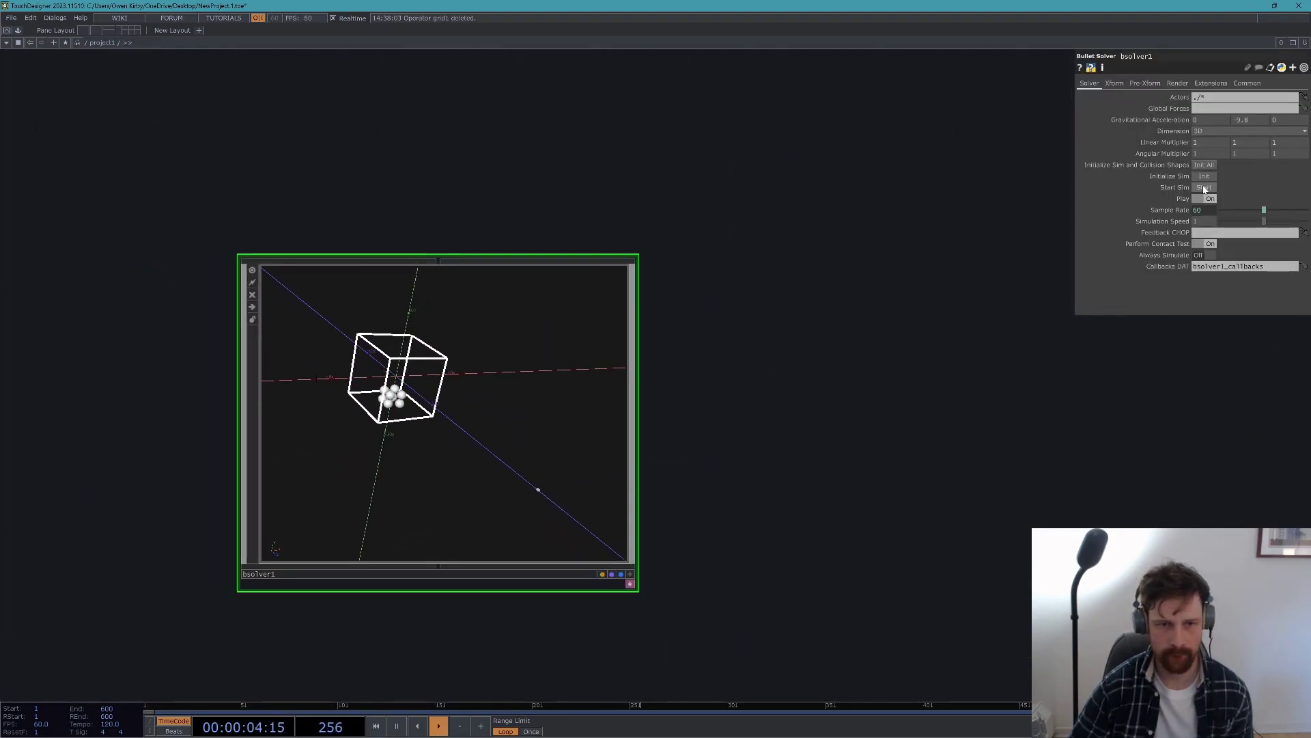
pyautogui.click(630, 575)
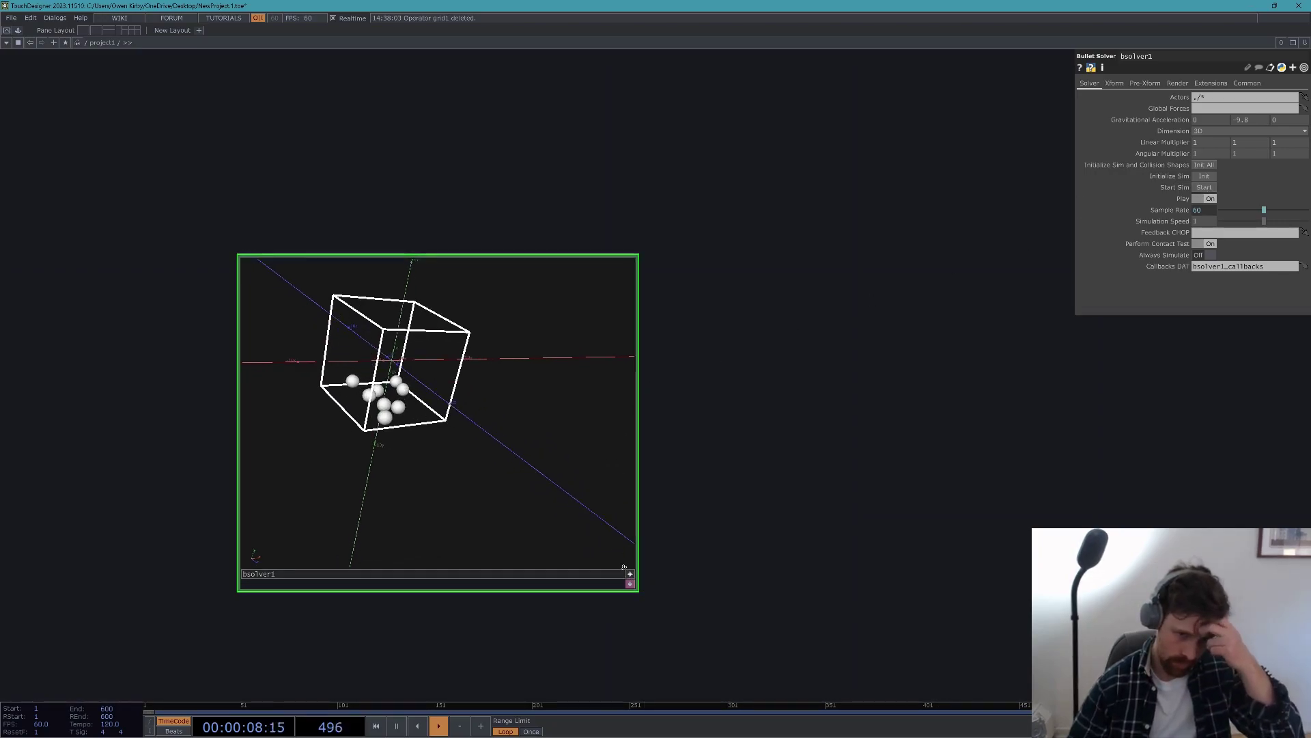
pyautogui.click(630, 574)
pyautogui.scroll(6, 451, 453)
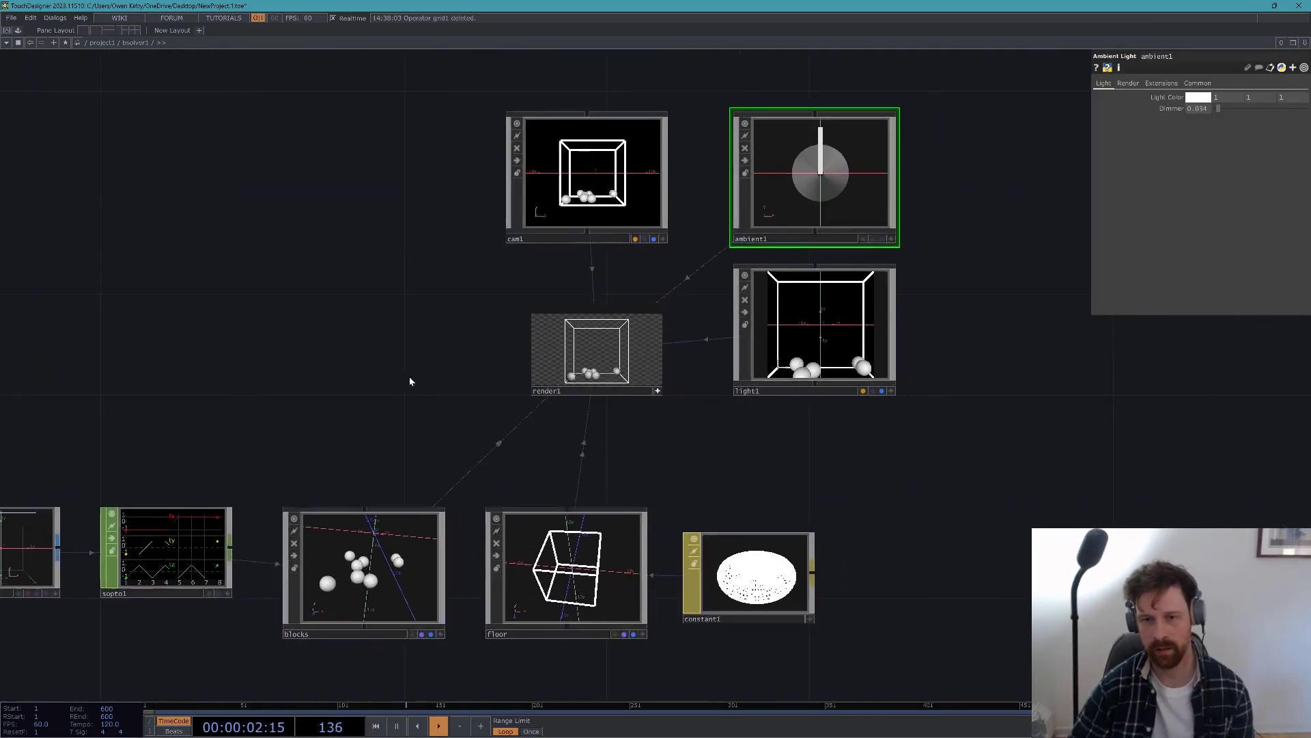
pyautogui.scroll(5, 410, 377)
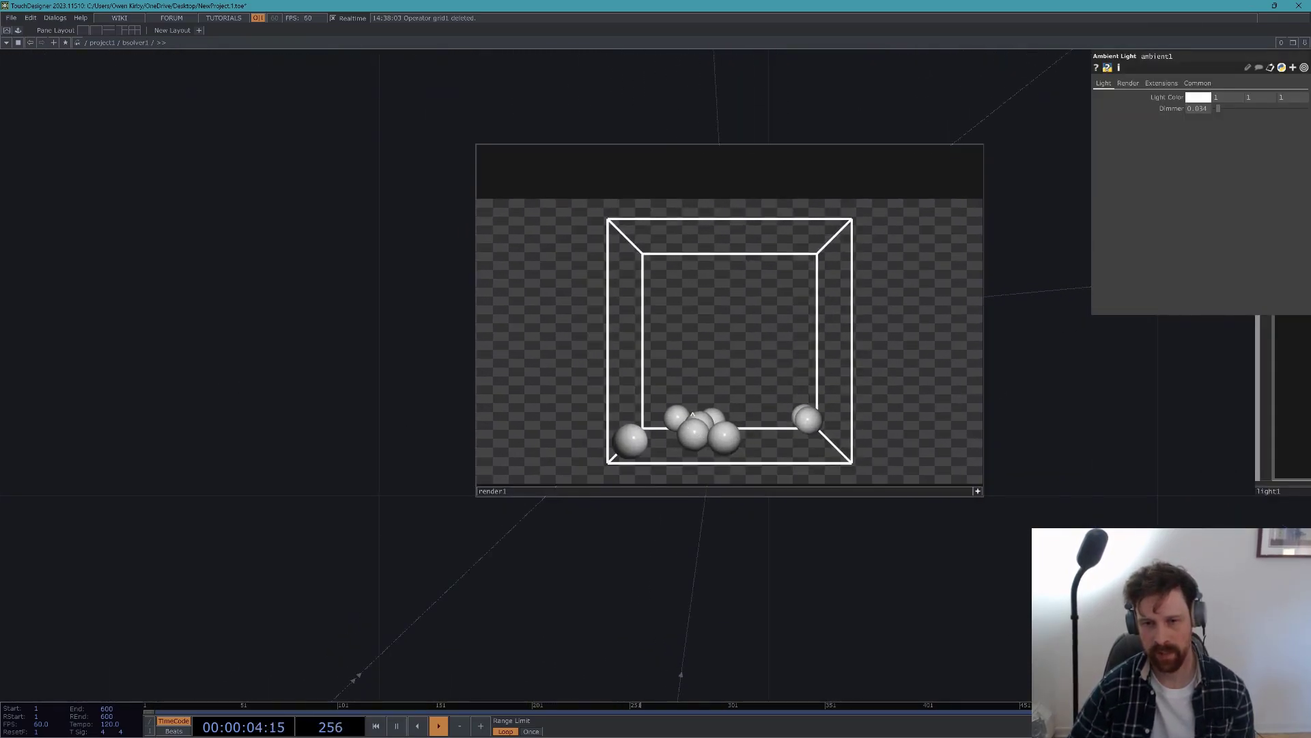
pyautogui.scroll(-5, 204, 353)
# - Move the Render TOP down closer to the actors and connect a new Out TOP to its output
pyautogui.moveTo(420, 366); pyautogui.dragTo(420, 468)
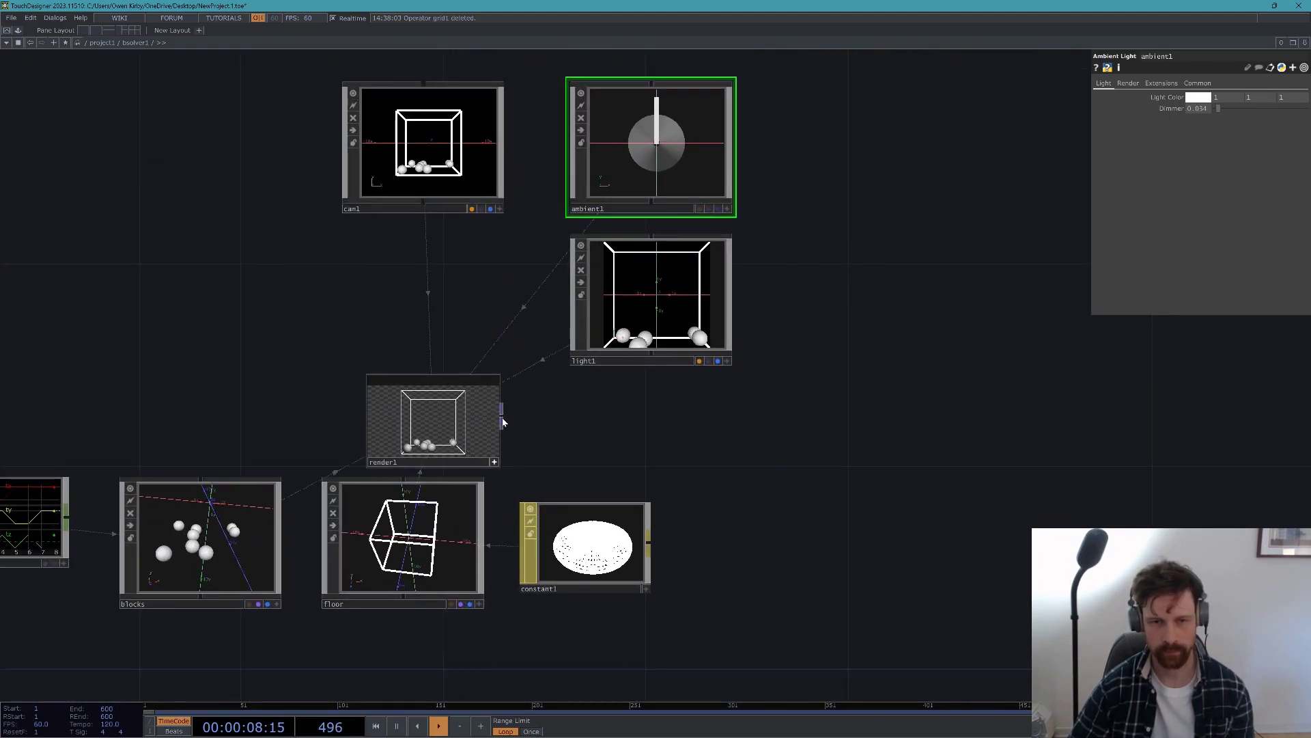
pyautogui.click(503, 421)
pyautogui.write('out')
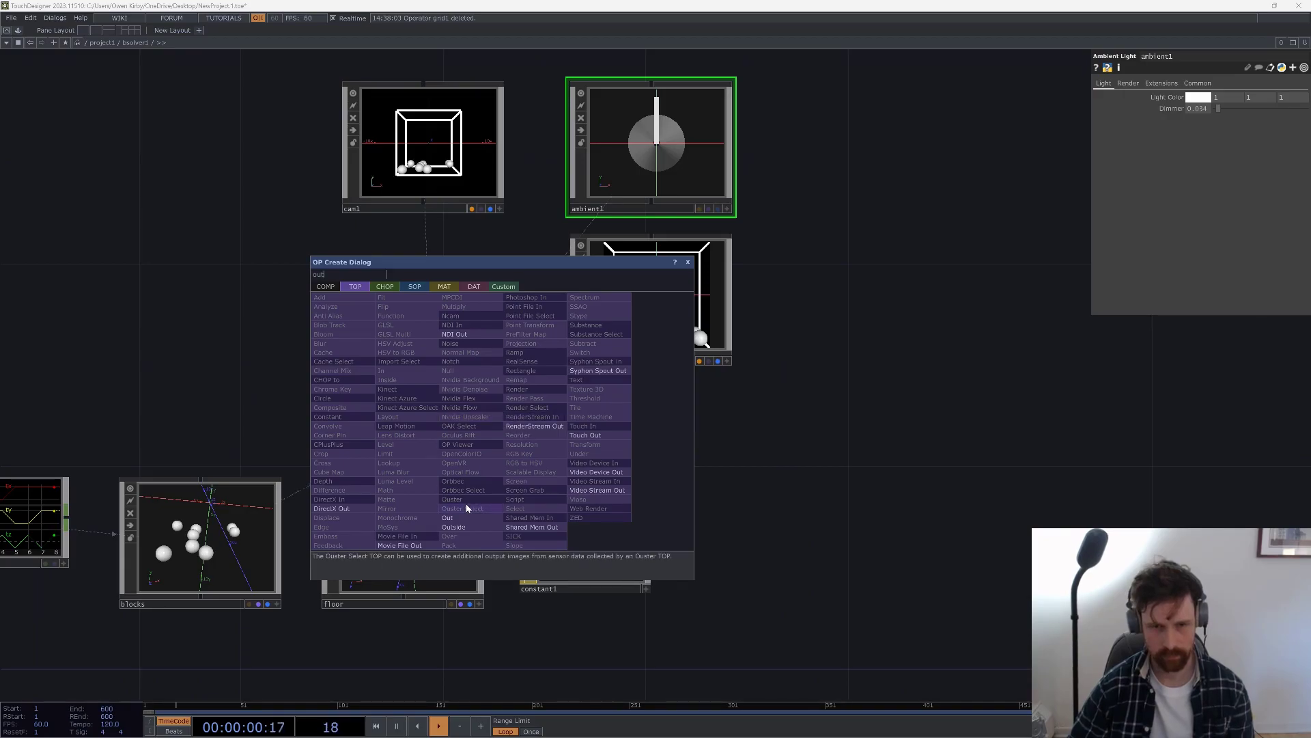
pyautogui.click(468, 518)
pyautogui.click(632, 447)
# - Connect a new Out TOP to the Bullet Solver's output in the parent network
pyautogui.scroll(-6, 547, 398)
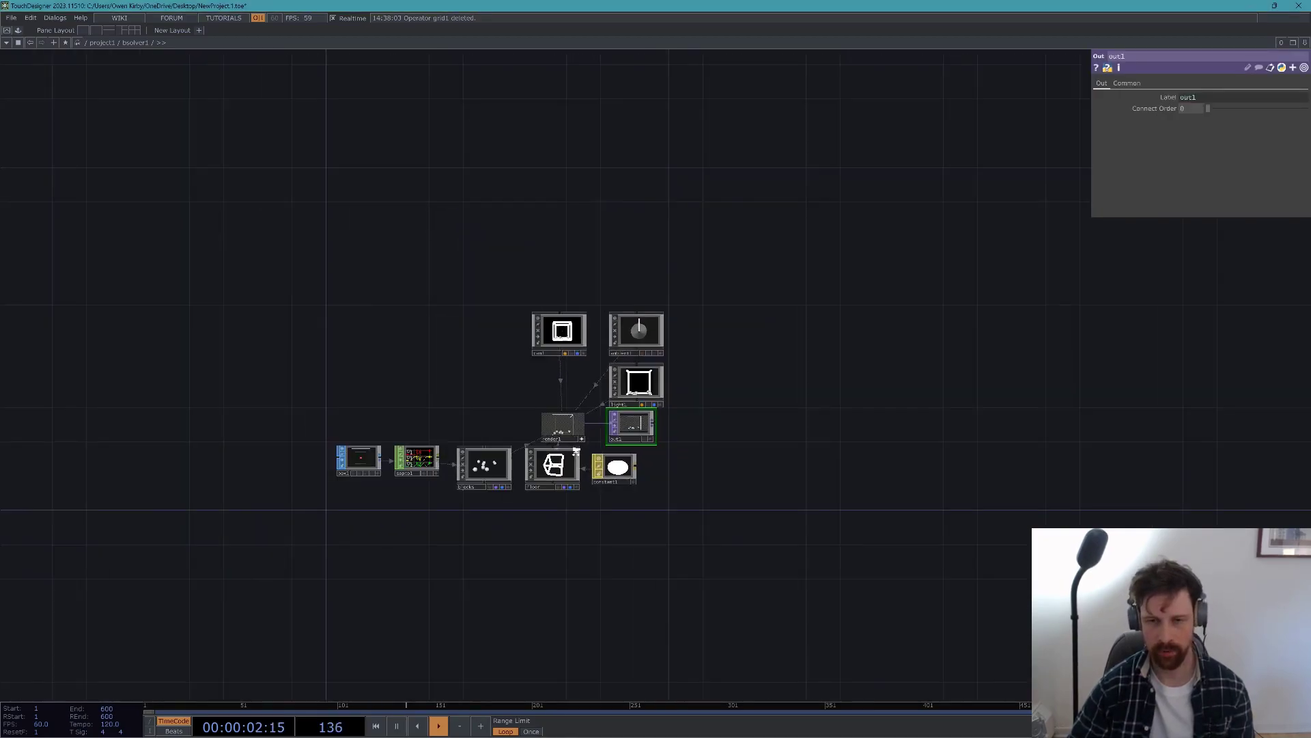
pyautogui.press('p')
pyautogui.press('Tab')
pyautogui.write('ou')
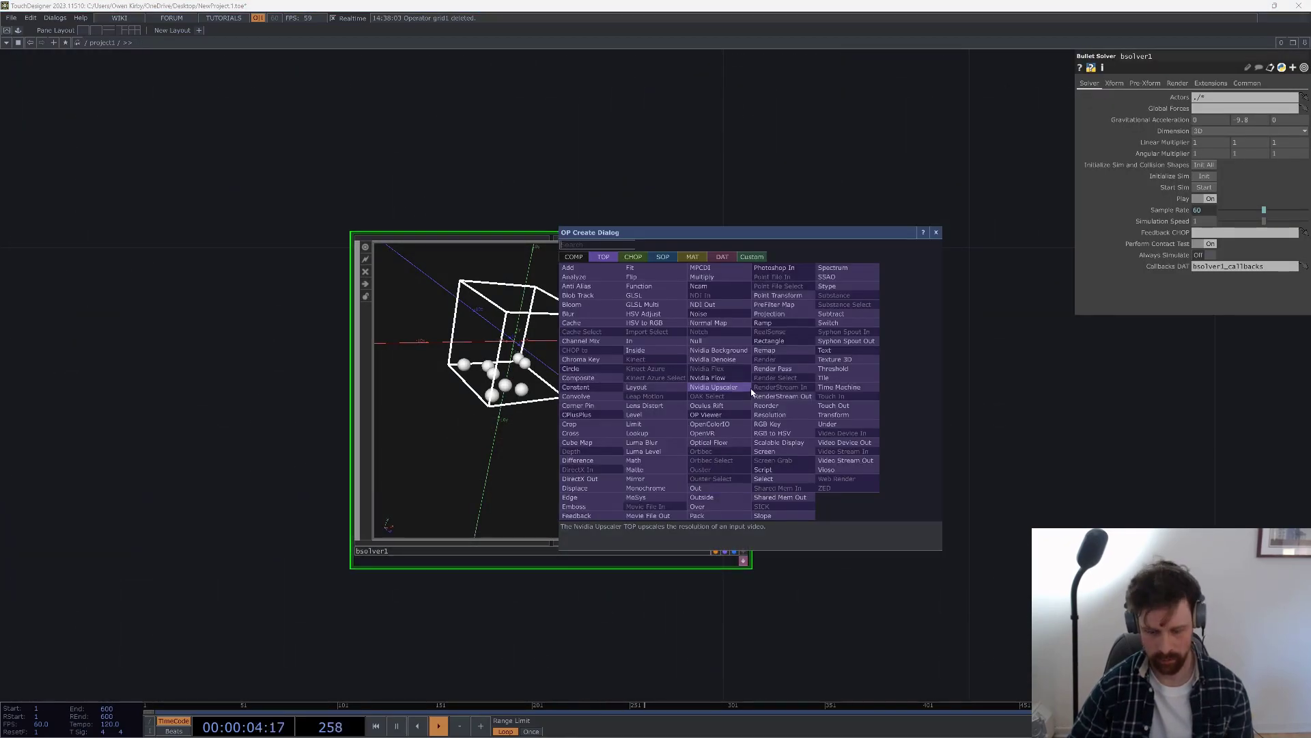
pyautogui.click(696, 487)
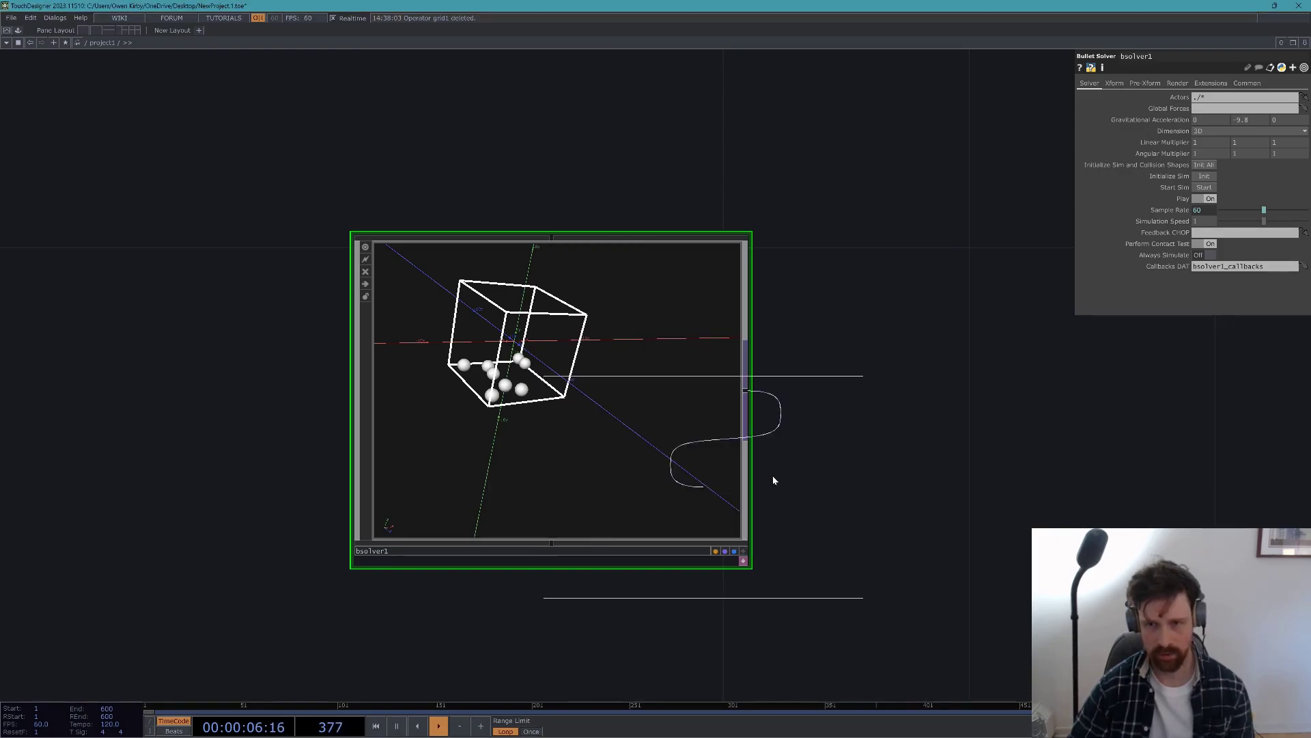
pyautogui.click(956, 448)
pyautogui.press('F1')
pyautogui.press('Escape')
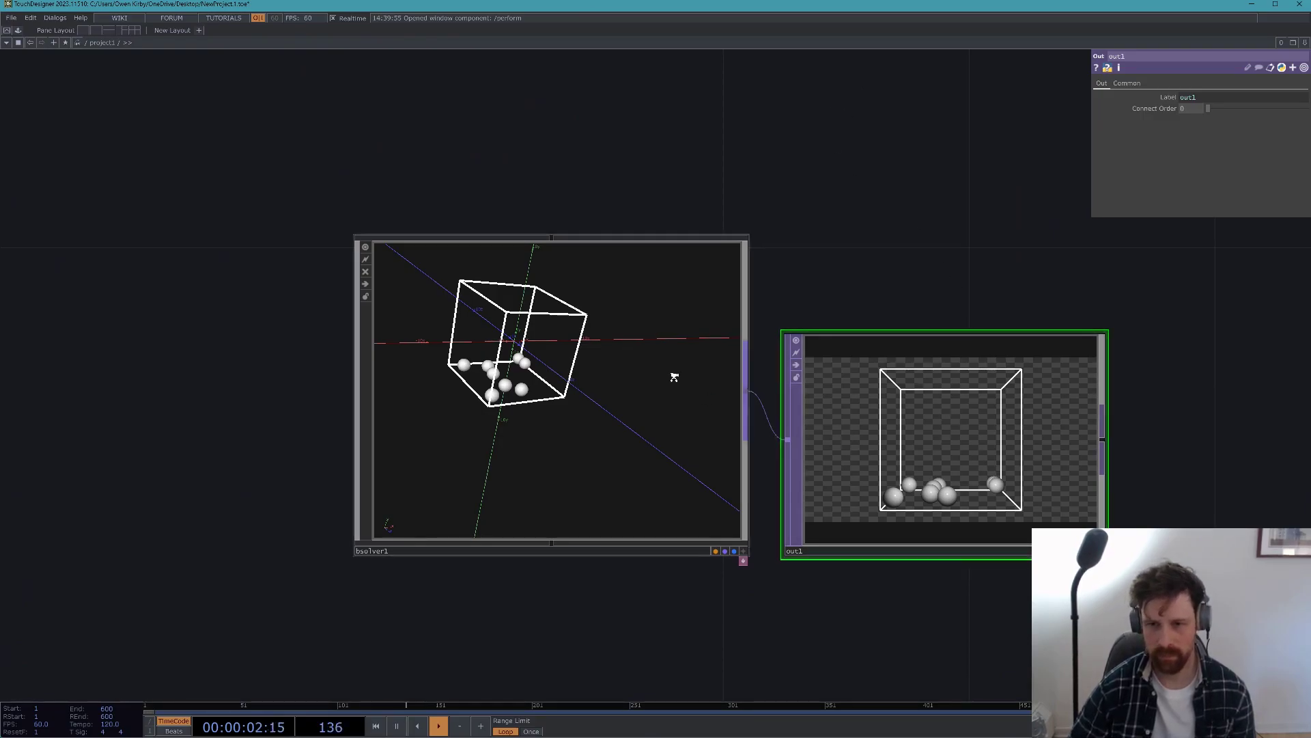
pyautogui.scroll(-10, 680, 382)
pyautogui.scroll(10, 708, 392)
pyautogui.scroll(-6, 662, 404)
pyautogui.scroll(5, 672, 362)
pyautogui.scroll(1, 672, 363)
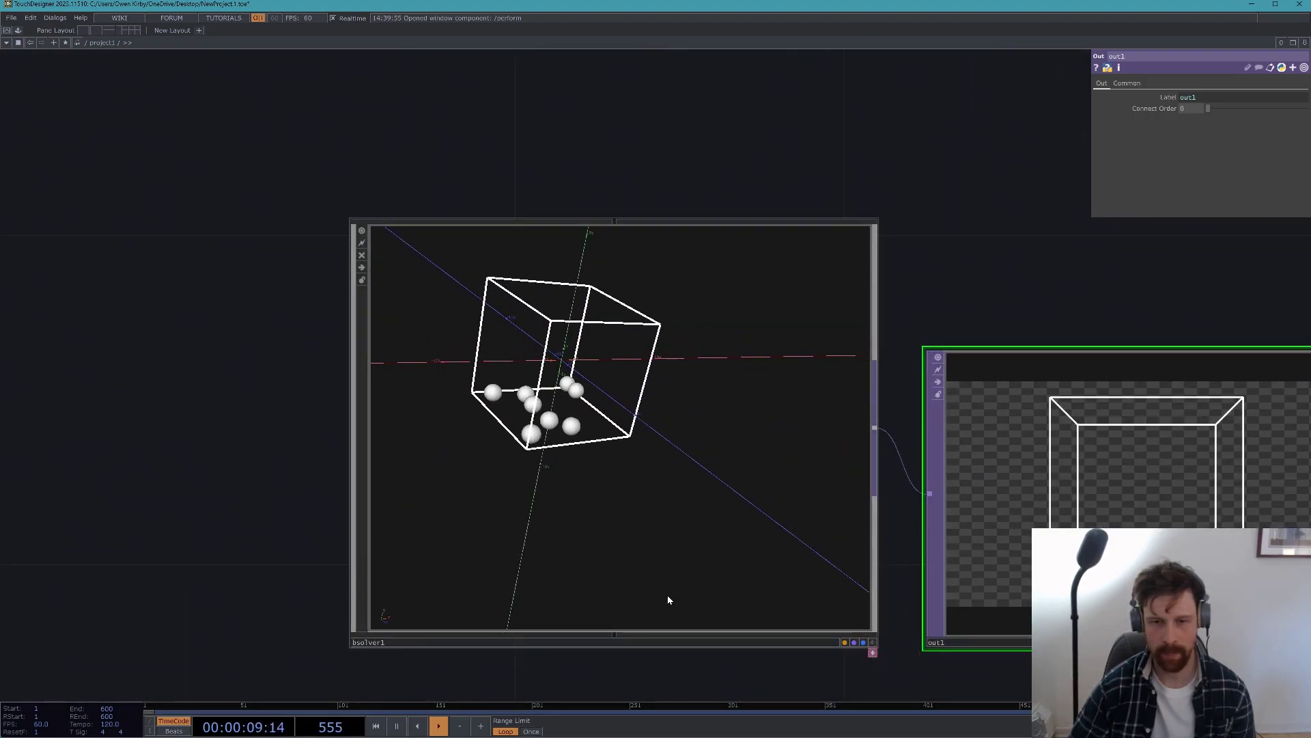
# - Reinitialize the Bullet Solver's simulation and watch the spheres fall in its viewer
pyautogui.click(656, 638)
pyautogui.click(1204, 176)
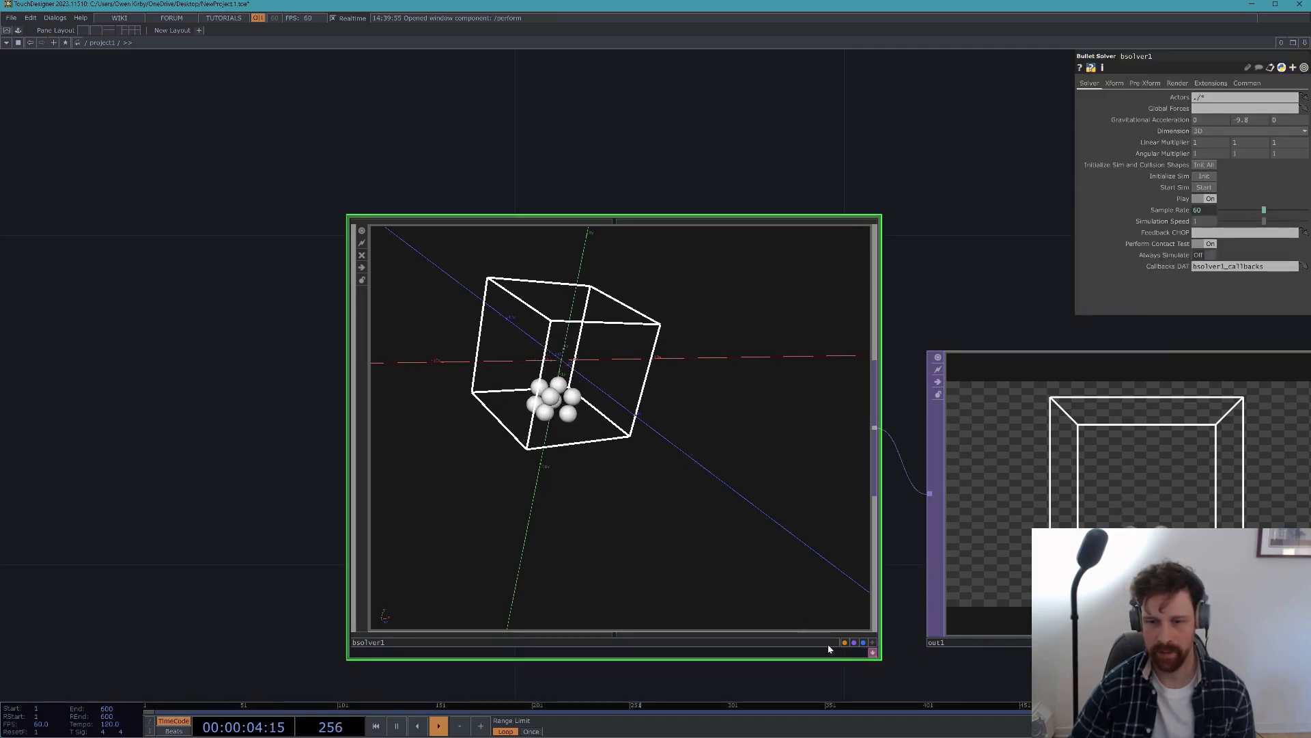
pyautogui.click(872, 643)
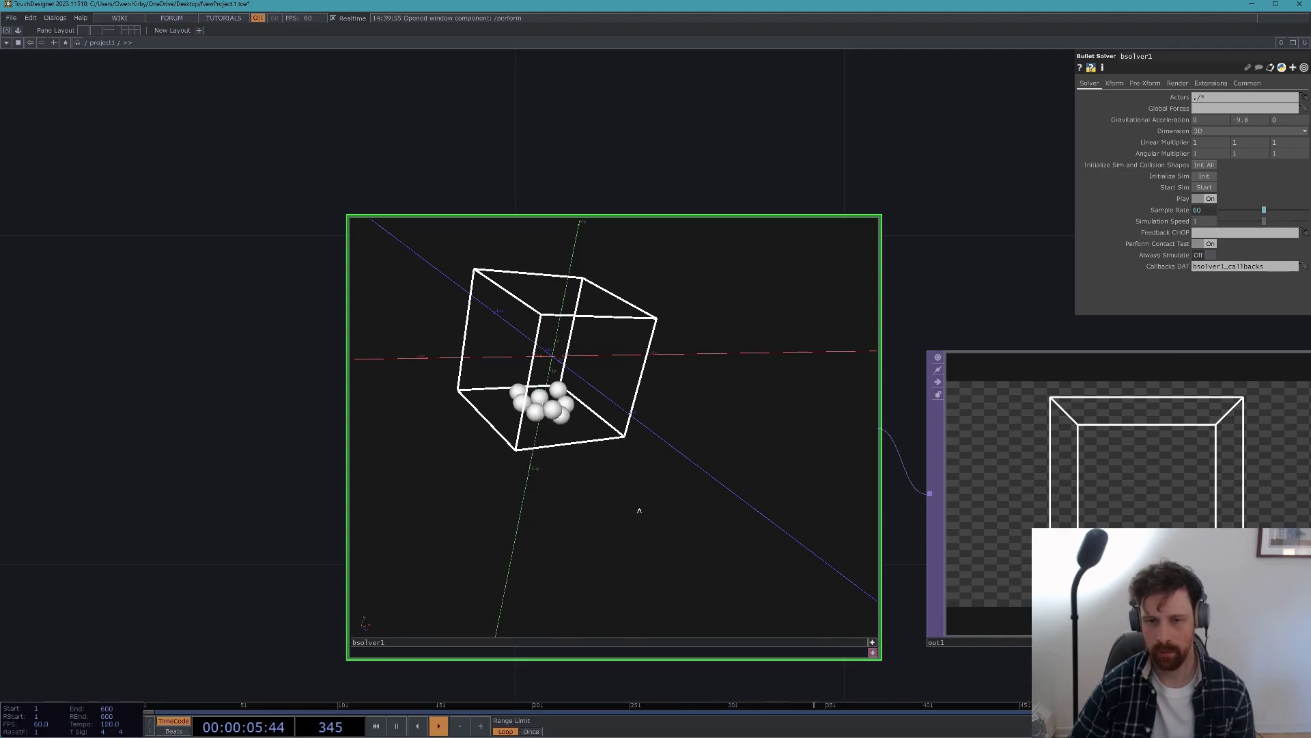
pyautogui.click(872, 652)
# - Set the blocks actor's friction to 0 and restitution to 1 inside the solver network
pyautogui.doubleClick(629, 501)
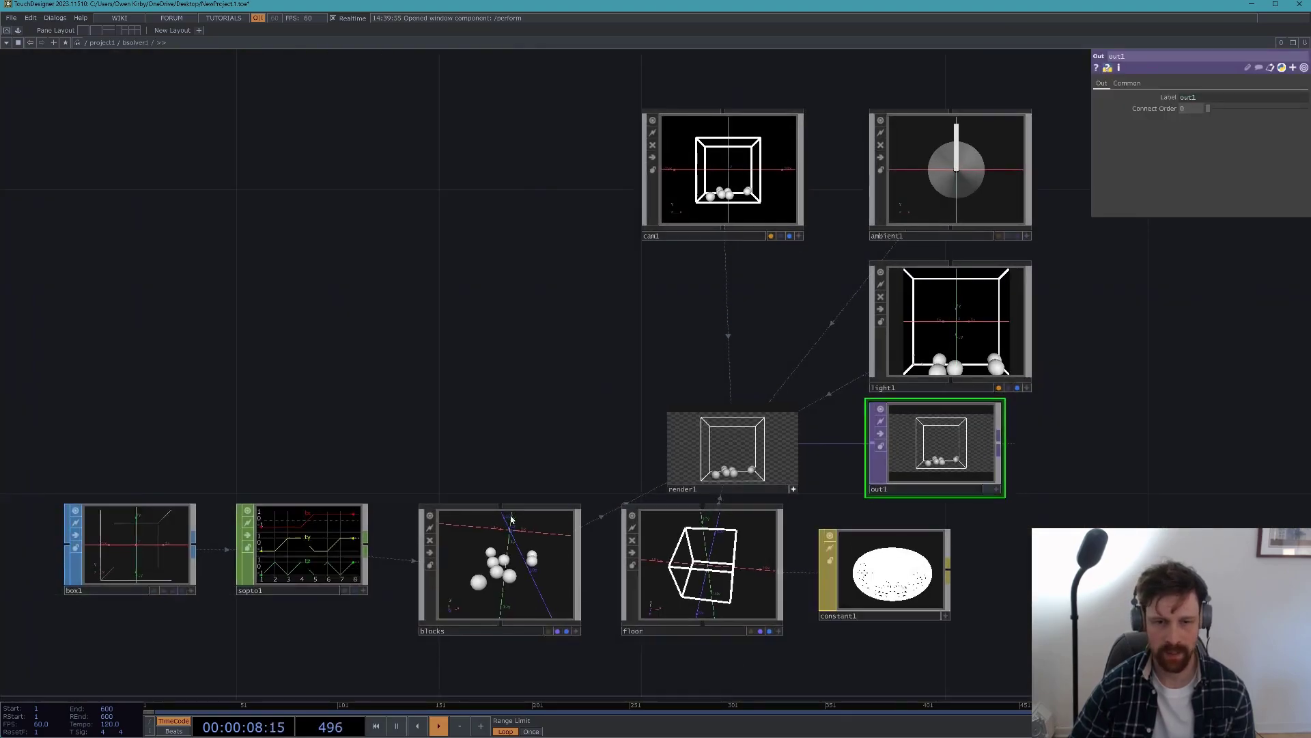
pyautogui.click(512, 522)
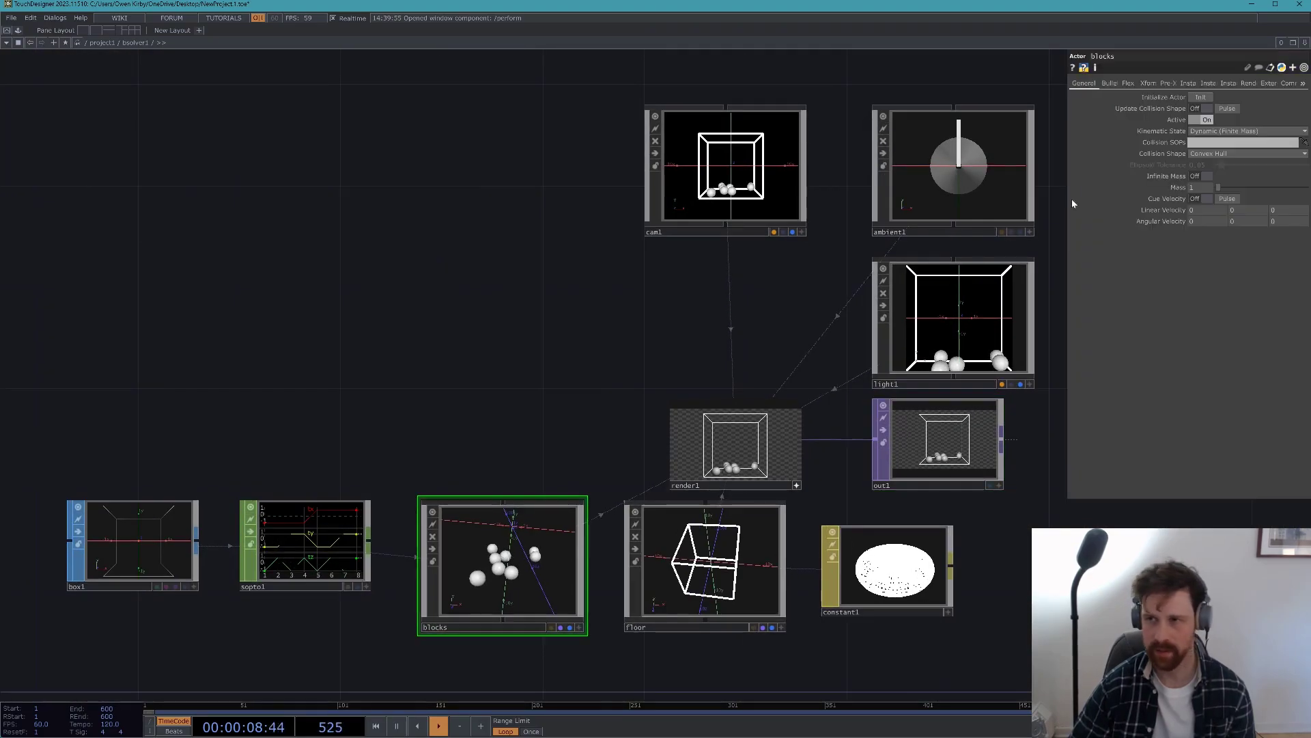
pyautogui.click(1116, 84)
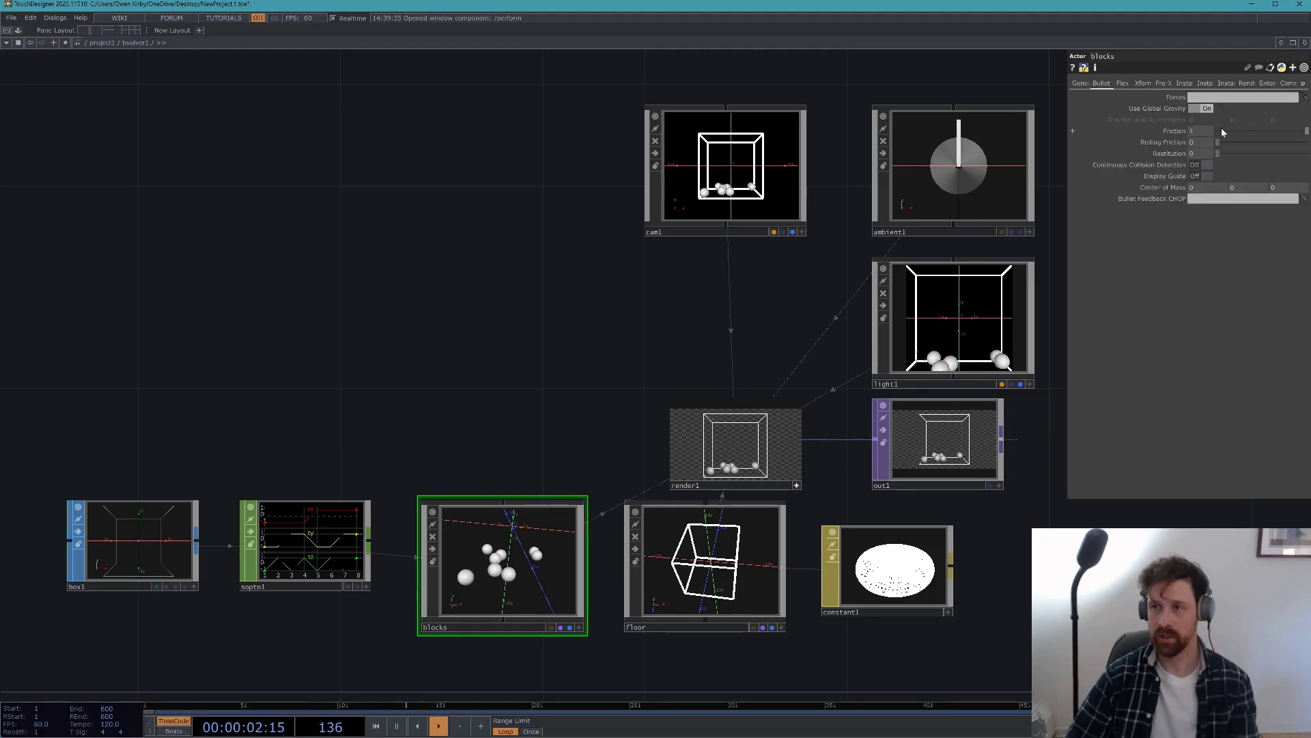
pyautogui.scroll(5, 463, 550)
pyautogui.scroll(-1, 544, 468)
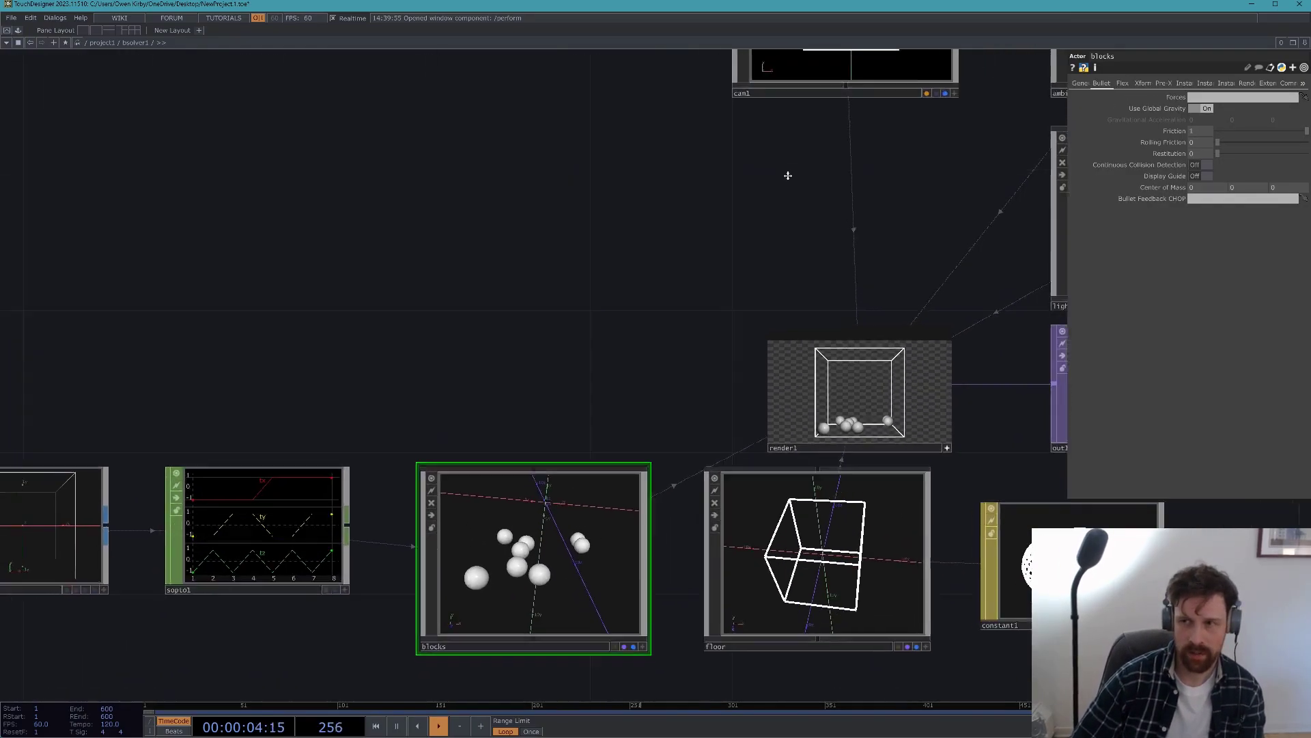
pyautogui.moveTo(768, 184); pyautogui.dragTo(896, 68)
pyautogui.moveTo(498, 246); pyautogui.dragTo(406, 246)
pyautogui.click(890, 459)
pyautogui.click(564, 465)
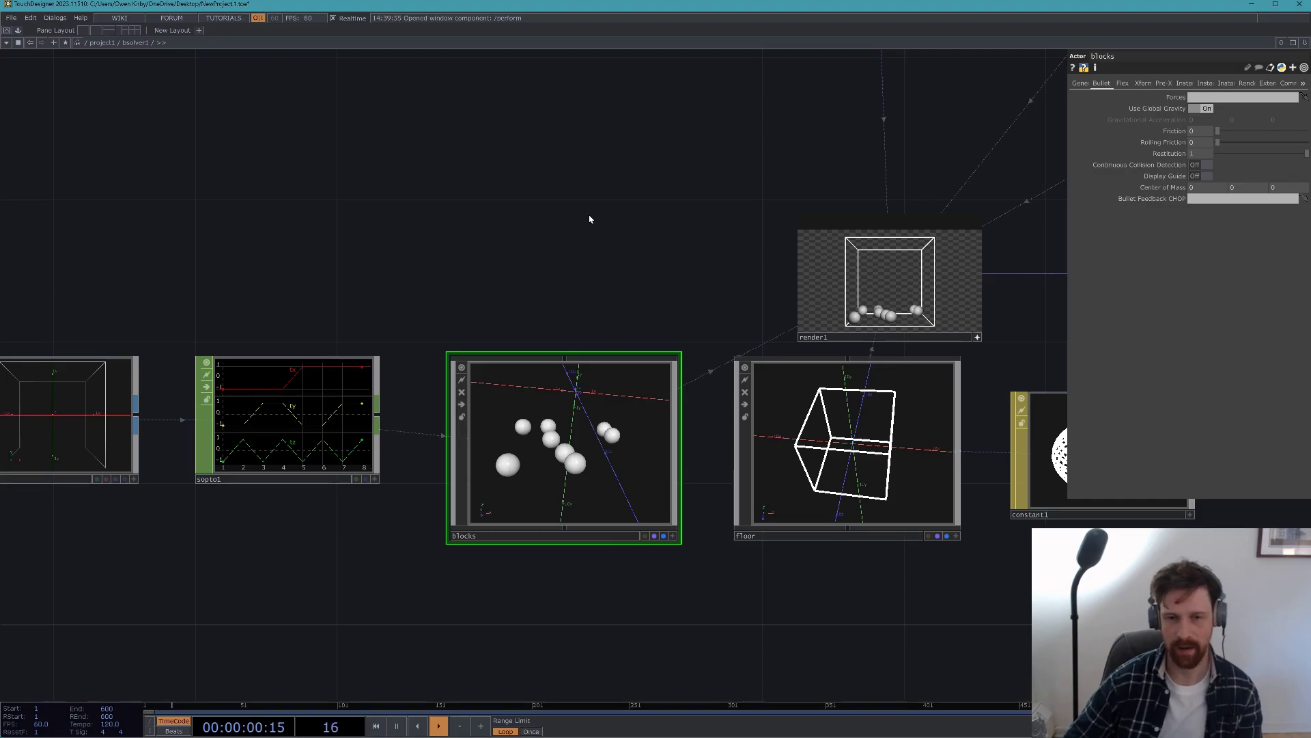
# - Set the floor actor's friction to 0 and restitution to 1
pyautogui.click(869, 467)
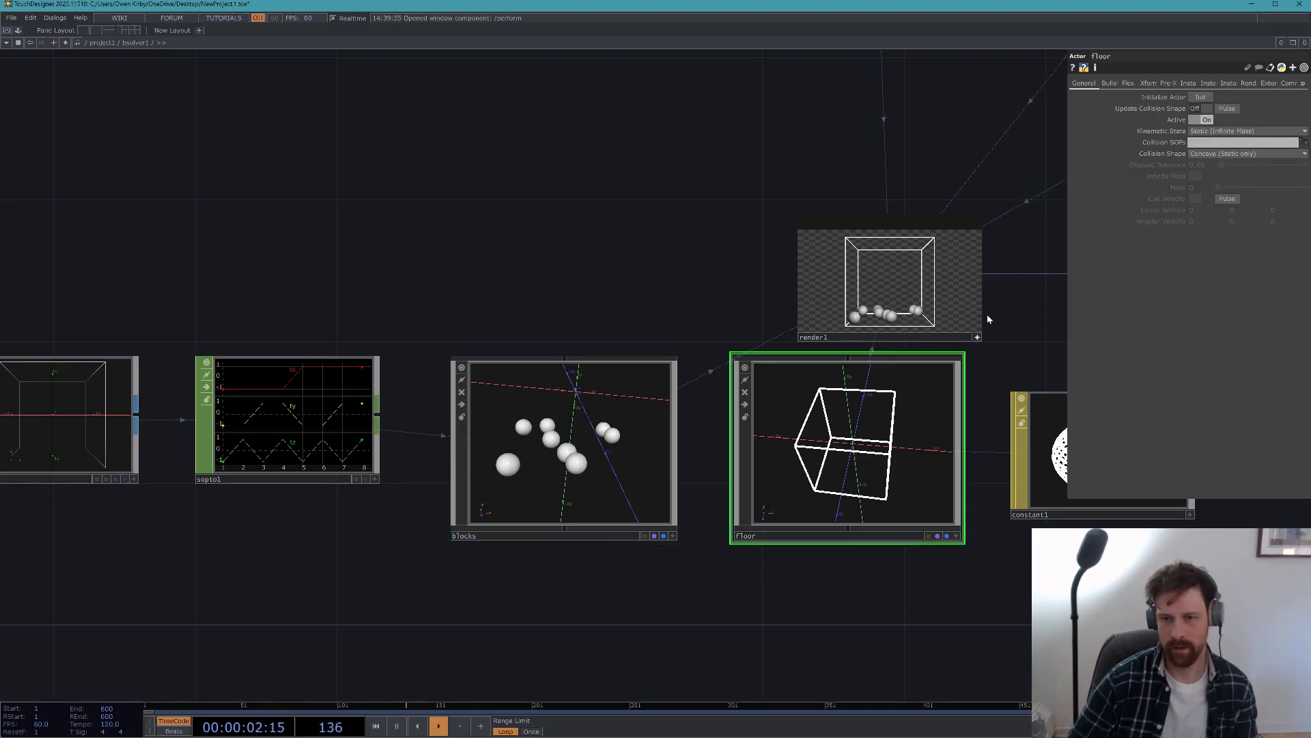
pyautogui.click(1246, 84)
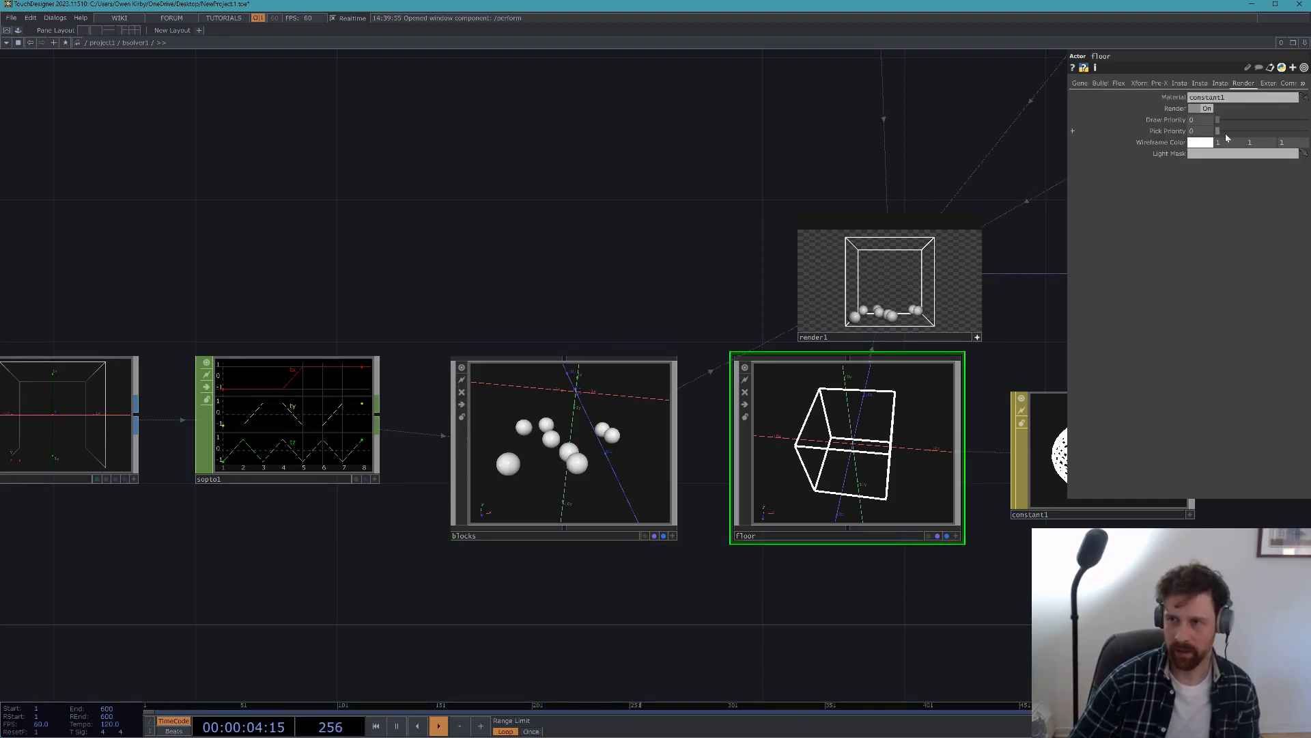
pyautogui.click(1101, 83)
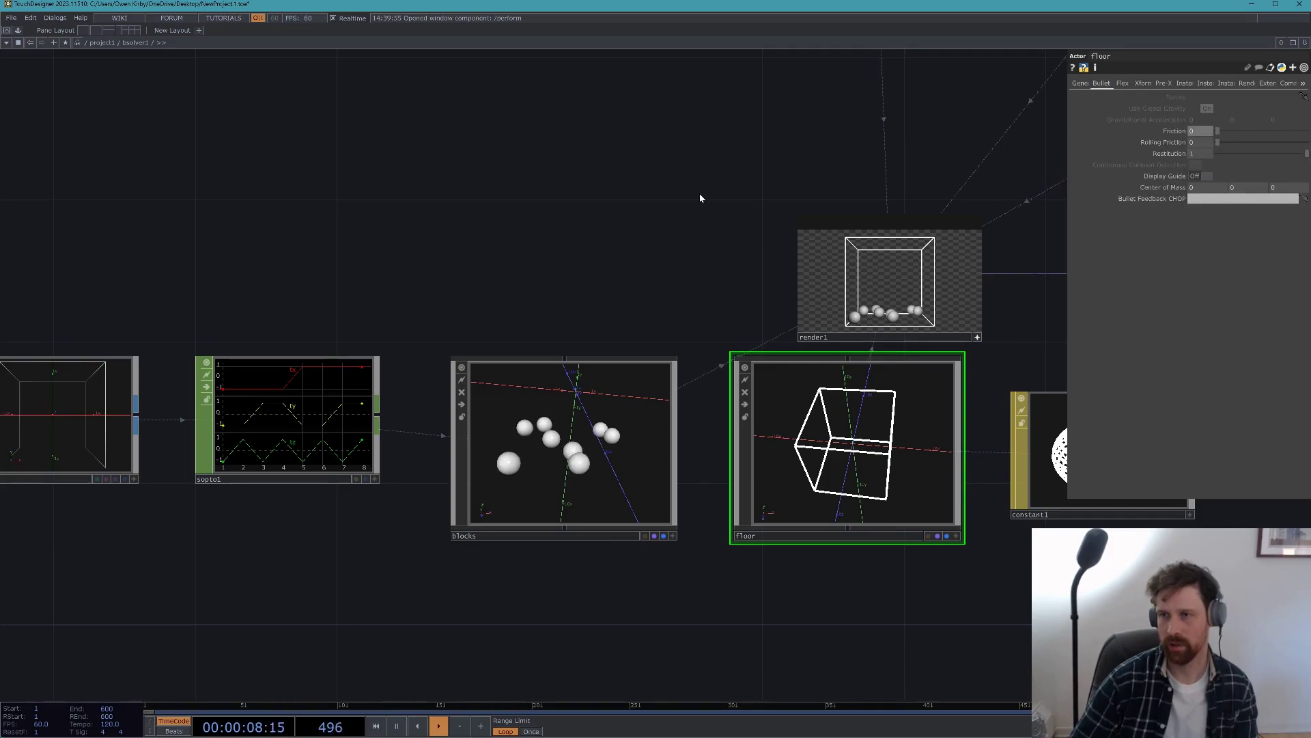
# - Initialize the solver's simulation with its collision shapes in the parent network and start it
pyautogui.press('u')
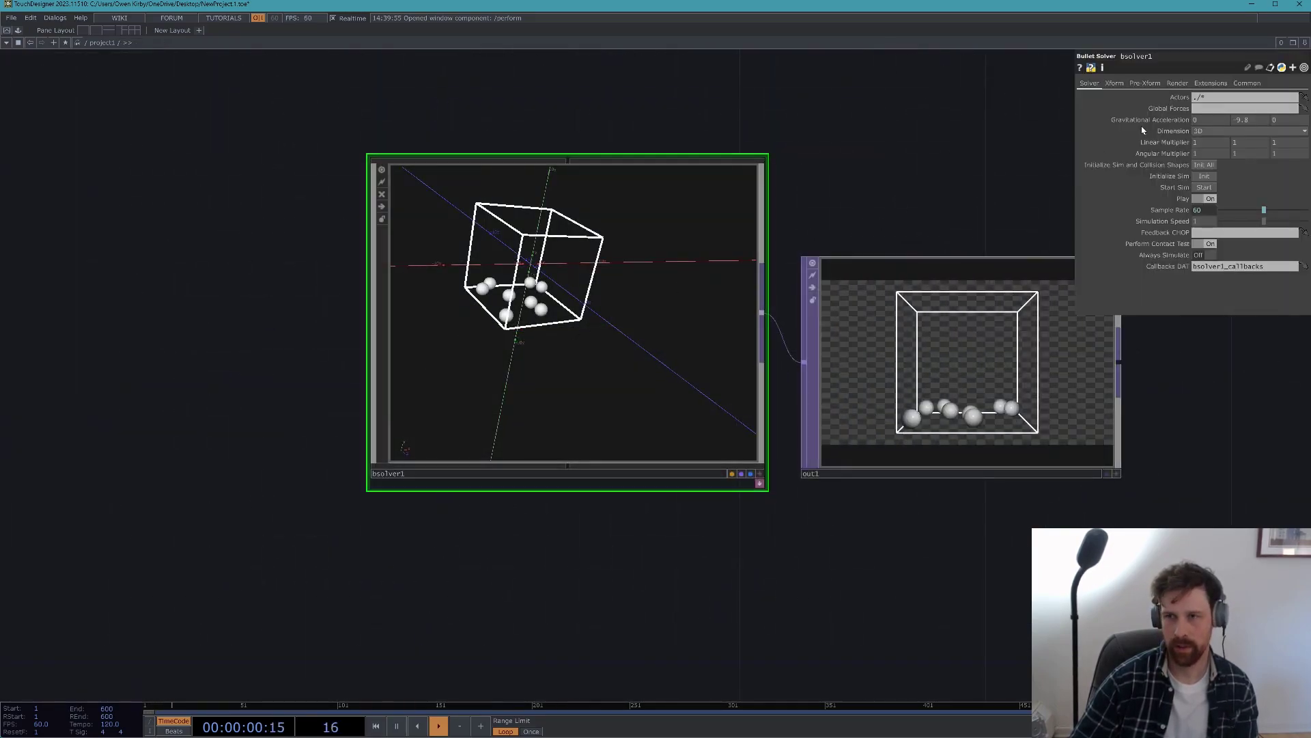
pyautogui.click(1213, 166)
pyautogui.click(1200, 190)
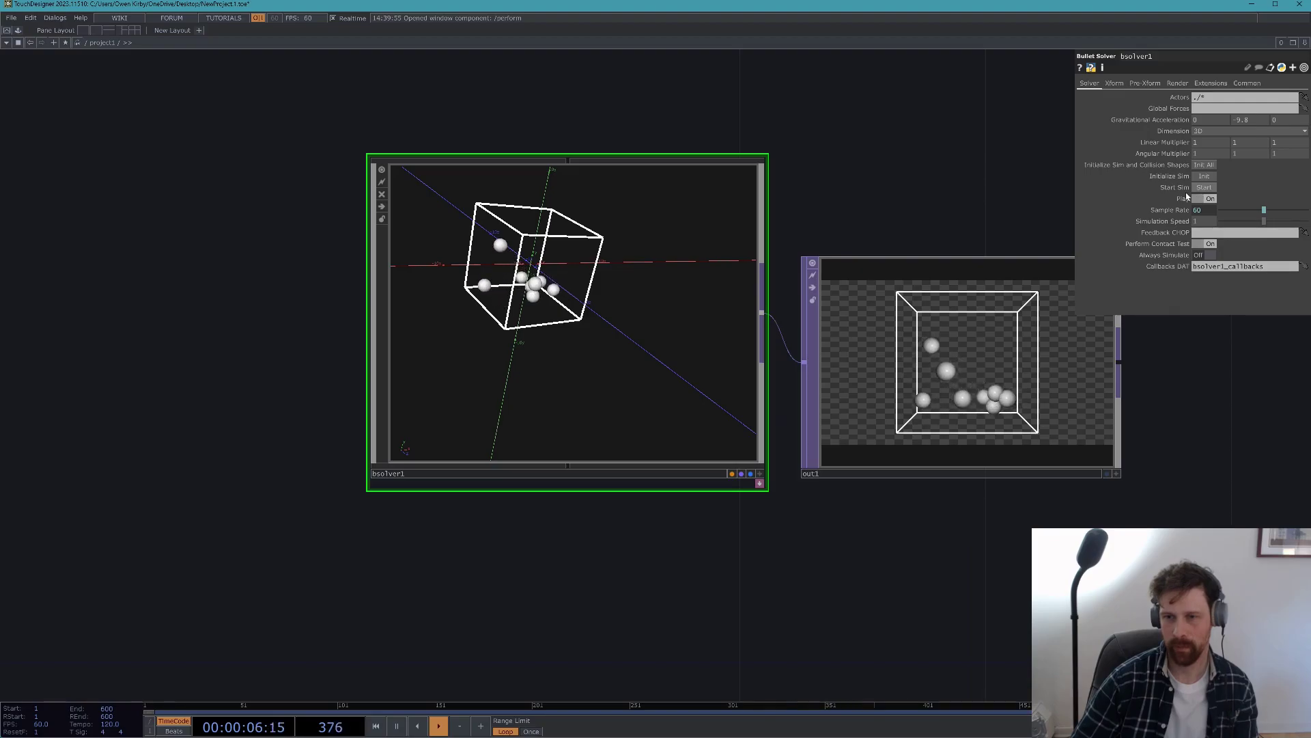
# - Reposition the Out TOP above and farther to the right of the Bullet Solver and check the bouncing spheres in it
pyautogui.moveTo(918, 155); pyautogui.dragTo(631, 180)
pyautogui.scroll(-5, 625, 304)
pyautogui.moveTo(641, 325); pyautogui.dragTo(641, 235)
pyautogui.scroll(5, 641, 238)
pyautogui.scroll(2, 641, 239)
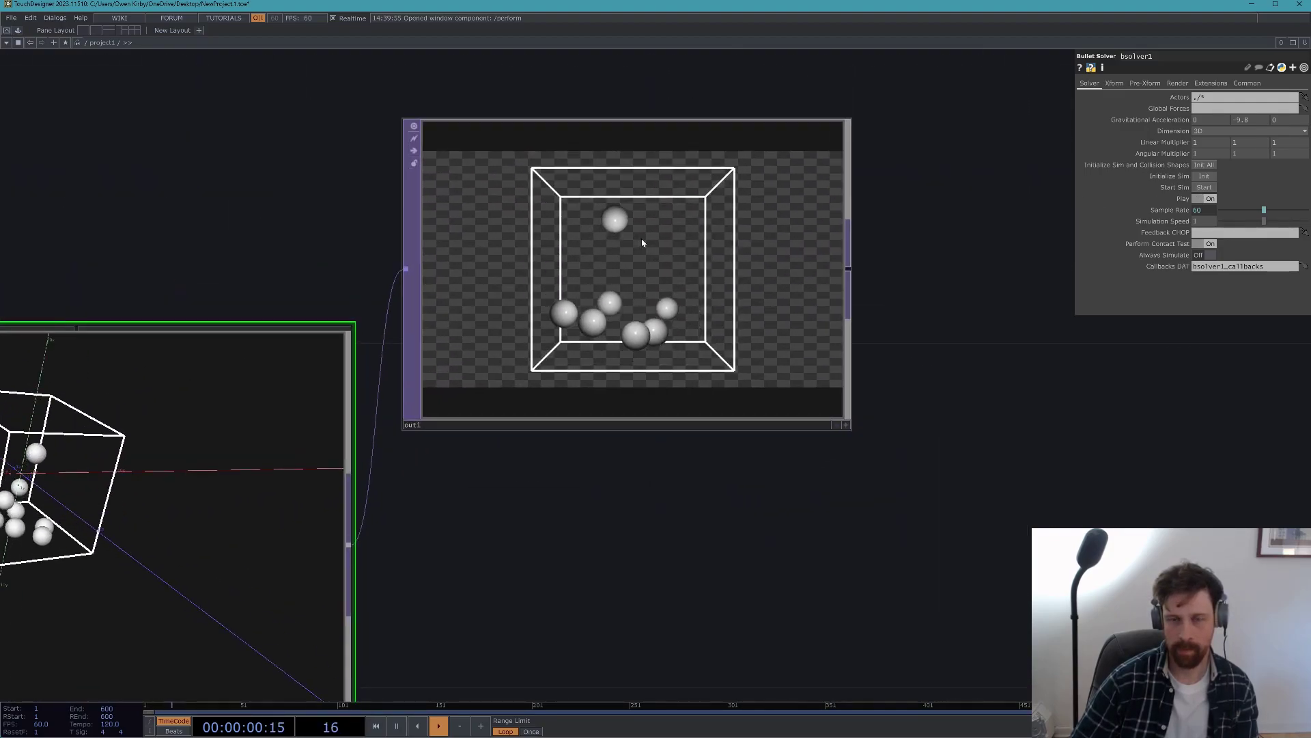
pyautogui.scroll(-5, 642, 243)
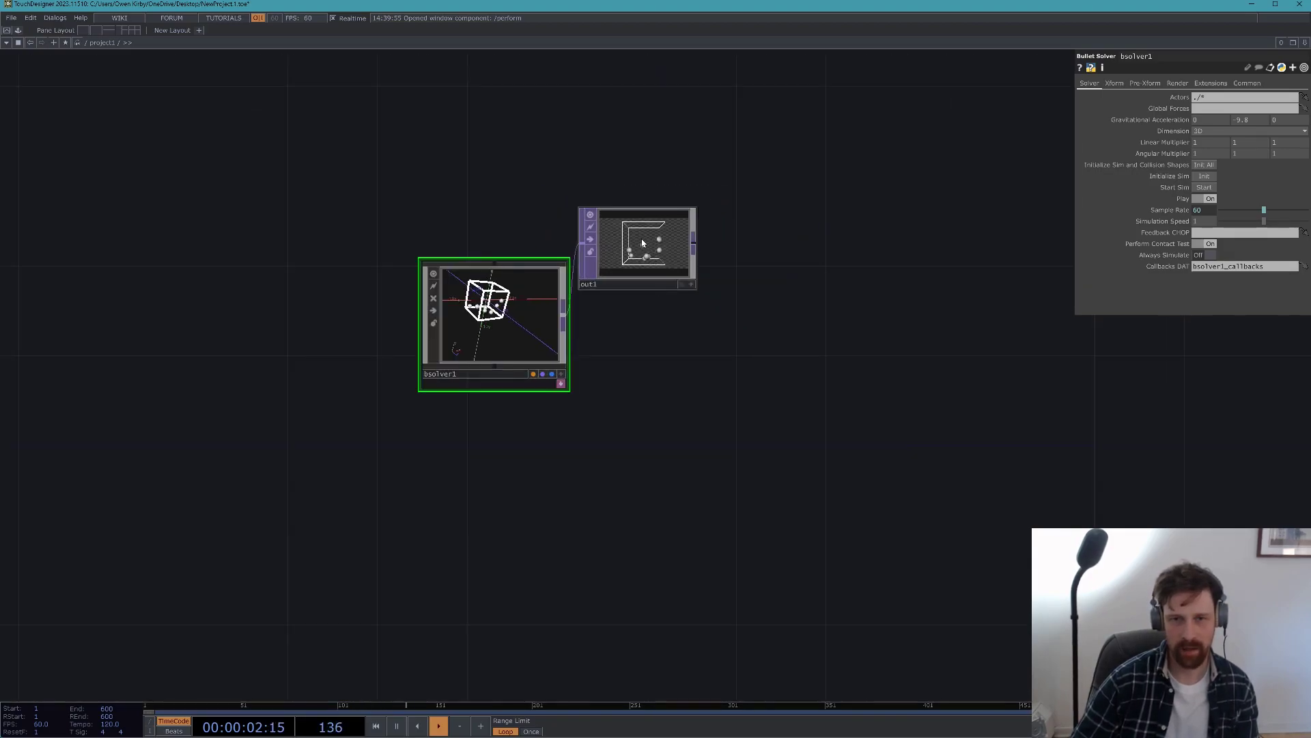
pyautogui.moveTo(641, 239); pyautogui.dragTo(686, 241)
pyautogui.scroll(5, 621, 223)
pyautogui.moveTo(763, 314); pyautogui.dragTo(764, 234)
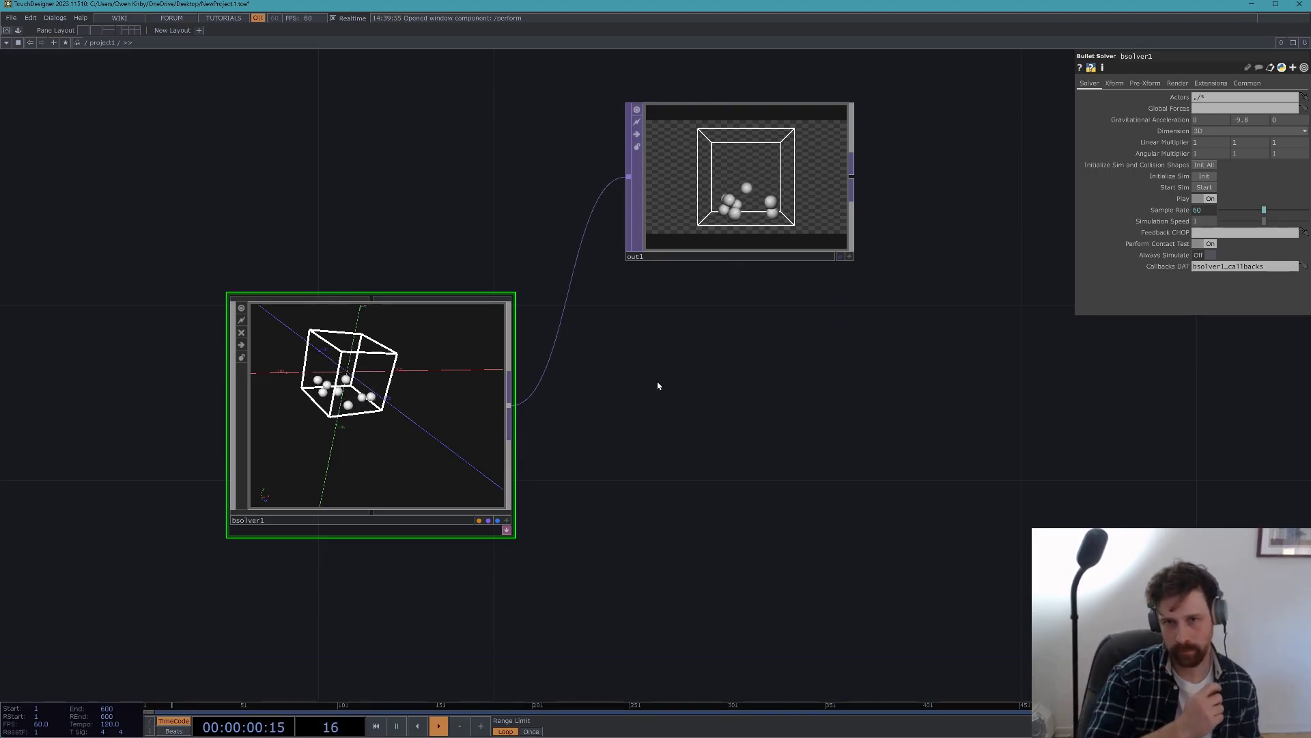
# - Add a Bullet Solver CHOP below the Out TOP and make it read the bsolver1 component
pyautogui.press('Tab')
pyautogui.write('bul')
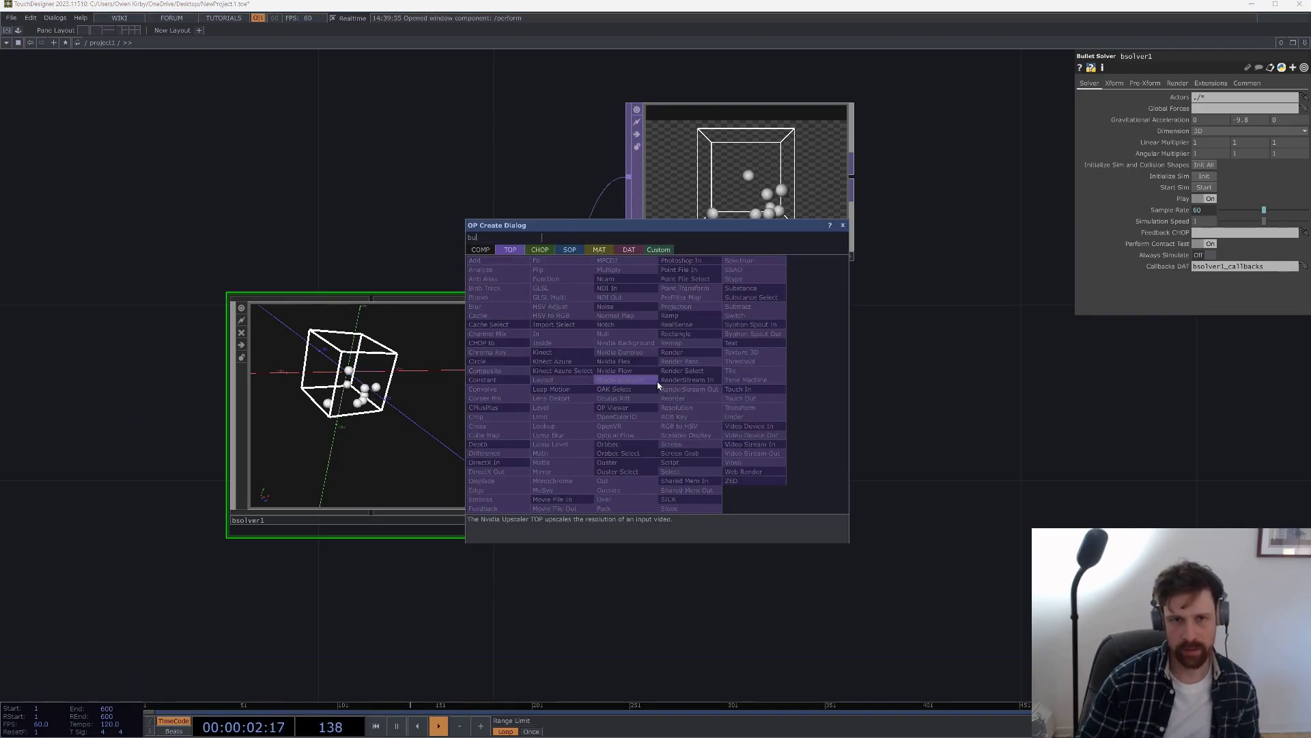
pyautogui.click(540, 249)
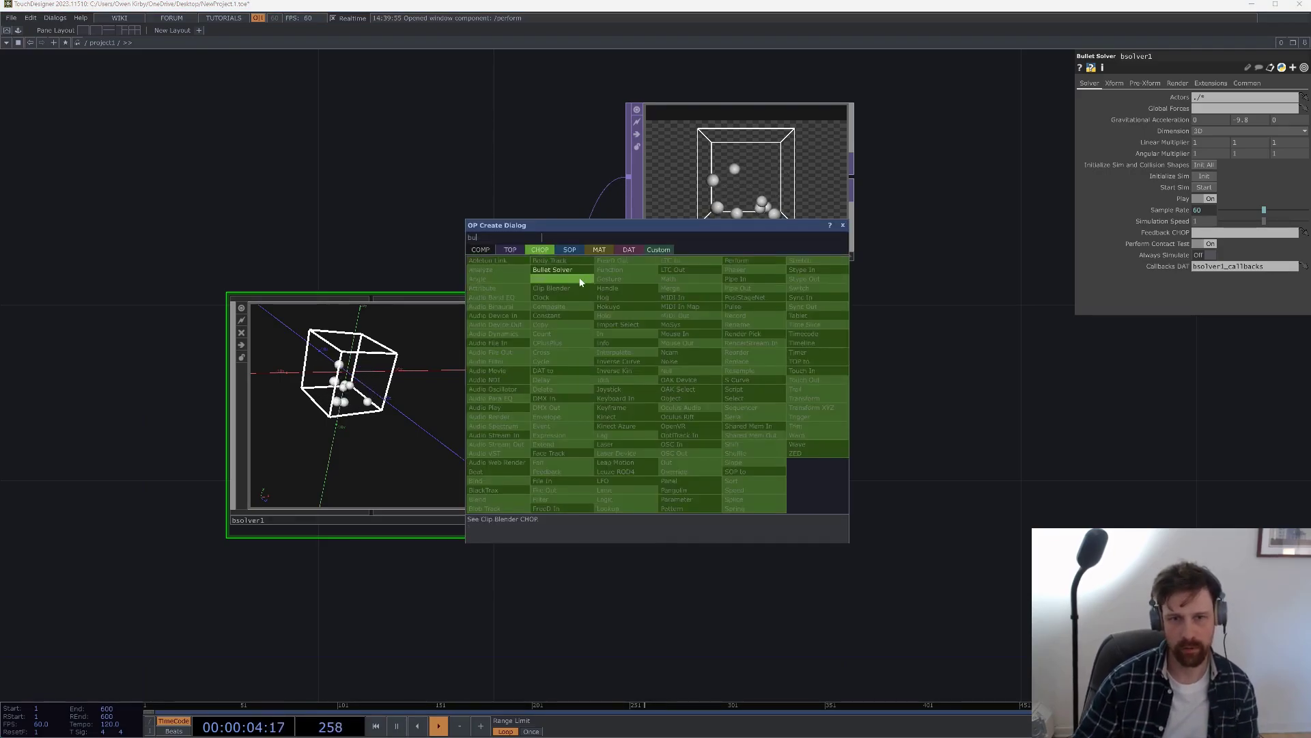
pyautogui.click(573, 269)
pyautogui.click(698, 442)
pyautogui.moveTo(442, 439); pyautogui.dragTo(684, 385)
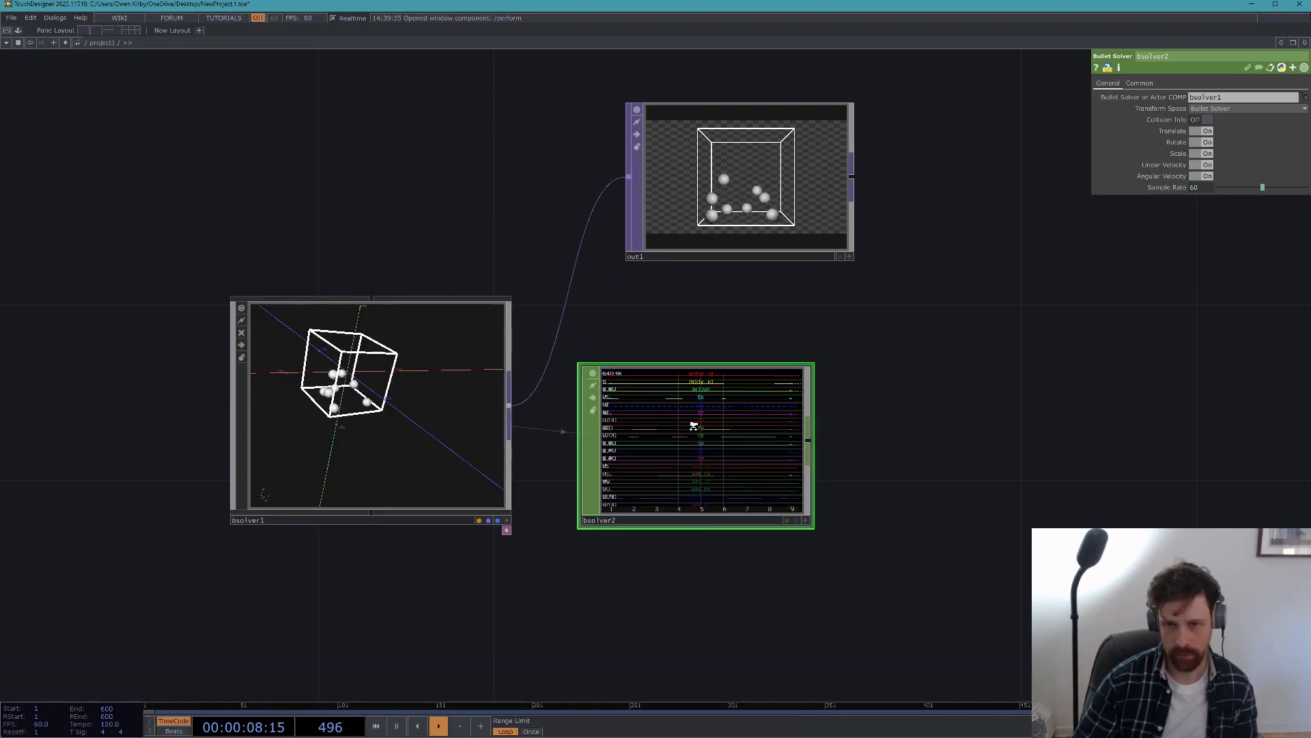
# - Inspect the Bullet Solver CHOP's channels and turn on its Collision Info
pyautogui.scroll(5, 693, 427)
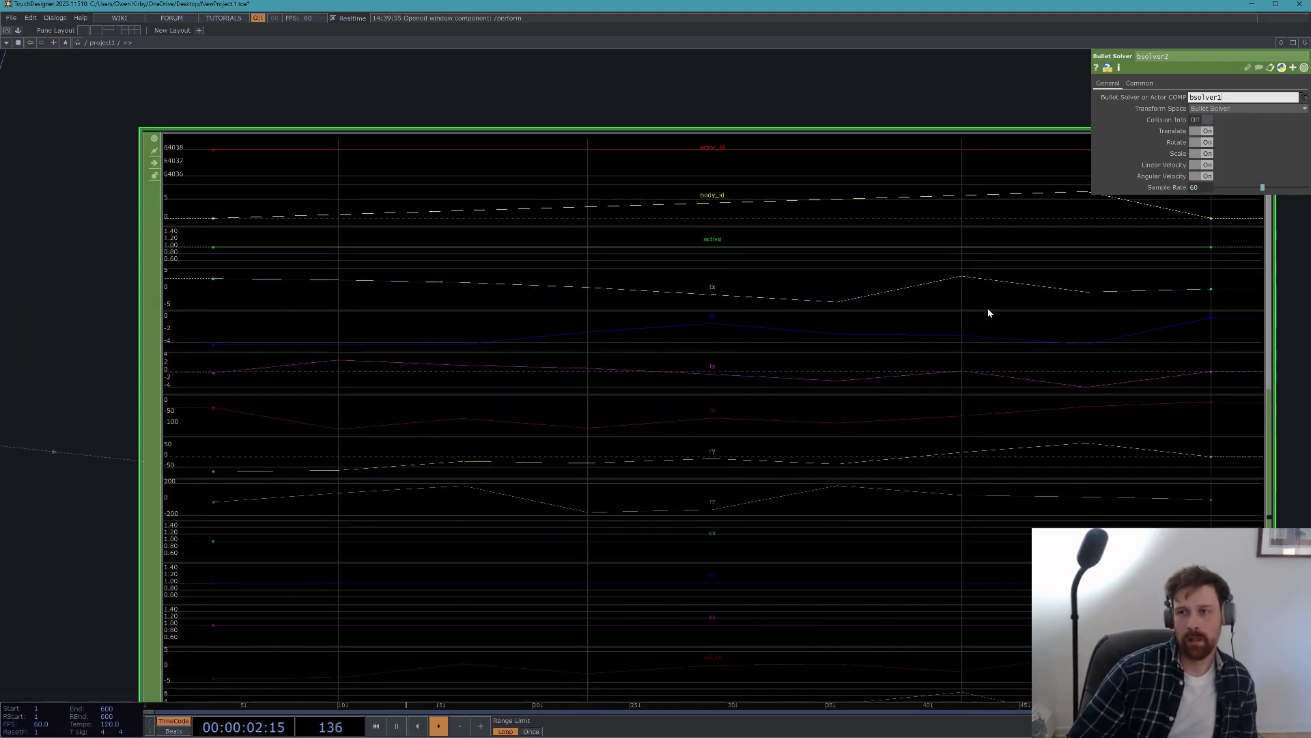
pyautogui.scroll(2, 751, 314)
pyautogui.scroll(-4, 723, 271)
pyautogui.click(1206, 119)
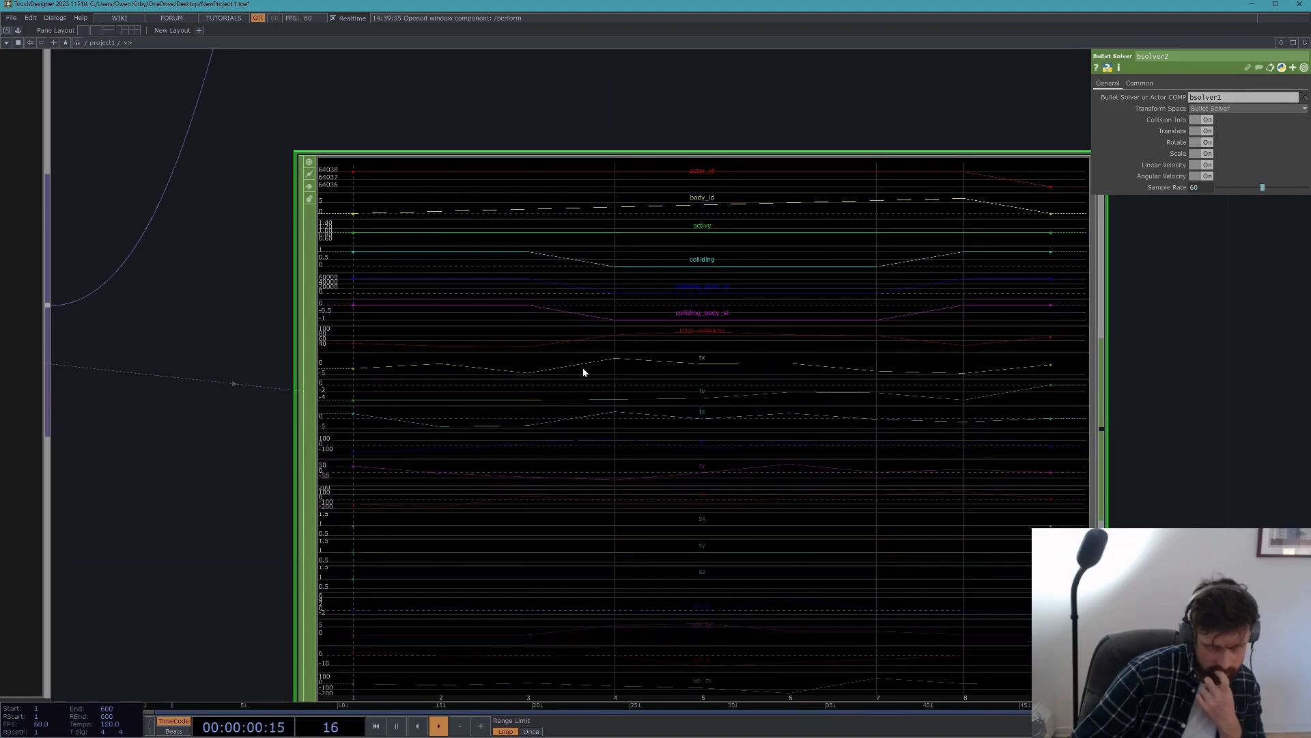
pyautogui.scroll(-5, 579, 359)
pyautogui.scroll(5, 633, 361)
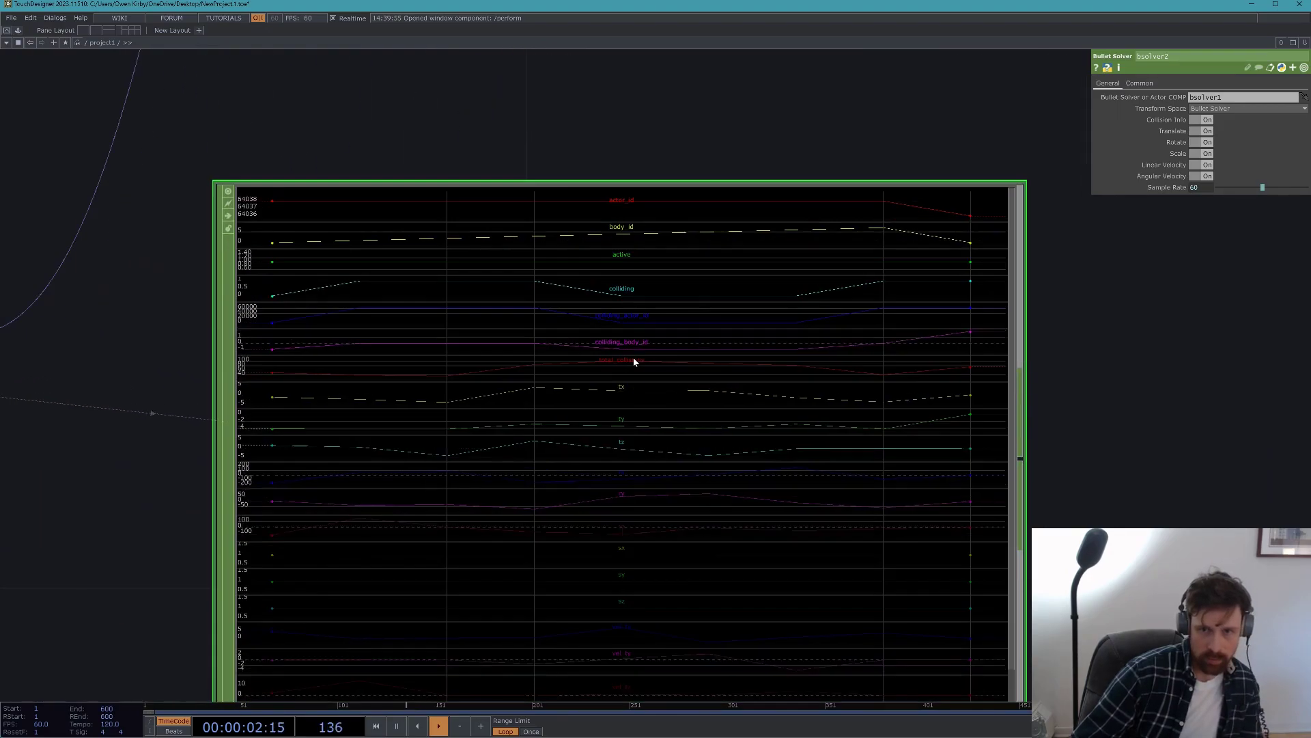
# - Point the Bullet Solver CHOP at the blocks actor with the path bsolver1/blocks
pyautogui.click(1234, 97)
pyautogui.write('/blocks')
pyautogui.press('Return')
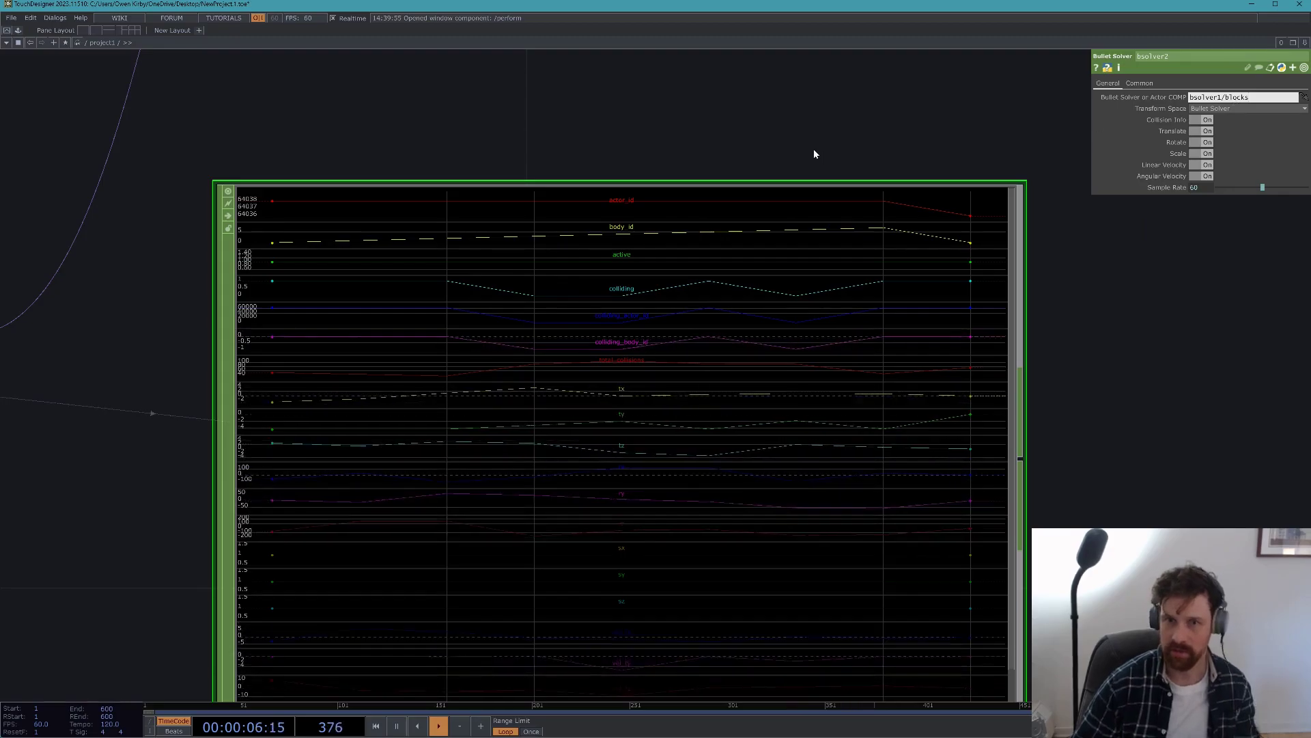
pyautogui.scroll(-4, 692, 292)
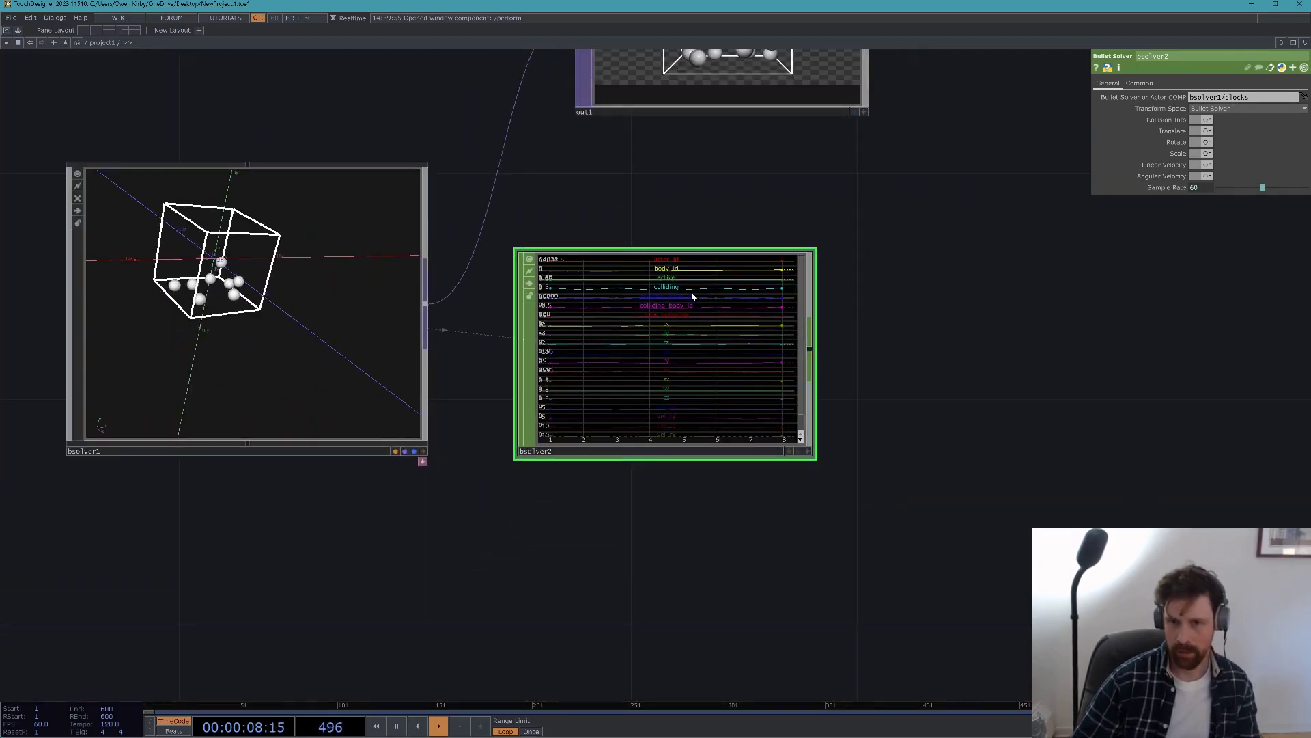
# - Add a Select CHOP after the Bullet Solver CHOP and connect it
pyautogui.moveTo(863, 294); pyautogui.dragTo(777, 297)
pyautogui.press('Tab')
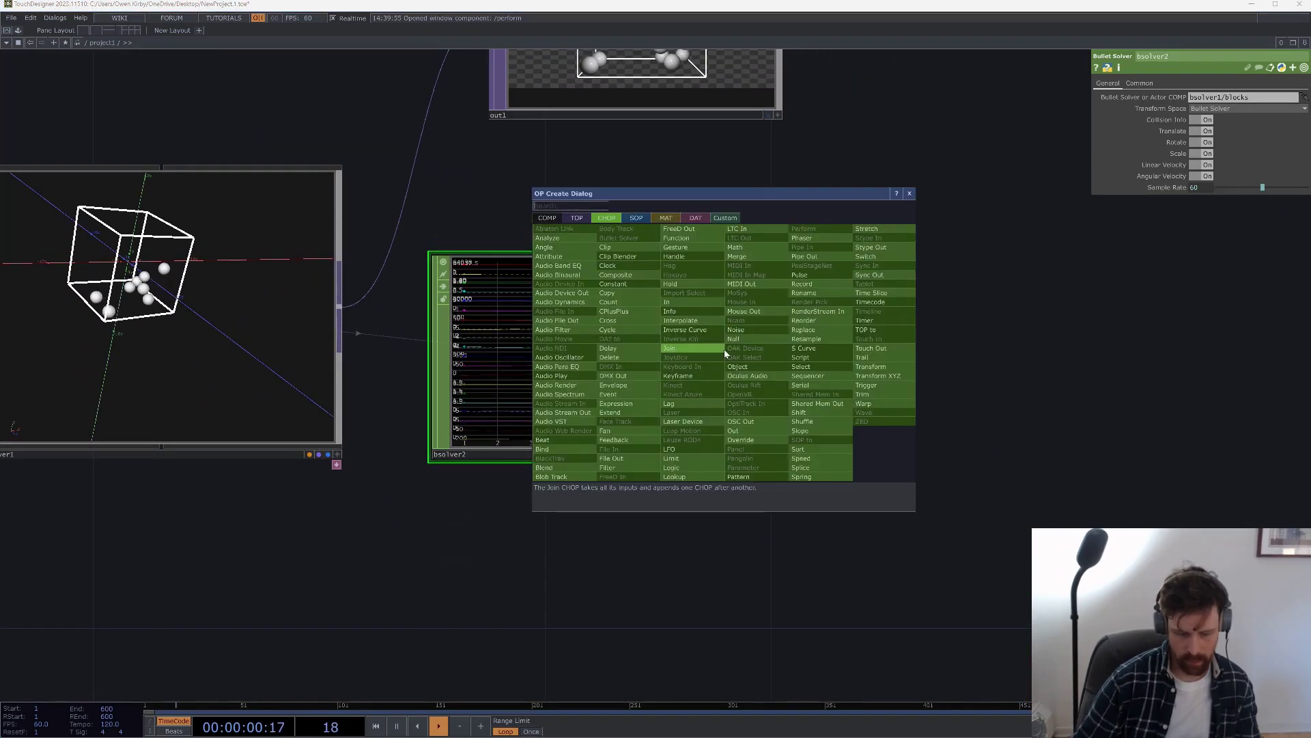
pyautogui.write('sele')
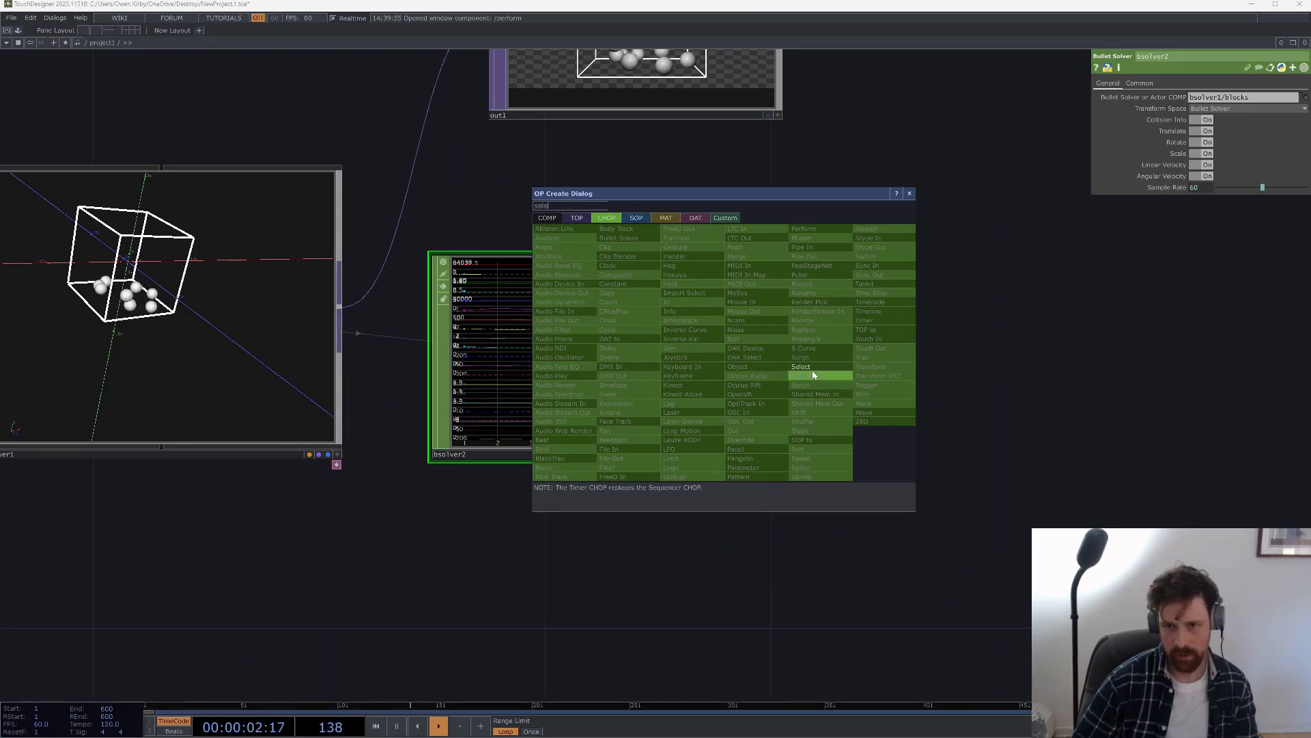
pyautogui.click(820, 370)
pyautogui.click(898, 341)
pyautogui.moveTo(904, 249); pyautogui.dragTo(899, 249)
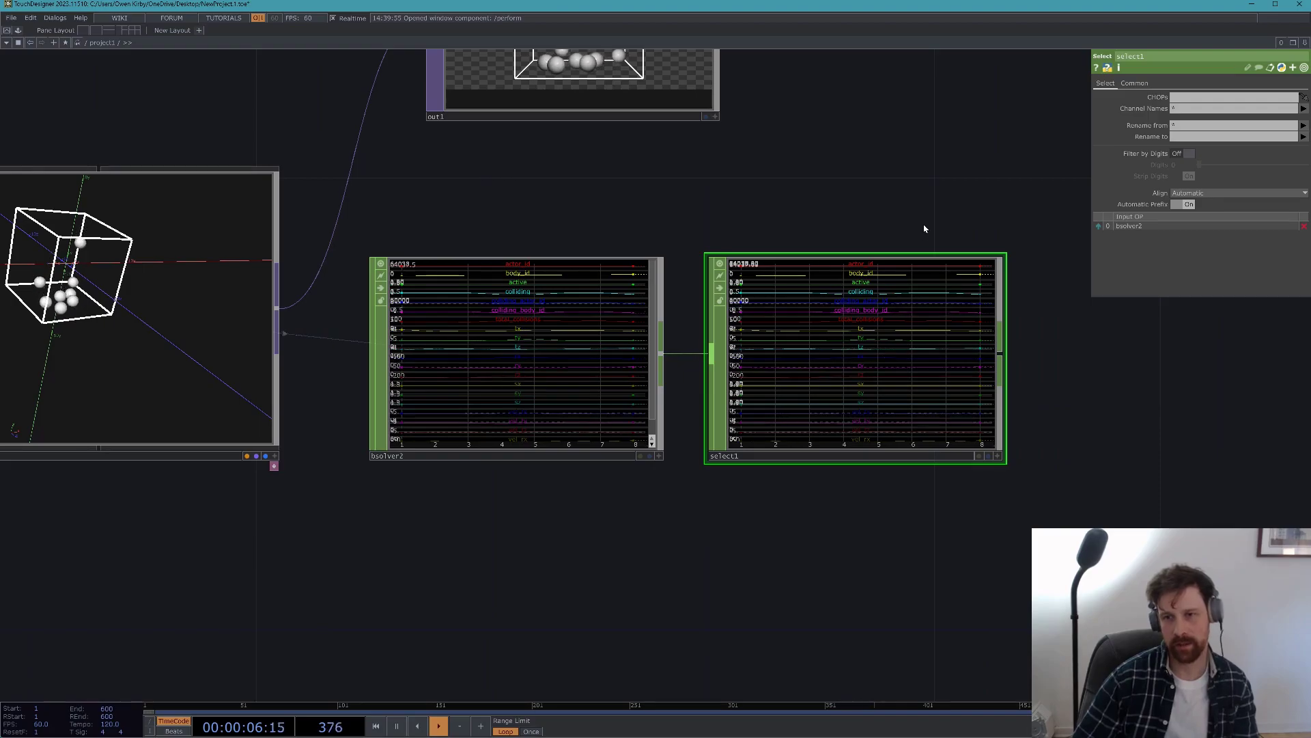
# - Try the channel pattern colliding* in the Select CHOP, and narrow it to the single channel colliding
pyautogui.click(1174, 109)
pyautogui.write('colli*ding')
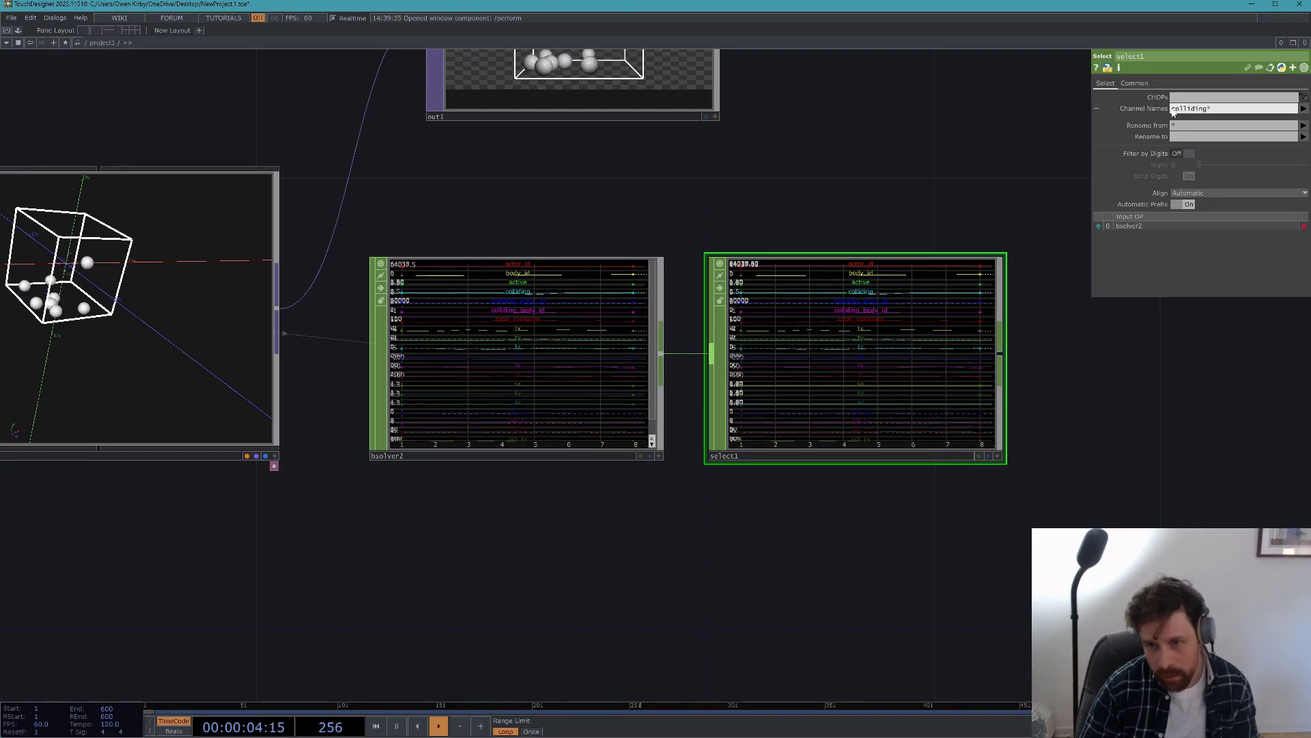
pyautogui.moveTo(954, 175); pyautogui.dragTo(949, 188)
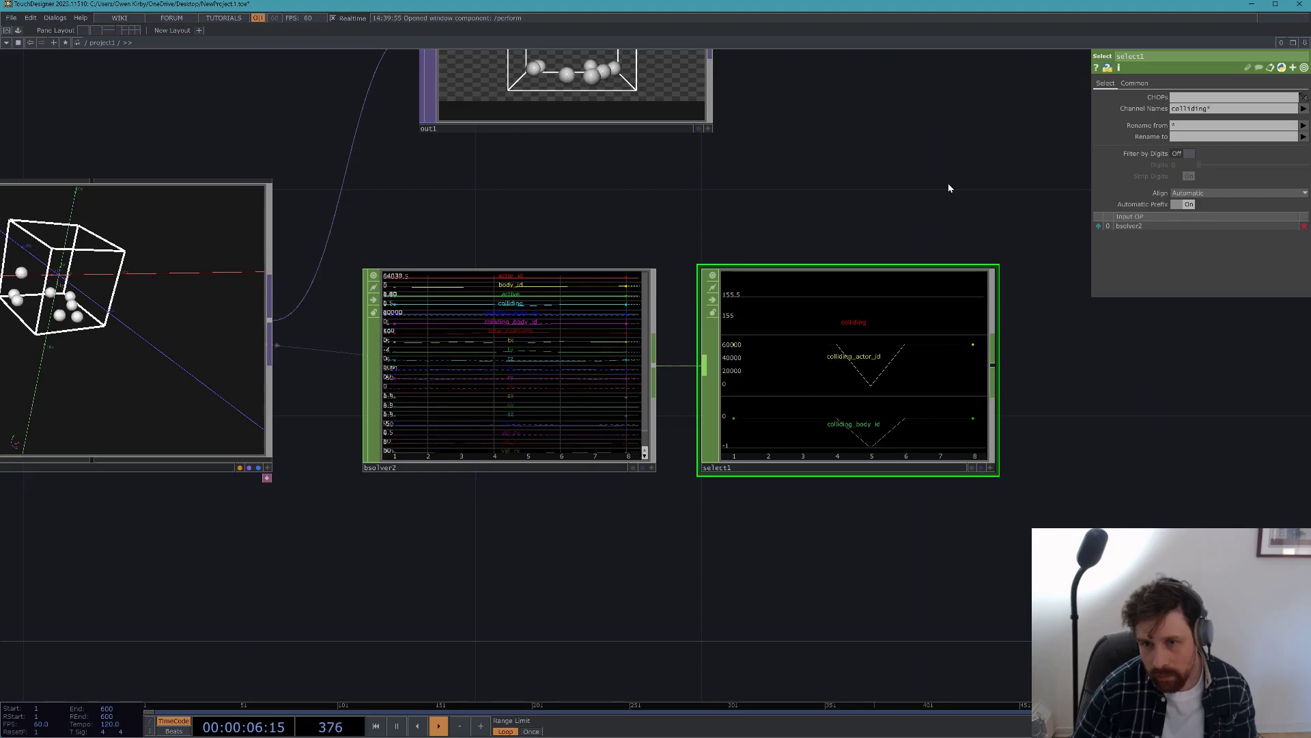
pyautogui.click(1222, 108)
pyautogui.press('BackSpace')
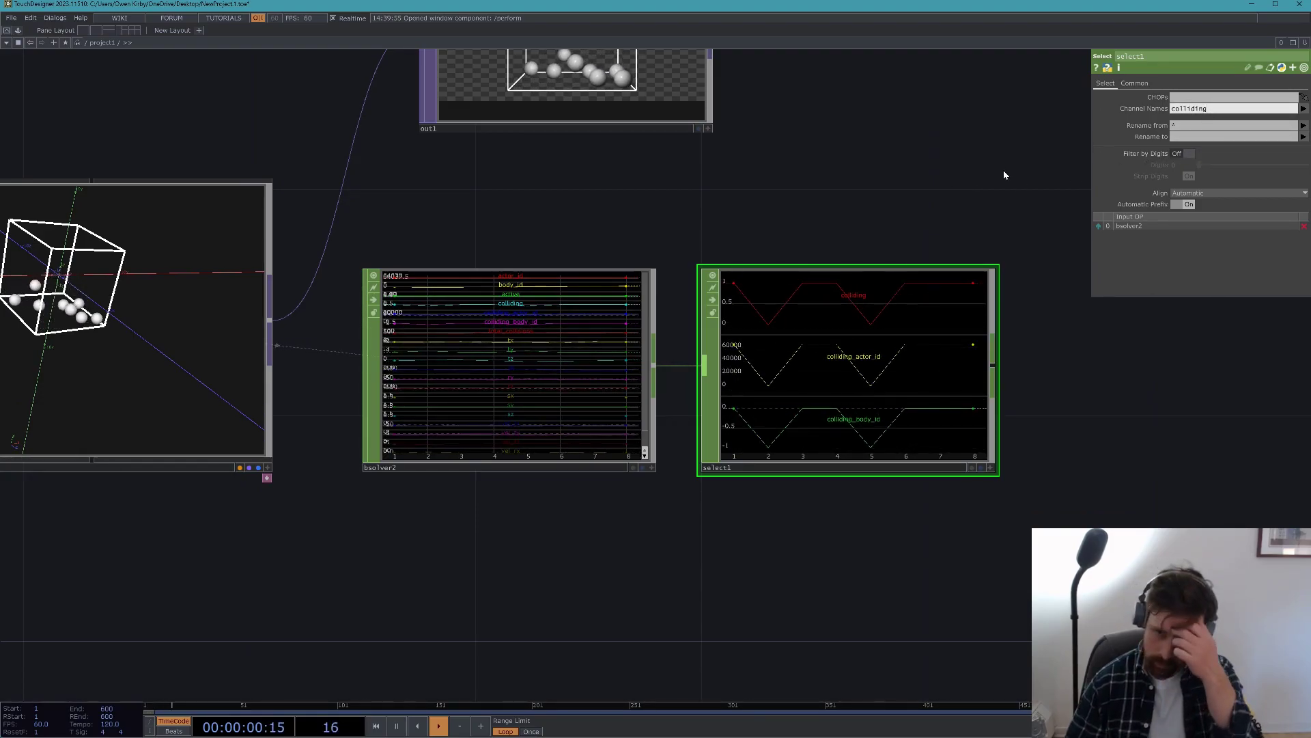
pyautogui.press('Return')
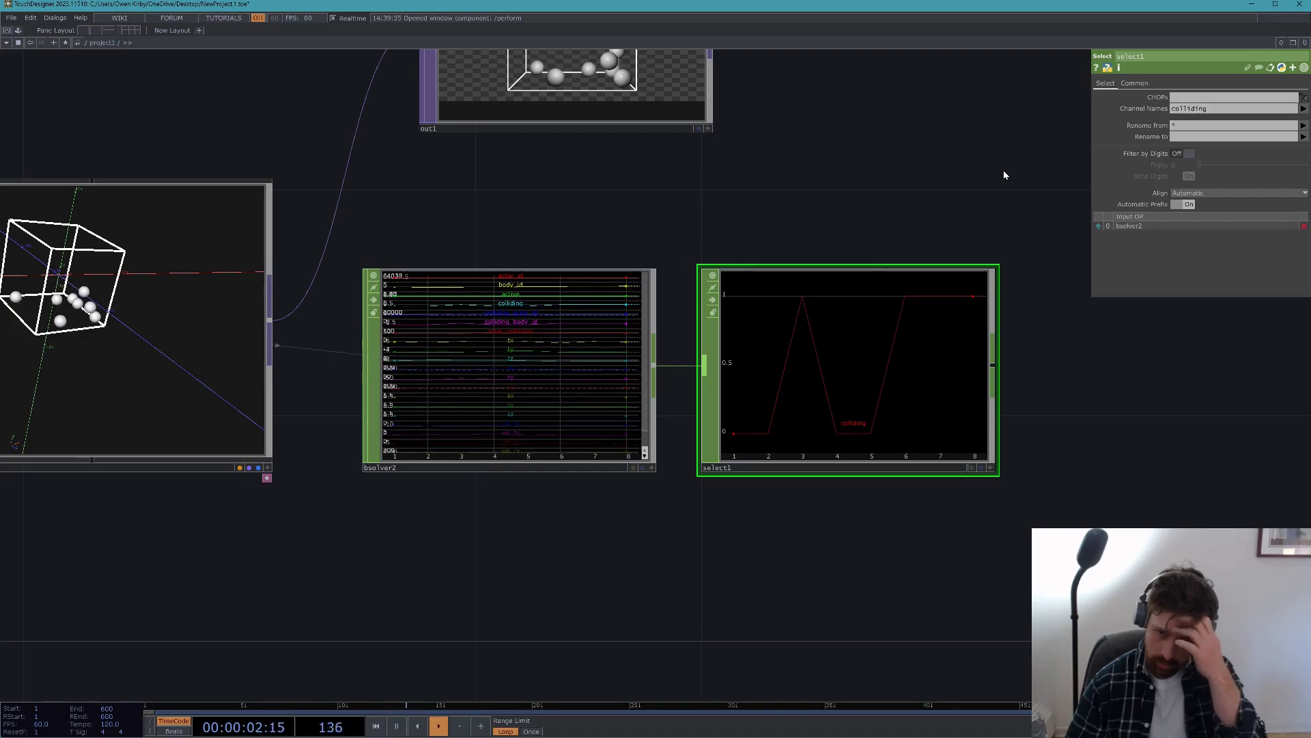
# - Append a Shuffle CHOP to the output of the Select CHOP
pyautogui.scroll(-5, 825, 205)
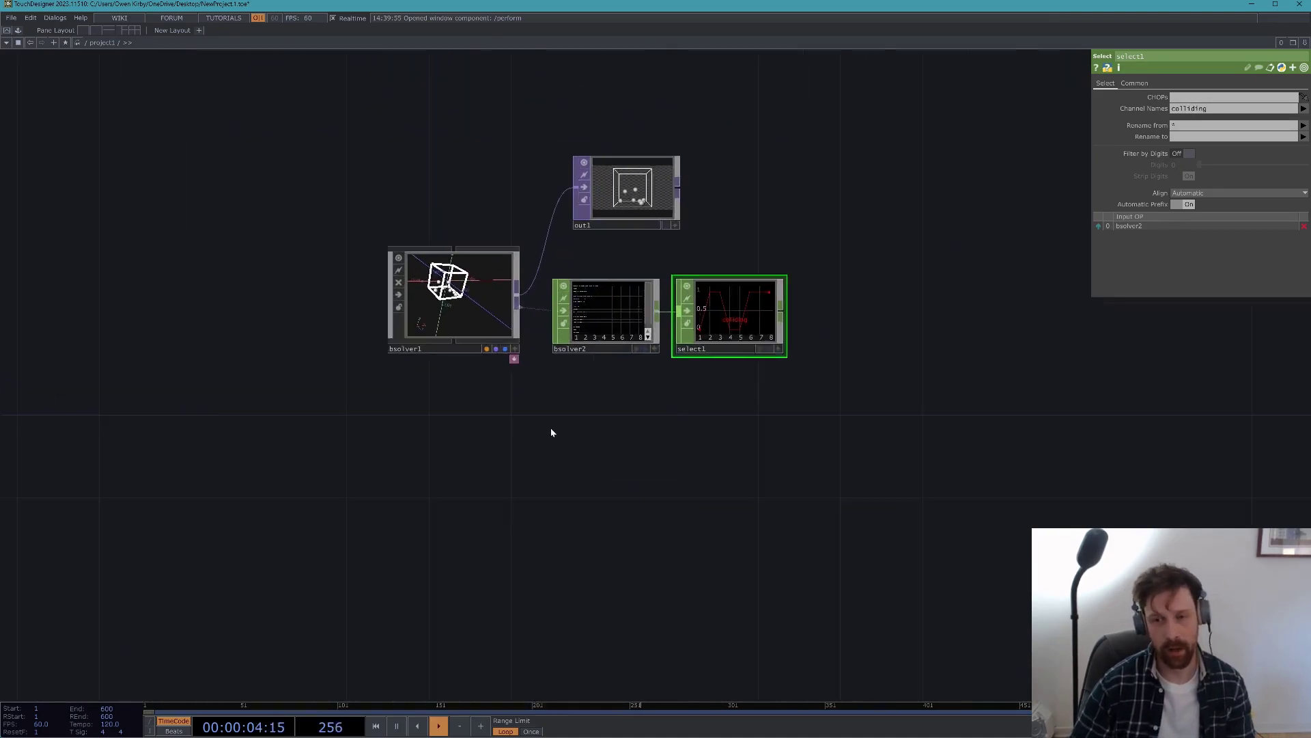
pyautogui.scroll(5, 586, 202)
pyautogui.moveTo(648, 286); pyautogui.dragTo(594, 290)
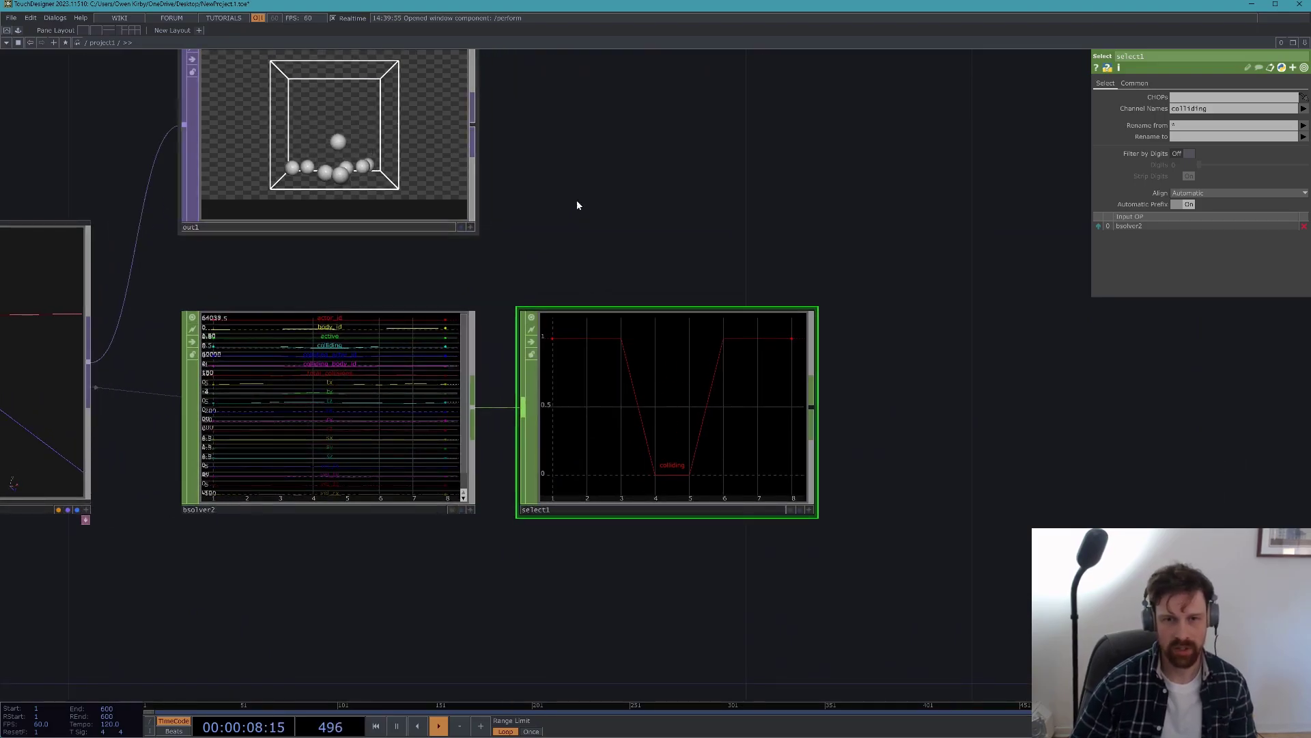
pyautogui.scroll(-3, 580, 357)
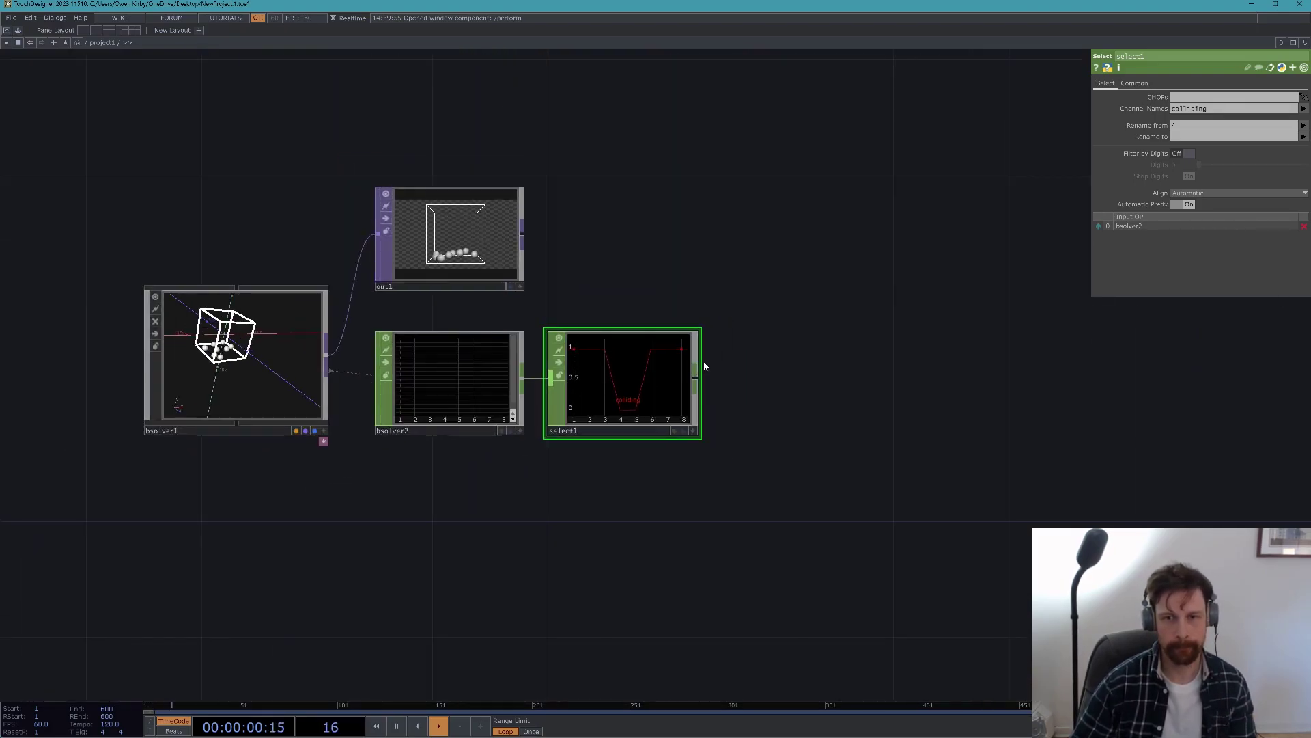
pyautogui.click(696, 378)
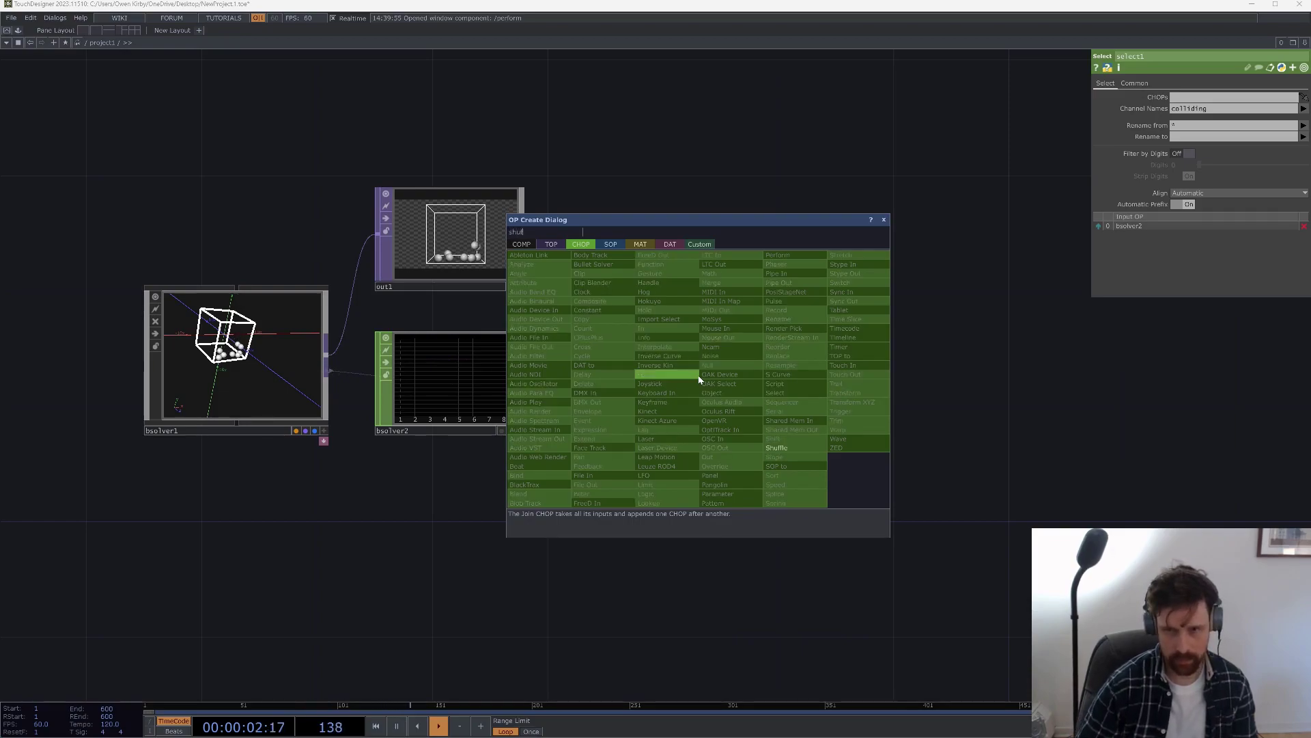
pyautogui.click(775, 447)
pyautogui.click(806, 390)
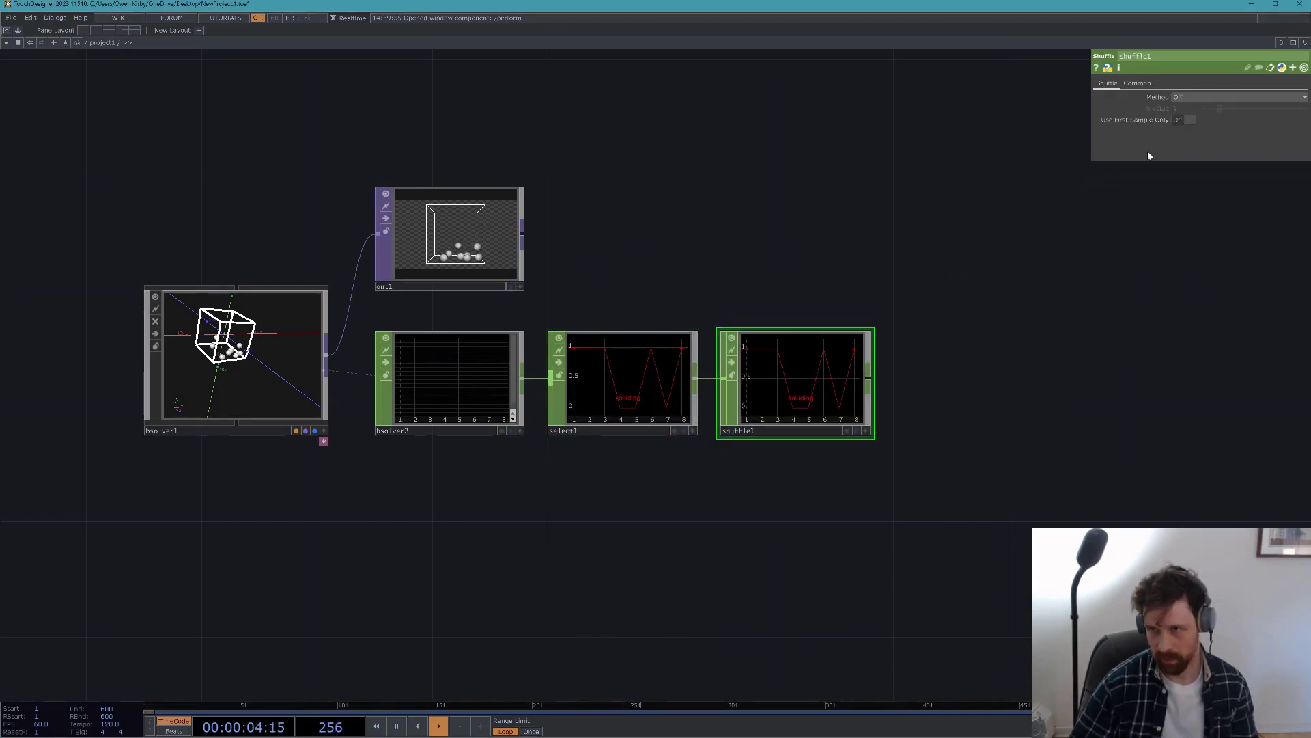
# - Set the Shuffle CHOP's method to Split All Samples and check its channel info
pyautogui.click(1195, 97)
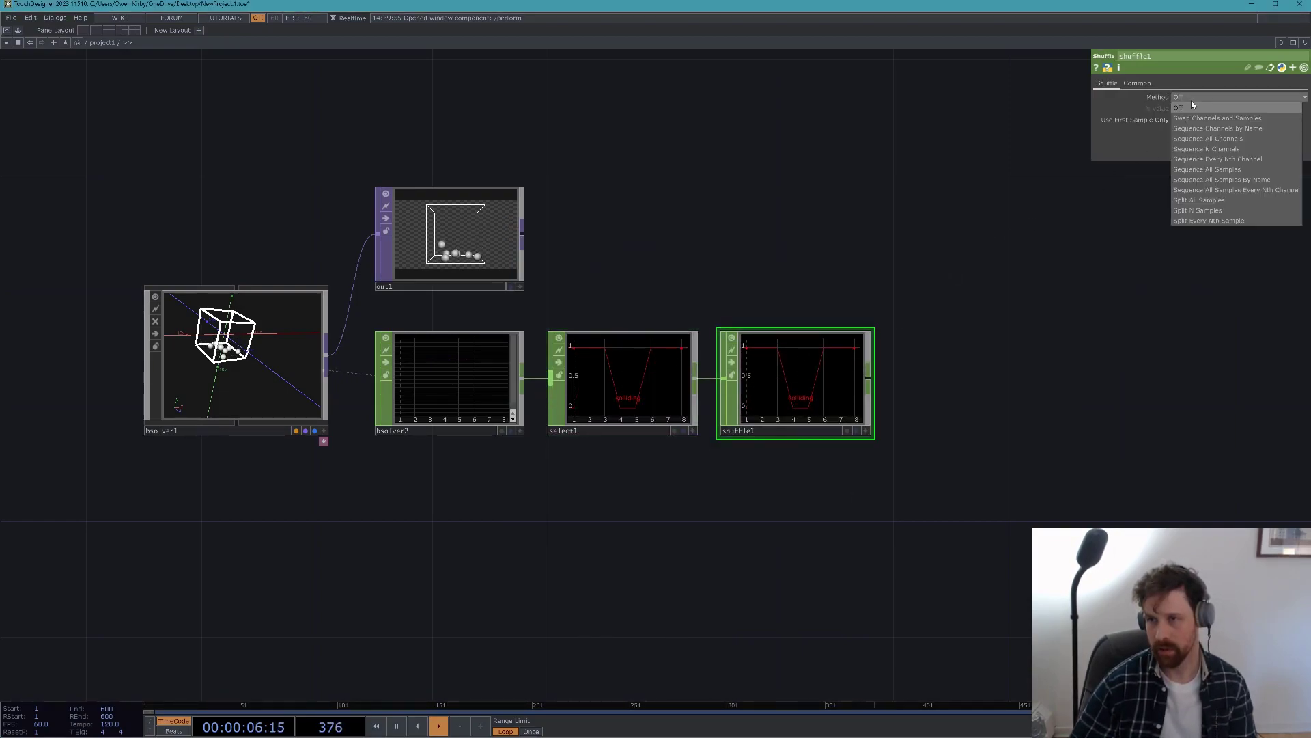
pyautogui.click(1202, 200)
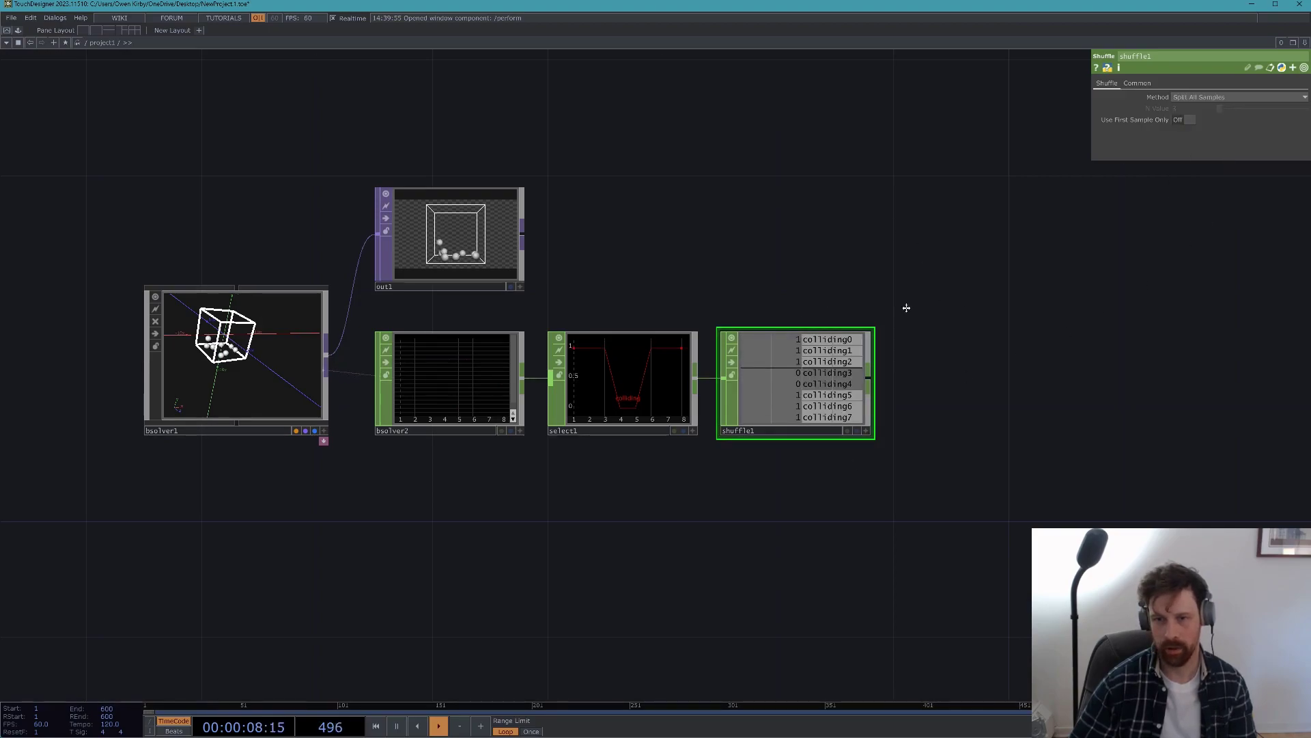
pyautogui.moveTo(924, 305); pyautogui.dragTo(791, 321)
pyautogui.middleClick(690, 390)
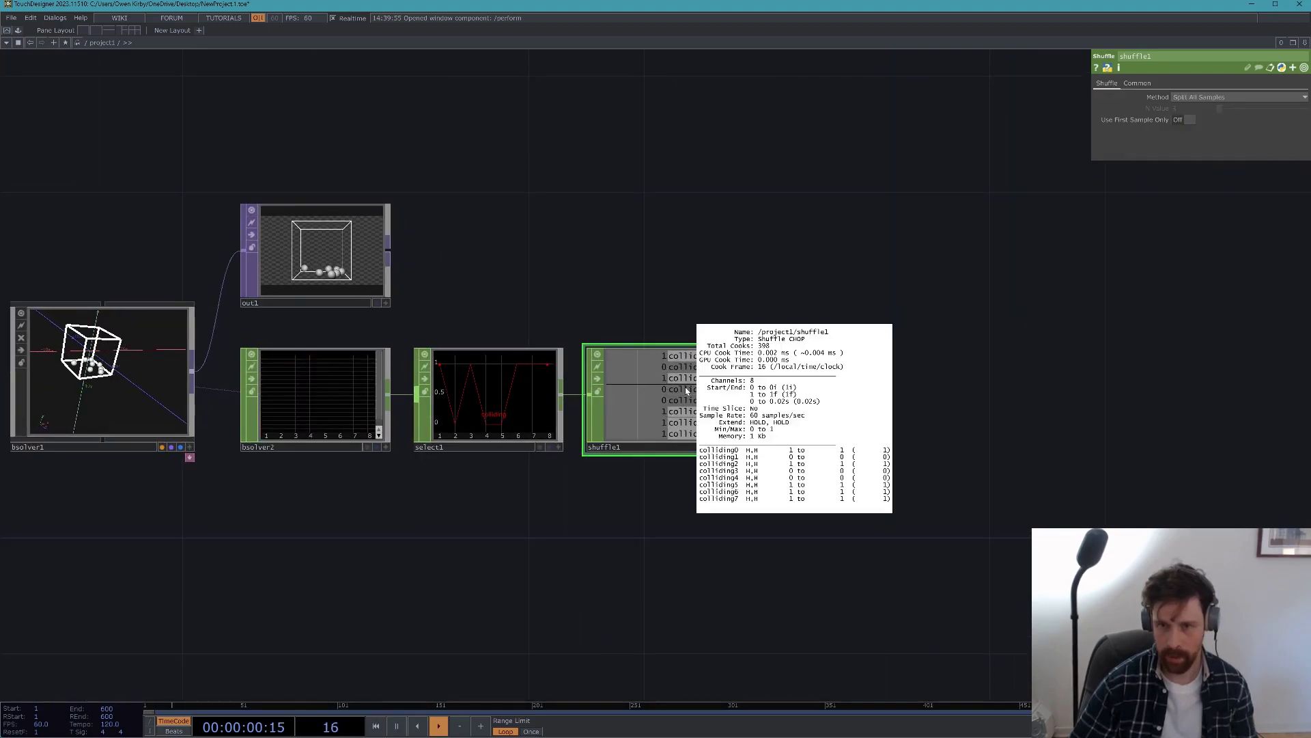
pyautogui.moveTo(676, 290); pyautogui.dragTo(630, 327)
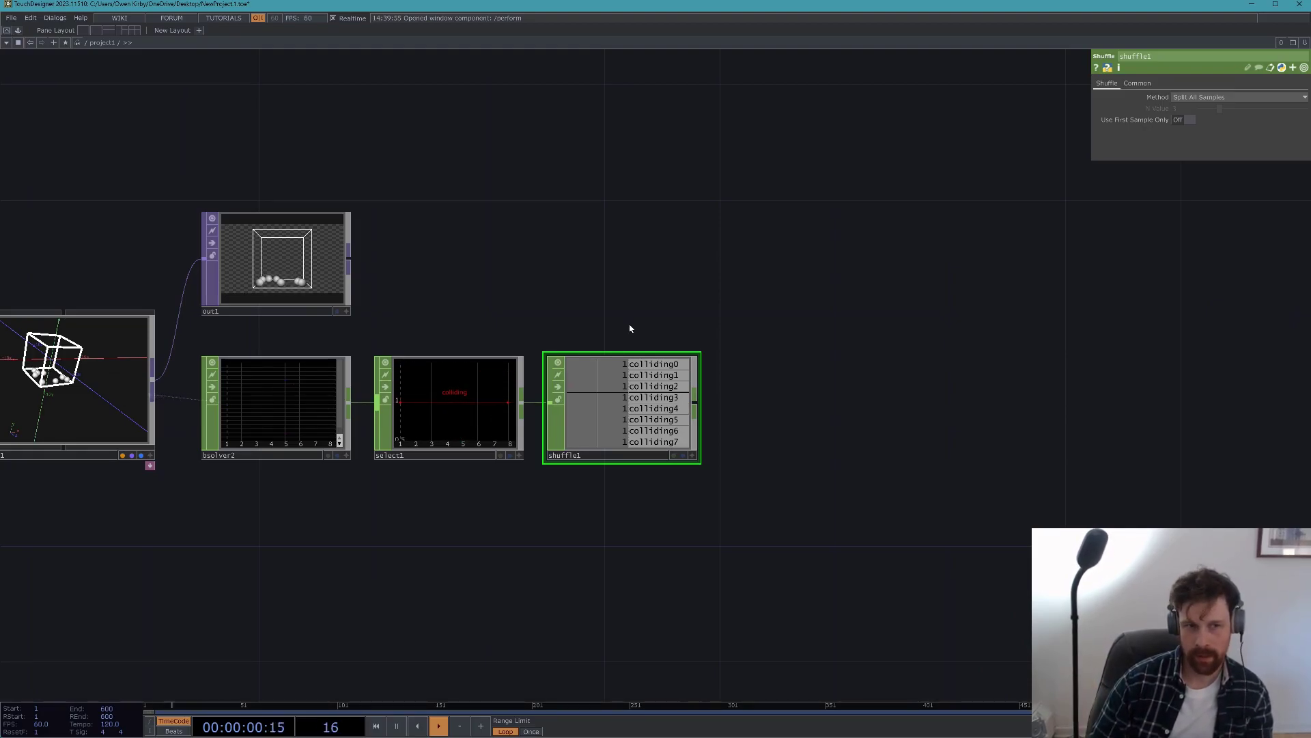
# - Examine the spheres in the Out TOP alongside their per-sphere collision channels in the Shuffle CHOP
pyautogui.scroll(5, 219, 287)
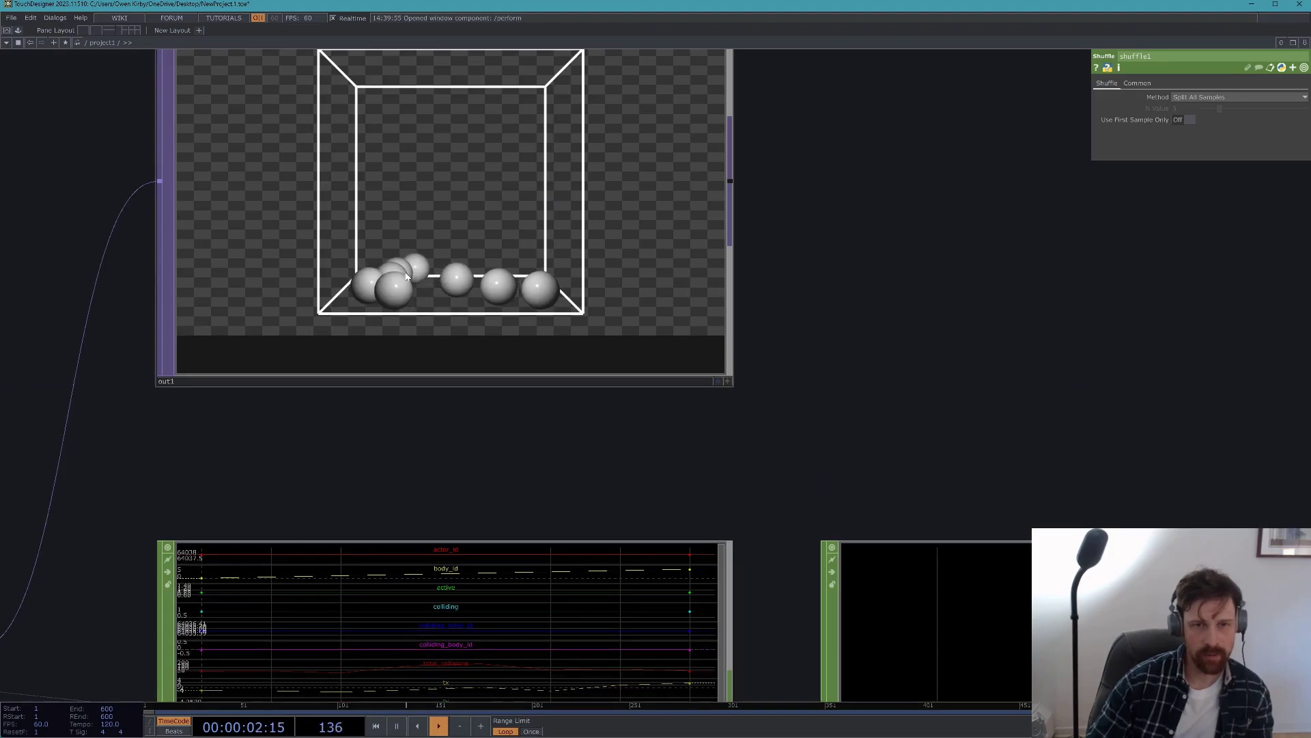
pyautogui.scroll(-6, 408, 280)
pyautogui.scroll(4, 640, 356)
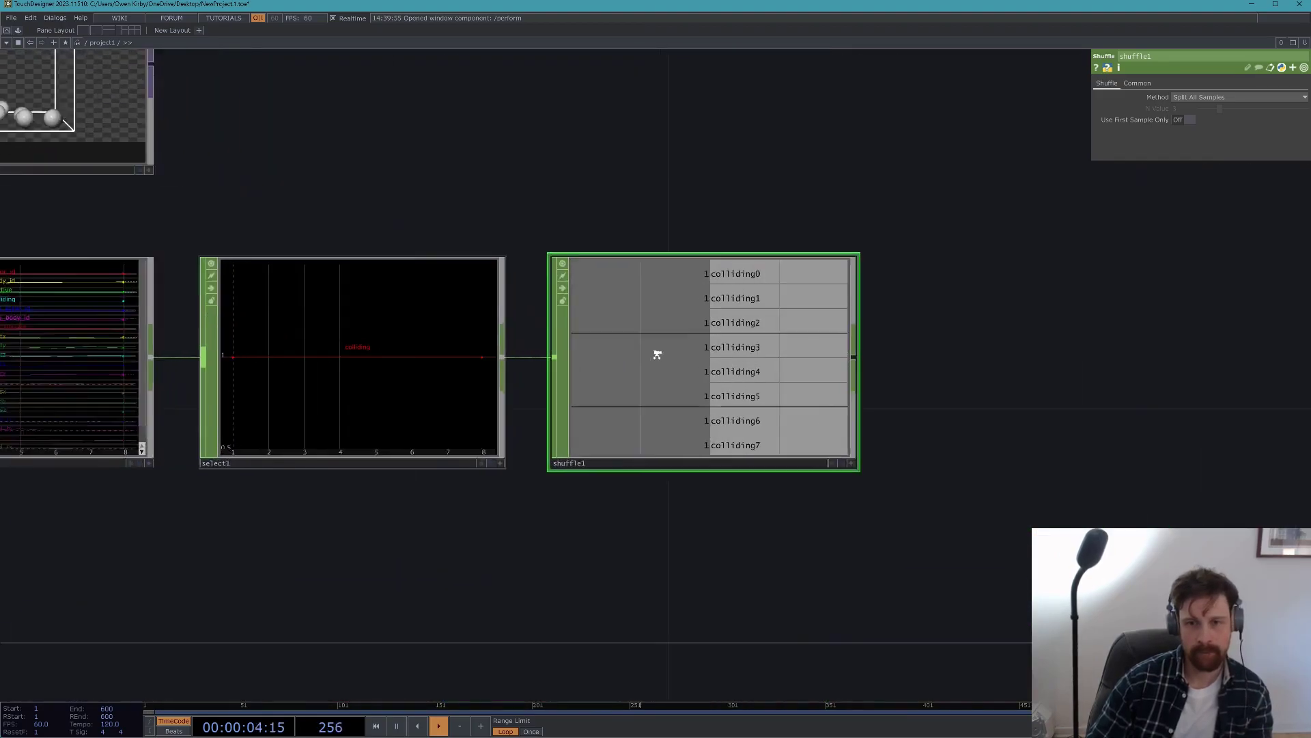
pyautogui.press('h')
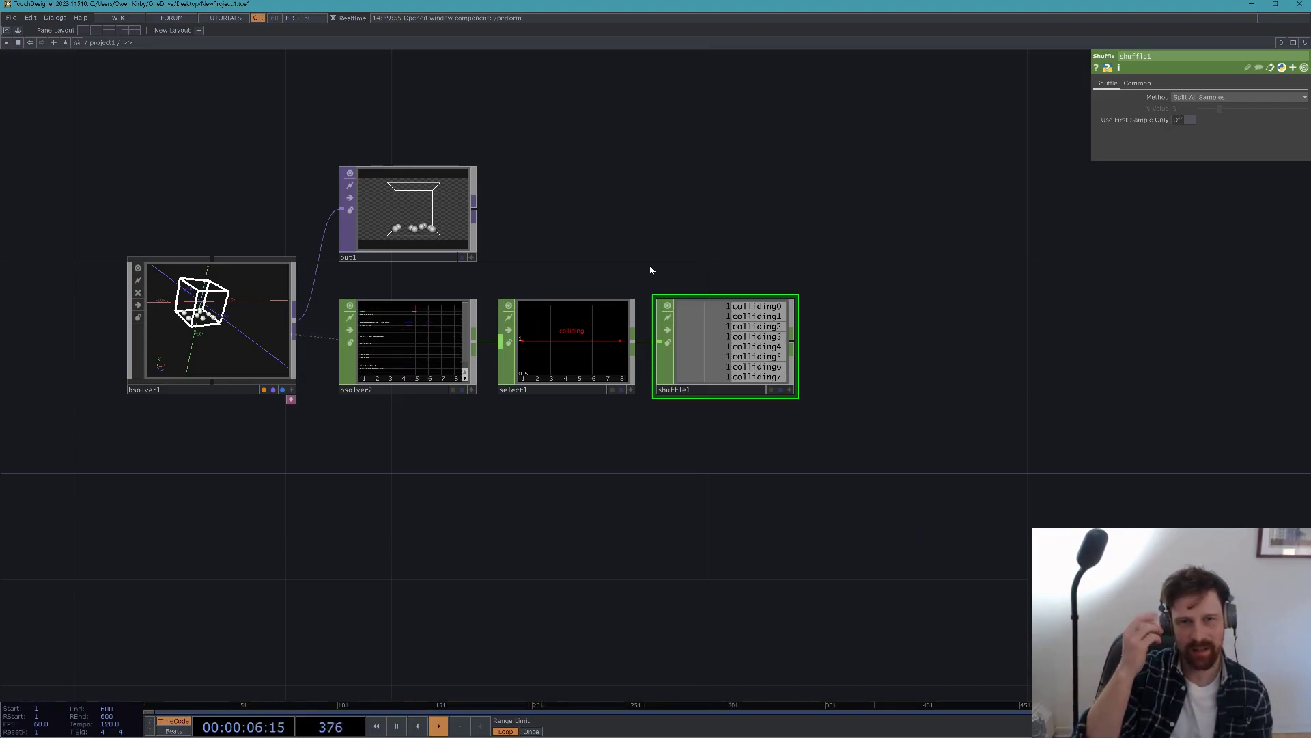
pyautogui.scroll(3, 519, 265)
pyautogui.moveTo(583, 268); pyautogui.dragTo(744, 372)
pyautogui.scroll(8, 530, 301)
pyautogui.click(530, 301)
pyautogui.scroll(-3, 530, 304)
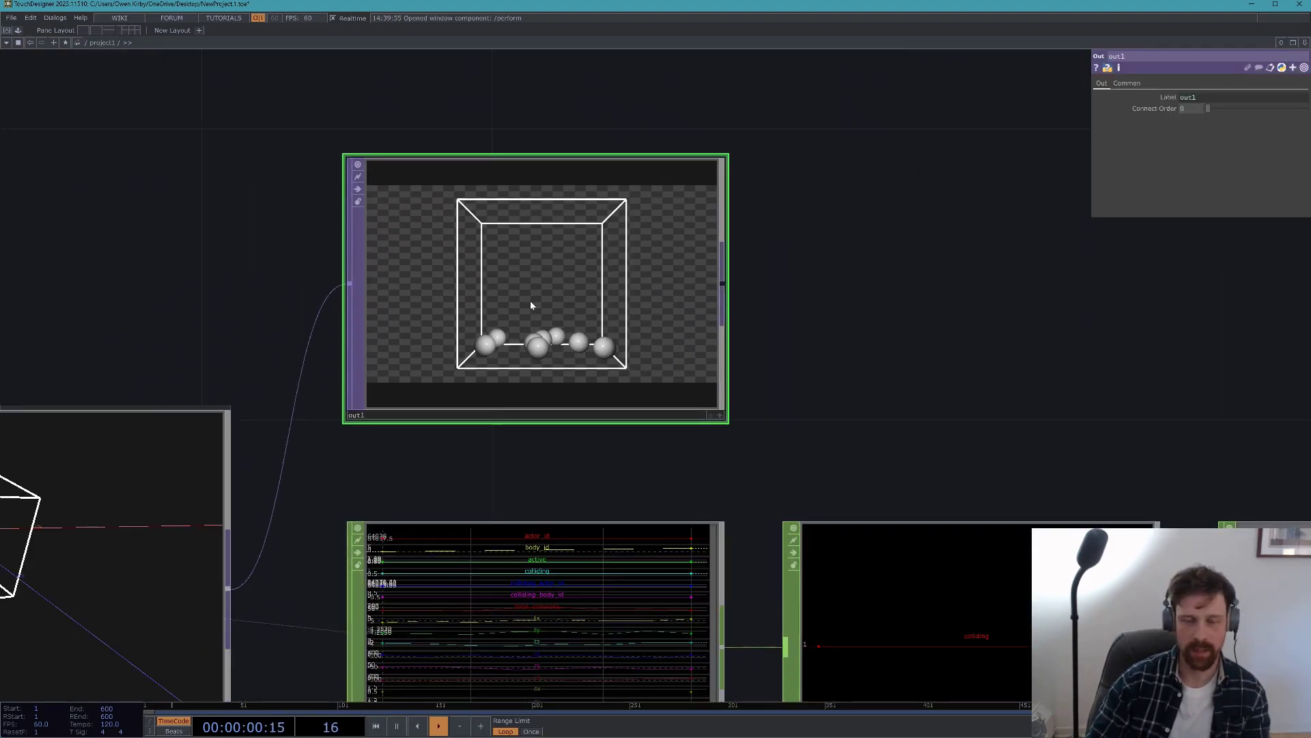
pyautogui.scroll(-3, 530, 304)
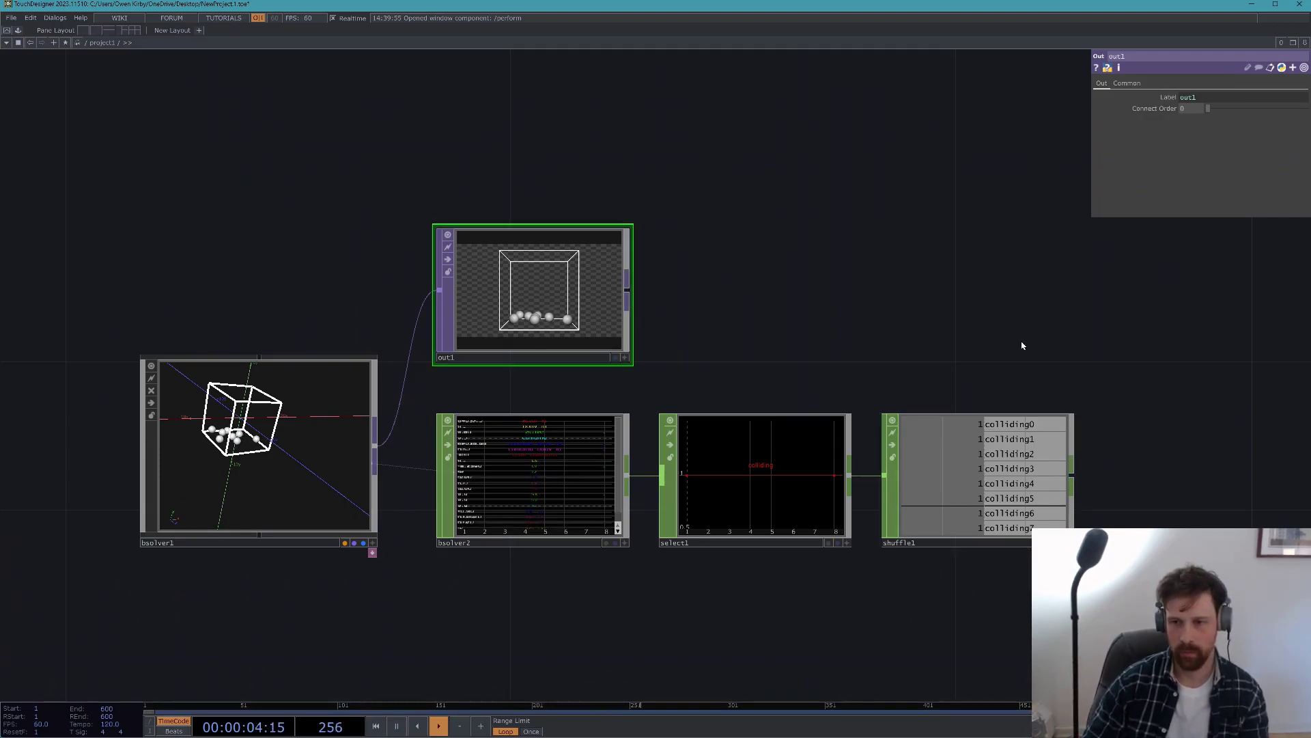
# - Add a Trigger CHOP after the Shuffle CHOP and connect it
pyautogui.moveTo(1276, 446); pyautogui.dragTo(878, 400)
pyautogui.press('Tab')
pyautogui.write('trigger')
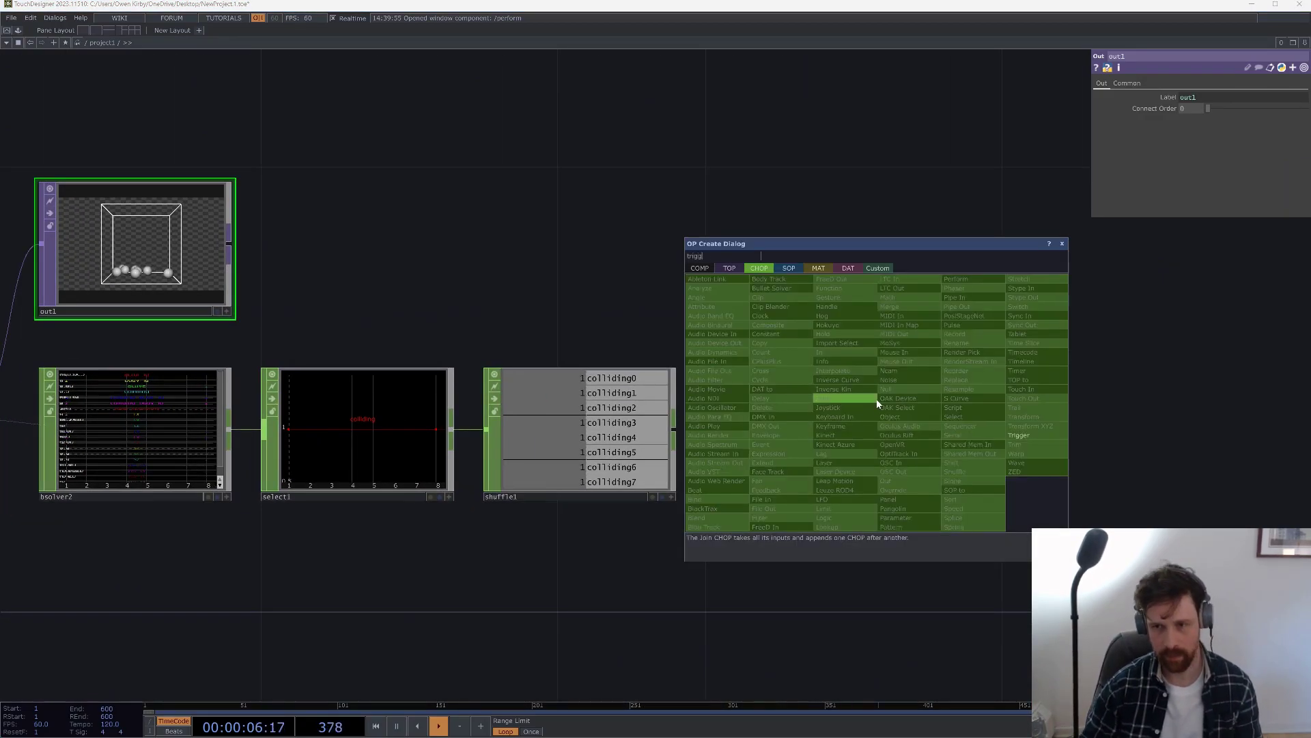
pyautogui.click(1023, 441)
pyautogui.click(714, 435)
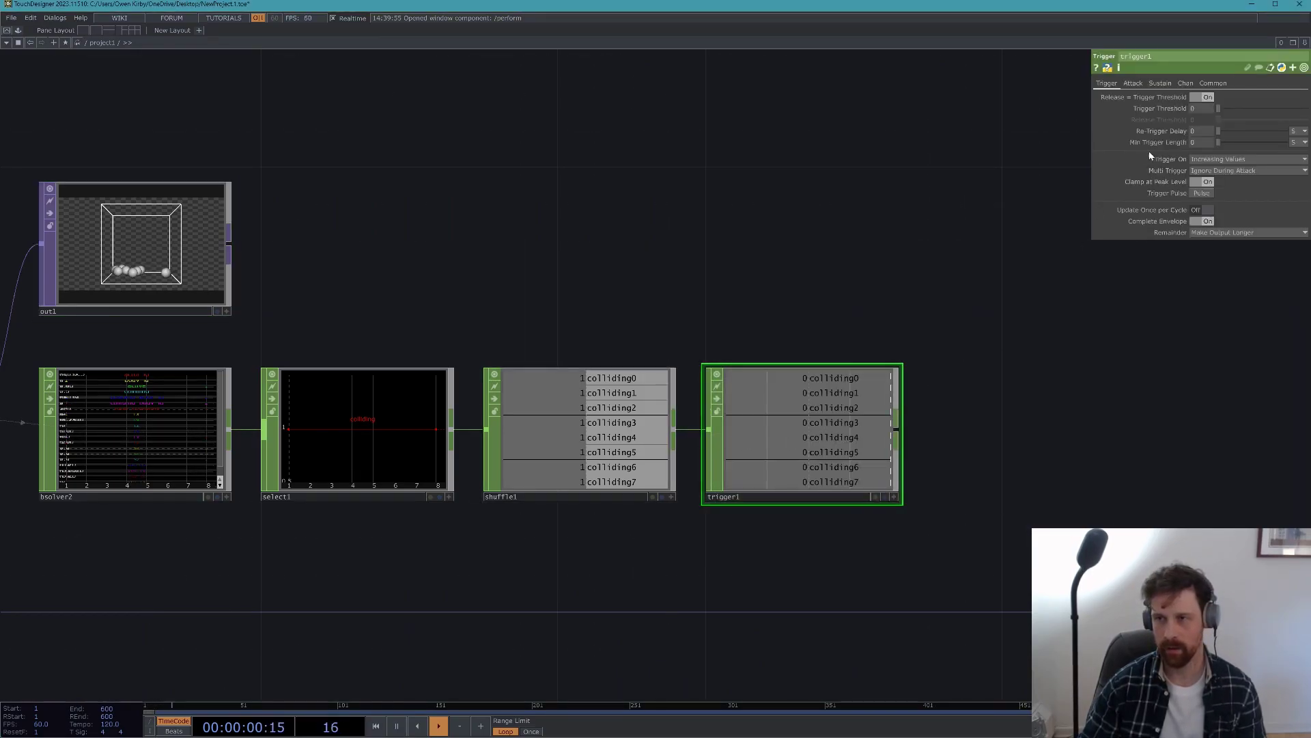
# - Set the Trigger CHOP's attack length to 0, peak length to 0.13, sustain level to 0.83, and decay and release lengths to 0
pyautogui.click(1132, 83)
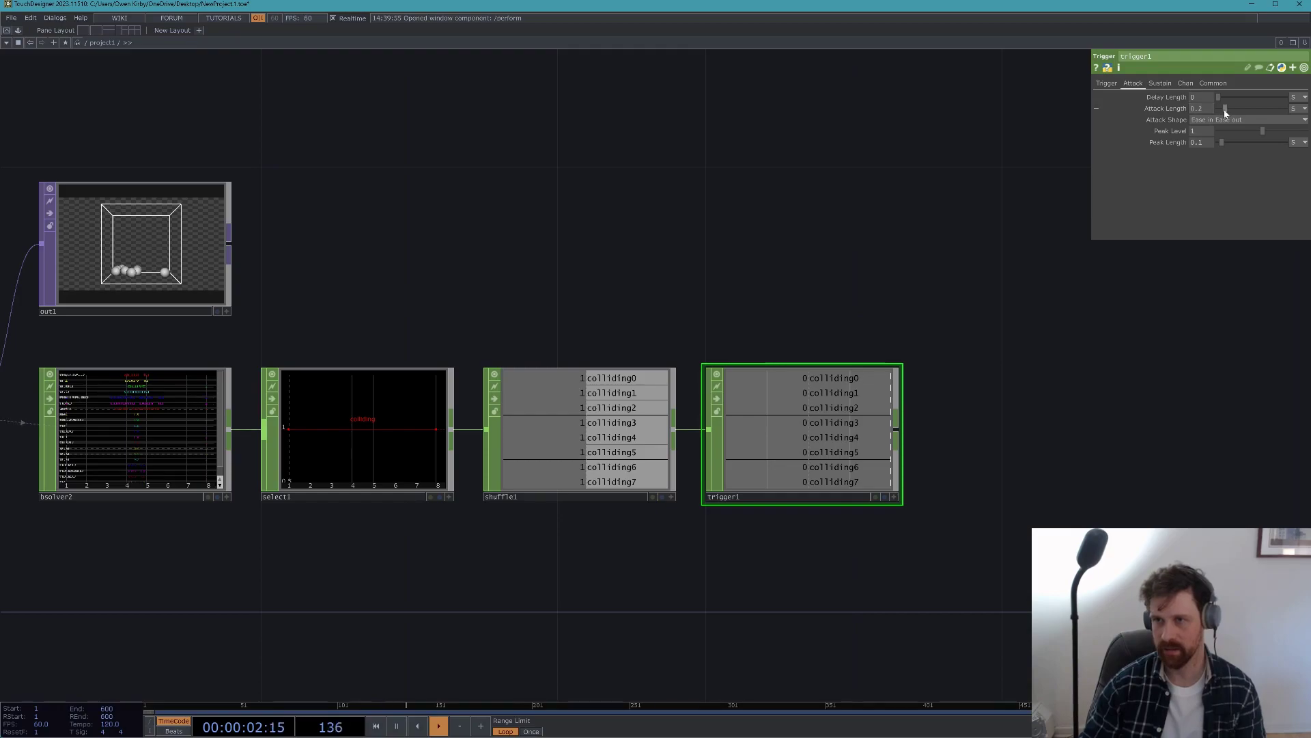
pyautogui.moveTo(1221, 140); pyautogui.dragTo(1222, 143)
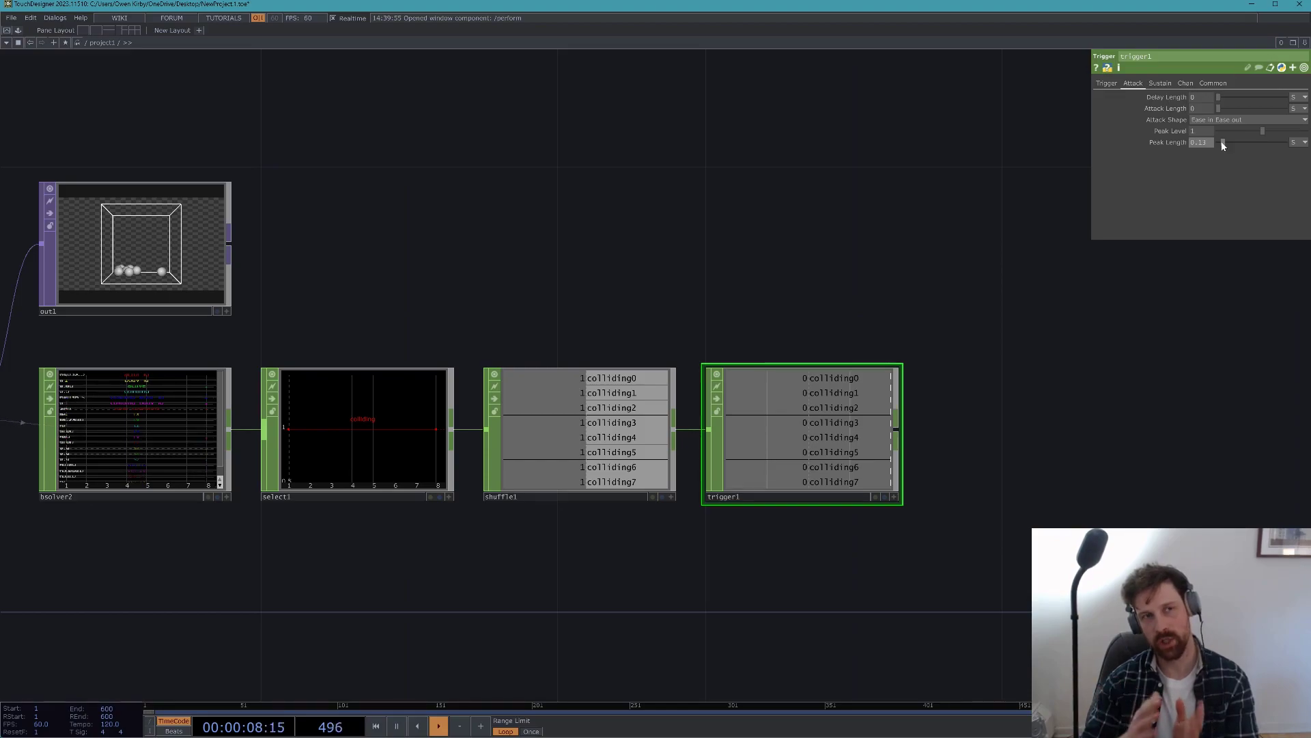
pyautogui.click(1159, 82)
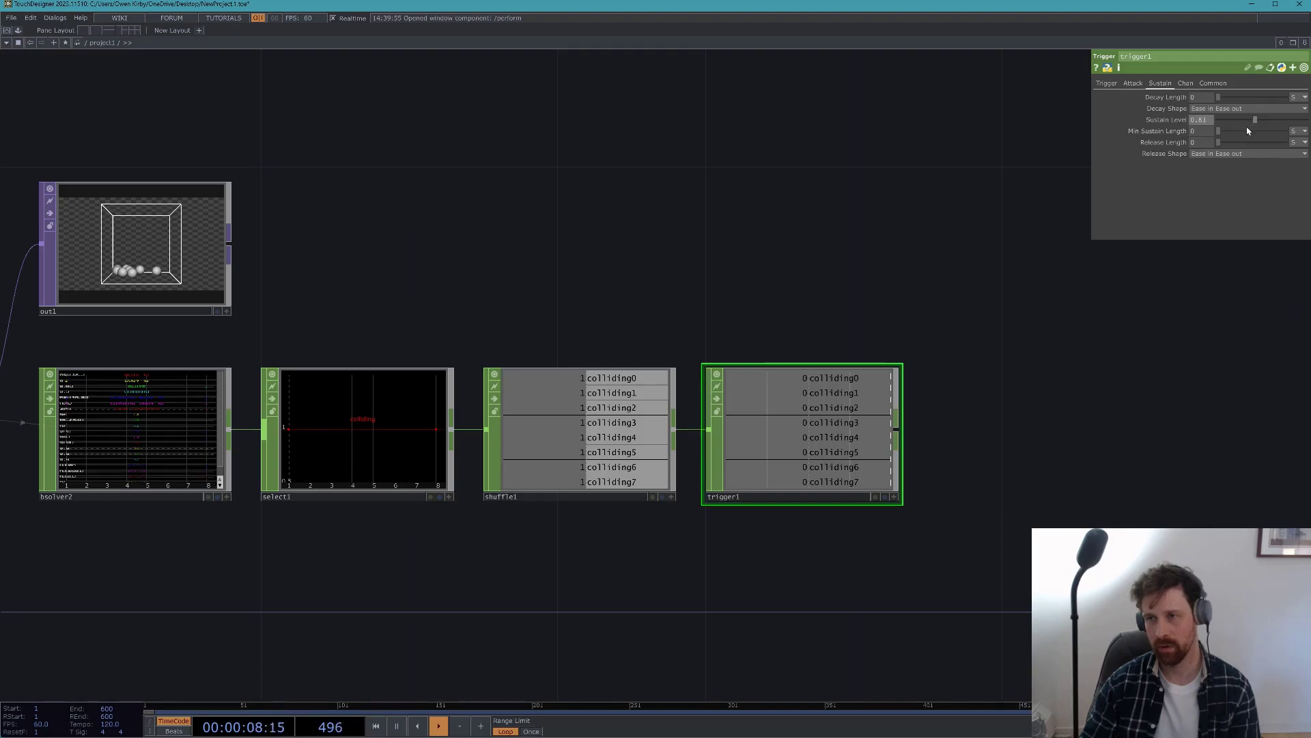
pyautogui.click(1107, 83)
pyautogui.scroll(-5, 715, 267)
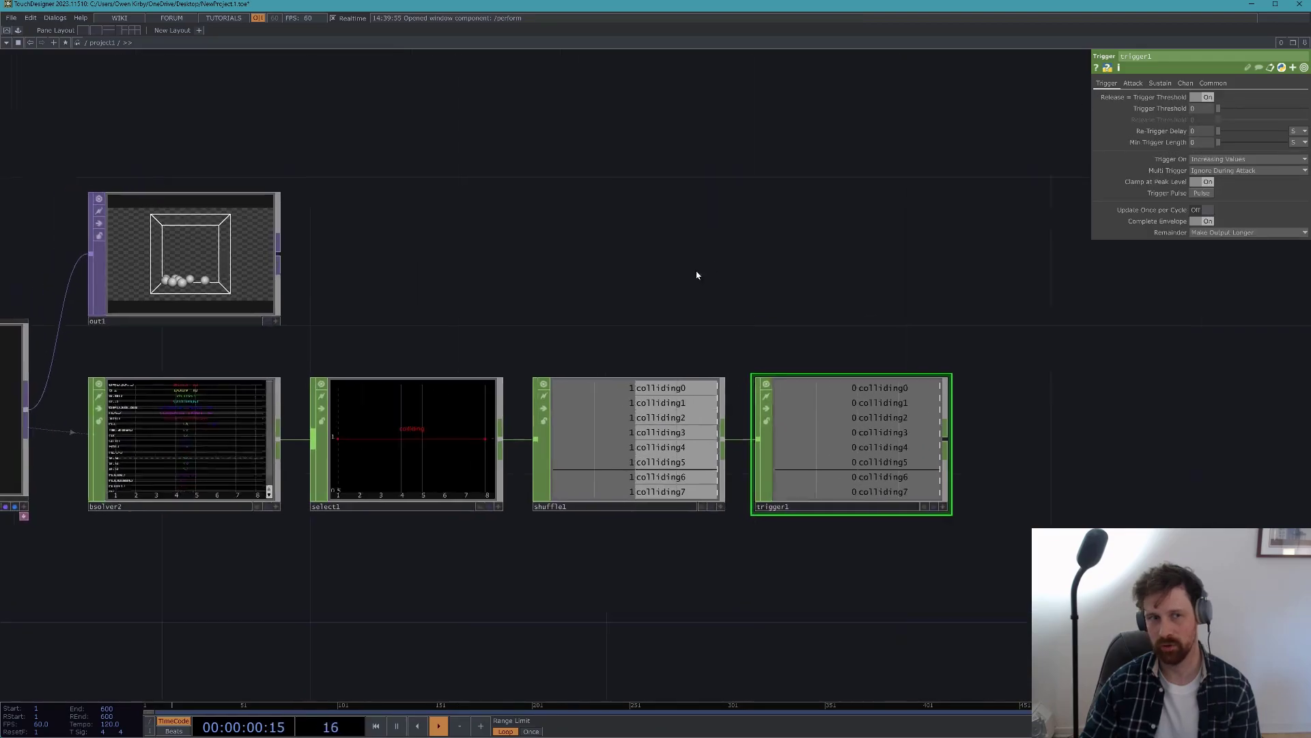
# - Reinitialize and start the Bullet Solver simulation to check the collision channels in the Shuffle and Trigger CHOPs
pyautogui.click(404, 314)
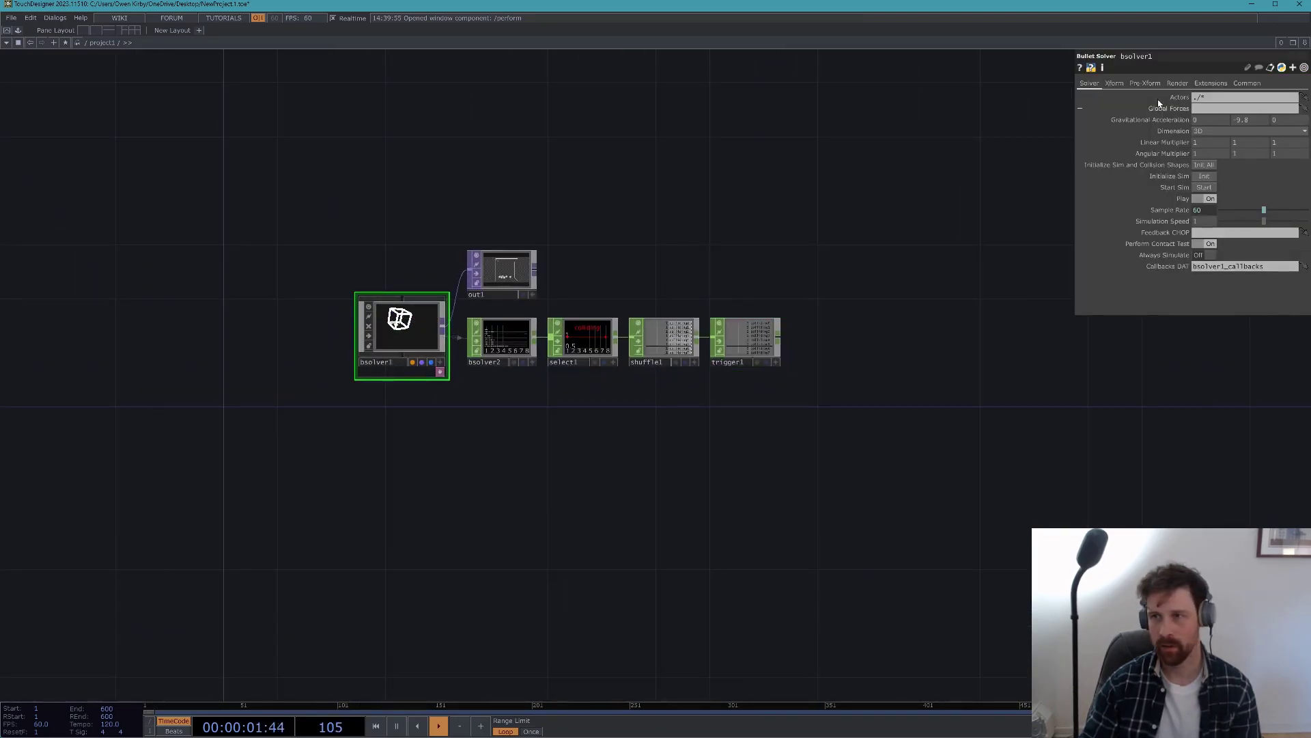
pyautogui.click(1203, 177)
pyautogui.click(1203, 187)
pyautogui.scroll(5, 672, 323)
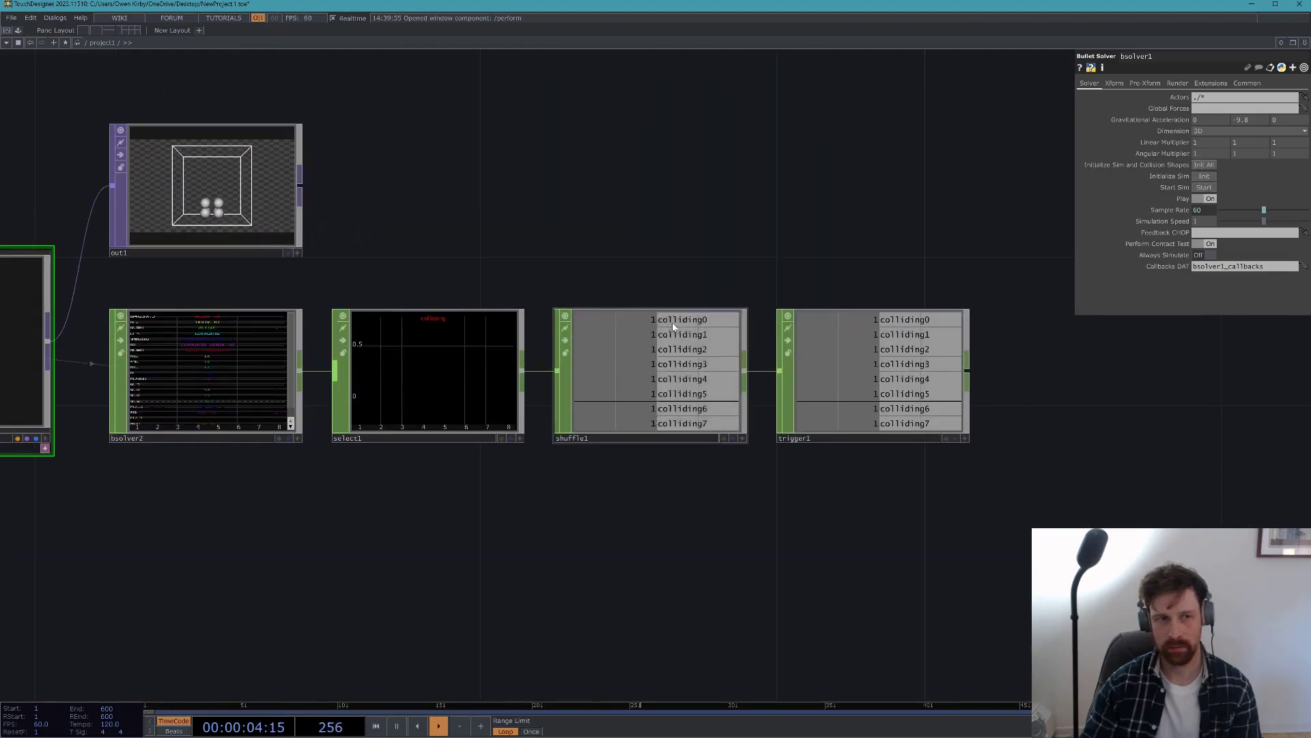
# - Set the Trigger CHOP's sustain level to 0 and its peak length to 0.12
pyautogui.click(865, 373)
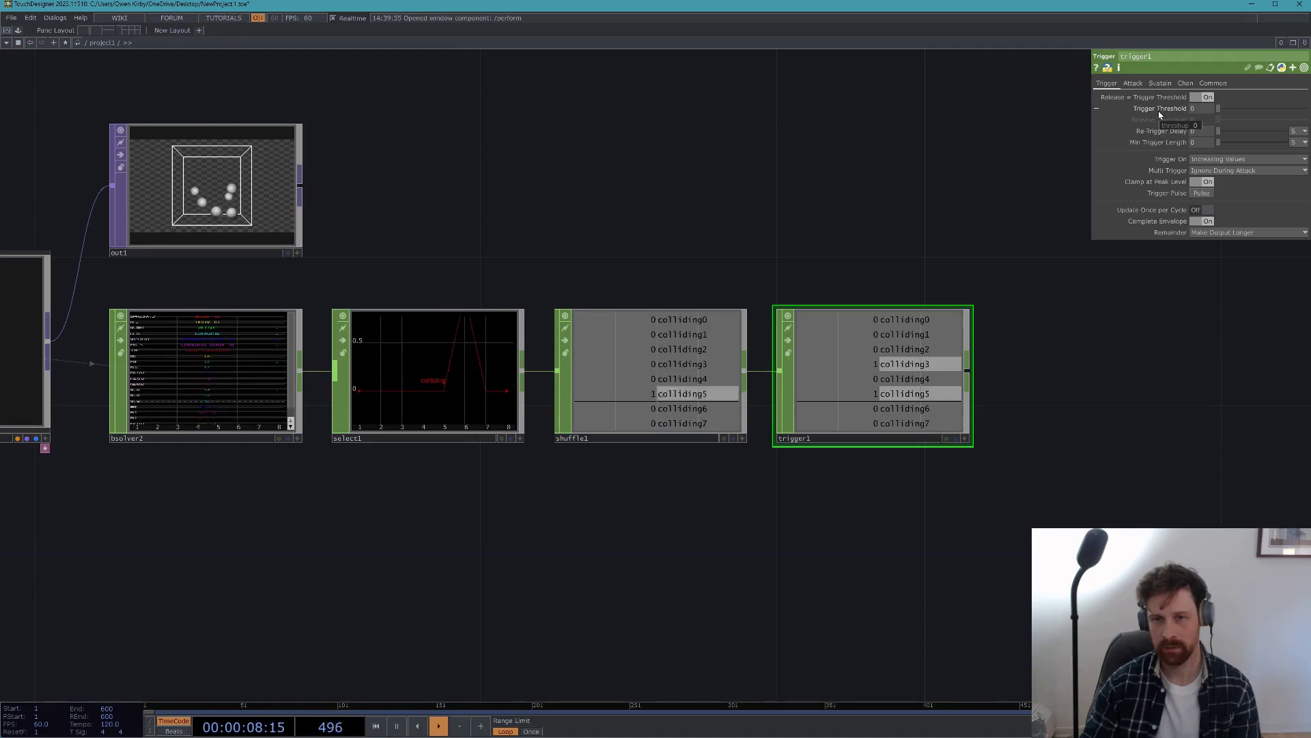
pyautogui.click(1159, 83)
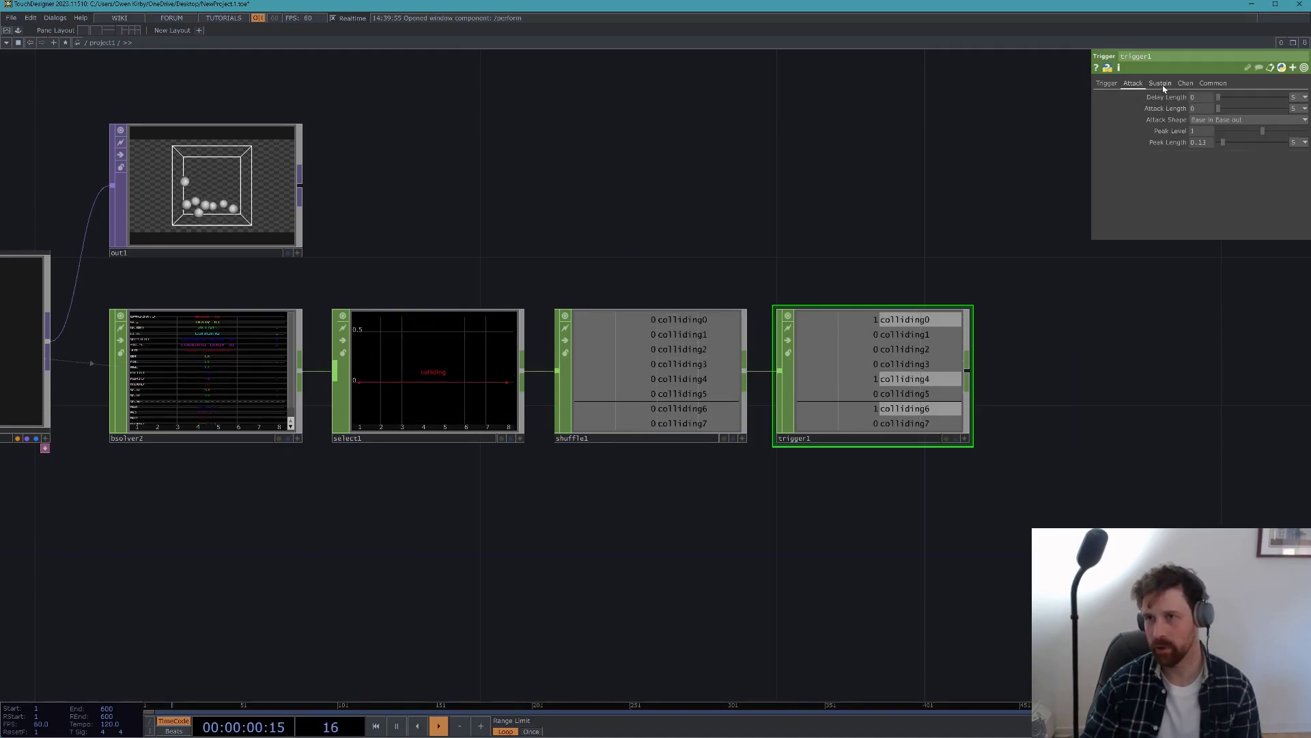
pyautogui.click(1241, 120)
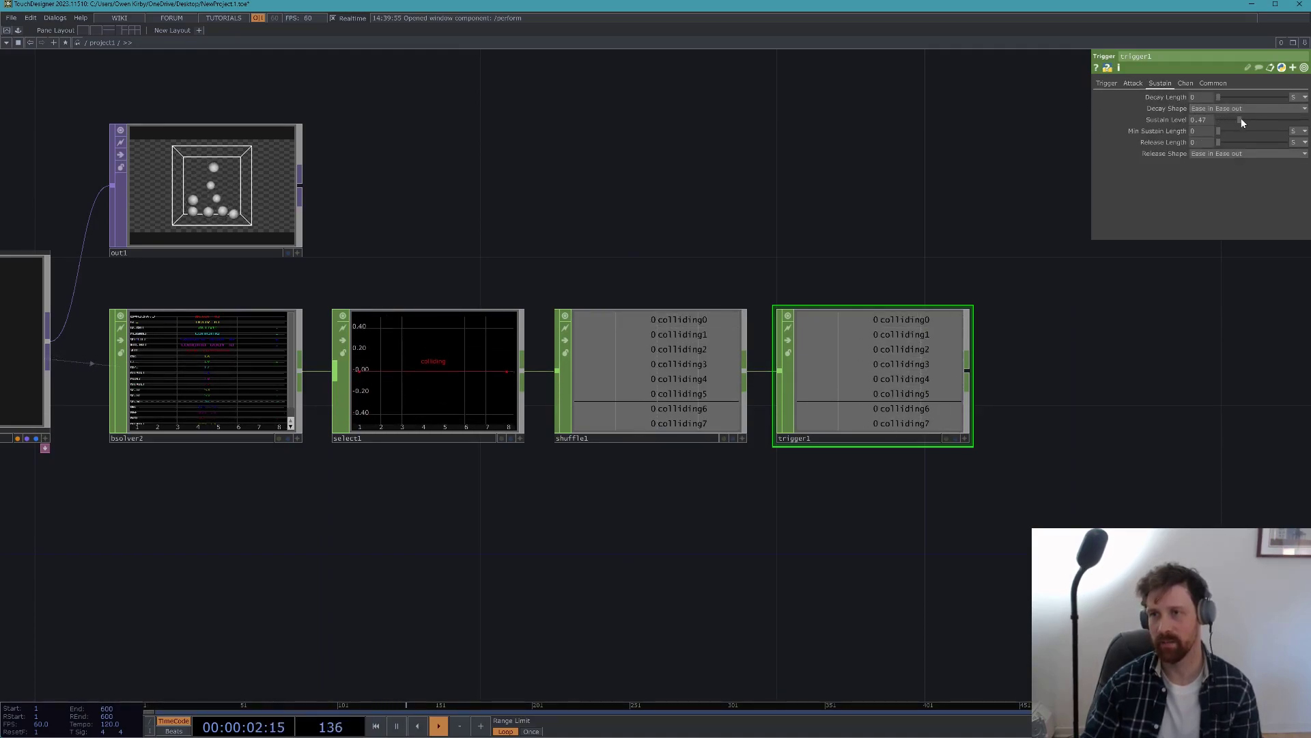
pyautogui.moveTo(1241, 119); pyautogui.dragTo(1109, 120)
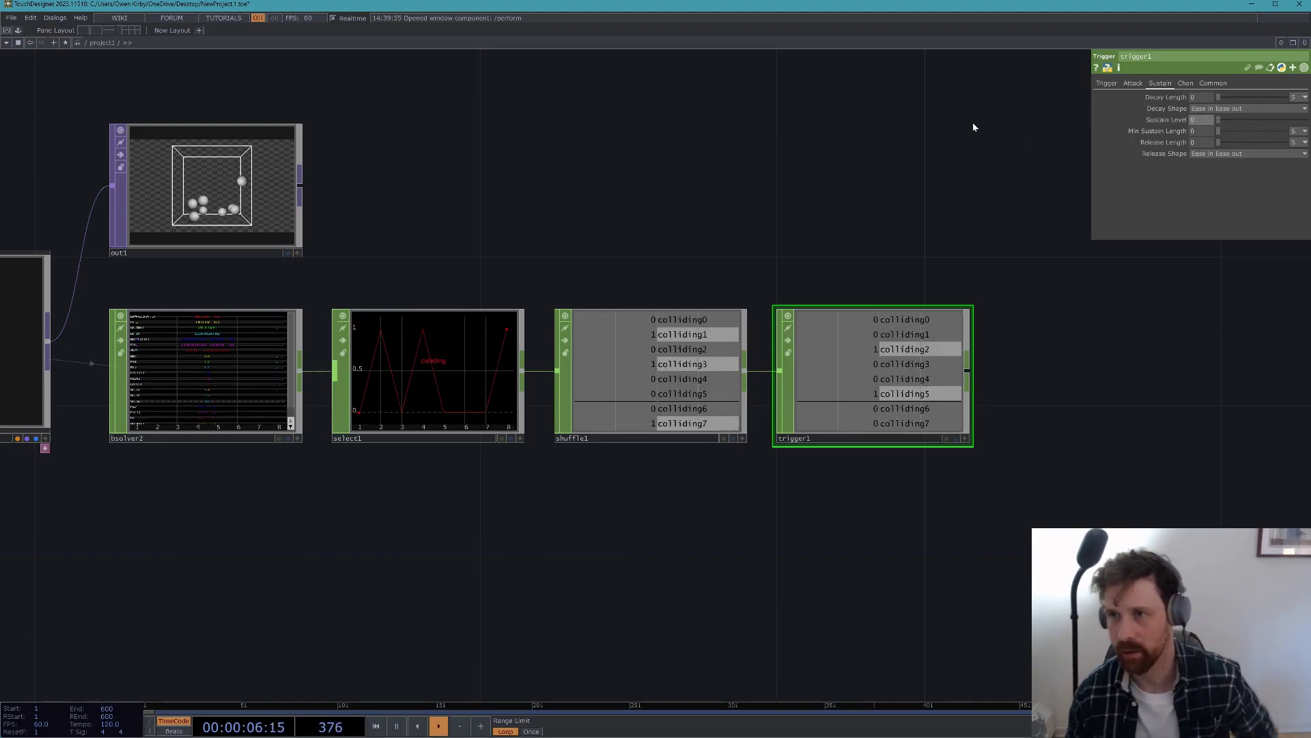
pyautogui.click(1133, 83)
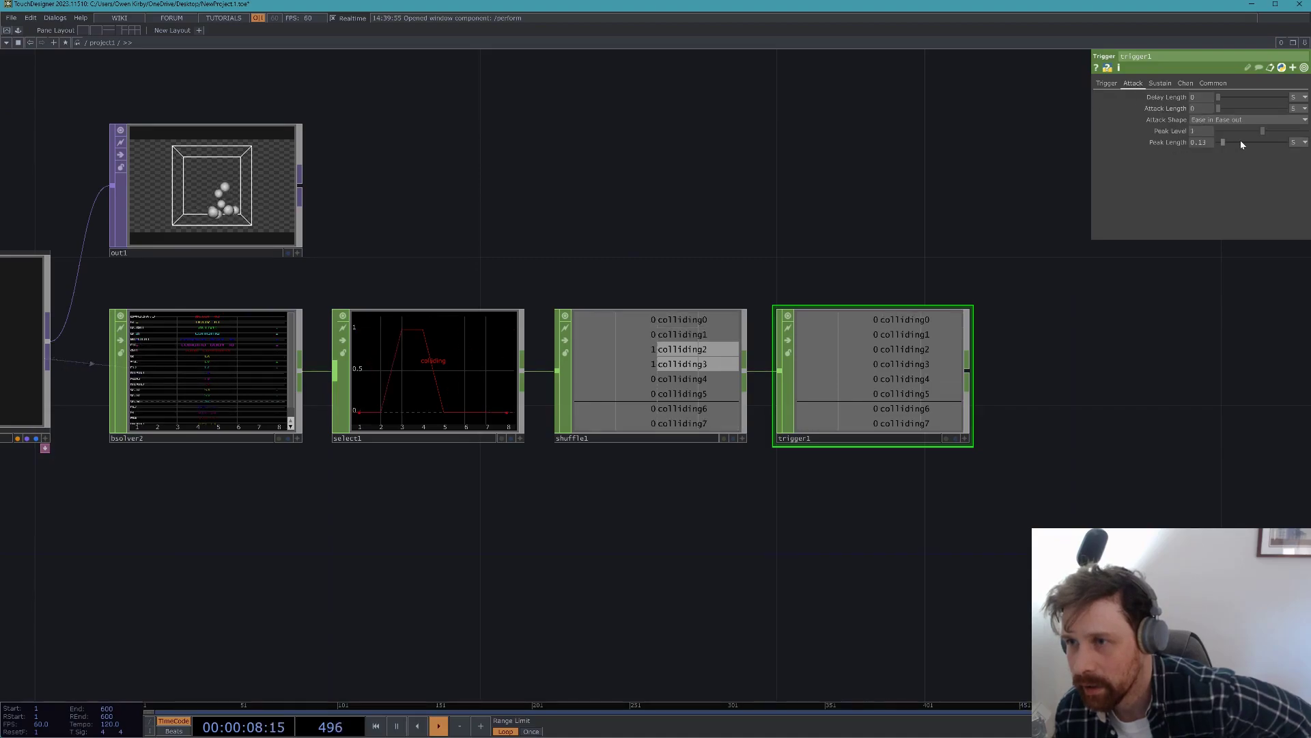
pyautogui.moveTo(1222, 142); pyautogui.dragTo(1223, 142)
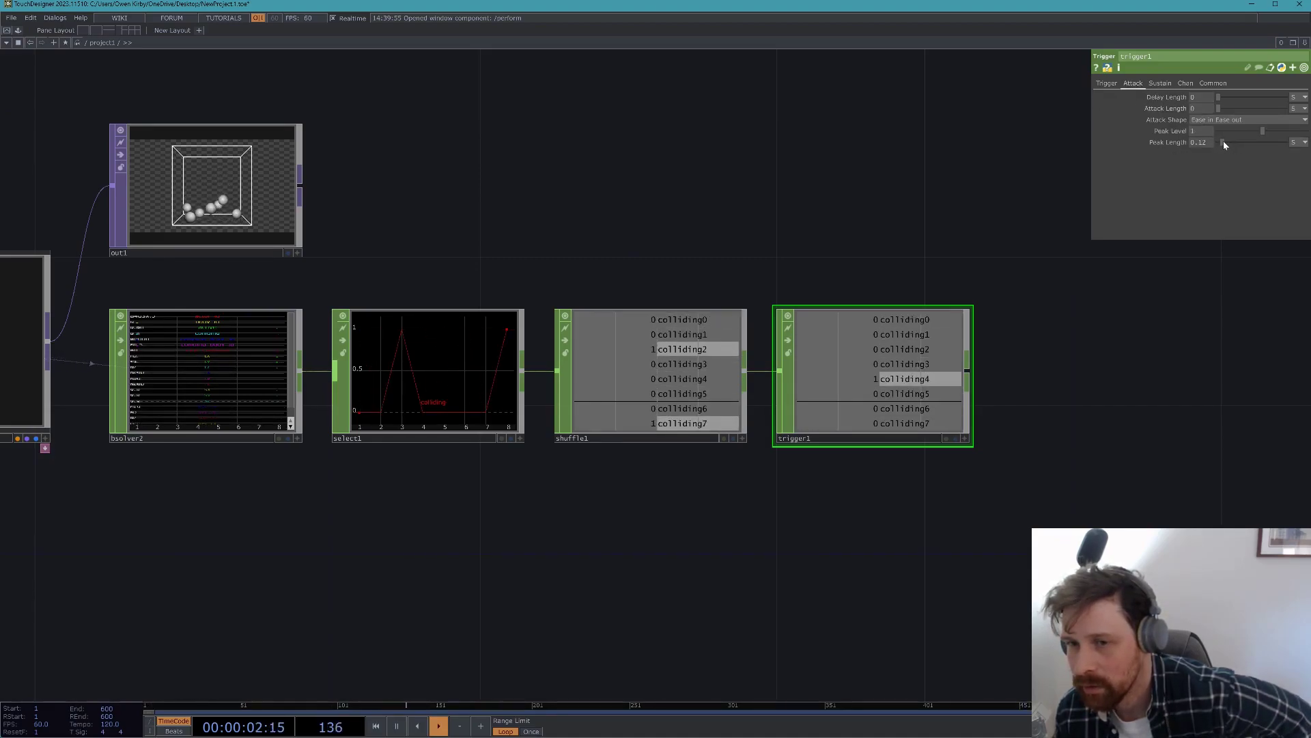
# - Add the SimpleSynth instrument component from the palette and place it after the Trigger CHOP
pyautogui.moveTo(889, 188); pyautogui.dragTo(896, 193)
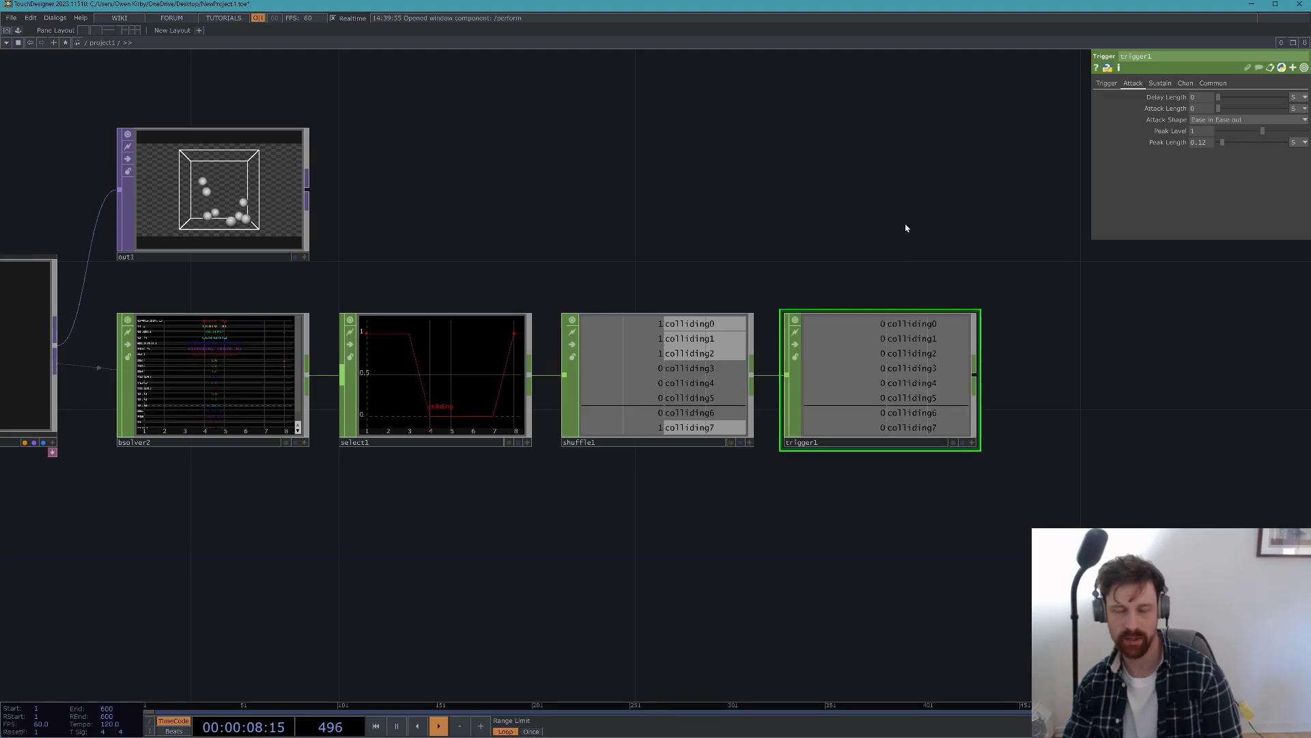
pyautogui.moveTo(906, 228); pyautogui.dragTo(799, 196)
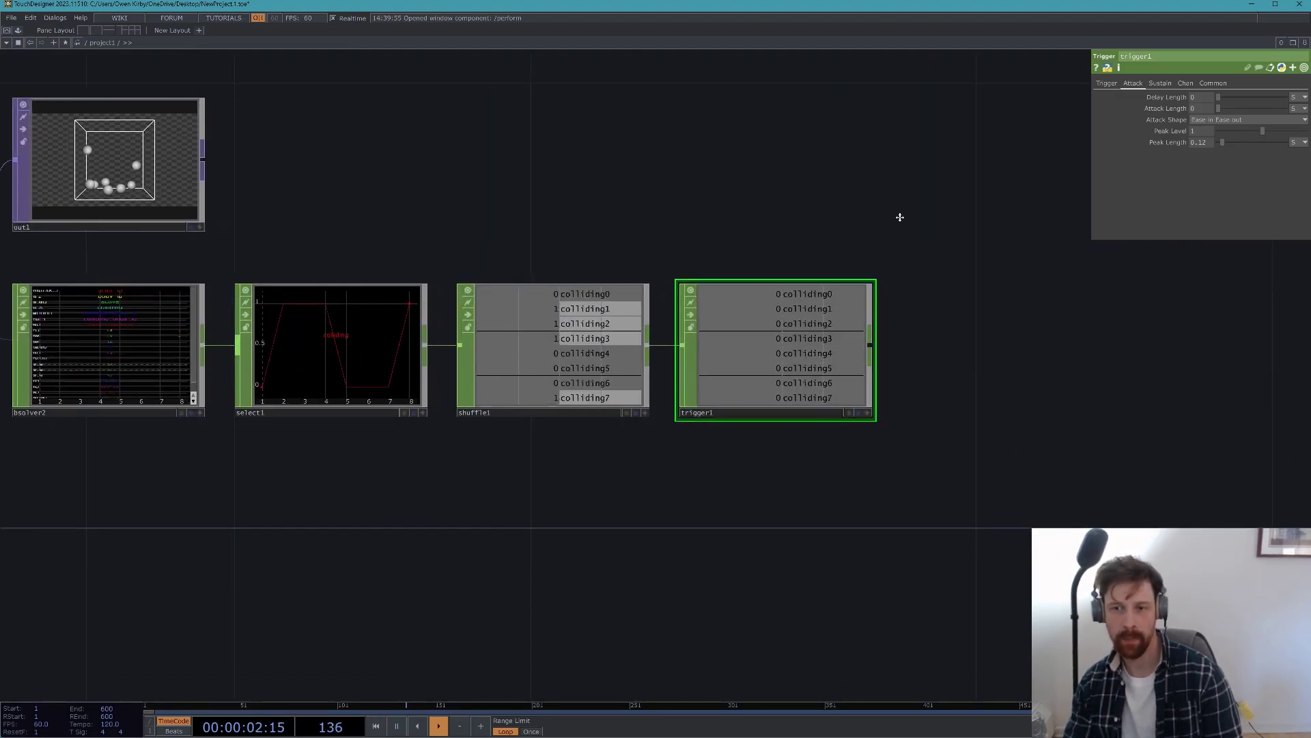
pyautogui.scroll(-5, 624, 264)
pyautogui.scroll(6, 635, 235)
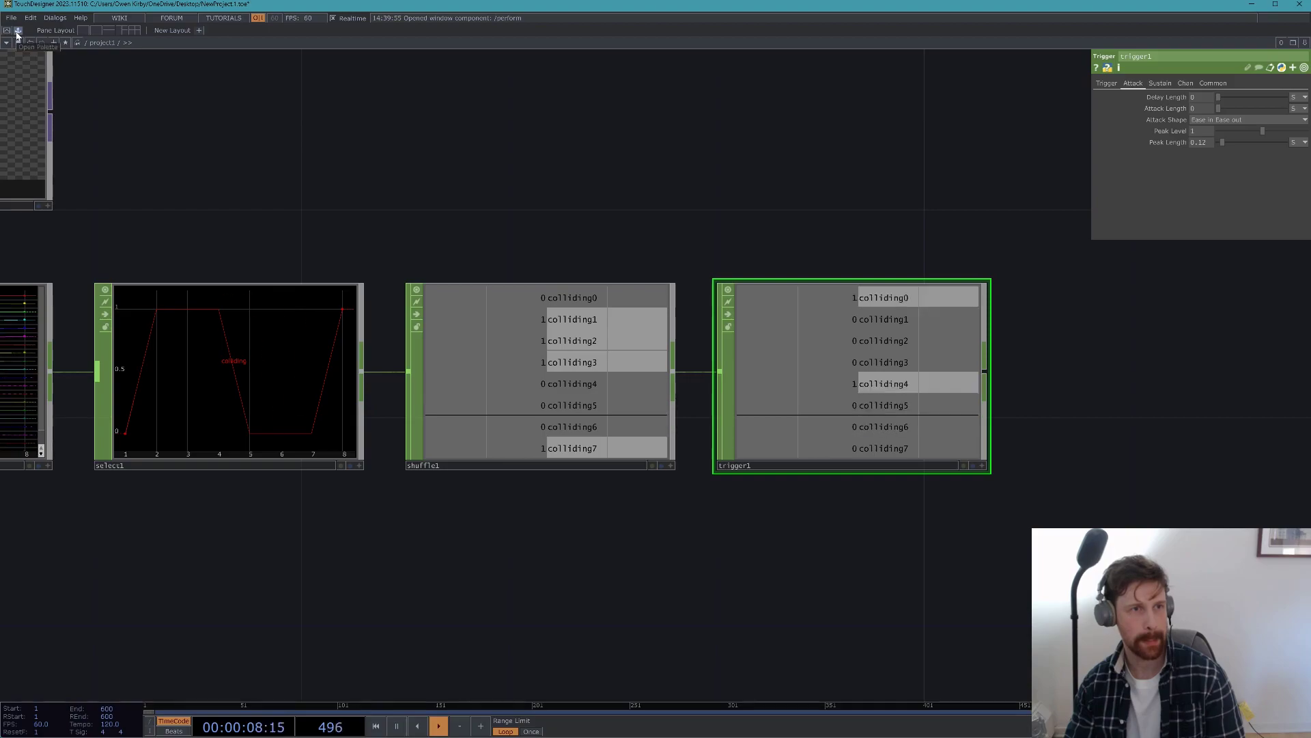
pyautogui.click(17, 32)
pyautogui.moveTo(39, 271); pyautogui.dragTo(699, 191)
pyautogui.scroll(-6, 525, 207)
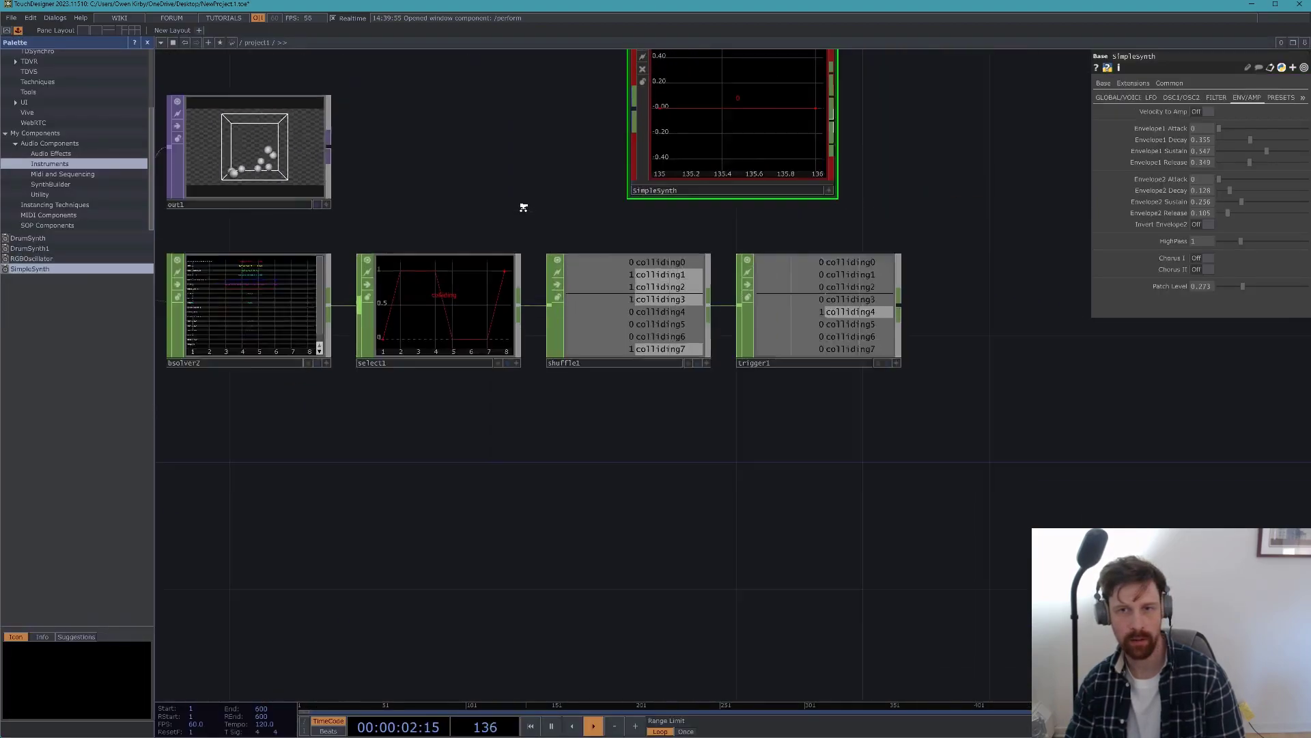
pyautogui.moveTo(598, 174); pyautogui.dragTo(738, 247)
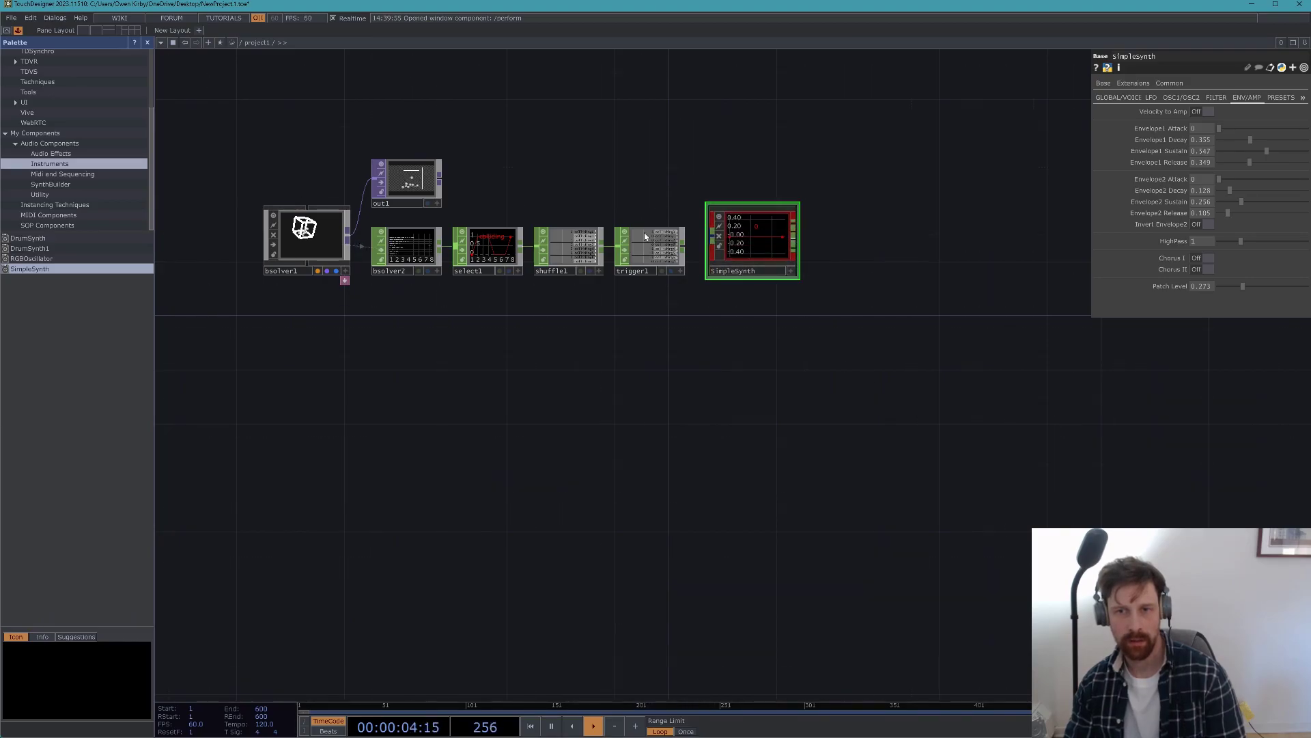
pyautogui.click(148, 42)
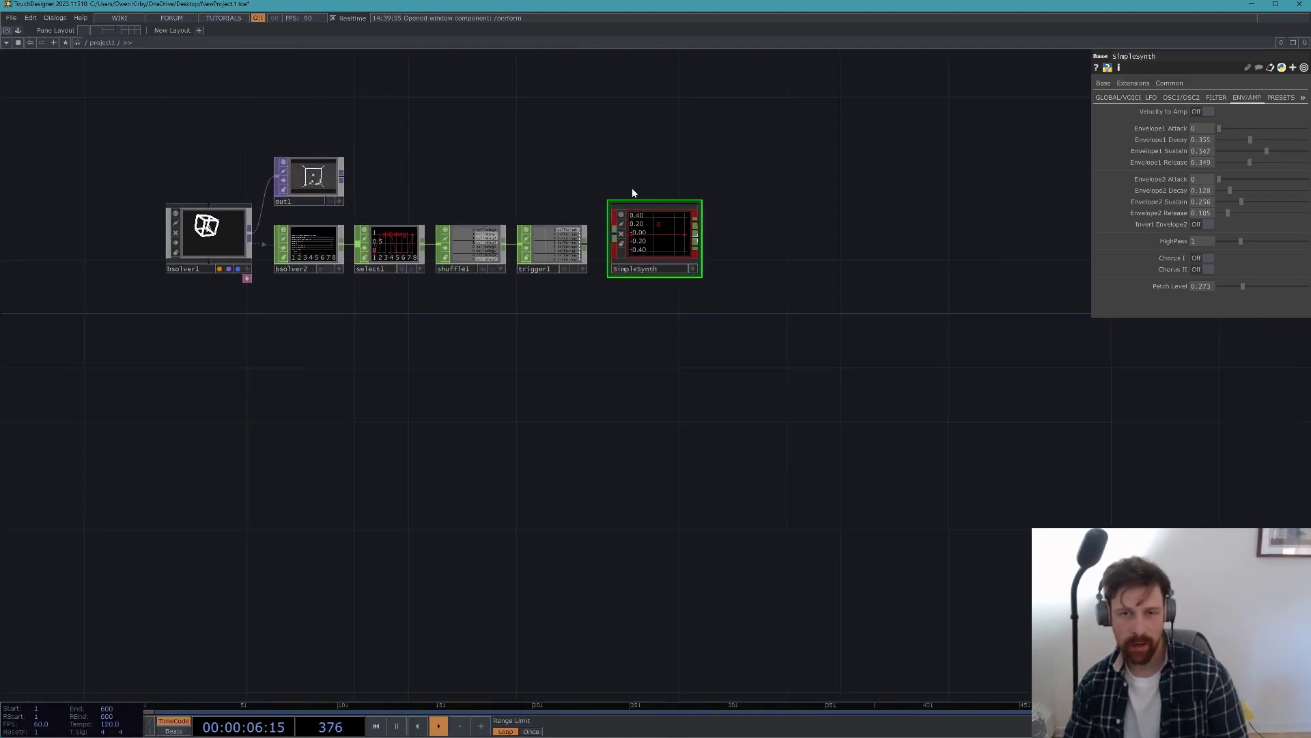
pyautogui.scroll(3, 630, 193)
pyautogui.scroll(-2, 632, 190)
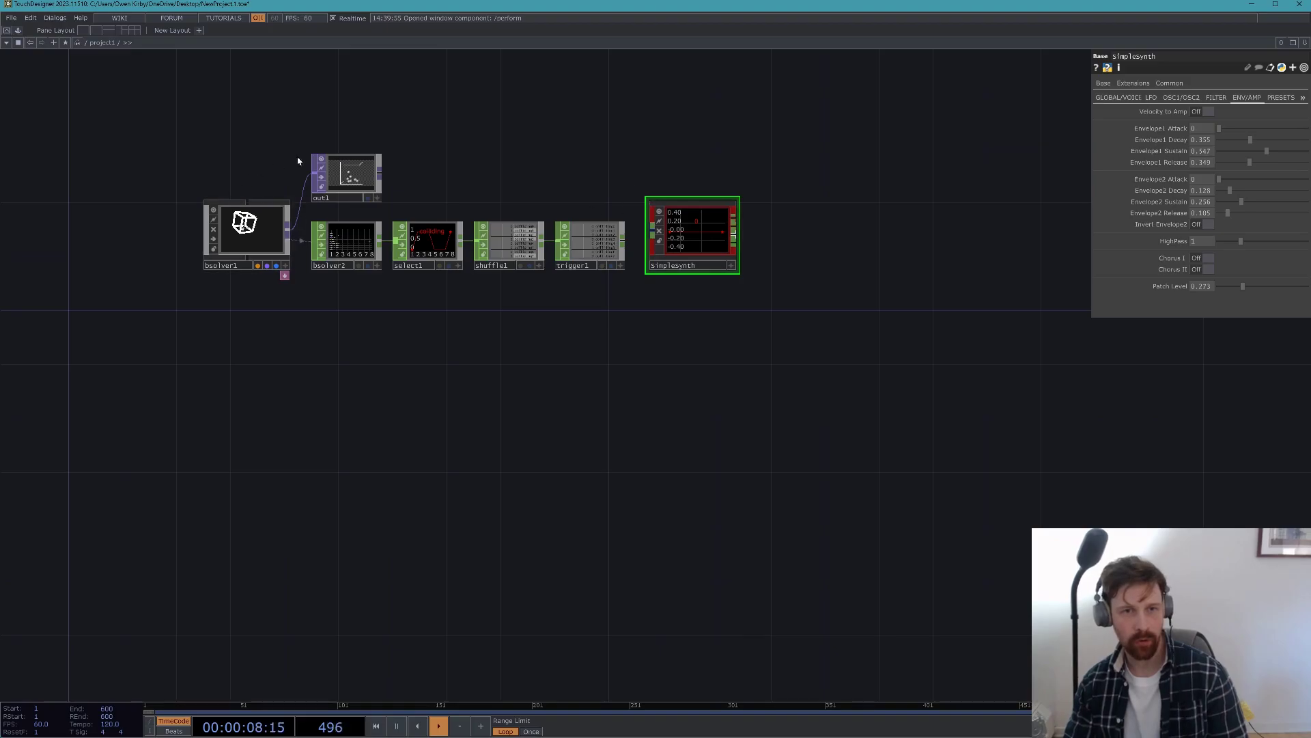
pyautogui.scroll(5, 301, 162)
pyautogui.scroll(-4, 325, 173)
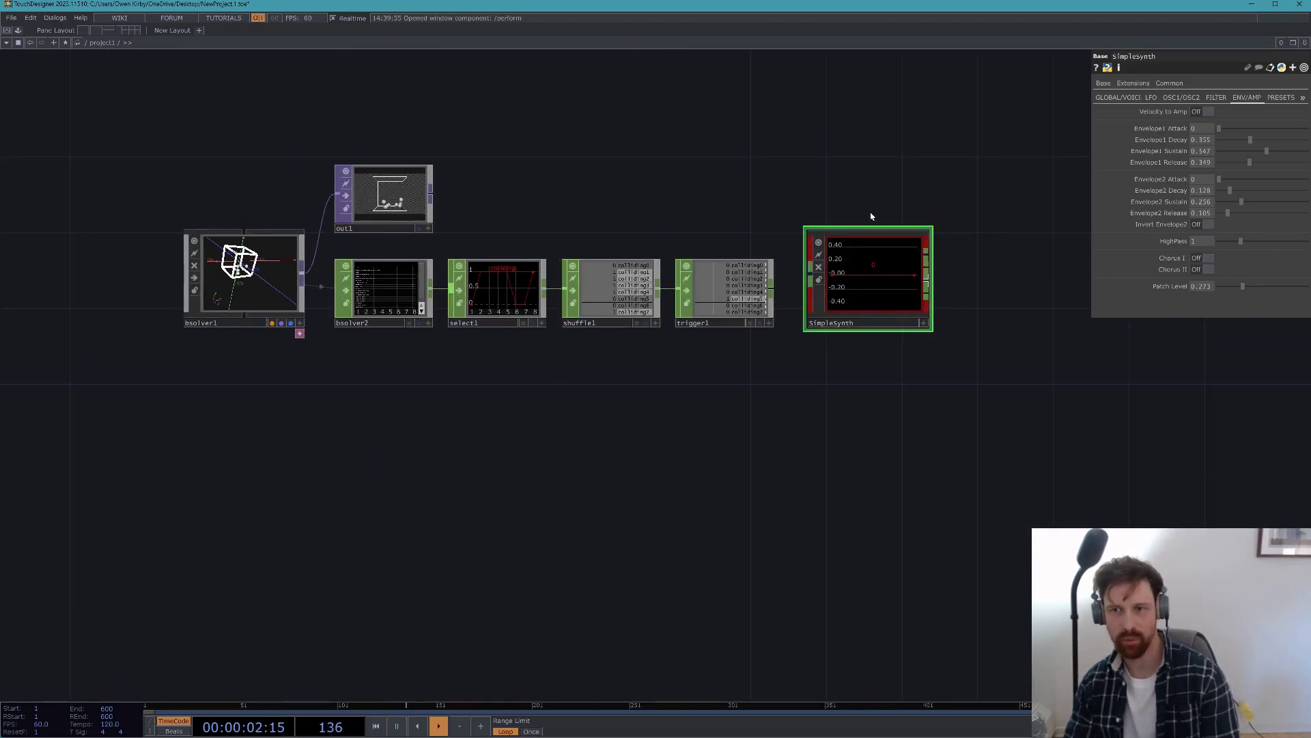
pyautogui.moveTo(681, 226); pyautogui.dragTo(574, 222)
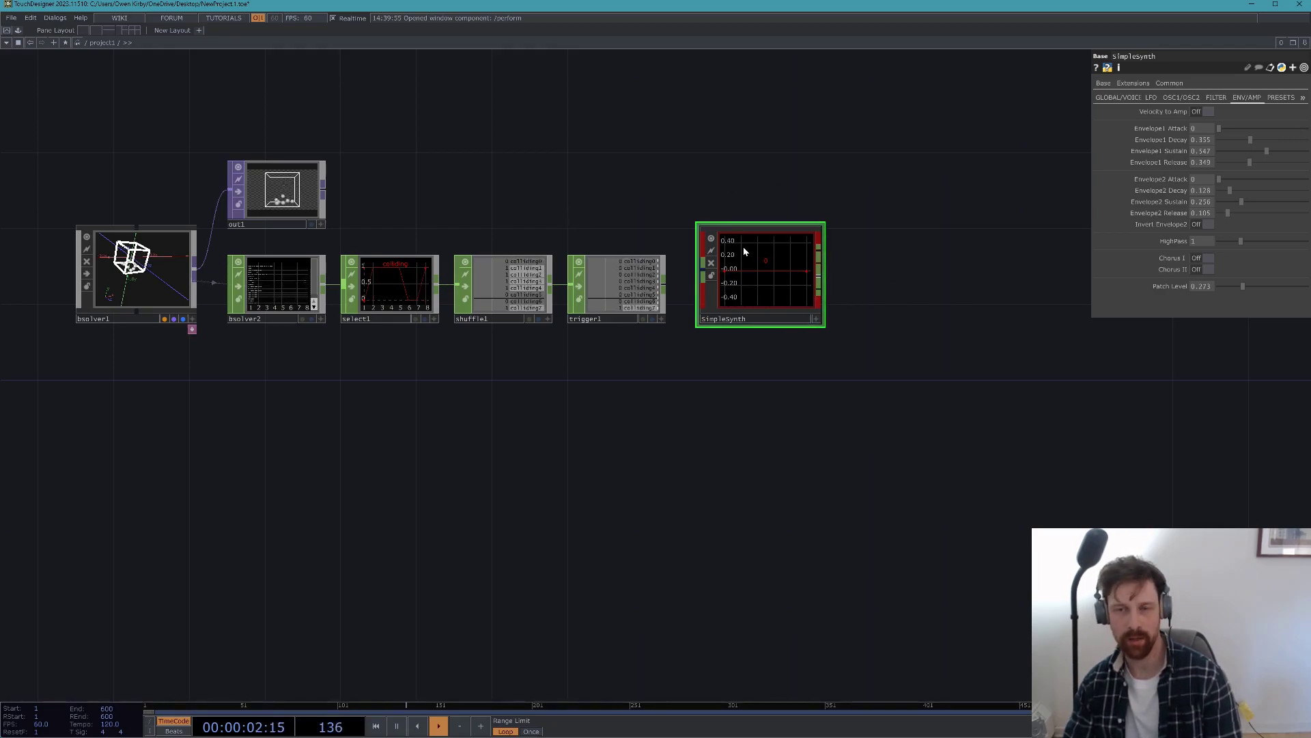
pyautogui.moveTo(730, 183); pyautogui.dragTo(699, 209)
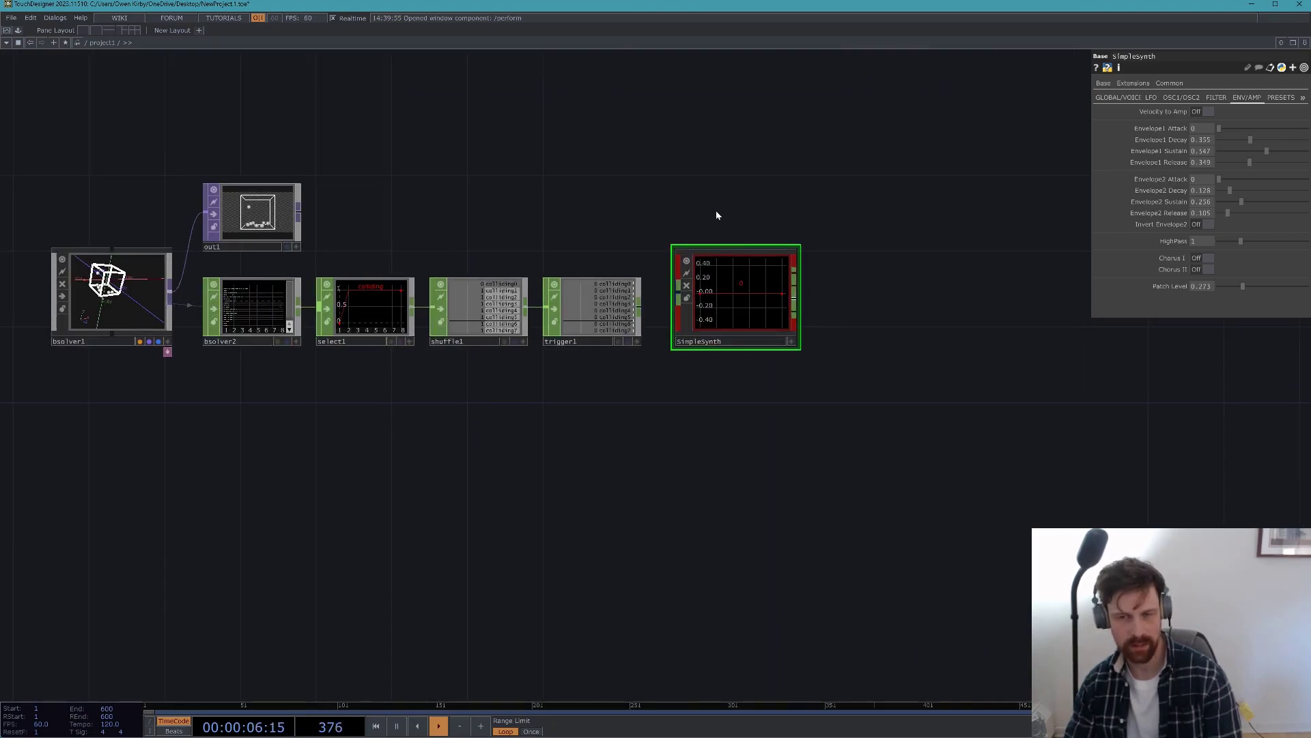
# - Move the SimpleSynth component farther from the Trigger CHOP to leave room for another operator between them
pyautogui.moveTo(736, 294); pyautogui.dragTo(774, 293)
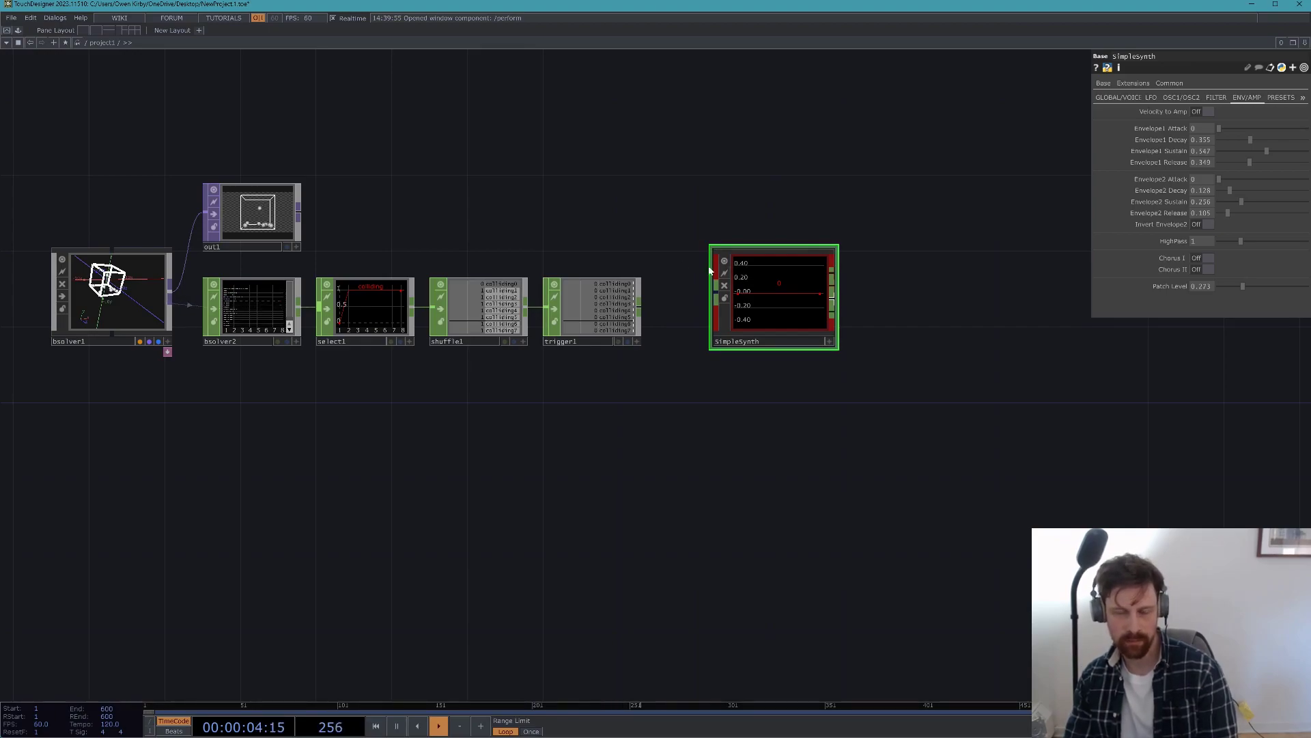
pyautogui.moveTo(602, 234); pyautogui.dragTo(635, 225)
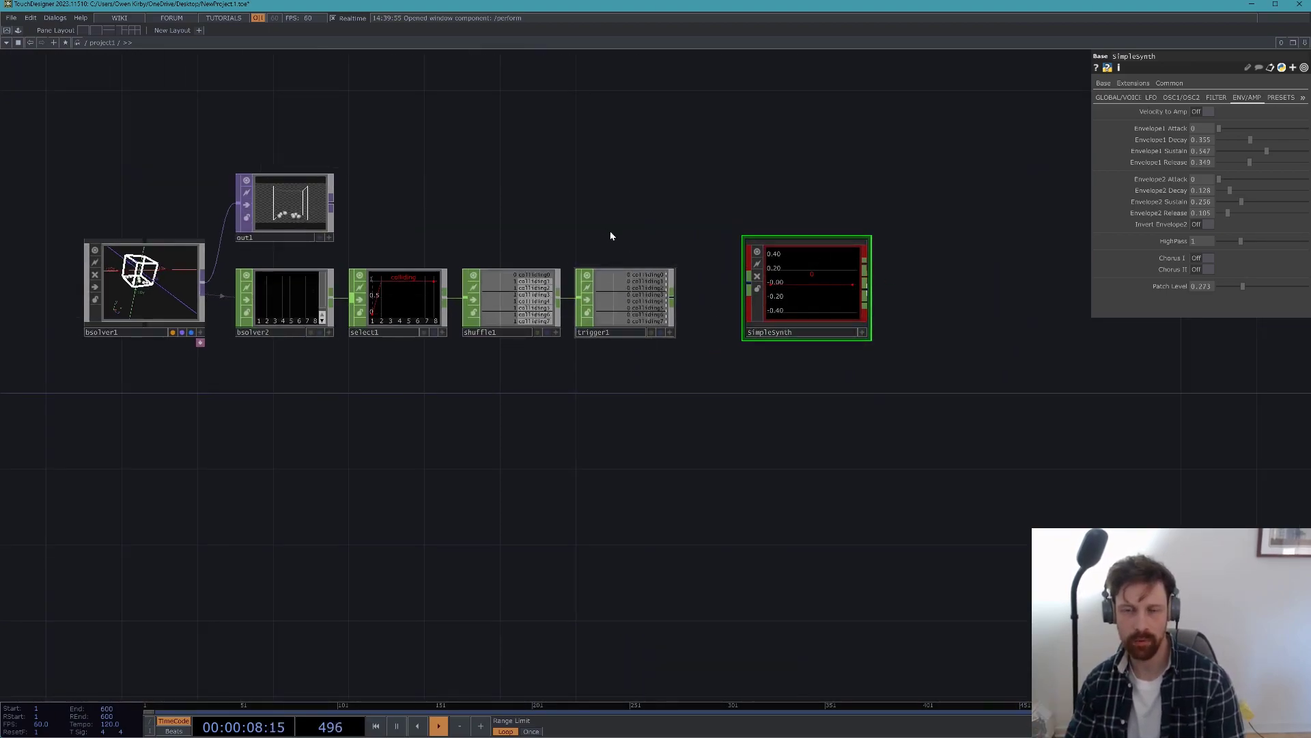
pyautogui.hscroll(-4, 620, 244)
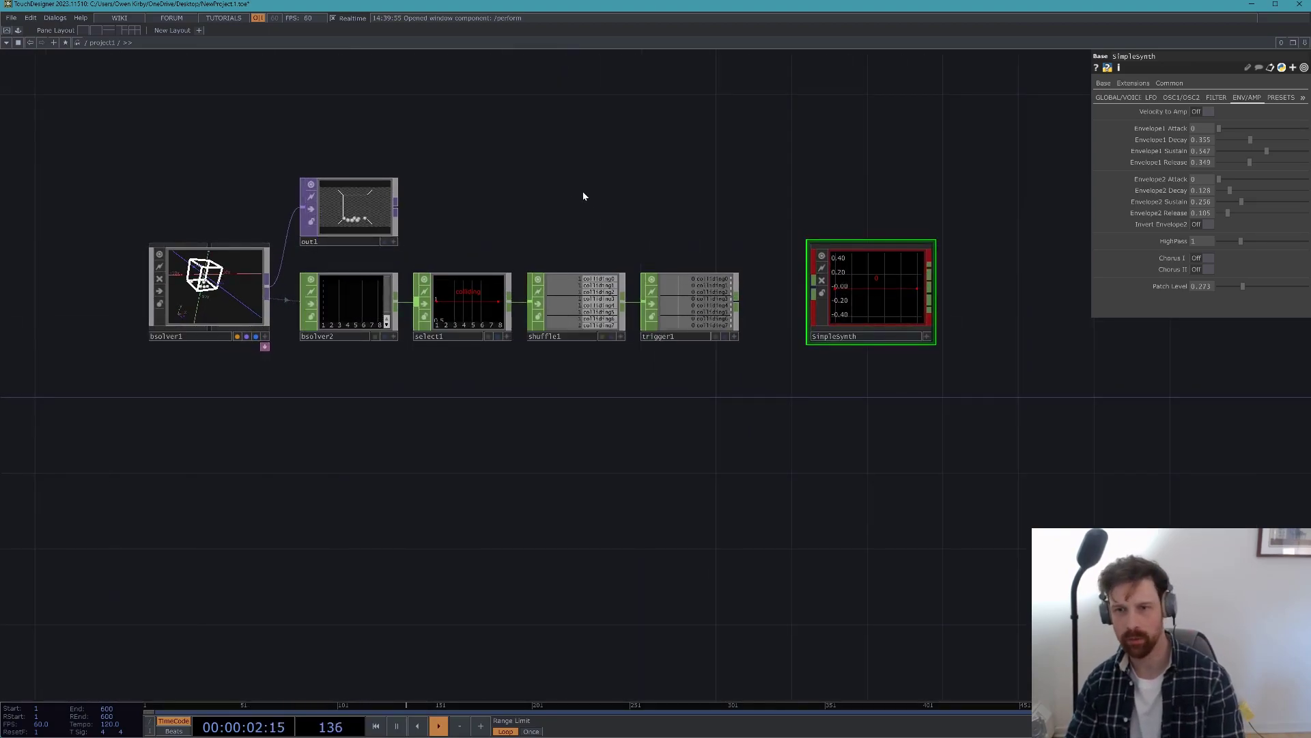
pyautogui.hscroll(3, 546, 200)
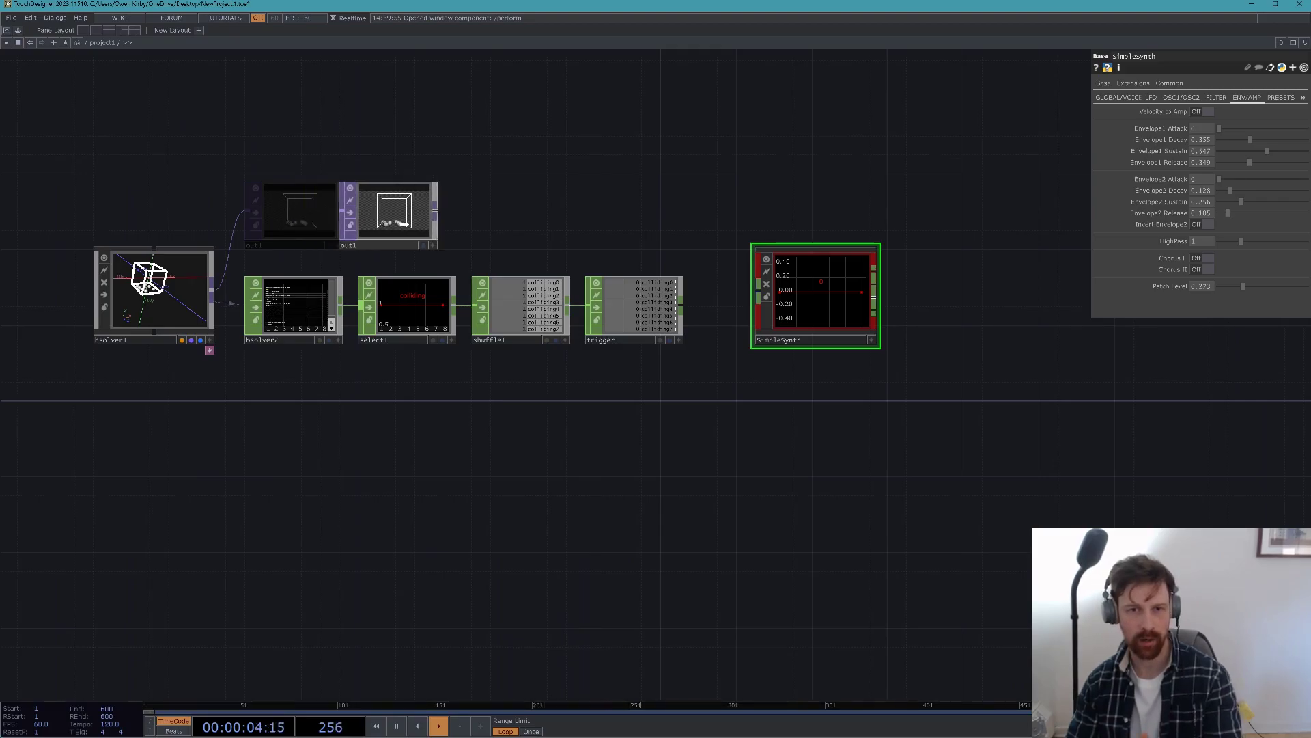
pyautogui.hscroll(4, 660, 266)
pyautogui.scroll(3, 660, 267)
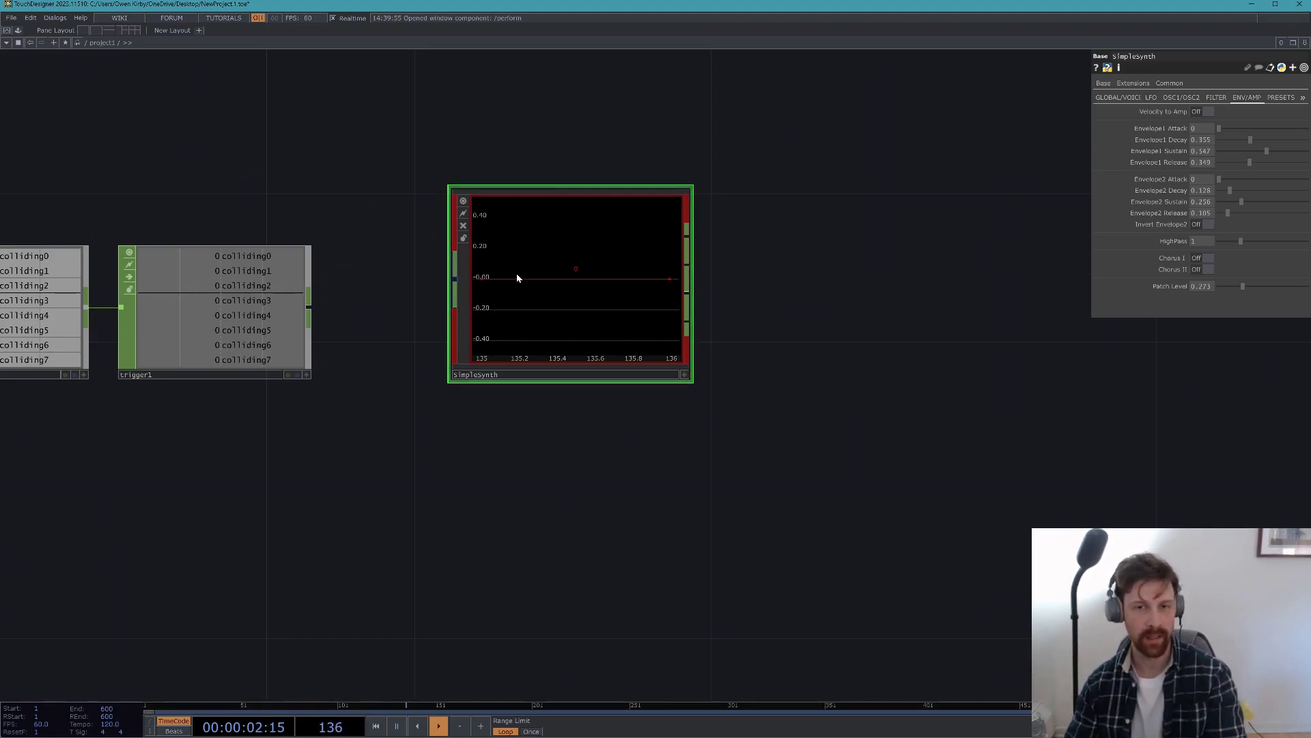
pyautogui.moveTo(572, 290); pyautogui.dragTo(652, 278)
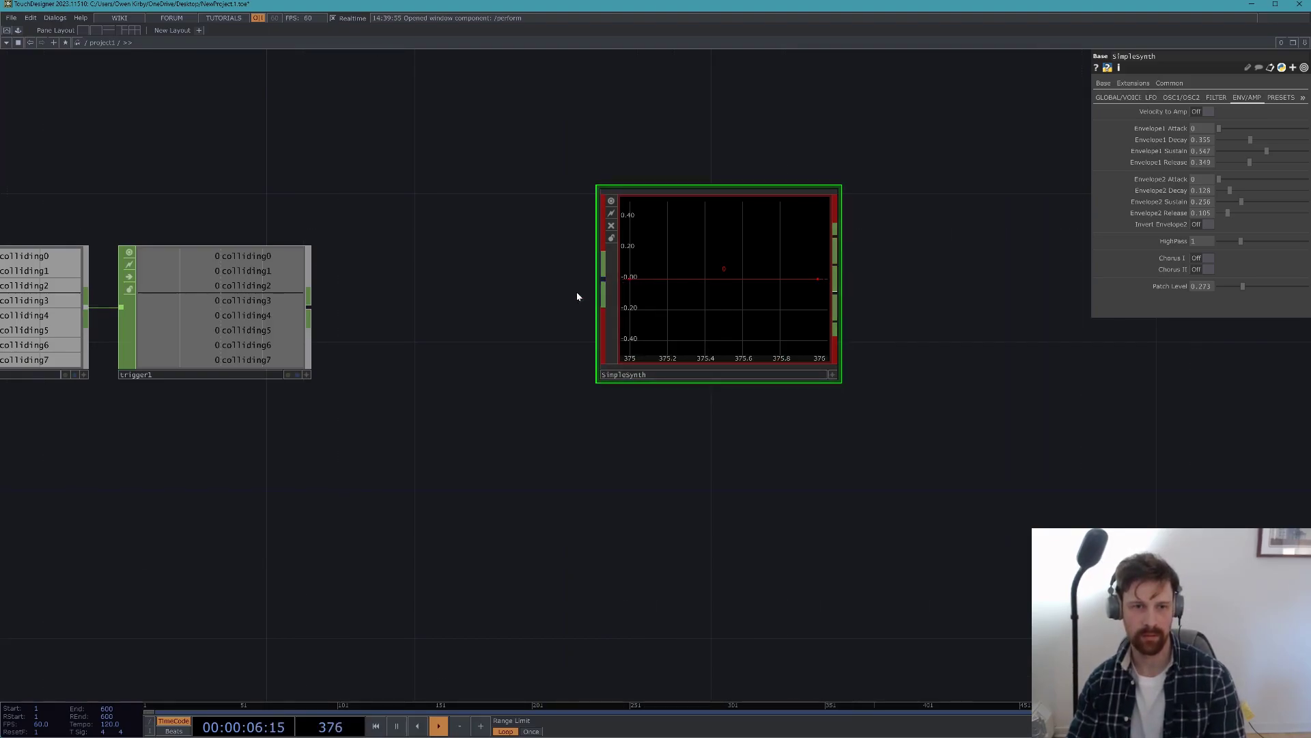
# - Add a Rename CHOP after the Trigger CHOP and rename all channels (*) to ch1n[34-127:7]
pyautogui.scroll(-4, 389, 363)
pyautogui.scroll(3, 321, 345)
pyautogui.click(332, 339)
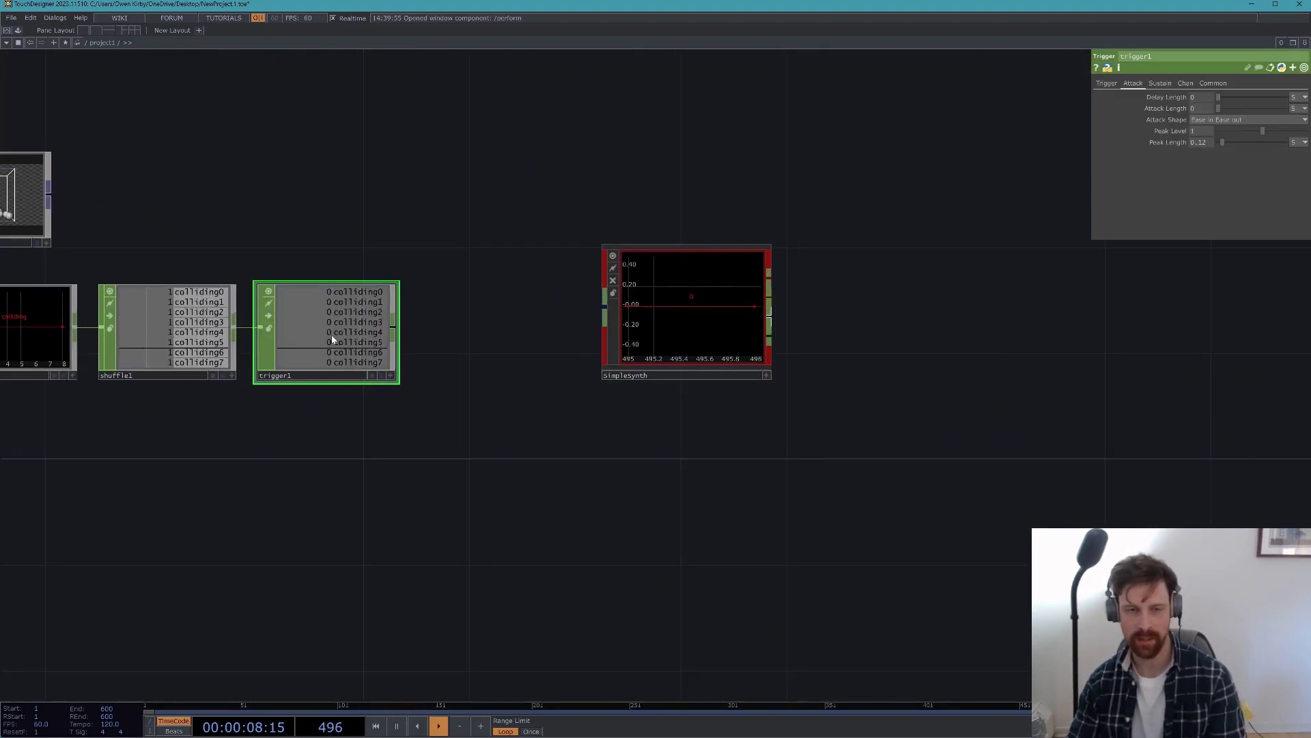
pyautogui.moveTo(285, 246); pyautogui.dragTo(329, 240)
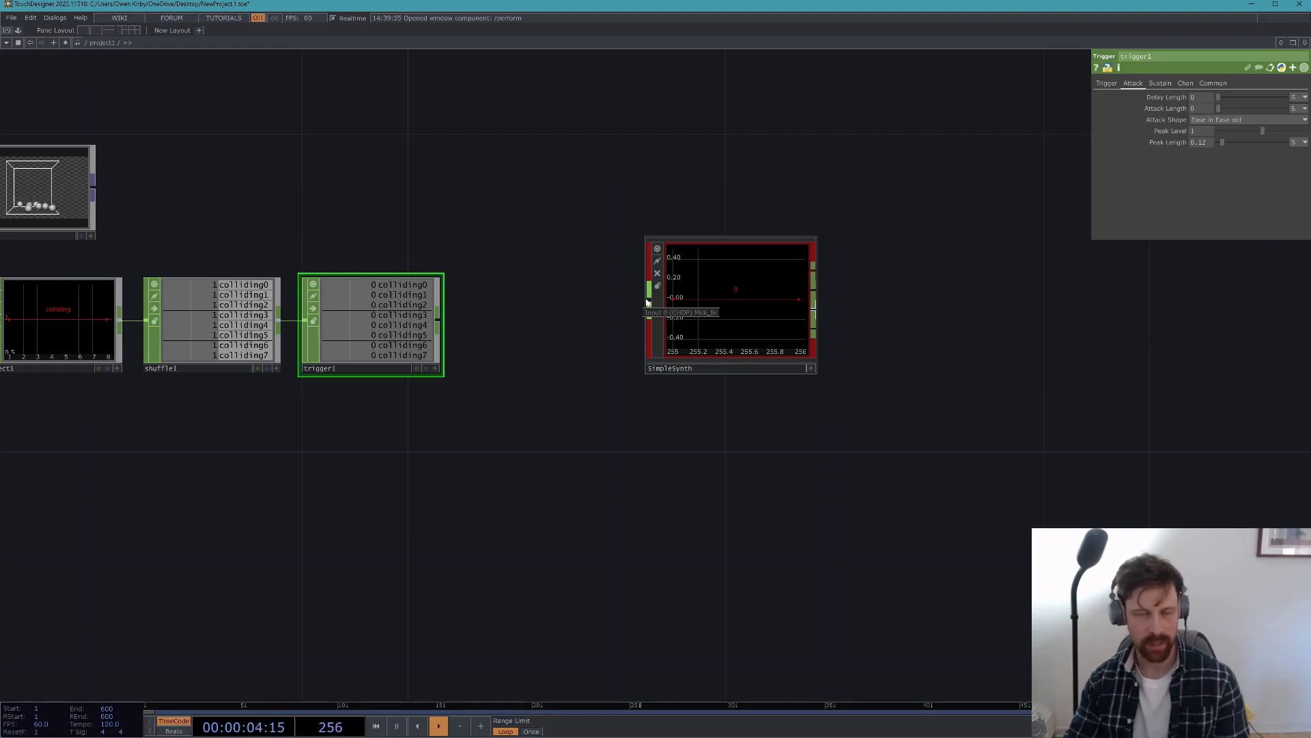
pyautogui.rightClick(438, 323)
pyautogui.write('rename')
pyautogui.click(537, 260)
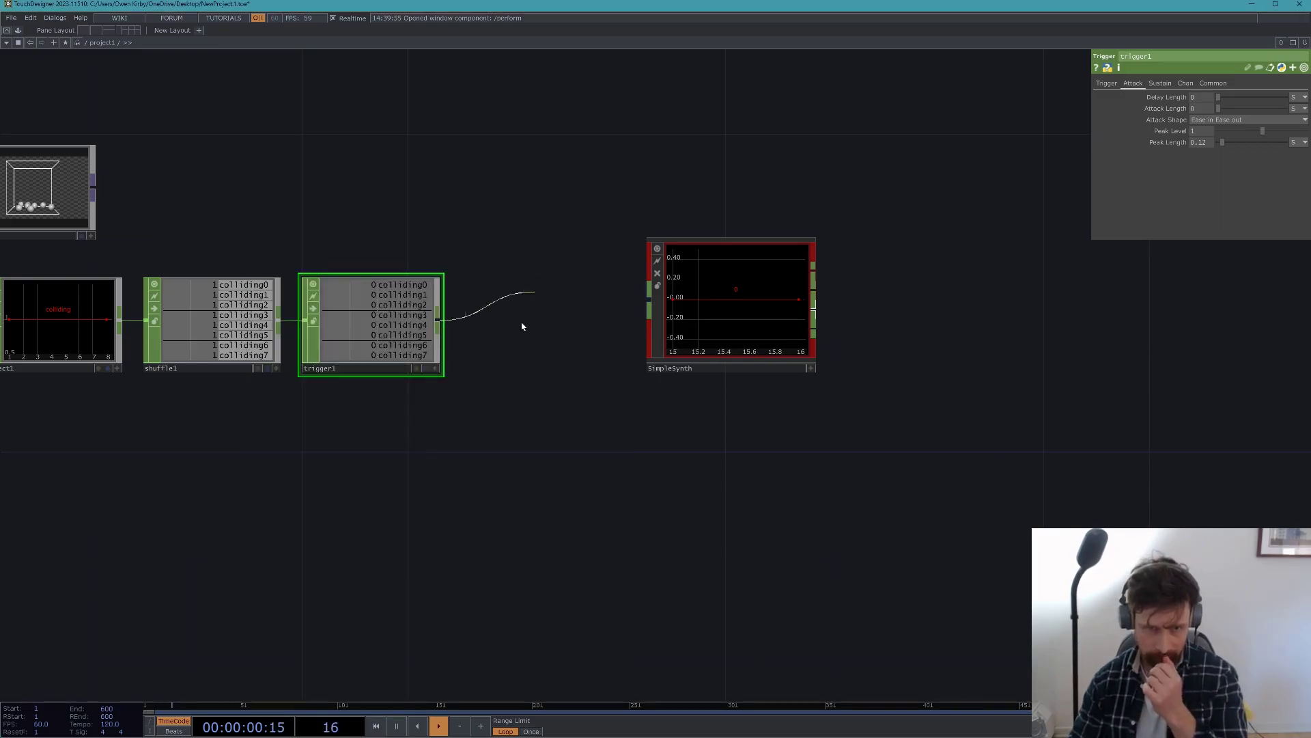
pyautogui.click(540, 327)
pyautogui.moveTo(575, 194); pyautogui.dragTo(641, 186)
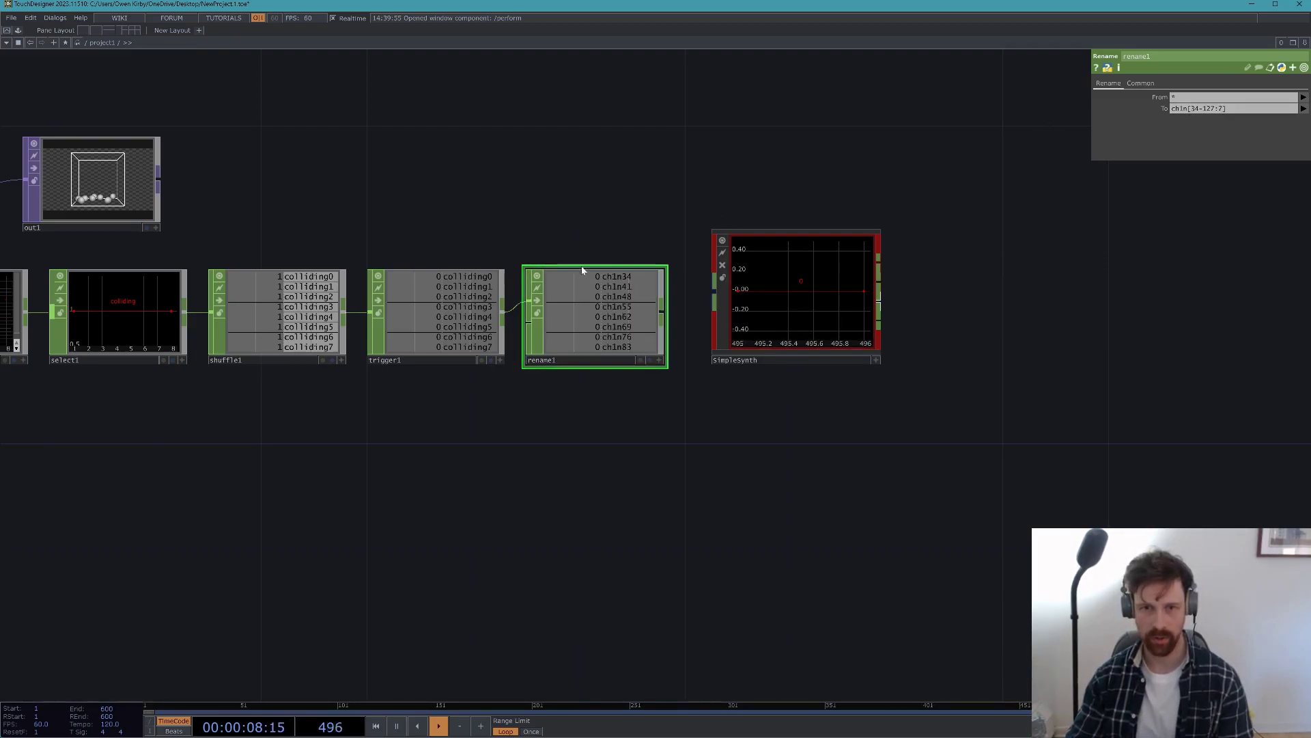
# - Connect the Rename CHOP to the SimpleSynth's input and set the synth's voice mode to Quad
pyautogui.scroll(3, 612, 294)
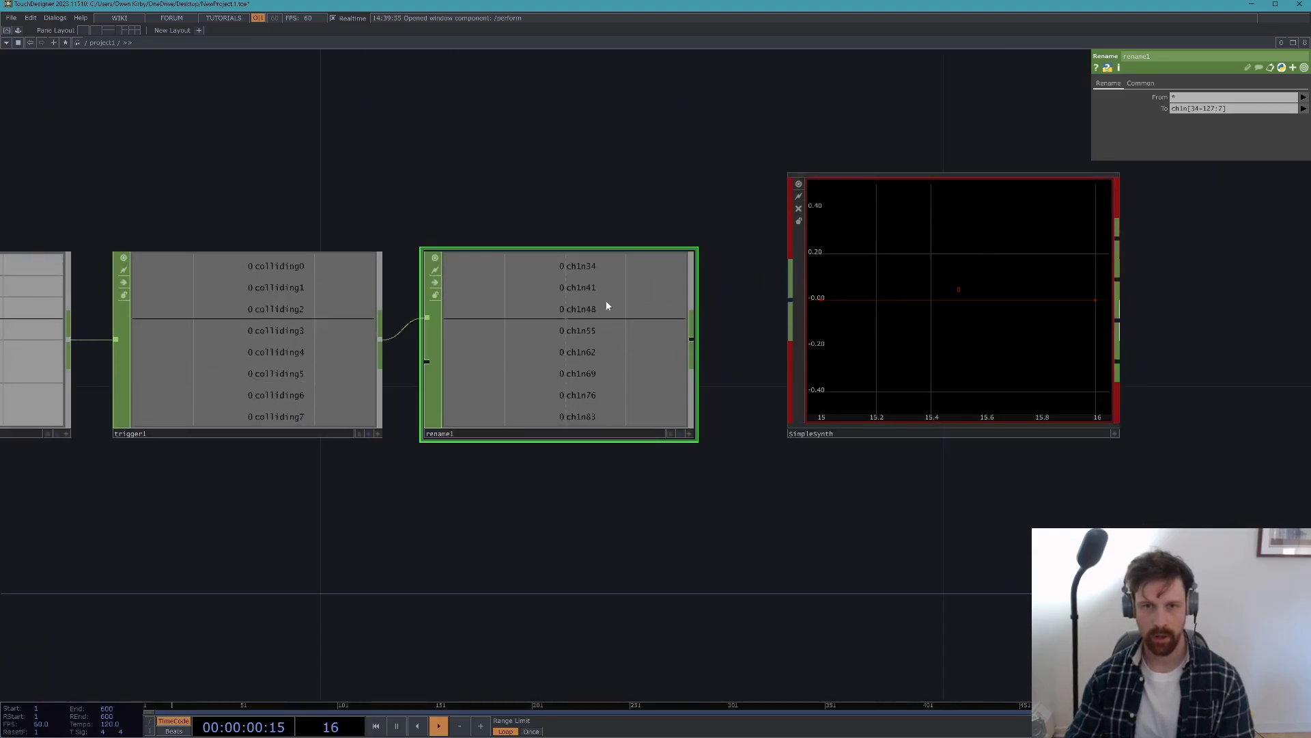
pyautogui.click(902, 307)
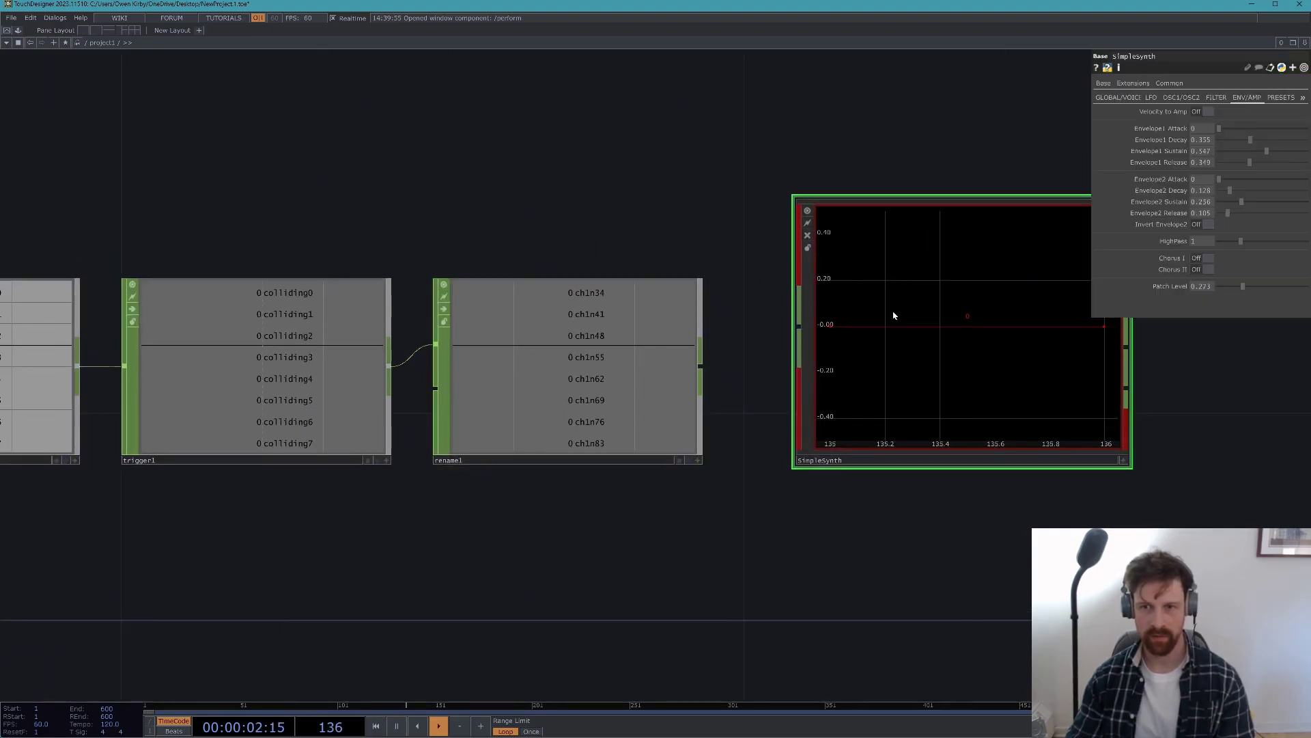
pyautogui.click(1100, 100)
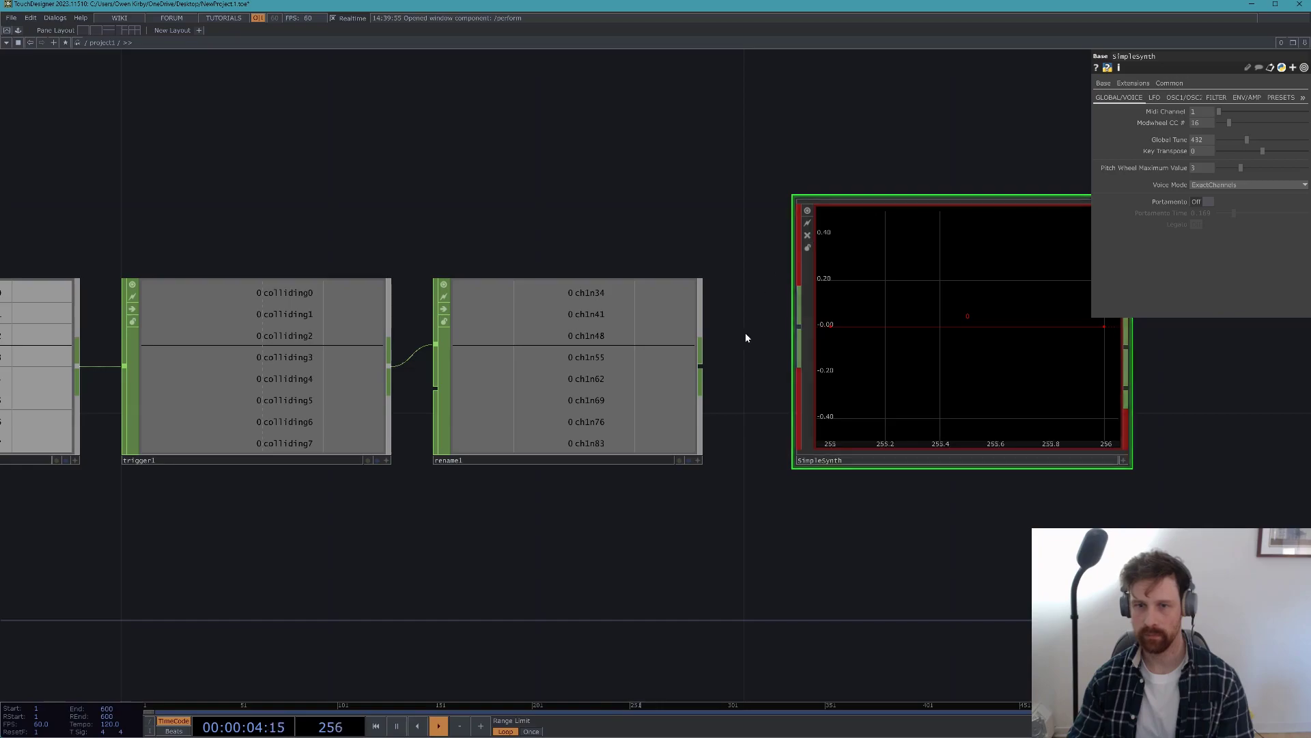
pyautogui.moveTo(700, 367); pyautogui.dragTo(798, 328)
pyautogui.moveTo(995, 188); pyautogui.dragTo(899, 194)
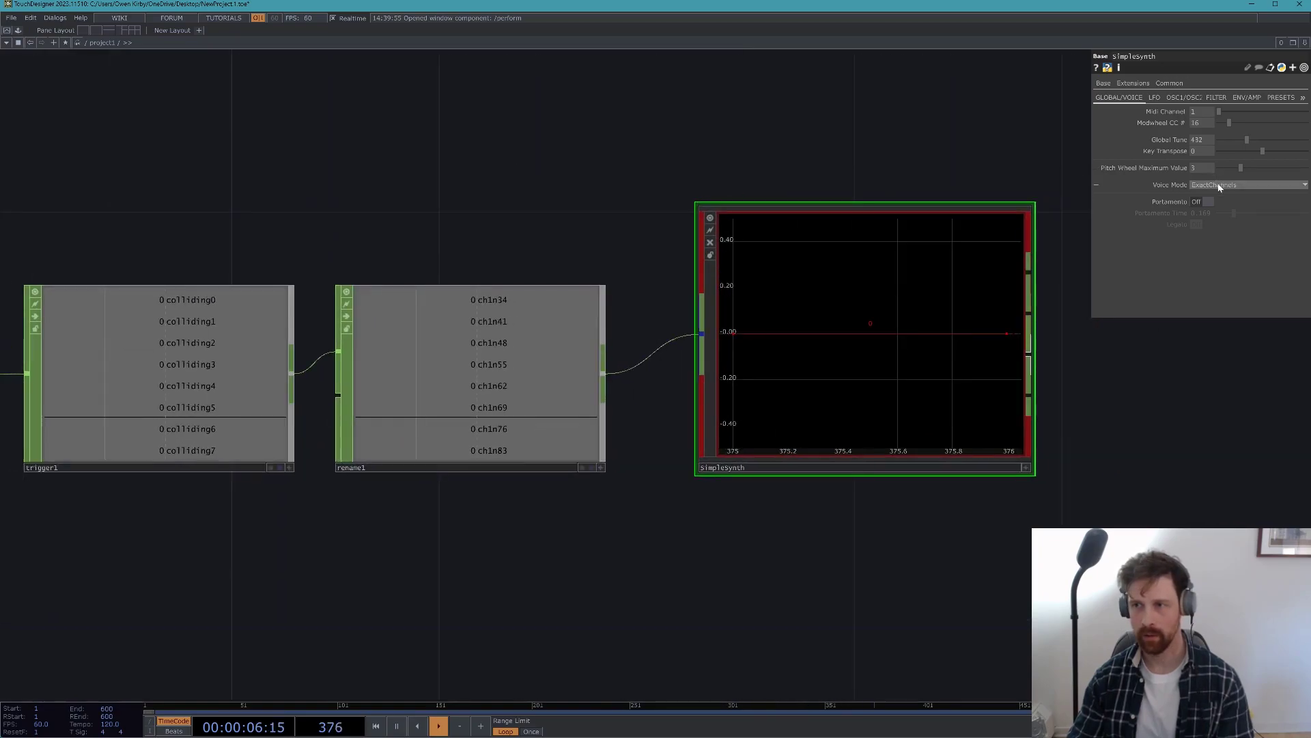
pyautogui.click(1216, 209)
pyautogui.scroll(-5, 635, 266)
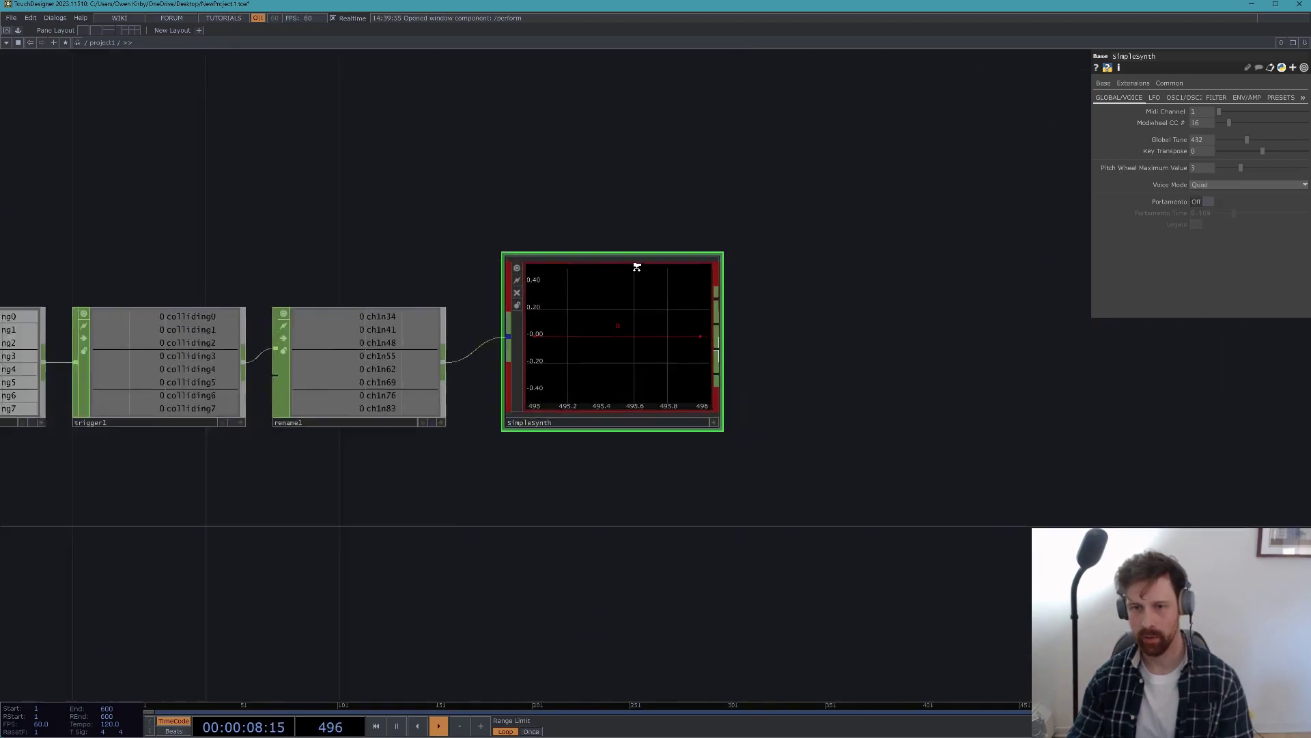
# - Reinitialize and start the Bullet Solver simulation, including its collision shapes
pyautogui.moveTo(202, 411); pyautogui.dragTo(356, 397)
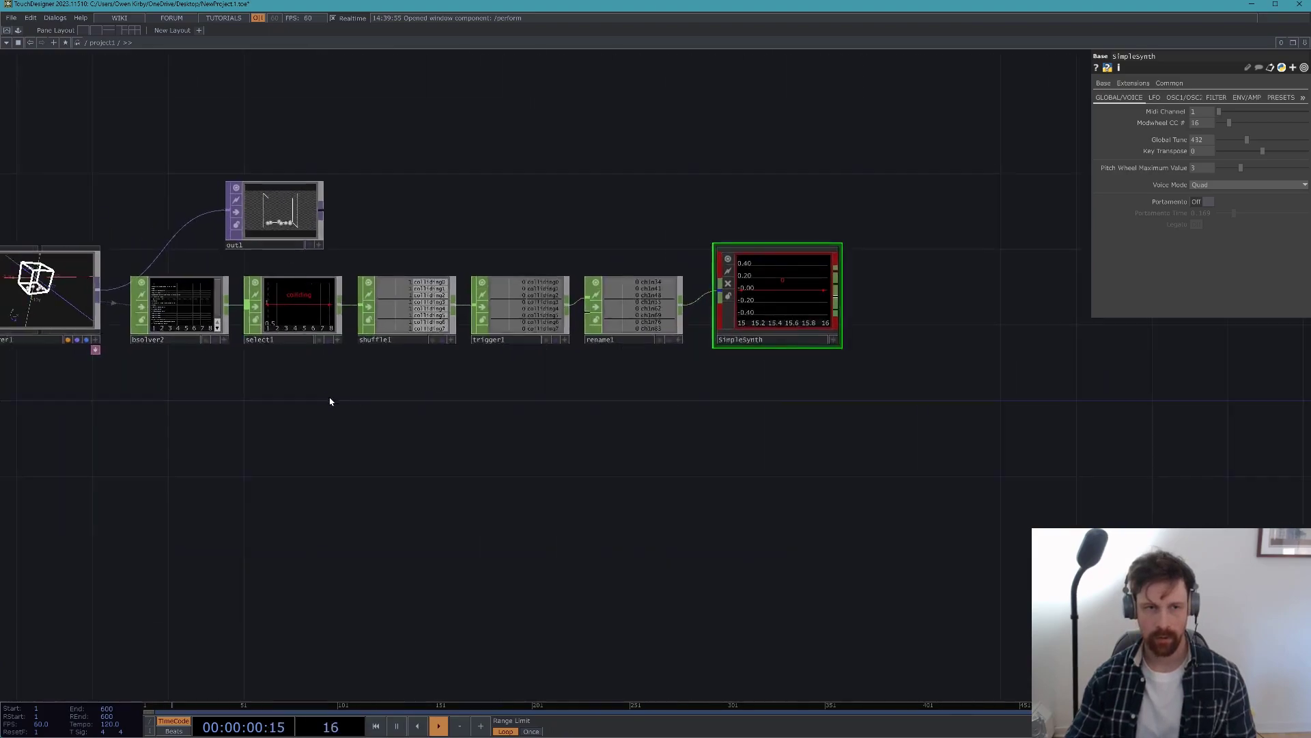
pyautogui.click(62, 298)
pyautogui.click(1204, 164)
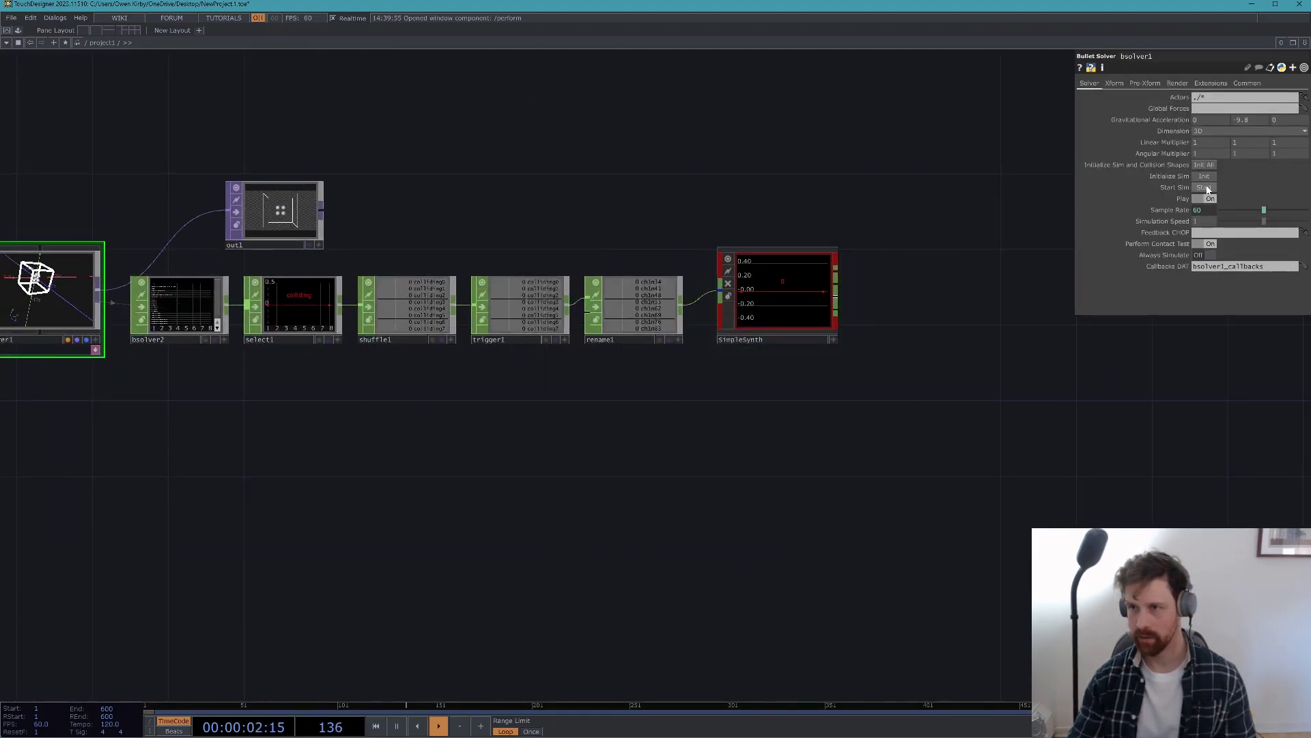
# - Add an Audio Device Out CHOP after the SimpleSynth and connect the synth's first output to it
pyautogui.scroll(3, 834, 278)
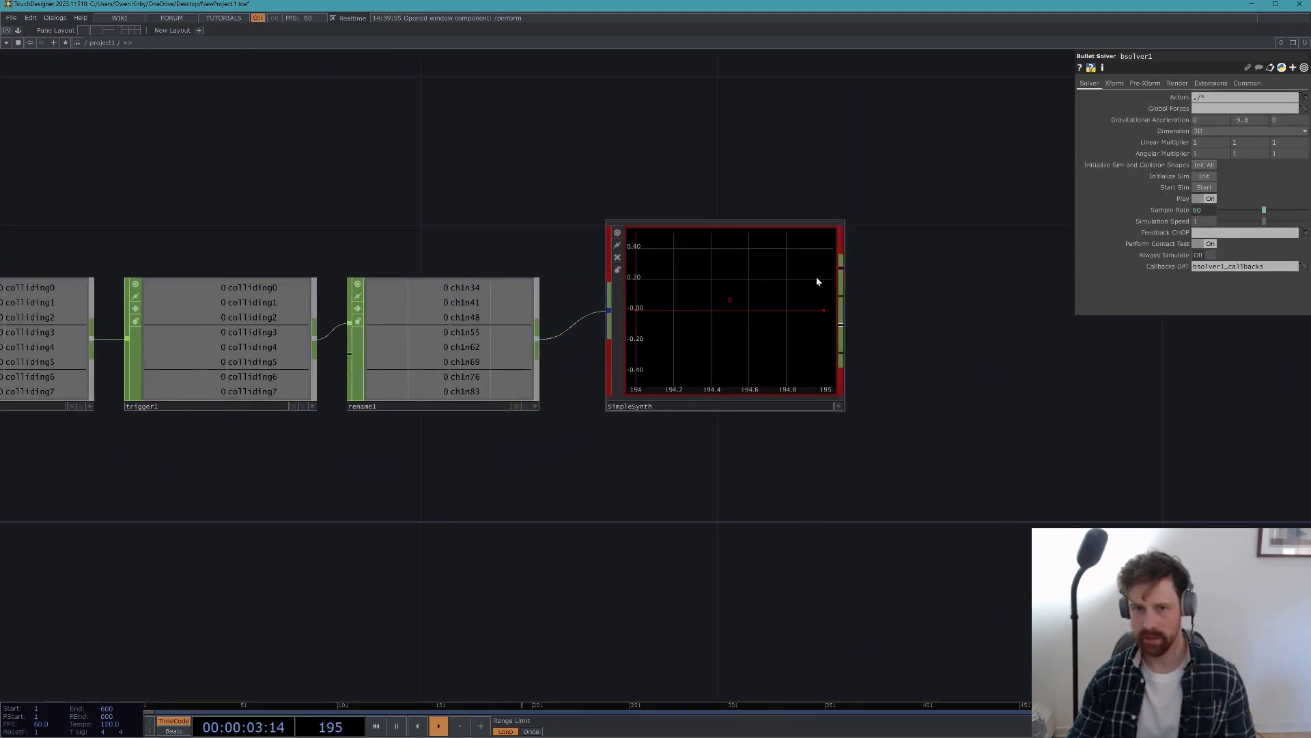
pyautogui.click(787, 305)
pyautogui.press('Tab')
pyautogui.write('audio')
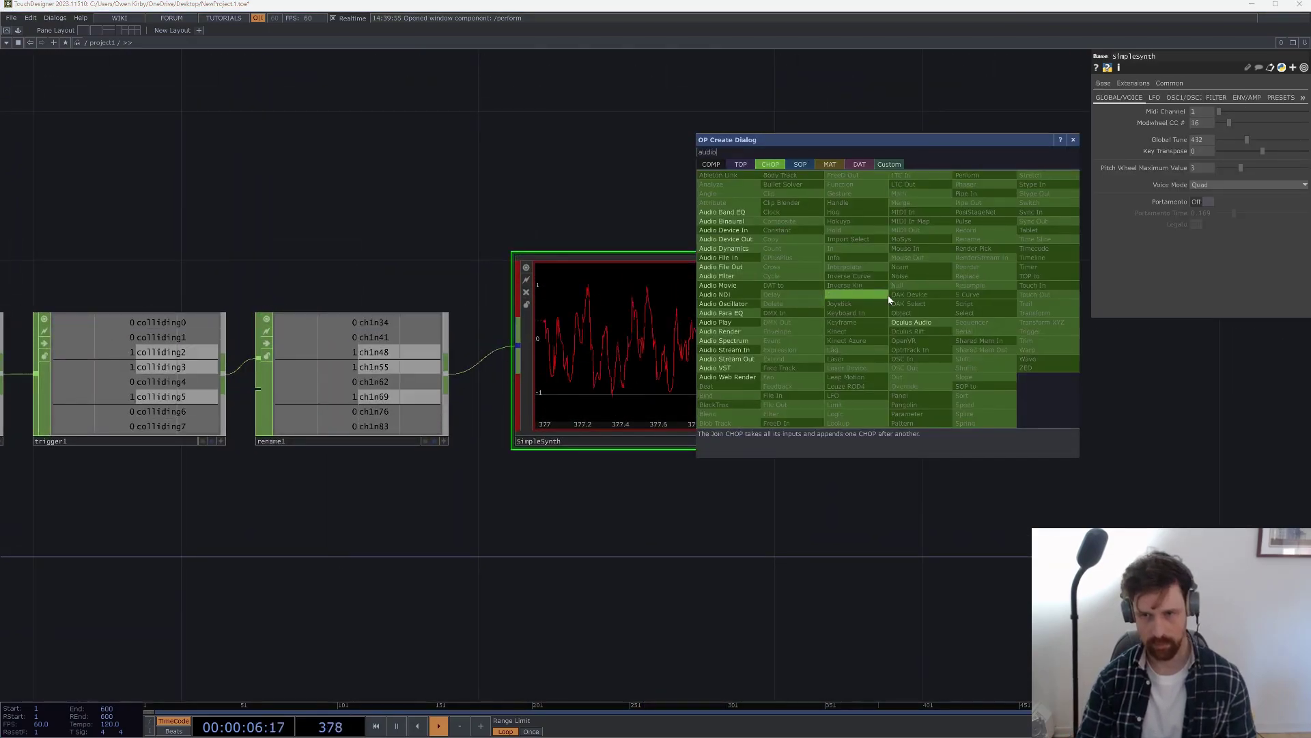
pyautogui.click(728, 239)
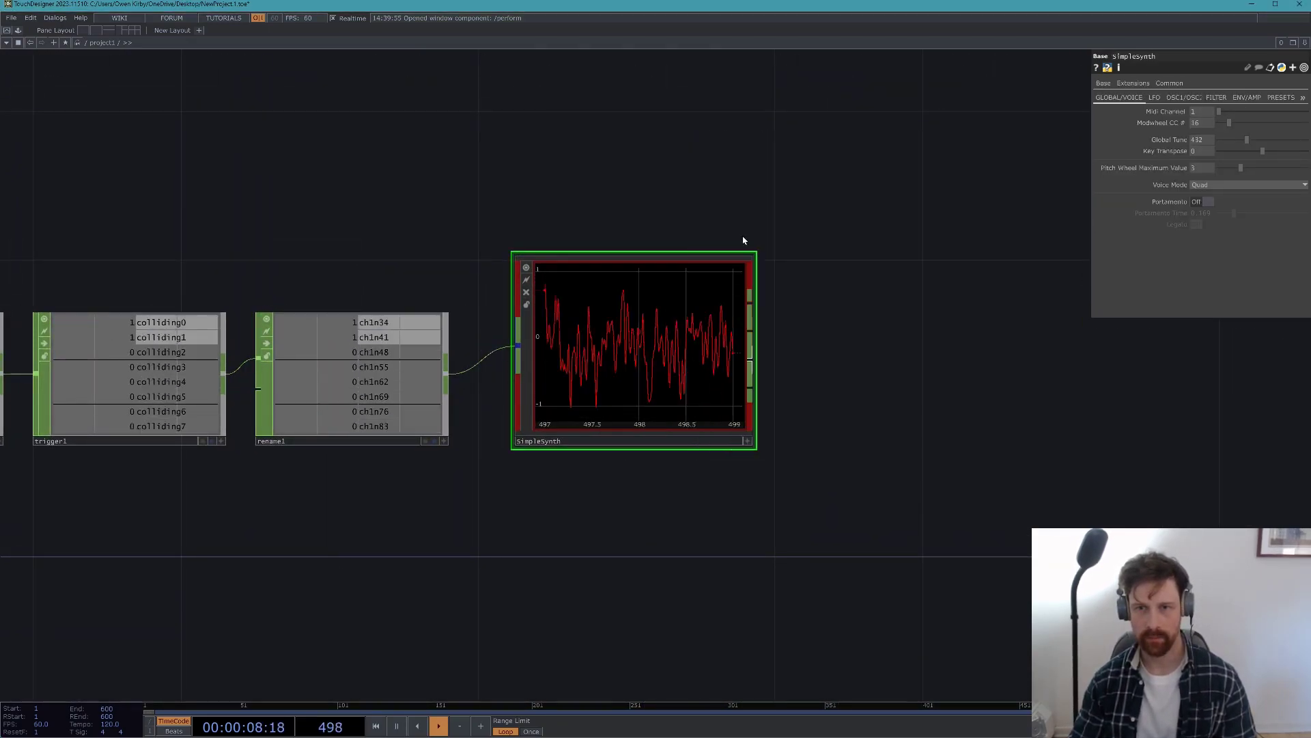
pyautogui.click(940, 340)
pyautogui.moveTo(750, 302); pyautogui.dragTo(879, 327)
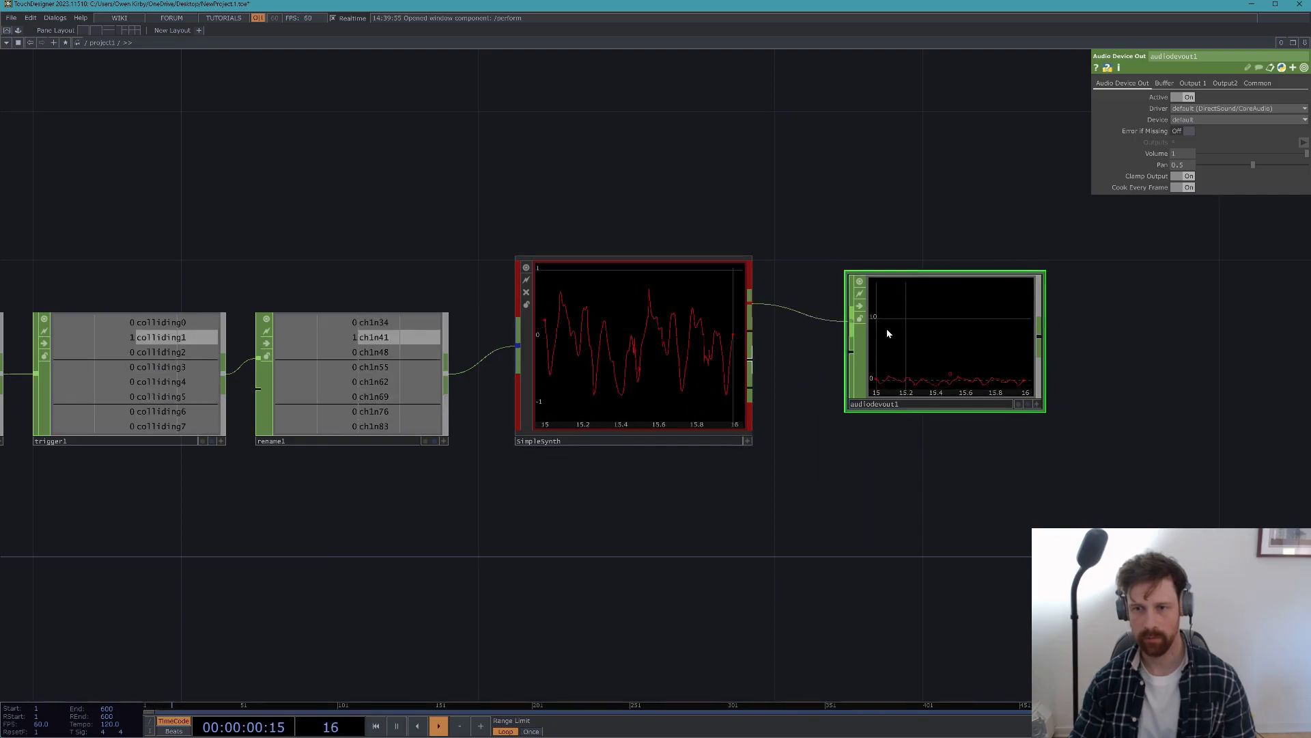
# - Lower the SimpleSynth's patch level to 0.14 in its envelope and amp parameters
pyautogui.click(697, 308)
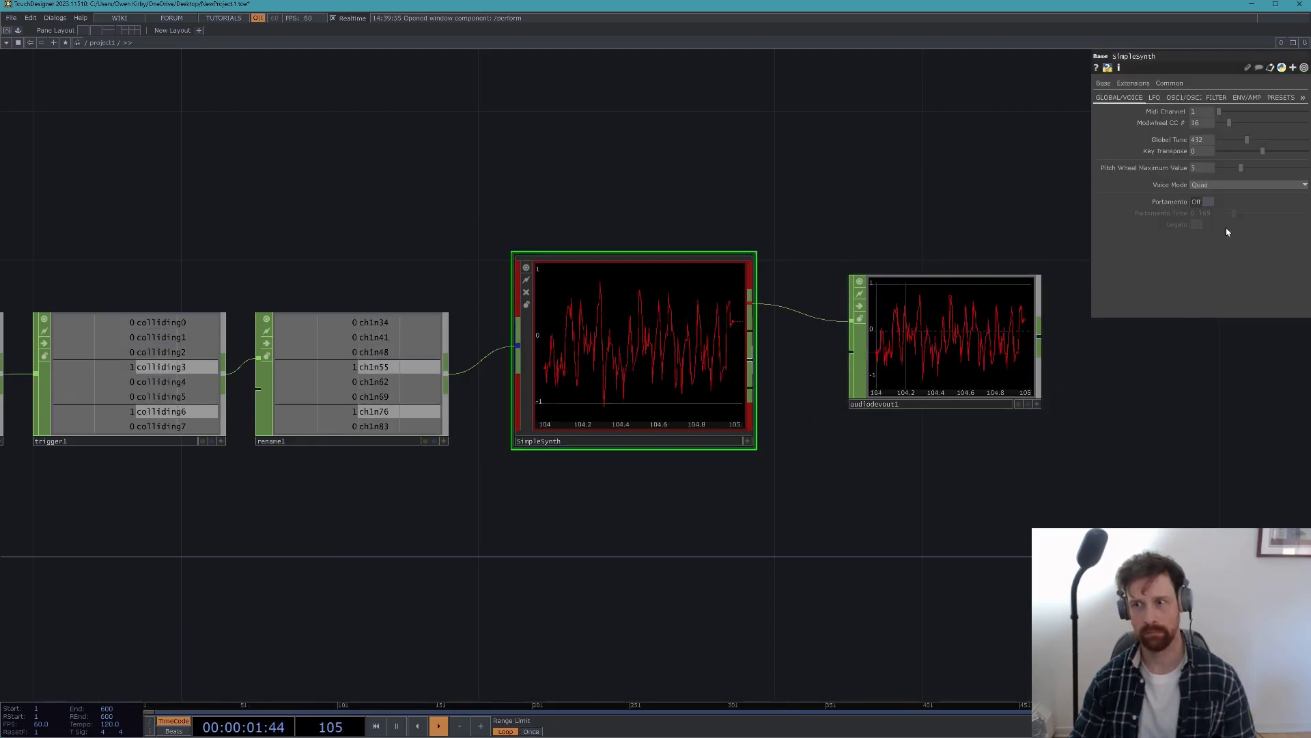
pyautogui.click(1246, 97)
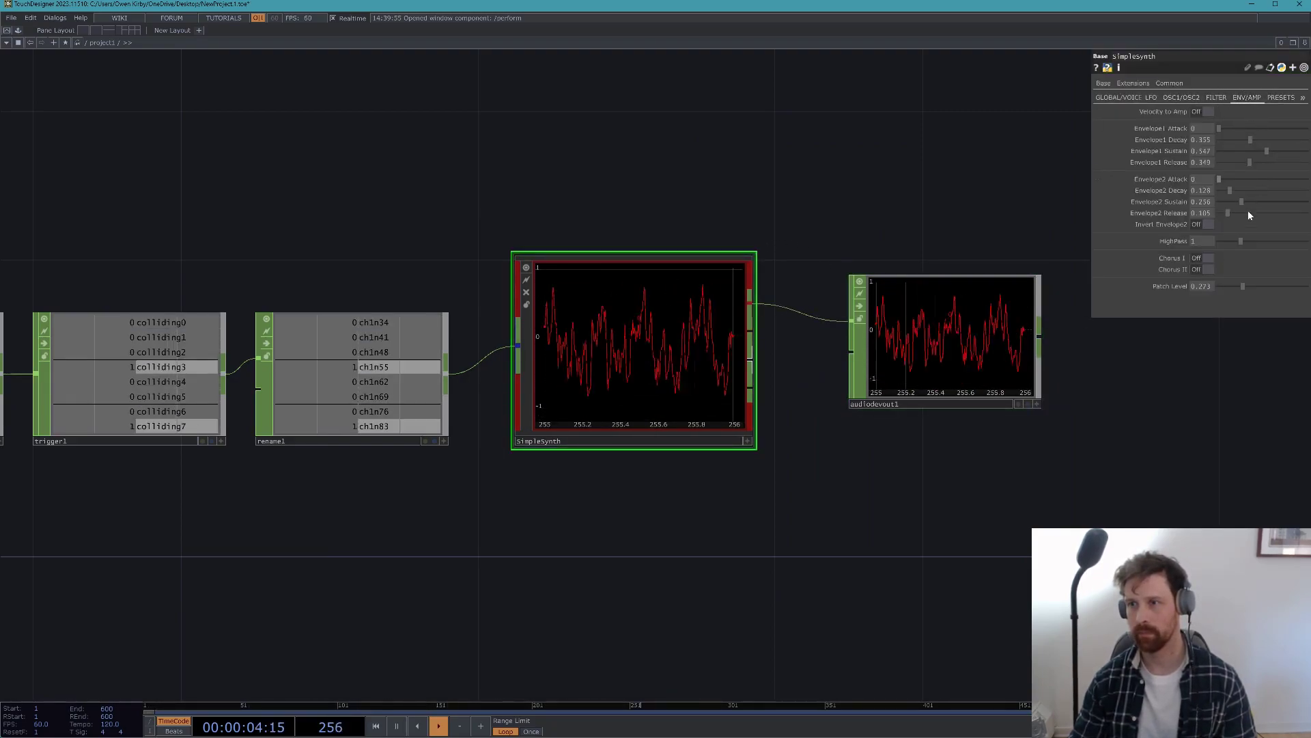
pyautogui.moveTo(1235, 286); pyautogui.dragTo(1232, 286)
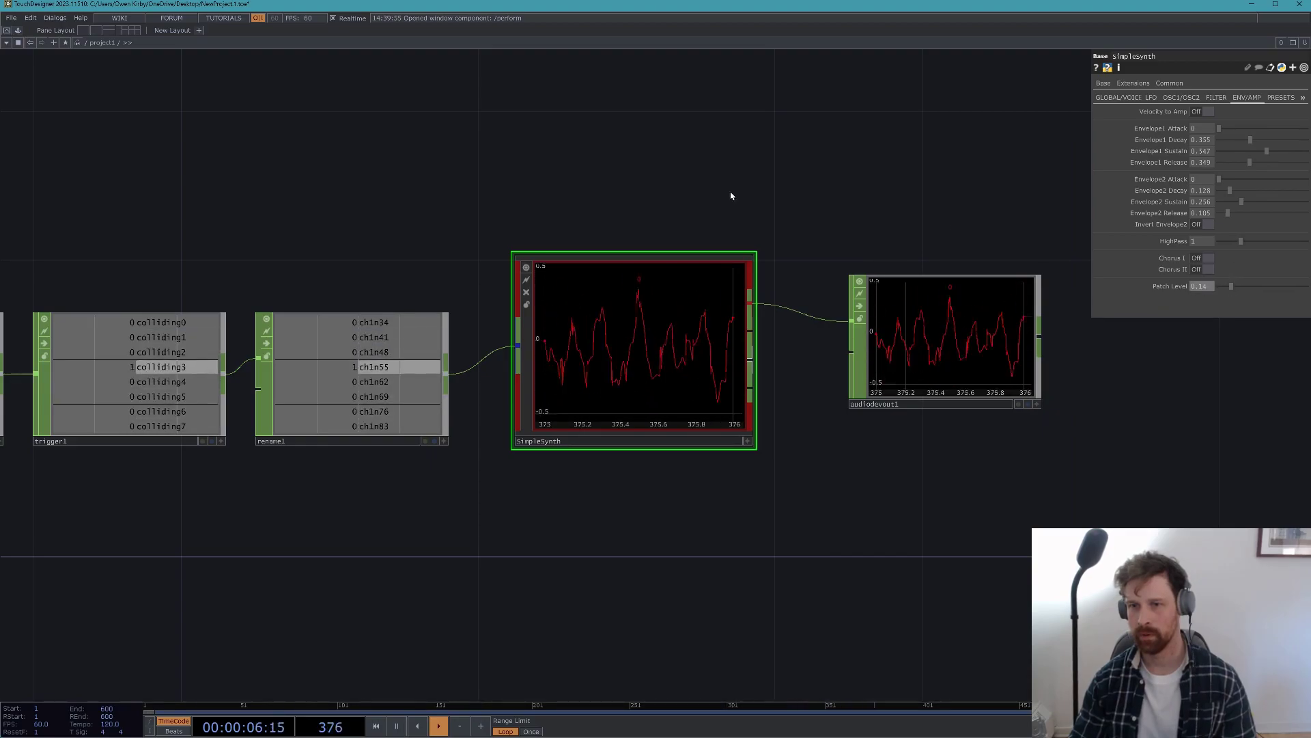
# - Slow the Bullet Solver's simulation speed to about 0.36 and check the bouncing spheres in the rendered output
pyautogui.press('h')
pyautogui.scroll(-5, 923, 329)
pyautogui.scroll(4, 680, 350)
pyautogui.click(345, 331)
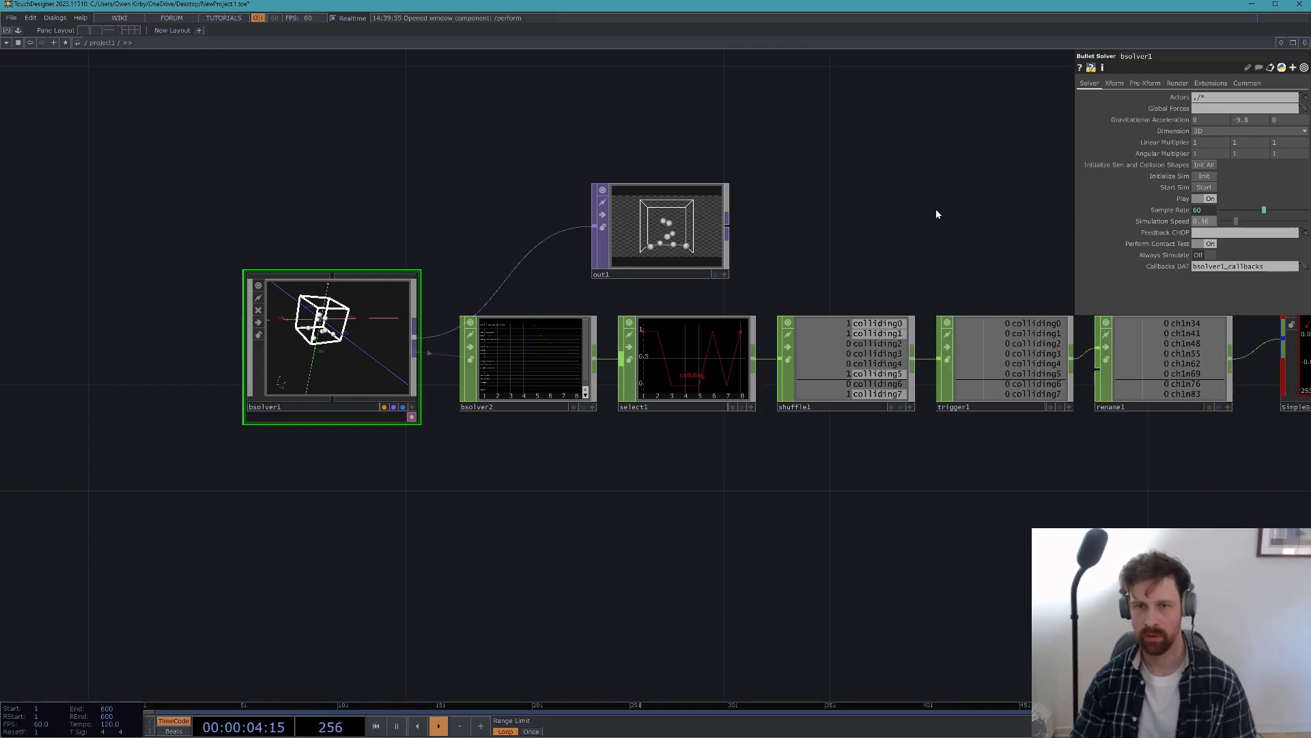
pyautogui.scroll(5, 614, 219)
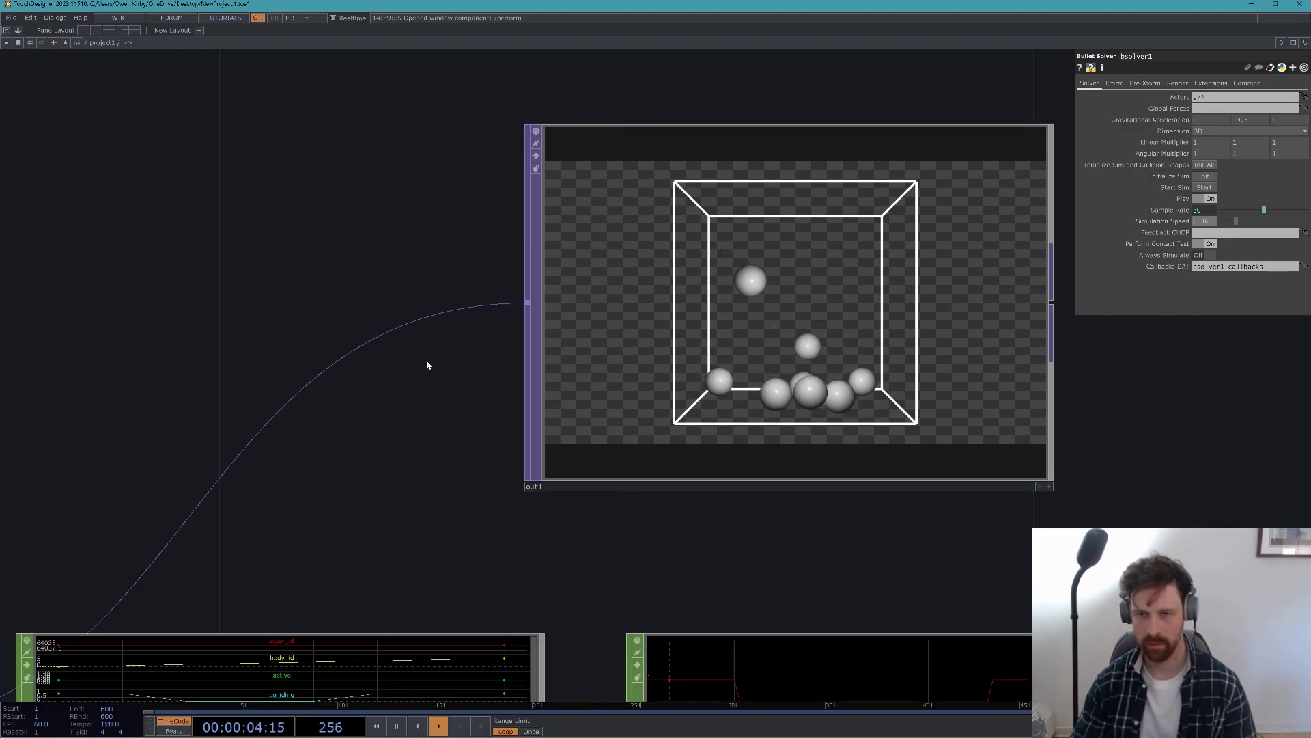
pyautogui.scroll(-5, 313, 381)
pyautogui.scroll(-5, 313, 381)
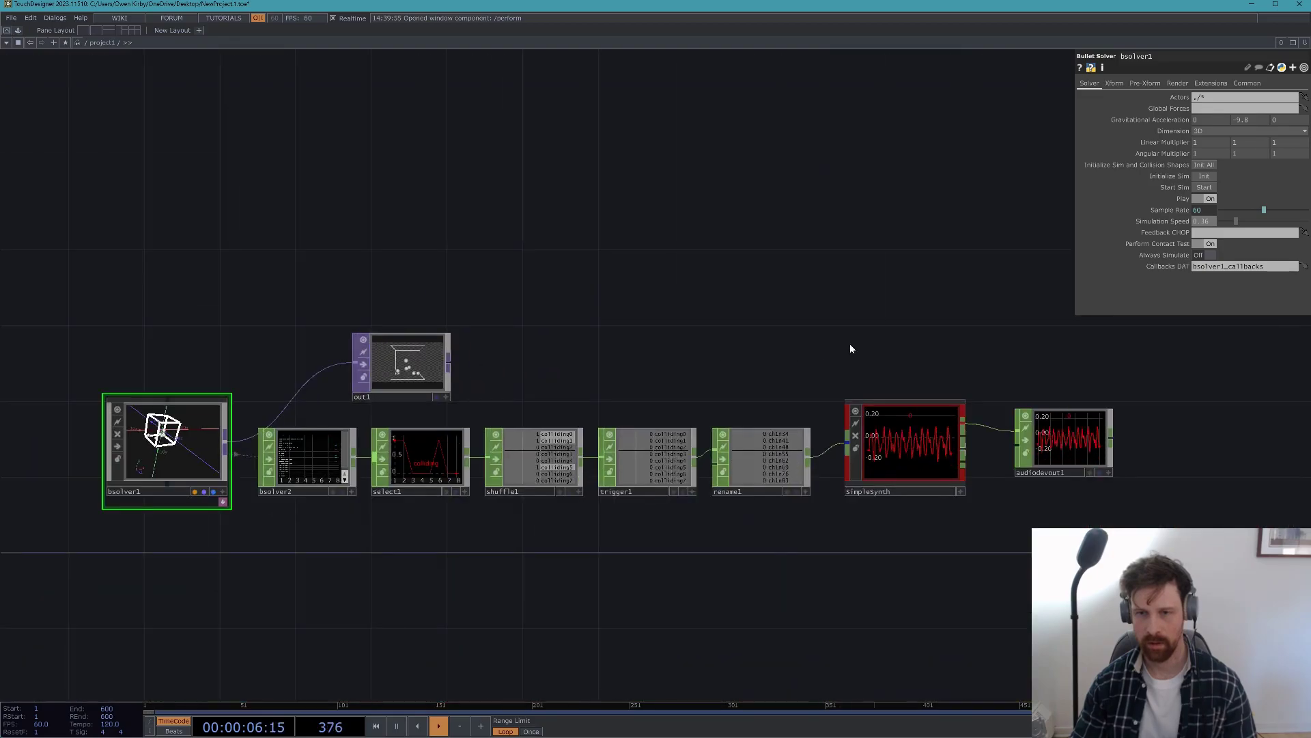
# - Set the SimpleSynth filter's frequency to 0.25, resonance to 0.14, Envelope2 amount to 0.657 and velocity amount to 0
pyautogui.moveTo(998, 433); pyautogui.dragTo(734, 371)
pyautogui.scroll(5, 735, 371)
pyautogui.click(536, 328)
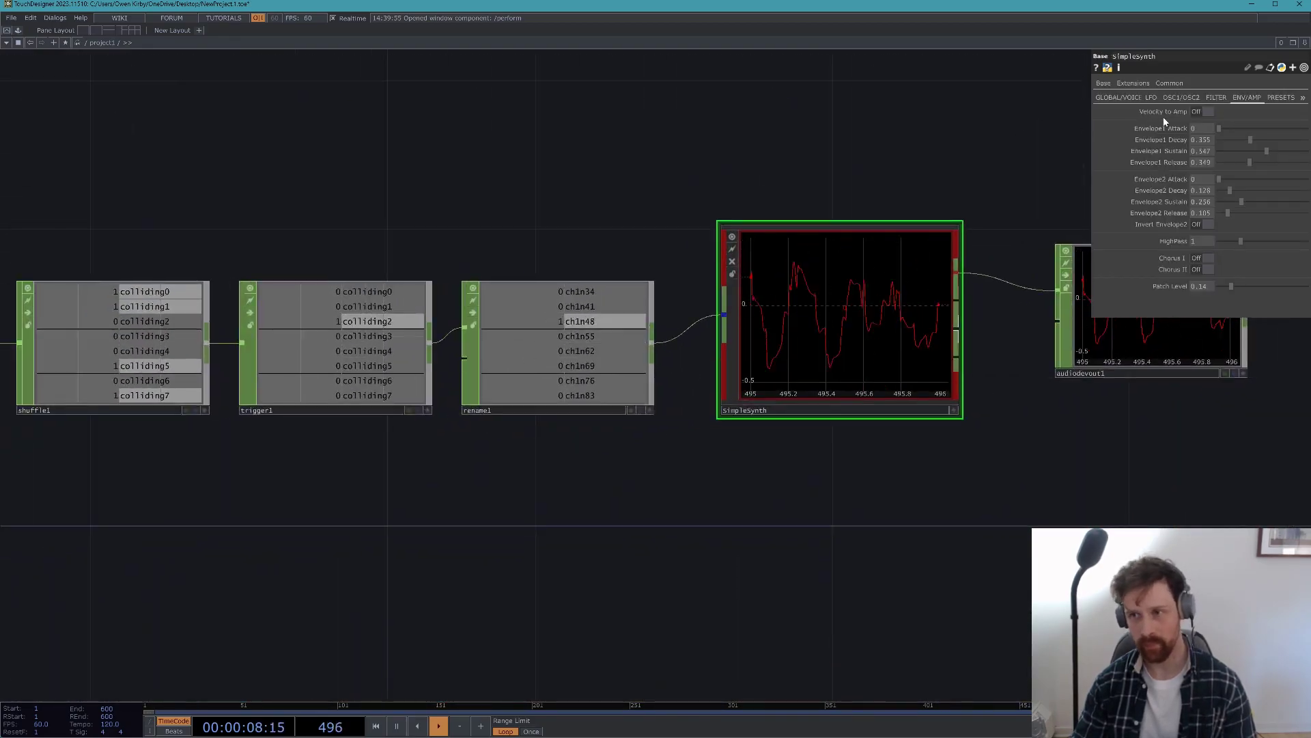
pyautogui.click(1216, 99)
pyautogui.moveTo(1238, 140); pyautogui.dragTo(1232, 156)
pyautogui.moveTo(1297, 201); pyautogui.dragTo(1210, 205)
pyautogui.moveTo(1266, 167); pyautogui.dragTo(1241, 142)
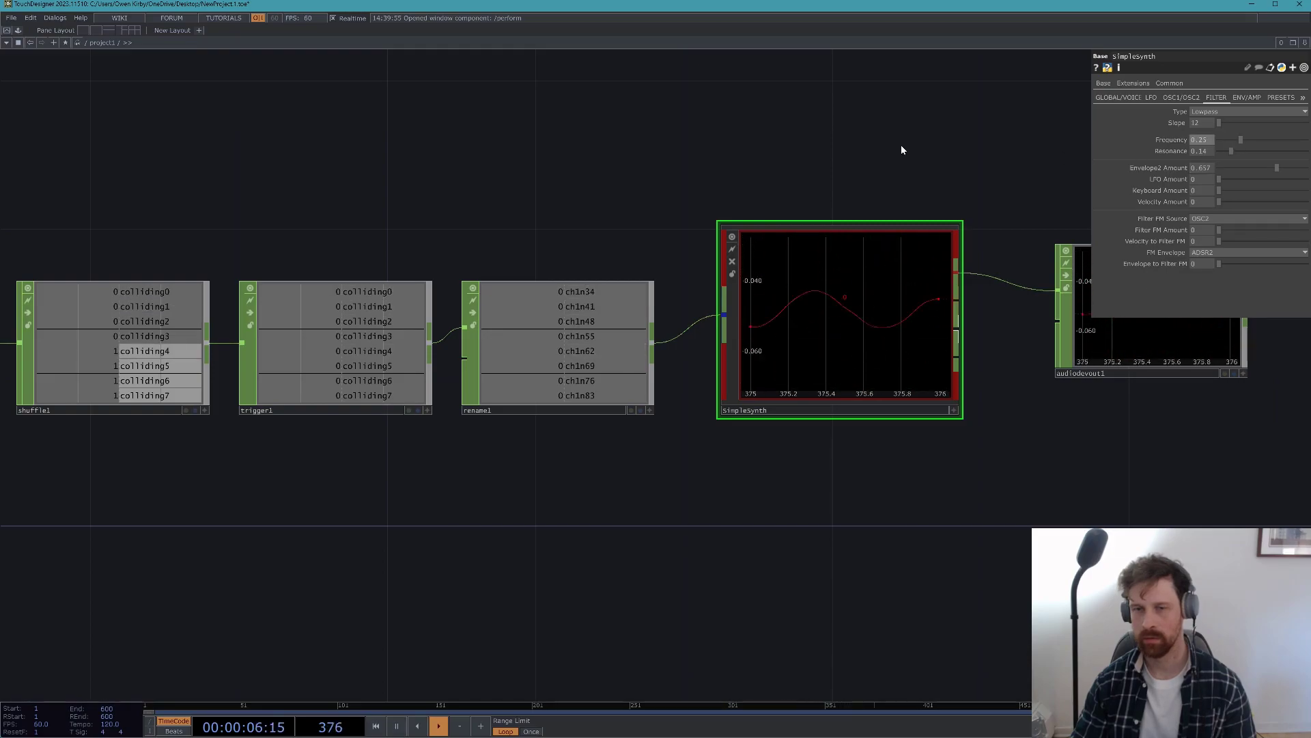
# - Move the Audio Device Out CHOP up and add a Null CHOP below it, fed by the SimpleSynth's second output
pyautogui.moveTo(905, 144); pyautogui.dragTo(786, 159)
pyautogui.scroll(-5, 785, 159)
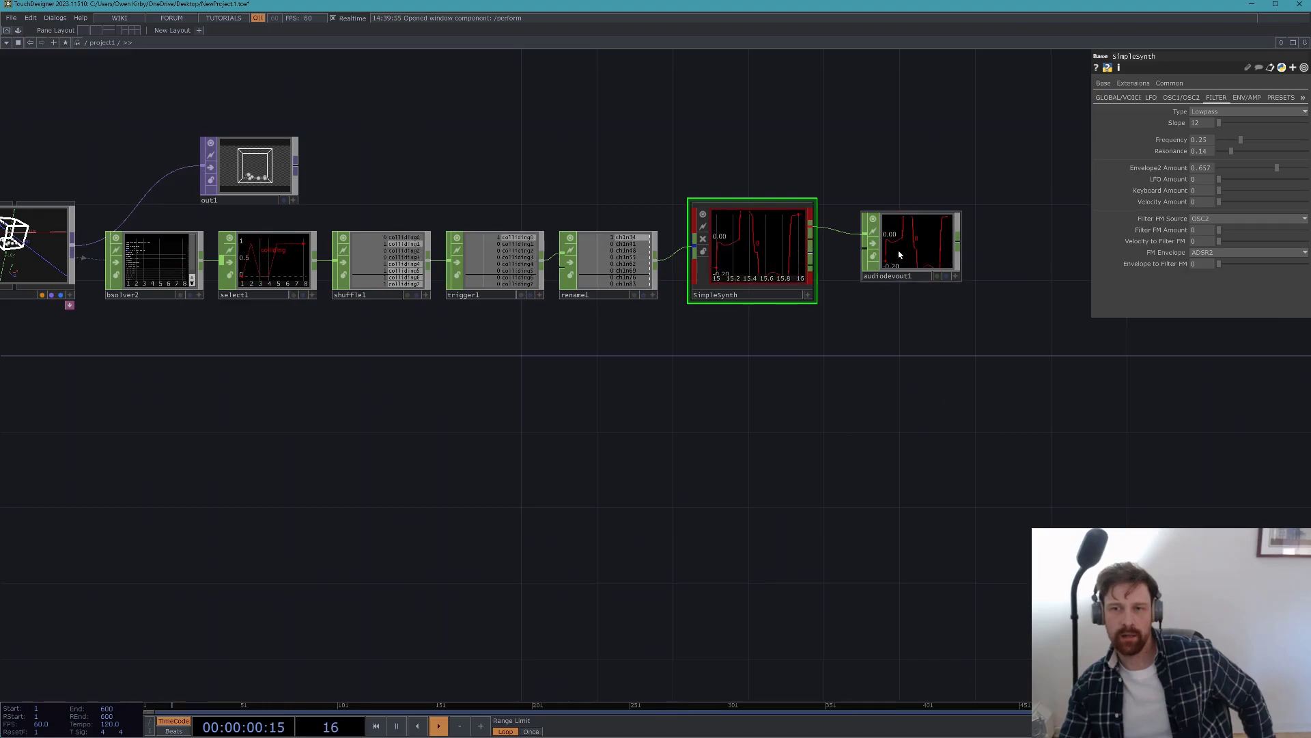
pyautogui.moveTo(902, 269); pyautogui.dragTo(939, 212)
pyautogui.press('Tab')
pyautogui.write('nu')
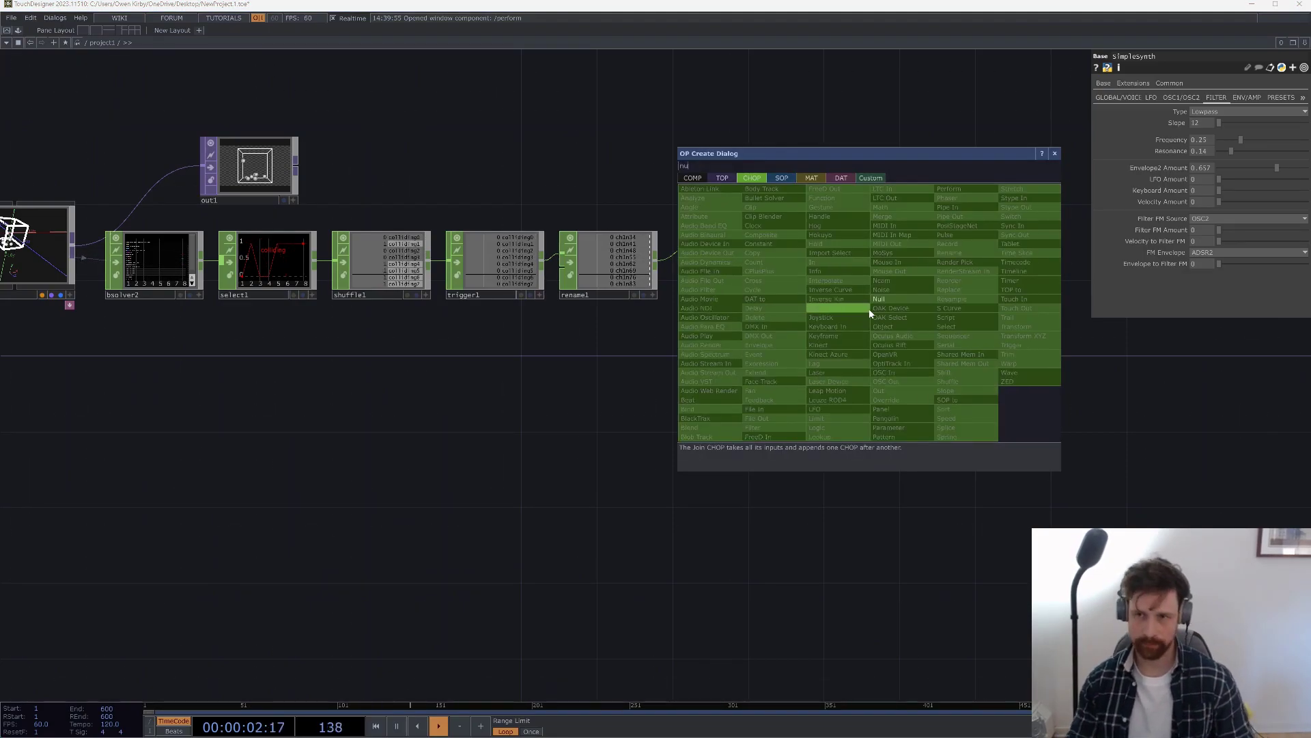
pyautogui.click(891, 303)
pyautogui.click(884, 321)
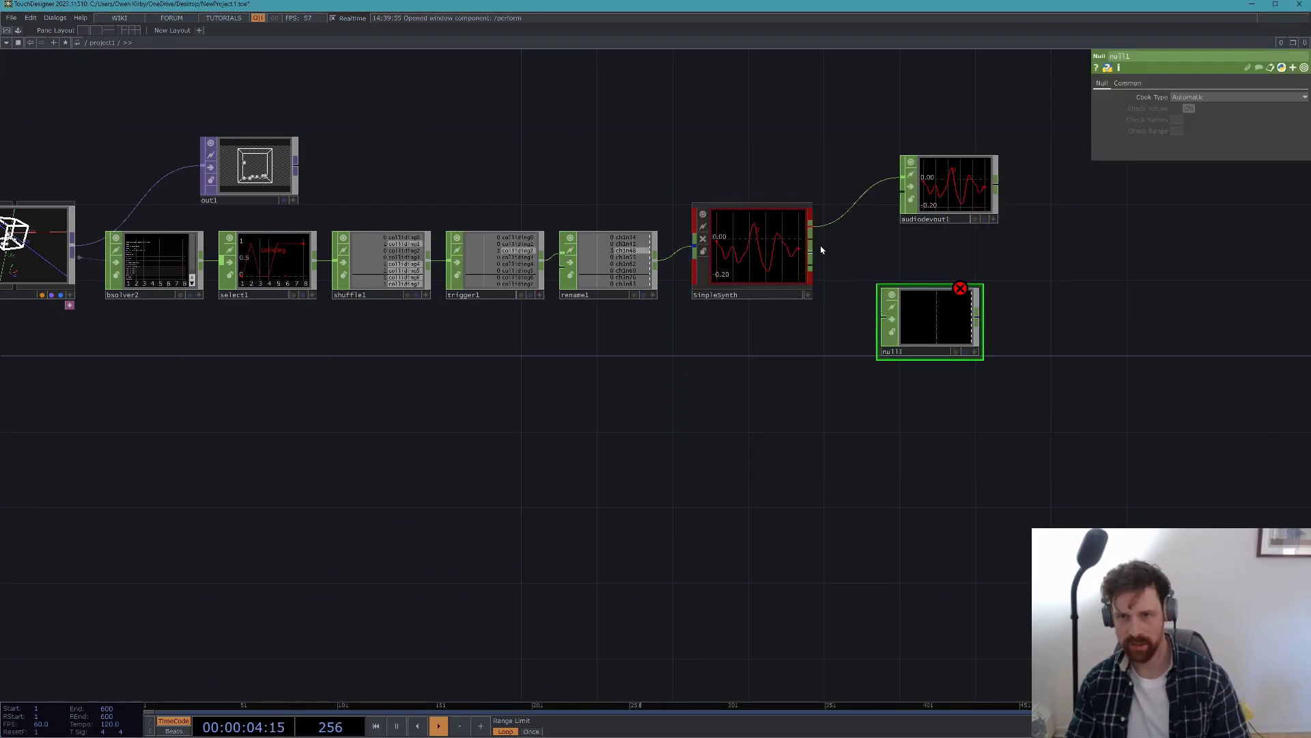
pyautogui.scroll(5, 888, 314)
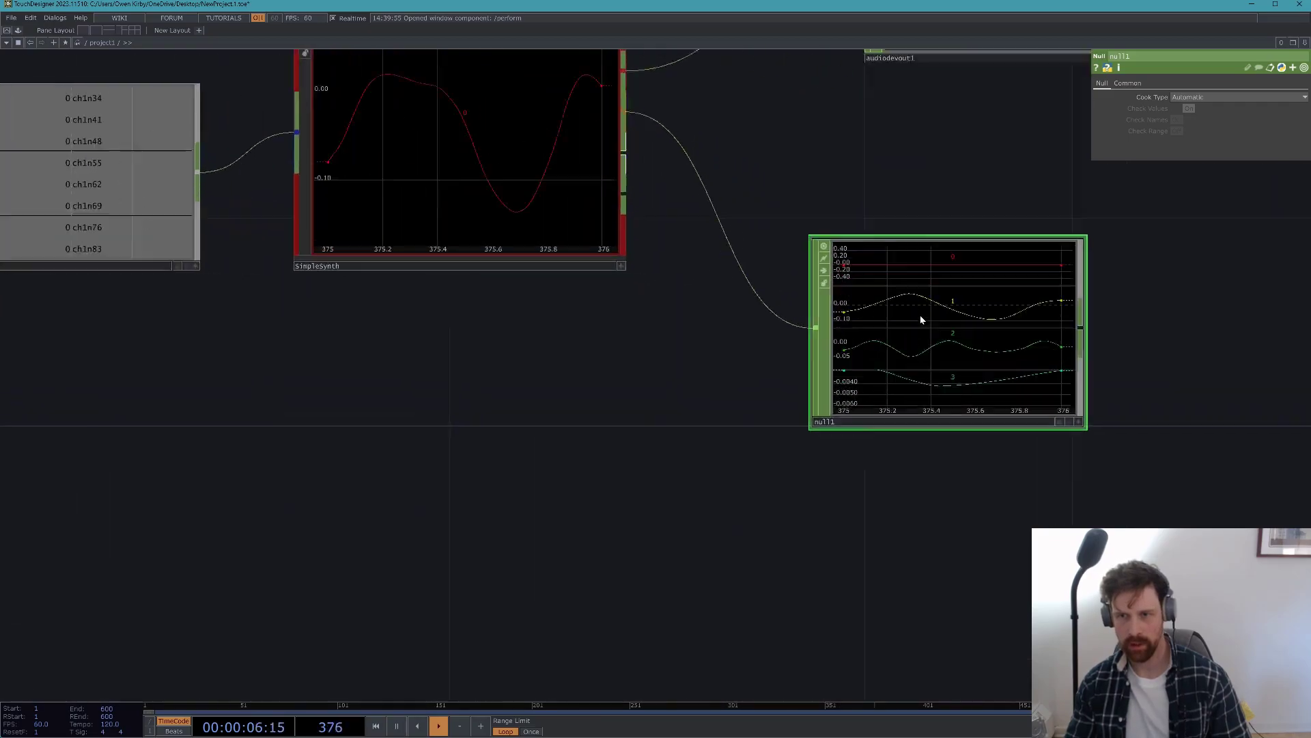
# - Change the SimpleSynth's voice mode to Octo and check the voice channels in the Null CHOP
pyautogui.click(522, 184)
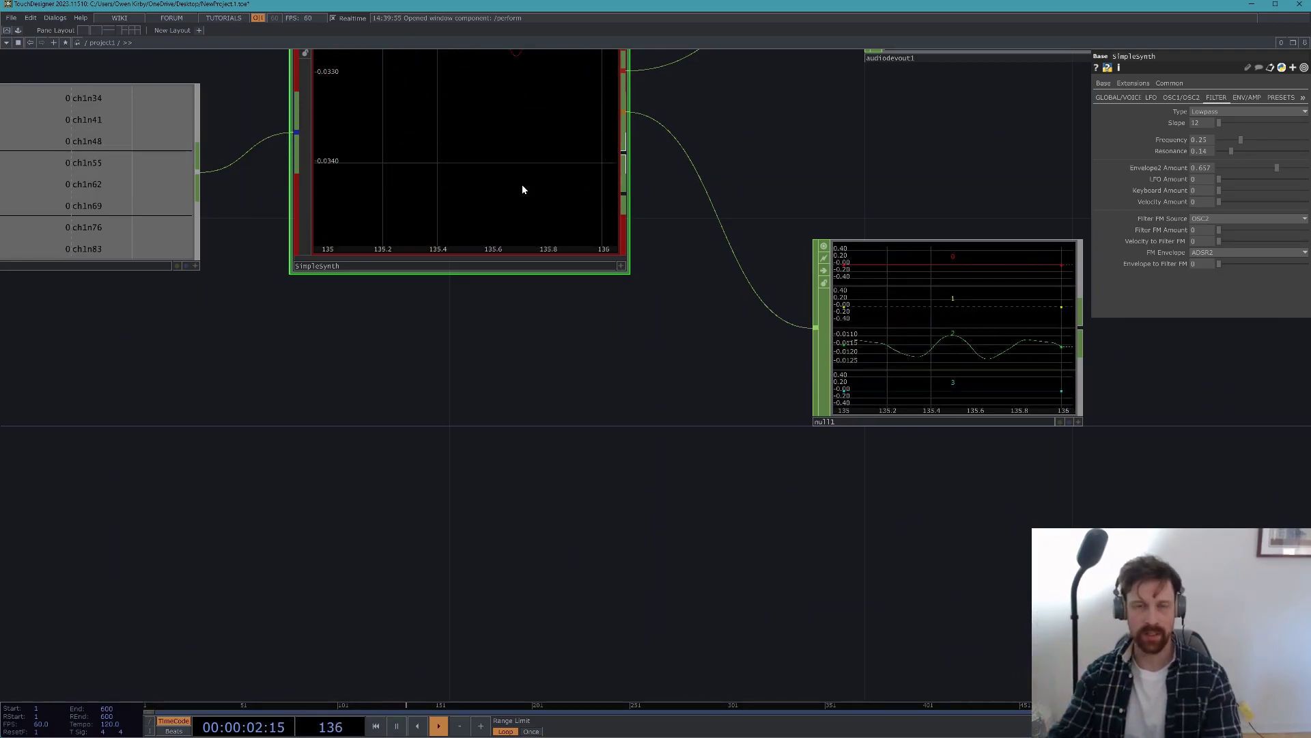
pyautogui.moveTo(439, 407); pyautogui.dragTo(626, 493)
pyautogui.scroll(-3, 680, 514)
pyautogui.scroll(6, 463, 377)
pyautogui.scroll(-7, 459, 417)
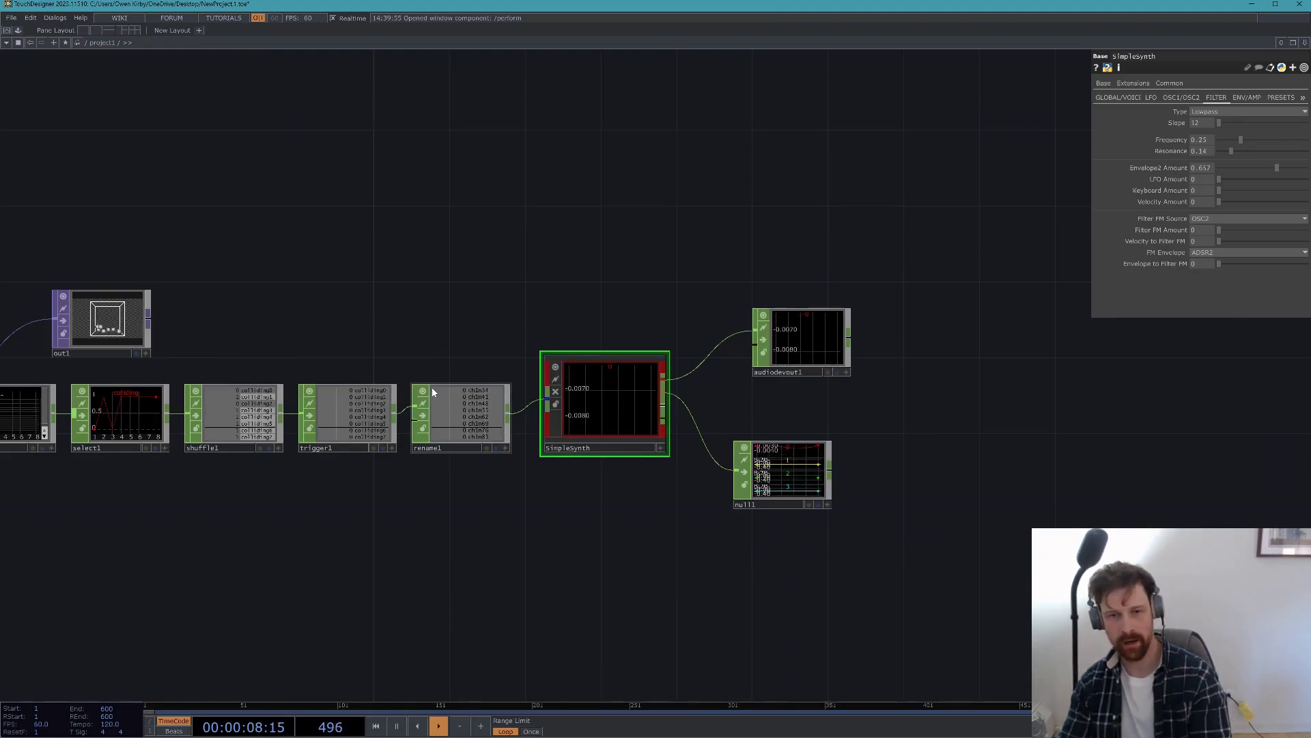
pyautogui.moveTo(511, 300); pyautogui.dragTo(555, 278)
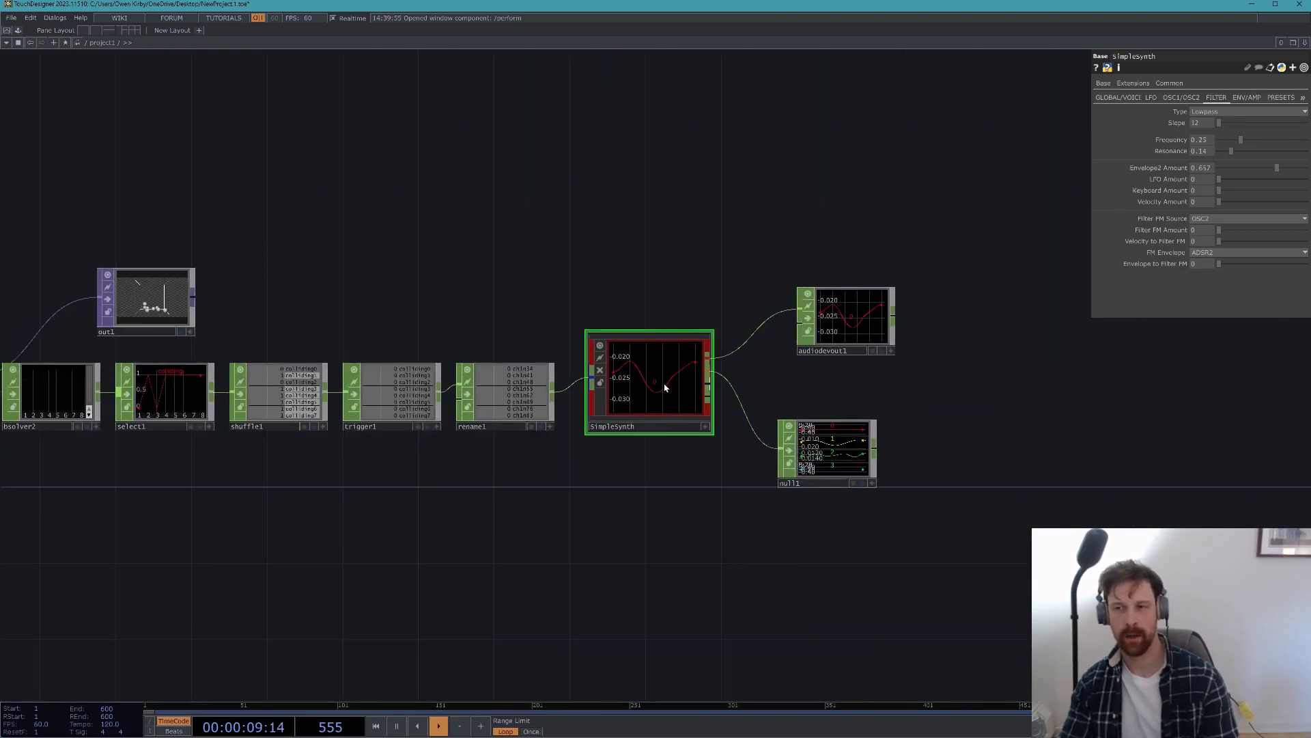
pyautogui.click(1115, 101)
pyautogui.click(1220, 187)
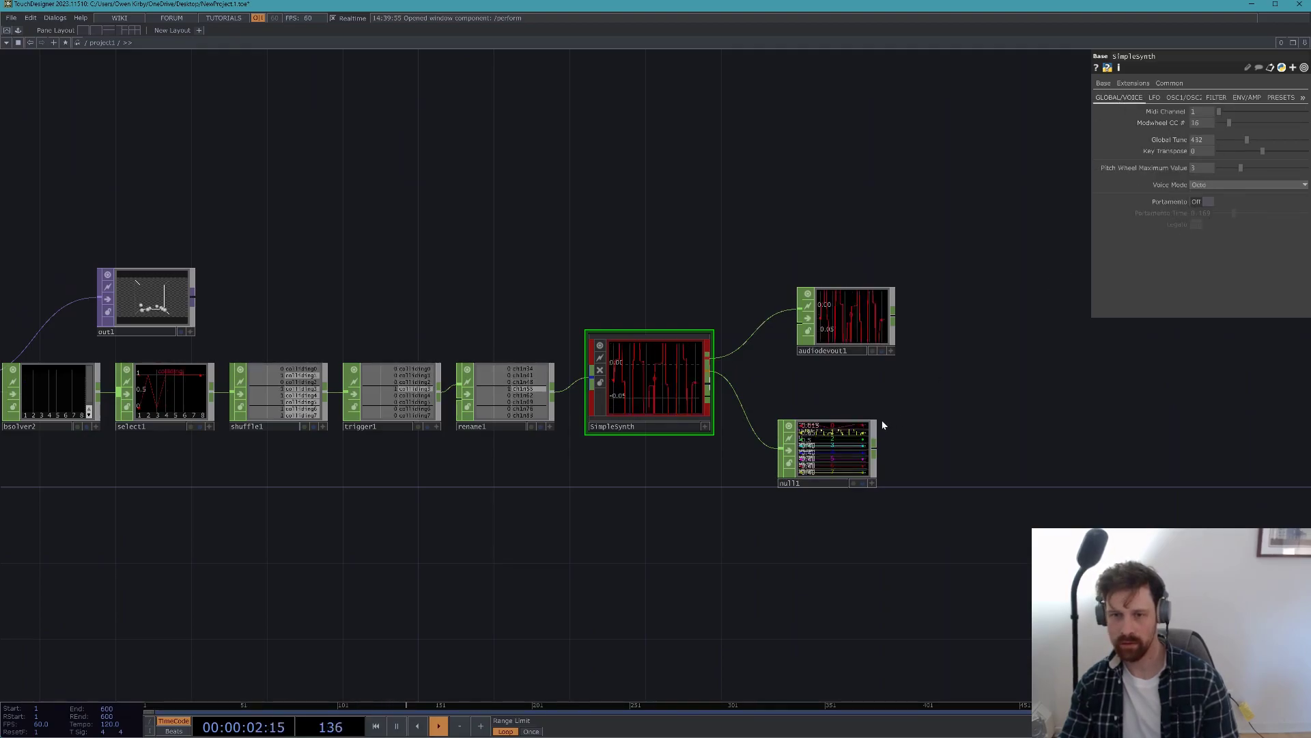
pyautogui.scroll(5, 886, 424)
pyautogui.scroll(-3, 881, 423)
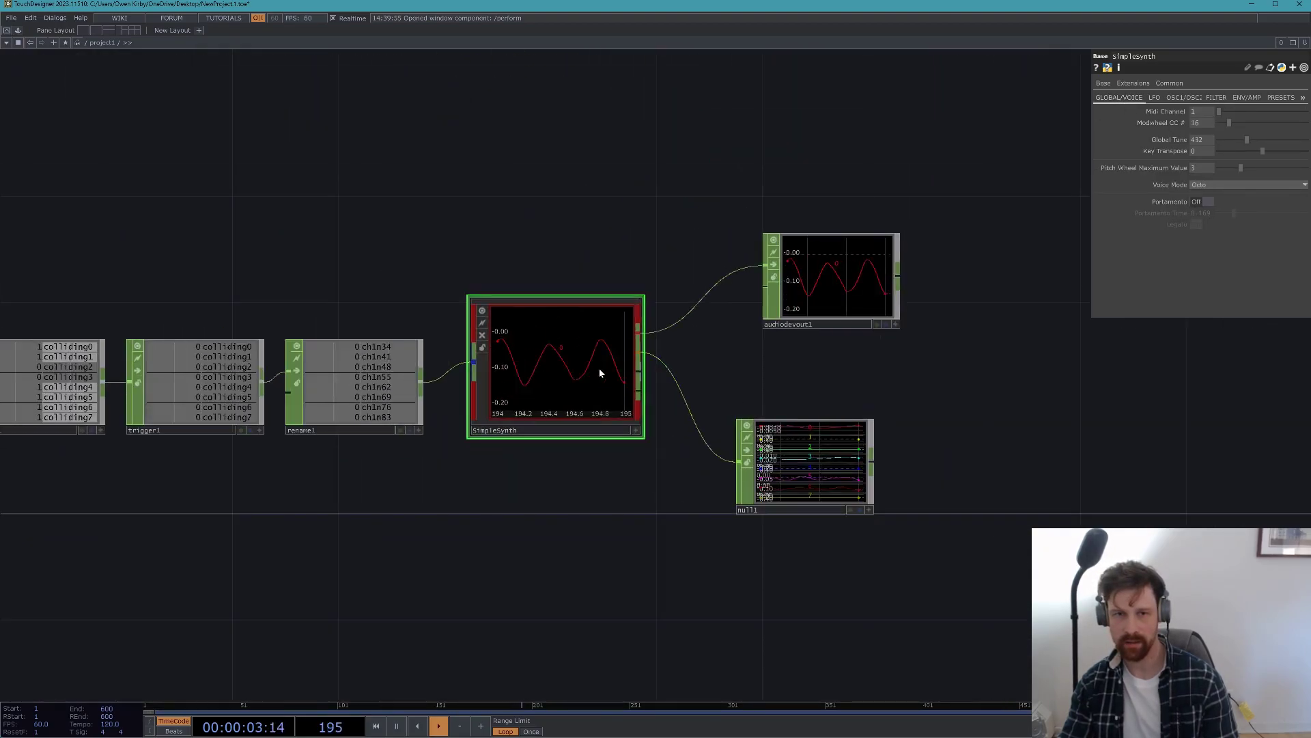
# - Set the SimpleSynth's Envelope1 release to 0.913, Envelope2 release to 0.895 and Envelope2 sustain to 0.663
pyautogui.click(1245, 97)
pyautogui.click(1285, 162)
pyautogui.moveTo(1227, 212); pyautogui.dragTo(1298, 212)
pyautogui.click(1296, 162)
pyautogui.click(1279, 201)
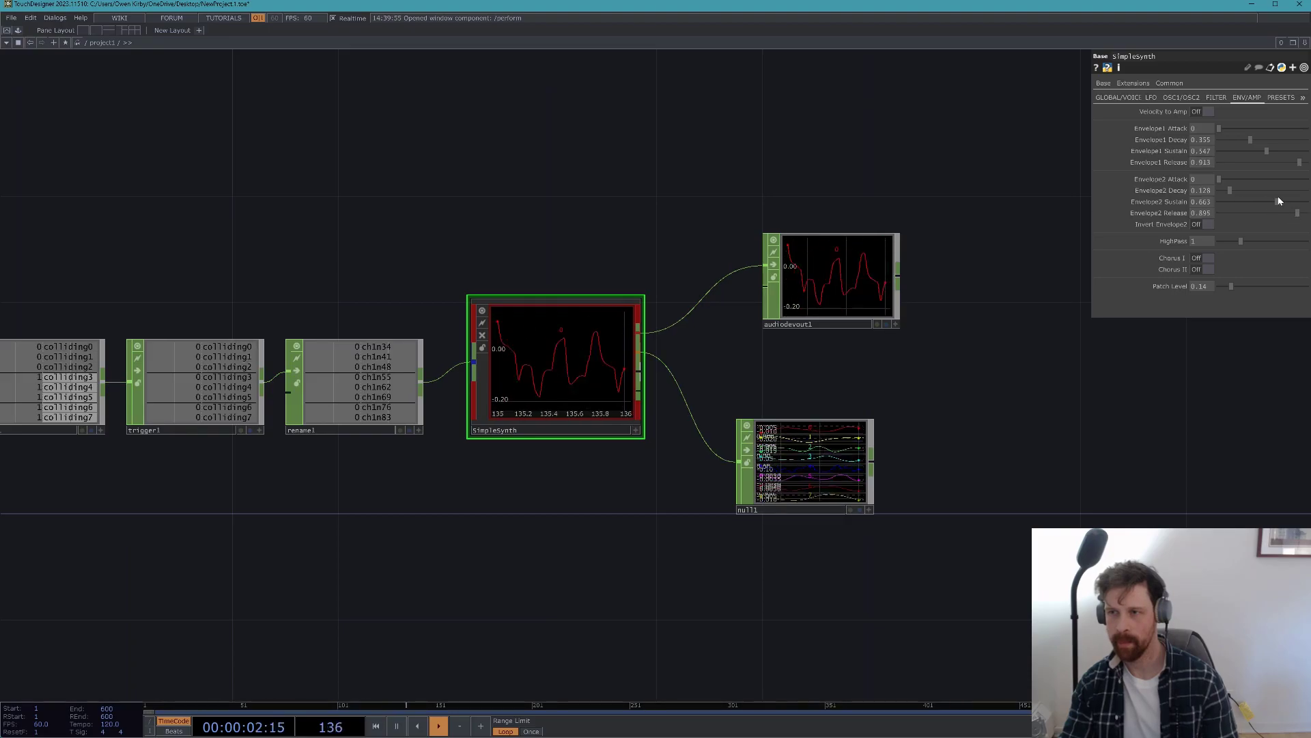
# - Set the SimpleSynth's LFO velocity to rate to 0.09
pyautogui.moveTo(851, 151); pyautogui.dragTo(1019, 113)
pyautogui.click(1174, 97)
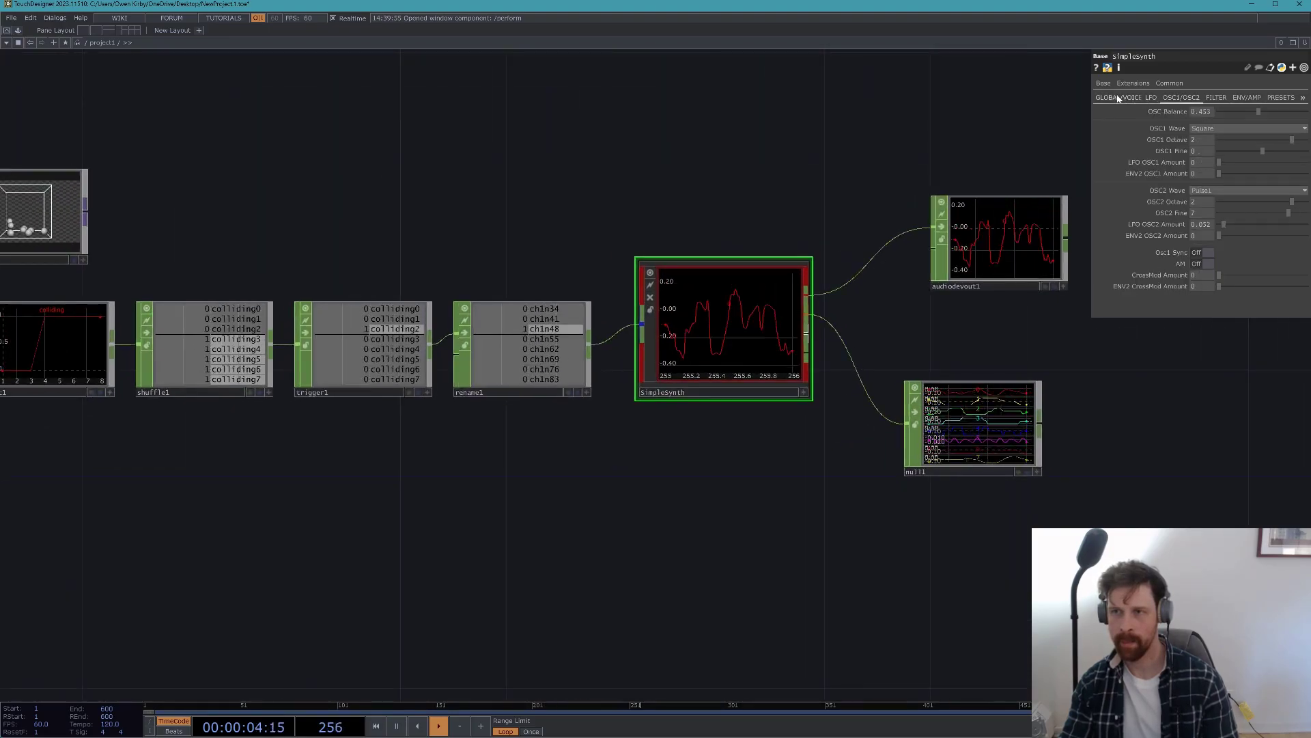
pyautogui.click(1152, 97)
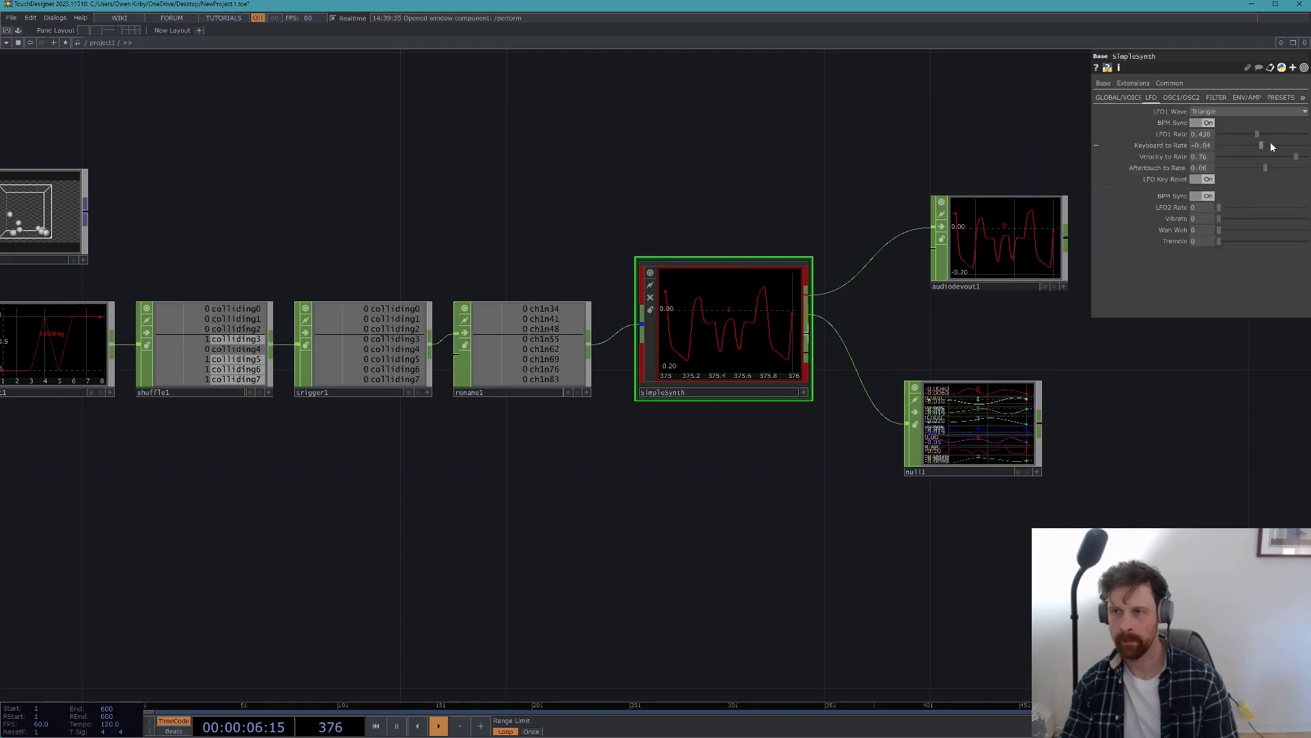
pyautogui.moveTo(1280, 155); pyautogui.dragTo(1266, 155)
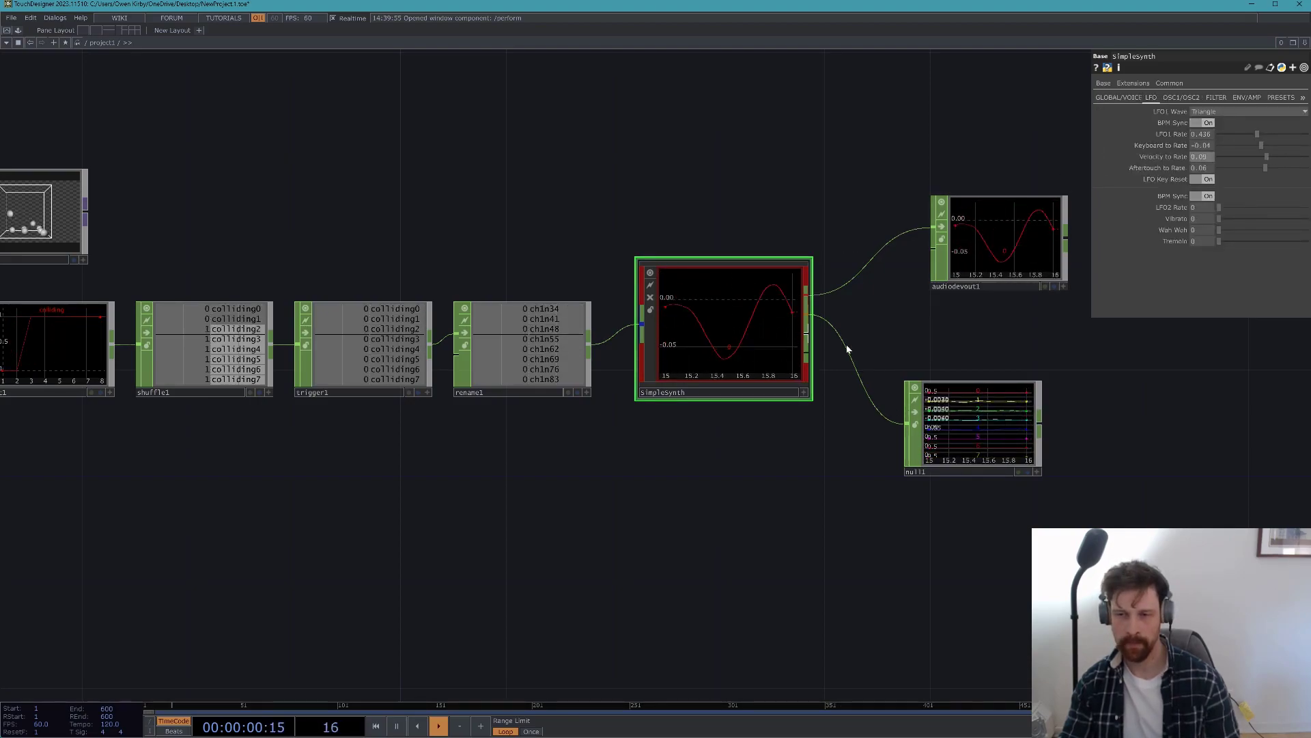
# - Examine the renamed note channels, the SimpleSynth and Null outputs, and the rendered spheres across the network
pyautogui.scroll(3, 818, 334)
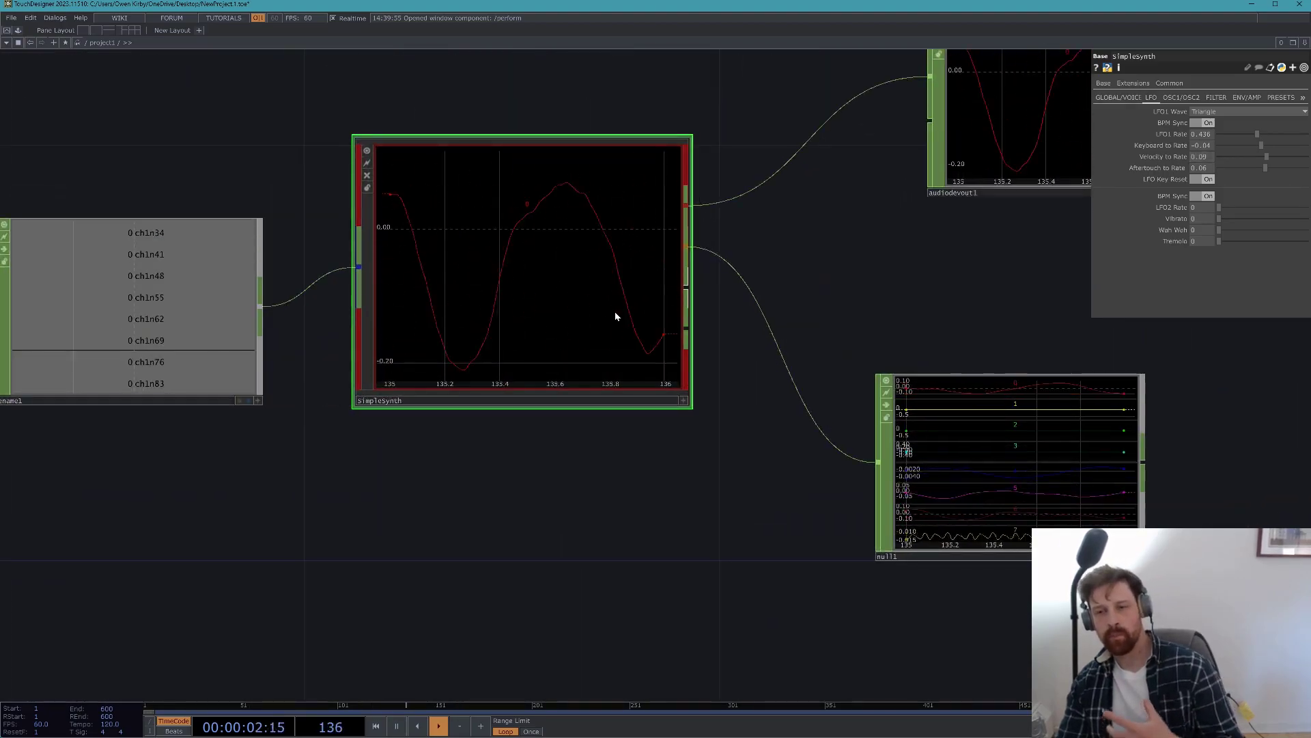
pyautogui.scroll(-3, 615, 316)
pyautogui.scroll(-1, 579, 293)
pyautogui.scroll(1, 398, 266)
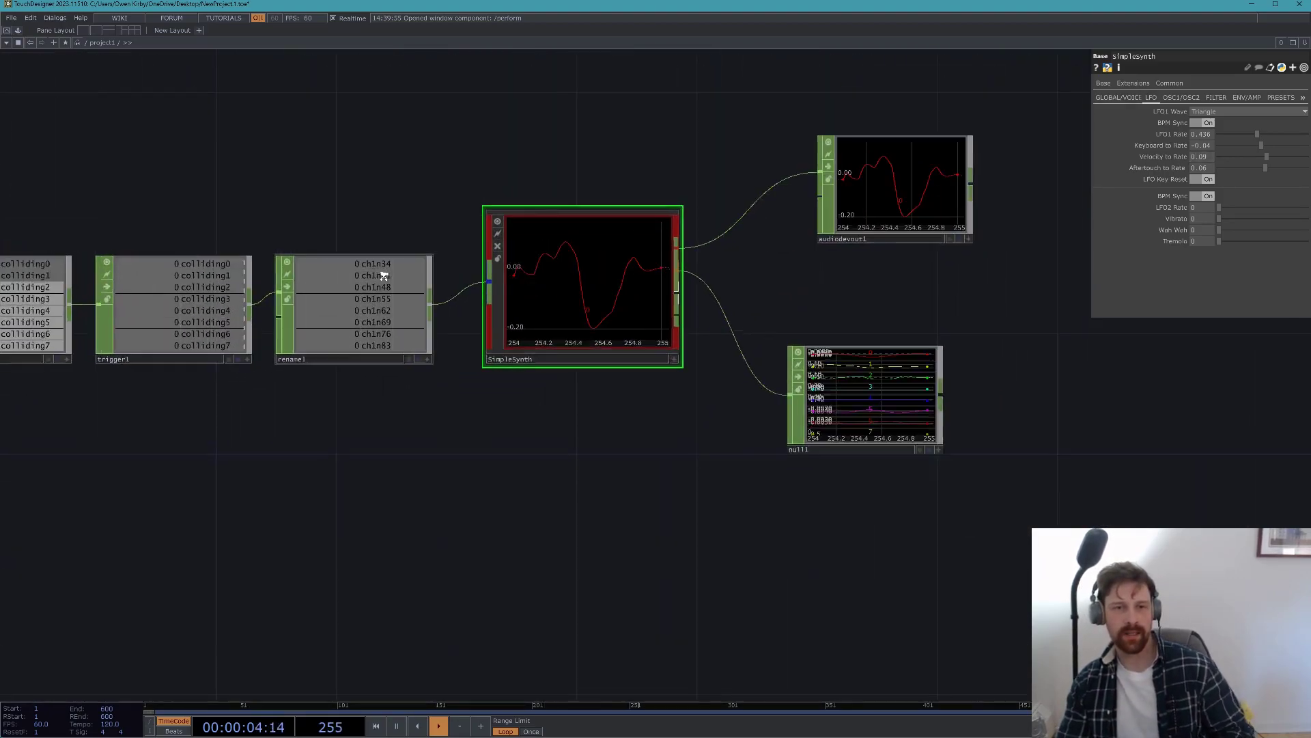
pyautogui.scroll(2, 384, 275)
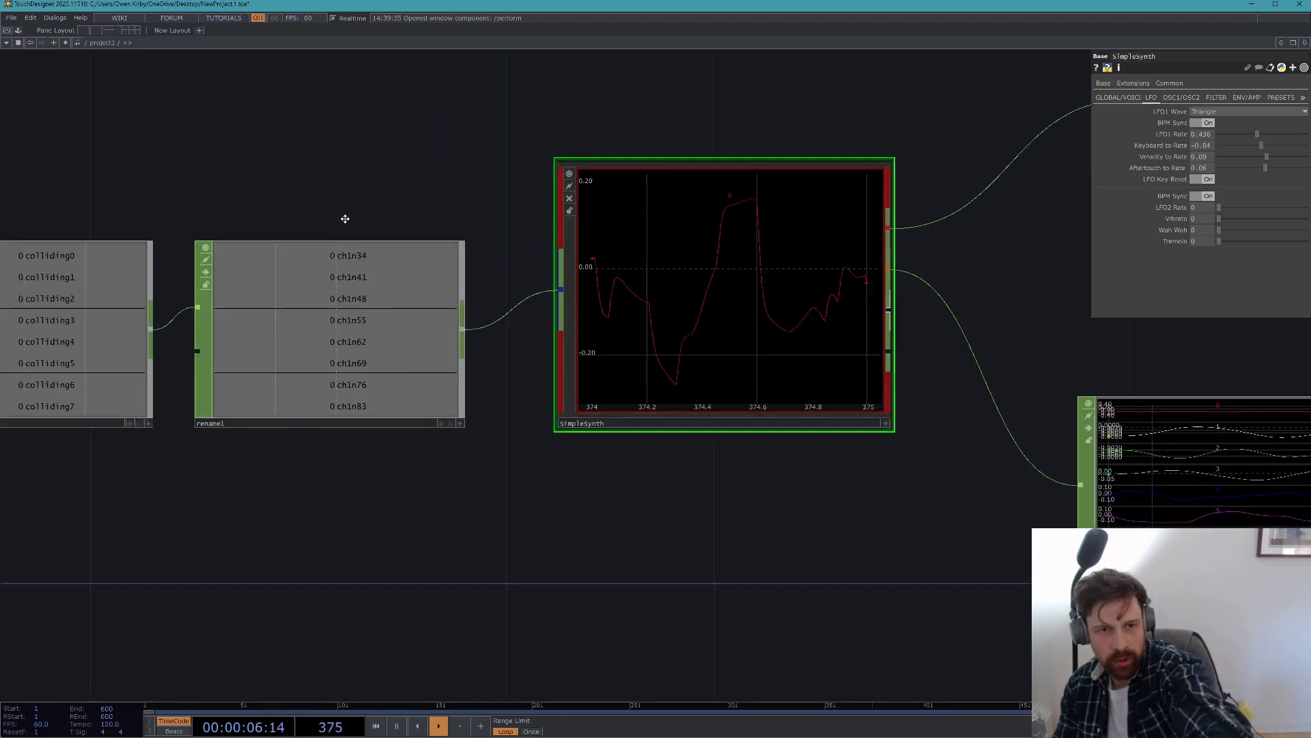
pyautogui.moveTo(357, 215); pyautogui.dragTo(208, 259)
pyautogui.moveTo(336, 239); pyautogui.dragTo(304, 240)
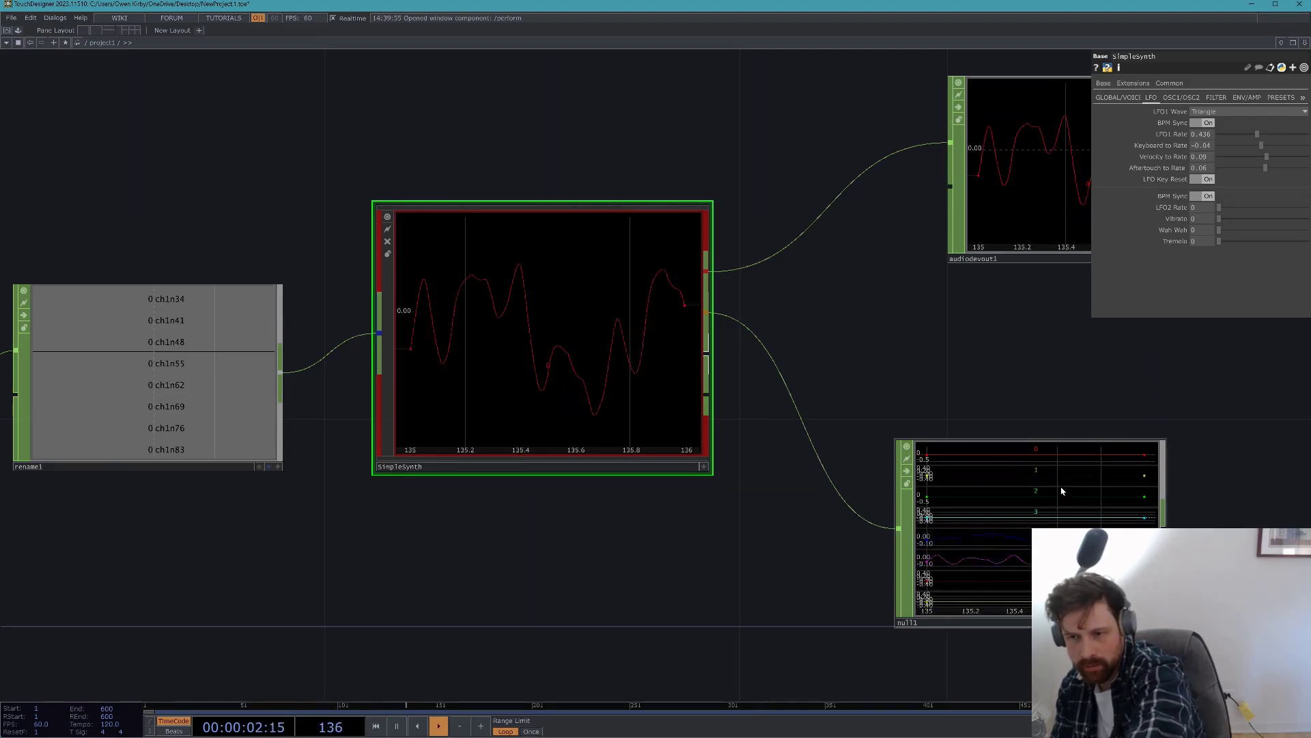
pyautogui.scroll(-6, 905, 409)
pyautogui.moveTo(659, 308); pyautogui.dragTo(788, 296)
pyautogui.scroll(6, 694, 310)
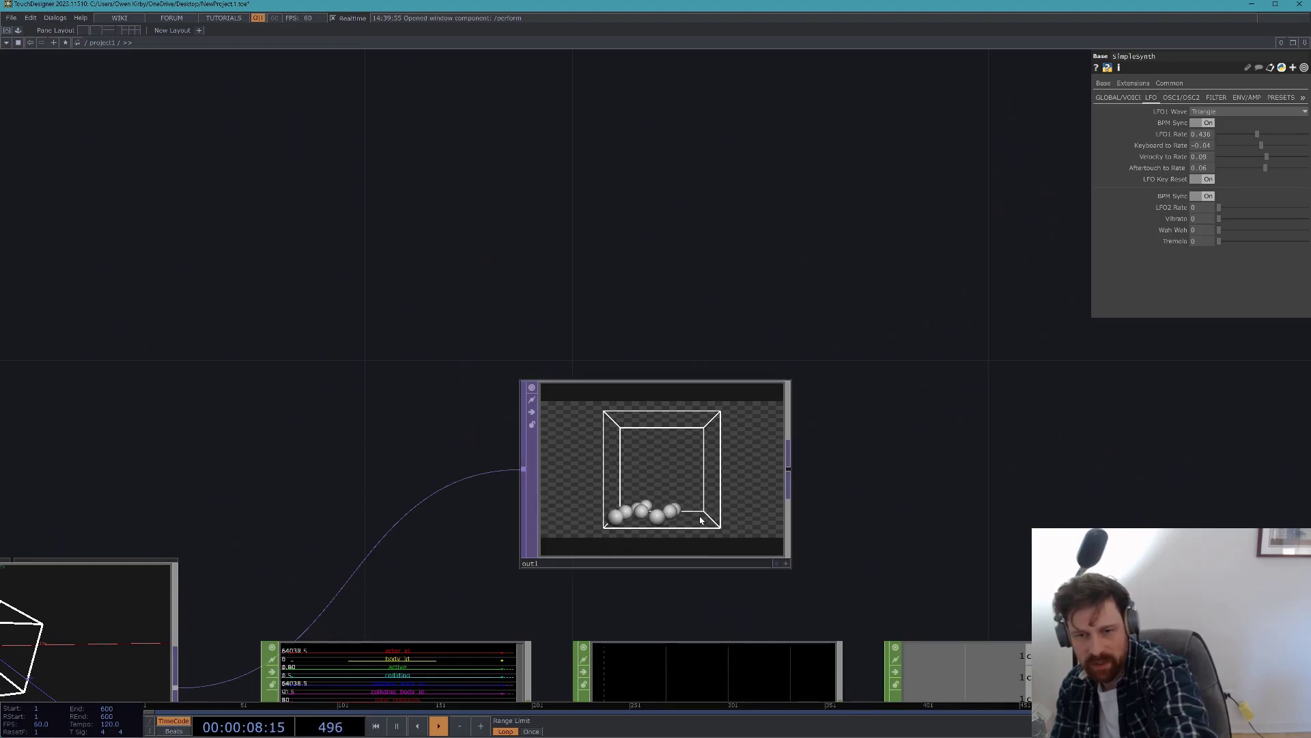
pyautogui.scroll(-4, 700, 520)
pyautogui.click(378, 544)
pyautogui.moveTo(447, 411); pyautogui.dragTo(274, 313)
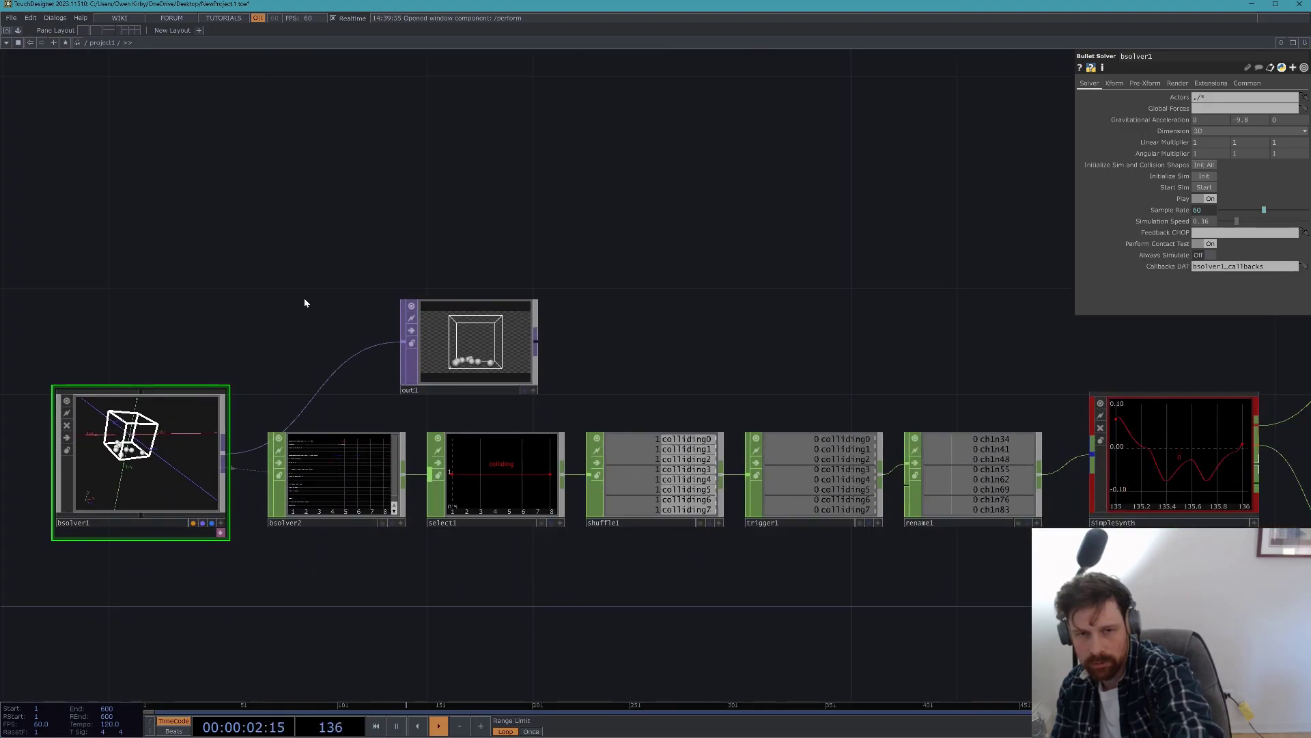
pyautogui.scroll(-3, 306, 303)
pyautogui.scroll(5, 764, 376)
# - Change the SimpleSynth's voice mode to ExactChannels
pyautogui.click(710, 375)
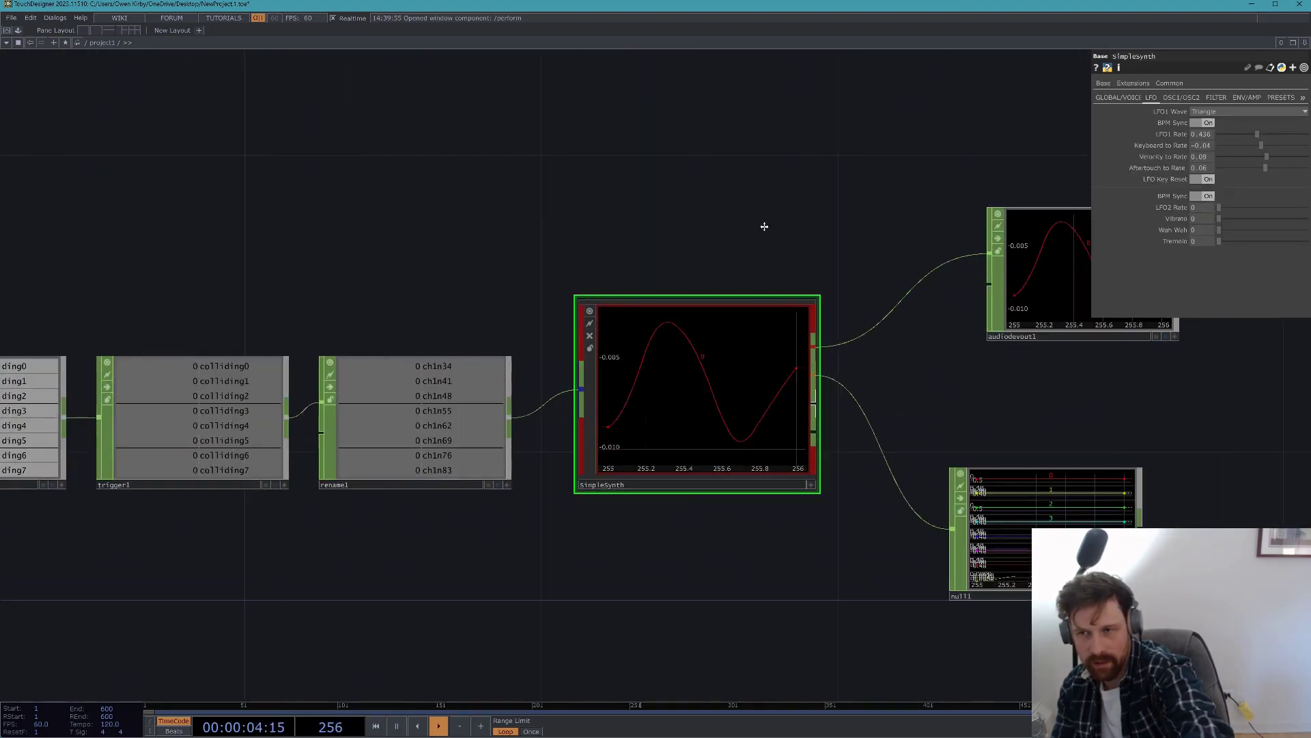
pyautogui.moveTo(702, 232); pyautogui.dragTo(941, 210)
pyautogui.click(1120, 97)
pyautogui.click(1222, 185)
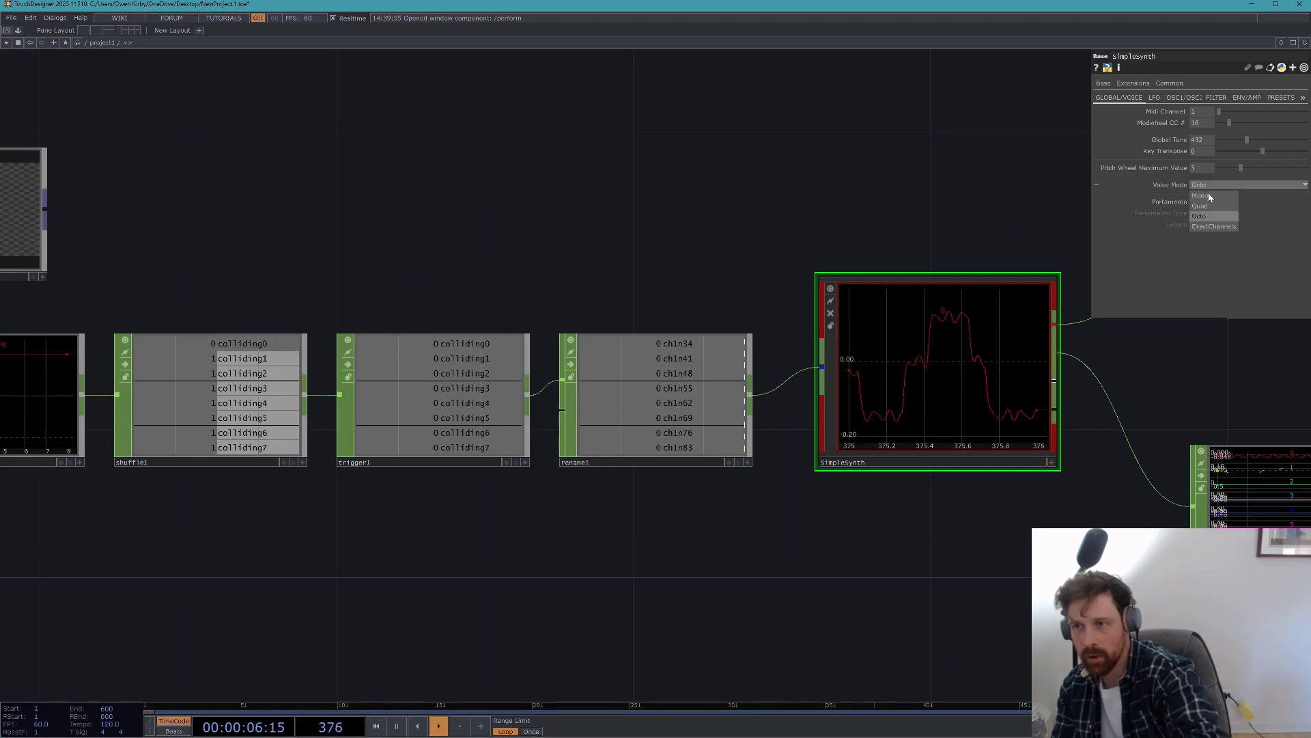
pyautogui.click(1209, 228)
pyautogui.moveTo(727, 244); pyautogui.dragTo(518, 288)
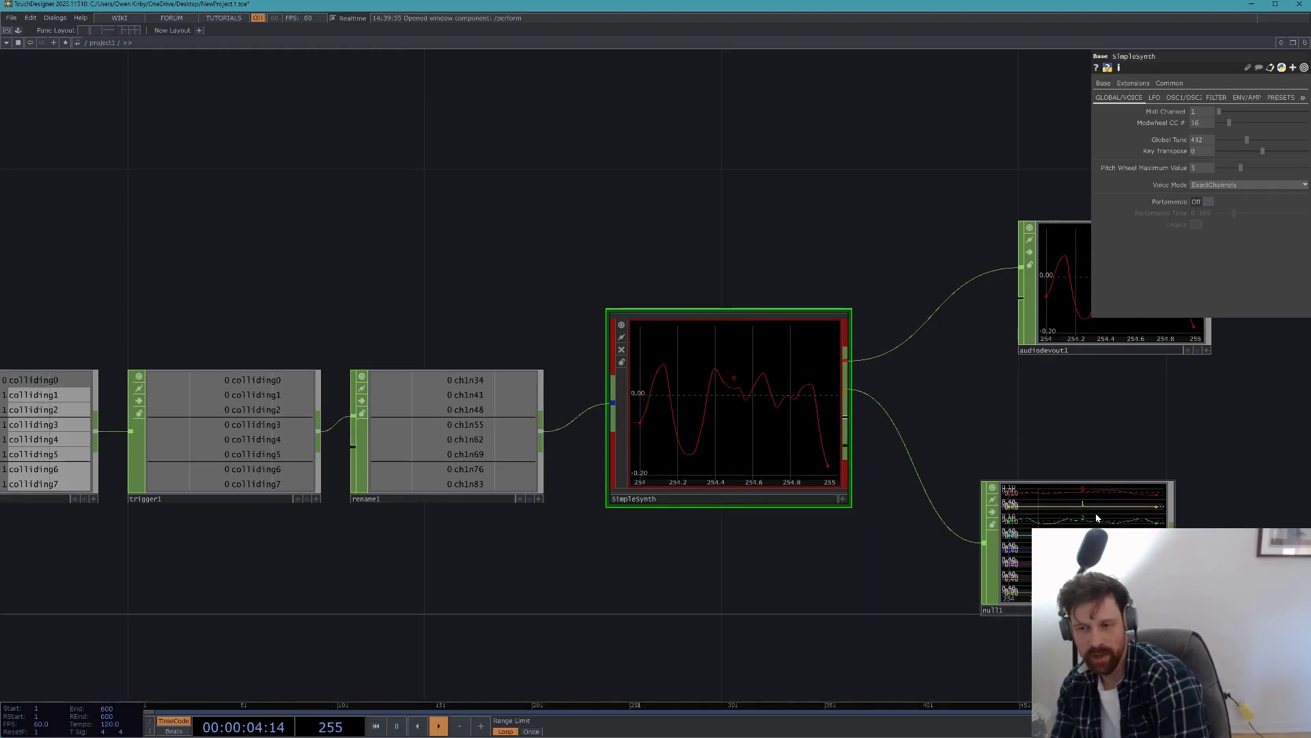
# - Examine the spheres rendered in out1 and the SimpleSynth's output waveform across the network
pyautogui.scroll(-4, 741, 331)
pyautogui.moveTo(560, 304); pyautogui.dragTo(928, 392)
pyautogui.scroll(11, 690, 382)
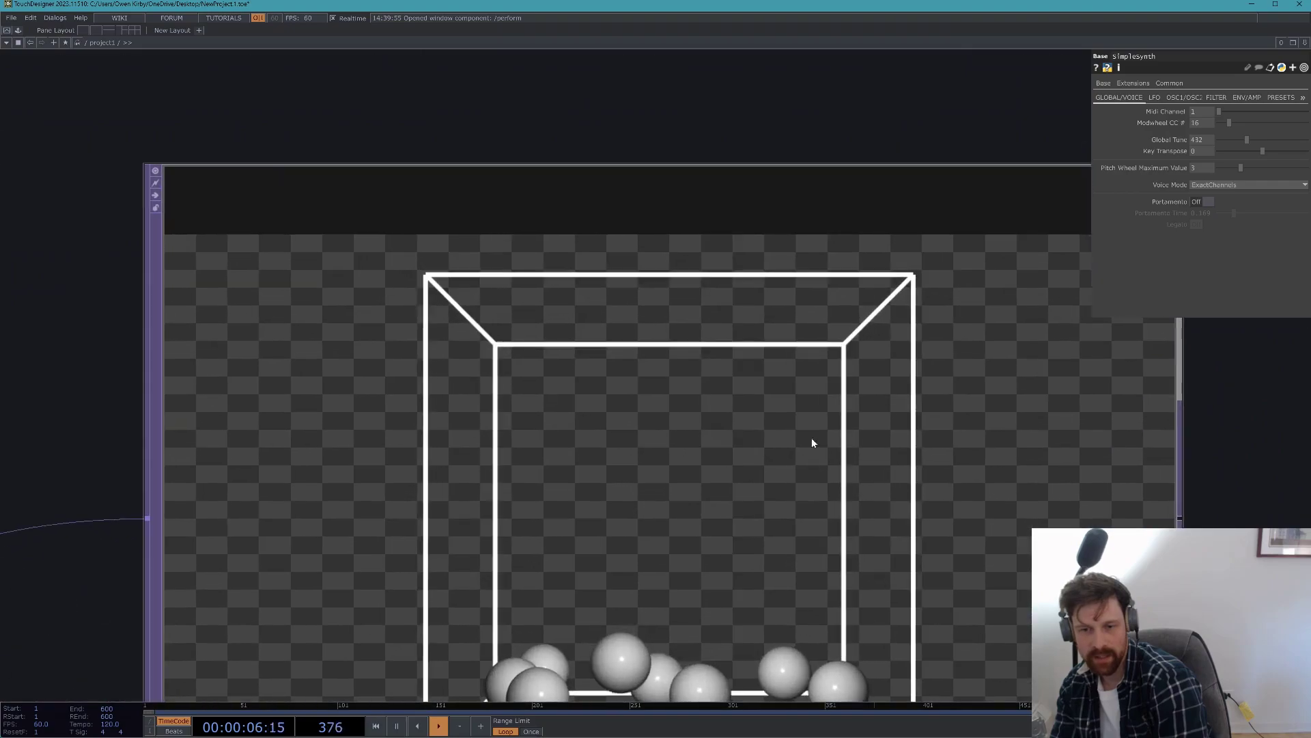
pyautogui.scroll(-3, 818, 443)
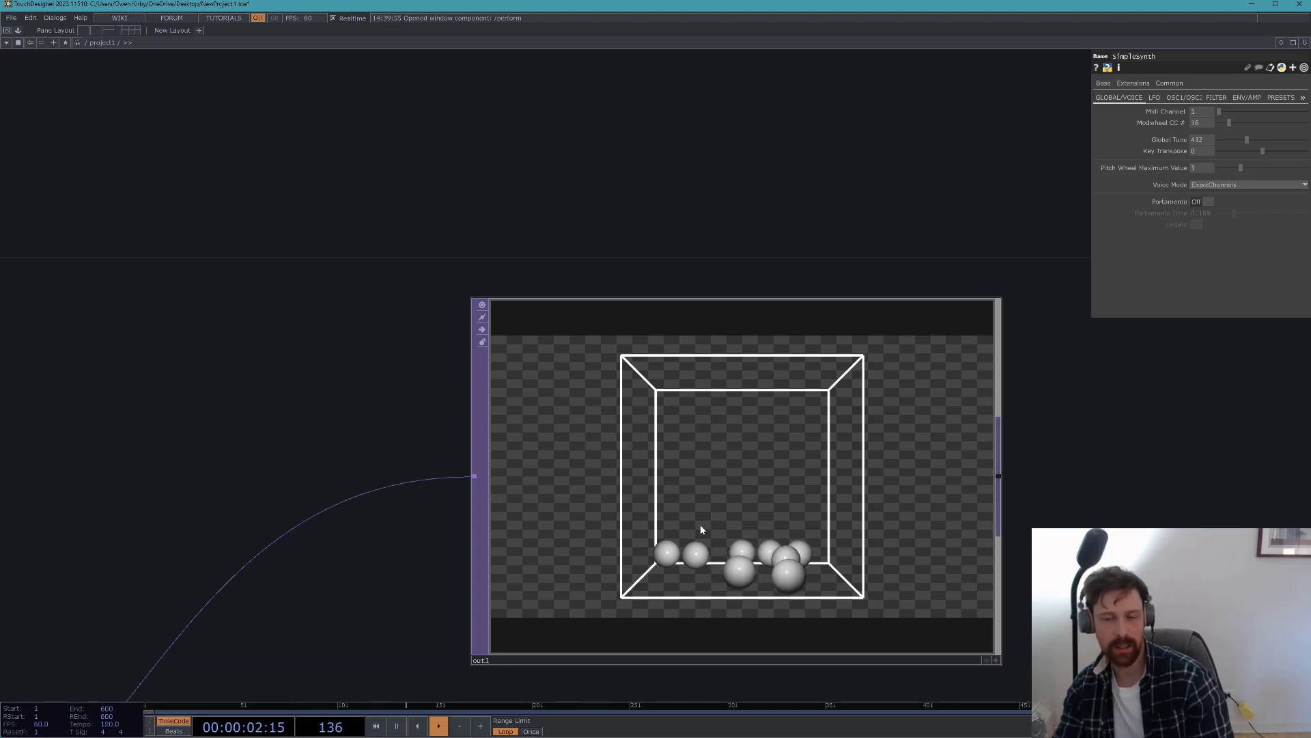
pyautogui.scroll(-6, 700, 524)
pyautogui.scroll(8, 844, 616)
pyautogui.scroll(1, 844, 621)
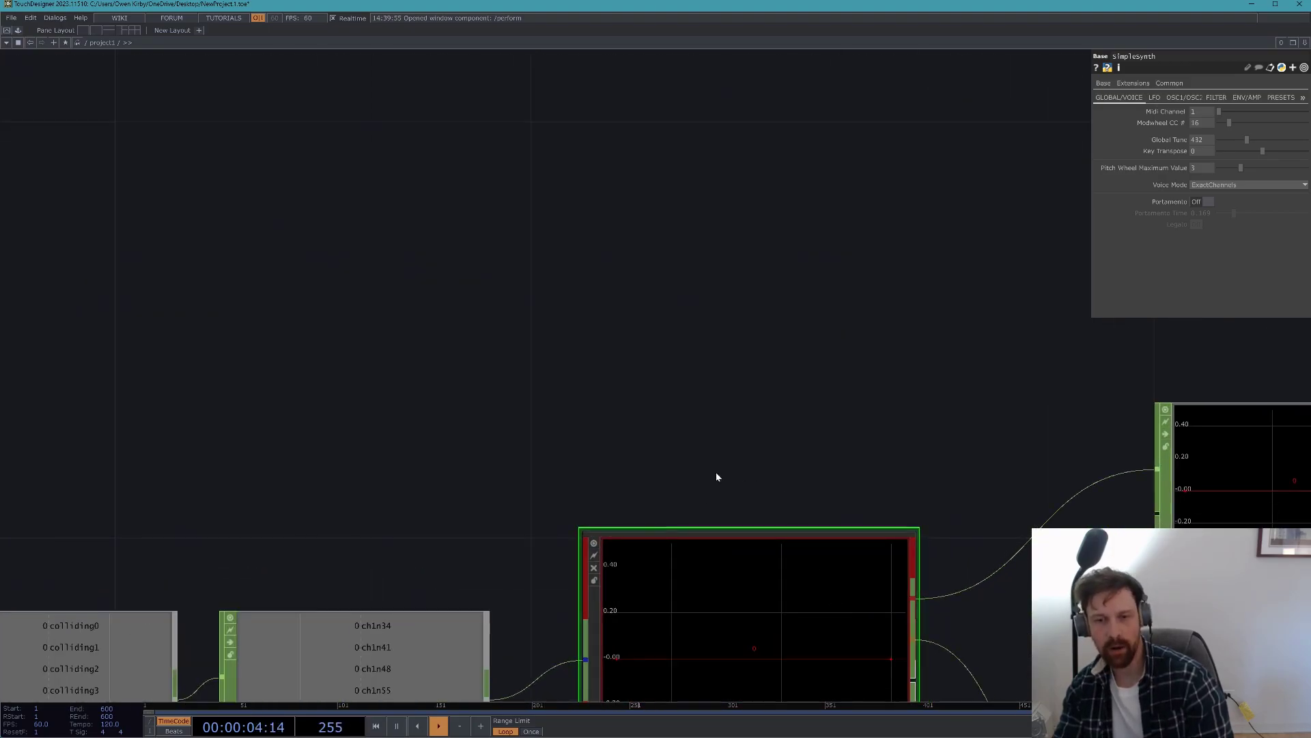
pyautogui.moveTo(705, 491); pyautogui.dragTo(812, 317)
pyautogui.scroll(-3, 866, 538)
pyautogui.scroll(5, 679, 484)
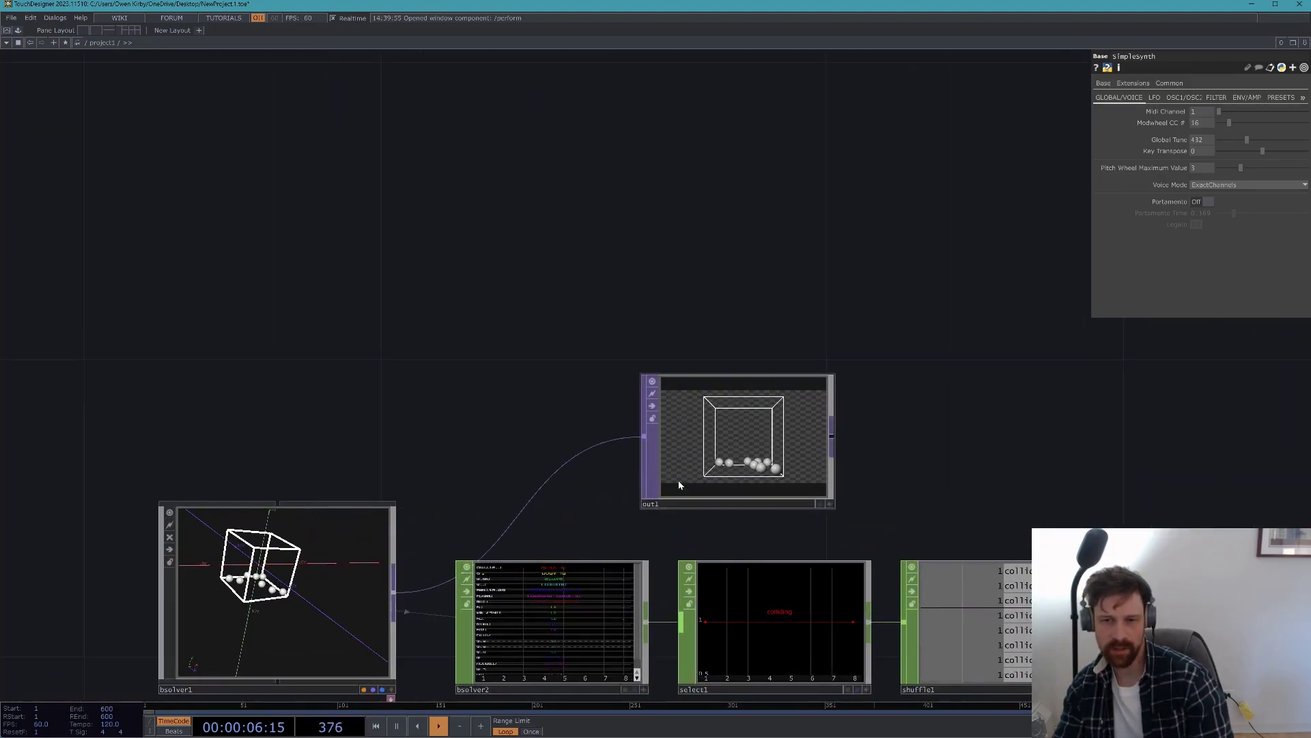
# - Reposition the out1 node so it sits directly above select1
pyautogui.moveTo(731, 479); pyautogui.dragTo(740, 482)
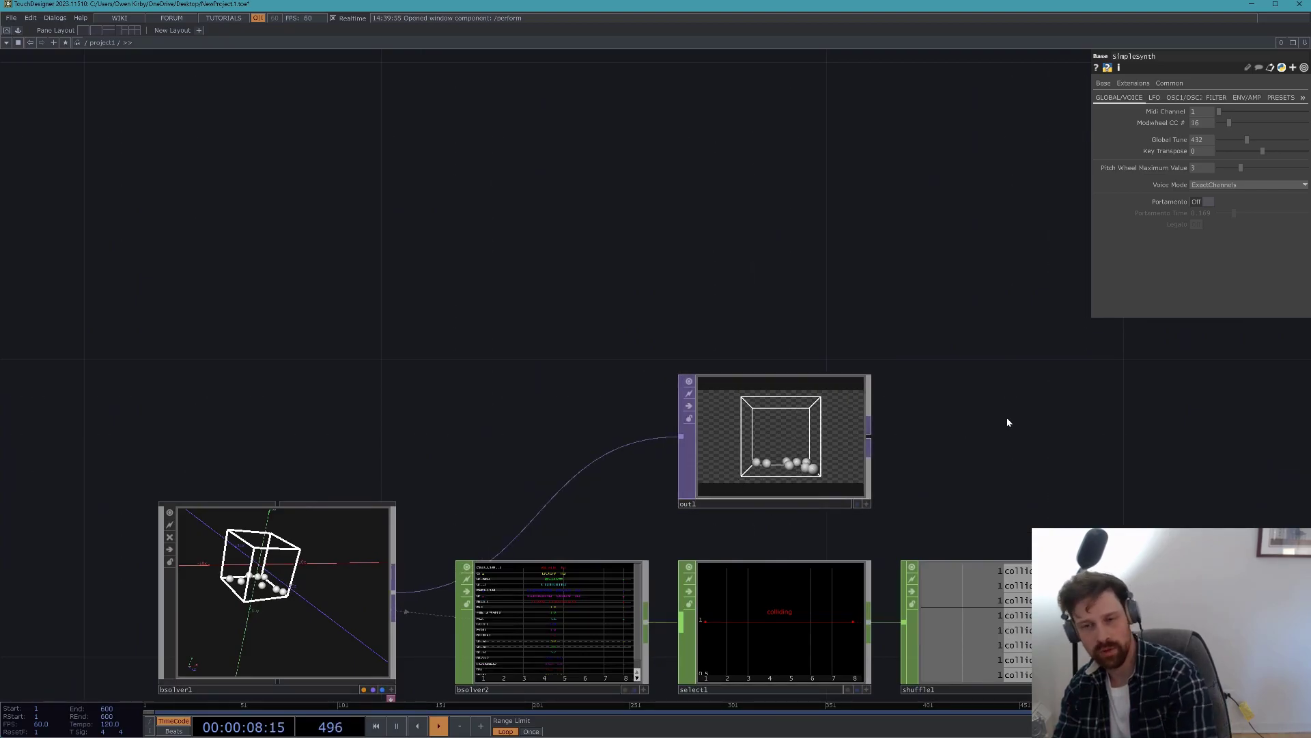
pyautogui.moveTo(1012, 423); pyautogui.dragTo(942, 434)
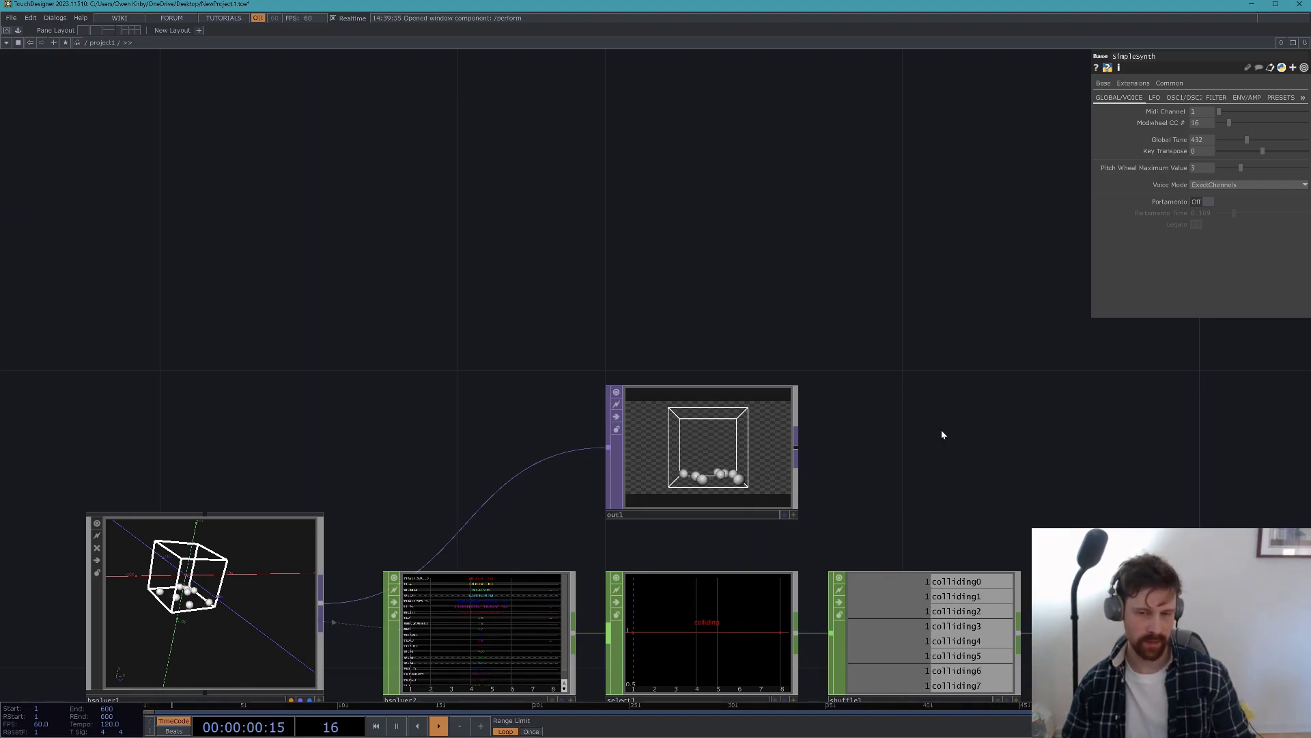
pyautogui.scroll(5, 658, 455)
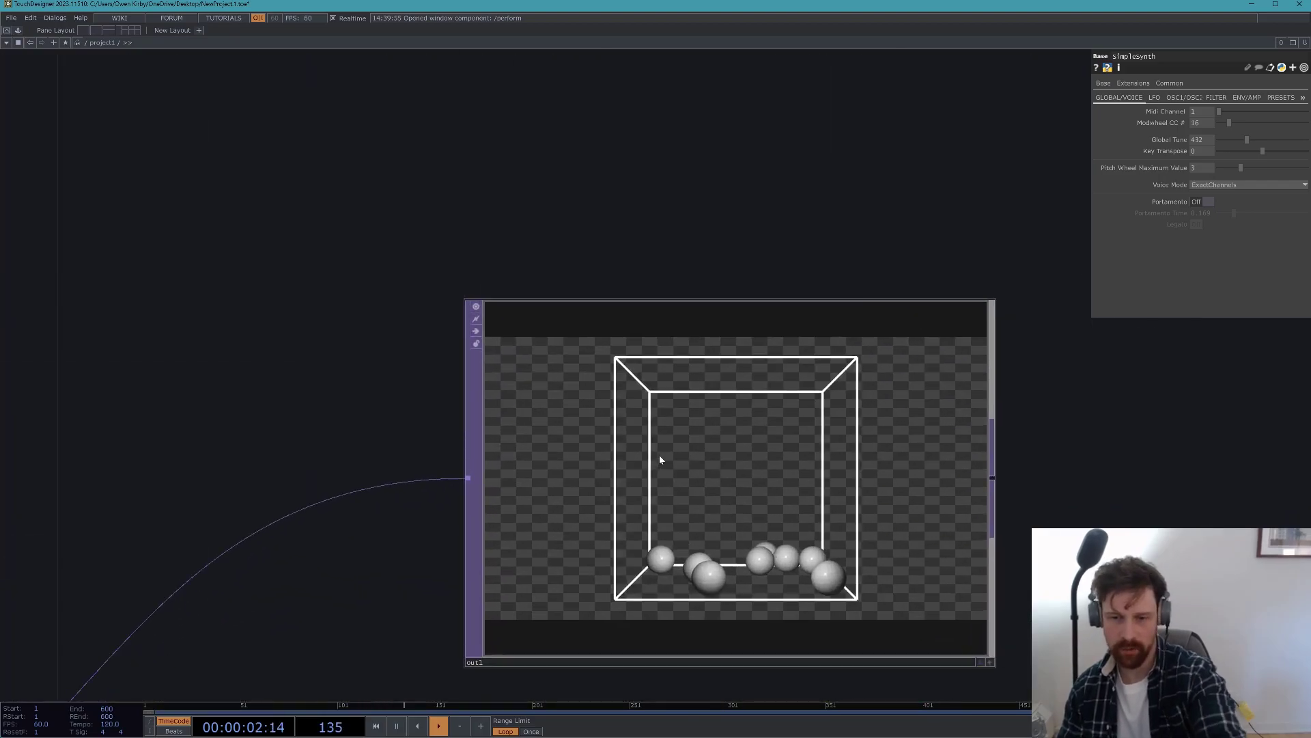
# - Align the audiodevout1 node directly above null1 and check the parameters of null1, the SimpleSynth and audiodevout1
pyautogui.scroll(-6, 692, 371)
pyautogui.moveTo(645, 333); pyautogui.dragTo(448, 351)
pyautogui.moveTo(858, 412); pyautogui.dragTo(503, 329)
pyautogui.scroll(-3, 479, 315)
pyautogui.scroll(5, 663, 458)
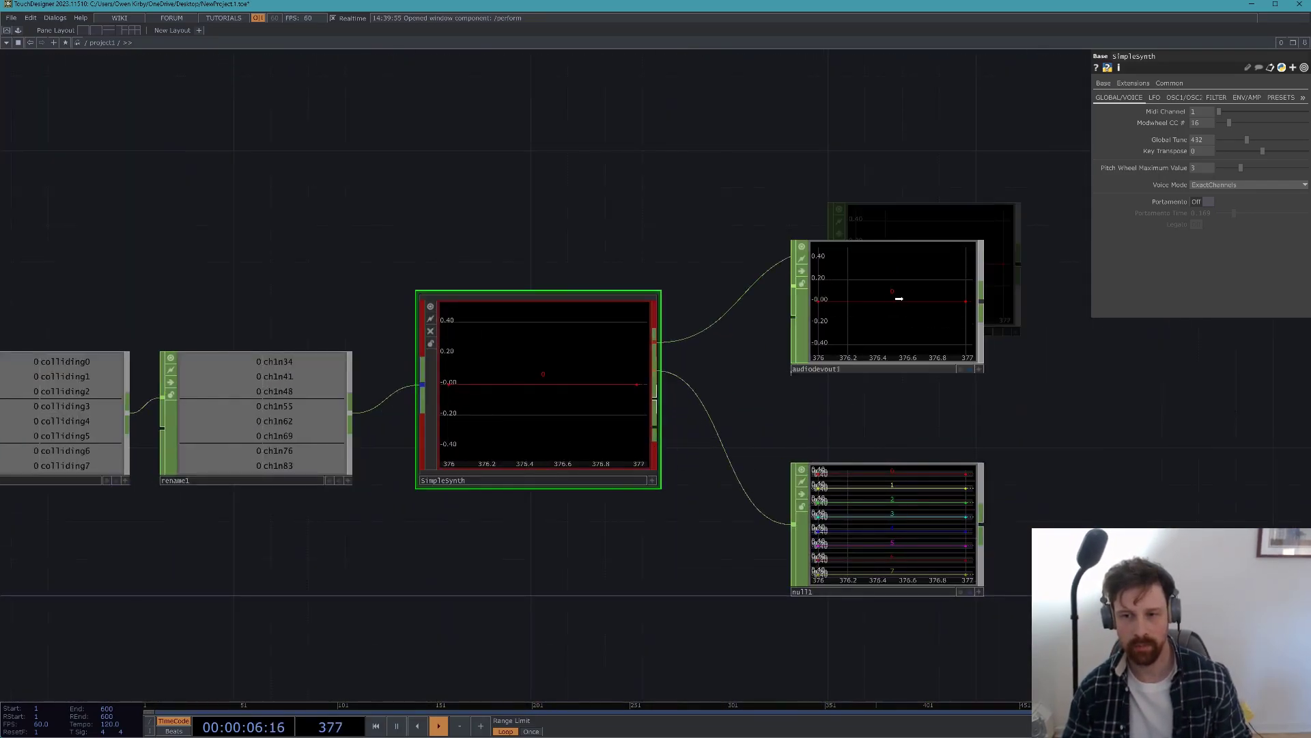
pyautogui.click(894, 487)
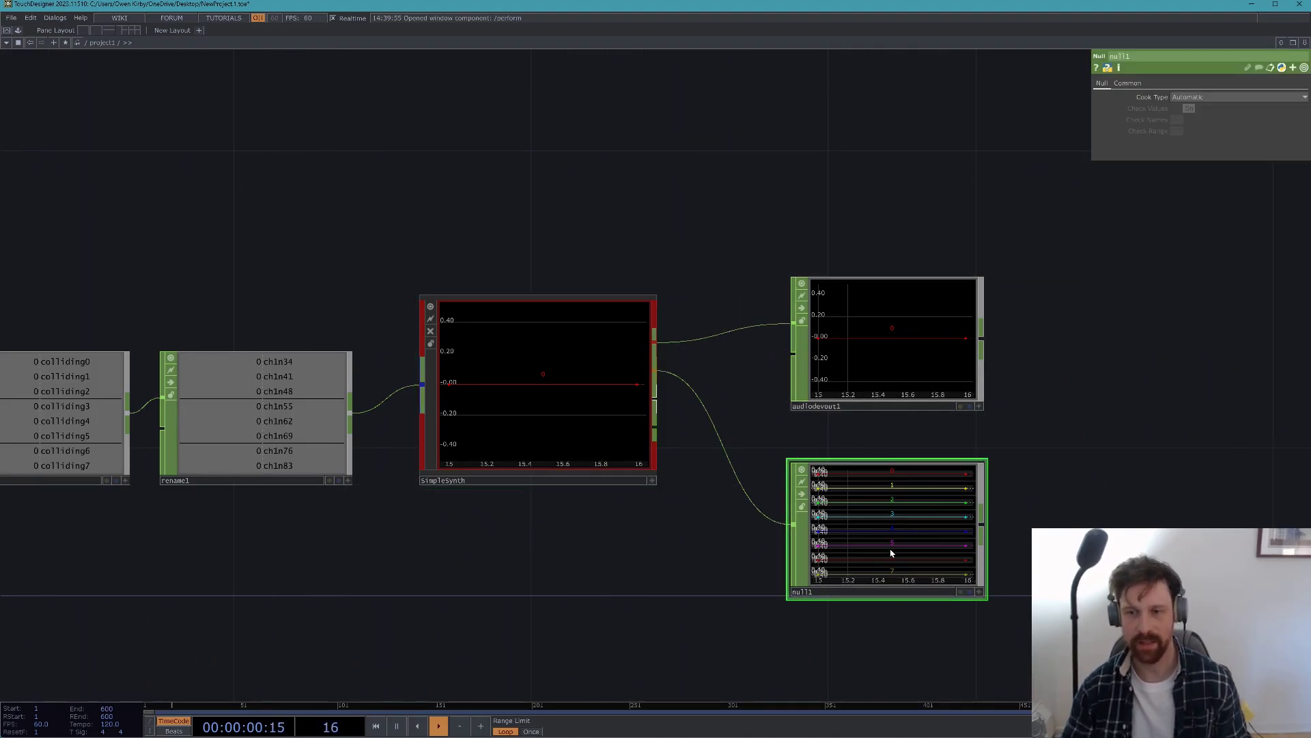
pyautogui.click(638, 345)
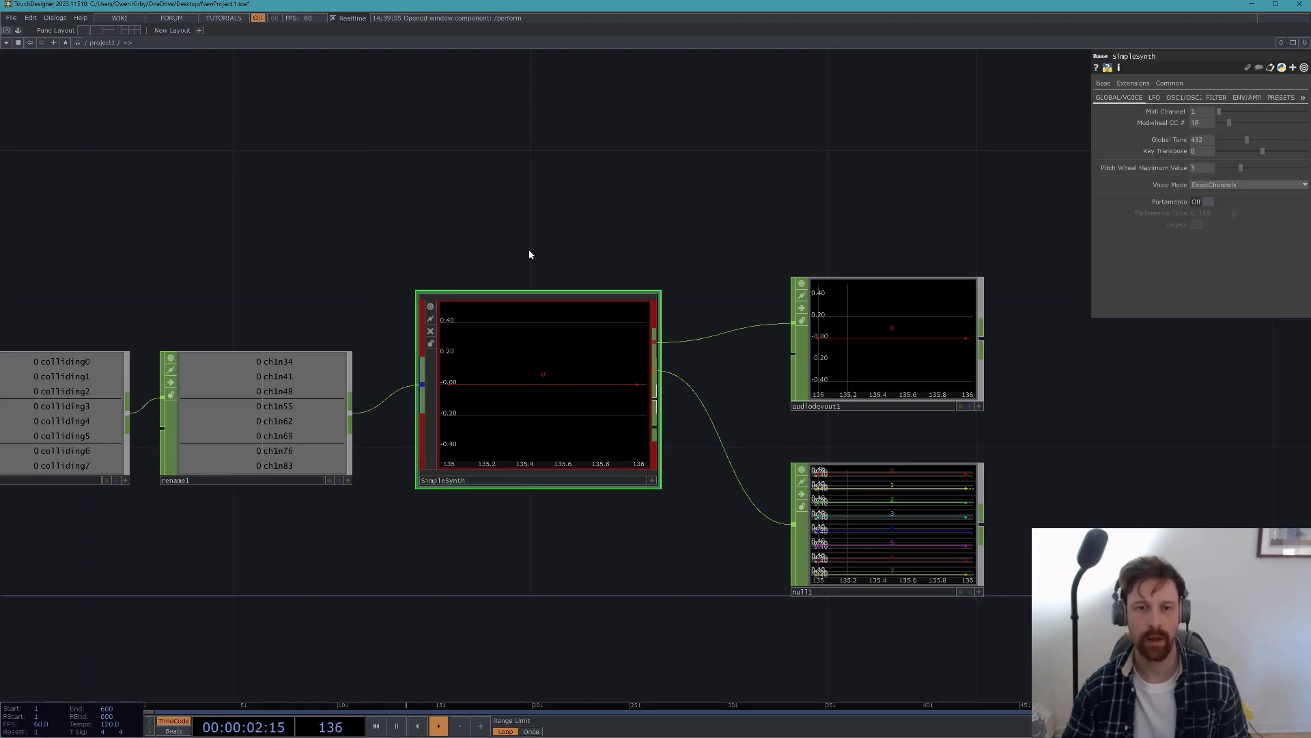
pyautogui.moveTo(477, 226); pyautogui.dragTo(588, 239)
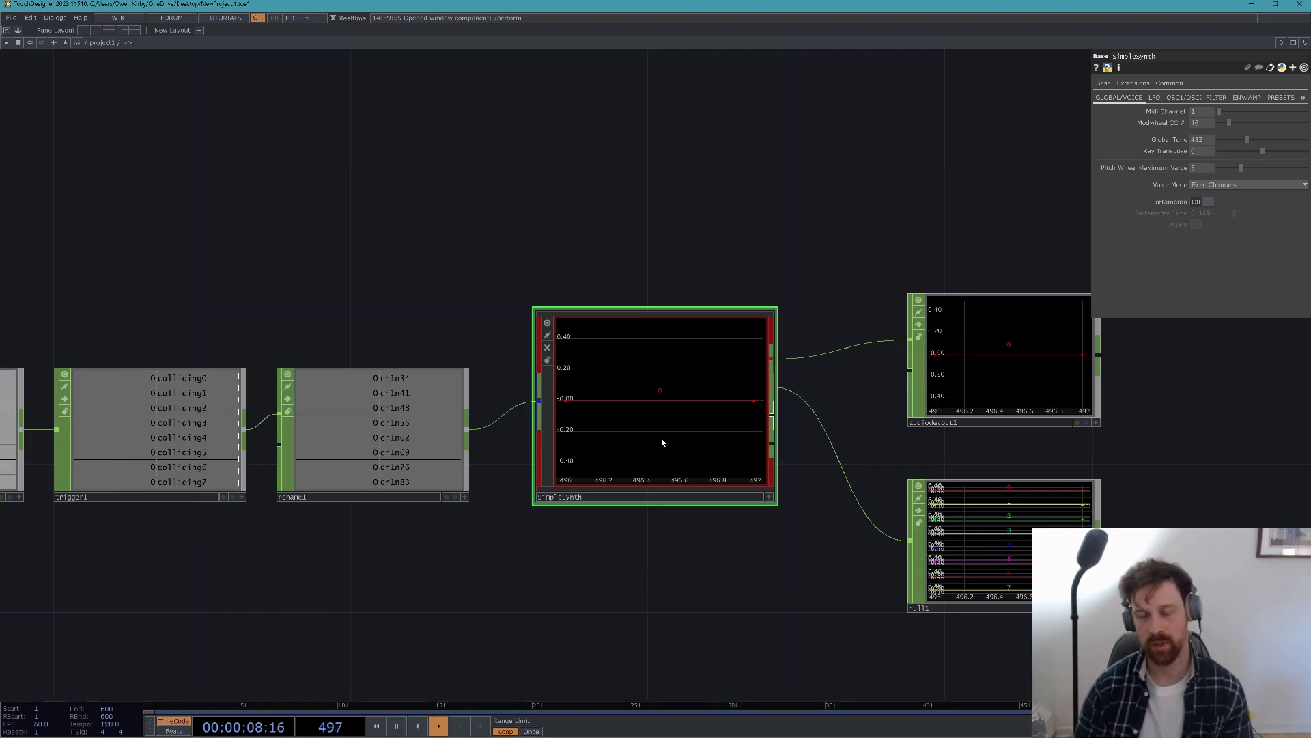
pyautogui.click(1030, 339)
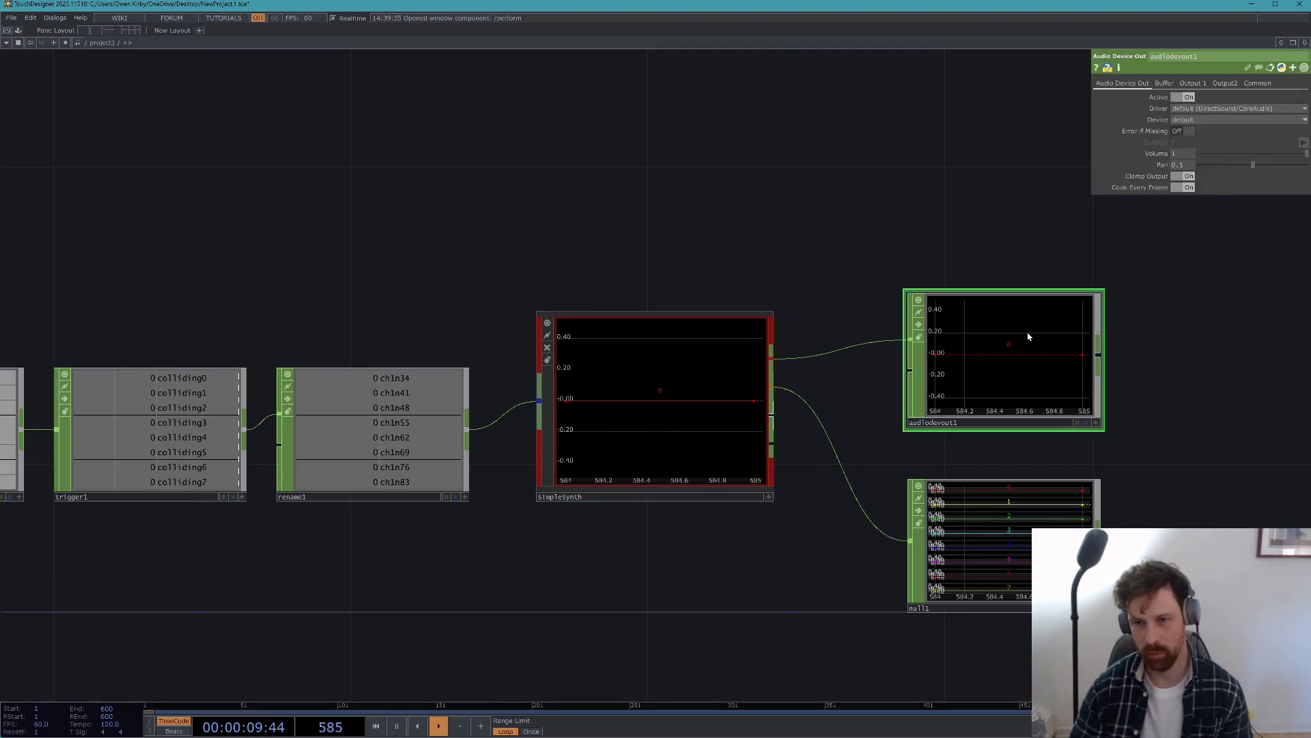
# - Initialize and restart the bsolver1 simulation
pyautogui.click(682, 383)
pyautogui.scroll(-8, 407, 599)
pyautogui.scroll(4, 214, 566)
pyautogui.click(214, 566)
pyautogui.click(1203, 177)
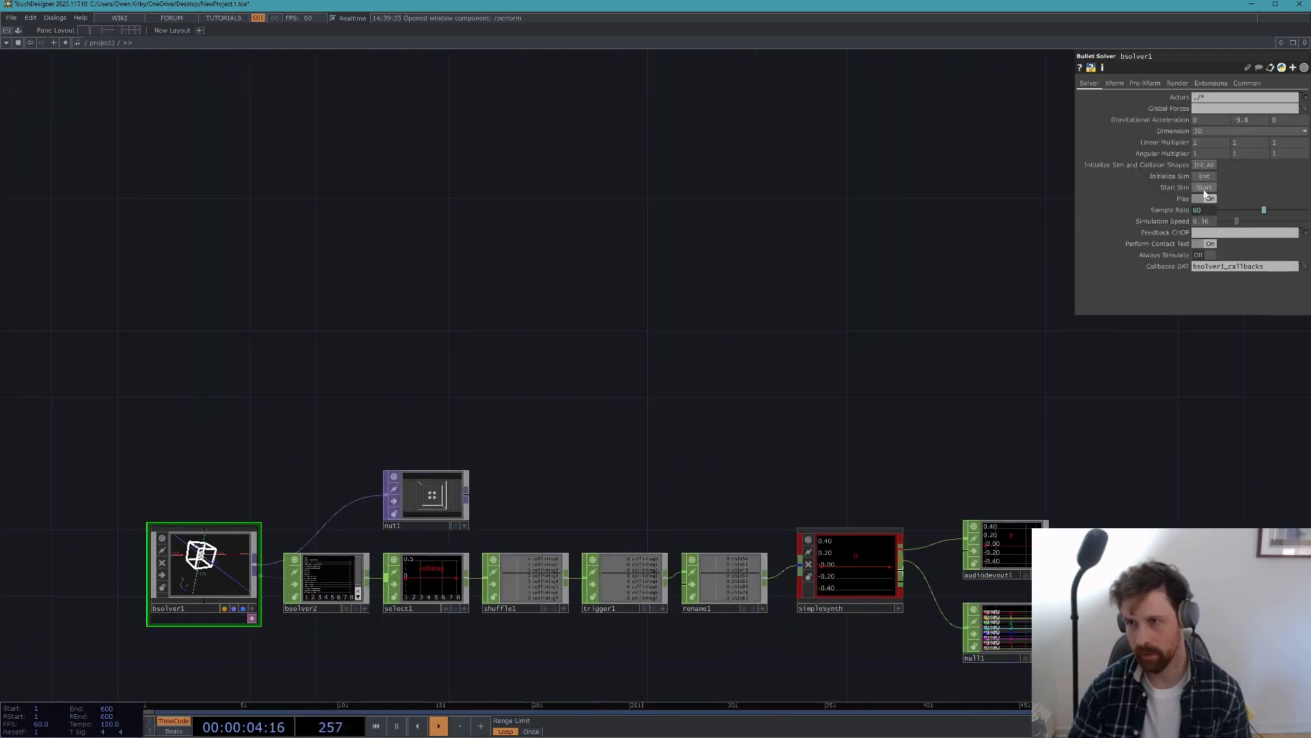
pyautogui.moveTo(836, 323); pyautogui.dragTo(702, 216)
pyautogui.scroll(4, 598, 403)
pyautogui.moveTo(484, 306); pyautogui.dragTo(263, 226)
# - Turn on Chorus I and Chorus II in the SimpleSynth's amplifier settings
pyautogui.click(676, 450)
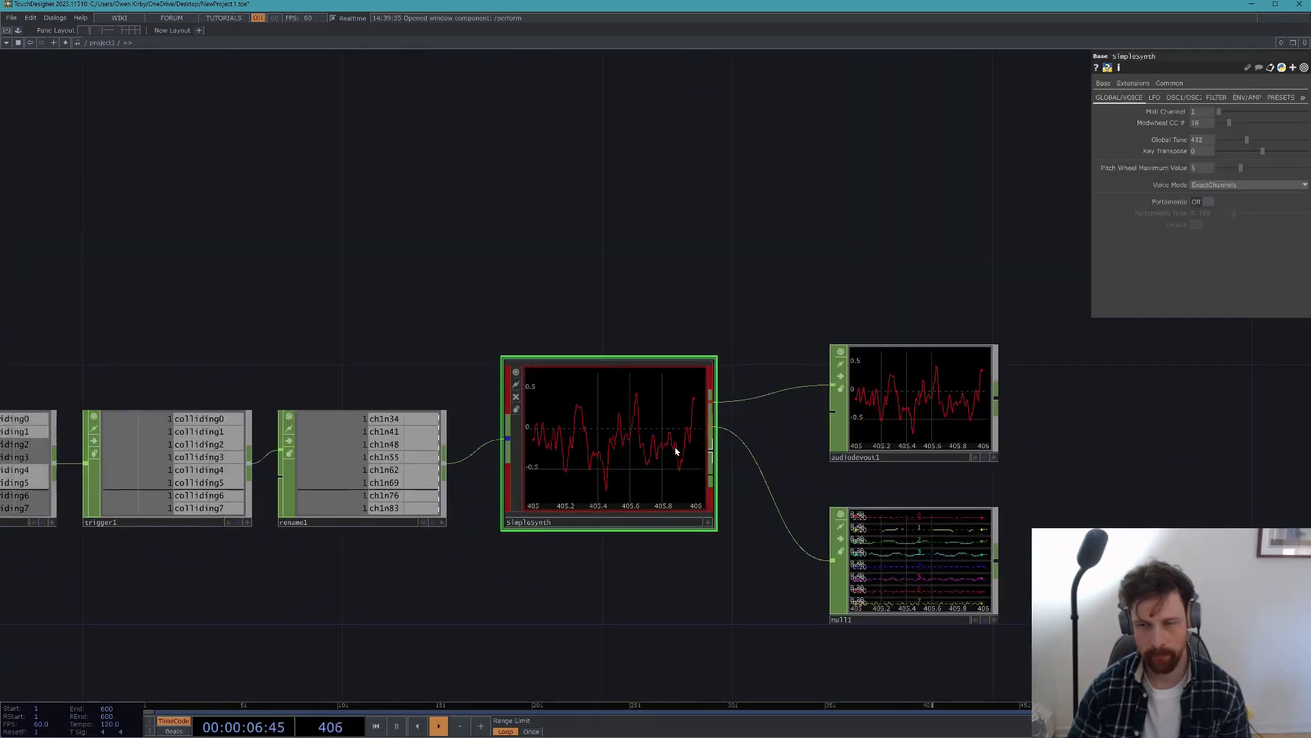
pyautogui.click(1246, 97)
pyautogui.click(1206, 268)
pyautogui.click(1206, 257)
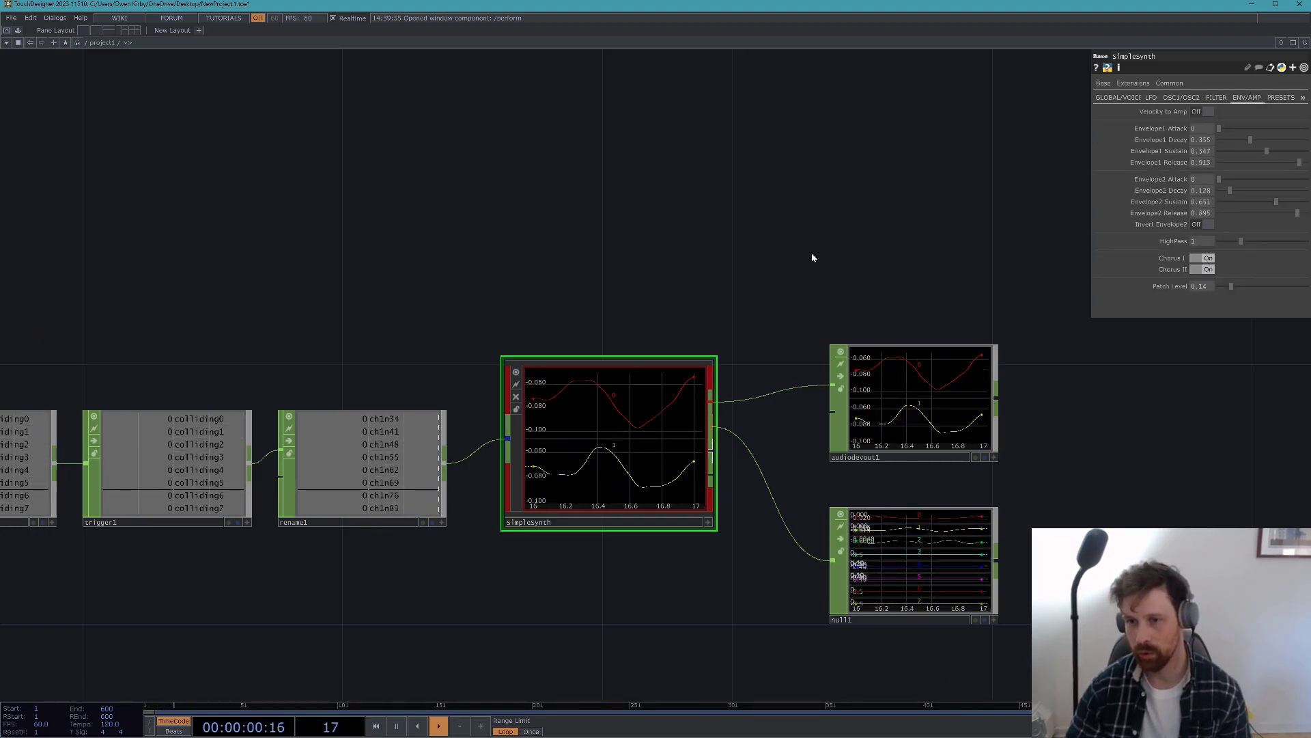
pyautogui.moveTo(817, 258); pyautogui.dragTo(903, 258)
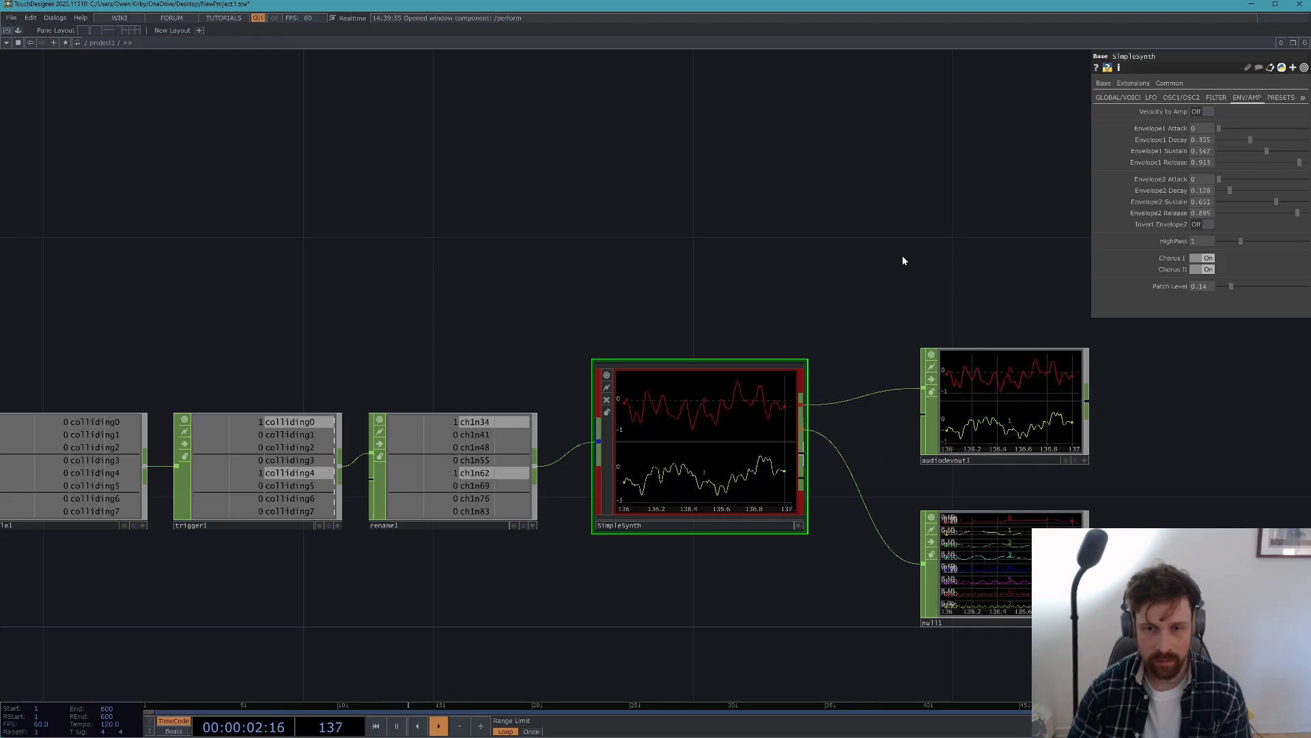
# - Set the SimpleSynth's patch level to 0.076 and turn off Chorus I and Chorus II
pyautogui.moveTo(1232, 287); pyautogui.dragTo(1227, 287)
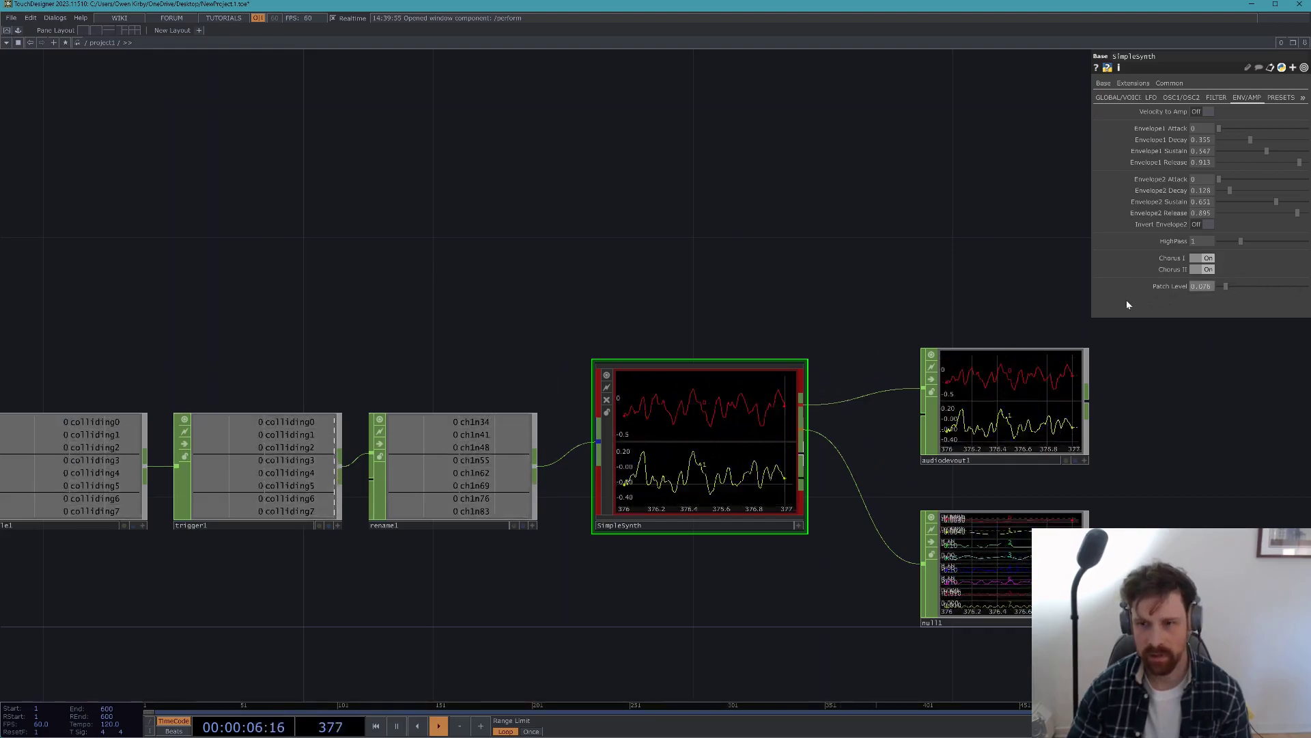
pyautogui.click(1206, 269)
pyautogui.click(1206, 258)
pyautogui.moveTo(909, 248); pyautogui.dragTo(796, 278)
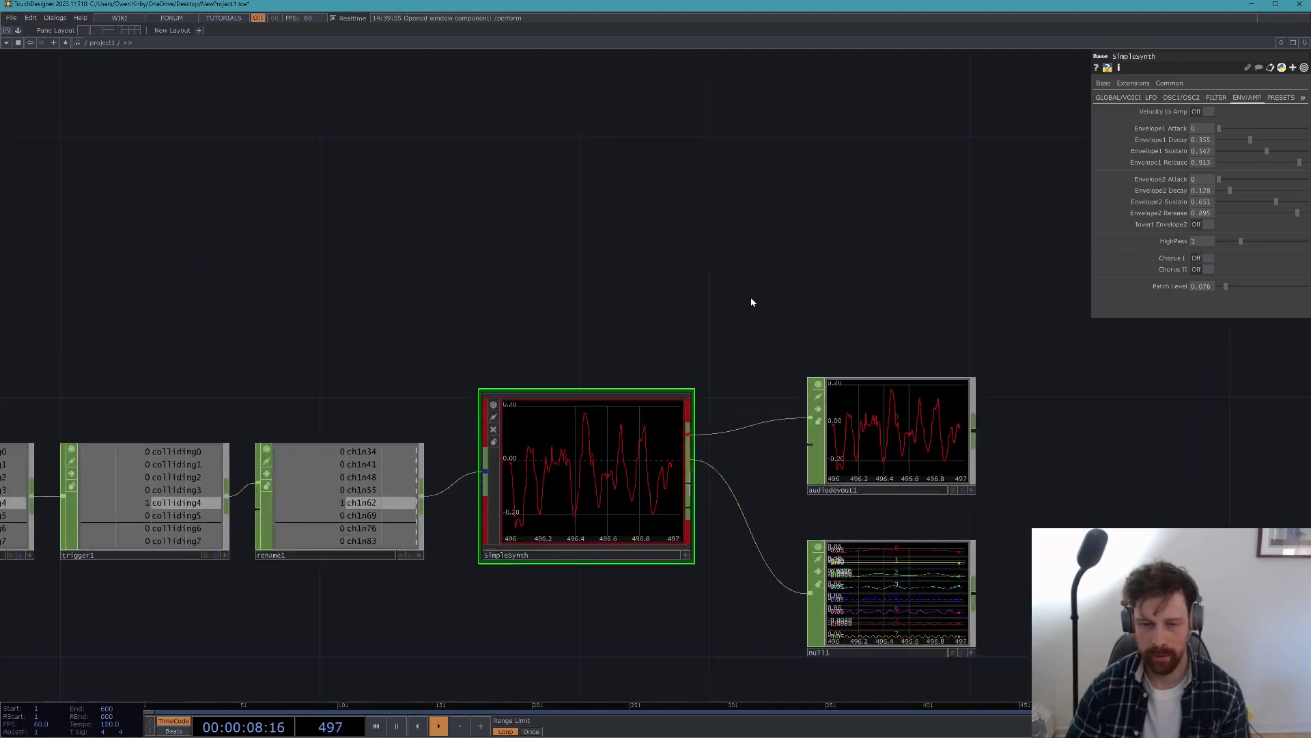
# - Pause the timeline and review the SimpleSynth's global/voice, LFO, filter and oscillator settings
pyautogui.press('space')
pyautogui.moveTo(438, 633); pyautogui.dragTo(619, 412)
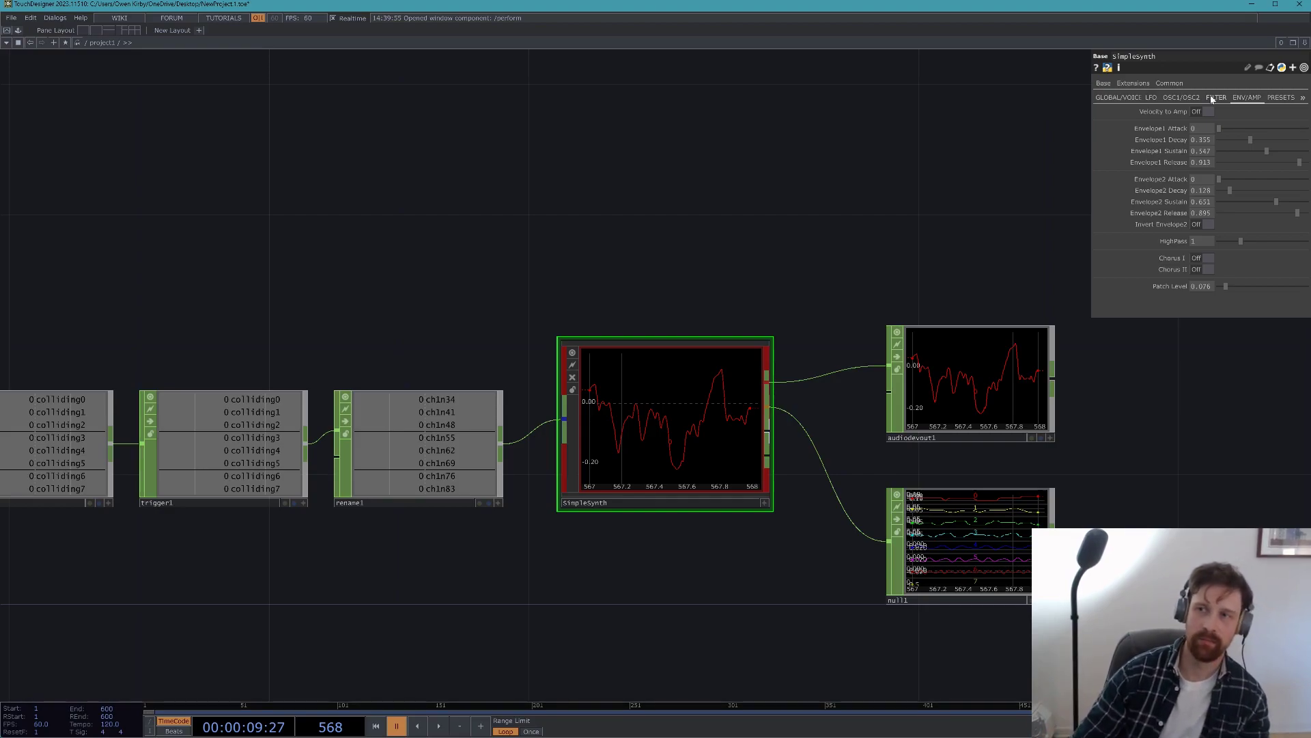
pyautogui.click(1183, 99)
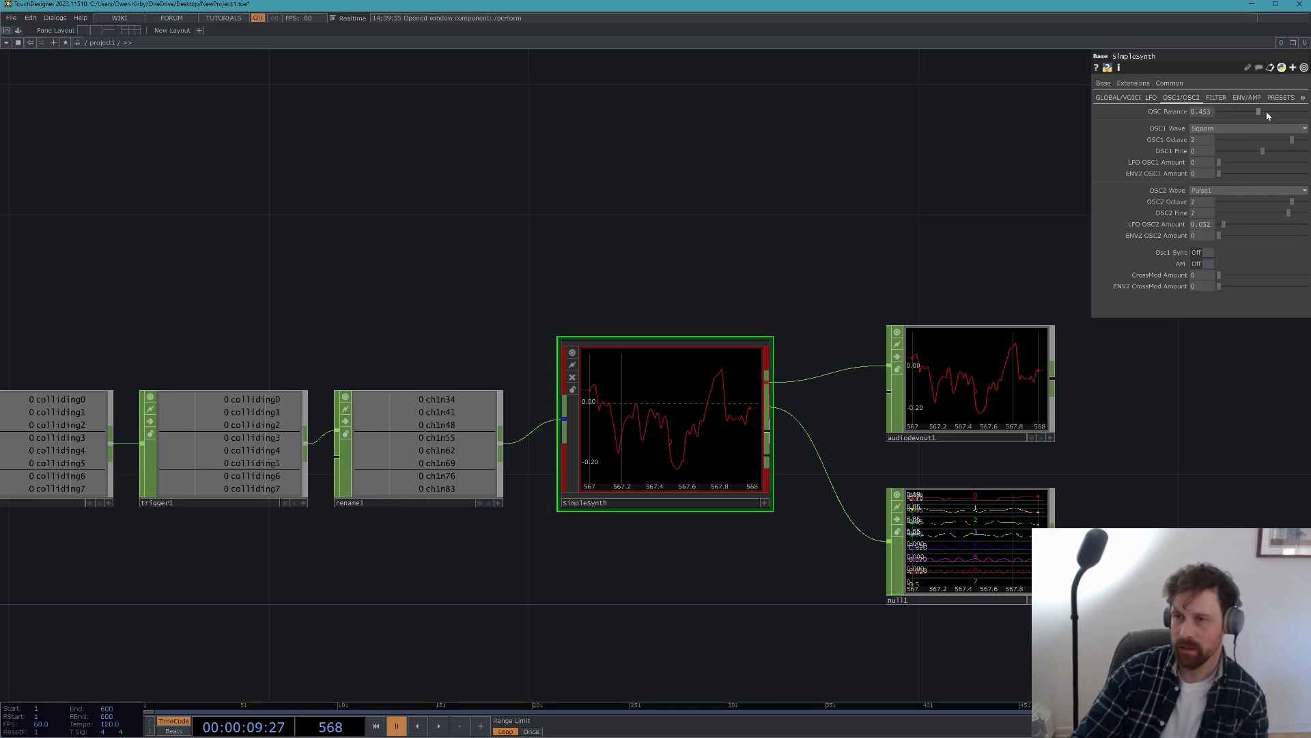
pyautogui.click(1138, 100)
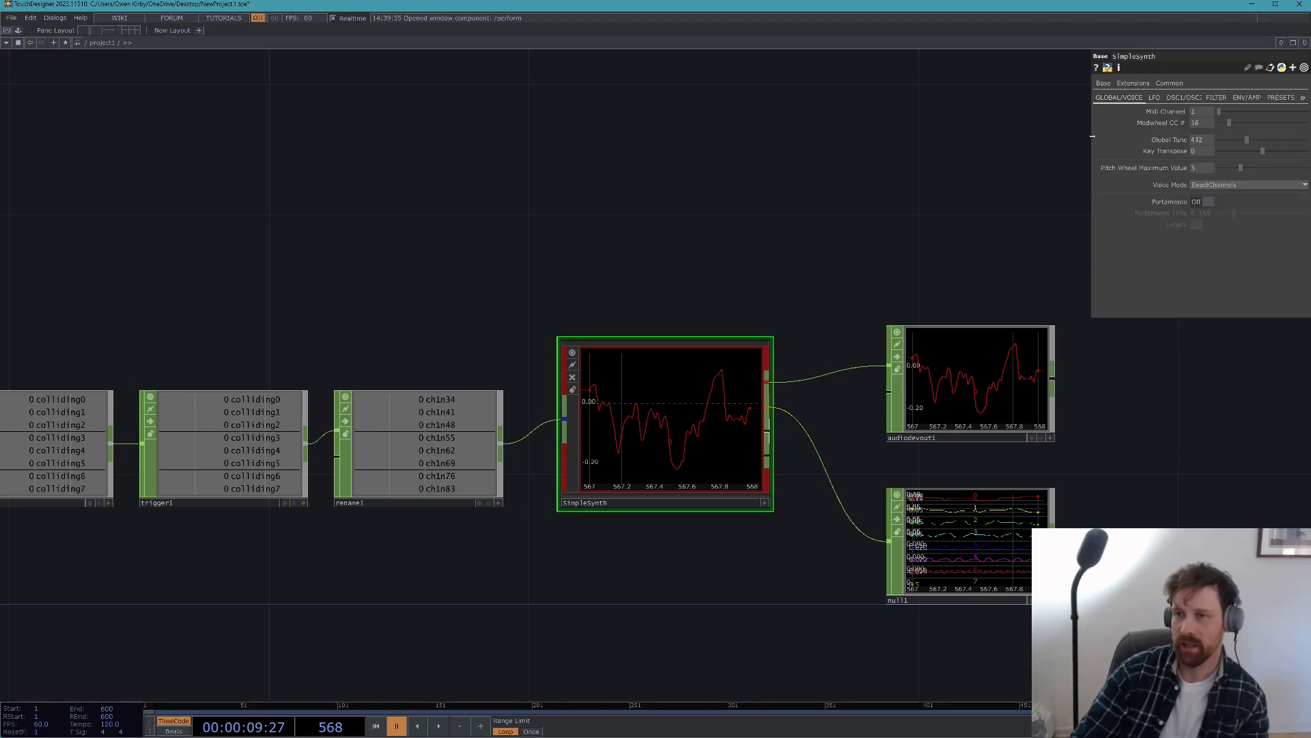
pyautogui.moveTo(1092, 135); pyautogui.dragTo(823, 151)
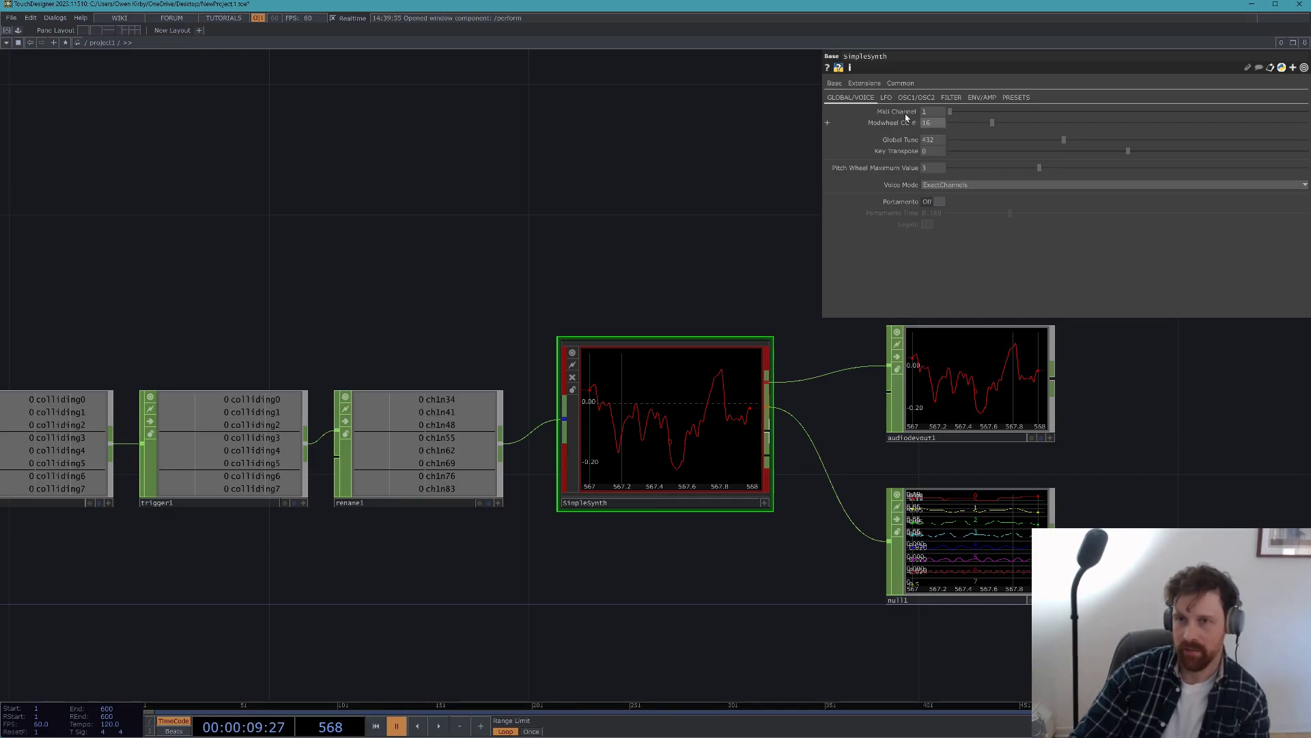
pyautogui.click(887, 98)
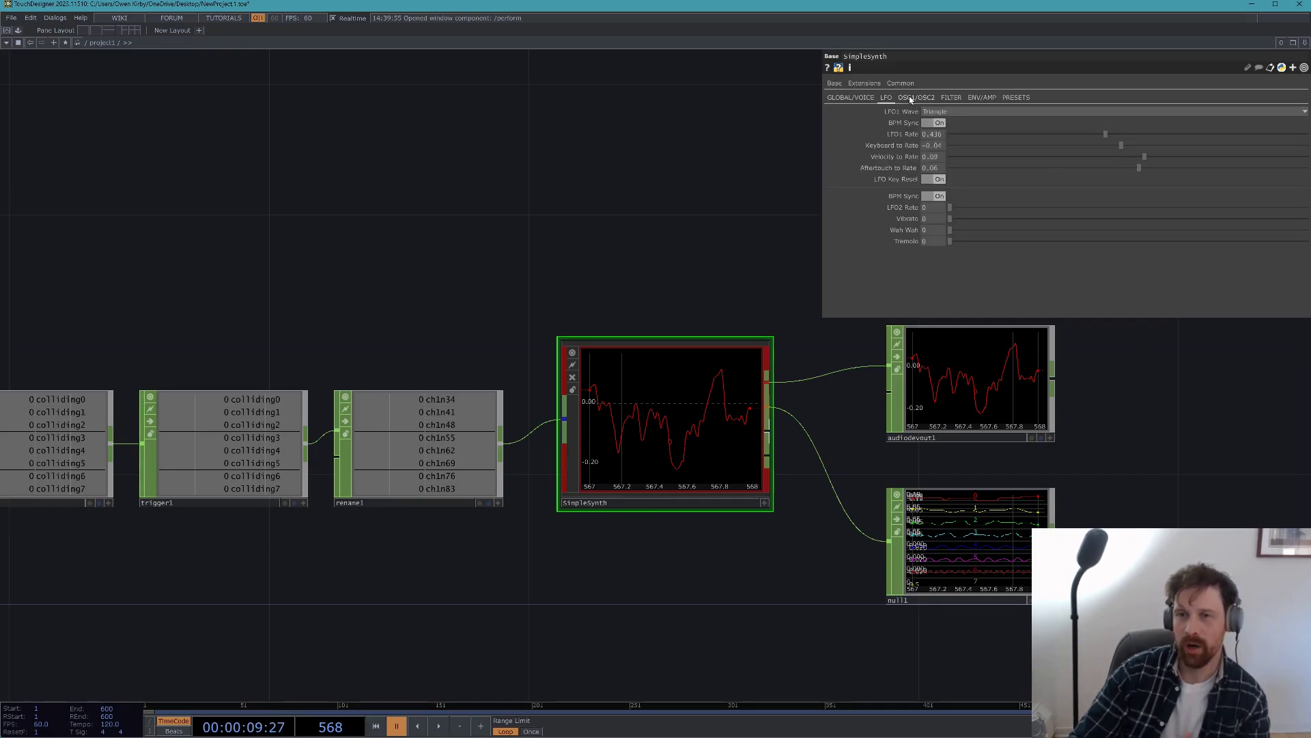
pyautogui.click(952, 97)
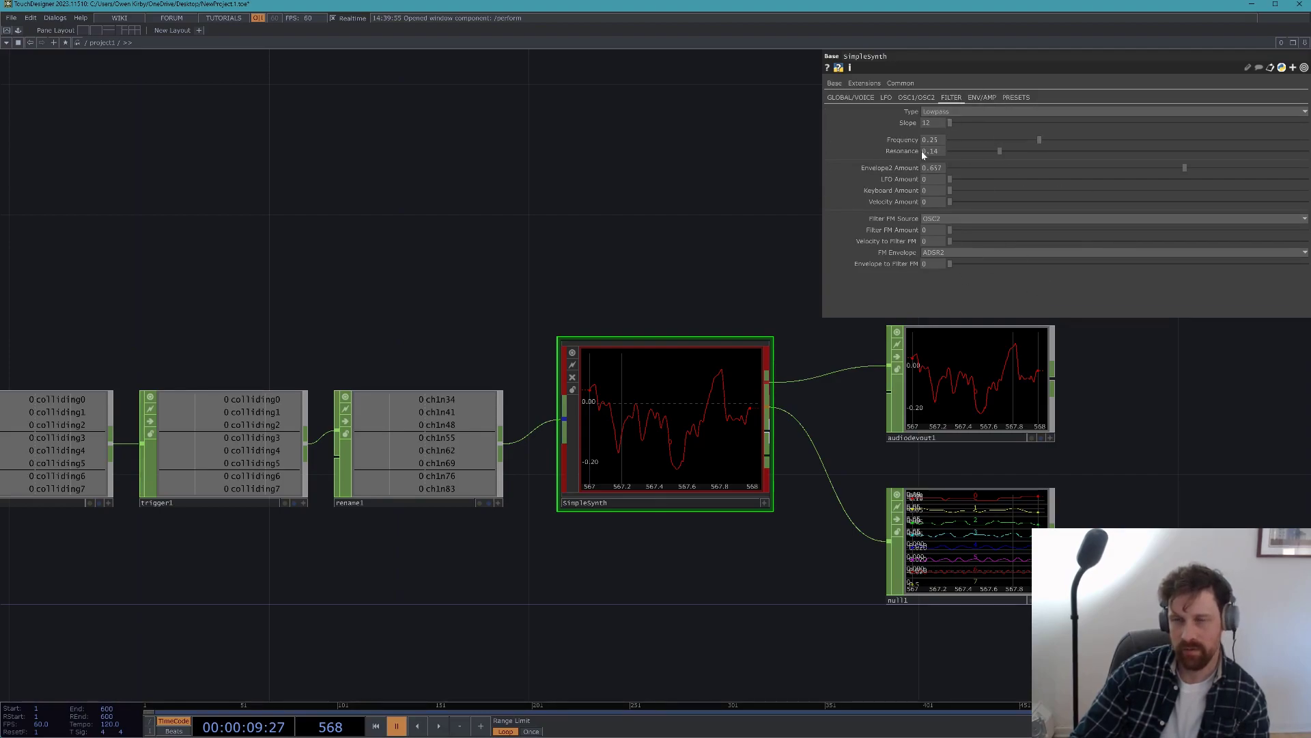
pyautogui.click(919, 100)
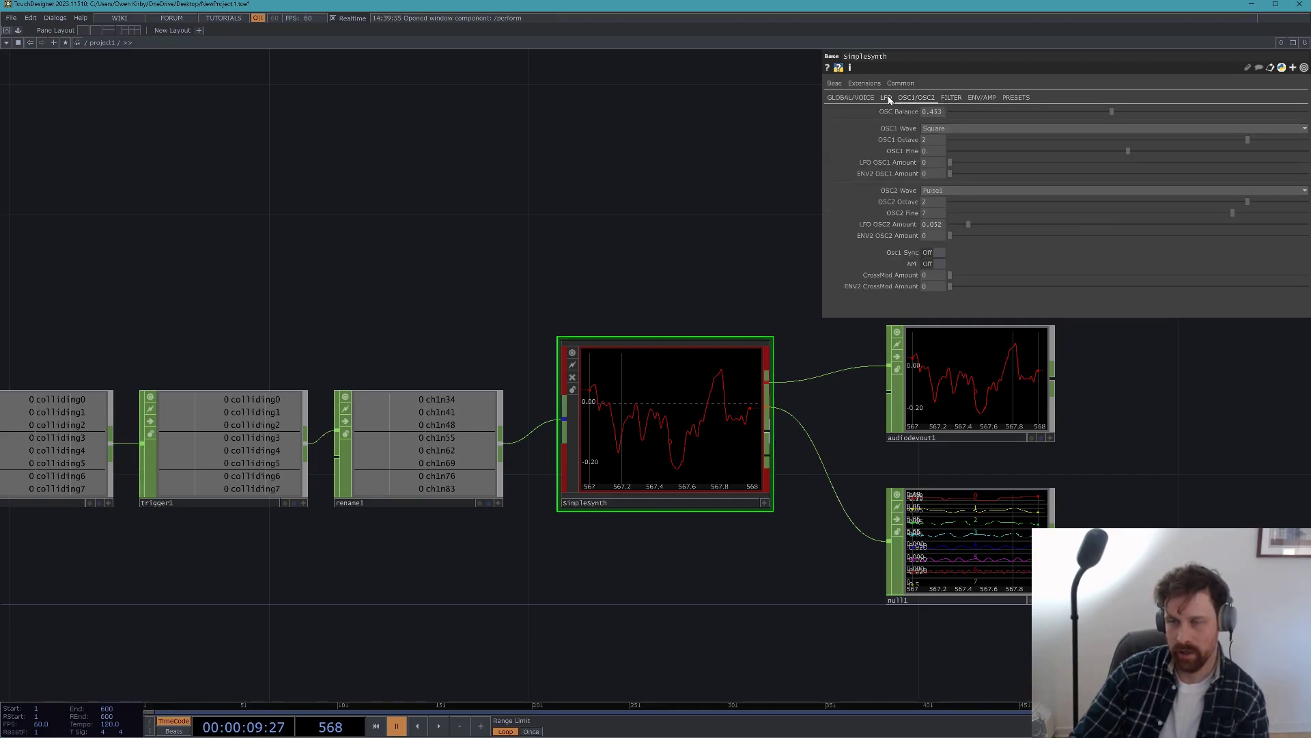
# - Resume timeline playback and set the Bullet Solver's simulation speed to 0.11
pyautogui.moveTo(686, 237); pyautogui.dragTo(620, 211)
pyautogui.scroll(-3, 621, 212)
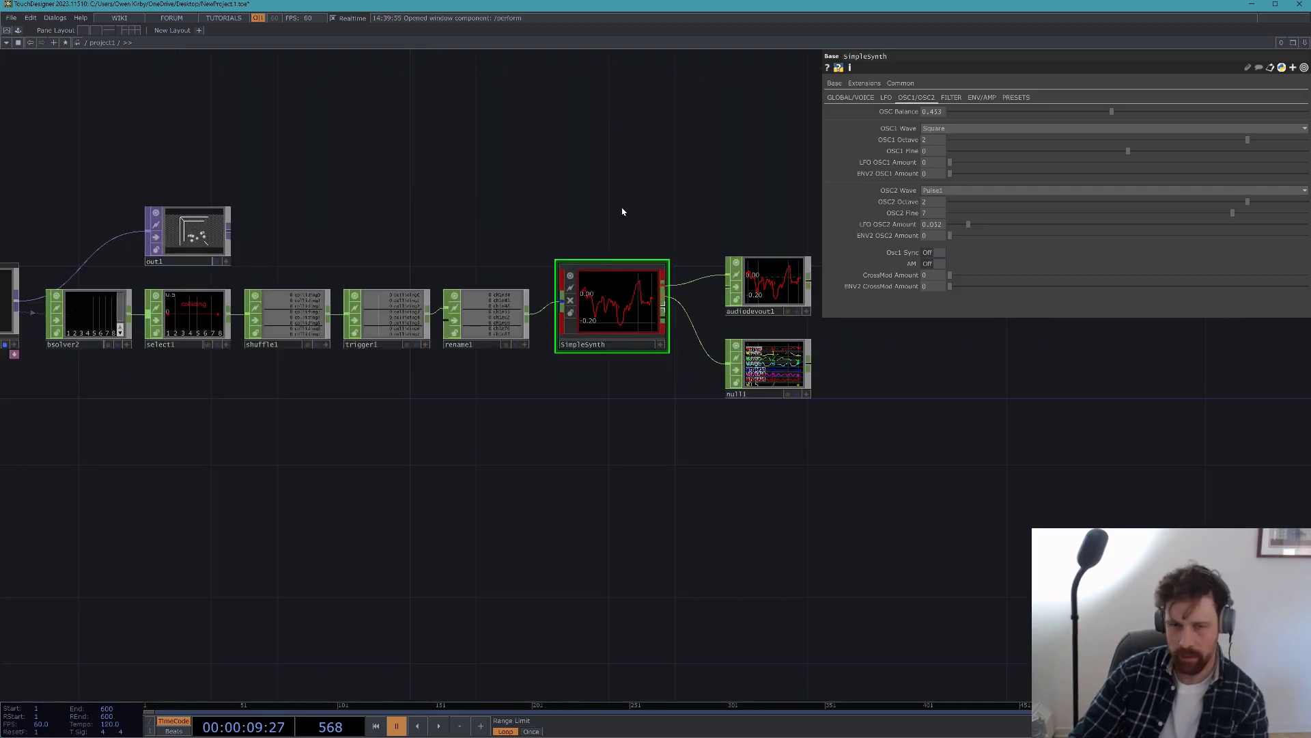
pyautogui.moveTo(781, 217); pyautogui.dragTo(862, 176)
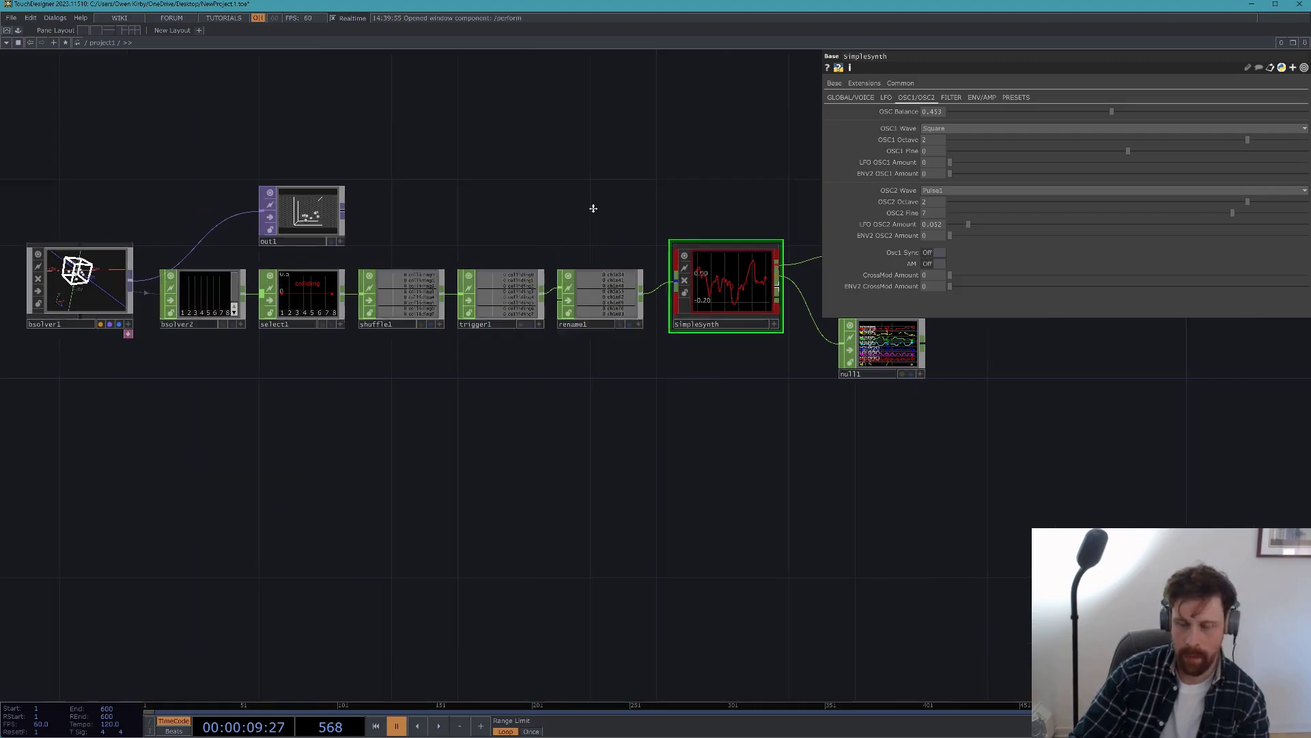
pyautogui.hscroll(4, 607, 205)
pyautogui.hscroll(-5, 516, 275)
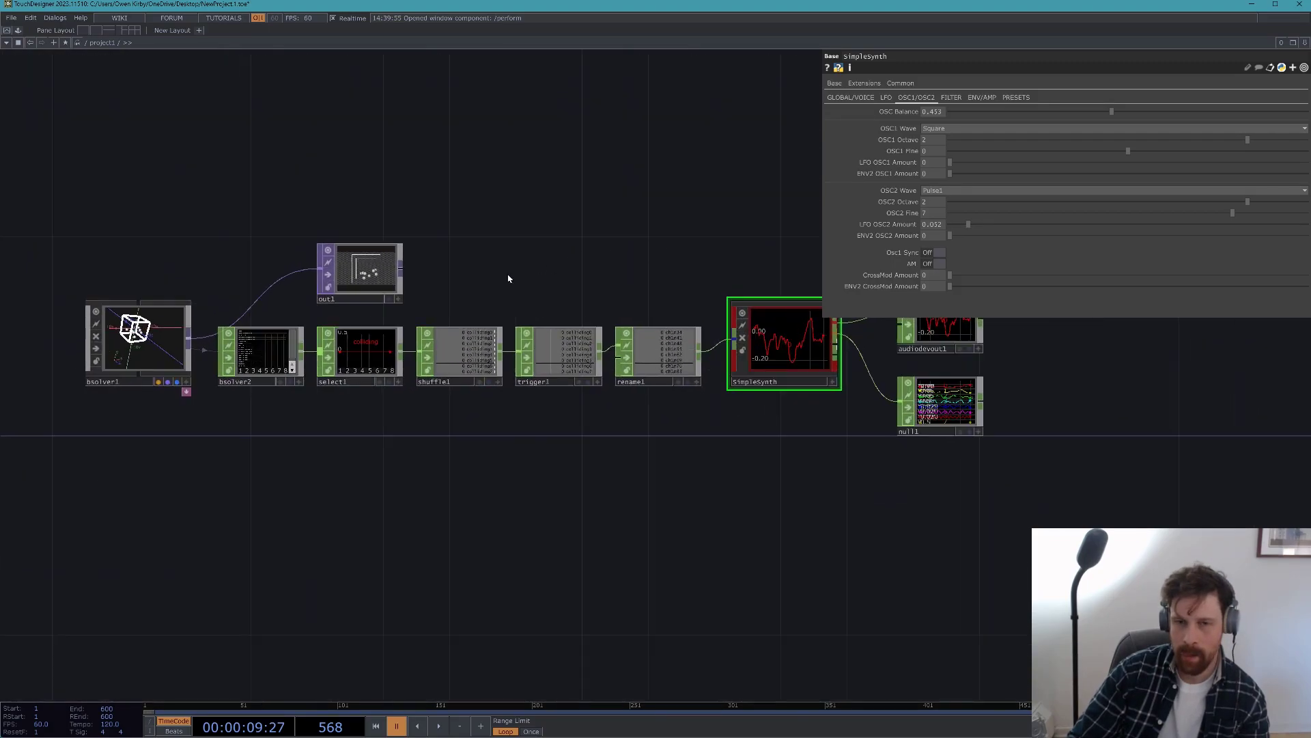
pyautogui.click(172, 340)
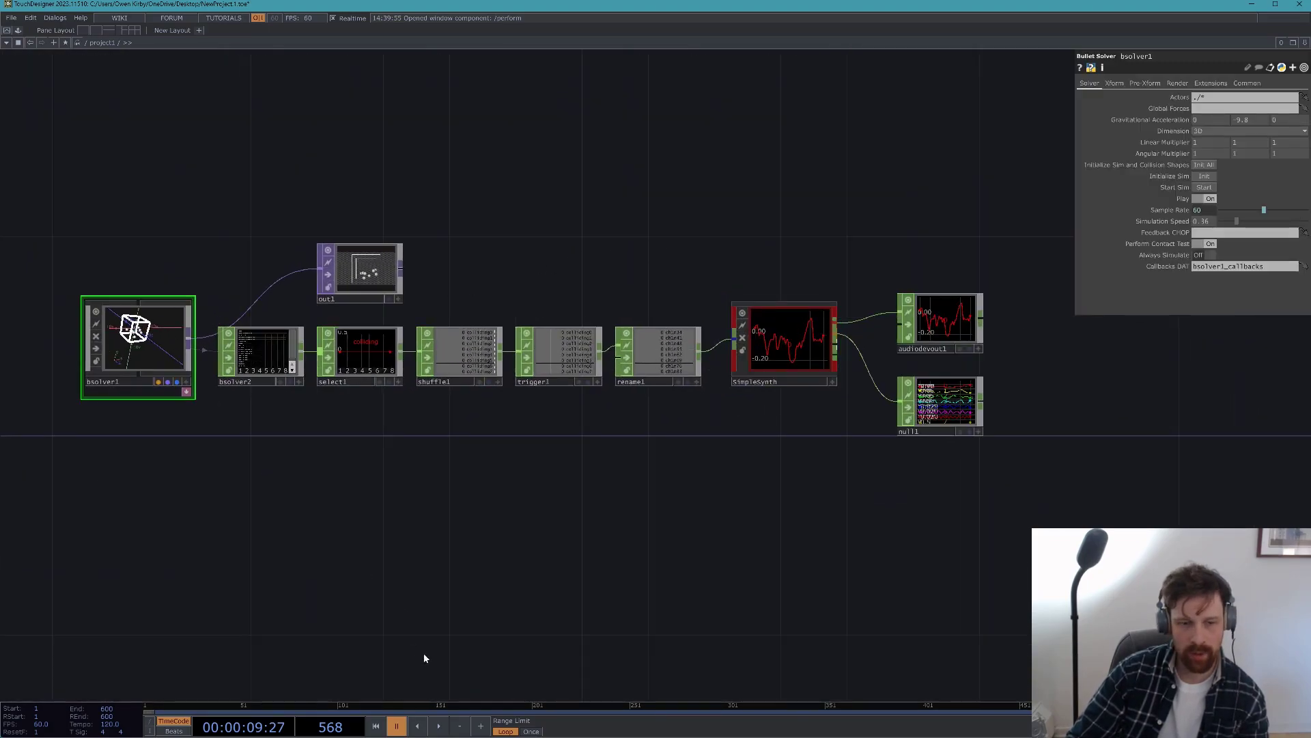
pyautogui.click(434, 725)
pyautogui.scroll(10, 354, 253)
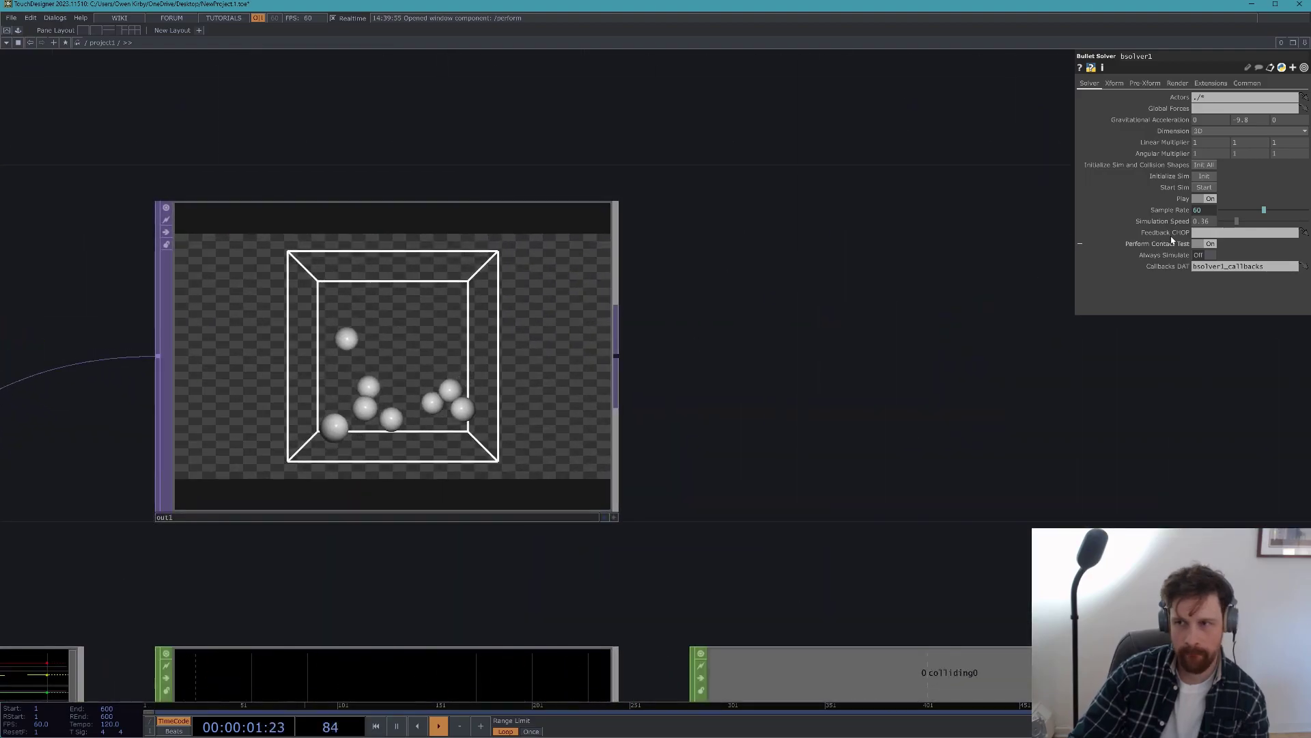
pyautogui.moveTo(1236, 220); pyautogui.dragTo(1225, 222)
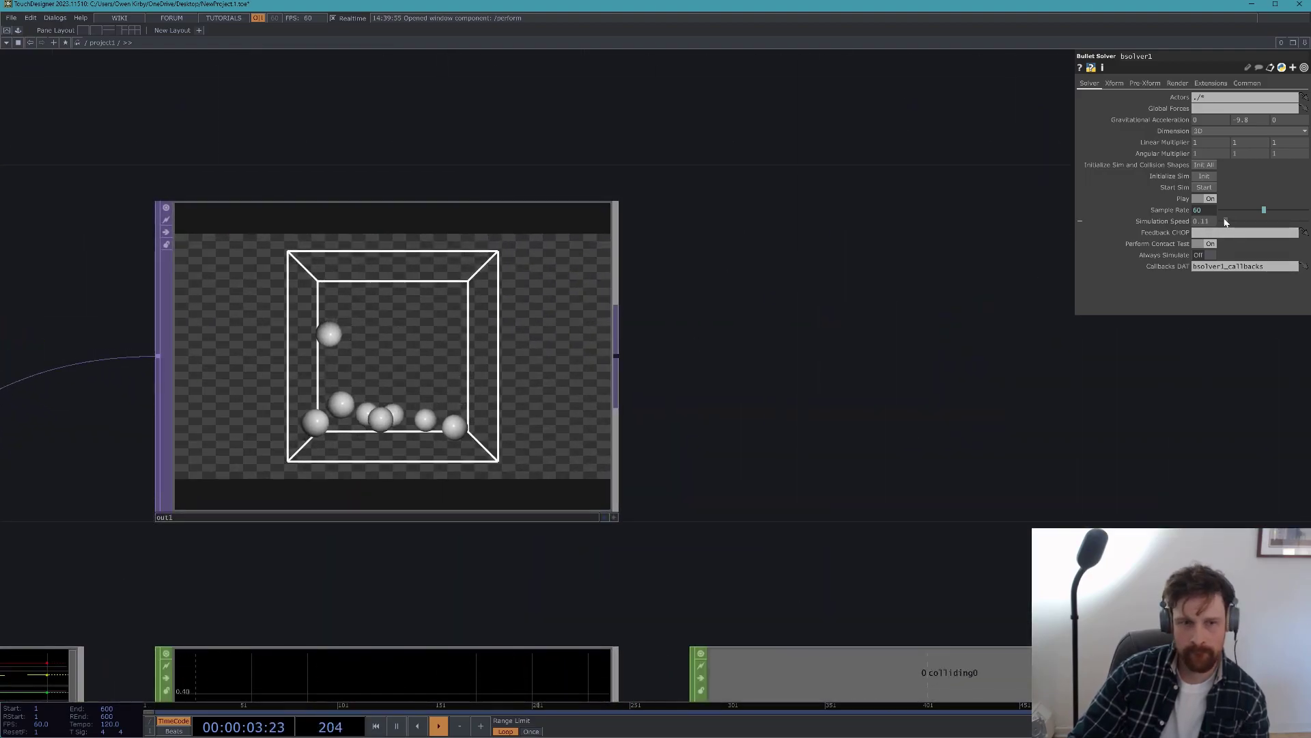
# - Set the SimpleSynth's OSC1 octave to 1
pyautogui.scroll(-10, 784, 272)
pyautogui.moveTo(580, 240); pyautogui.dragTo(381, 250)
pyautogui.click(847, 342)
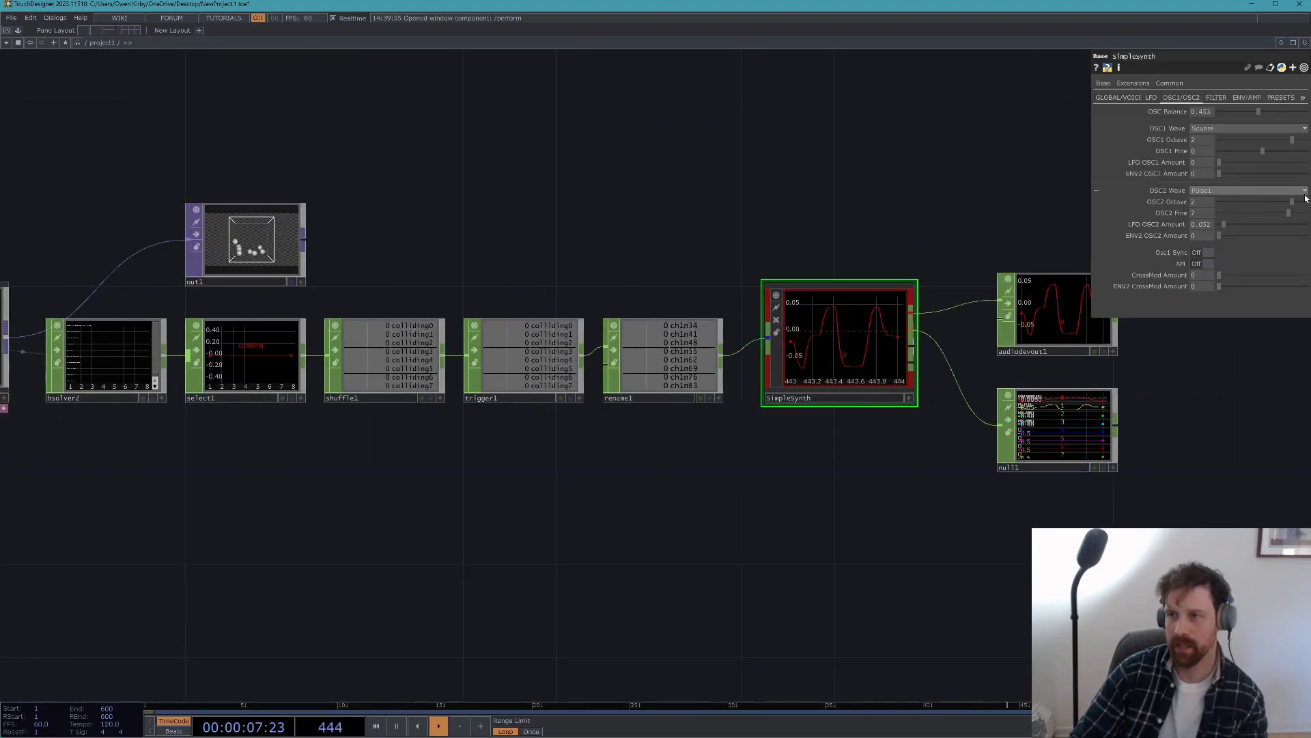
pyautogui.click(1275, 140)
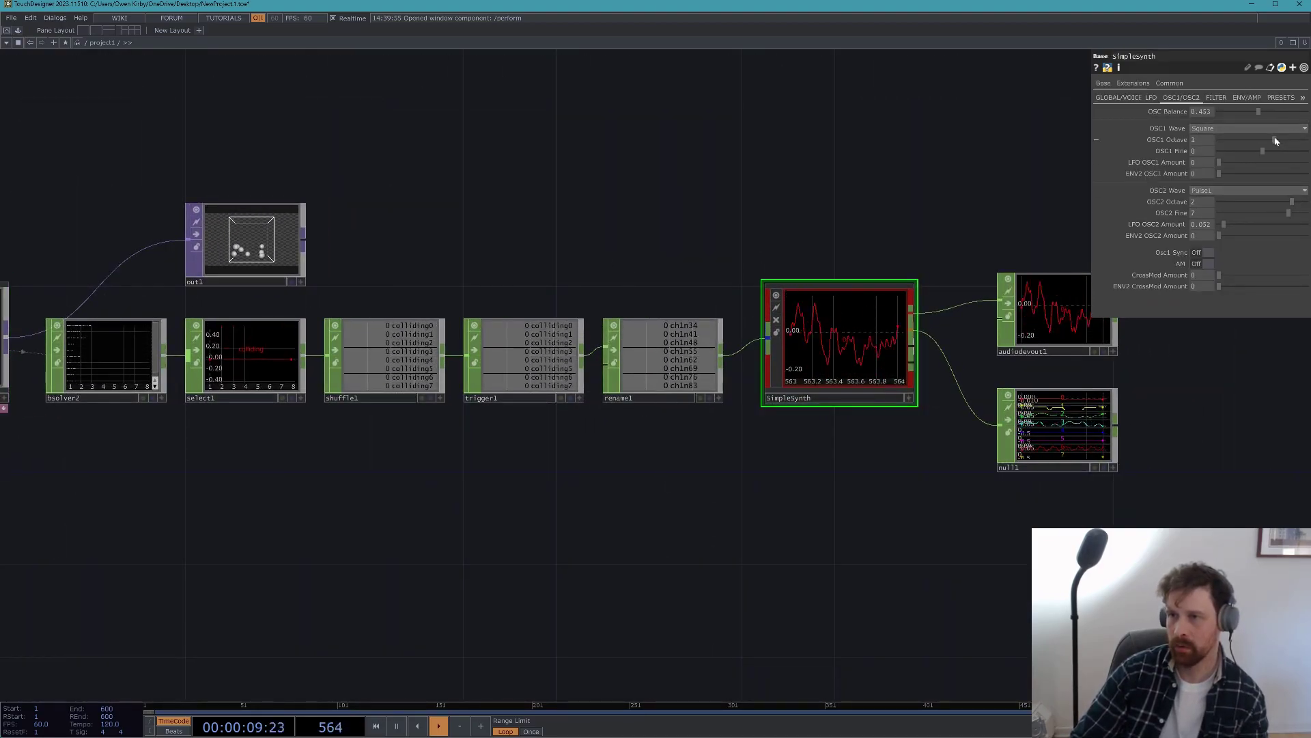
# - Set the SimpleSynth's OSC2 wave to Pulse3 at octave 3 and the oscillator balance to 0.221
pyautogui.click(1227, 191)
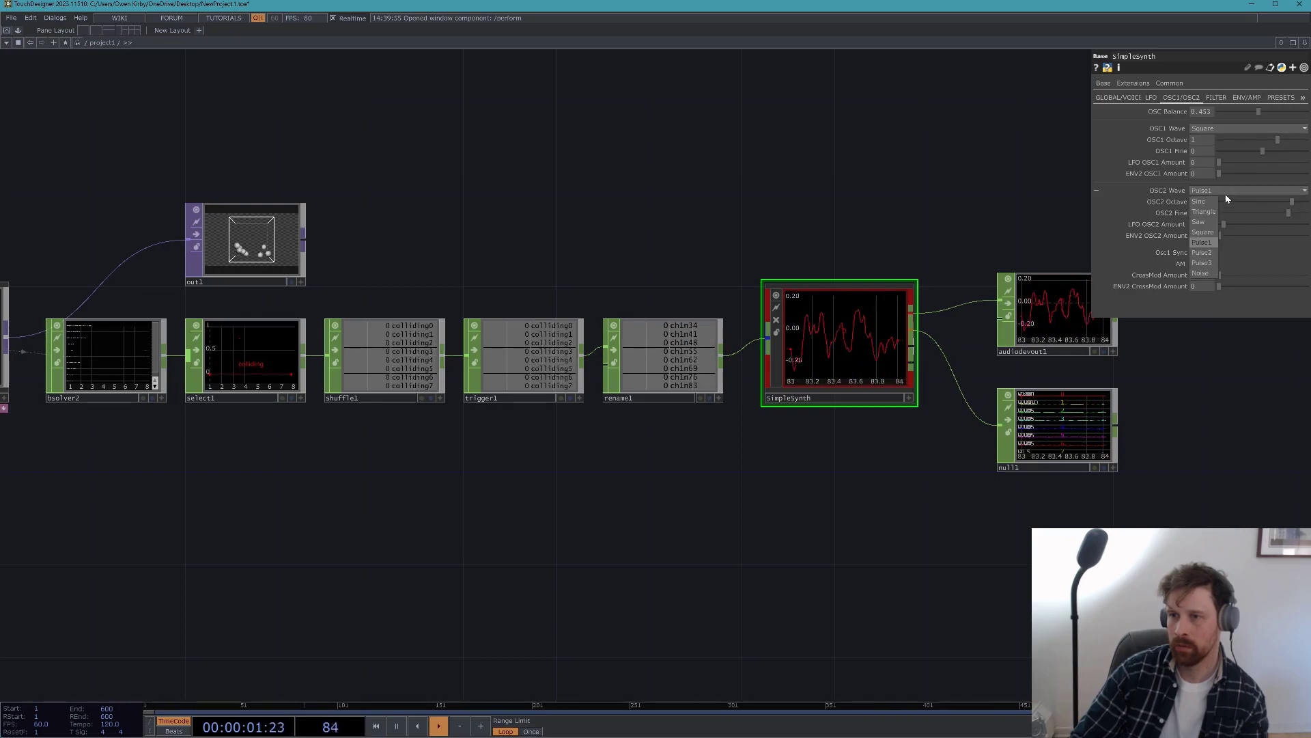
pyautogui.click(1202, 263)
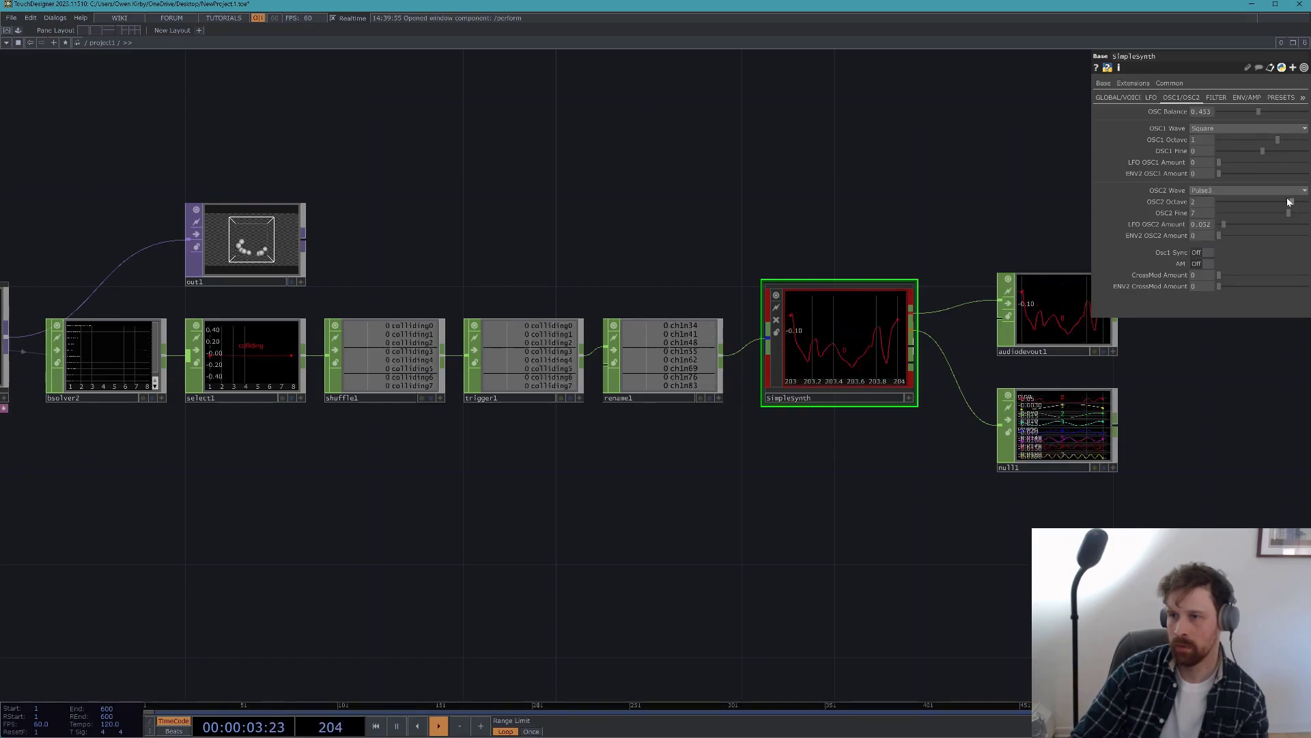
pyautogui.moveTo(1291, 202)
pyautogui.mouseDown()
pyautogui.moveTo(1279, 202)
pyautogui.moveTo(1308, 203)
pyautogui.mouseUp()
pyautogui.moveTo(1256, 111); pyautogui.dragTo(1237, 111)
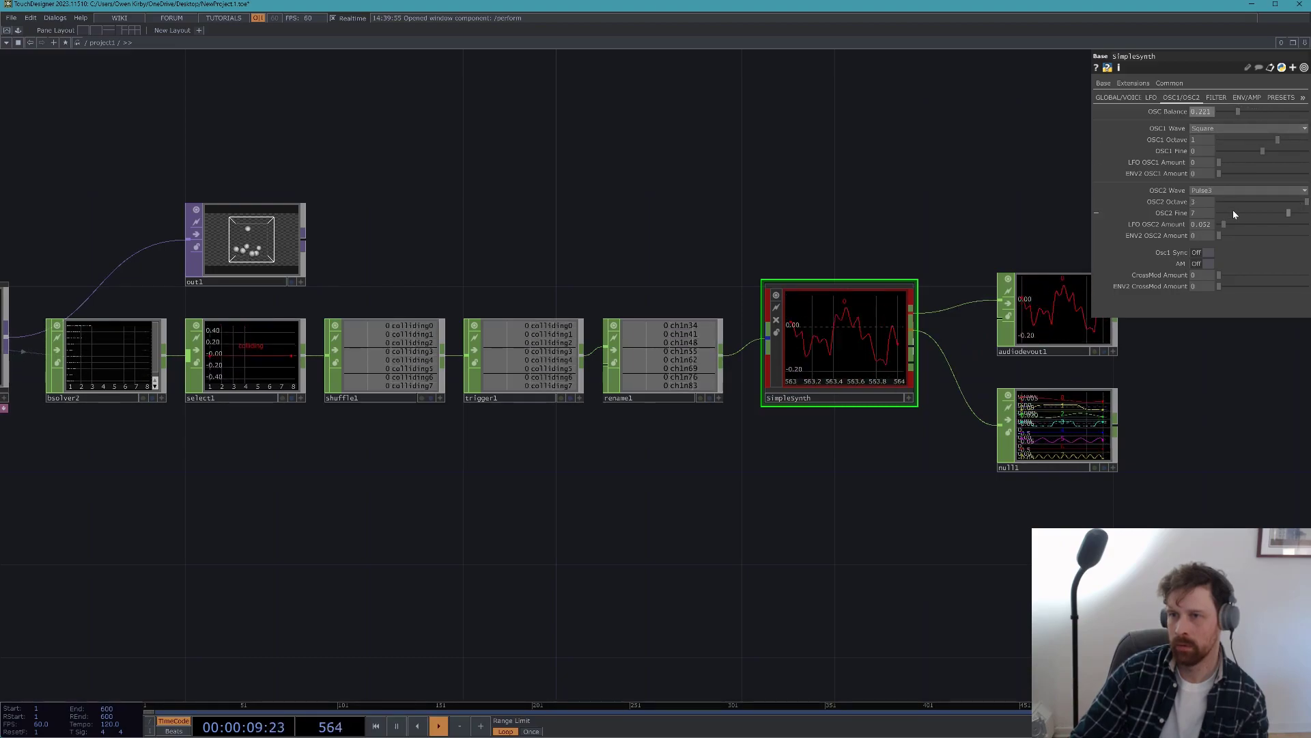
# - Review the SimpleSynth's filter and LFO settings and the operator chain from the Bullet Solver to the synth
pyautogui.click(1215, 97)
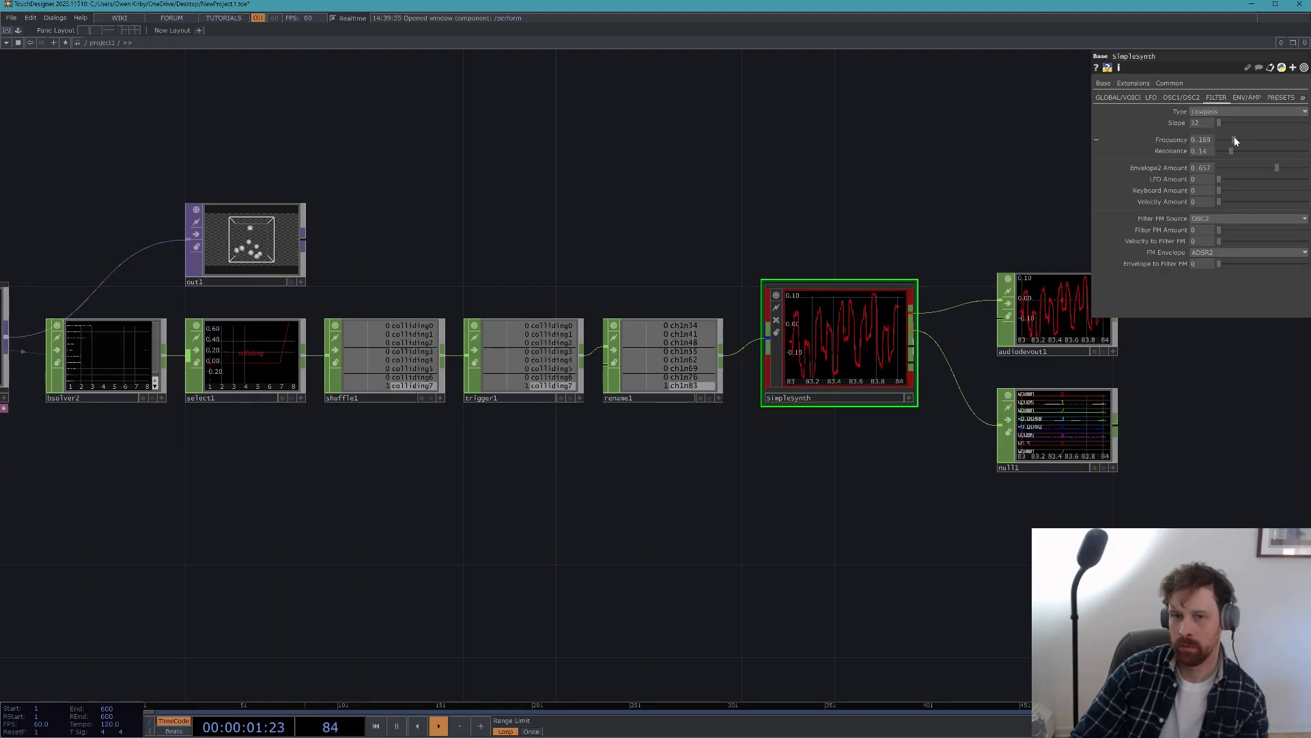
pyautogui.moveTo(804, 196); pyautogui.dragTo(893, 195)
pyautogui.moveTo(753, 231); pyautogui.dragTo(621, 259)
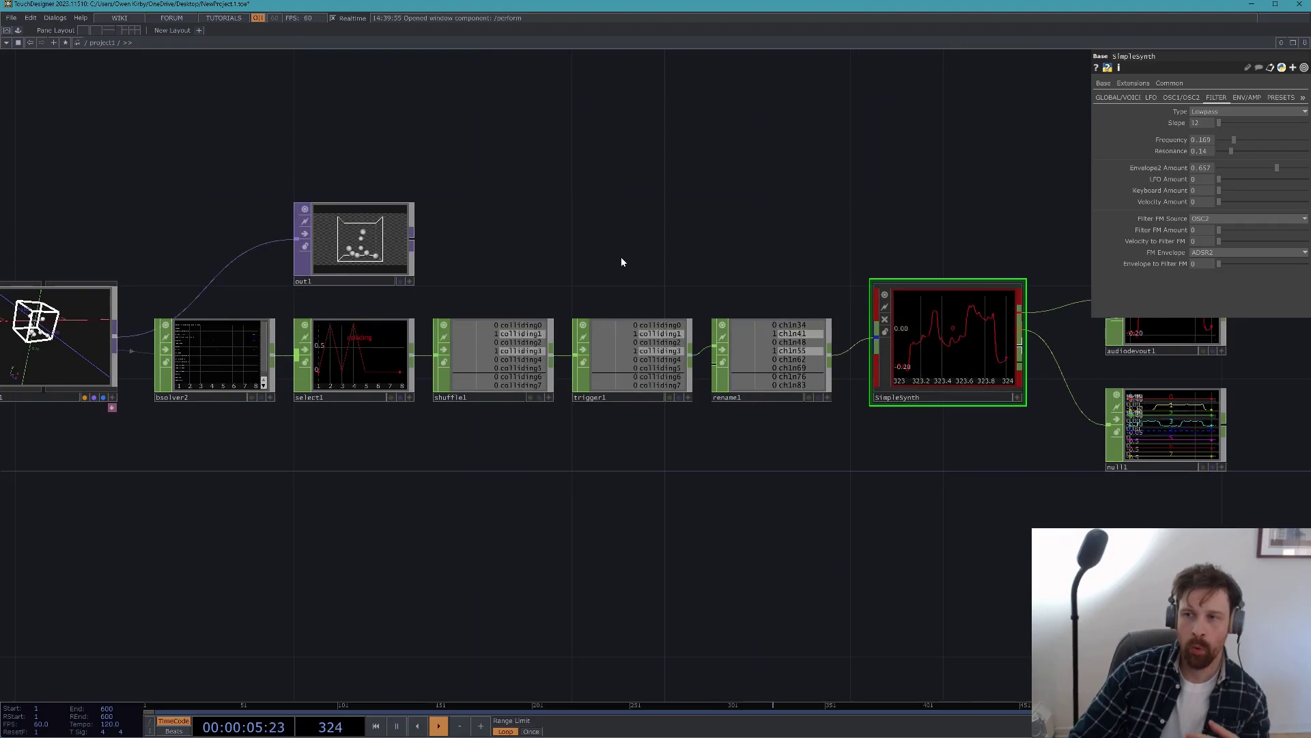
pyautogui.click(1151, 98)
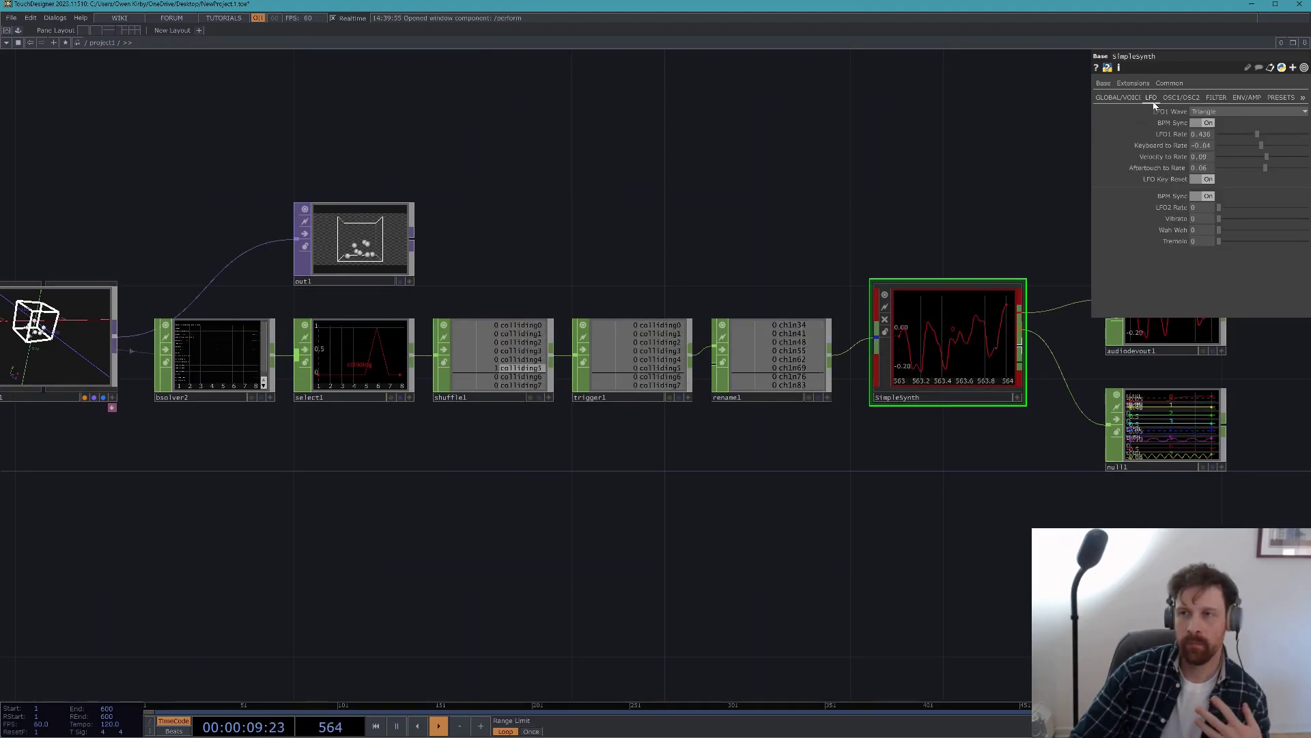
pyautogui.moveTo(630, 278); pyautogui.dragTo(717, 284)
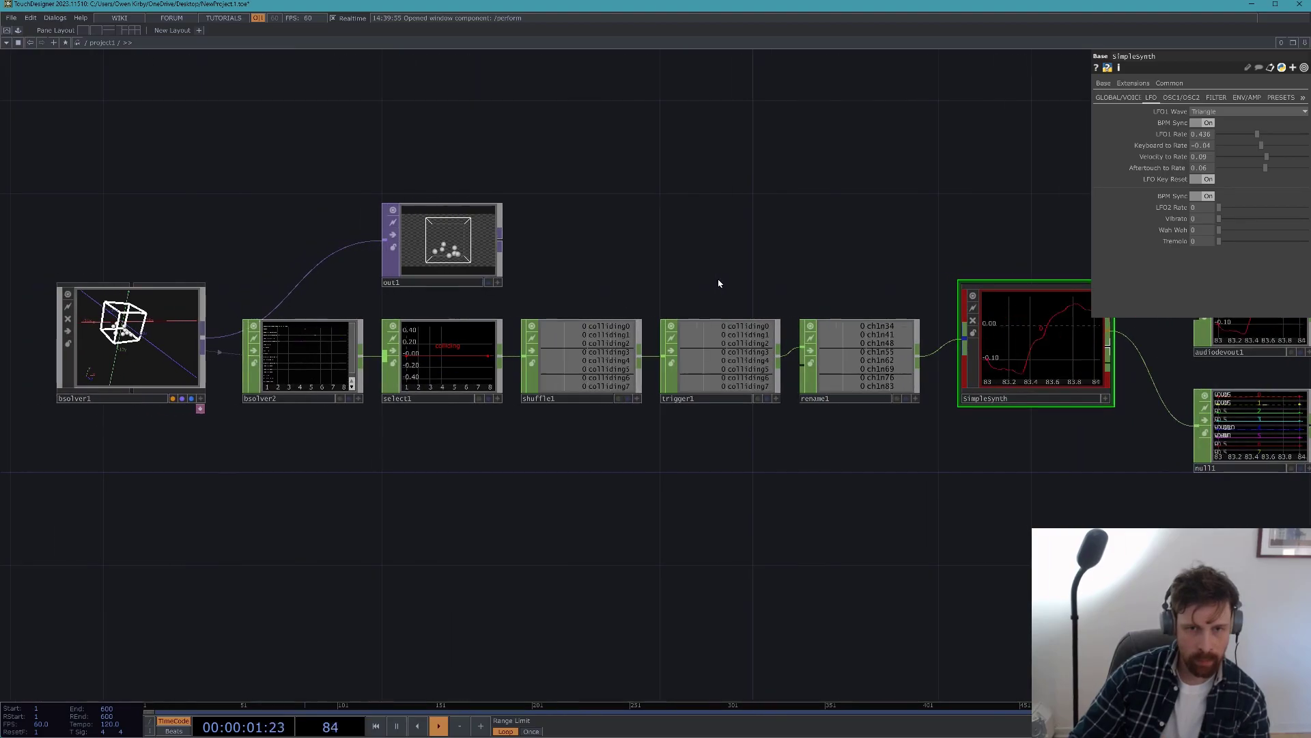
pyautogui.moveTo(425, 446); pyautogui.dragTo(493, 424)
pyautogui.scroll(6, 522, 246)
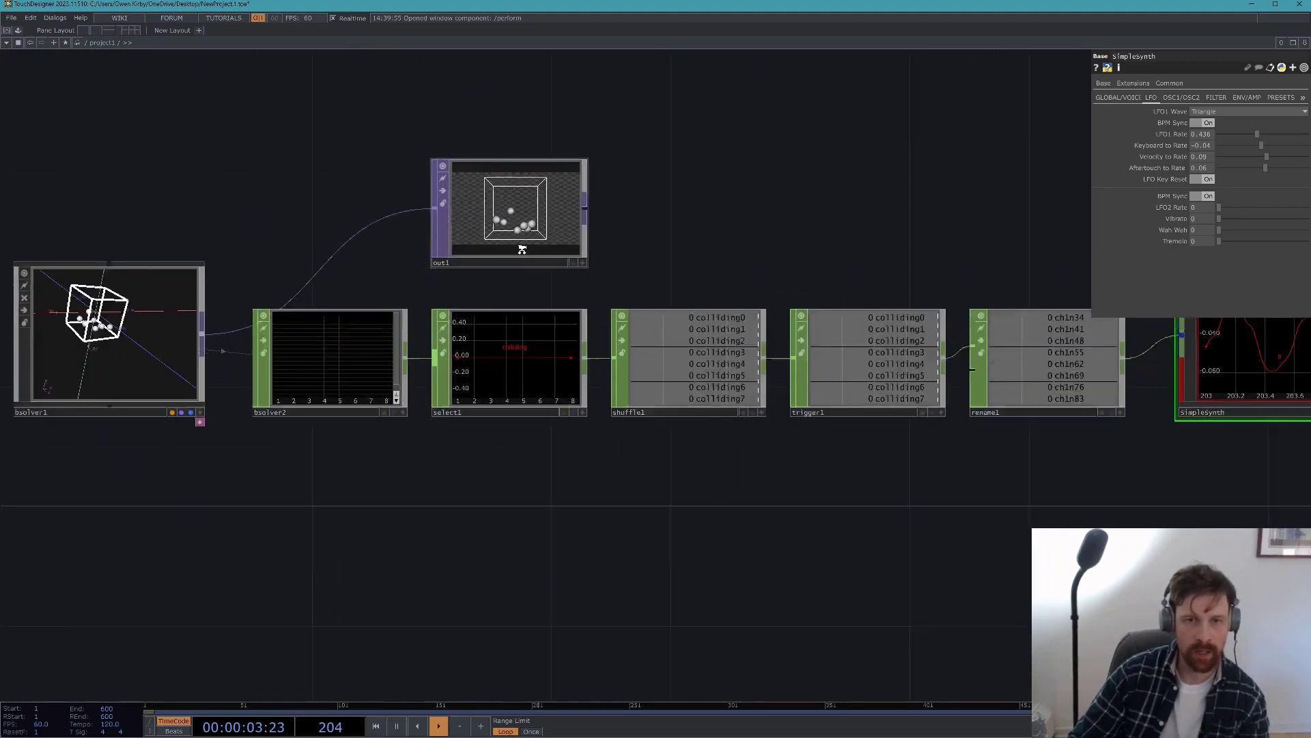
pyautogui.scroll(-6, 521, 248)
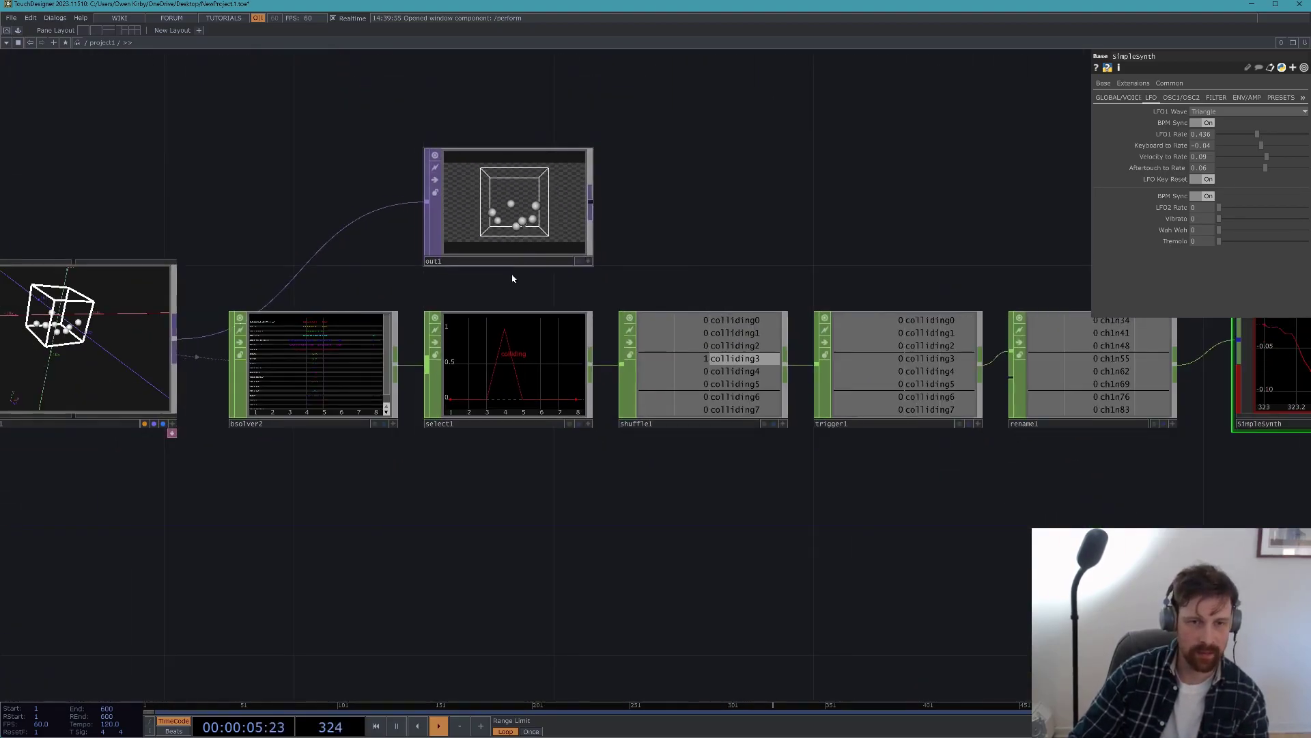
# - Add a Select CHOP below select1 and connect bsolver2's output to it
pyautogui.moveTo(433, 565); pyautogui.dragTo(512, 533)
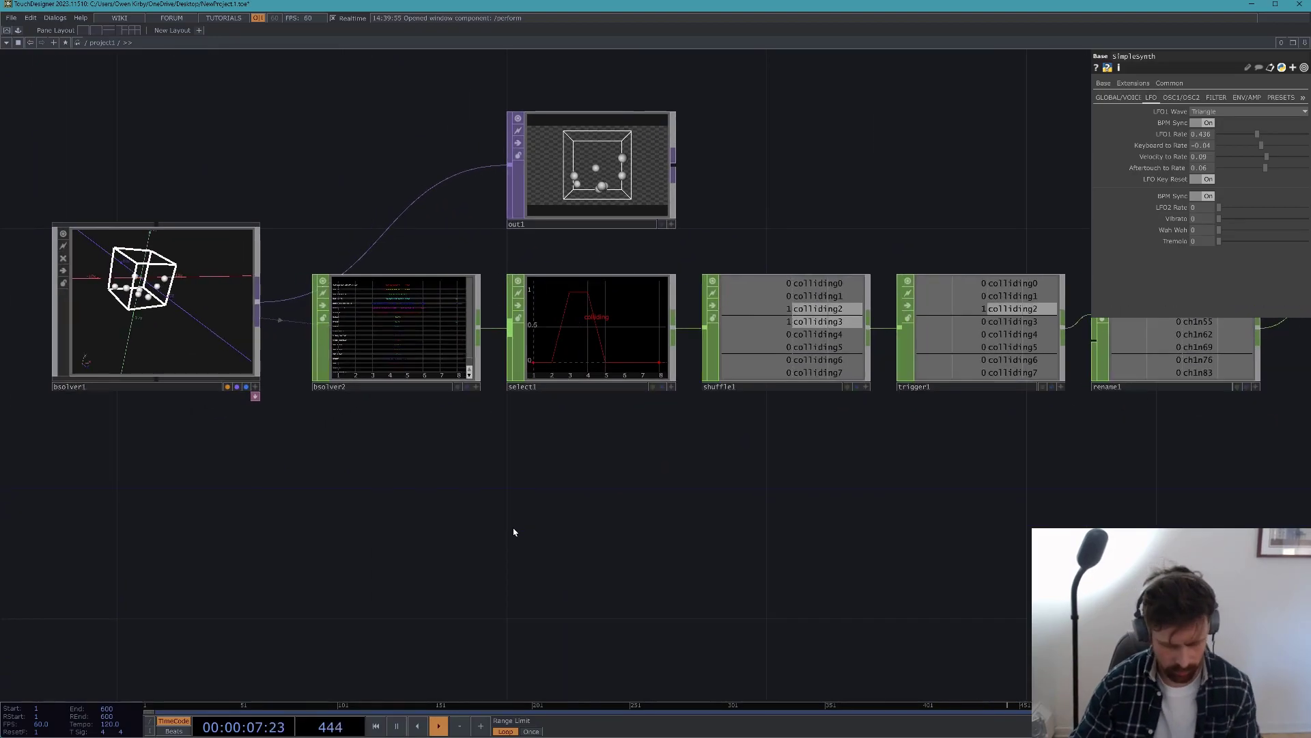
pyautogui.press('Tab')
pyautogui.write('se')
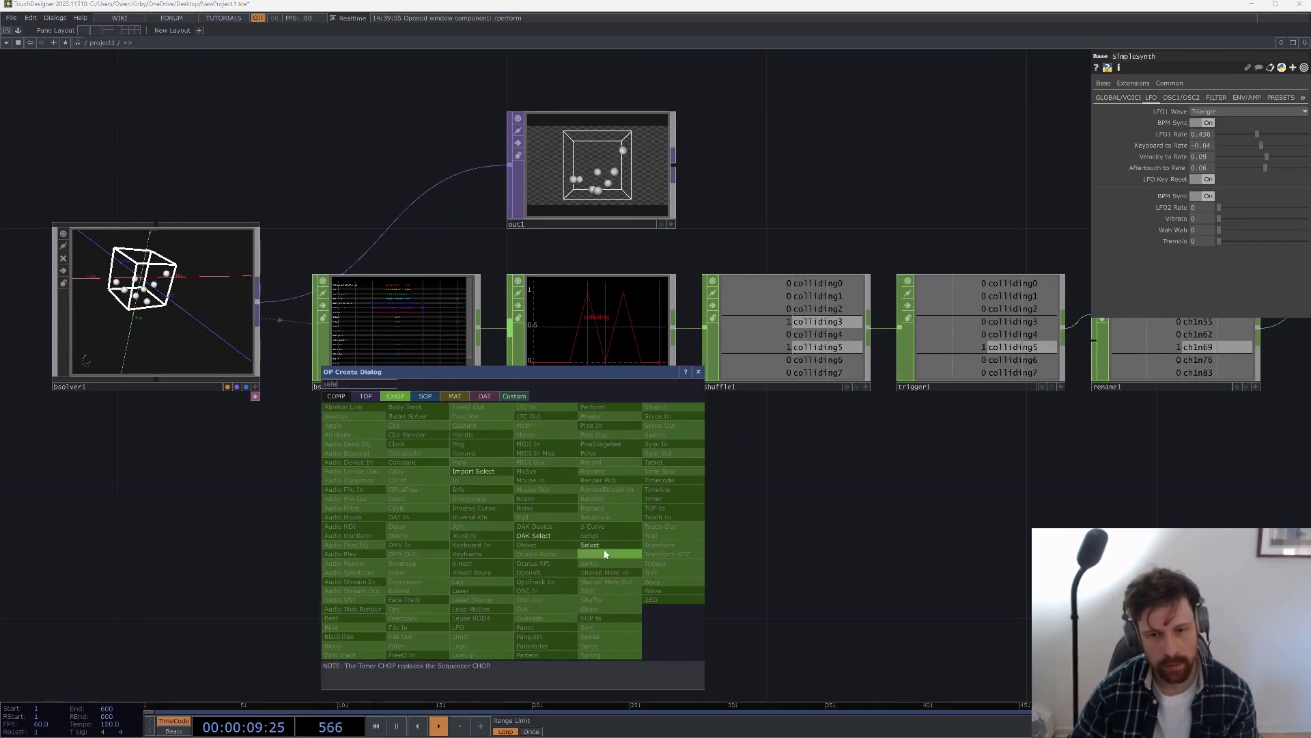
pyautogui.click(603, 546)
pyautogui.click(591, 490)
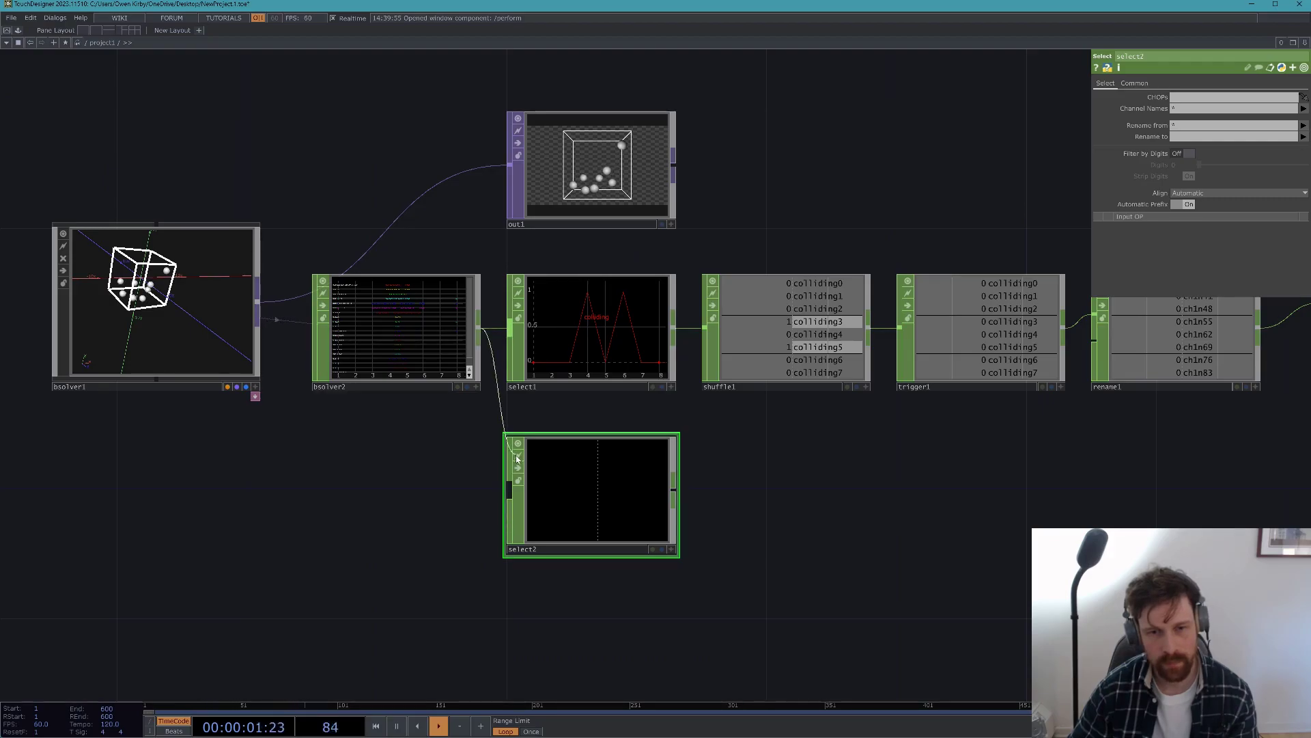
pyautogui.moveTo(484, 331); pyautogui.dragTo(509, 489)
# - Set the channel names of select2 to vel_t*
pyautogui.click(1179, 109)
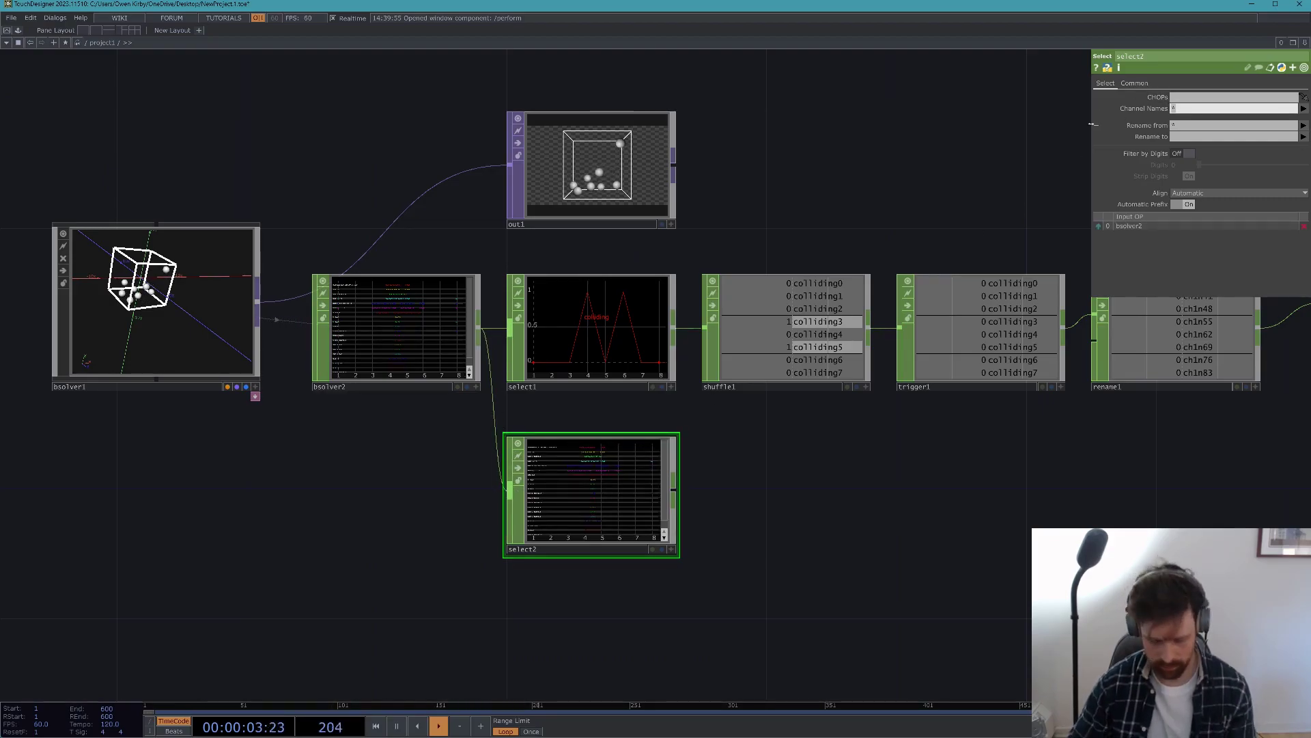
pyautogui.write('vel_t')
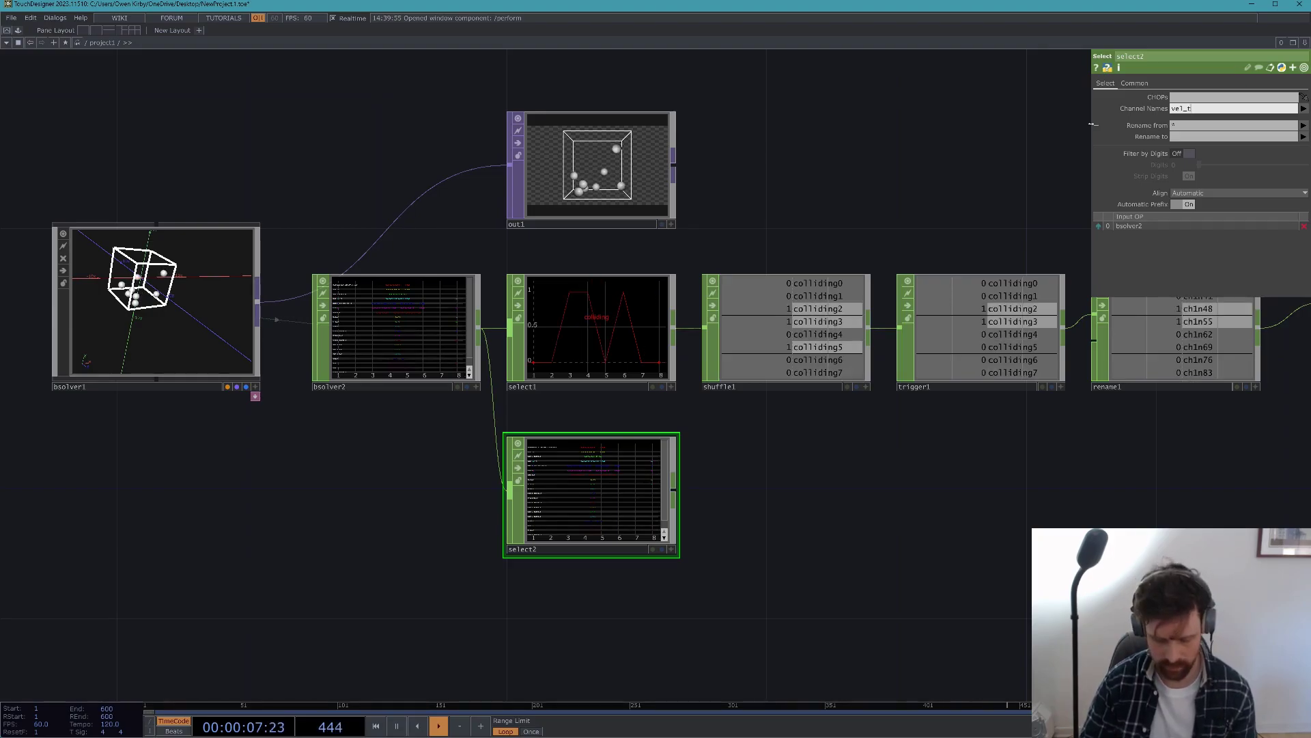
pyautogui.write('*')
pyautogui.press('Return')
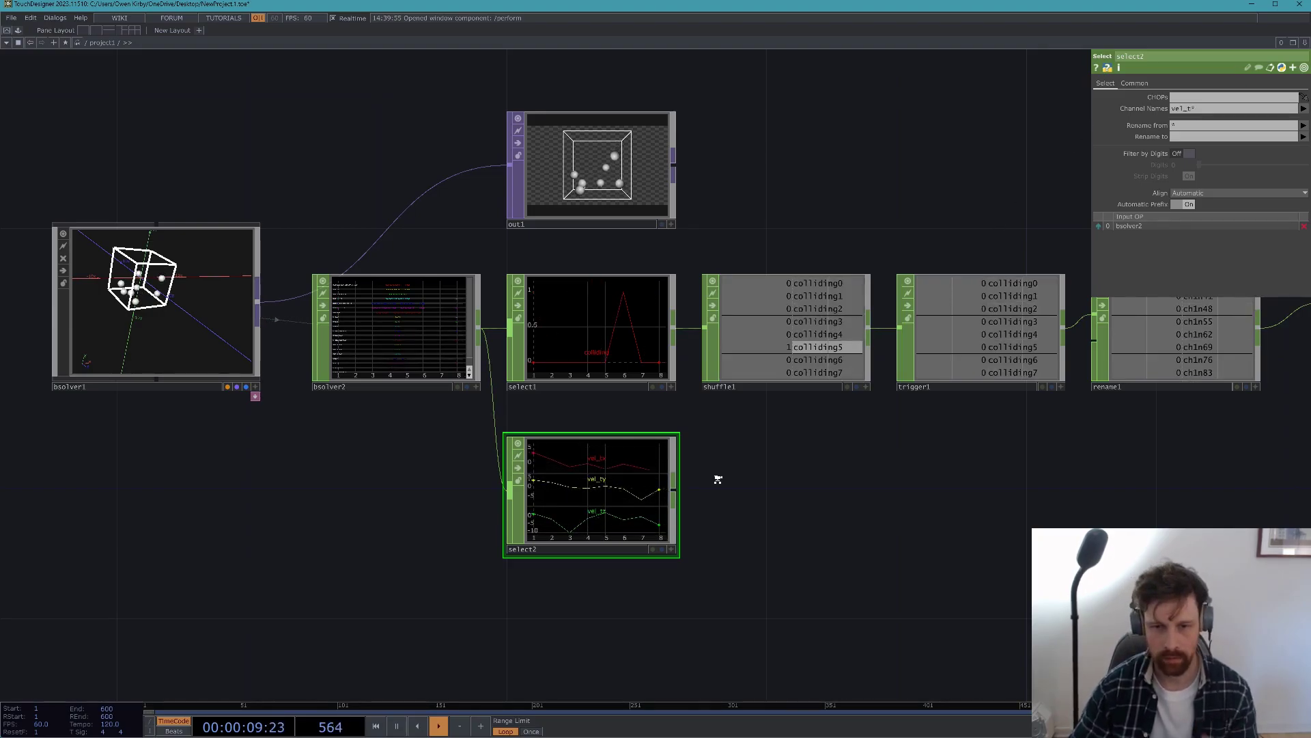
# - Add a Math CHOP after select2 and place it directly beneath shuffle1
pyautogui.scroll(3, 711, 472)
pyautogui.press('Tab')
pyautogui.write('m')
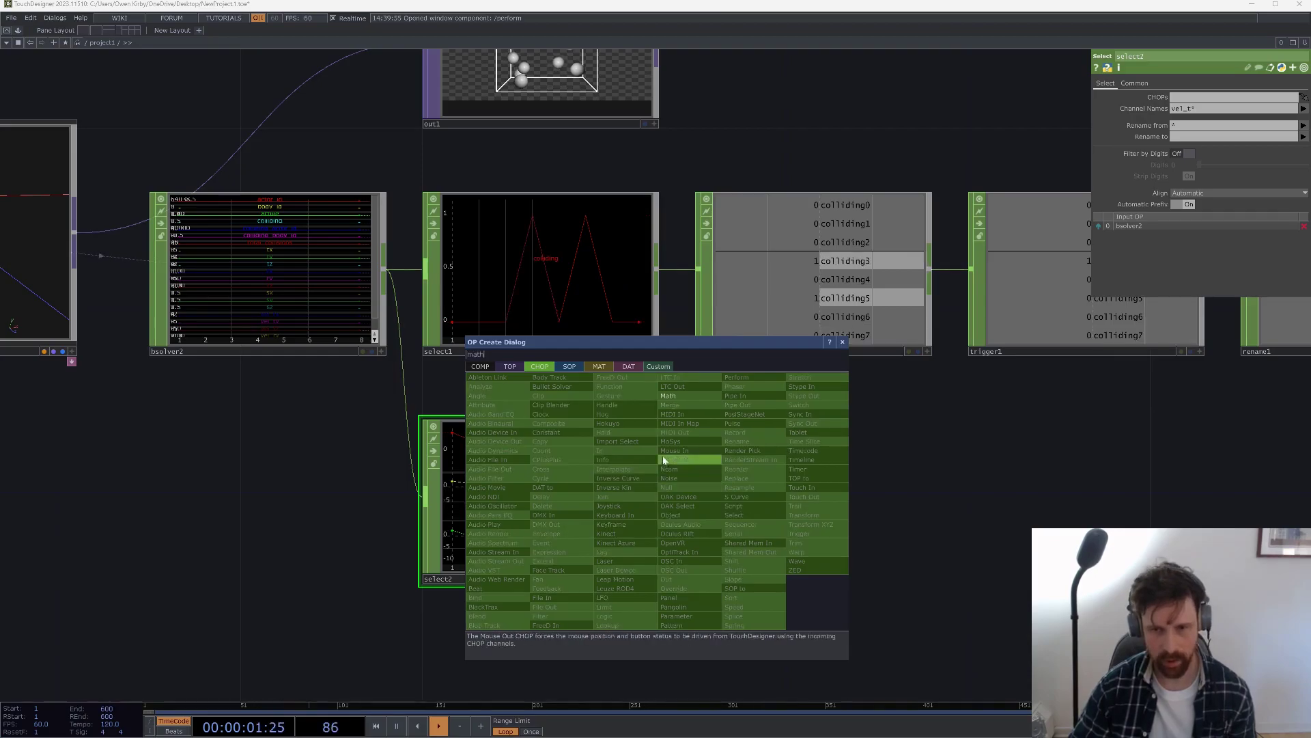
pyautogui.click(686, 403)
pyautogui.click(847, 504)
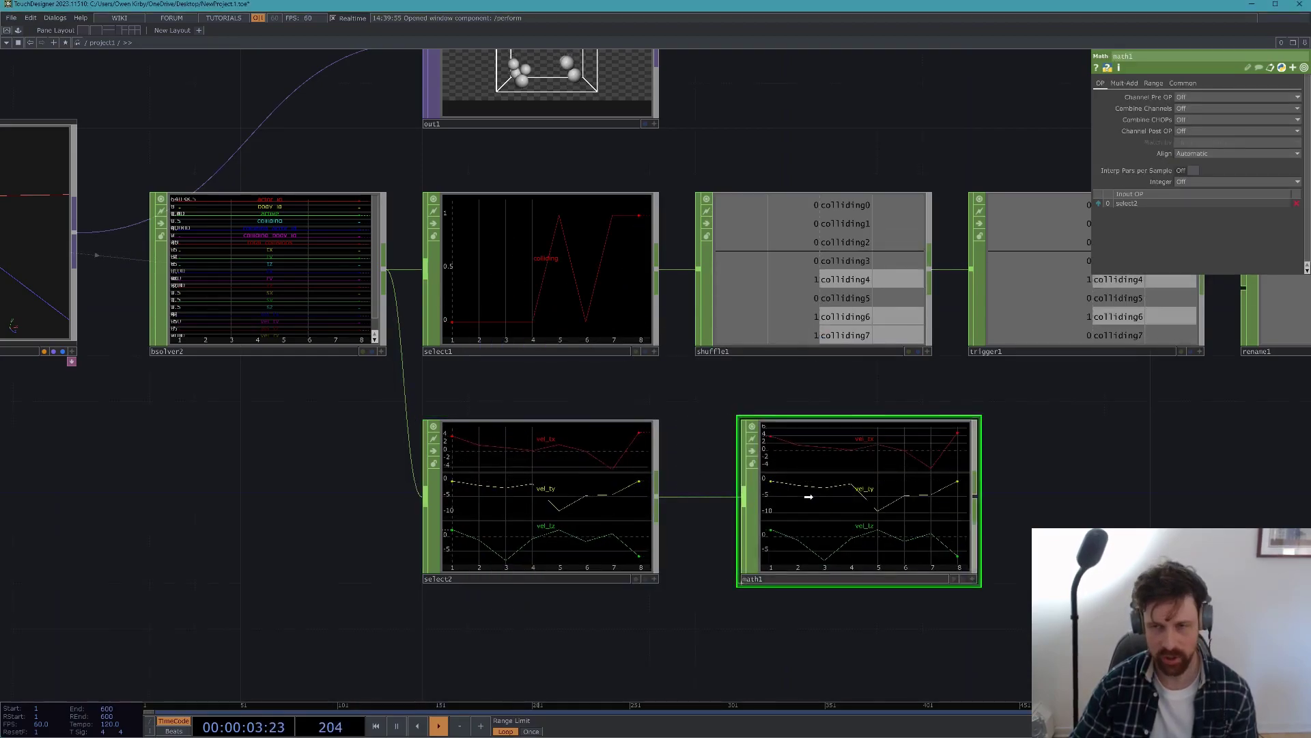
pyautogui.moveTo(813, 498); pyautogui.dragTo(774, 498)
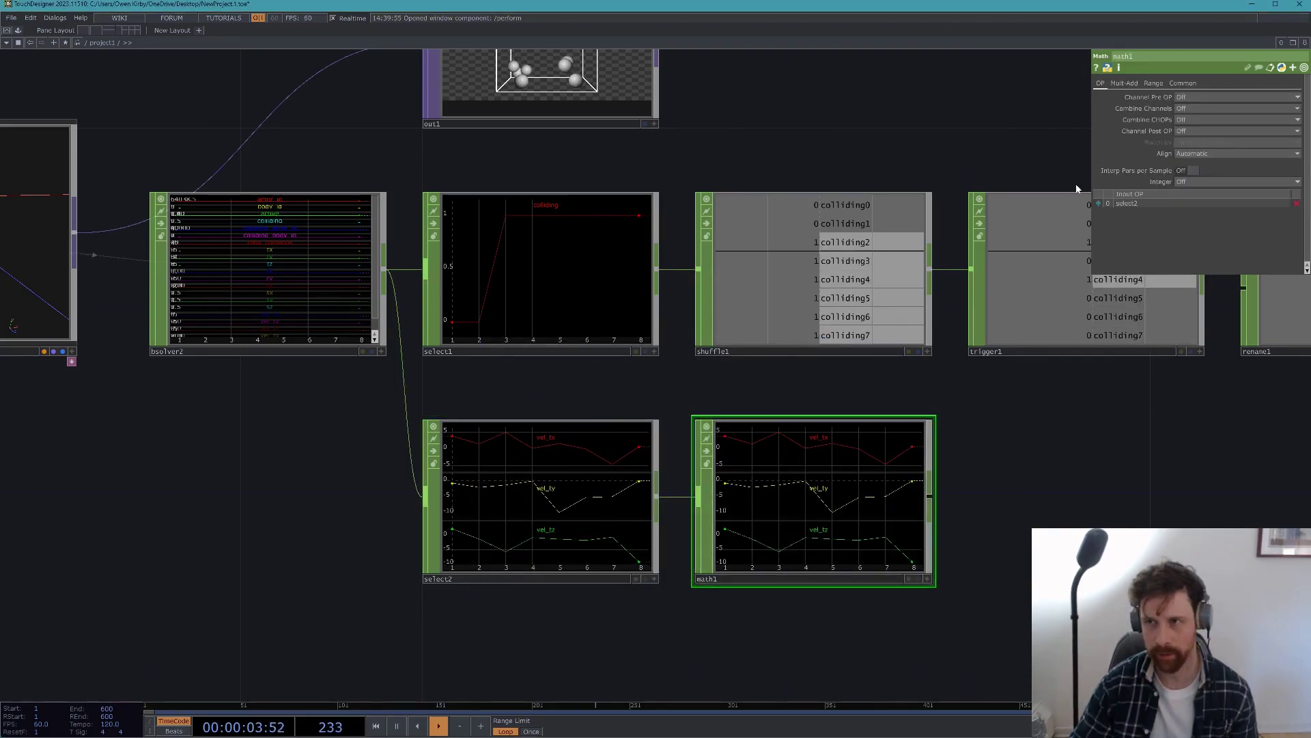
# - Set Combine Channels to Add in math1
pyautogui.click(1125, 83)
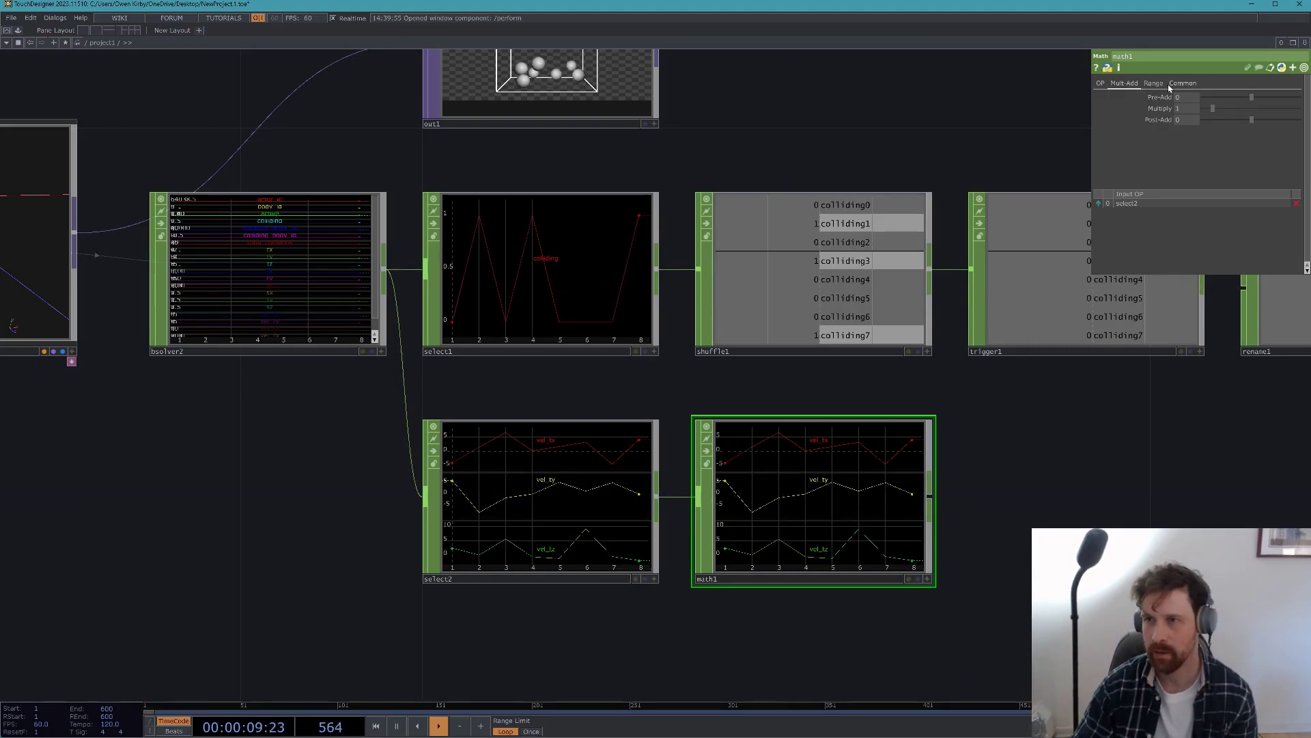
pyautogui.click(1100, 83)
pyautogui.click(1189, 119)
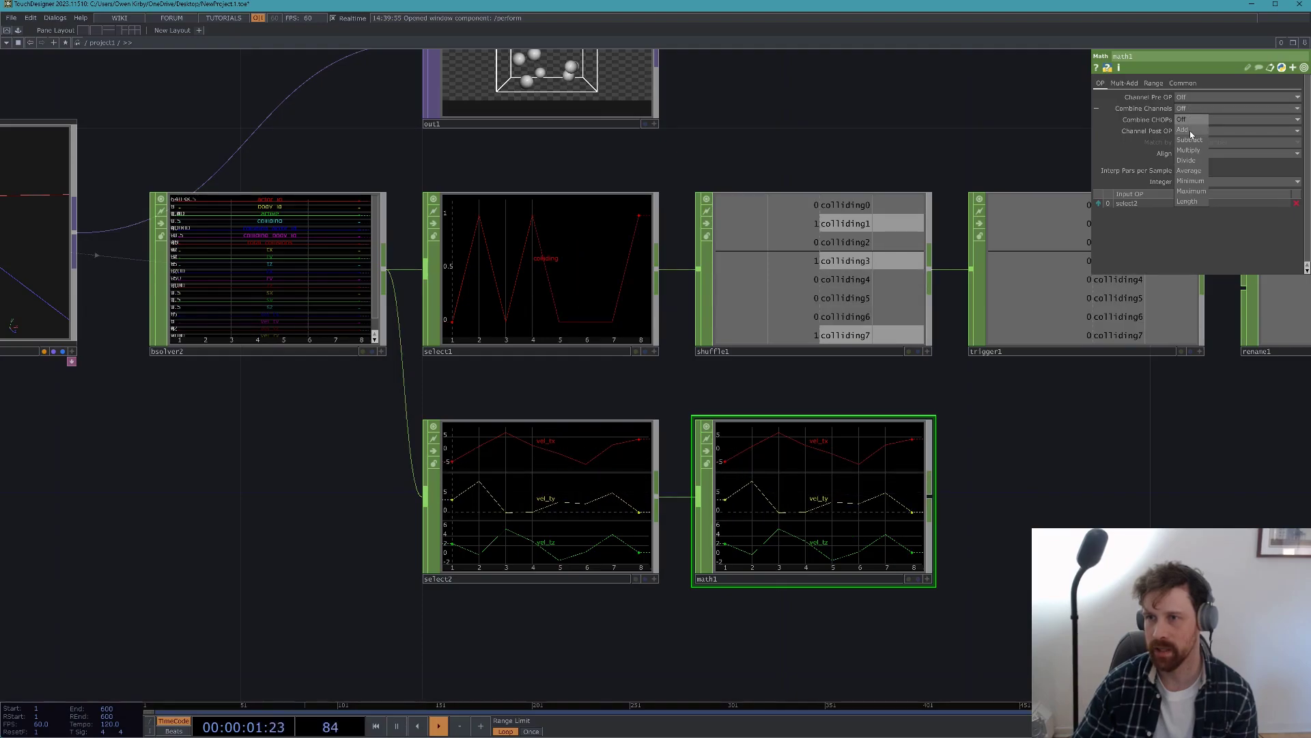
pyautogui.click(1189, 131)
# - Add a Shuffle CHOP after math1 and set its method to Split All Samples
pyautogui.moveTo(1013, 129); pyautogui.dragTo(832, 163)
pyautogui.scroll(-5, 707, 375)
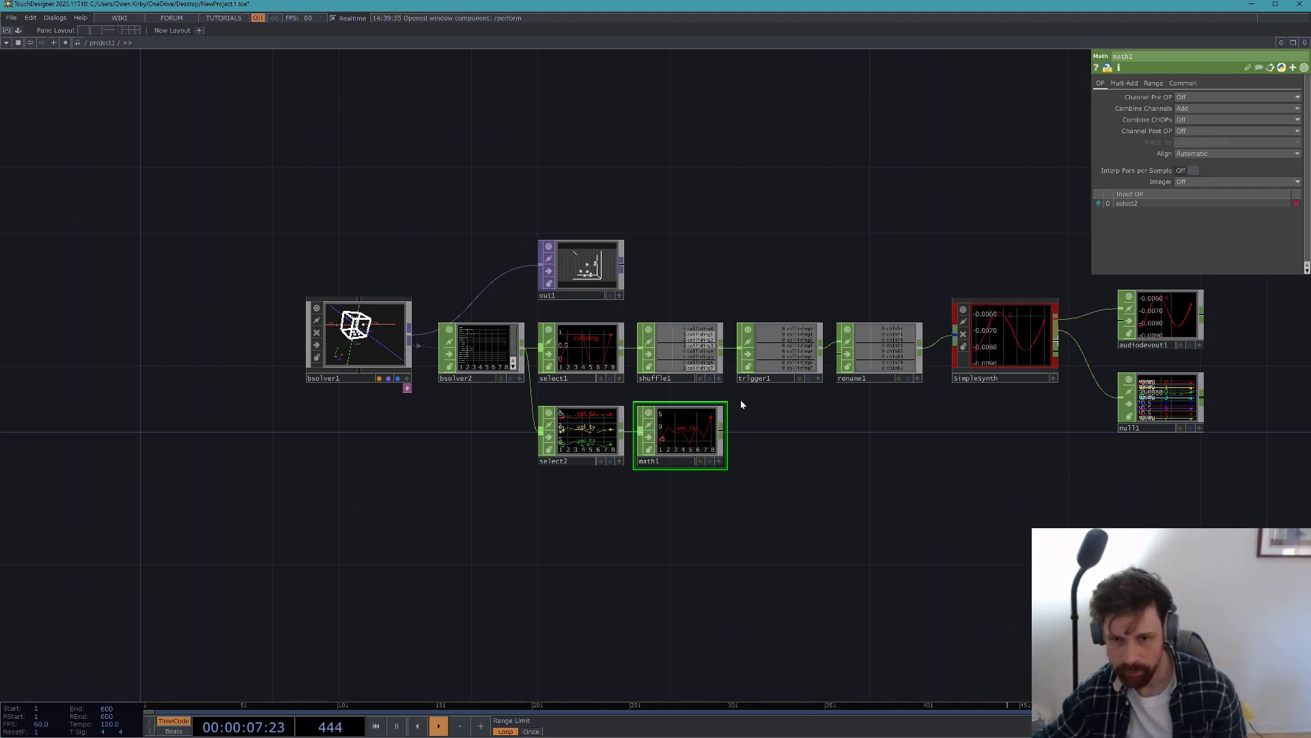
pyautogui.click(726, 434)
pyautogui.write('shuf')
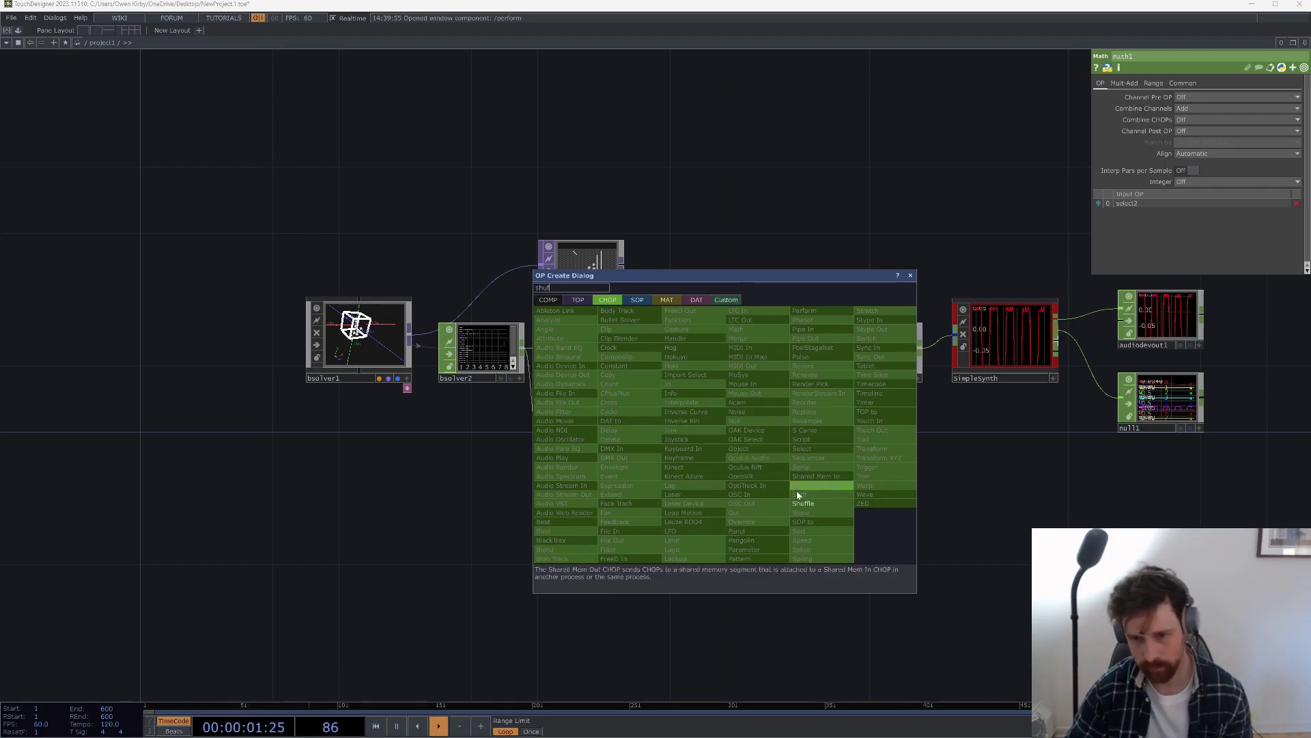
pyautogui.click(808, 504)
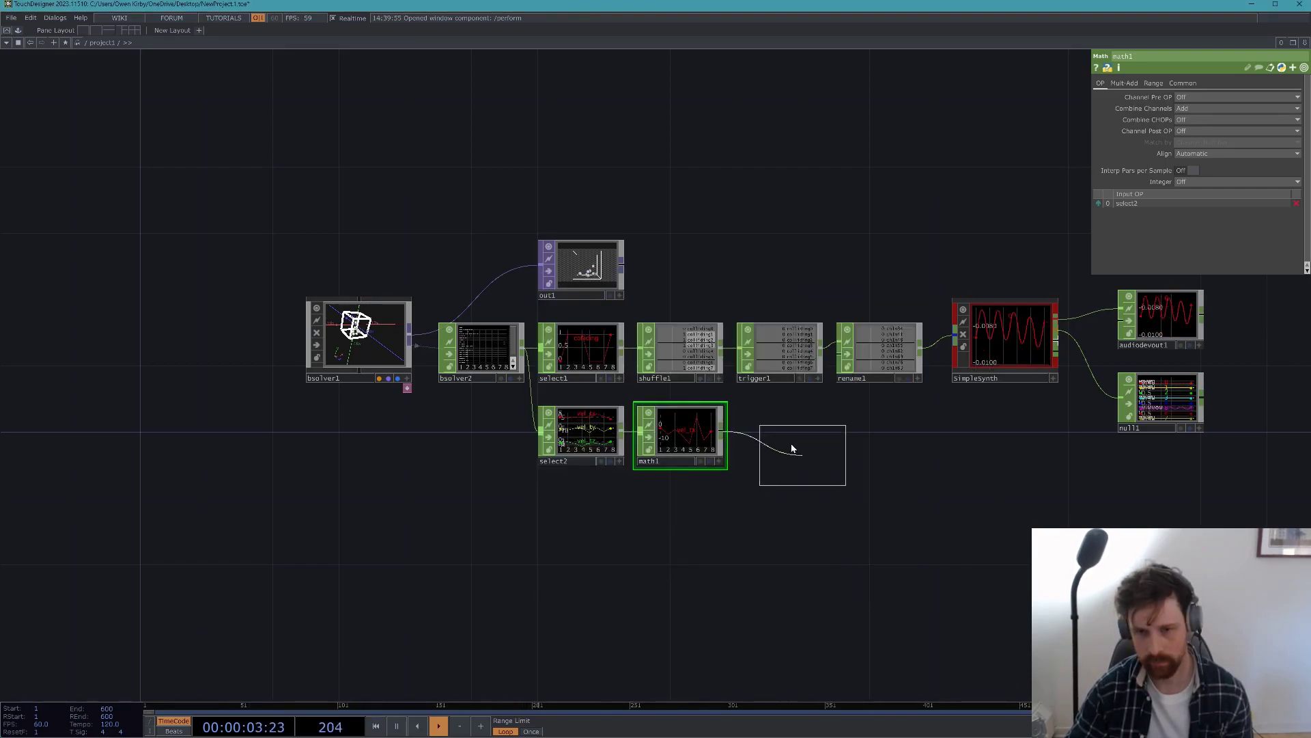
pyautogui.click(796, 451)
pyautogui.click(1203, 97)
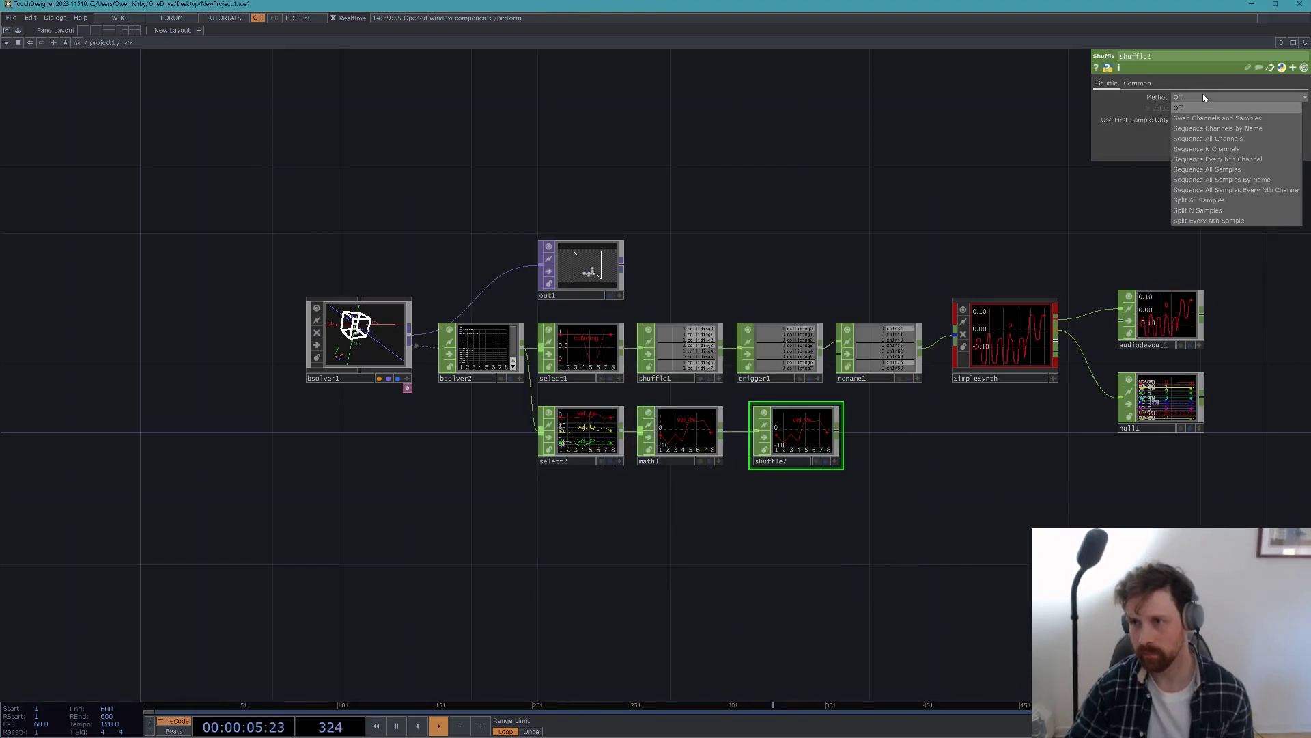
pyautogui.click(1223, 200)
# - Set math1's Channel Post OP to Positive
pyautogui.moveTo(722, 435); pyautogui.dragTo(577, 437)
pyautogui.click(573, 437)
pyautogui.click(1192, 154)
pyautogui.click(1192, 157)
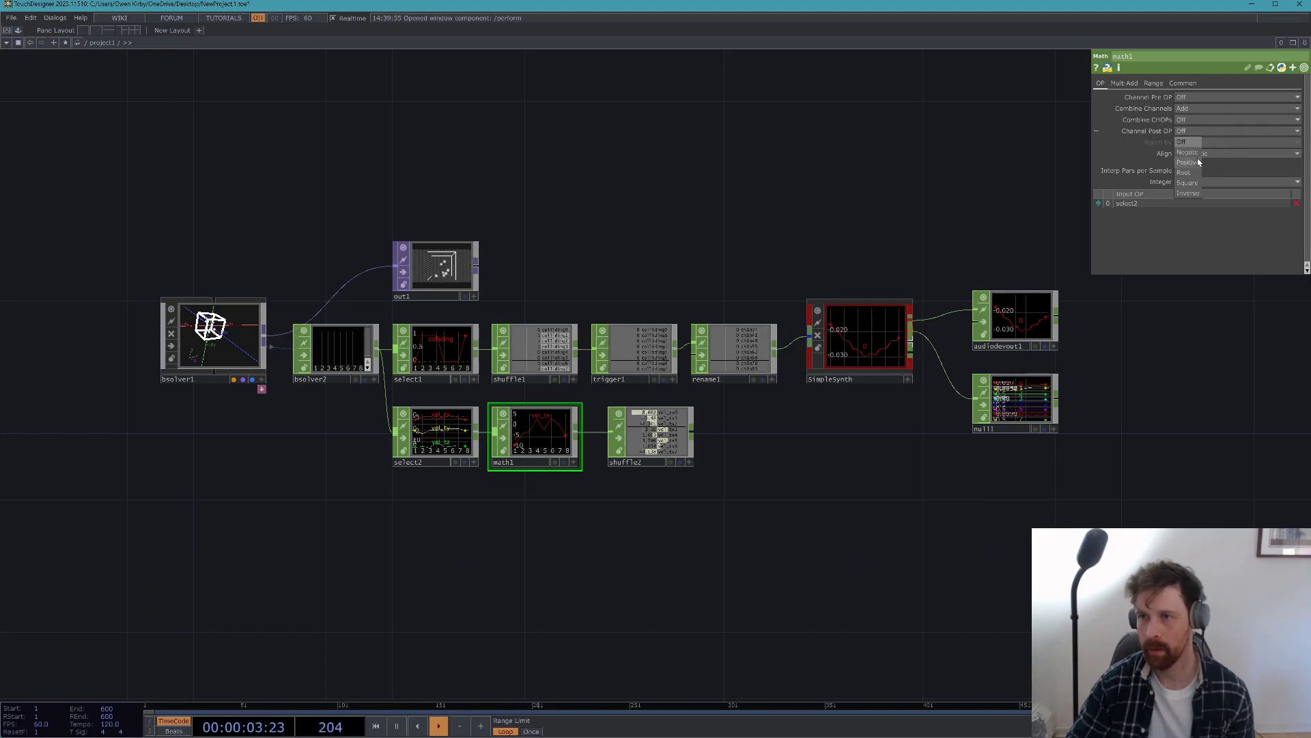
pyautogui.click(1198, 162)
# - Move rename1, the SimpleSynth and its output operators farther from trigger1 to make room in the chain
pyautogui.moveTo(761, 452); pyautogui.dragTo(604, 463)
pyautogui.moveTo(962, 420); pyautogui.dragTo(942, 297, button='right')
pyautogui.moveTo(716, 369); pyautogui.dragTo(898, 370)
pyautogui.click(728, 260)
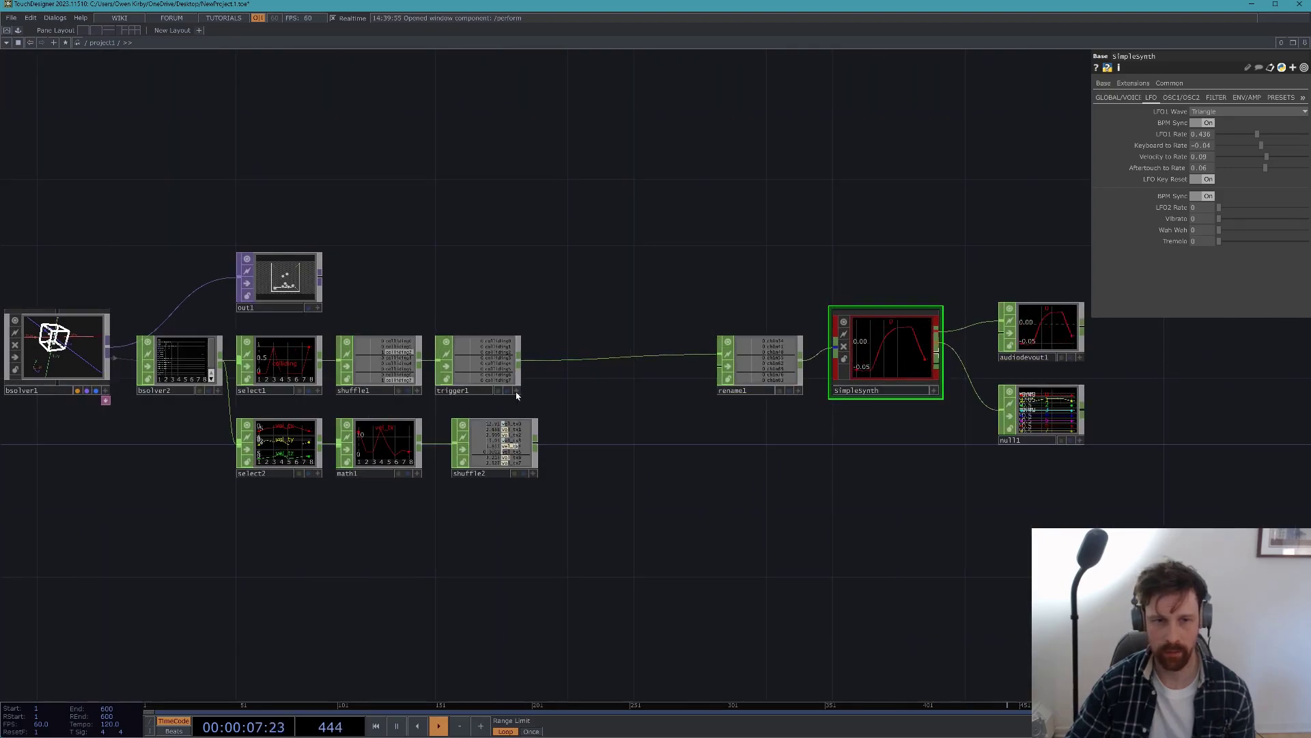
# - Add a Math CHOP after shuffle2
pyautogui.scroll(5, 547, 463)
pyautogui.click(498, 444)
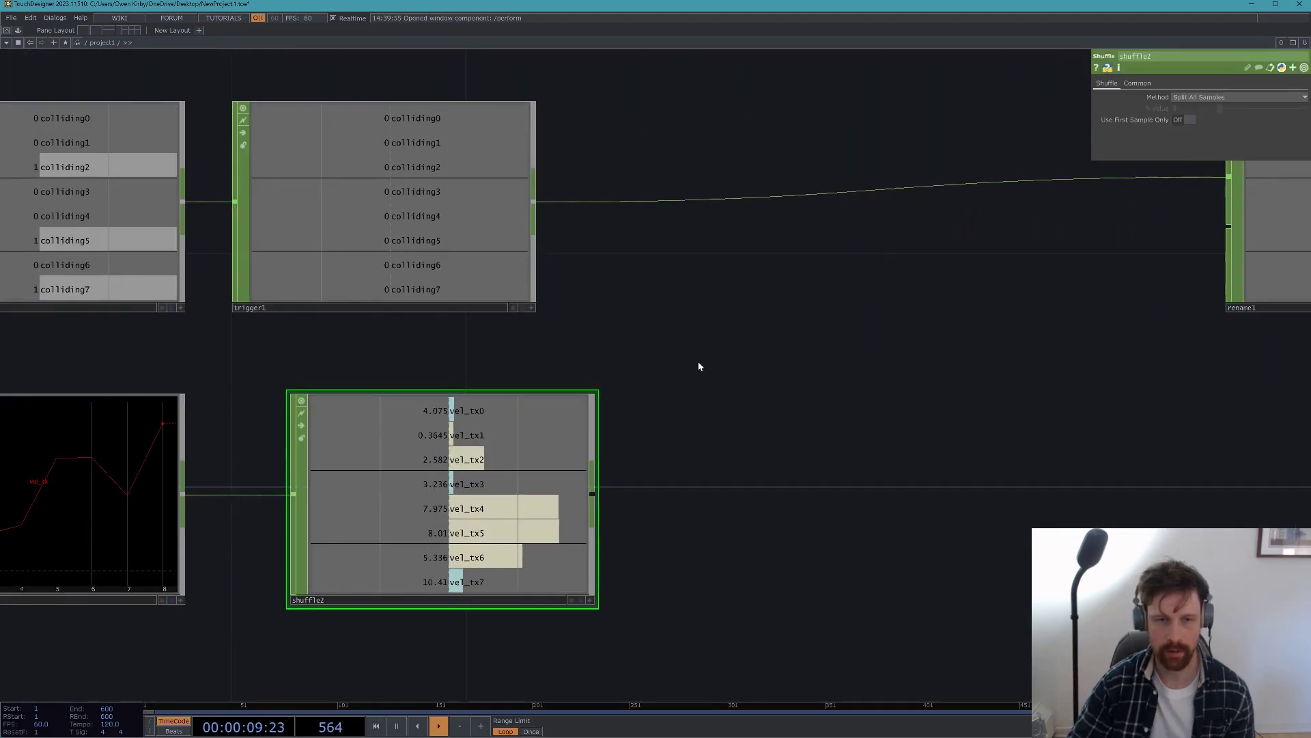
pyautogui.moveTo(690, 369); pyautogui.dragTo(820, 360)
pyautogui.moveTo(963, 274); pyautogui.dragTo(991, 262)
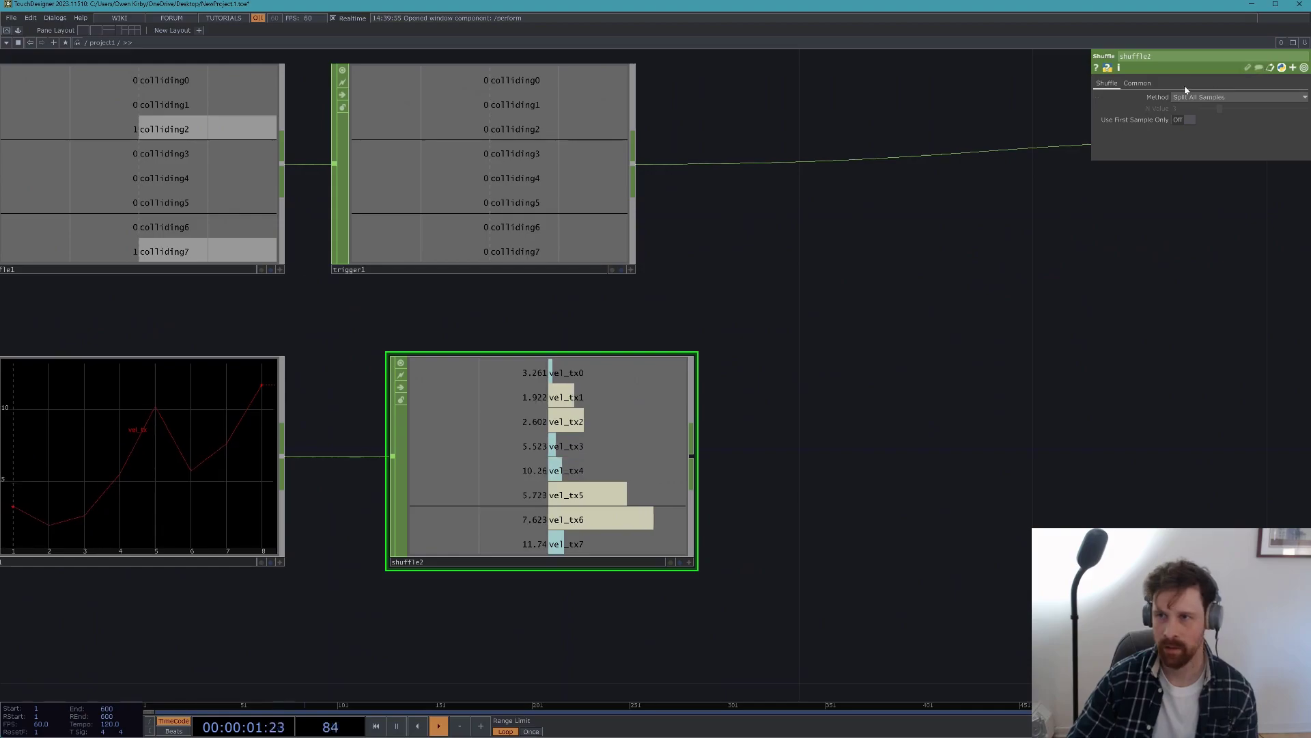
pyautogui.press('Tab')
pyautogui.write('m')
pyautogui.click(704, 353)
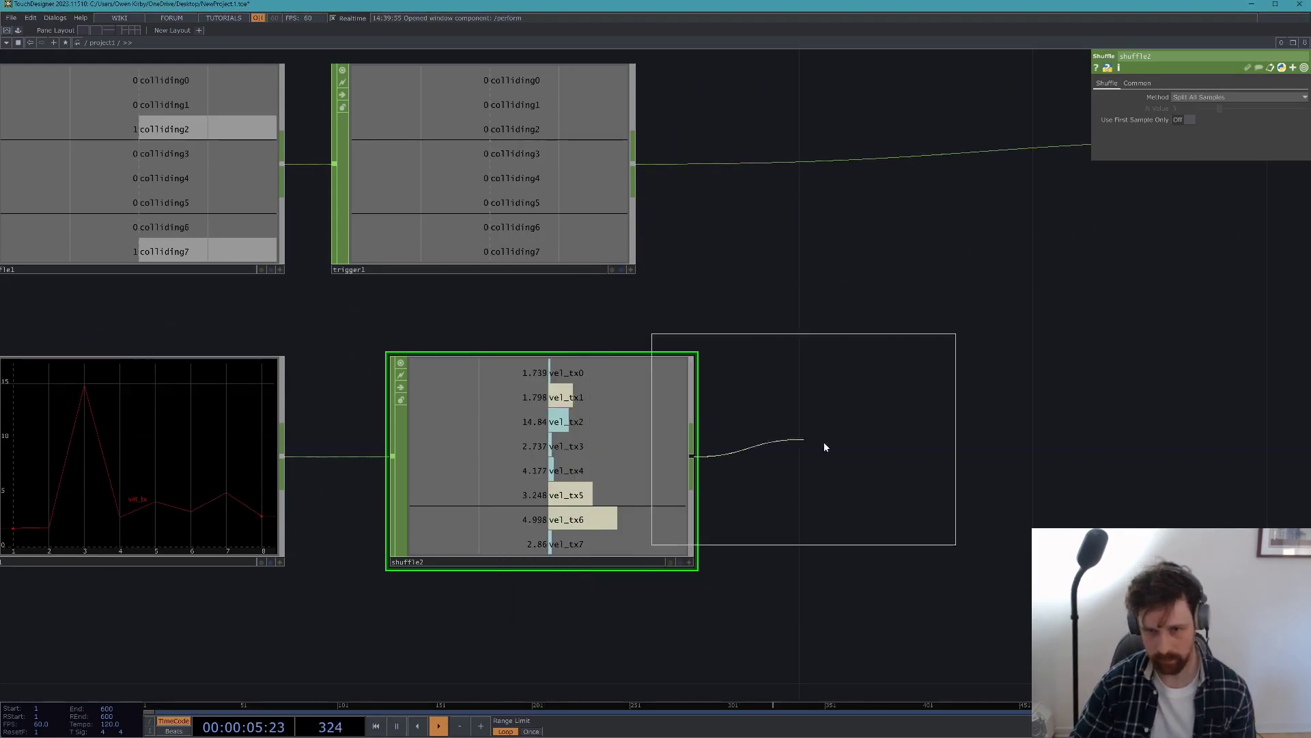
pyautogui.click(894, 459)
# - Set the upper limit of math2's From Range to 30
pyautogui.click(1154, 83)
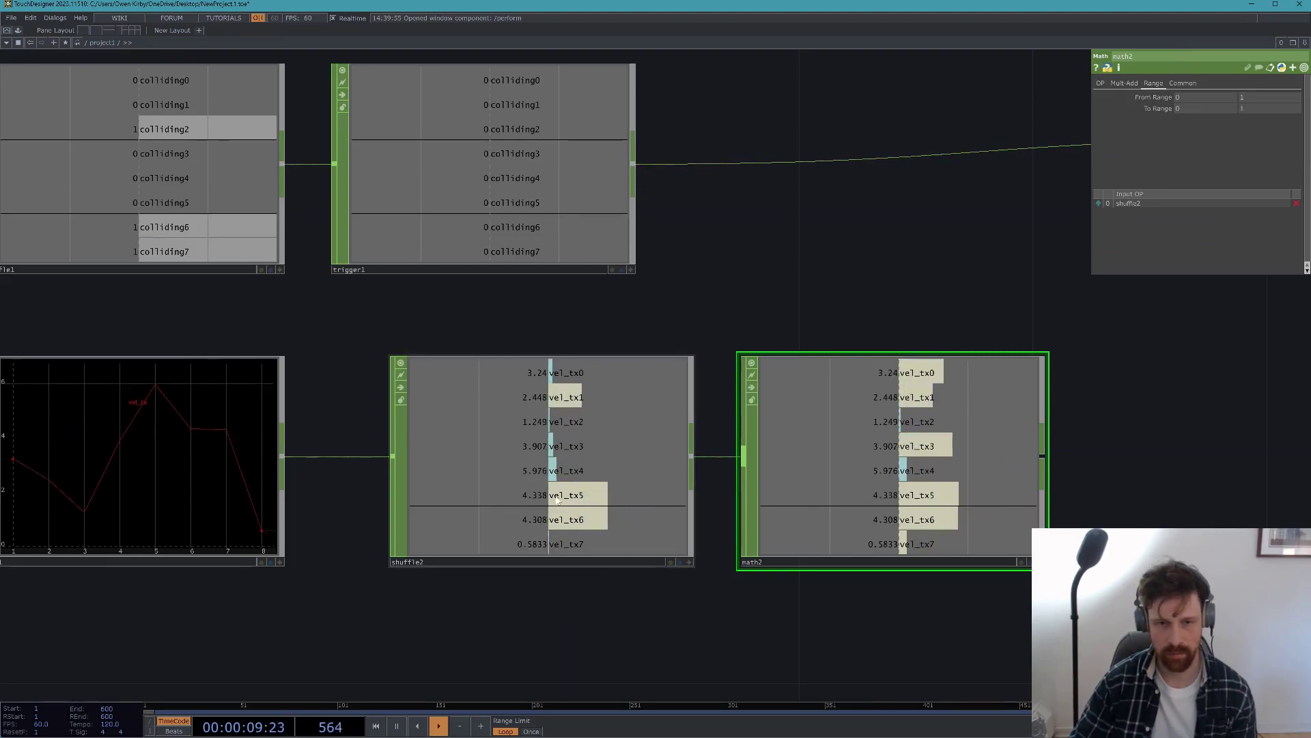
pyautogui.scroll(-2, 557, 499)
pyautogui.click(1261, 98)
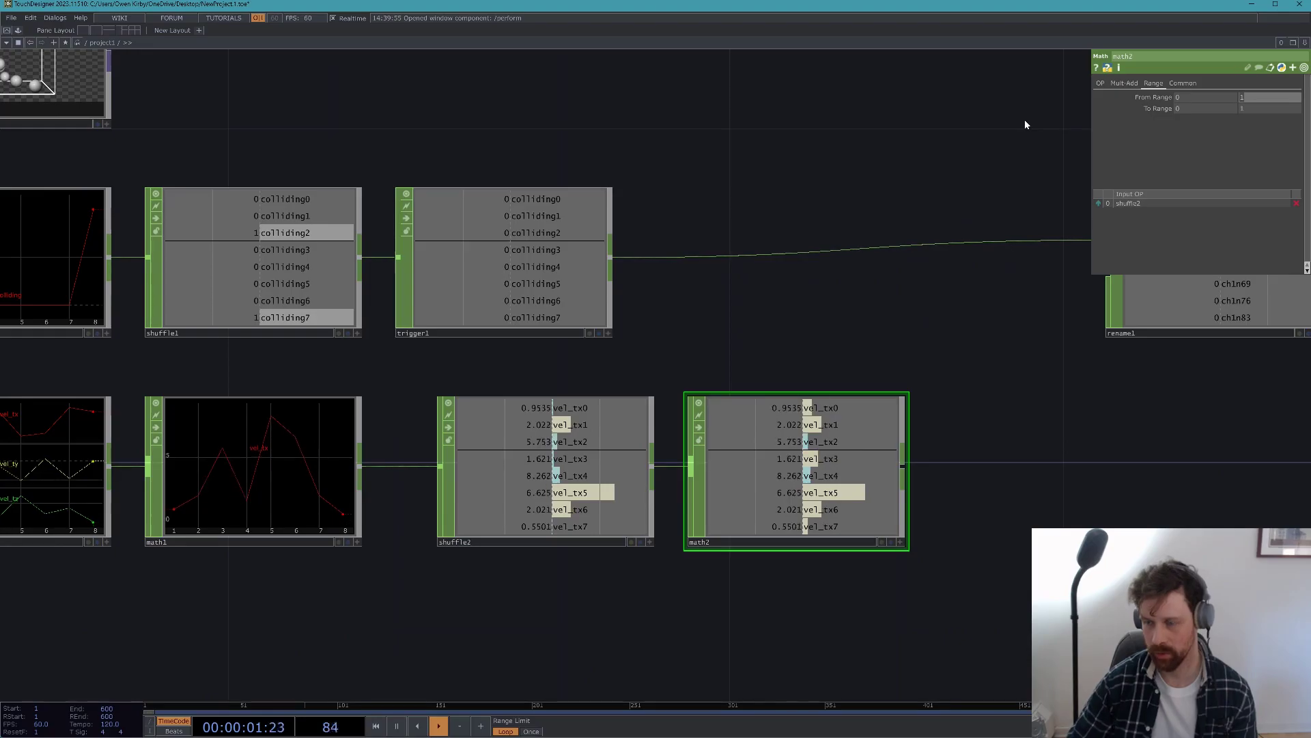
pyautogui.write('30')
# - Move trigger1, rename1, the SimpleSynth and its output operators together farther from shuffle1
pyautogui.scroll(-3, 839, 238)
pyautogui.scroll(-4, 650, 217)
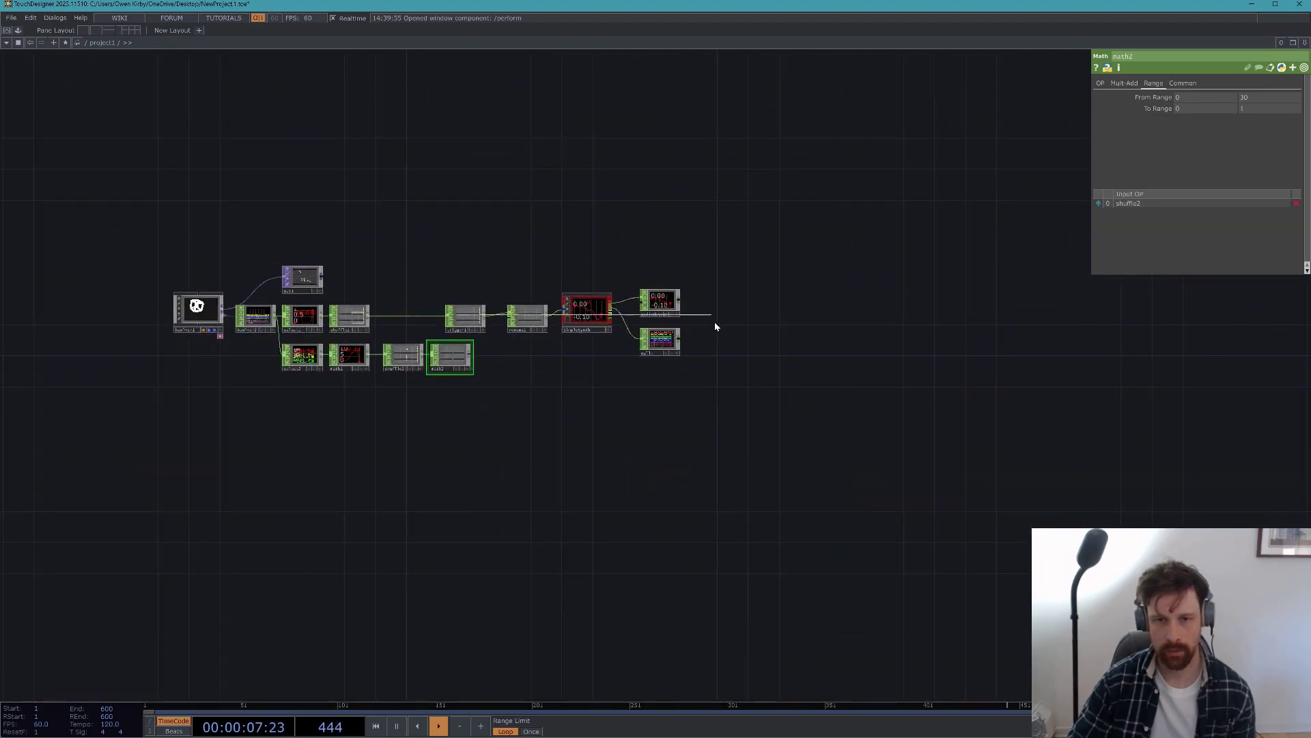
pyautogui.moveTo(717, 327); pyautogui.dragTo(456, 290, button='right')
pyautogui.moveTo(575, 328); pyautogui.dragTo(681, 319)
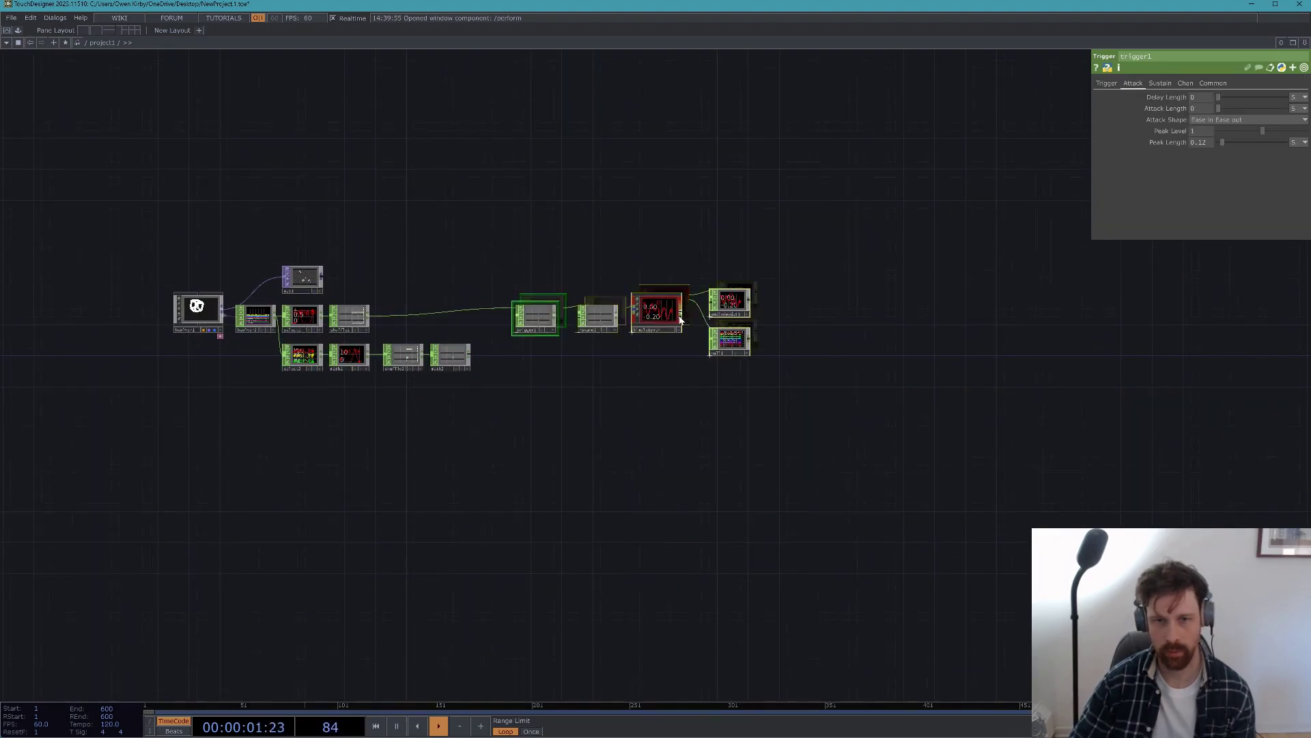
# - Add a Hold CHOP beside math2
pyautogui.click(452, 358)
pyautogui.scroll(10, 454, 365)
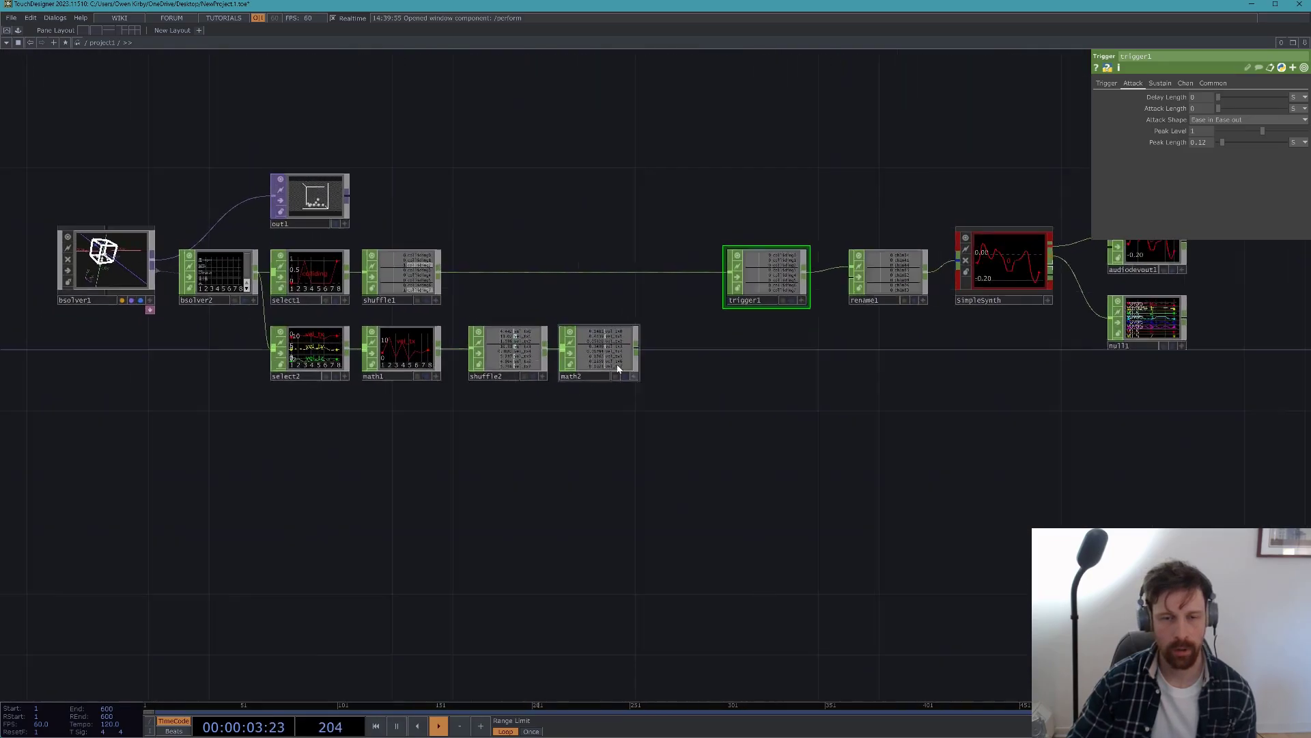
pyautogui.scroll(-5, 620, 358)
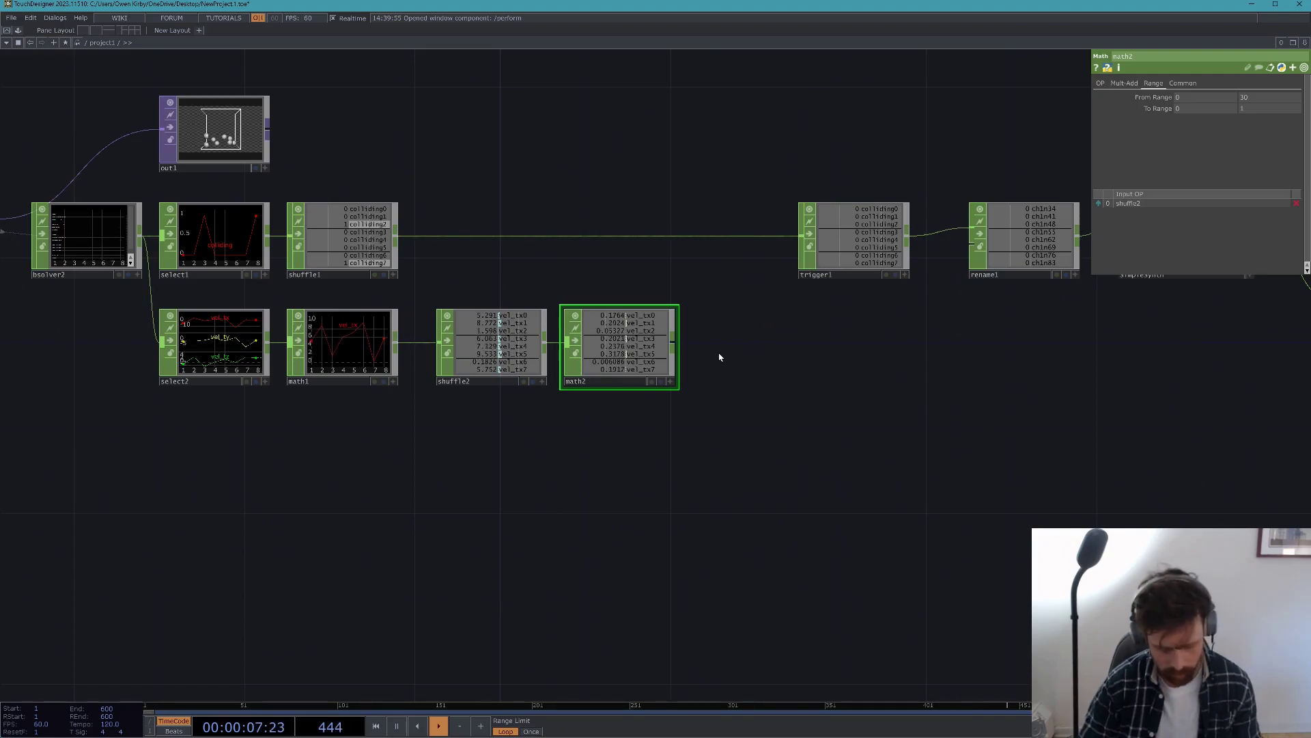
pyautogui.press('Tab')
pyautogui.write('hold')
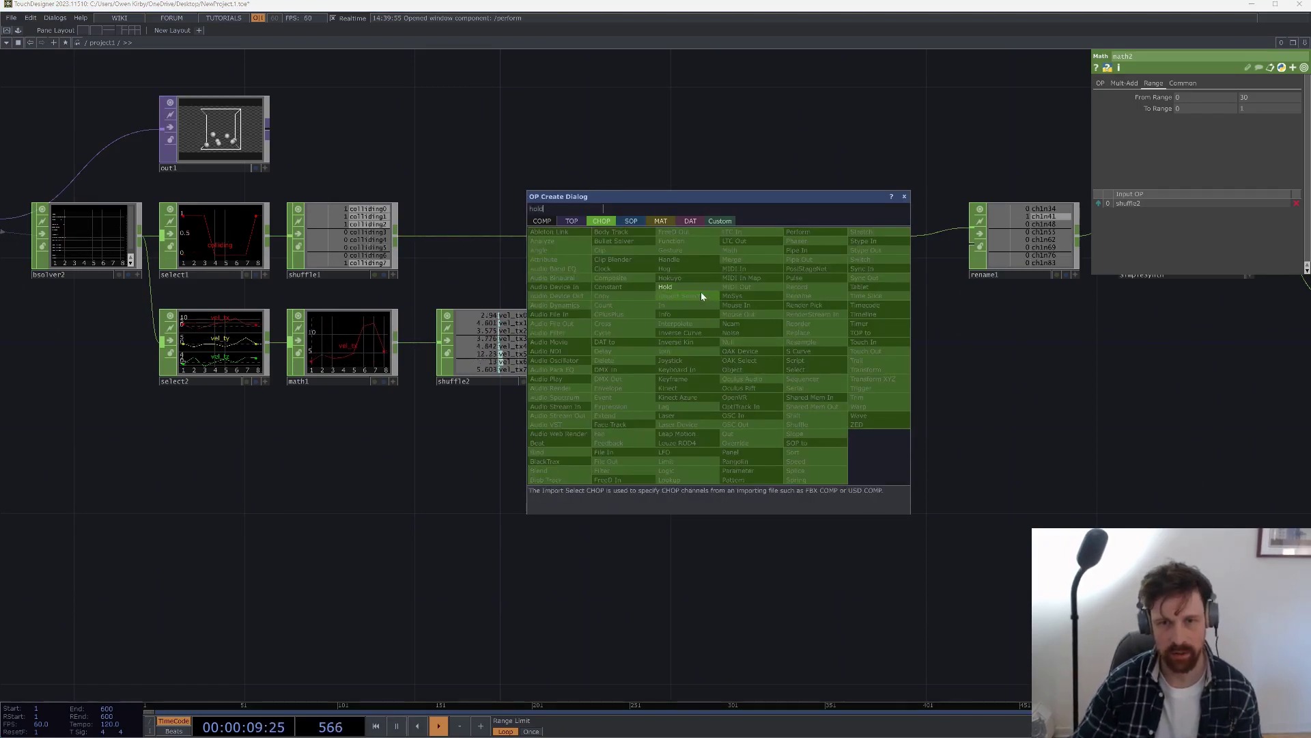
pyautogui.press('Return')
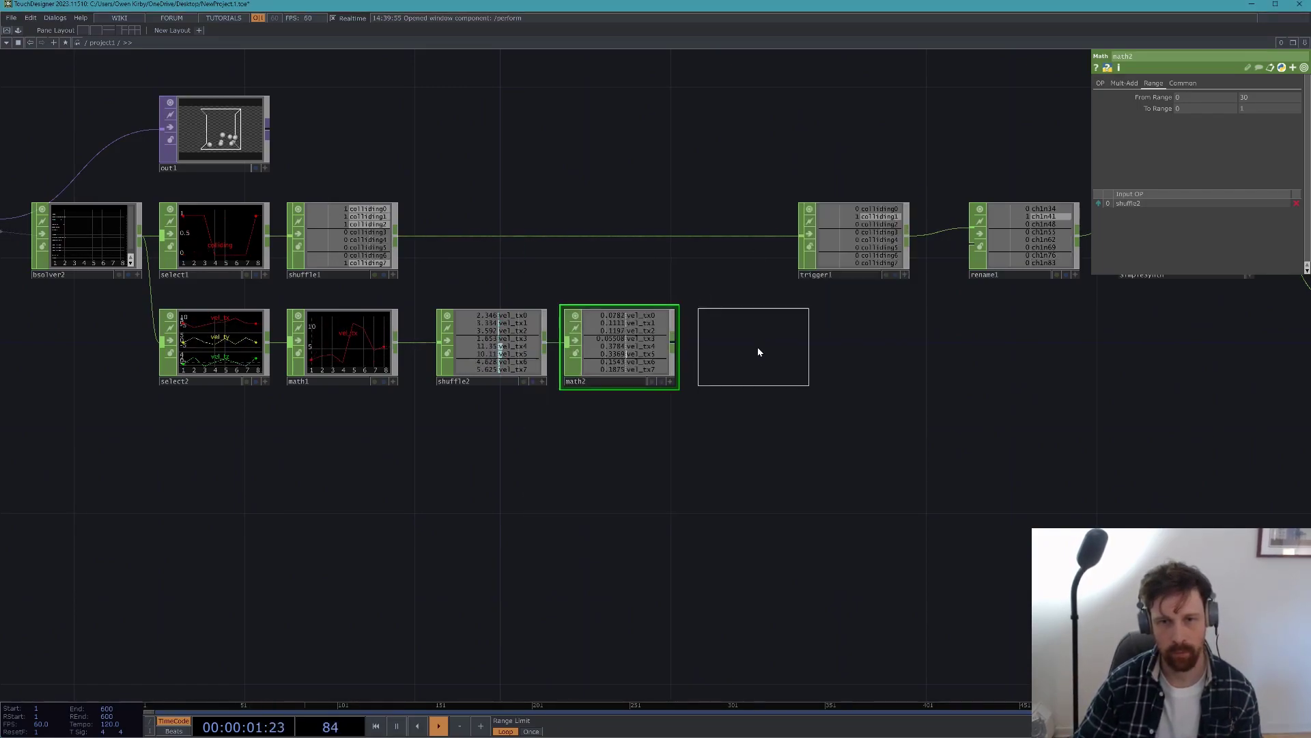
pyautogui.click(758, 351)
# - Connect math2 to hold1's first input and shuffle1 to its second input
pyautogui.scroll(5, 648, 259)
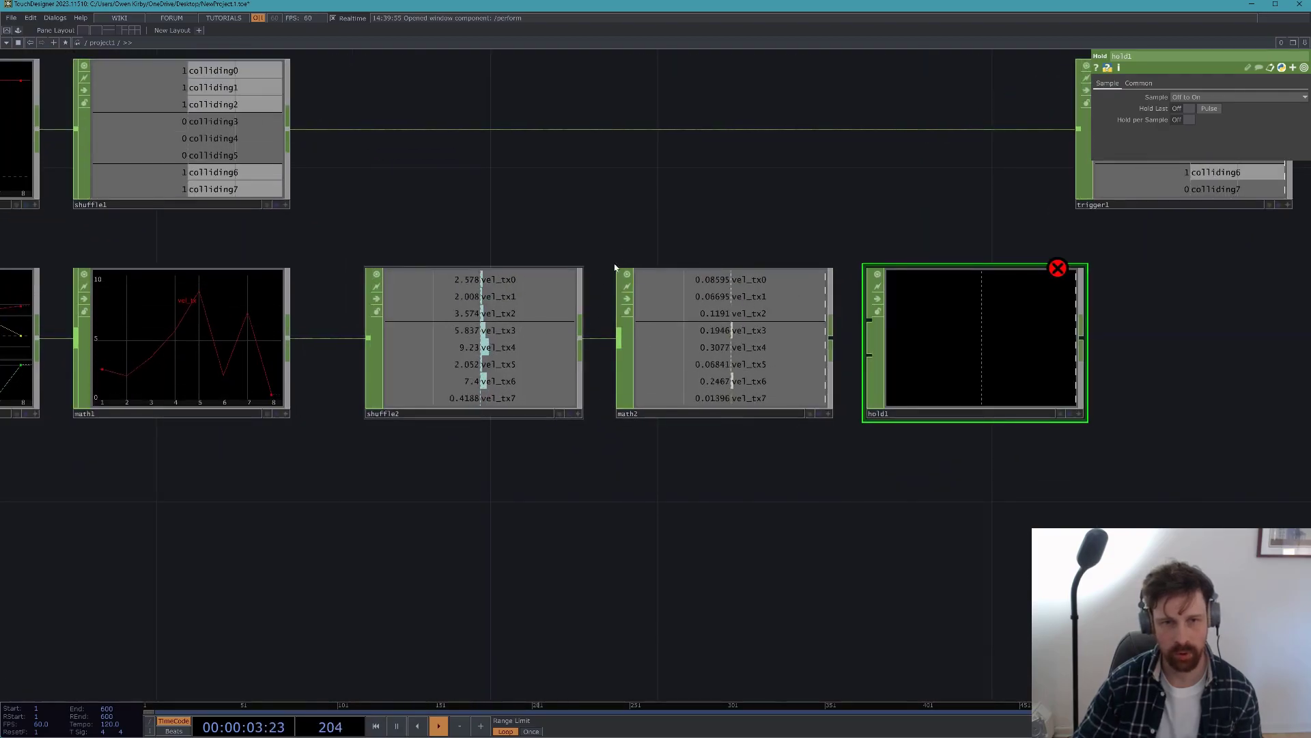
pyautogui.moveTo(565, 240); pyautogui.dragTo(502, 317)
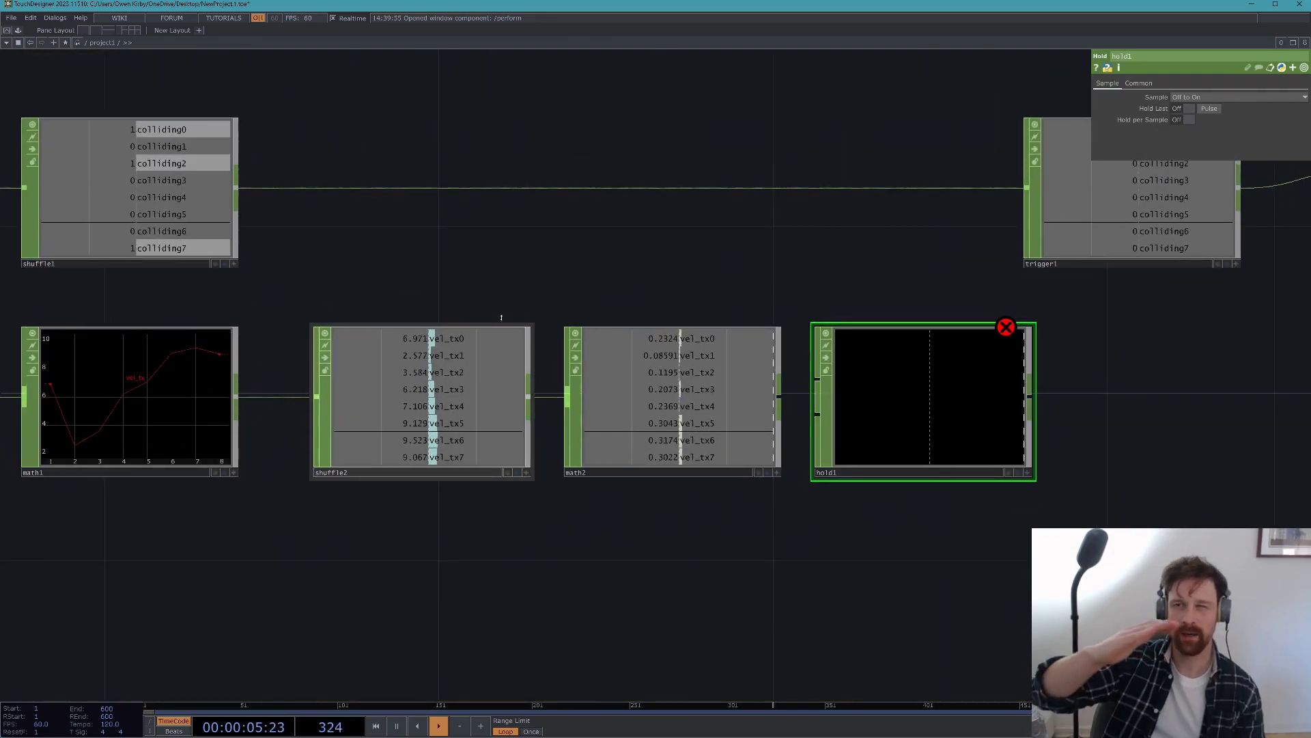
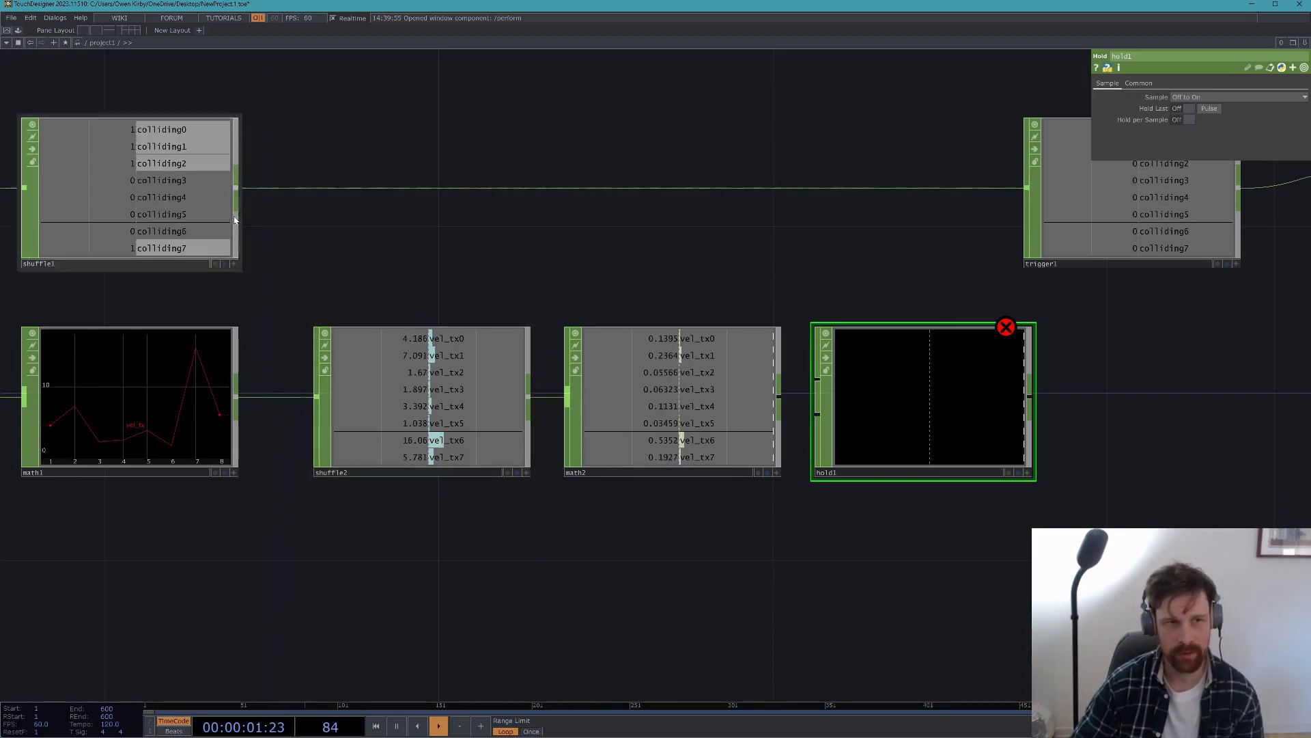
pyautogui.scroll(-3, 929, 286)
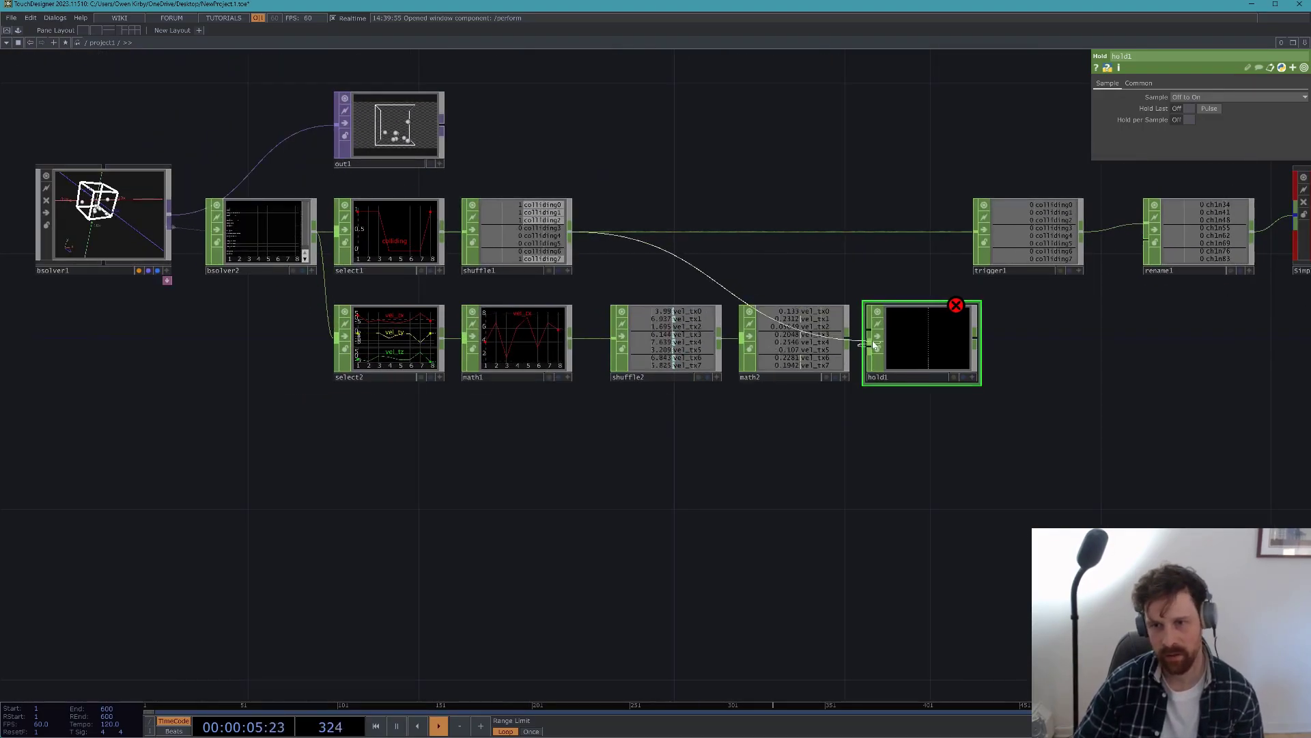
pyautogui.scroll(5, 874, 344)
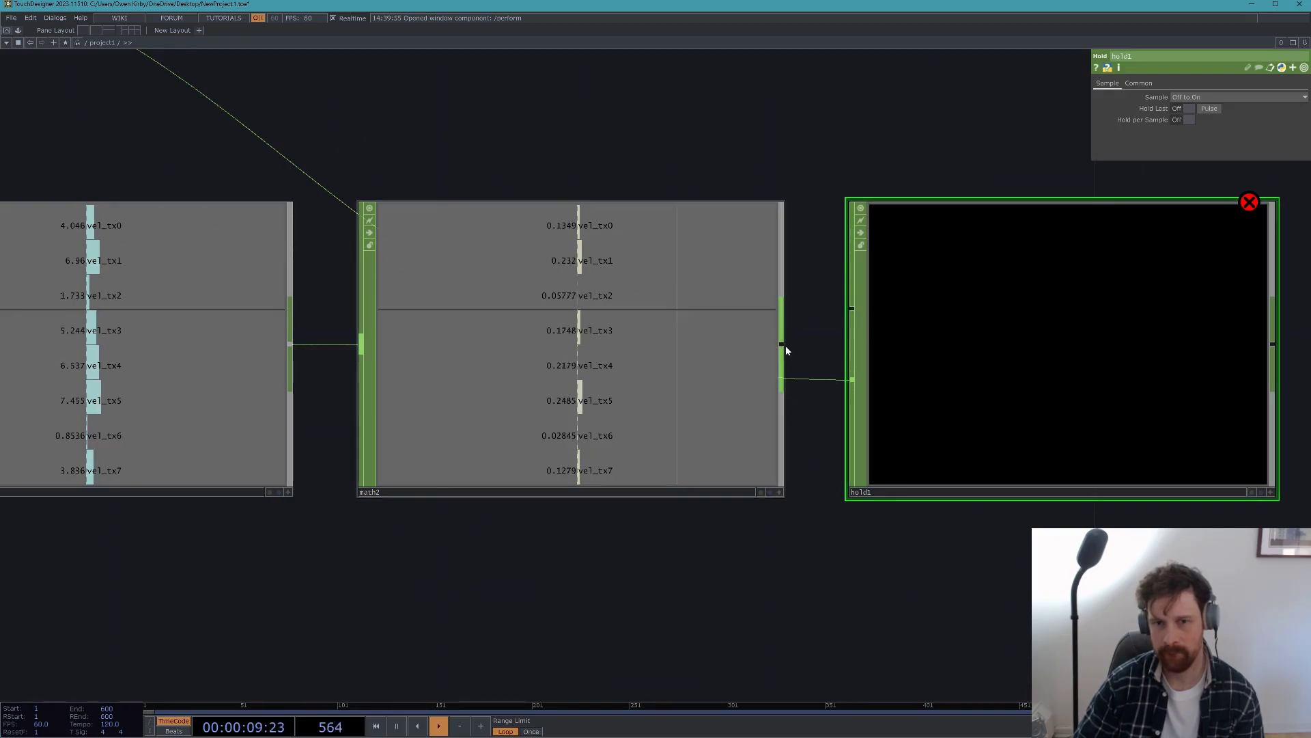
pyautogui.moveTo(785, 345); pyautogui.dragTo(852, 309)
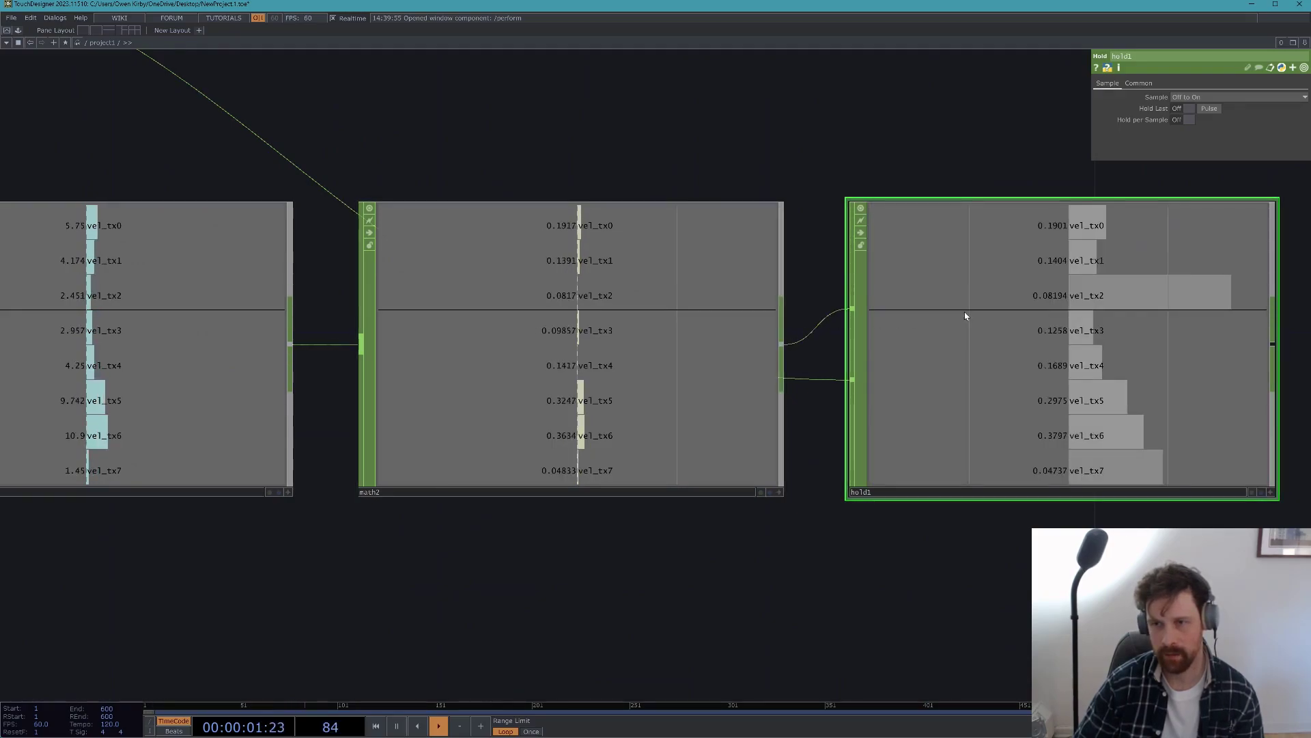
# - Shift rename1, the SimpleSynth and its outputs farther along, and place trigger1 near shuffle1, feeding hold1's second input from trigger1
pyautogui.scroll(-5, 964, 311)
pyautogui.moveTo(948, 248); pyautogui.dragTo(559, 305)
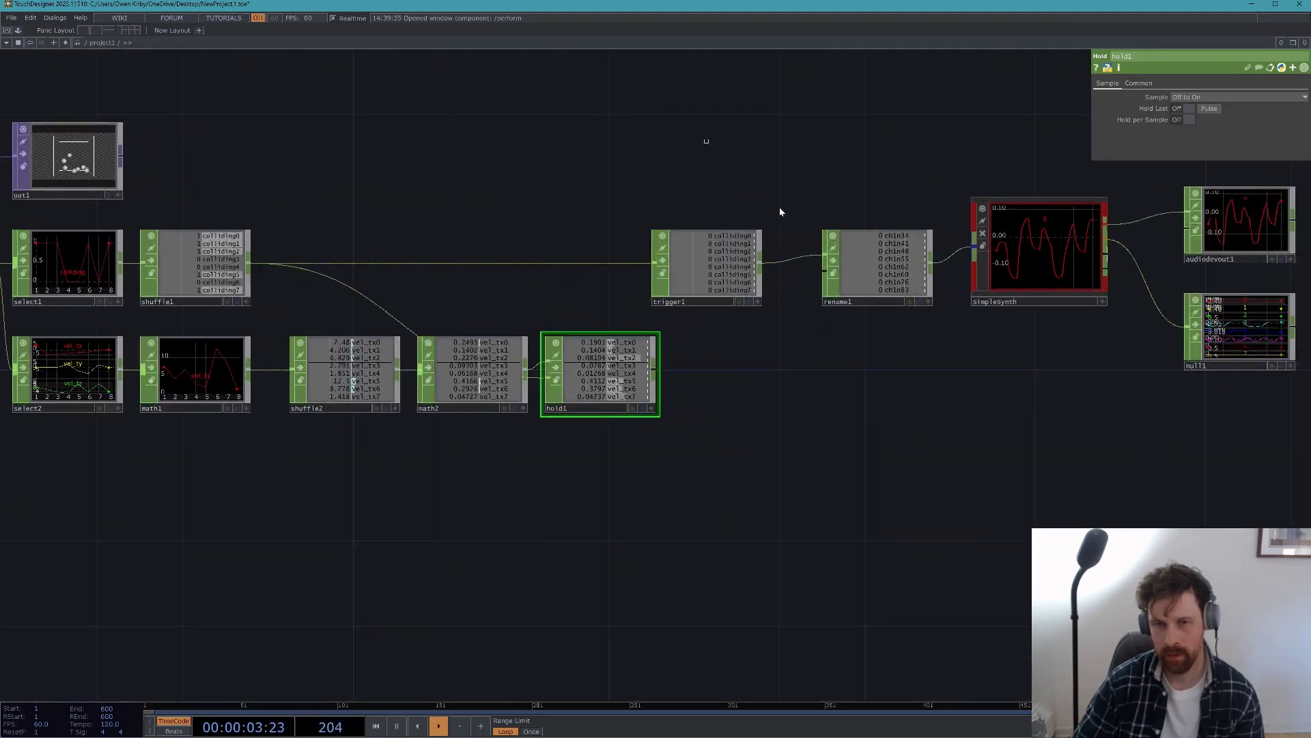
pyautogui.moveTo(1187, 329); pyautogui.dragTo(1156, 347, button='right')
pyautogui.moveTo(864, 328); pyautogui.dragTo(617, 331)
pyautogui.moveTo(489, 274); pyautogui.dragTo(723, 274)
pyautogui.moveTo(496, 228); pyautogui.dragTo(498, 235)
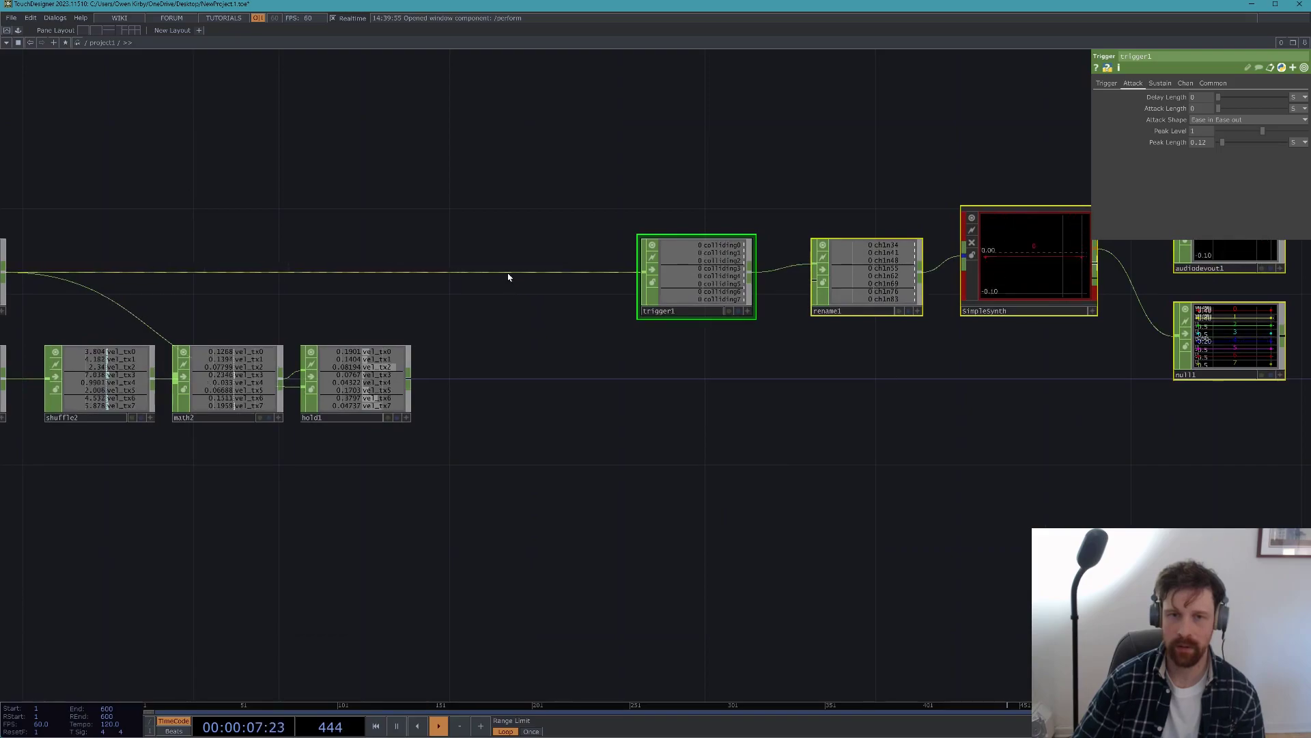
pyautogui.moveTo(626, 281); pyautogui.dragTo(263, 278)
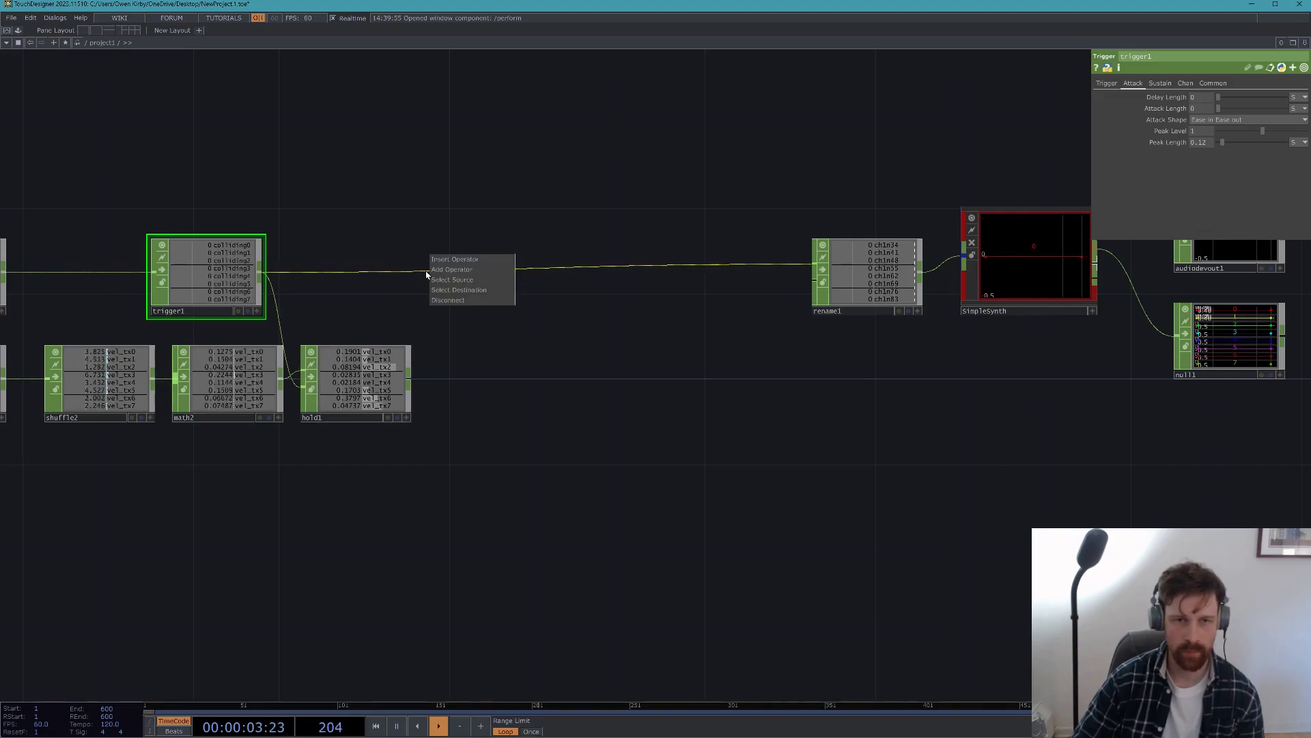
# - Insert a Math CHOP between trigger1 and rename1, set Combine CHOPs to Multiply, and connect hold1 as its second input
pyautogui.click(436, 260)
pyautogui.write('math')
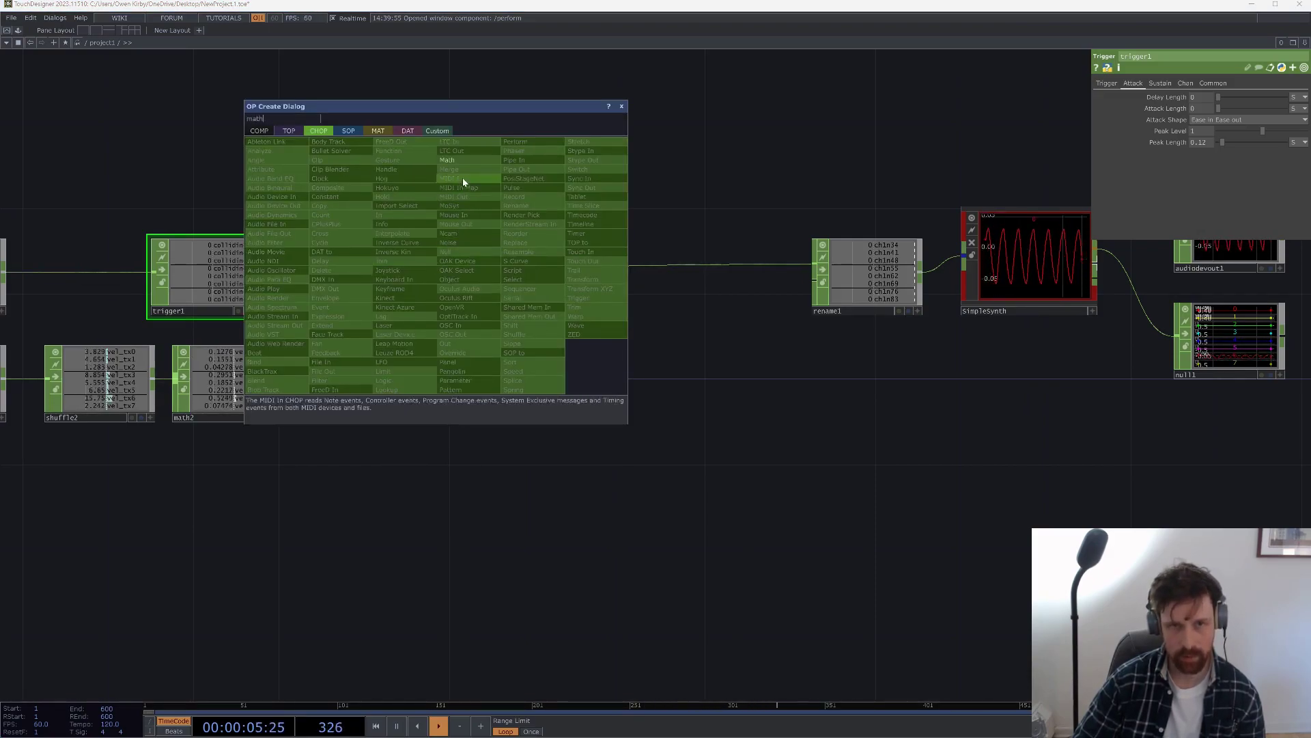
pyautogui.click(451, 165)
pyautogui.click(639, 280)
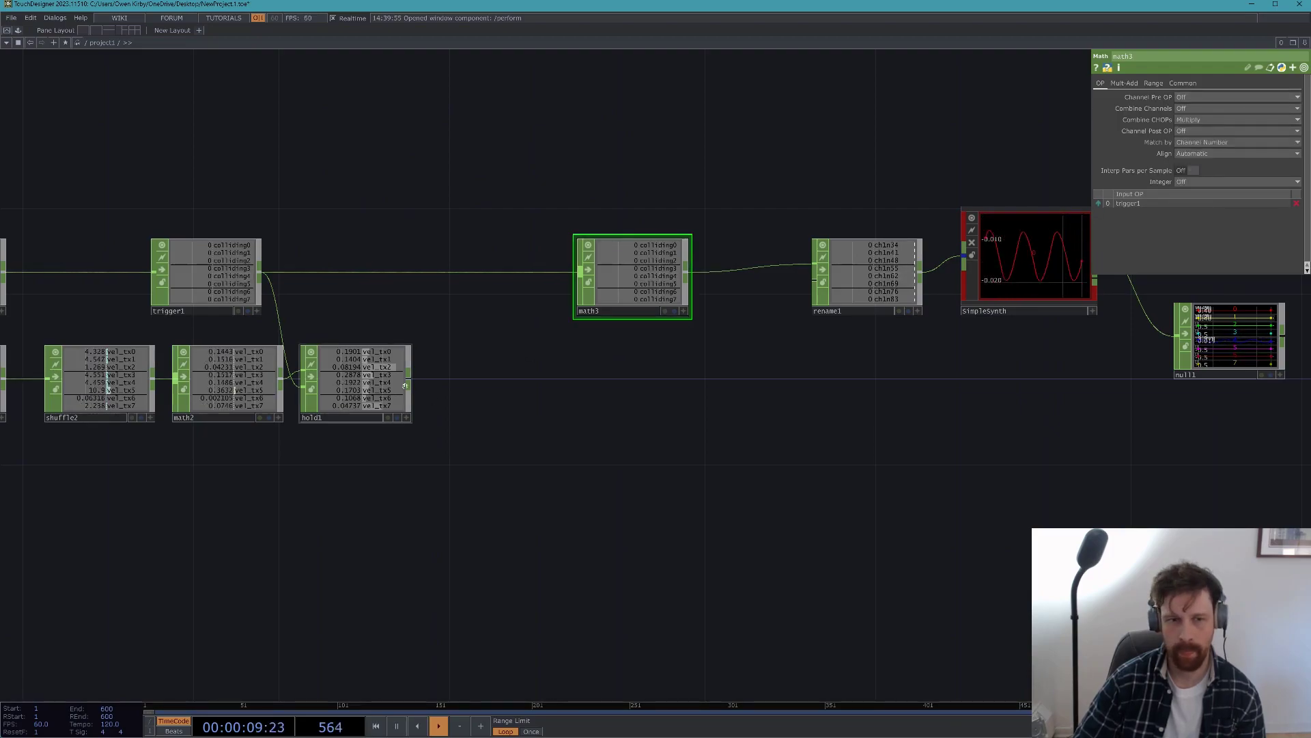
pyautogui.moveTo(408, 378); pyautogui.dragTo(589, 289)
pyautogui.scroll(5, 637, 283)
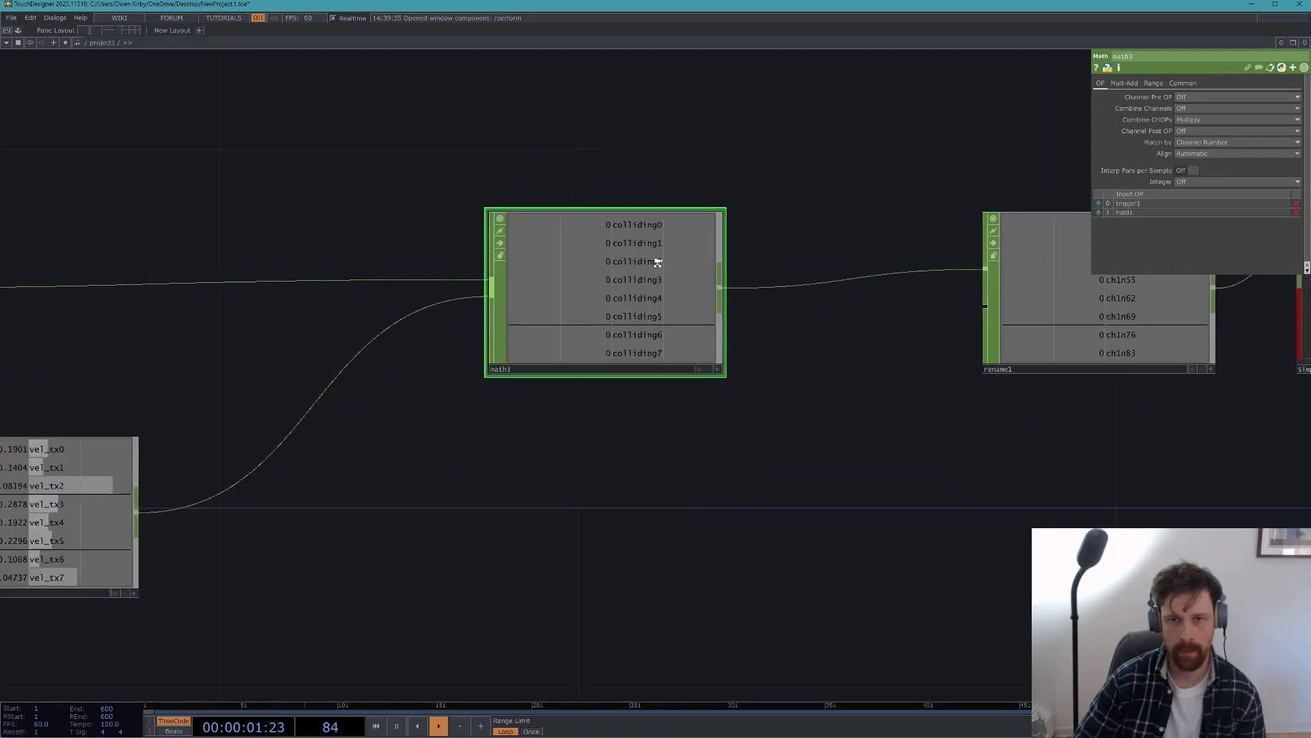
pyautogui.scroll(-5, 629, 301)
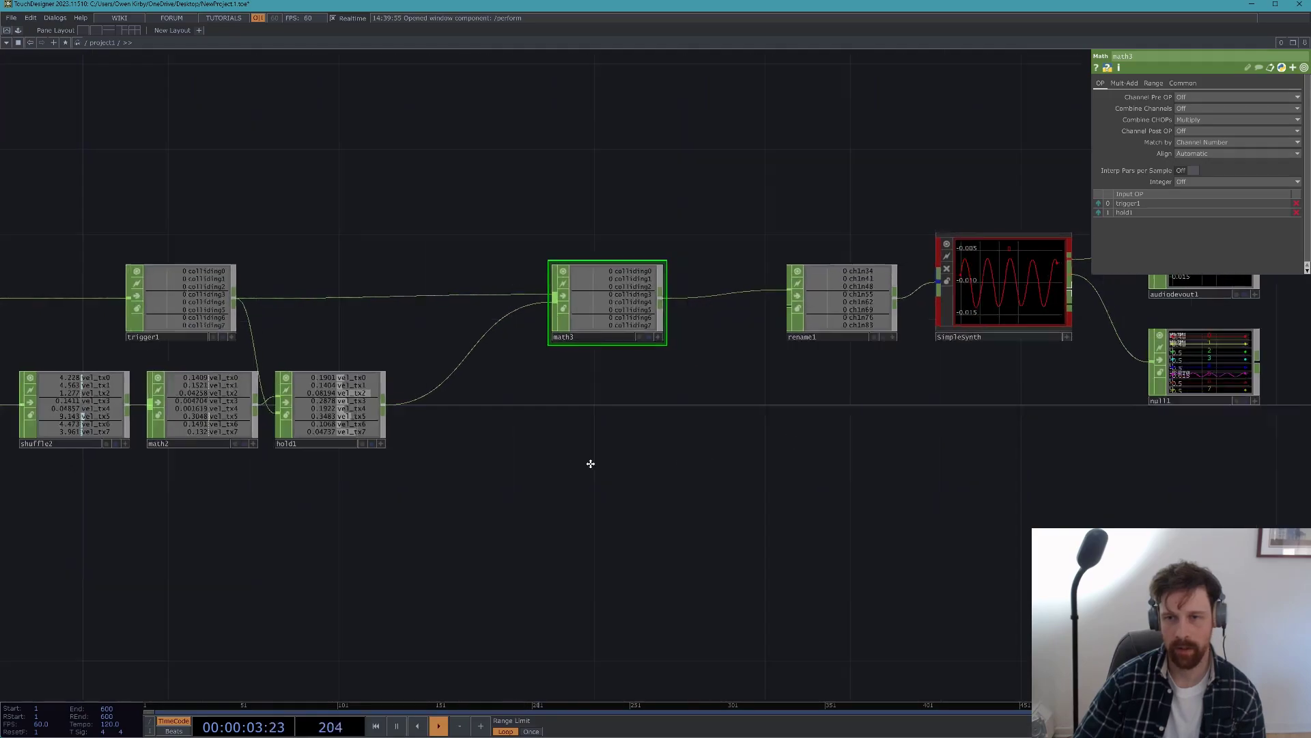
# - In the SimpleSynth's filter settings, set Frequency to 0.088 and Velocity Amount to 0.93
pyautogui.moveTo(633, 460); pyautogui.dragTo(278, 492)
pyautogui.click(652, 329)
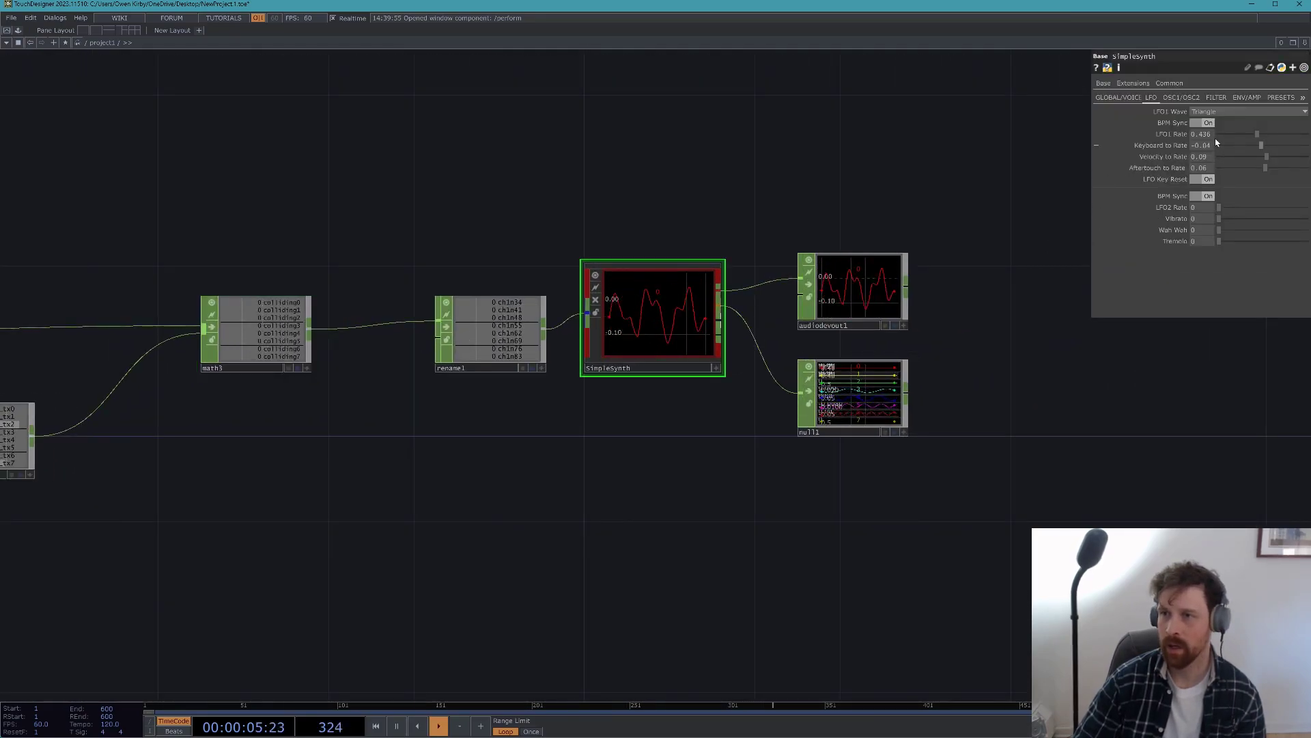
pyautogui.click(1217, 97)
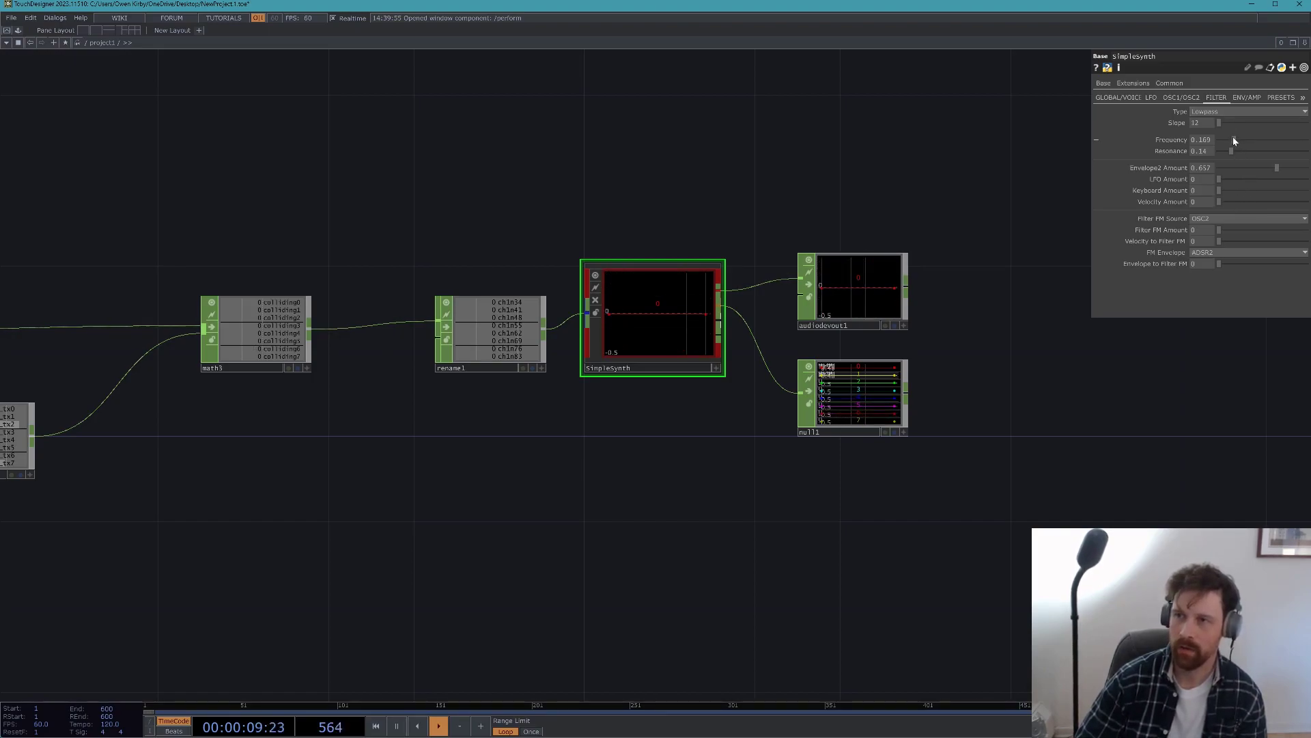
pyautogui.click(1226, 201)
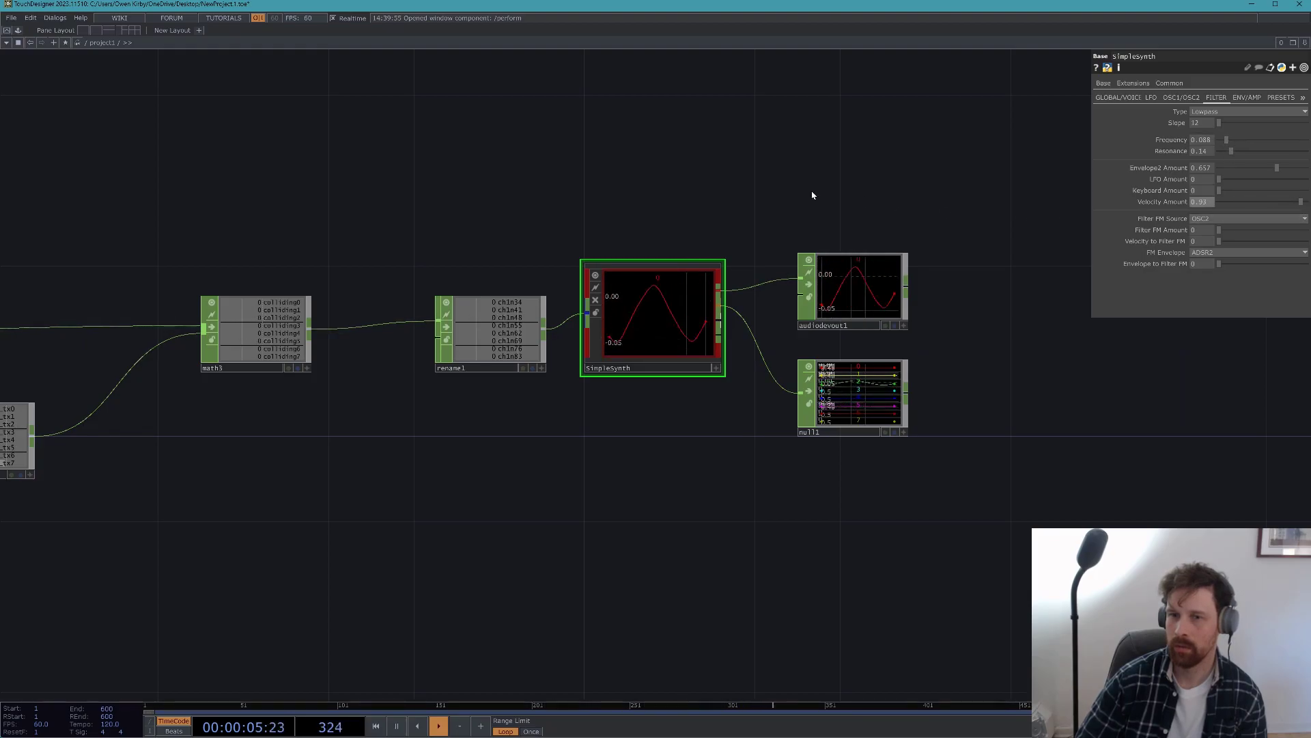
# - Display out1's render as the network background and select bsolver1
pyautogui.scroll(-5, 849, 198)
pyautogui.scroll(8, 670, 249)
pyautogui.moveTo(785, 279); pyautogui.dragTo(924, 252)
pyautogui.click(736, 315)
pyautogui.click(210, 336)
pyautogui.moveTo(410, 58); pyautogui.dragTo(482, 400)
pyautogui.scroll(-2, 482, 400)
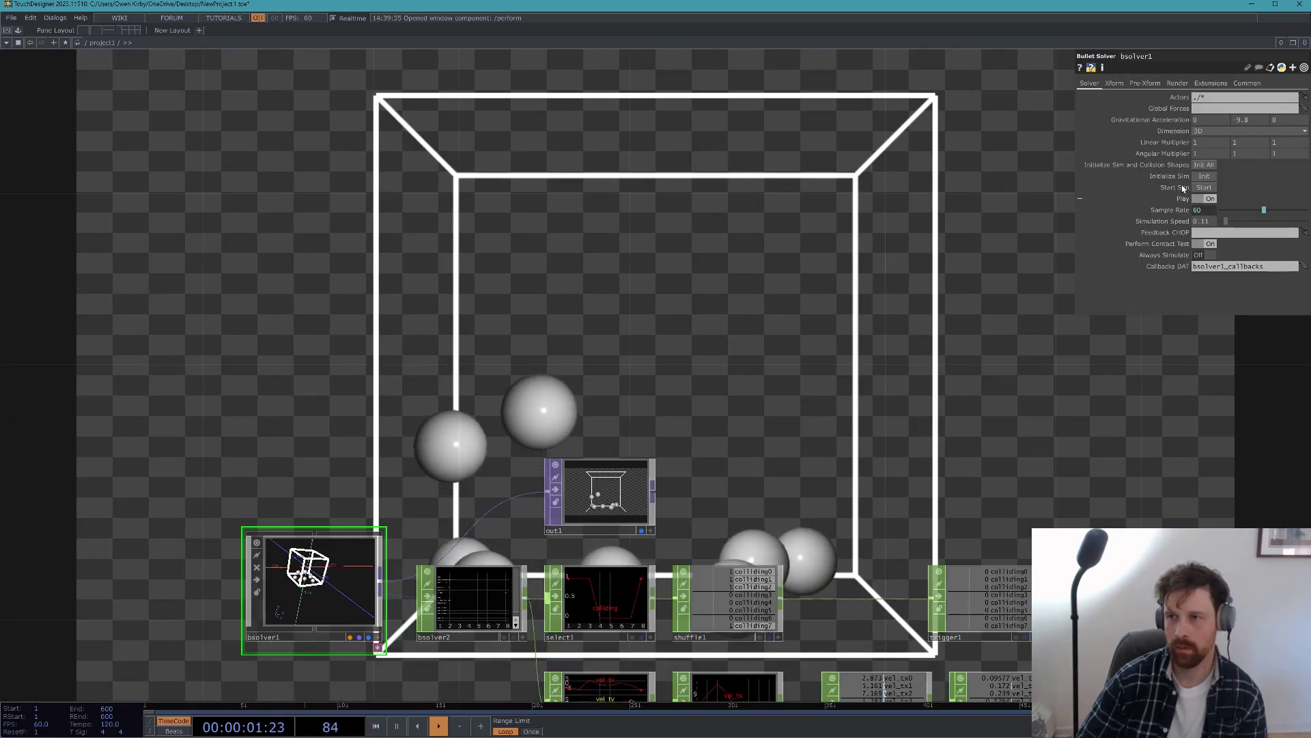
# - Reinitialize and start bsolver1's simulation, and set its Simulation Speed to 0.44
pyautogui.click(1197, 176)
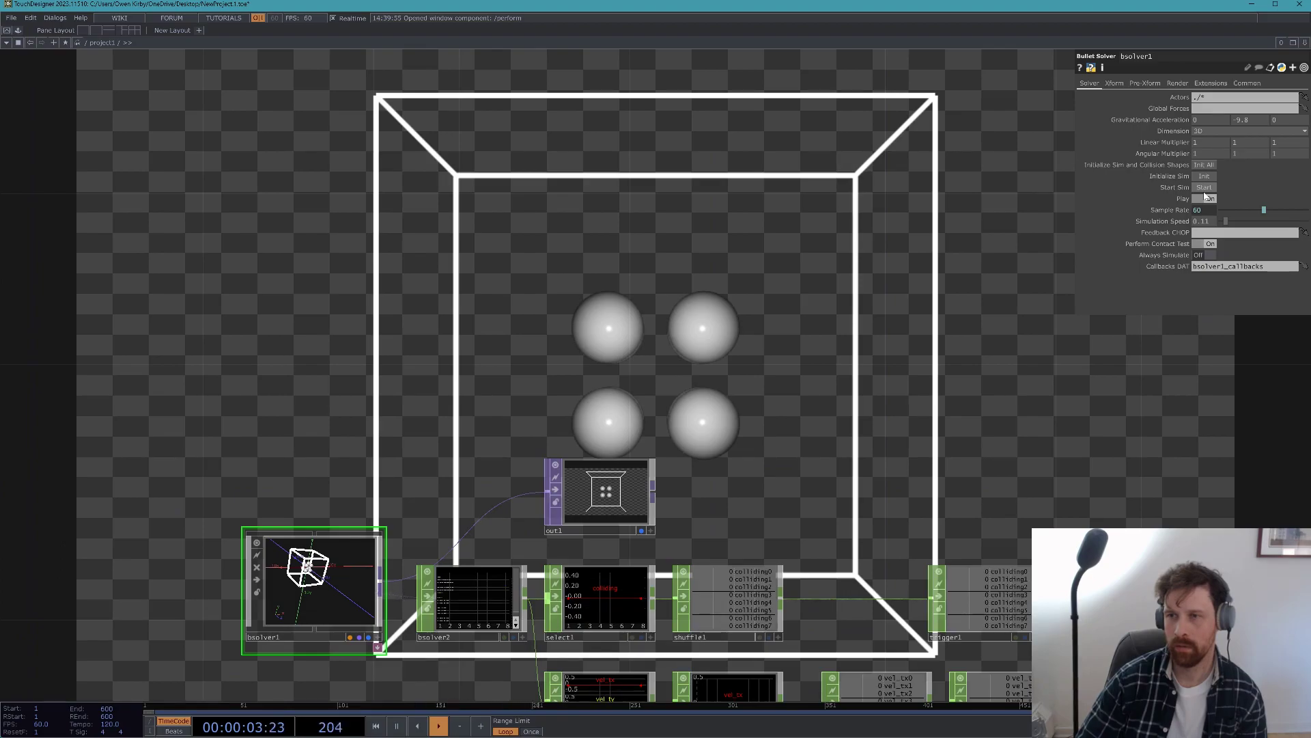
pyautogui.moveTo(909, 311); pyautogui.dragTo(614, 345)
pyautogui.scroll(-3, 697, 284)
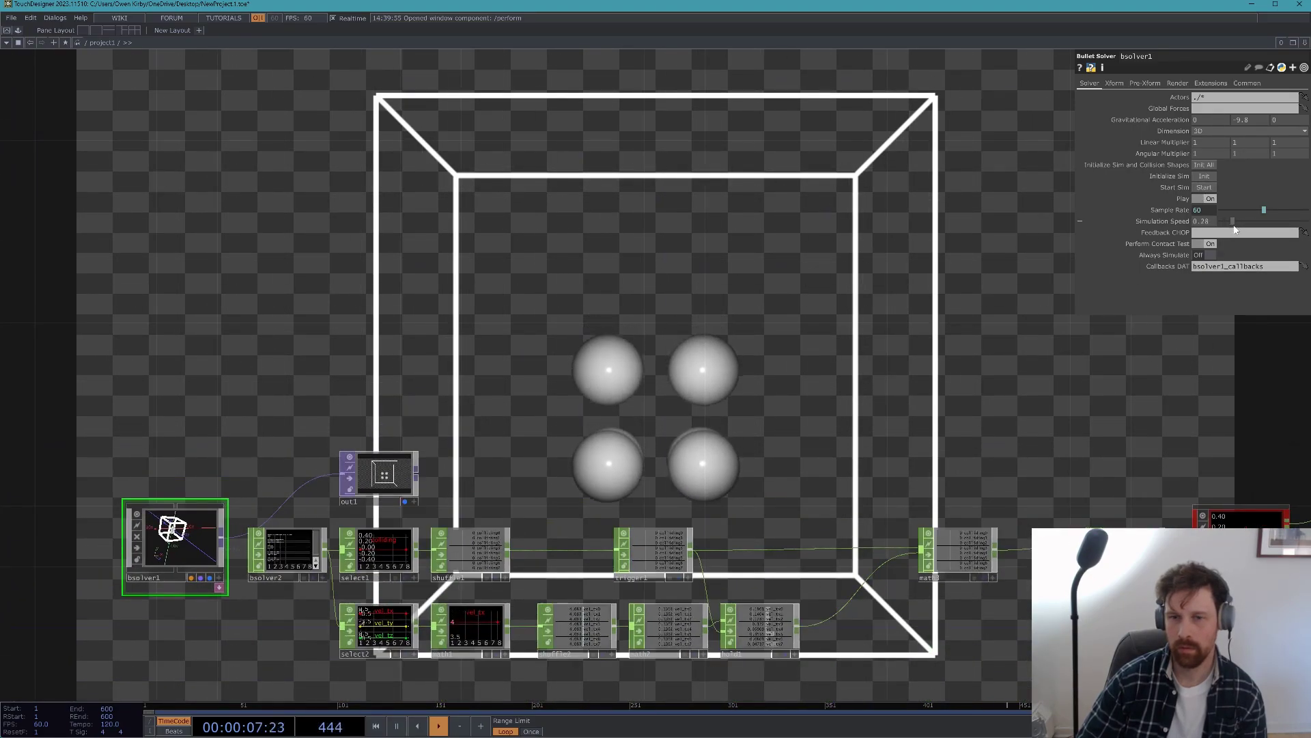
pyautogui.moveTo(1238, 228); pyautogui.dragTo(1240, 228)
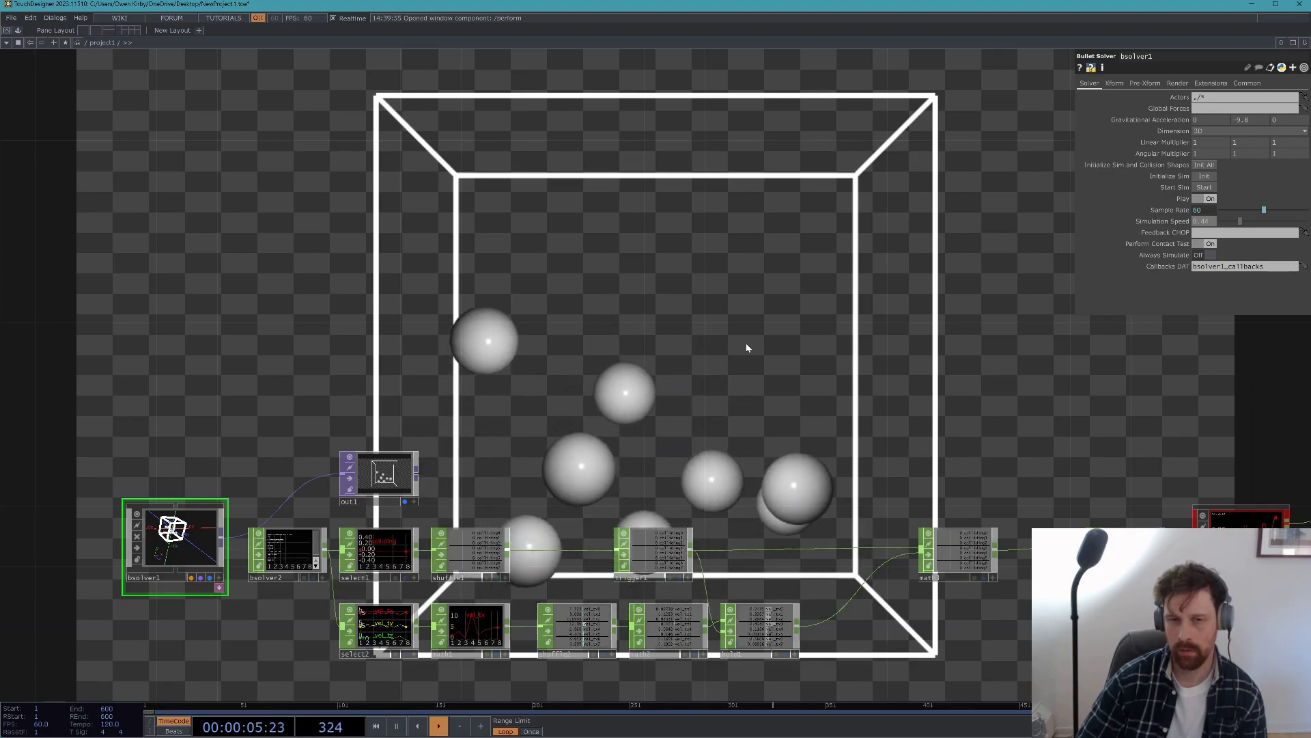
# - Retune the SimpleSynth's filter to Frequency 0.169, Resonance 0.599 and Envelope2 Amount about 0.44
pyautogui.moveTo(729, 339); pyautogui.dragTo(346, 287)
pyautogui.scroll(-3, 346, 287)
pyautogui.scroll(3, 564, 359)
pyautogui.click(628, 410)
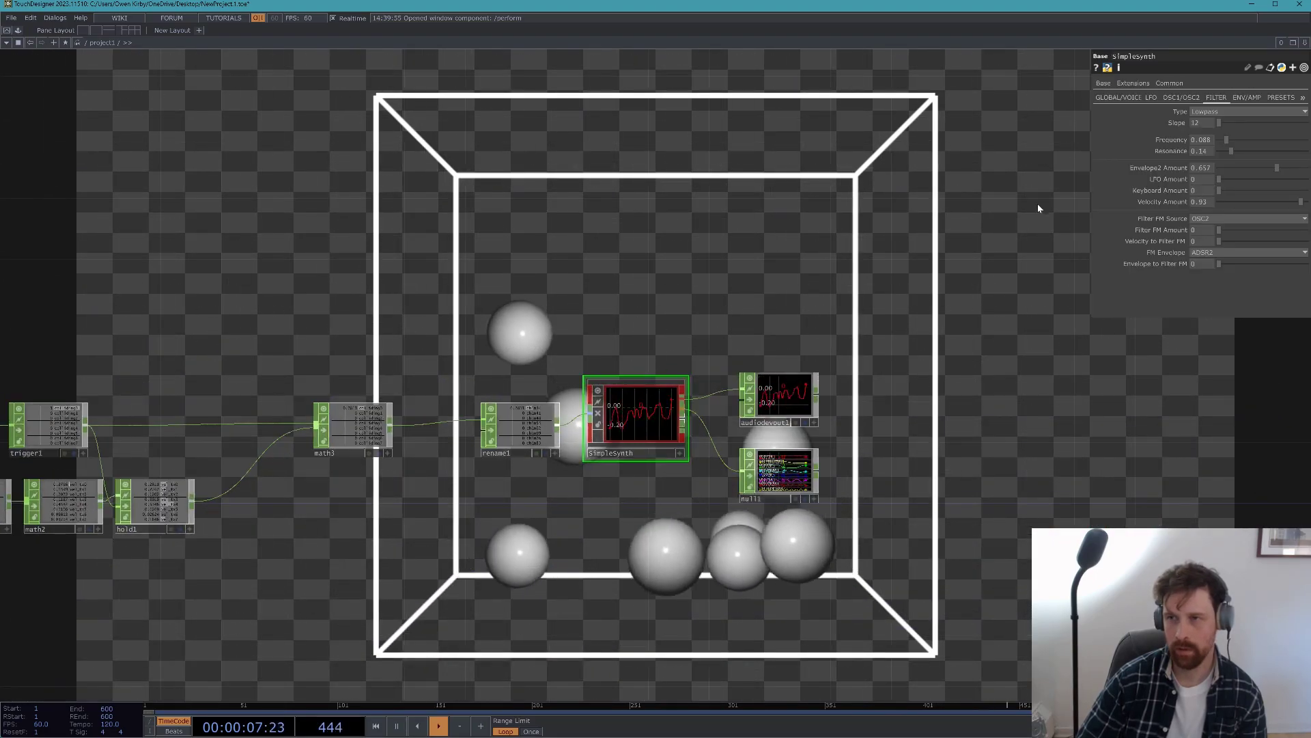
pyautogui.click(1269, 167)
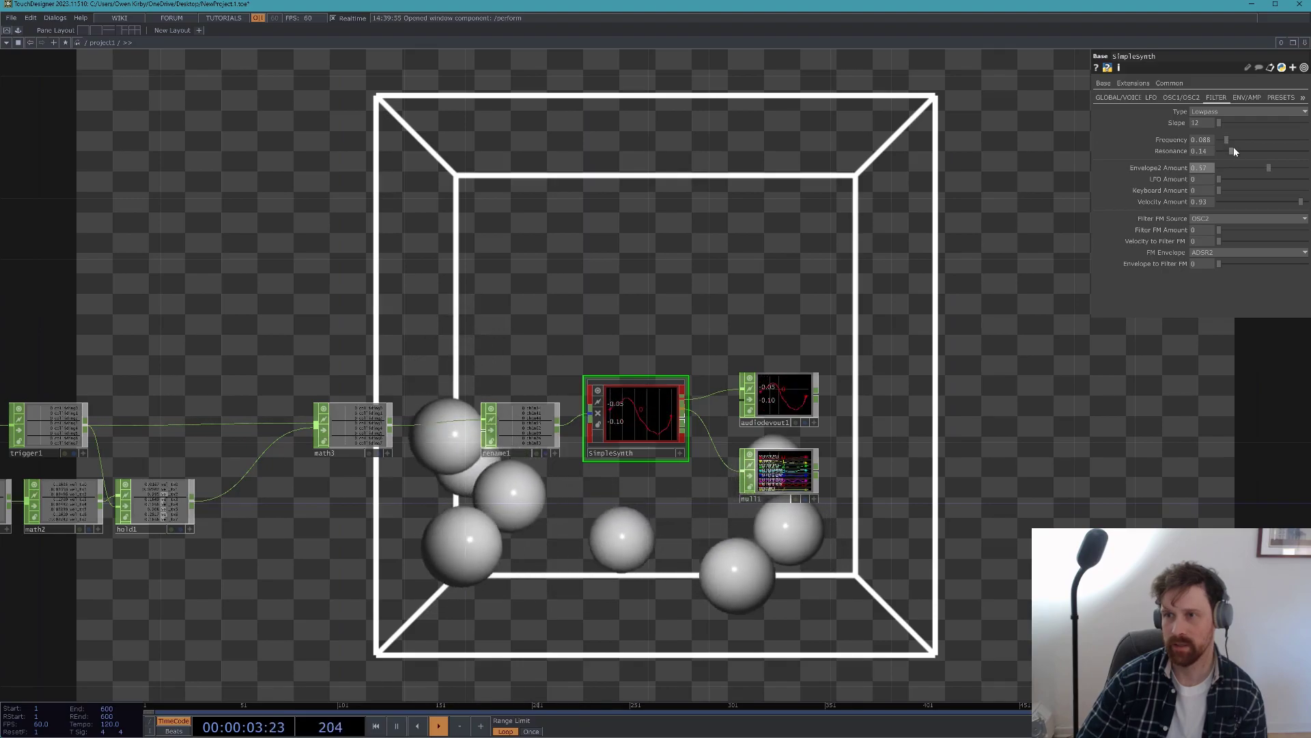
pyautogui.click(1244, 151)
pyautogui.click(1233, 139)
pyautogui.moveTo(1243, 151)
pyautogui.mouseDown()
pyautogui.moveTo(1271, 151)
pyautogui.moveTo(1235, 141)
pyautogui.moveTo(1260, 166)
pyautogui.mouseUp()
# - Set the SimpleSynth's OSC Balance to 0.5 and both oscillators' octaves to 2
pyautogui.click(1190, 97)
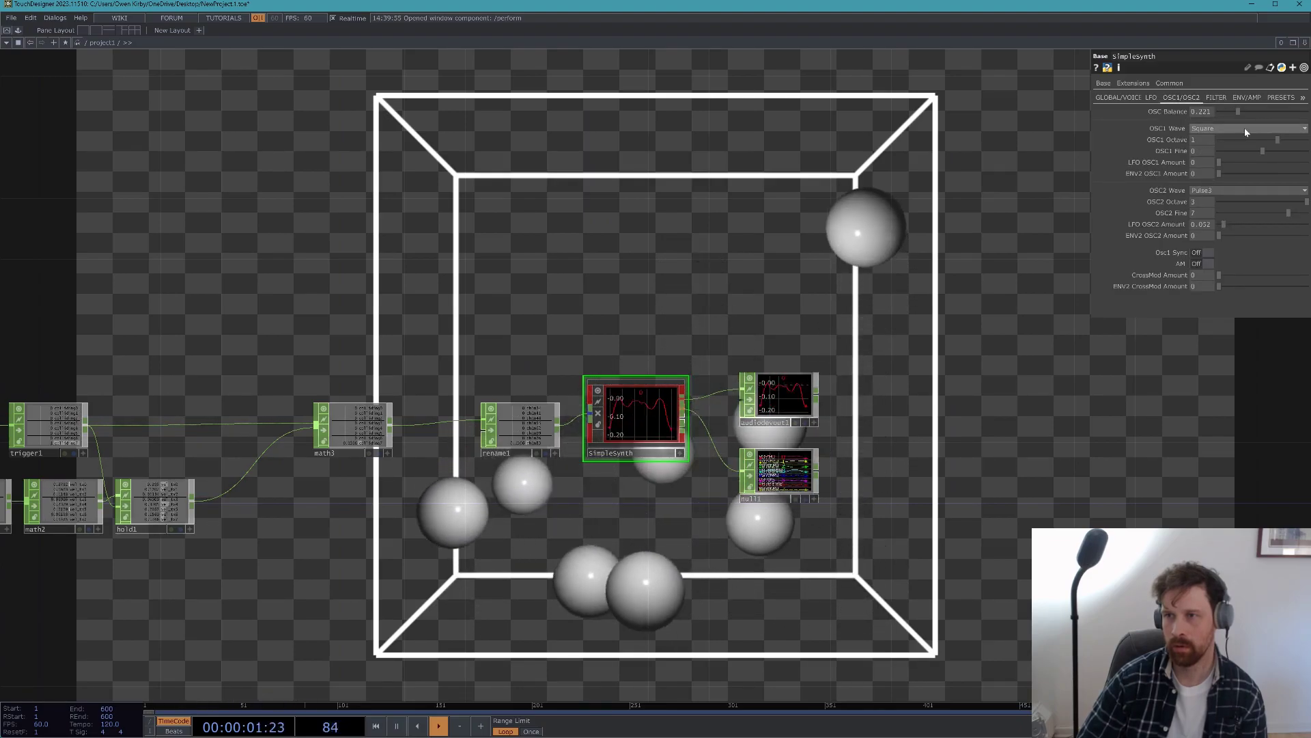
pyautogui.click(1290, 202)
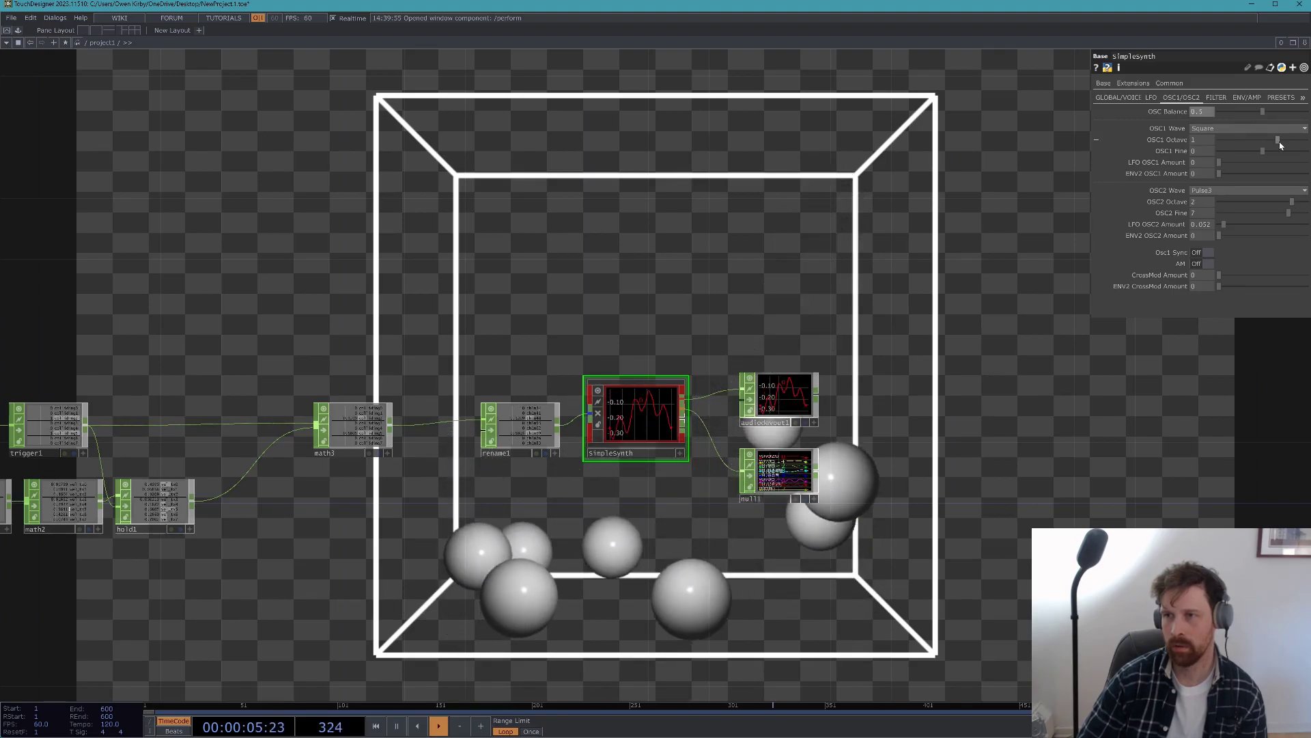
pyautogui.click(1289, 142)
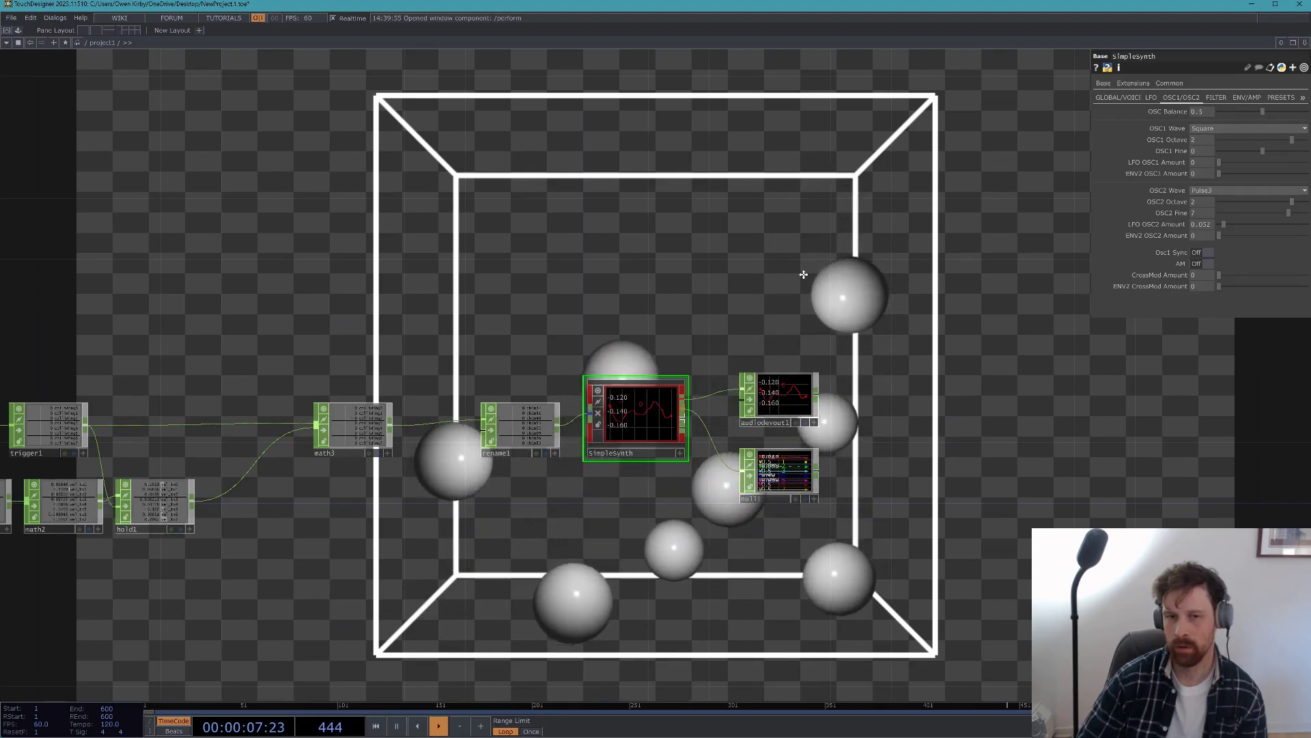
# - Set the SimpleSynth's Envelope2 Release to 0.64 and Envelope1 Release to 0.721
pyautogui.moveTo(766, 283); pyautogui.dragTo(993, 241)
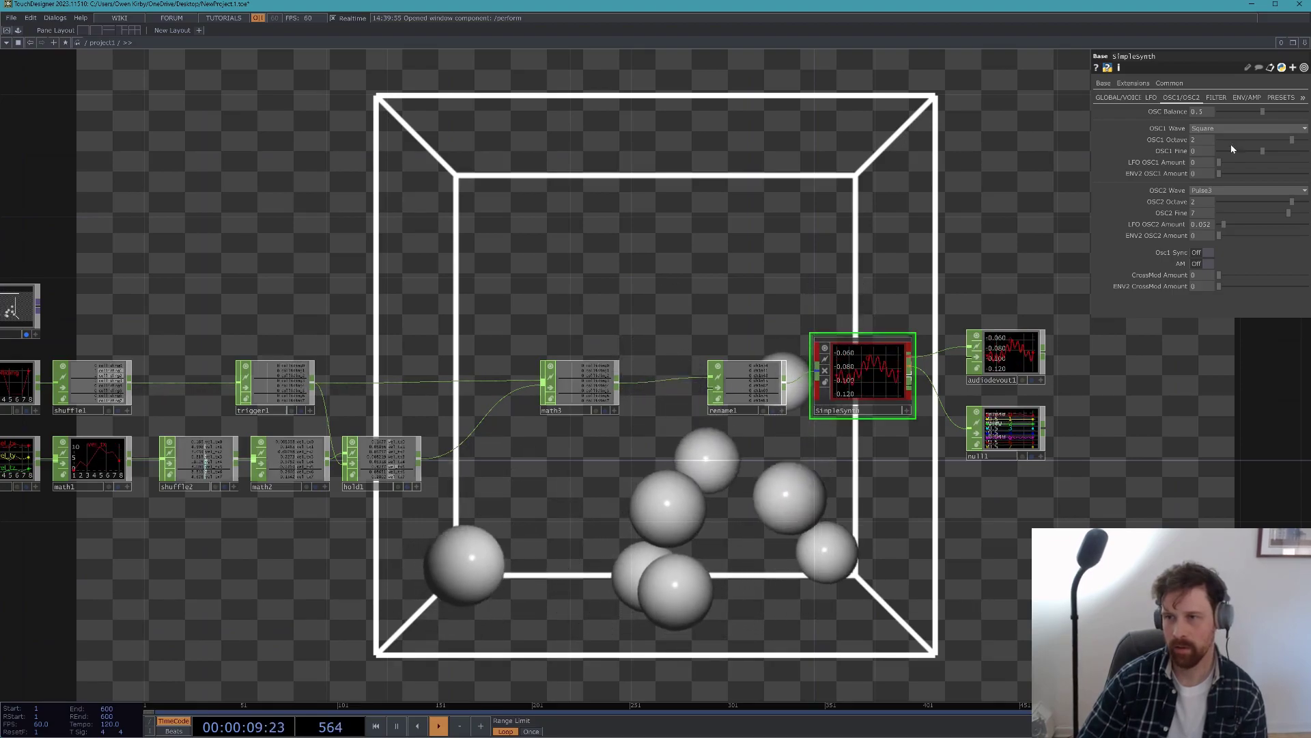
pyautogui.click(1244, 98)
pyautogui.moveTo(1298, 212); pyautogui.dragTo(1261, 204)
pyautogui.click(1273, 212)
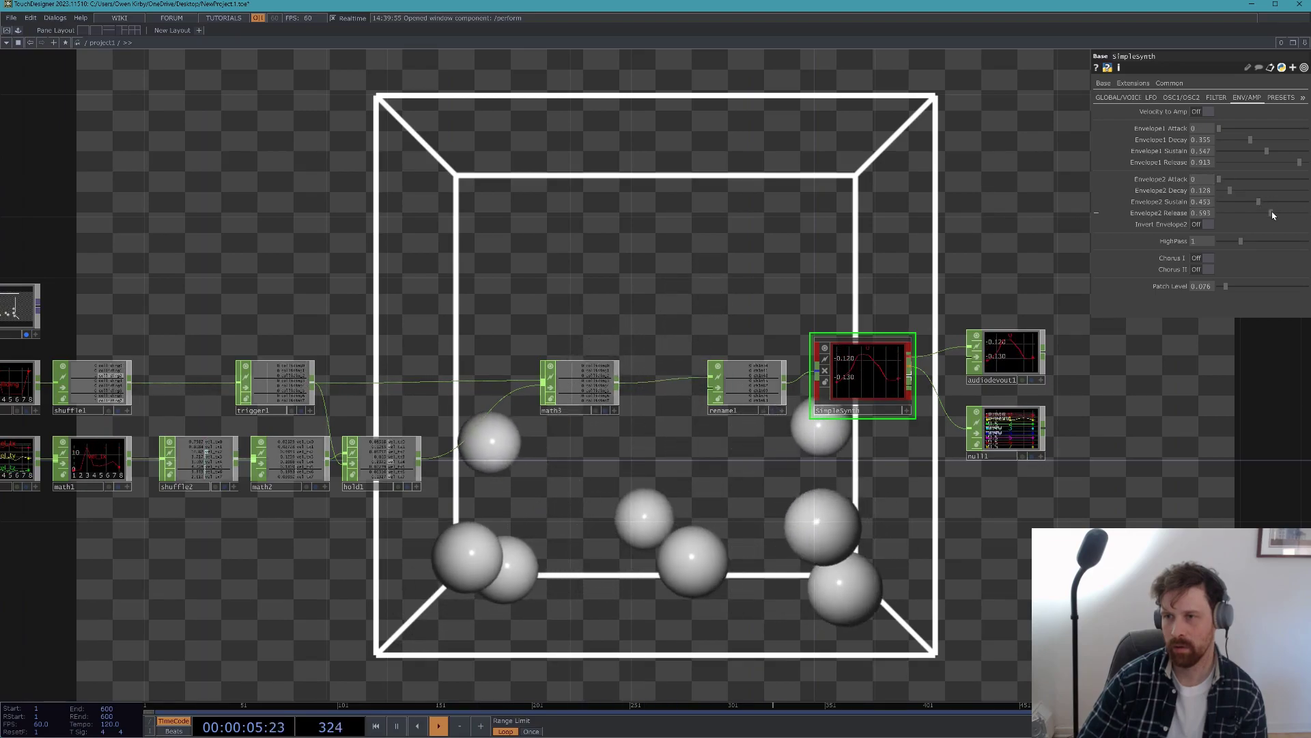
pyautogui.click(1289, 162)
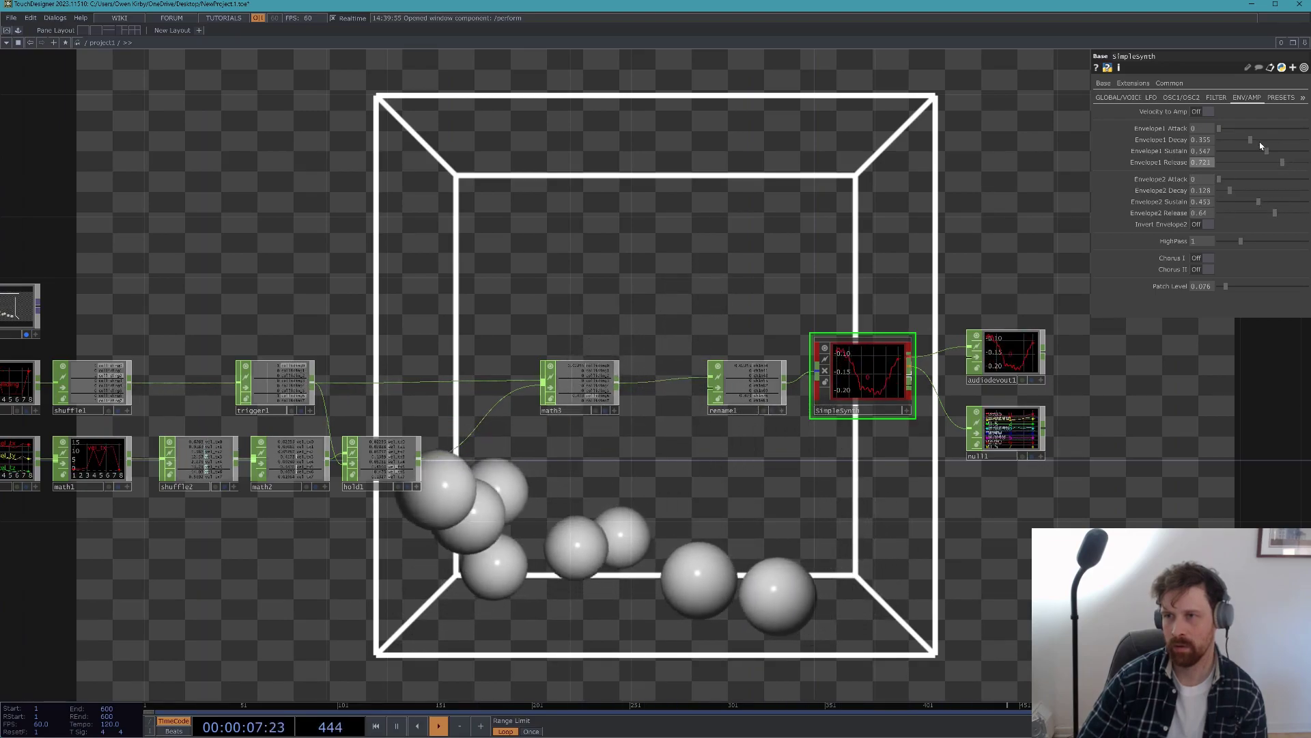
# - Set the SimpleSynth's filter Frequency to 0.215 and Envelope2 Amount to 0.5
pyautogui.click(1217, 97)
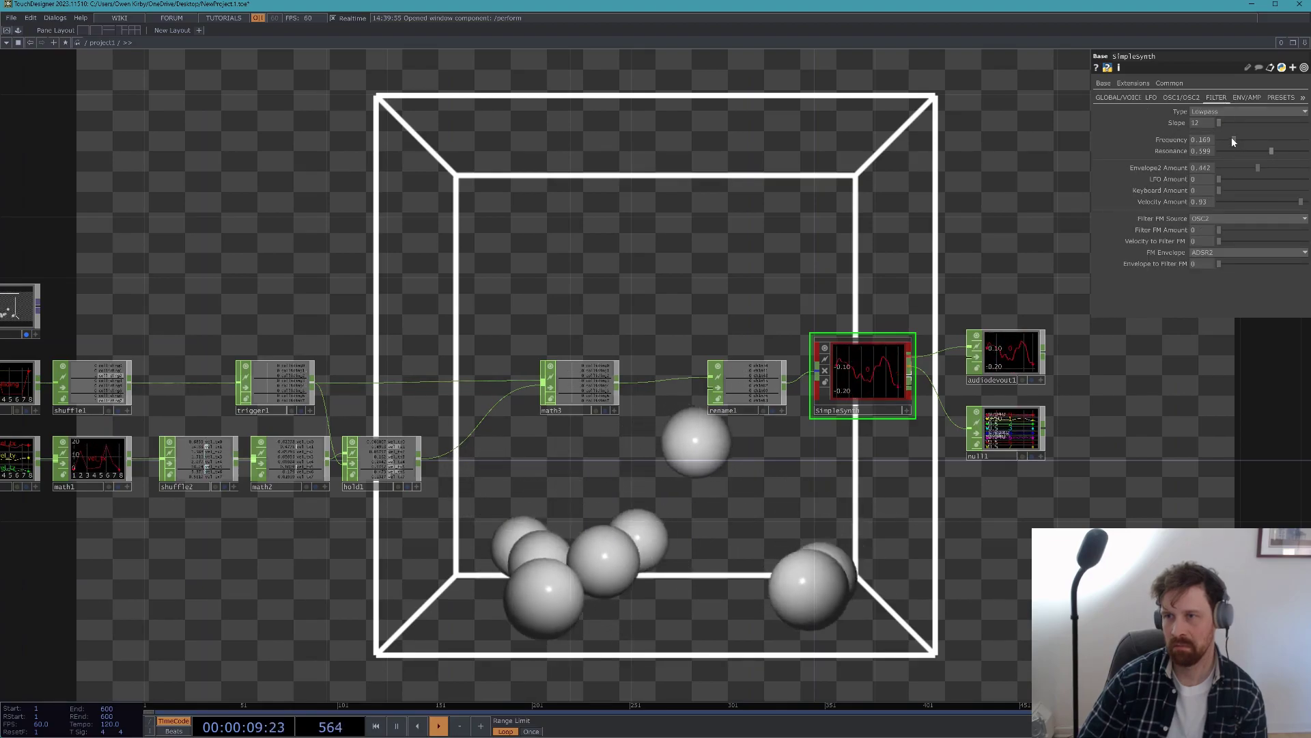
pyautogui.click(1265, 166)
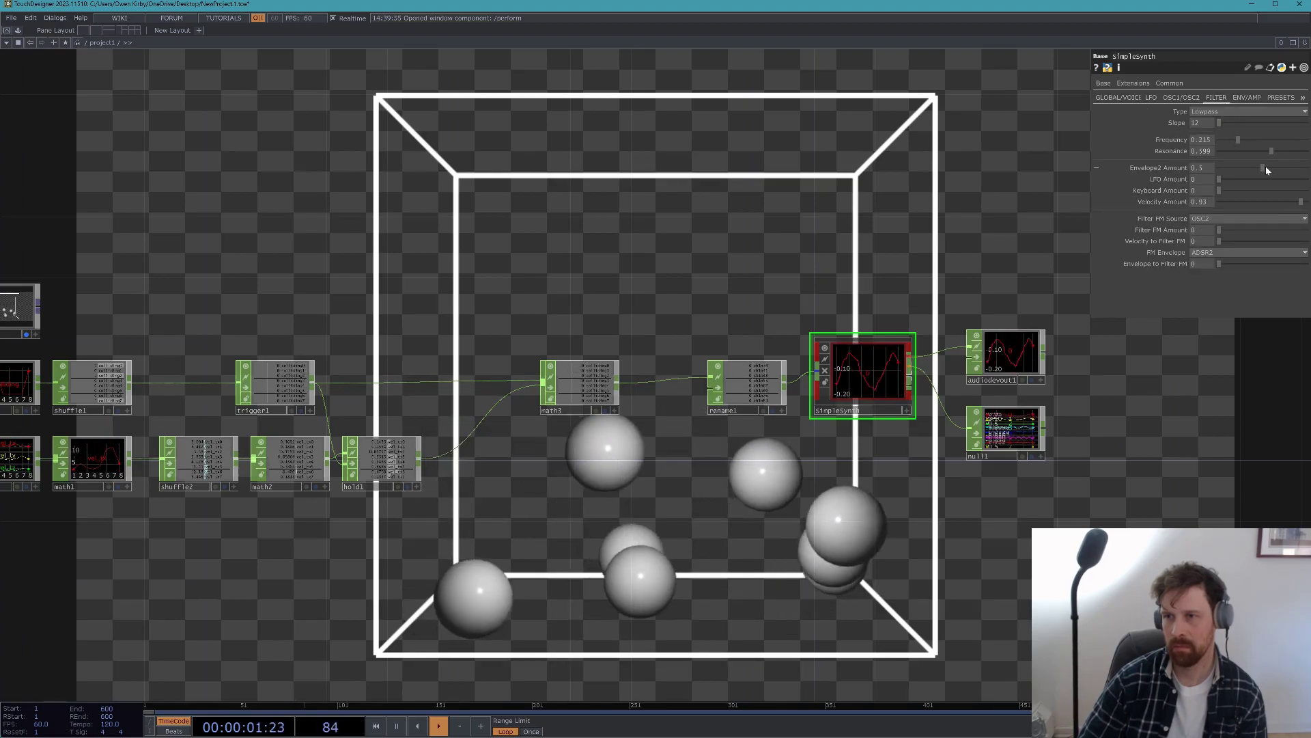
# - Reinitialize and restart bsolver1's simulation to play the spheres through the retuned synth
pyautogui.scroll(-6, 756, 254)
pyautogui.scroll(6, 638, 395)
pyautogui.click(639, 395)
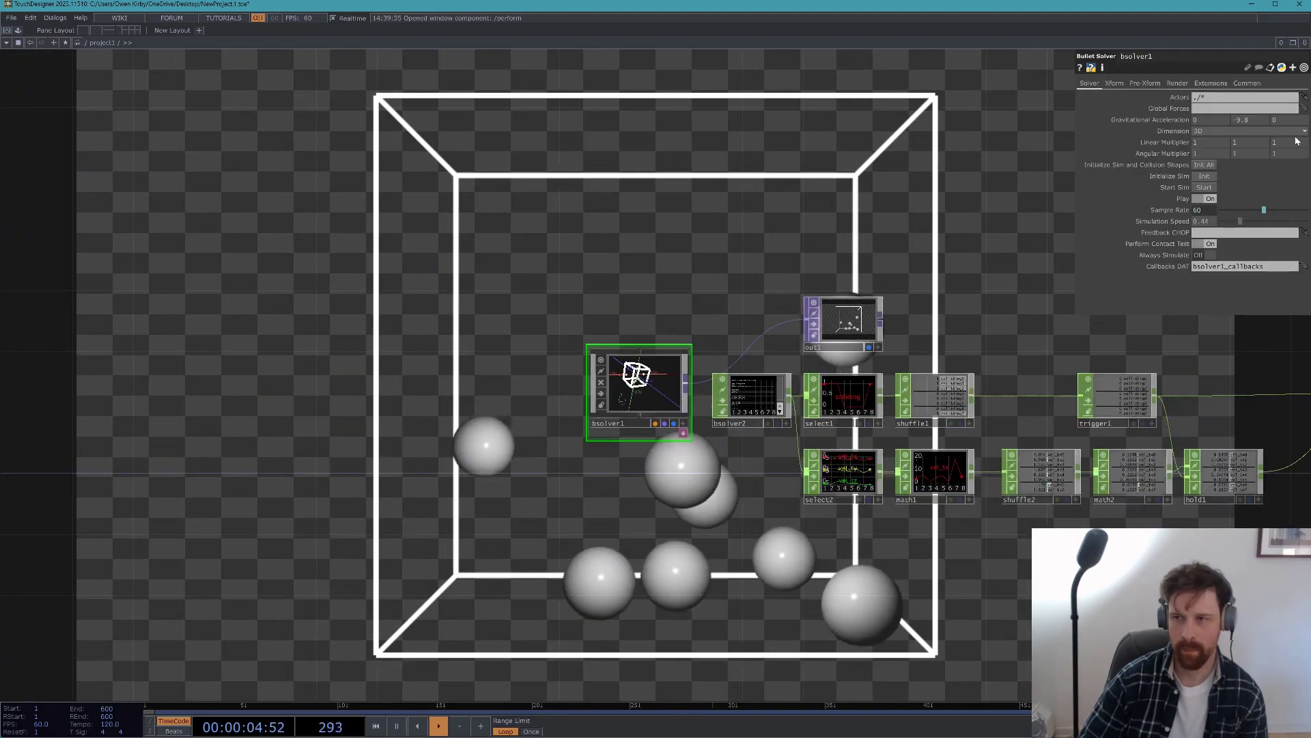
pyautogui.click(1205, 177)
pyautogui.click(1206, 188)
pyautogui.moveTo(855, 204); pyautogui.dragTo(704, 327)
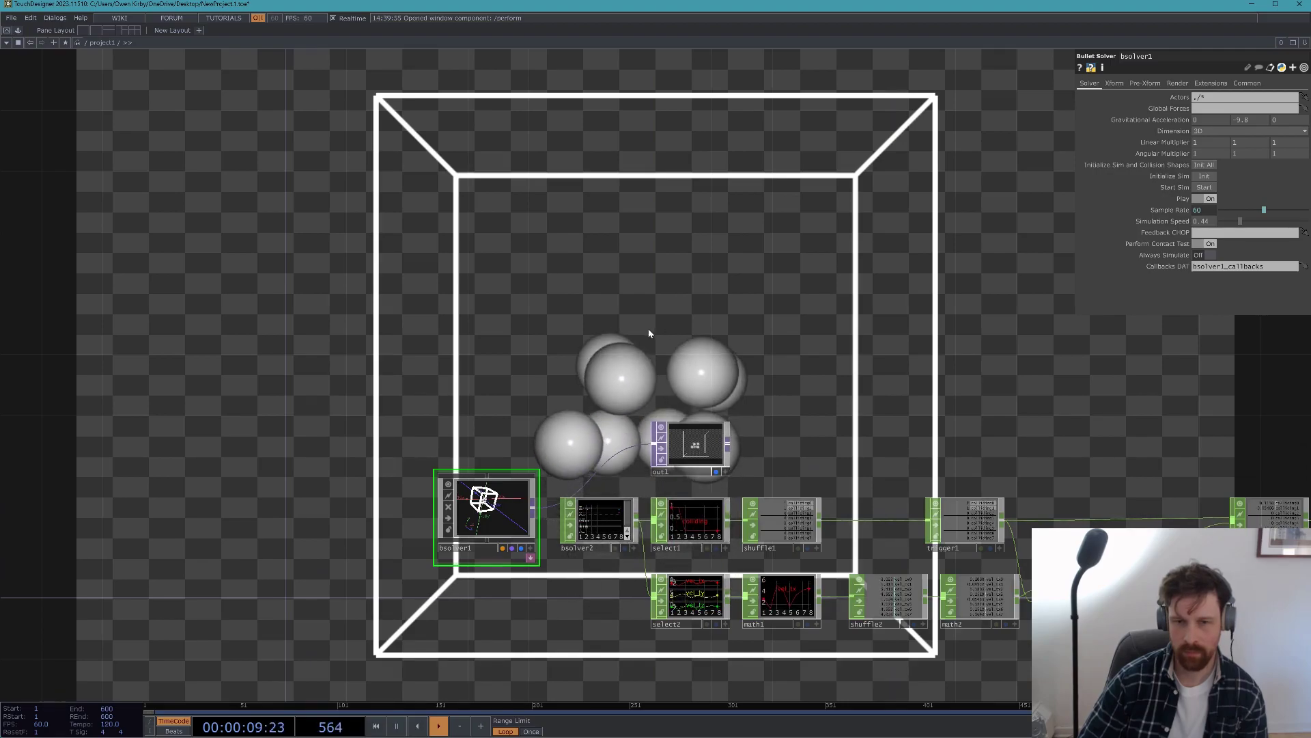
pyautogui.moveTo(690, 301); pyautogui.dragTo(474, 397)
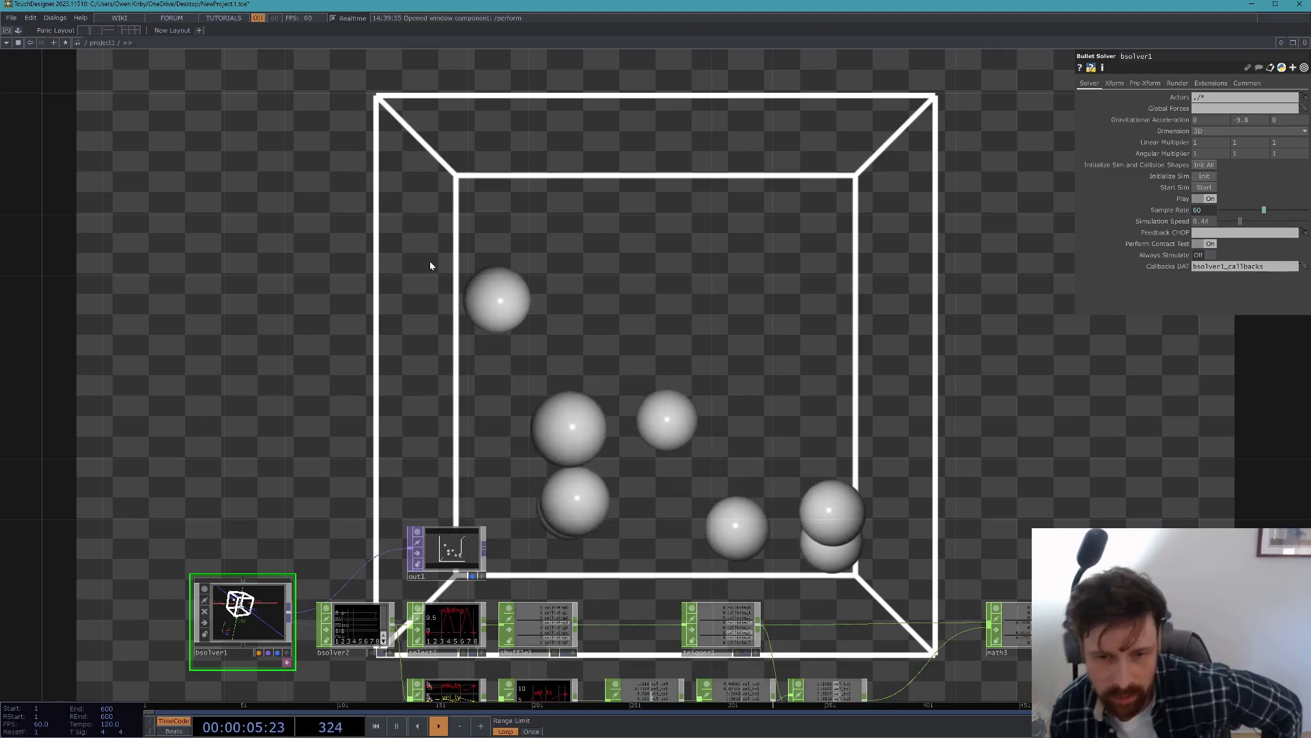
pyautogui.moveTo(413, 364); pyautogui.dragTo(572, 331)
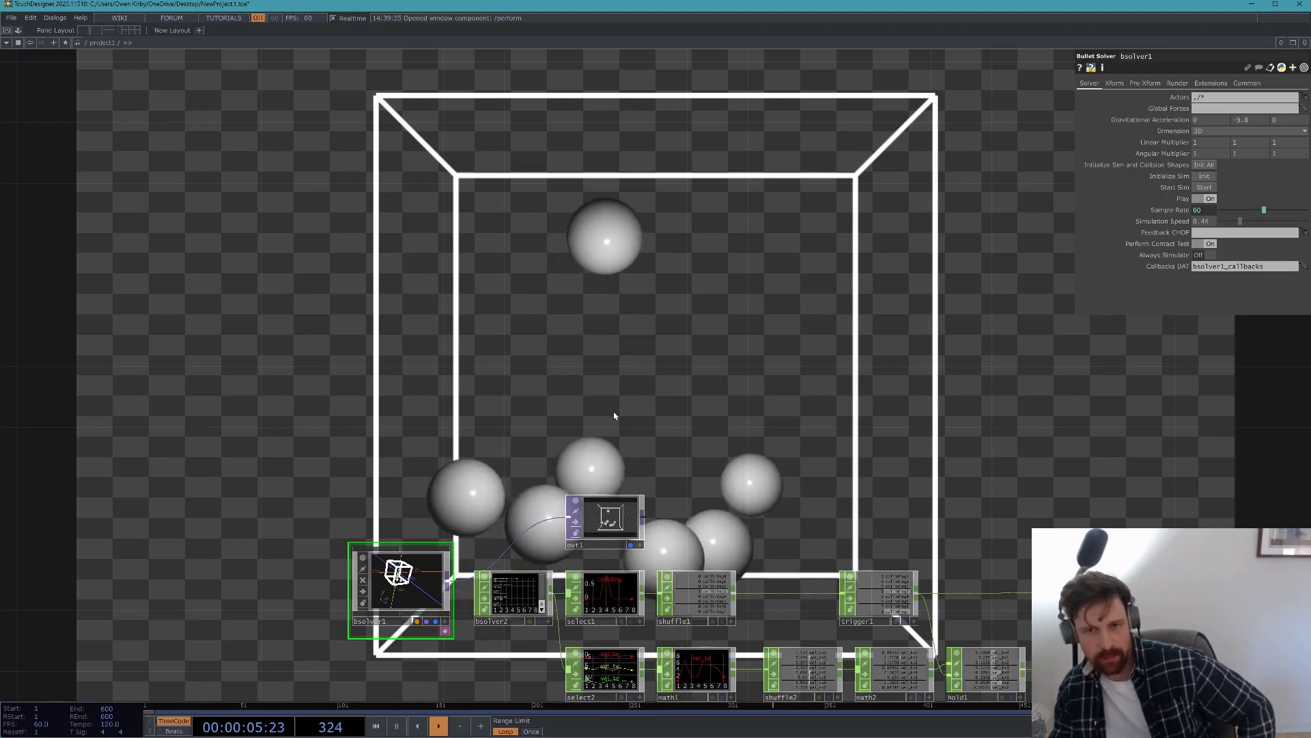
# - Review the operator network from the Bullet Solver through to the SimpleSynth and its output nodes
pyautogui.moveTo(515, 330); pyautogui.dragTo(382, 218)
pyautogui.scroll(-3, 504, 345)
pyautogui.scroll(1, 503, 346)
pyautogui.moveTo(899, 309); pyautogui.dragTo(568, 281)
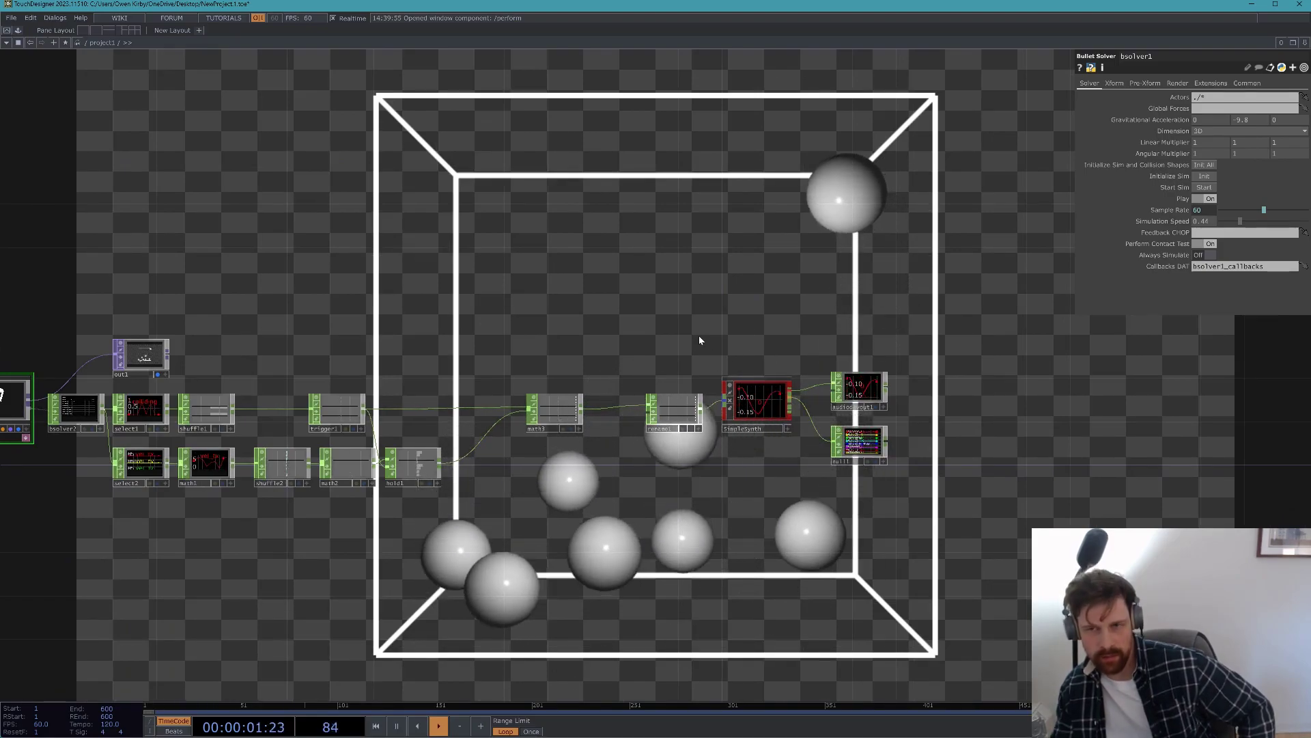
pyautogui.moveTo(644, 293); pyautogui.dragTo(741, 295)
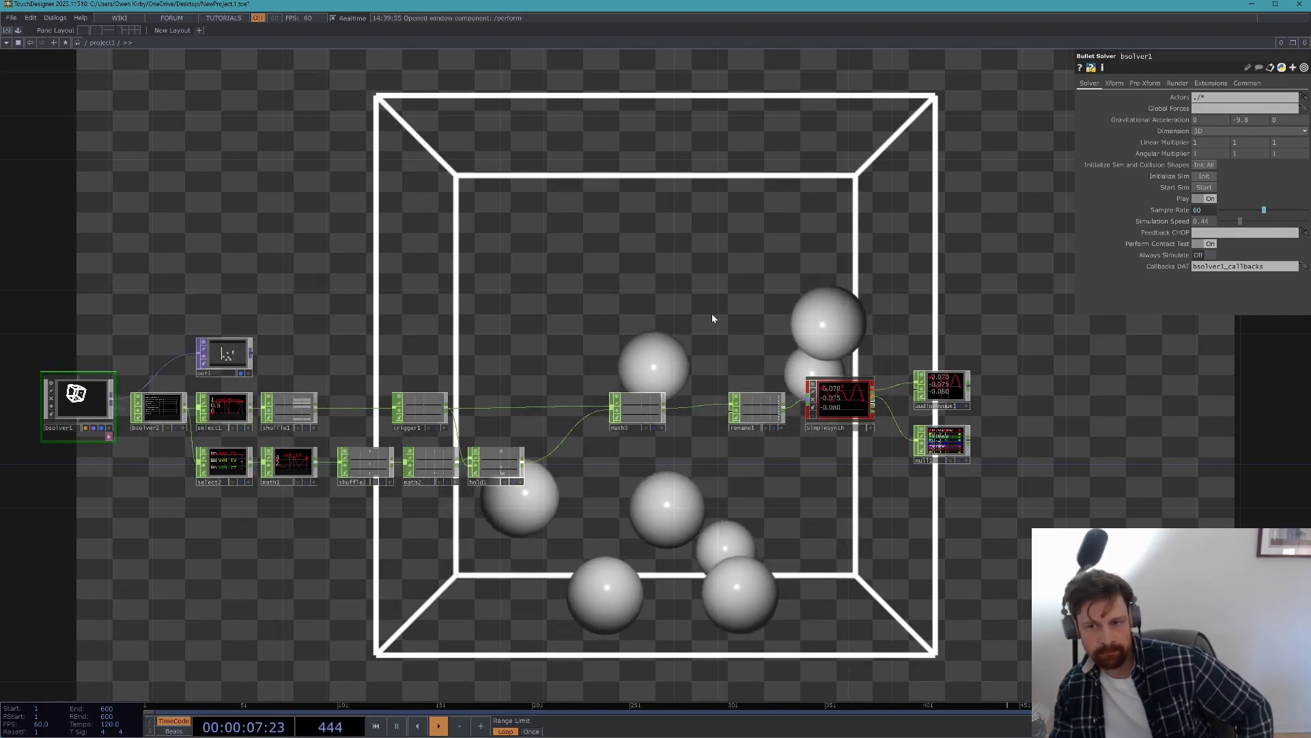
pyautogui.click(834, 391)
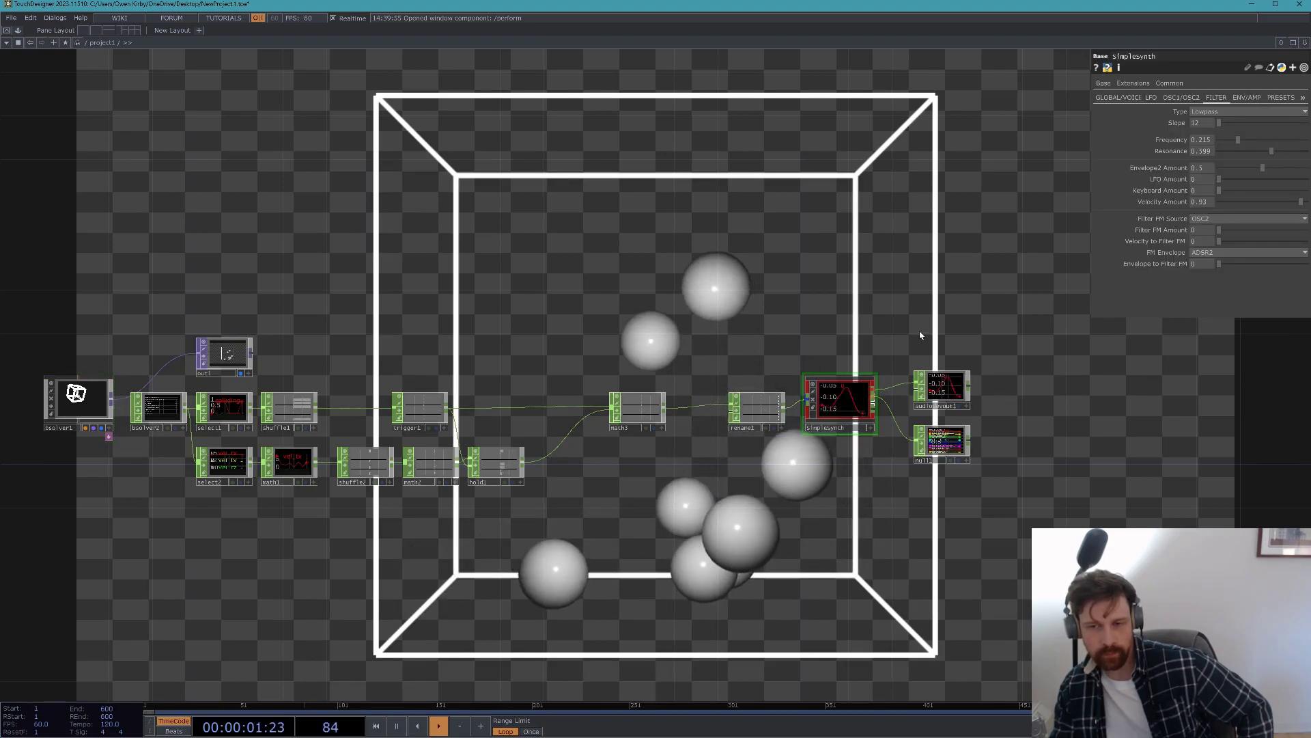
pyautogui.moveTo(773, 316); pyautogui.dragTo(724, 315)
pyautogui.scroll(3, 722, 314)
pyautogui.scroll(-5, 724, 302)
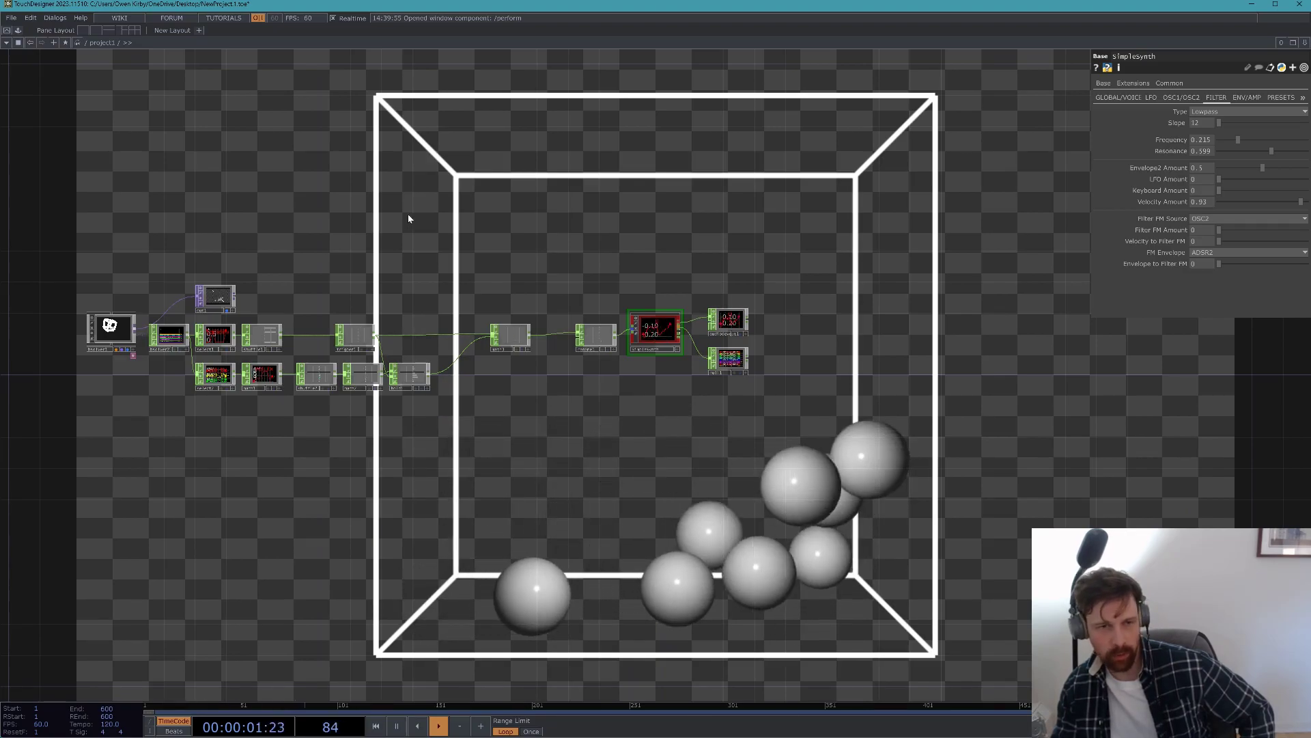
pyautogui.moveTo(65, 405); pyautogui.dragTo(290, 427)
pyautogui.moveTo(289, 428); pyautogui.dragTo(306, 503, button='middle')
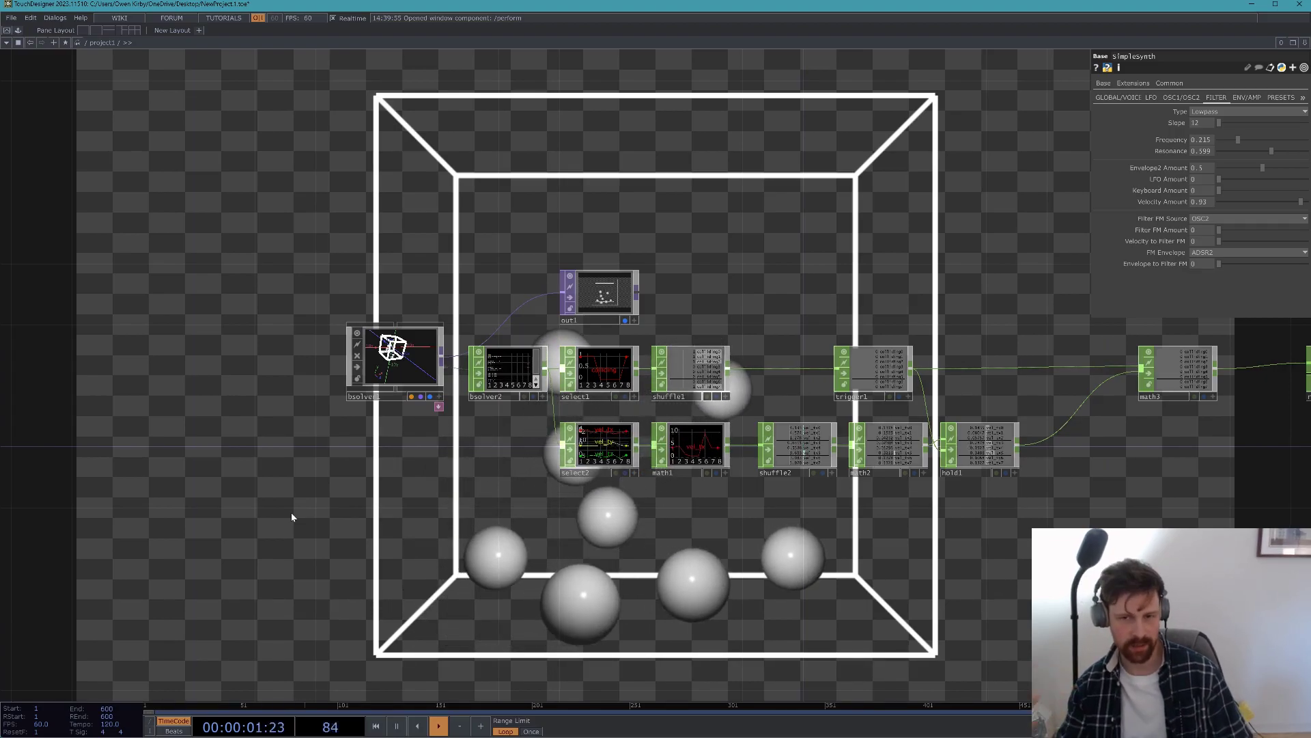
# - Move the audiodevout1 and null1 nodes together upward to free space beside the SimpleSynth outputs
pyautogui.scroll(-3, 284, 512)
pyautogui.scroll(6, 956, 470)
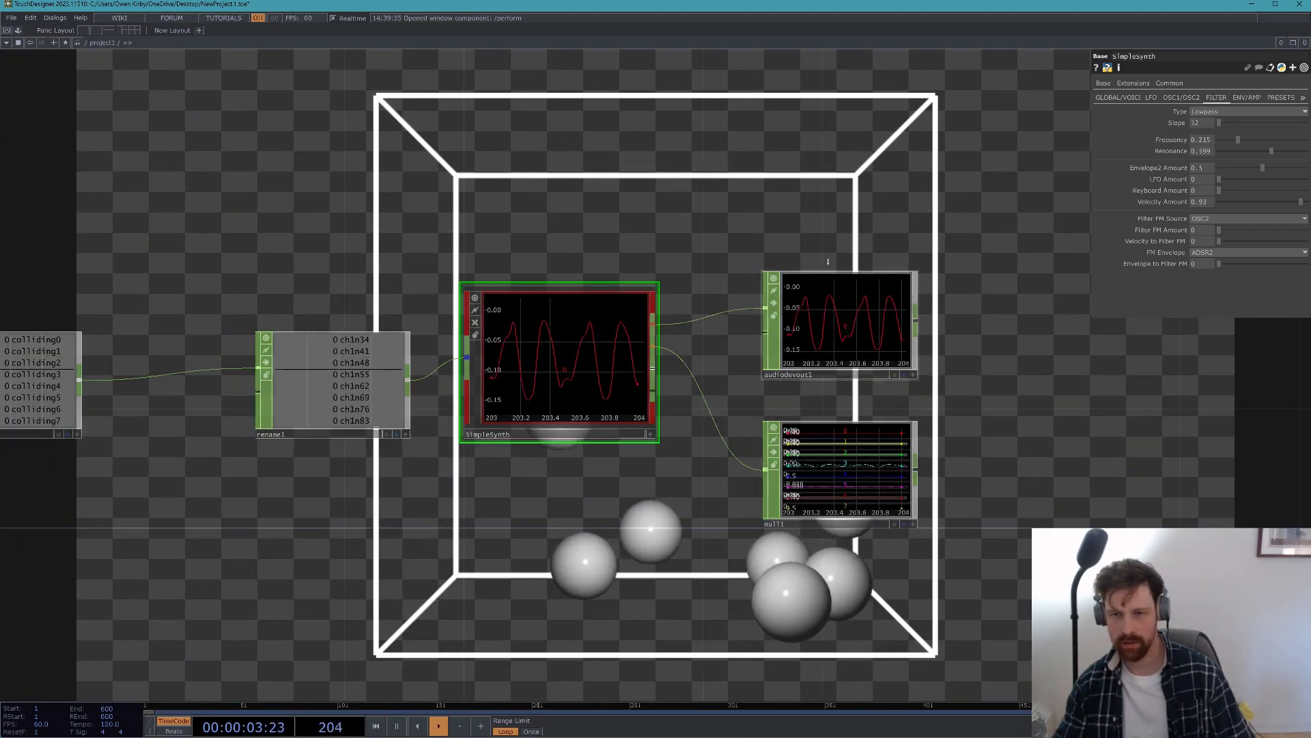
pyautogui.click(828, 287)
pyautogui.keyDown('shift'); pyautogui.click(840, 460); pyautogui.keyUp('shift')
pyautogui.moveTo(840, 460); pyautogui.dragTo(840, 281)
pyautogui.click(778, 450)
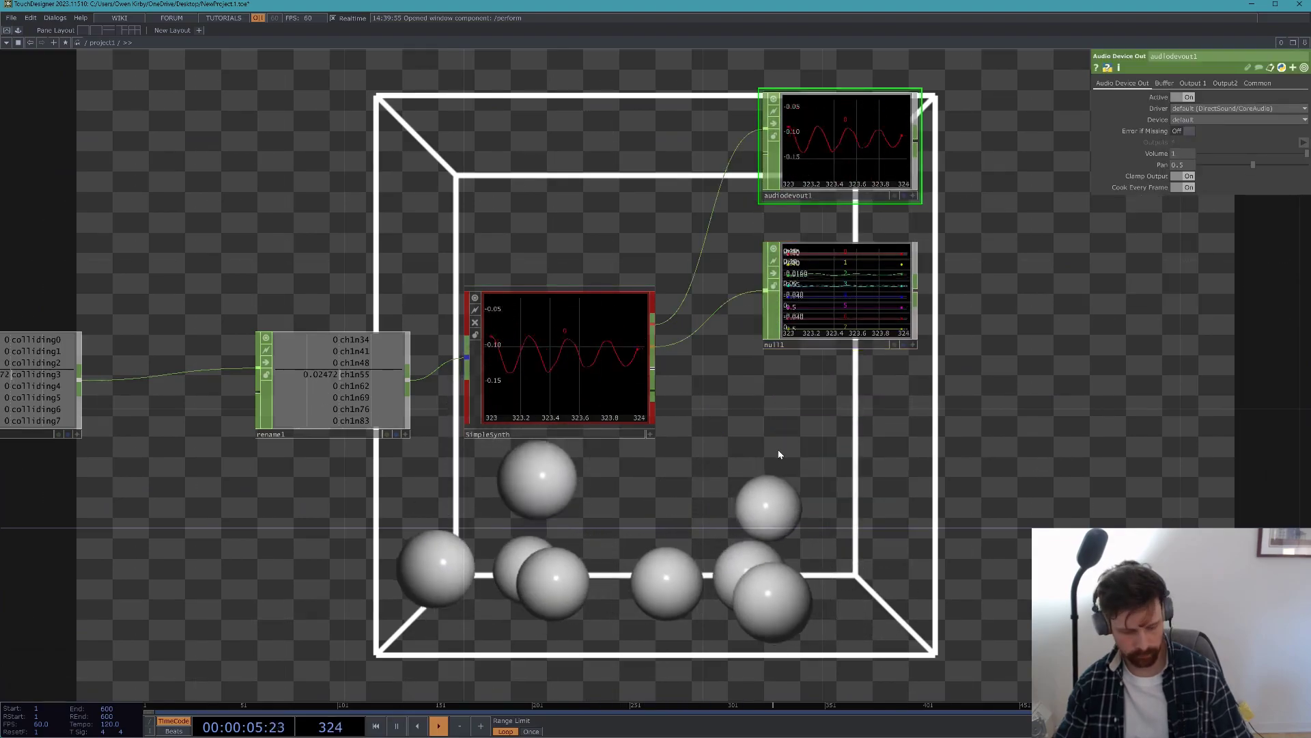
# - Add a Null CHOP below null1 and wire the SimpleSynth's third output into it
pyautogui.press('Tab')
pyautogui.write('nu')
pyautogui.click(807, 439)
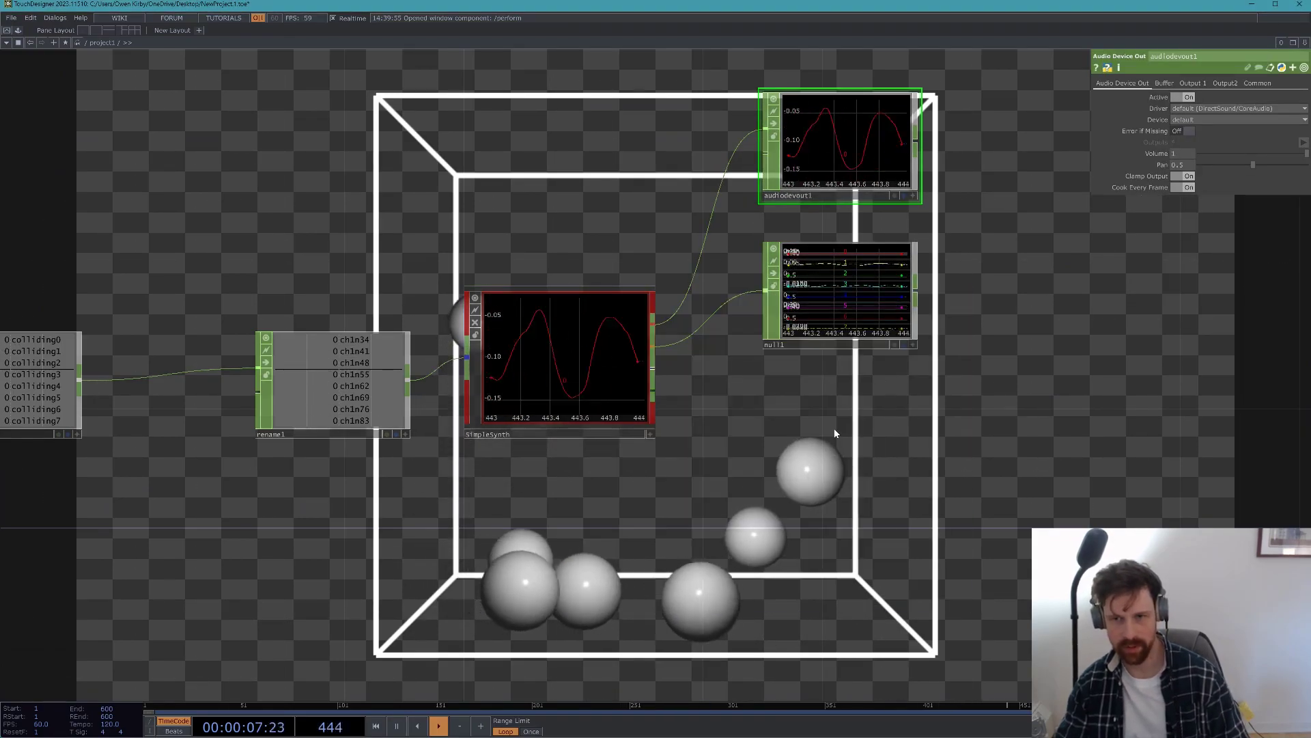
pyautogui.click(834, 428)
pyautogui.moveTo(653, 368); pyautogui.dragTo(751, 441)
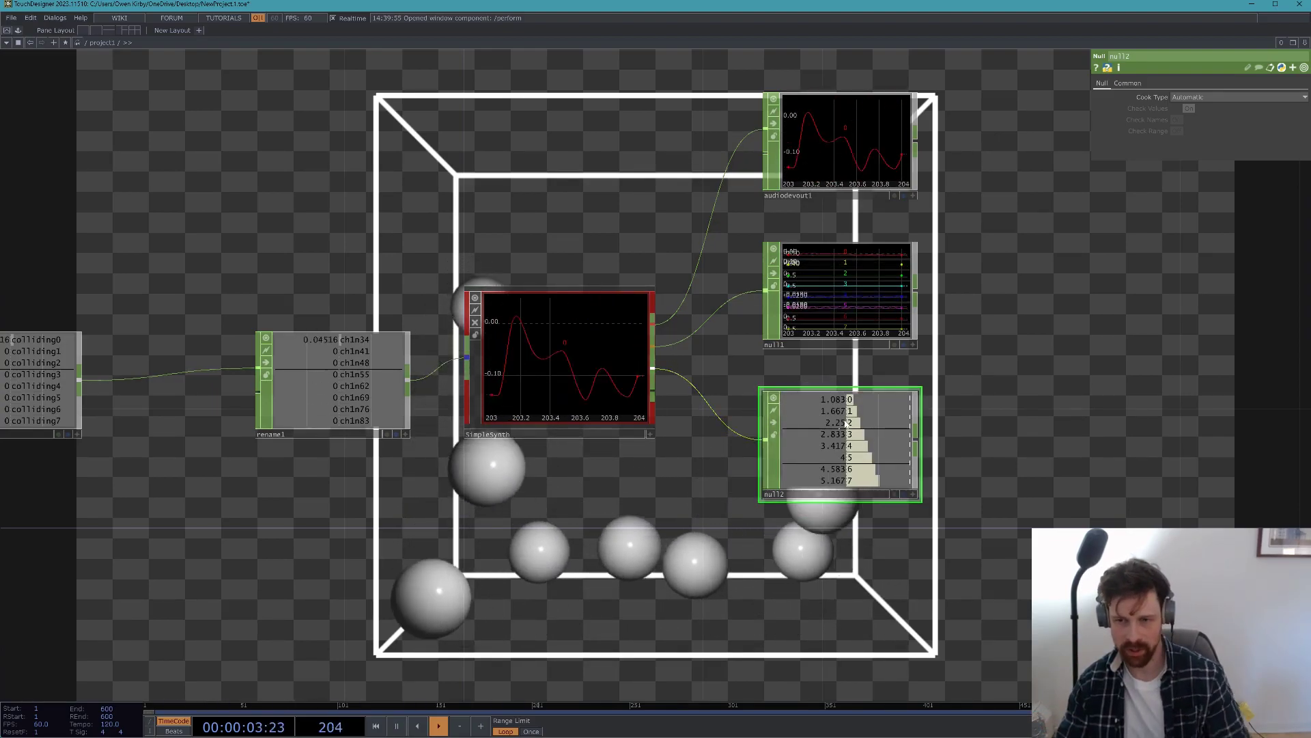
# - Duplicate the new Null CHOP below the original and wire the SimpleSynth's fourth output into the copy
pyautogui.moveTo(1043, 524); pyautogui.dragTo(1019, 427)
pyautogui.hotkey('ctrl', 'c')
pyautogui.hotkey('ctrl', 'v')
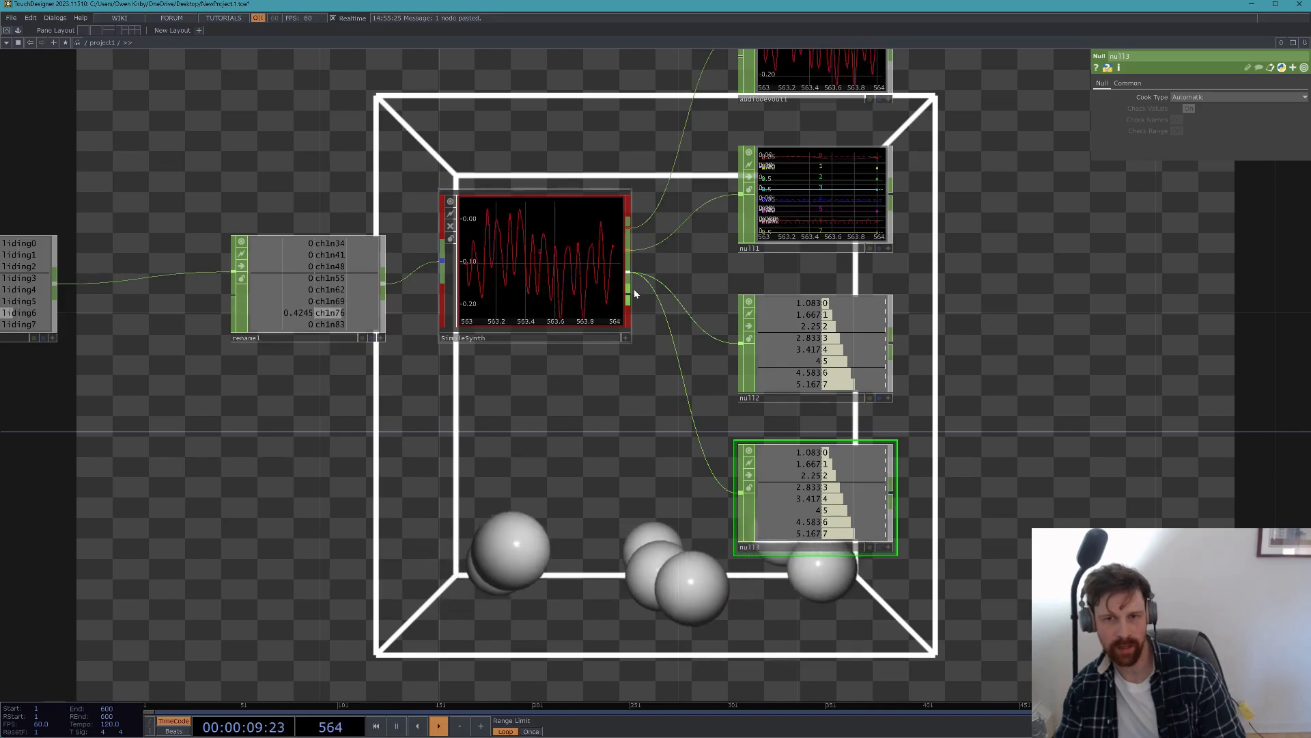
pyautogui.moveTo(629, 295); pyautogui.dragTo(752, 482)
# - Add a Select CHOP directly below null3
pyautogui.click(806, 342)
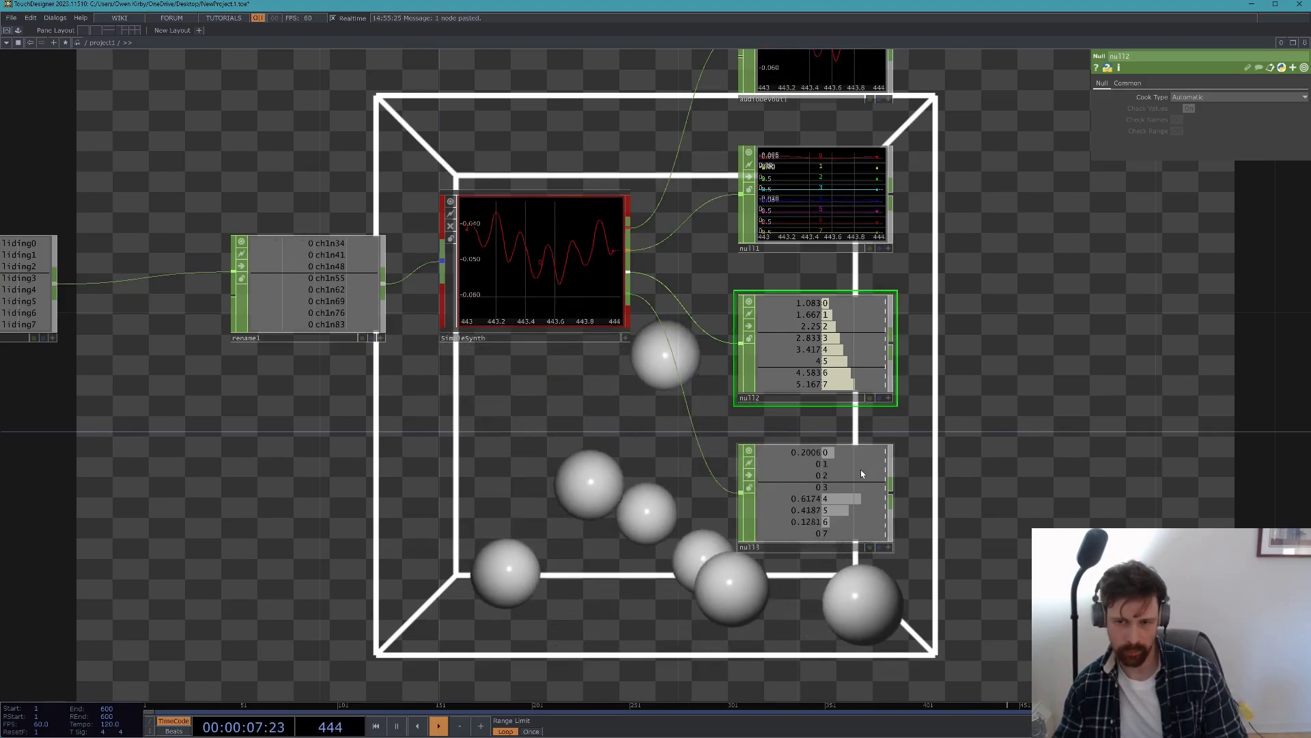
pyautogui.scroll(-5, 861, 469)
pyautogui.press('Tab')
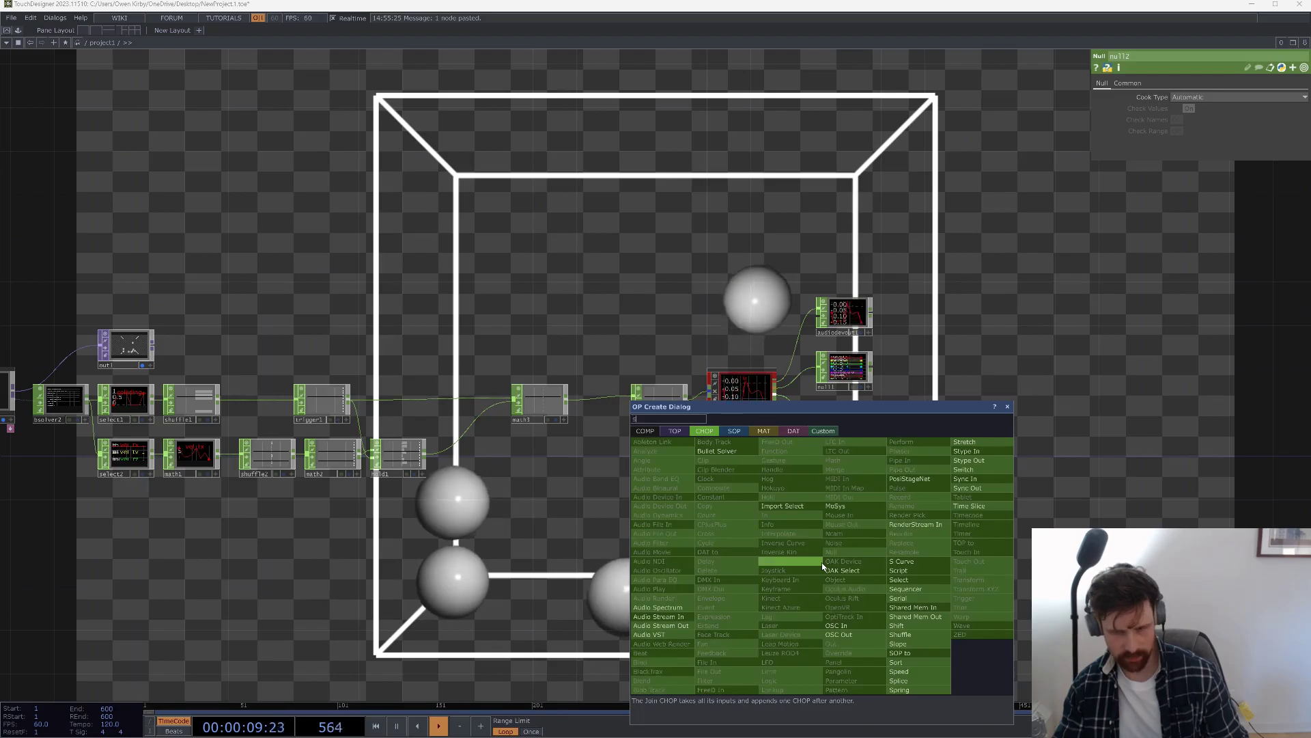
pyautogui.click(907, 570)
pyautogui.click(845, 542)
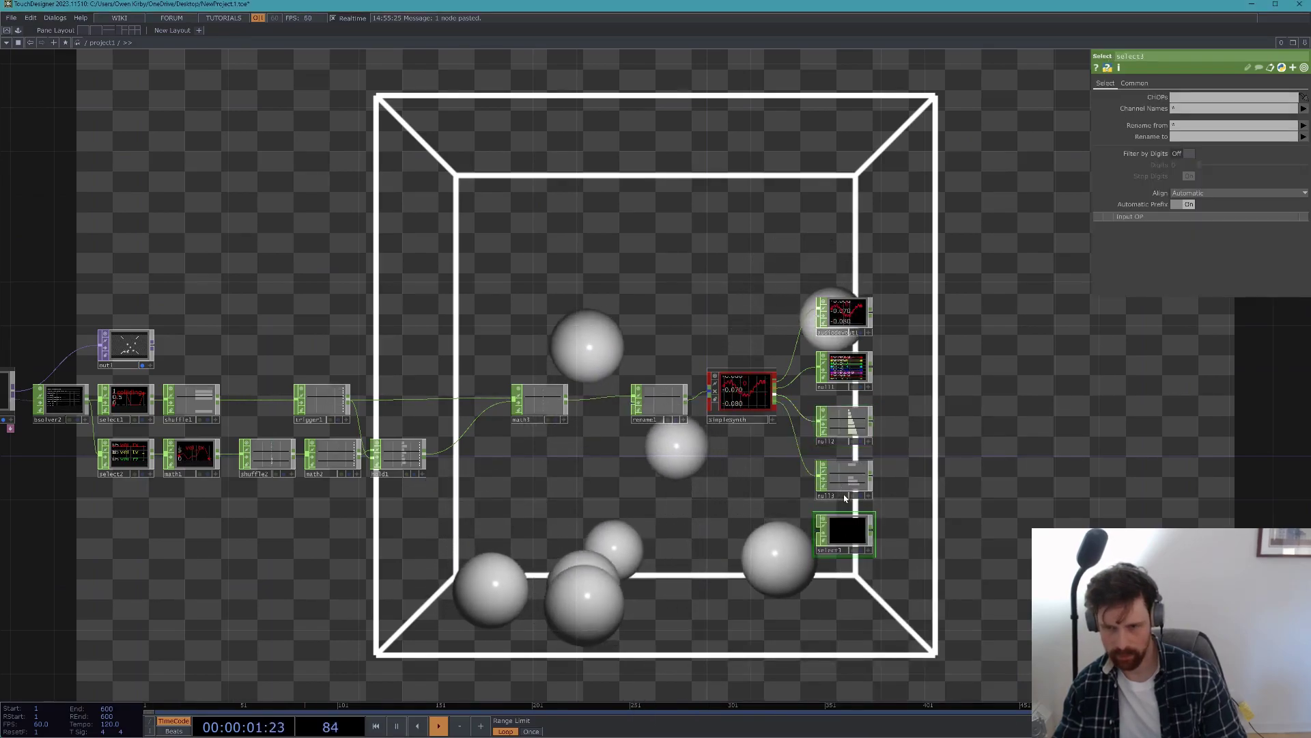
# - Reference null3 in the Select CHOP and move the node to empty space on the far side of the Bullet Solver
pyautogui.scroll(-4, 847, 539)
pyautogui.moveTo(443, 472); pyautogui.dragTo(601, 443)
pyautogui.scroll(4, 234, 506)
pyautogui.scroll(3, 411, 417)
pyautogui.scroll(-4, 453, 307)
# - Add a Ramp TOP below the relocated Select CHOP
pyautogui.press('Tab')
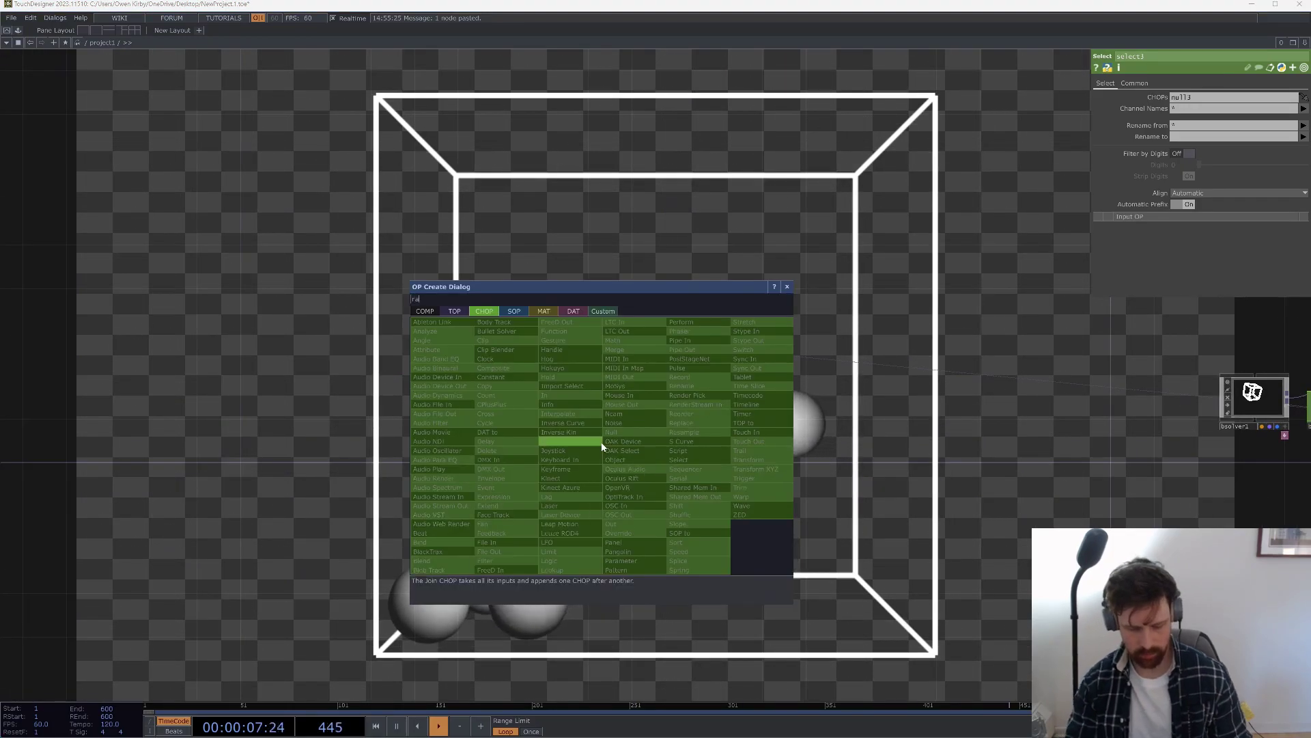
pyautogui.click(456, 312)
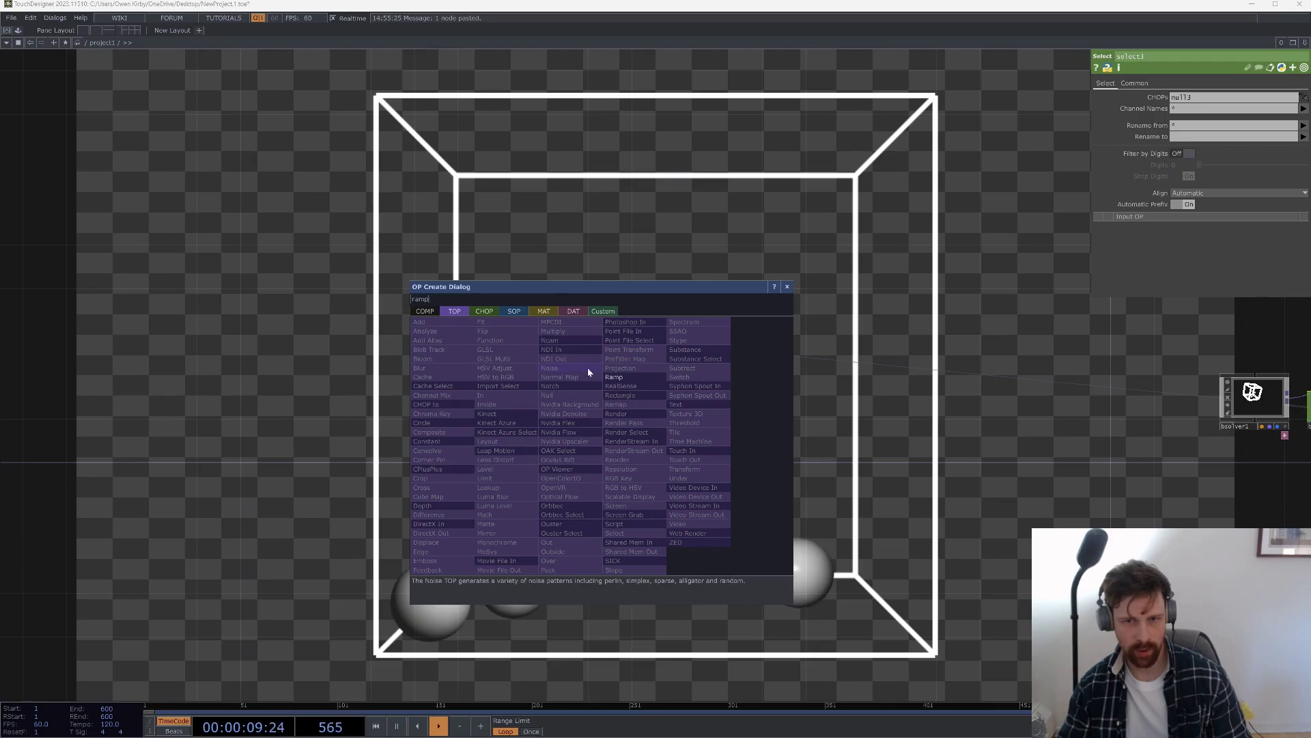
pyautogui.click(628, 378)
pyautogui.click(561, 391)
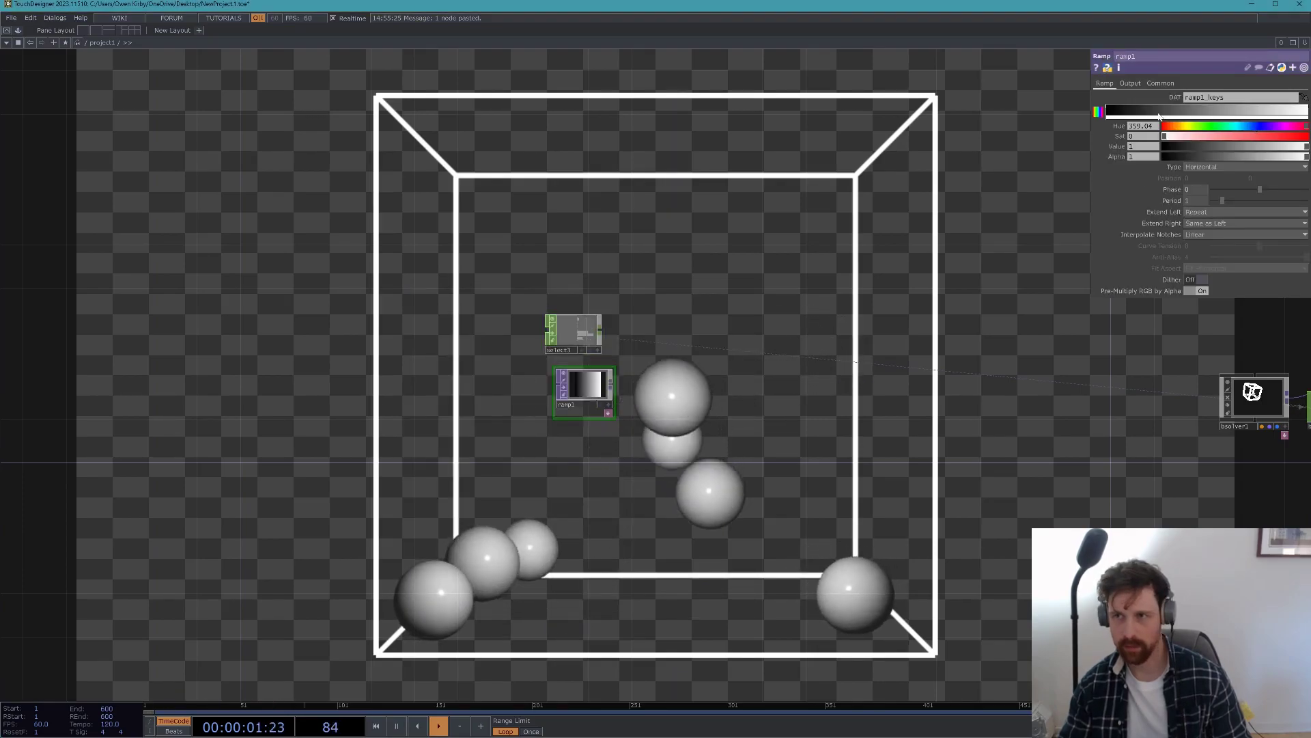
# - Colour the ramp from light blue through green with hue 132 to yellow with hue 54, at full saturation
pyautogui.moveTo(1109, 109); pyautogui.dragTo(1306, 136)
pyautogui.click(1307, 109)
pyautogui.moveTo(1227, 126); pyautogui.dragTo(1219, 126)
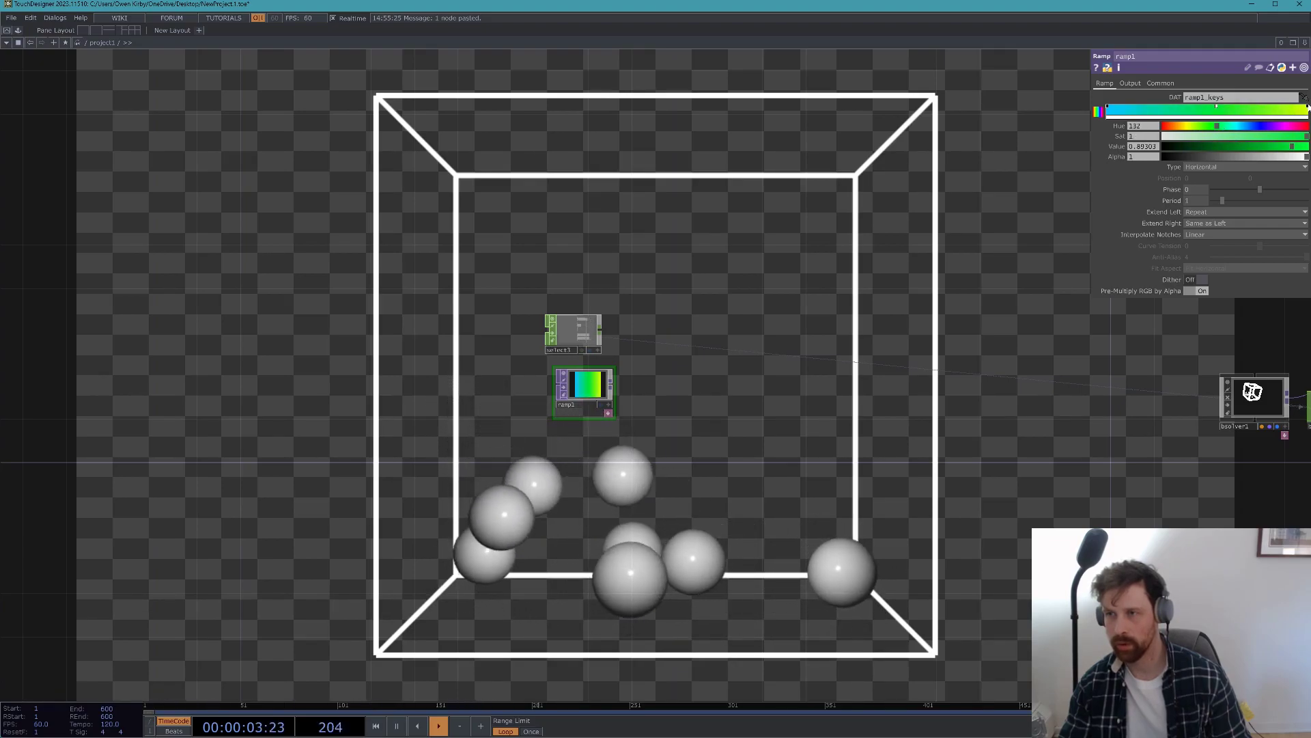
pyautogui.moveTo(1201, 130); pyautogui.dragTo(1188, 127)
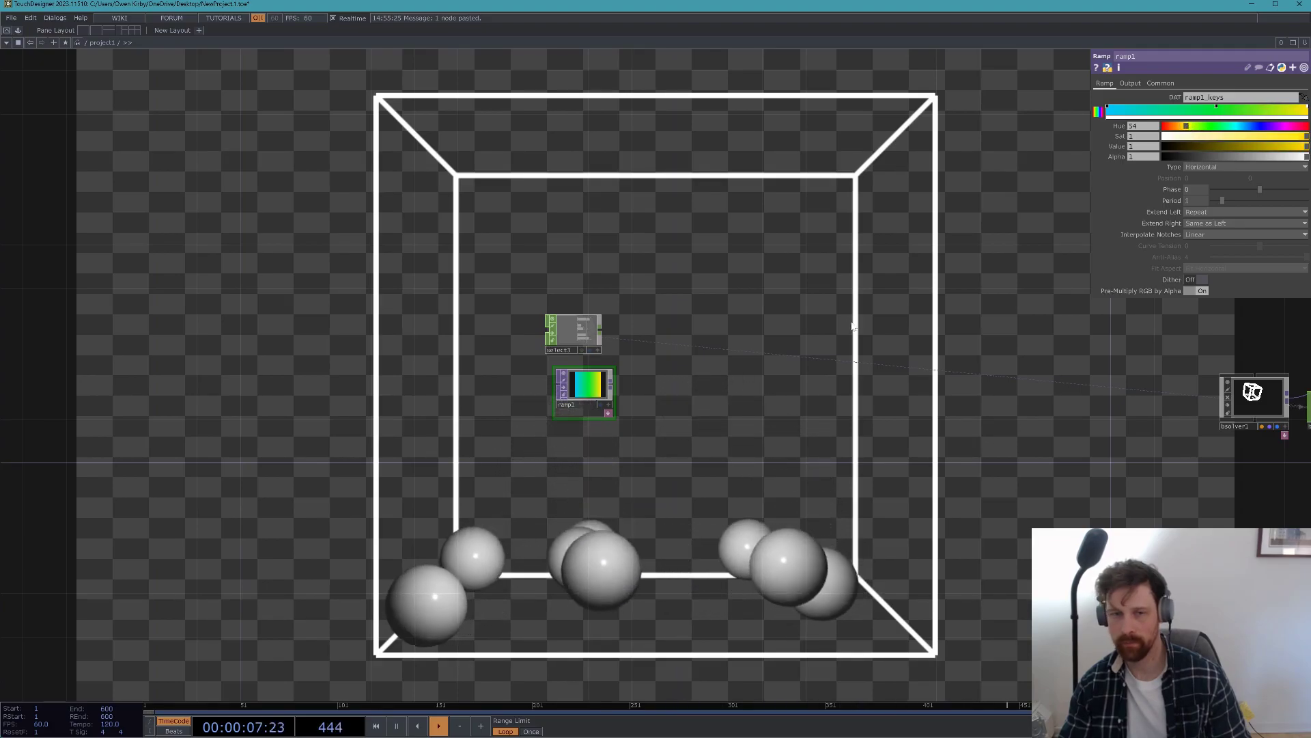
# - Set the hue of the ramp's middle colour key to 87 for a yellower green
pyautogui.scroll(3, 625, 390)
pyautogui.scroll(-1, 557, 378)
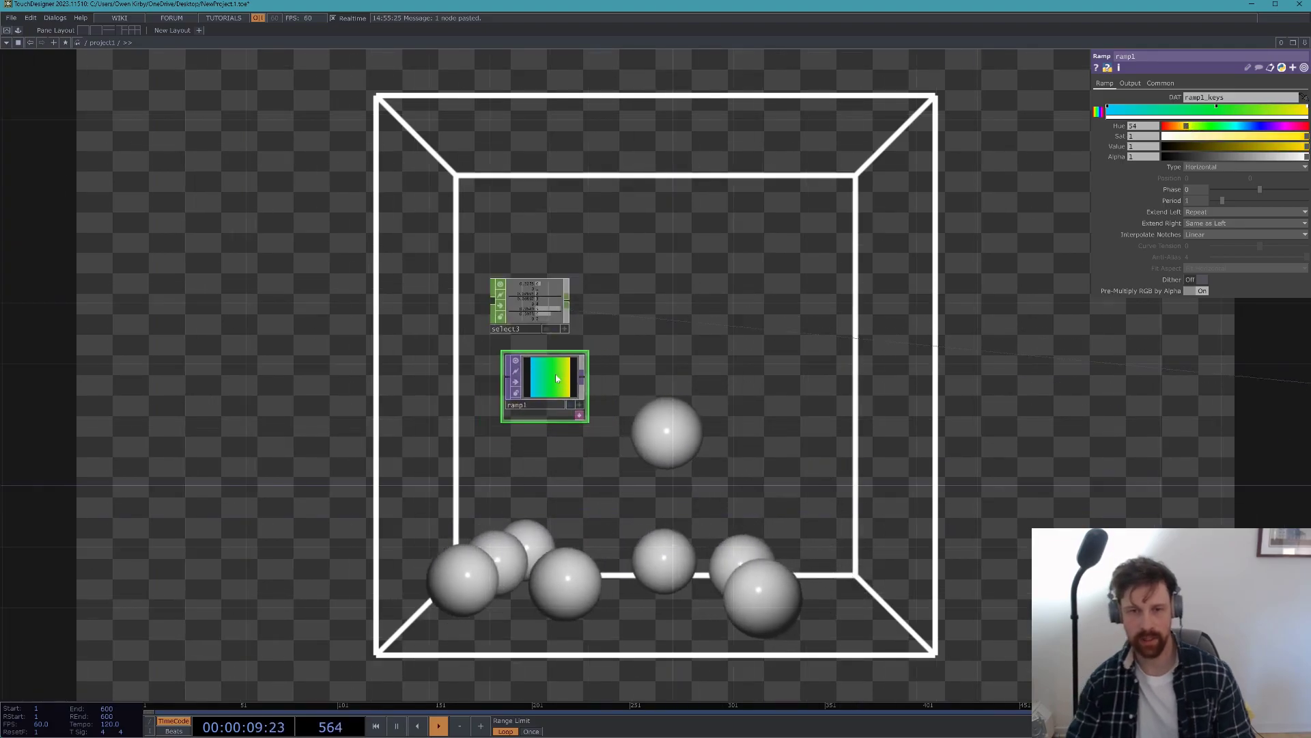
pyautogui.scroll(4, 546, 383)
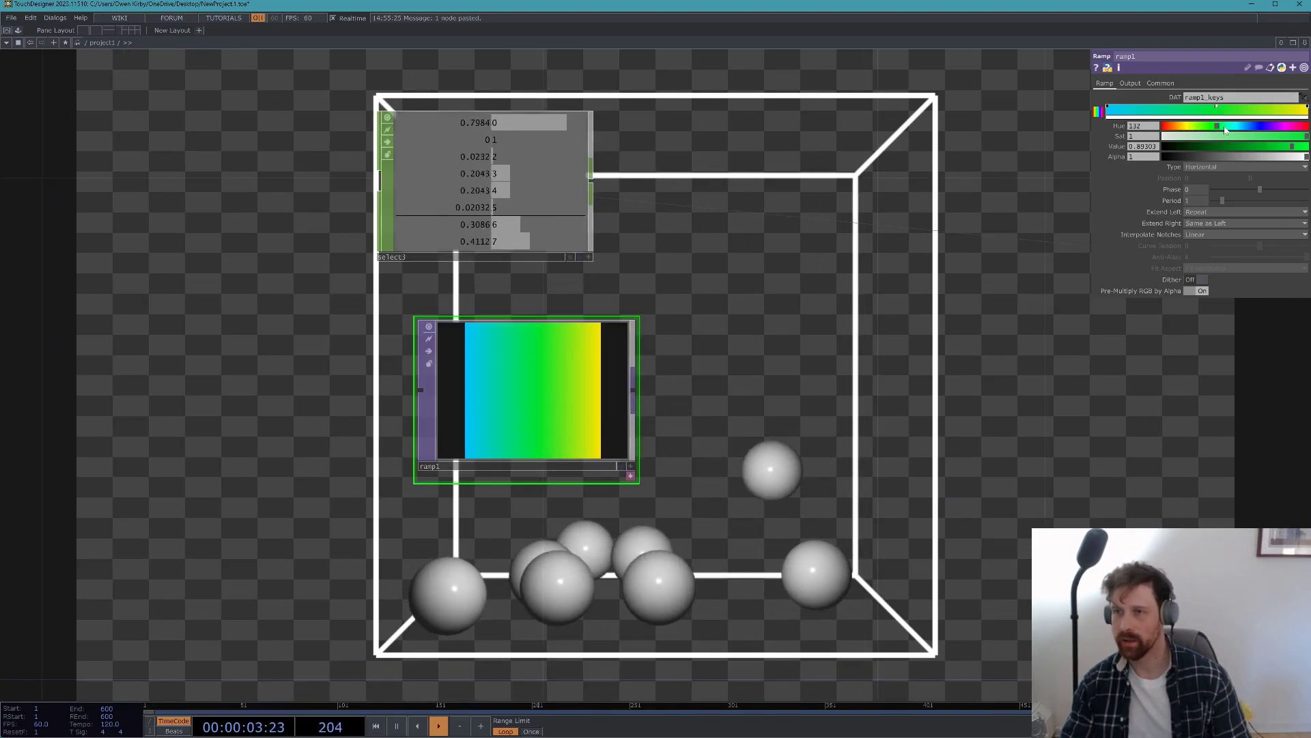
pyautogui.moveTo(1215, 128); pyautogui.dragTo(1202, 127)
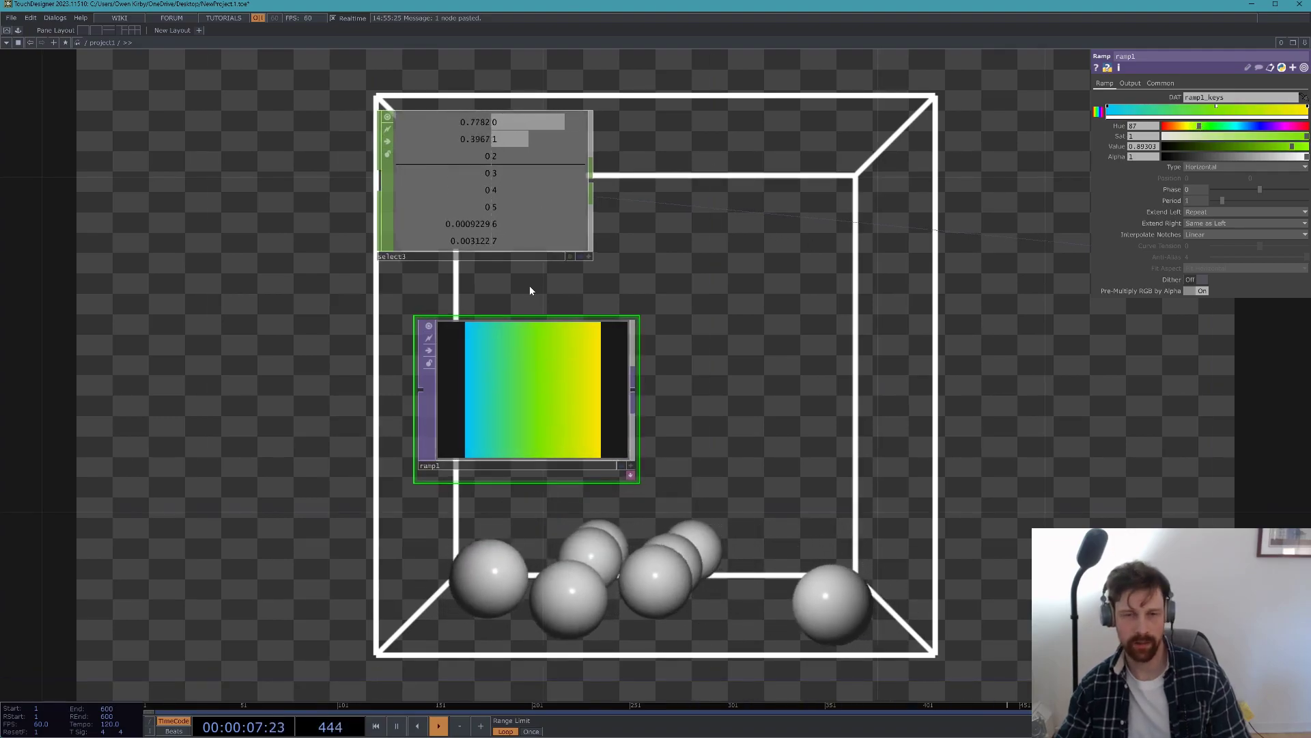
# - Add a TOP to CHOP after ramp1 to convert the ramp's colours into channels
pyautogui.scroll(-3, 530, 290)
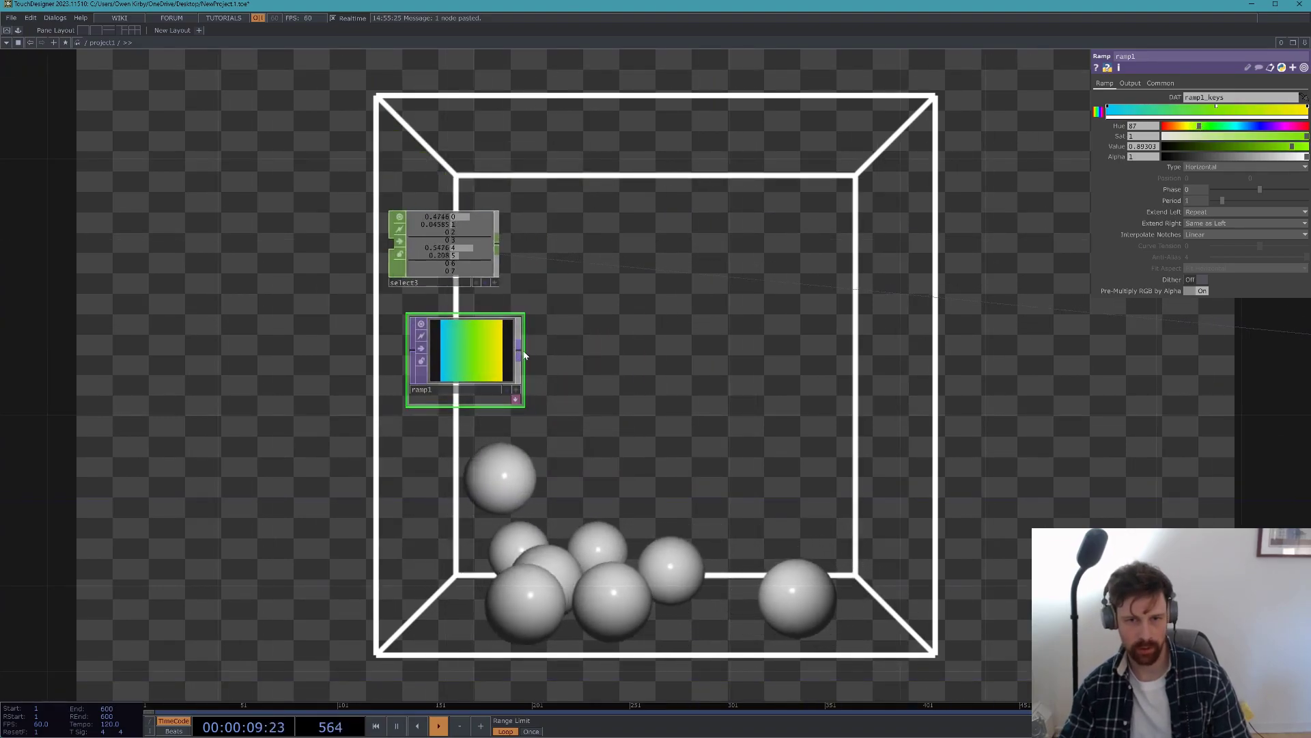
pyautogui.rightClick(519, 355)
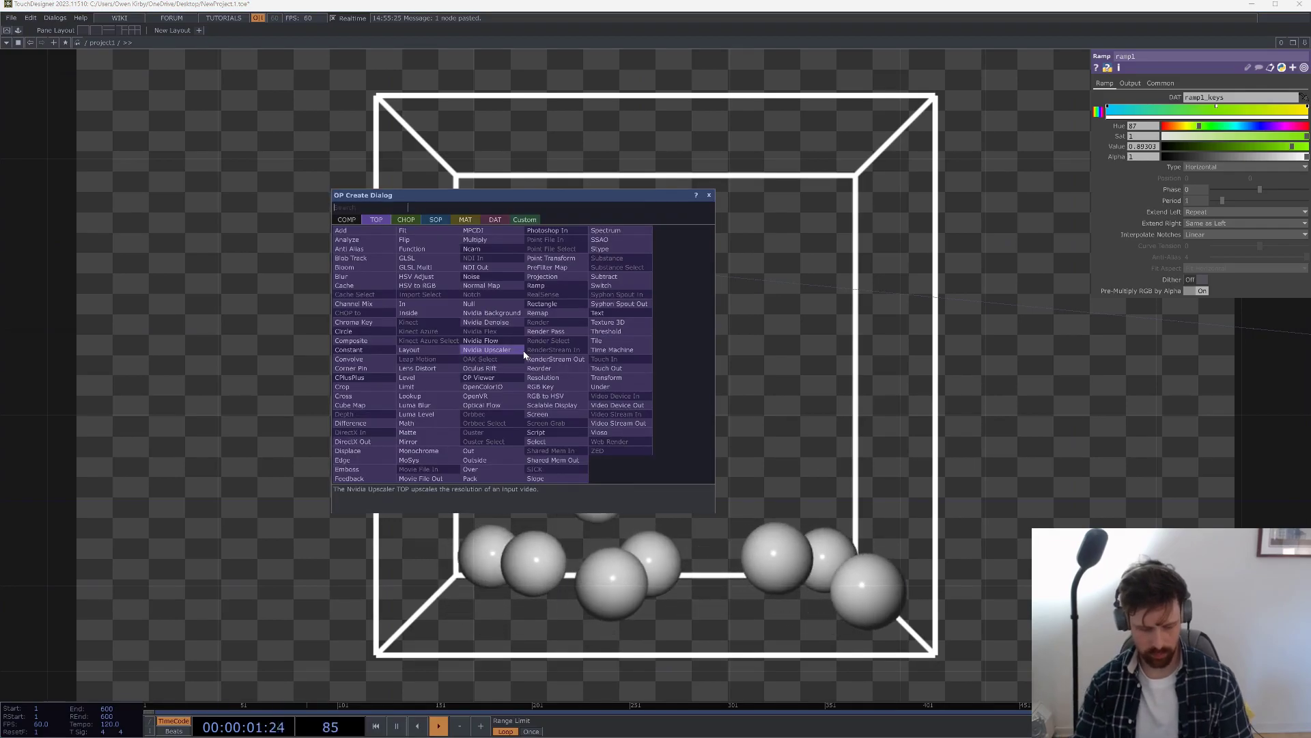
pyautogui.write('top')
pyautogui.click(407, 220)
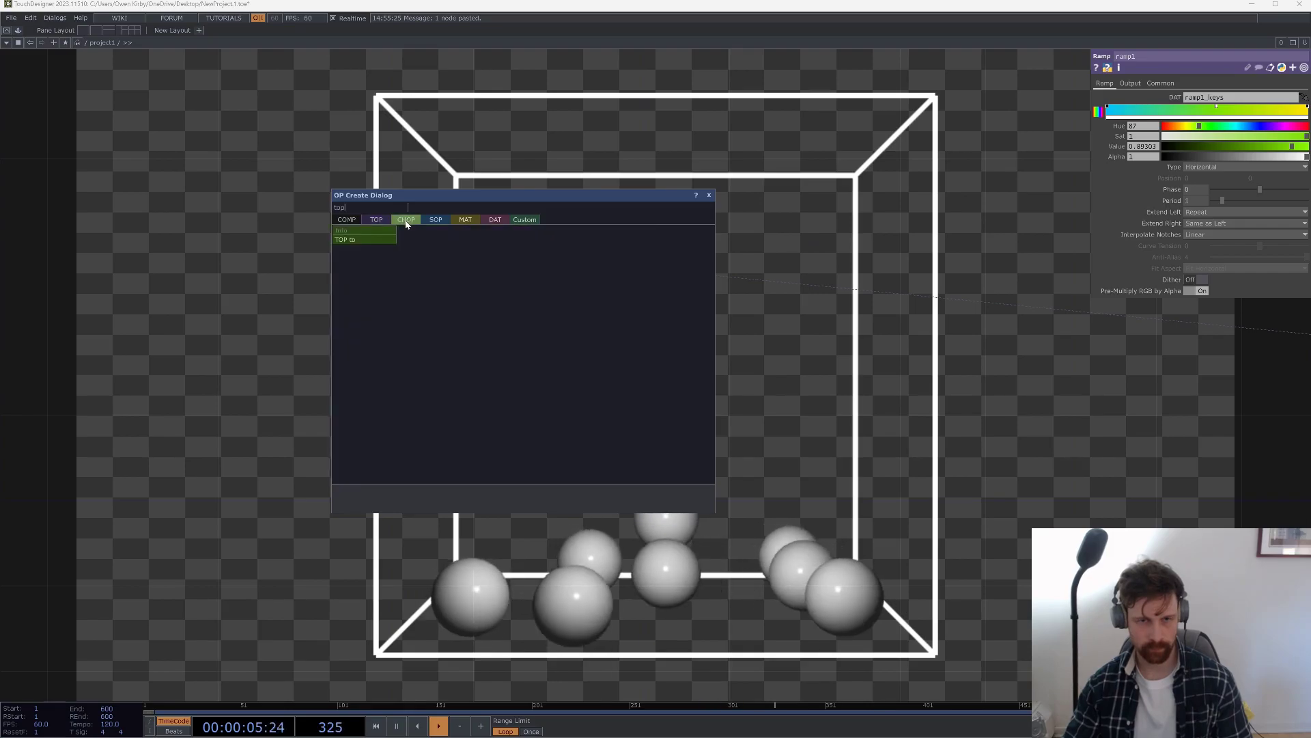
pyautogui.click(345, 239)
pyautogui.click(612, 350)
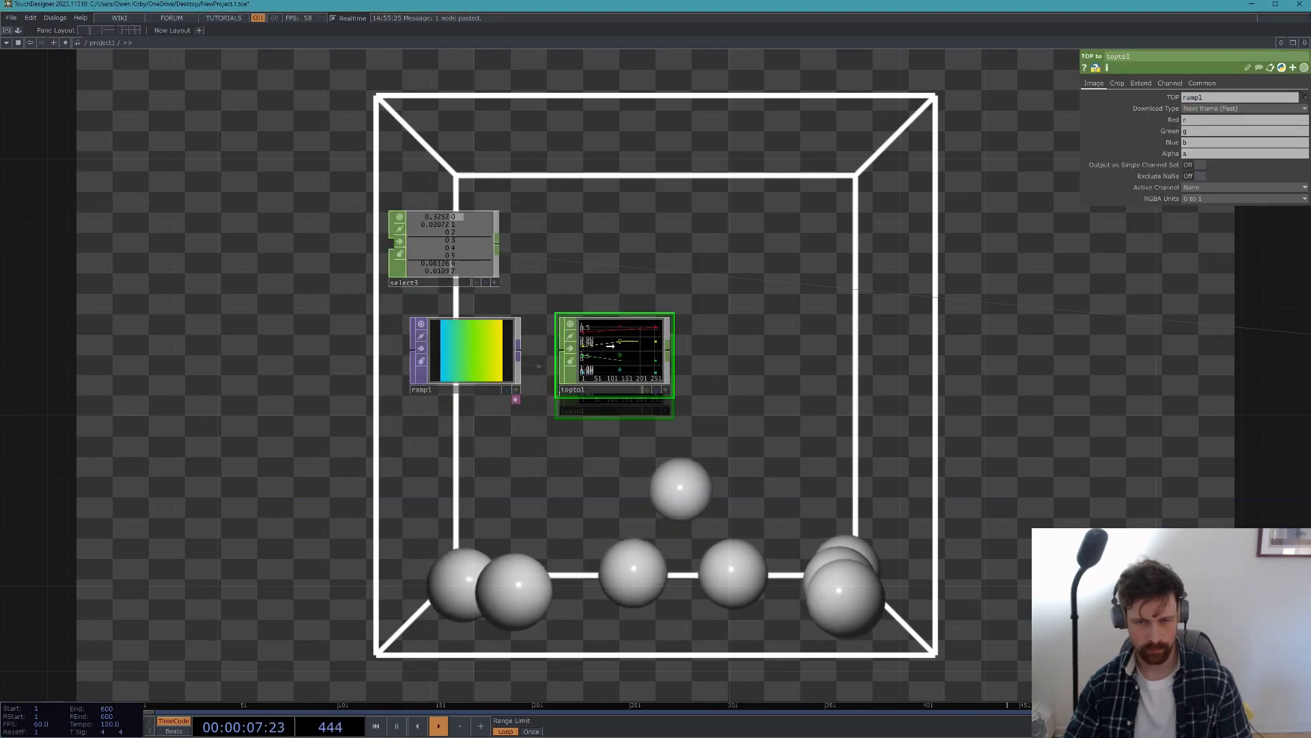
# - Add a second Select CHOP beside the null2 node at the SimpleSynth outputs
pyautogui.scroll(-7, 435, 358)
pyautogui.moveTo(606, 395); pyautogui.dragTo(456, 321)
pyautogui.scroll(3, 754, 322)
pyautogui.moveTo(978, 295); pyautogui.dragTo(858, 320)
pyautogui.scroll(3, 858, 320)
pyautogui.scroll(-5, 851, 304)
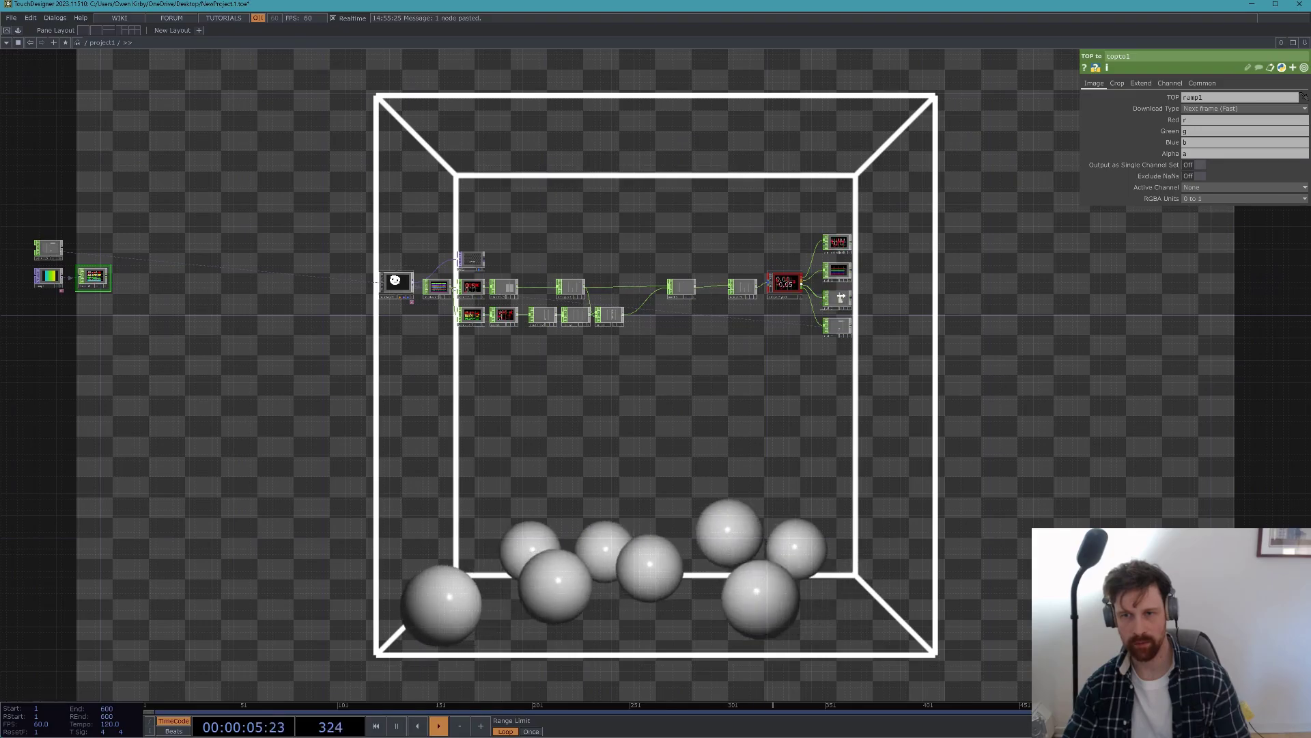
pyautogui.scroll(4, 868, 300)
pyautogui.press('Tab')
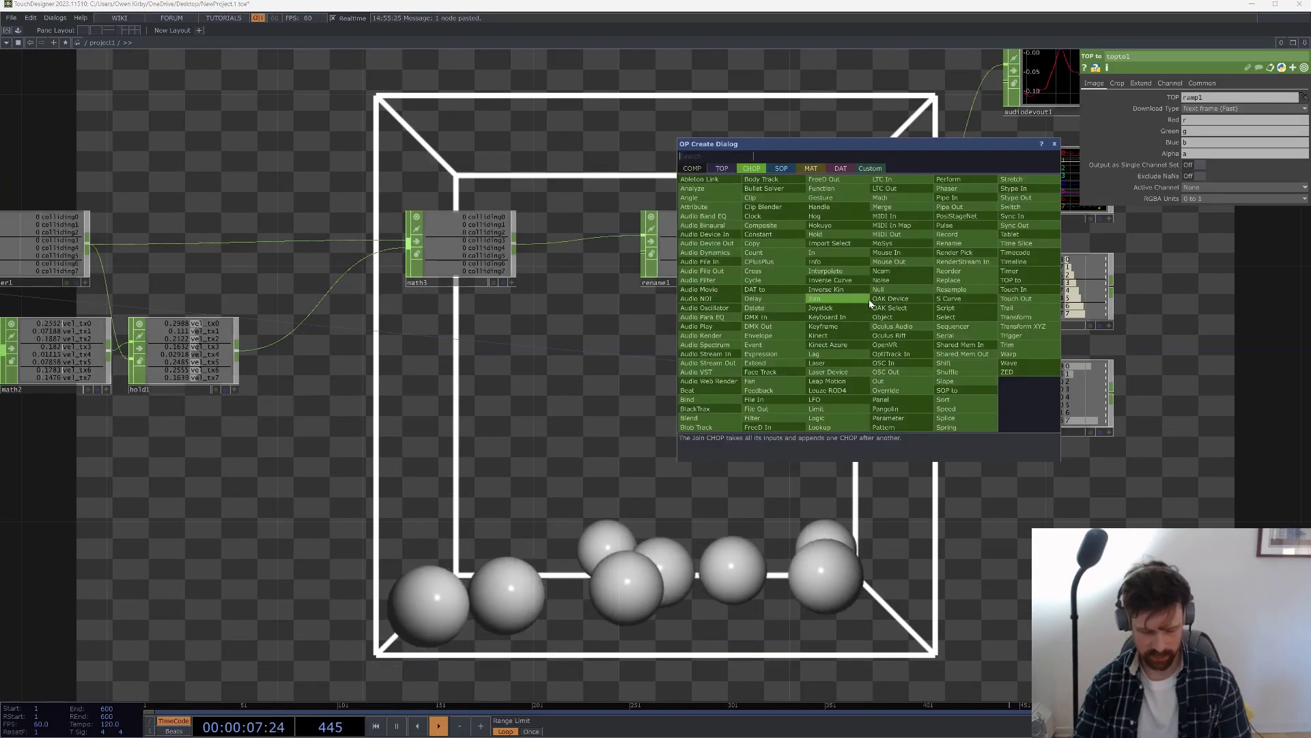
pyautogui.write('sele')
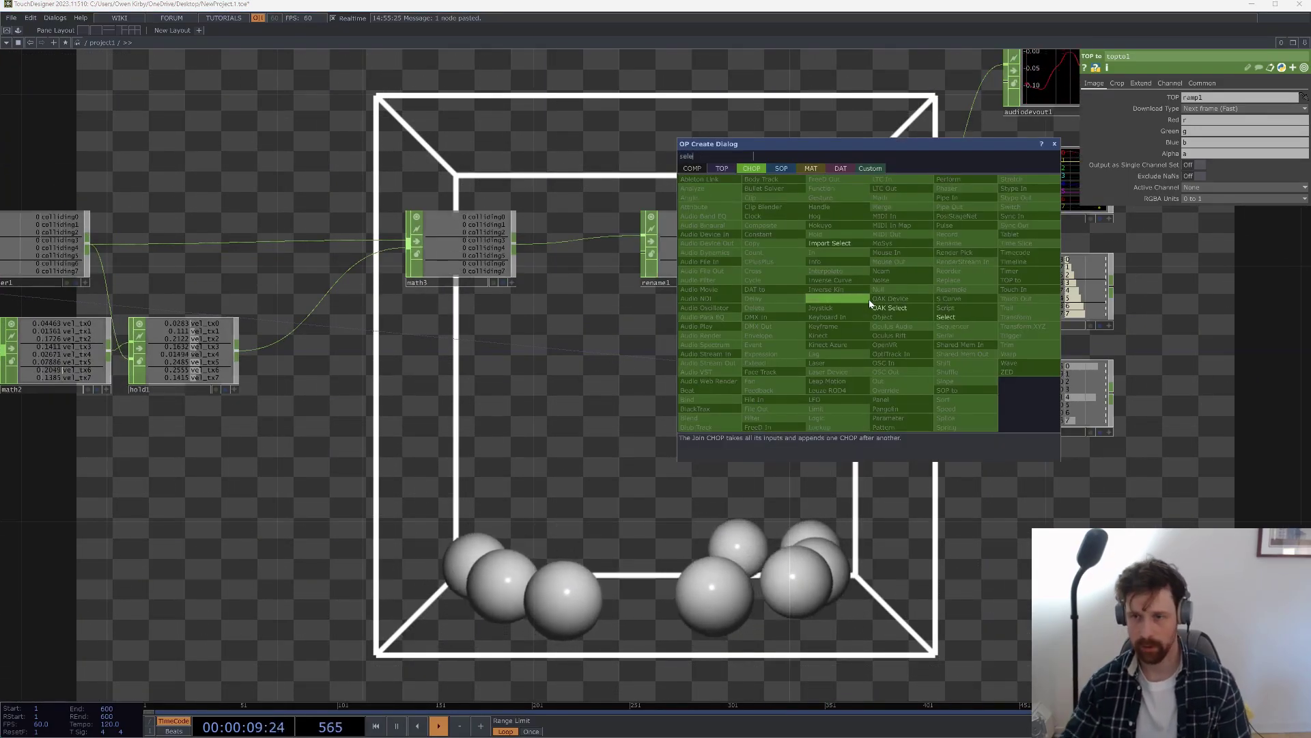
pyautogui.press('Escape')
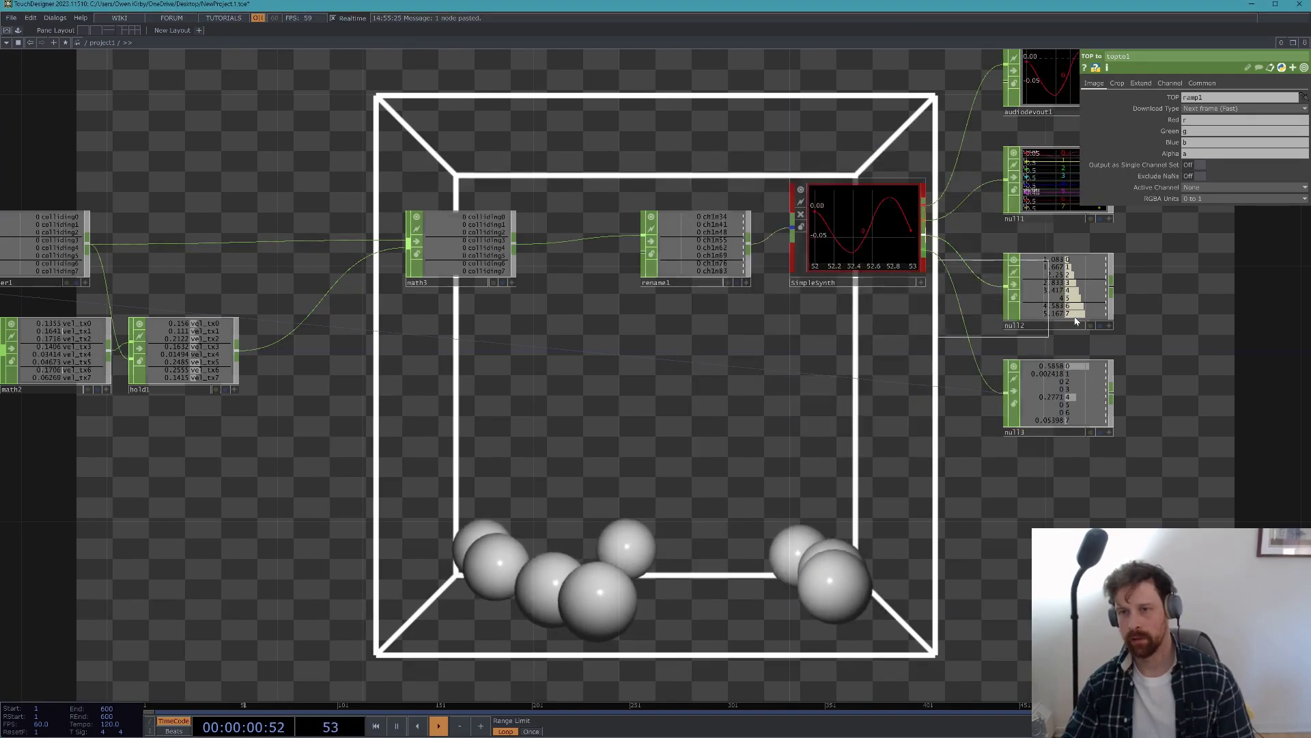
pyautogui.click(1202, 319)
# - Reference null2 in the second Select CHOP and move the node above select3
pyautogui.scroll(-3, 1202, 325)
pyautogui.moveTo(1201, 331); pyautogui.dragTo(287, 196)
pyautogui.moveTo(267, 319); pyautogui.dragTo(818, 546)
pyautogui.moveTo(818, 546); pyautogui.dragTo(705, 428, button='middle')
pyautogui.moveTo(815, 447); pyautogui.dragTo(316, 407)
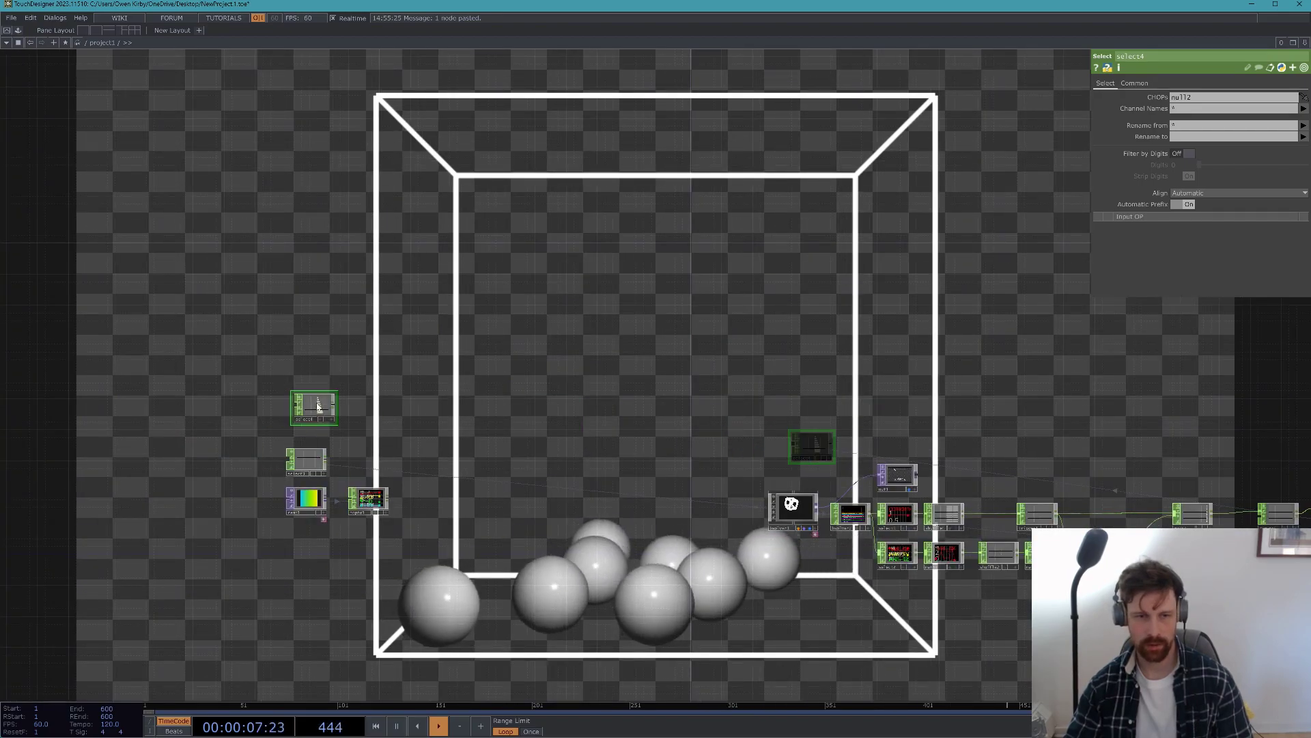
# - Add a Lookup CHOP beside the ramp's TOP to CHOP node
pyautogui.scroll(5, 335, 444)
pyautogui.press('Tab')
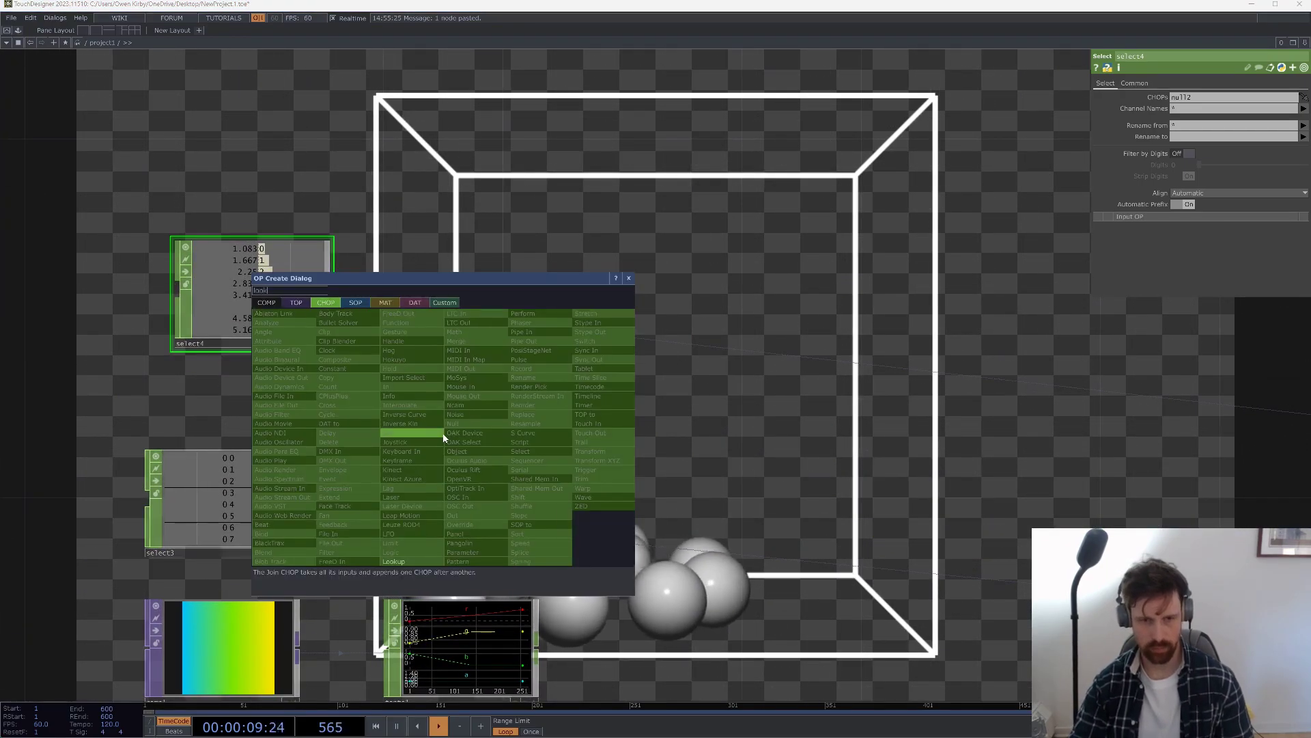
pyautogui.write('look')
pyautogui.click(393, 561)
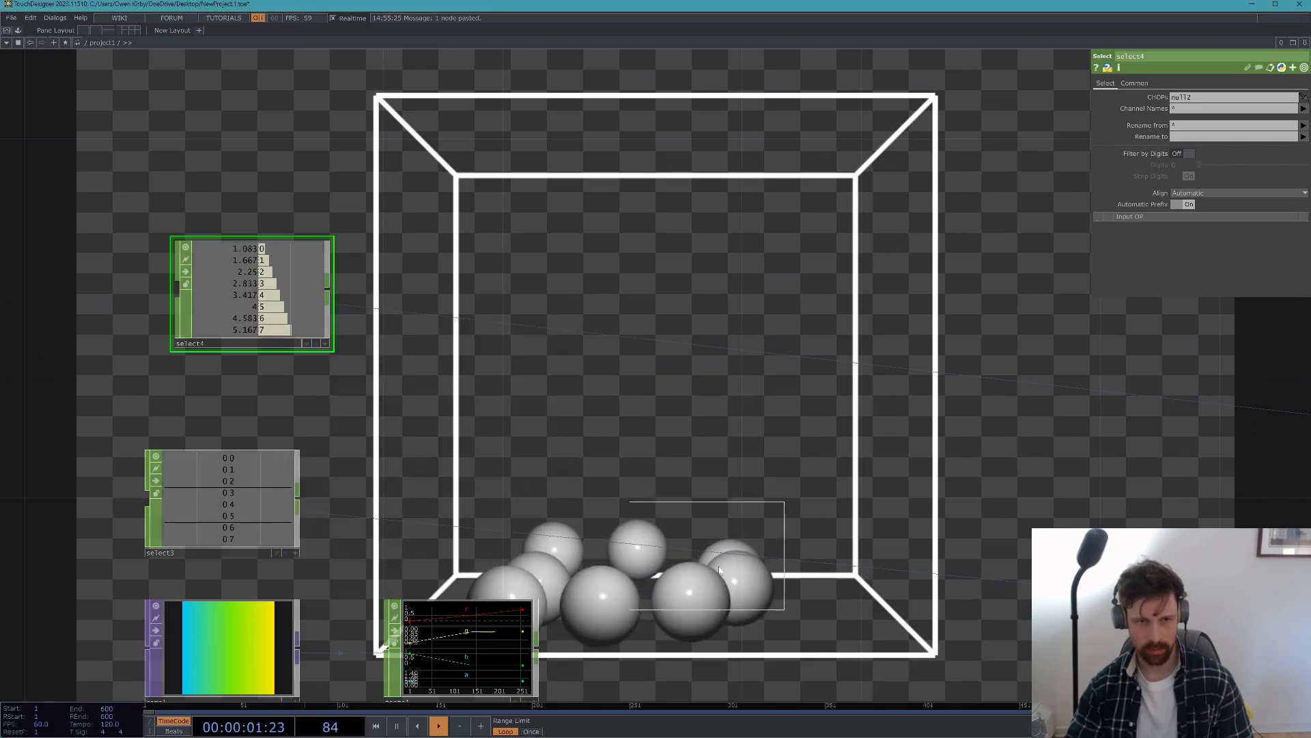
pyautogui.click(716, 559)
pyautogui.moveTo(575, 471); pyautogui.dragTo(643, 403)
# - Check select4's channel and sample information, and add a Resample CHOP connected to its output
pyautogui.middleClick(354, 223)
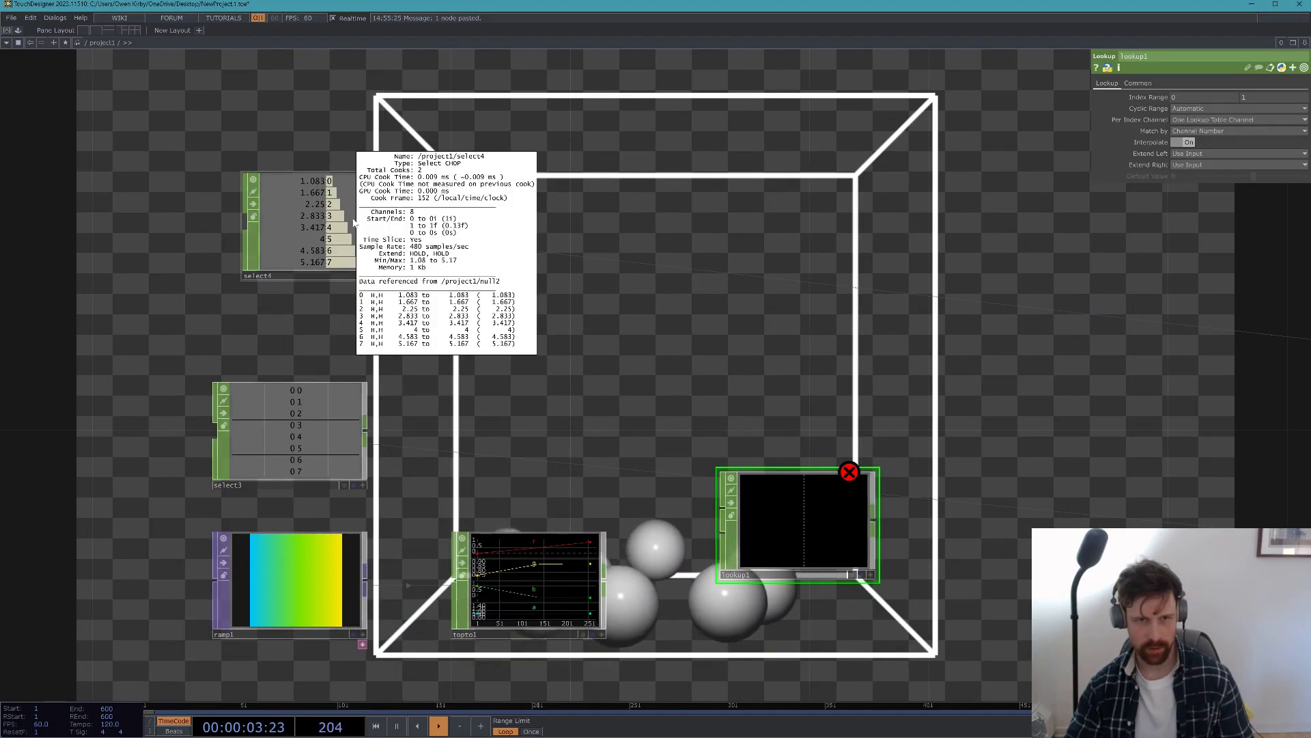
pyautogui.rightClick(395, 227)
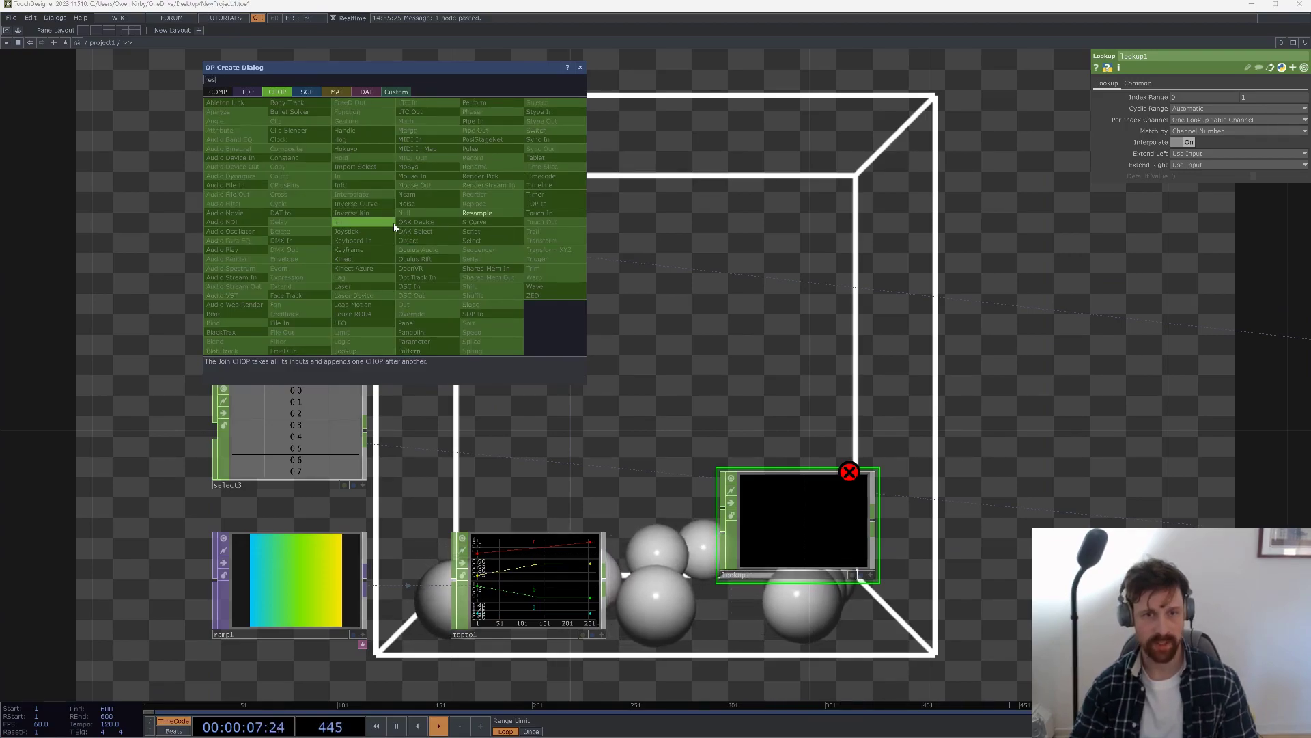
pyautogui.press('Escape')
pyautogui.click(498, 214)
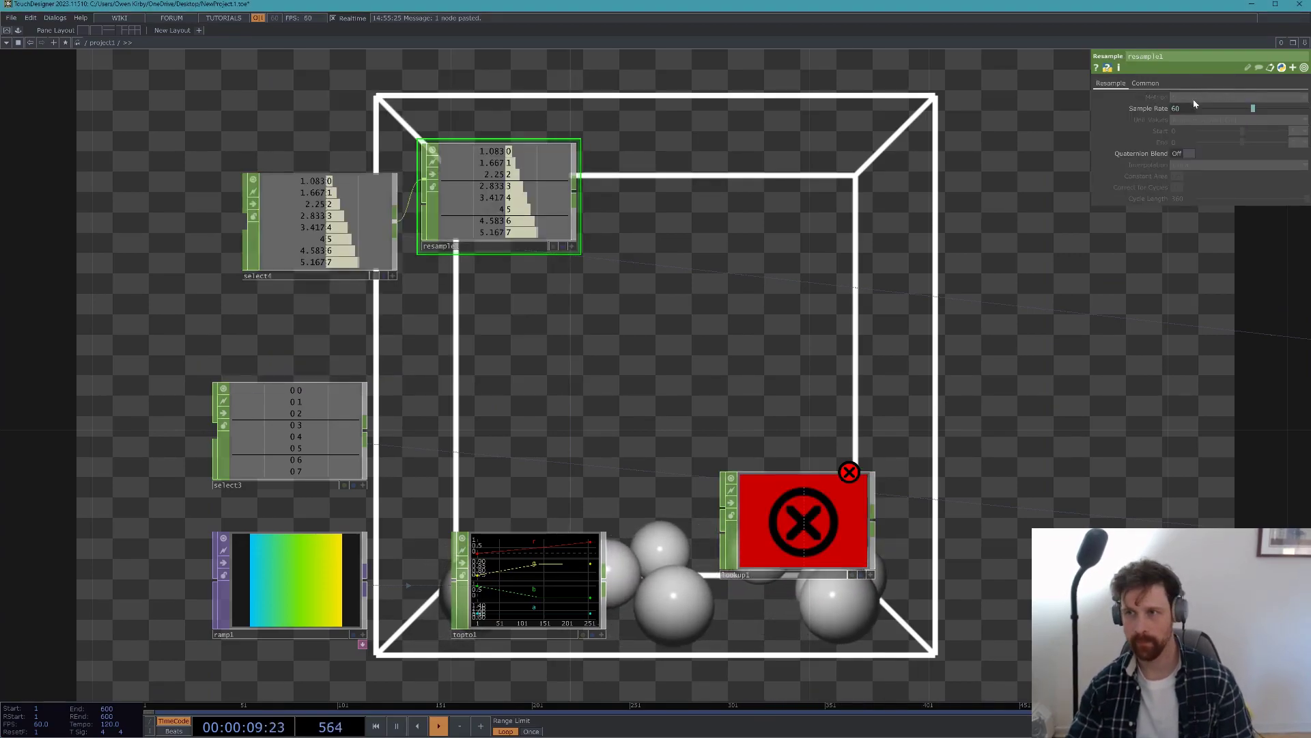
# - Move resample1 clear of select4 and connect resample1 and topto1 to the index and table inputs of lookup1
pyautogui.moveTo(583, 223); pyautogui.dragTo(605, 196)
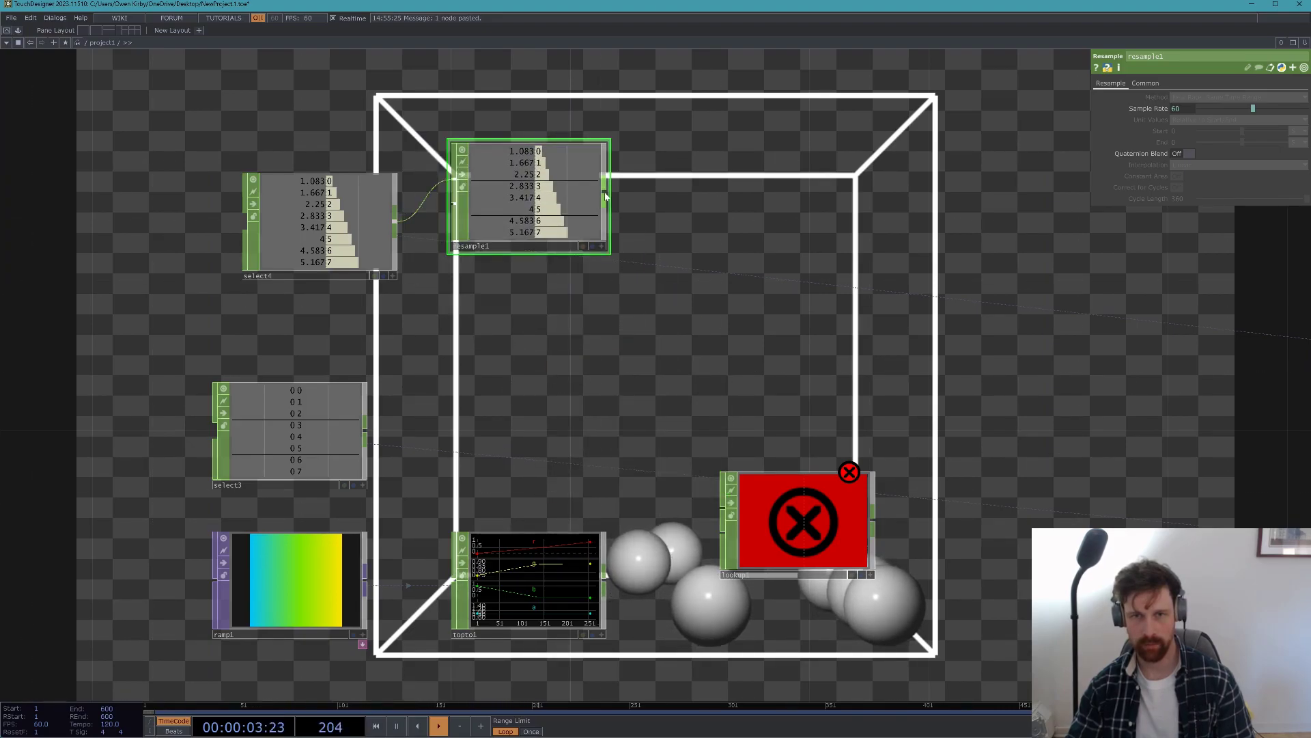
pyautogui.click(744, 489)
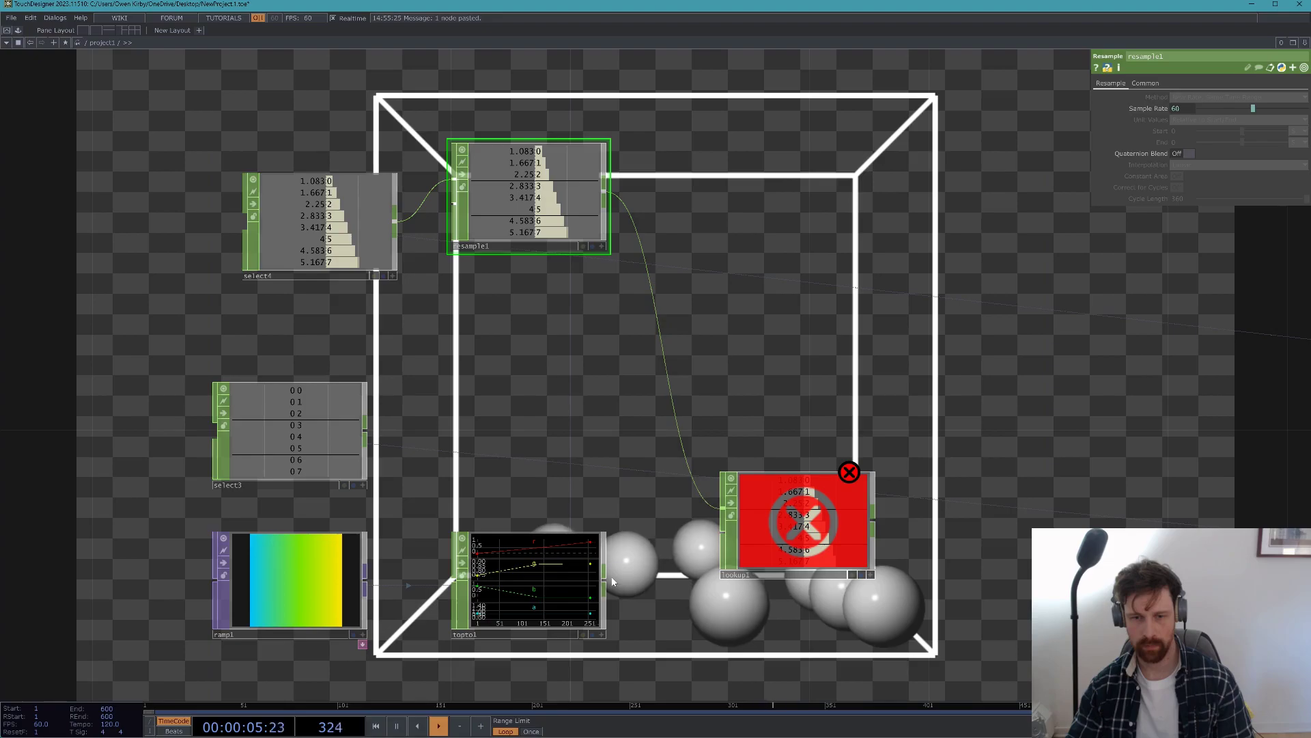
pyautogui.click(749, 549)
pyautogui.moveTo(514, 199); pyautogui.dragTo(506, 216)
pyautogui.moveTo(618, 232); pyautogui.dragTo(429, 151)
pyautogui.scroll(-3, 429, 152)
pyautogui.moveTo(575, 387); pyautogui.dragTo(576, 386)
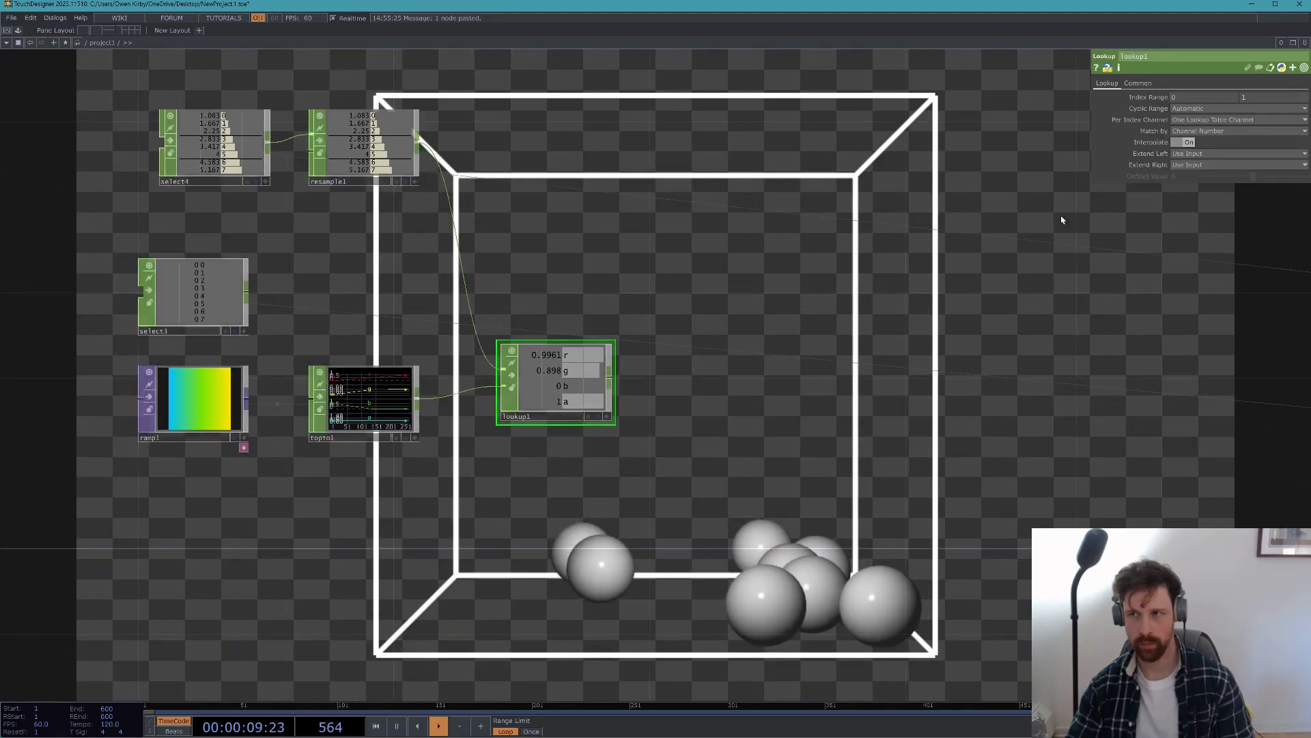
# - Clear the Alpha channel name in topto1 so only red, green and blue are output
pyautogui.click(376, 389)
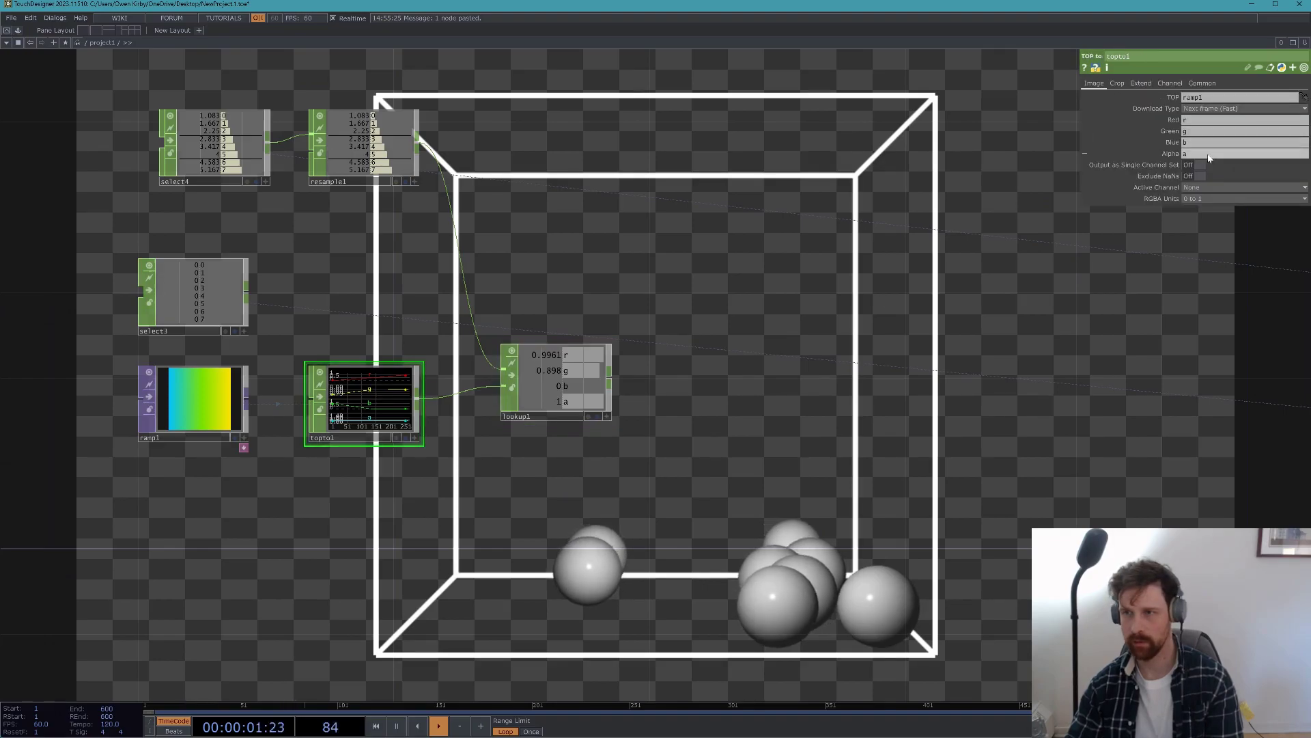
pyautogui.press('Return')
pyautogui.moveTo(547, 380); pyautogui.dragTo(538, 402)
# - Duplicate the ramp1 and topto1 nodes and place the copies below the originals
pyautogui.moveTo(541, 451); pyautogui.dragTo(763, 347)
pyautogui.hotkey('ctrl', 'c')
pyautogui.hotkey('ctrl', 'v')
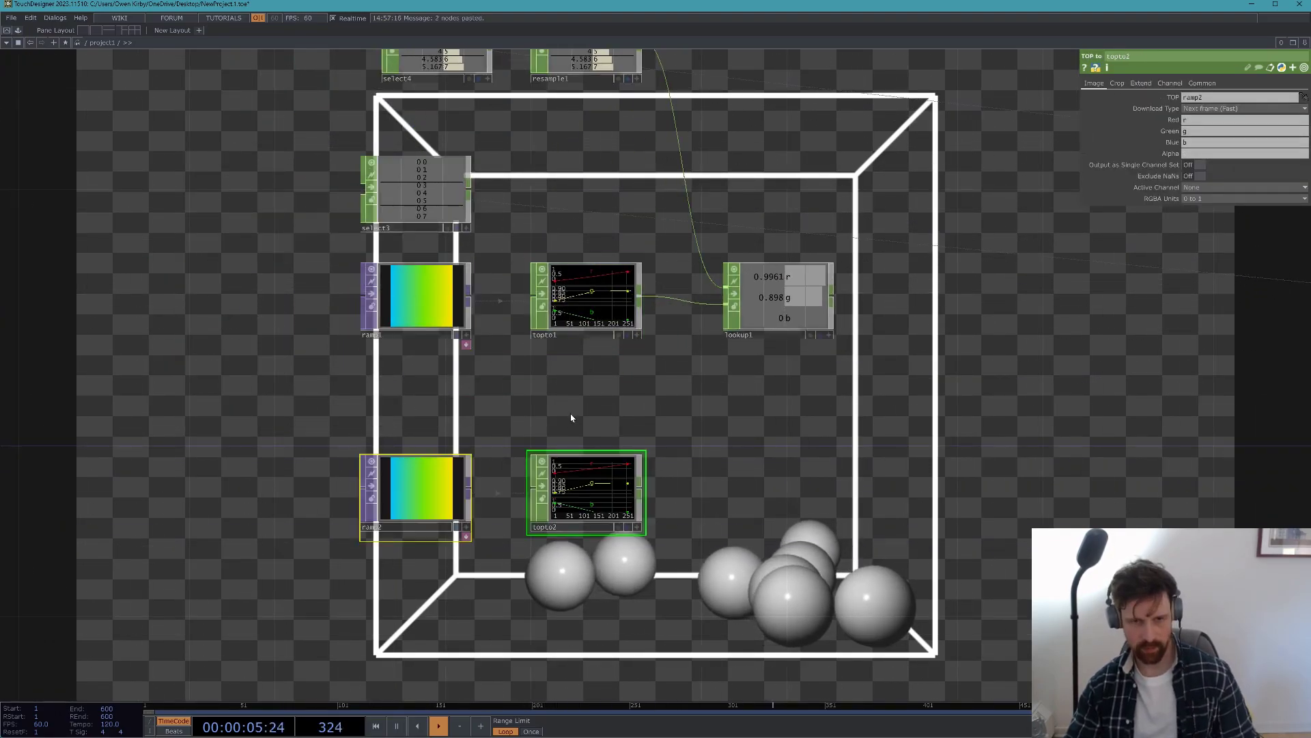
# - Make room between ramp2 and topto2 and add a Level TOP there
pyautogui.click(426, 466)
pyautogui.moveTo(559, 465); pyautogui.dragTo(707, 466)
pyautogui.press('Tab')
pyautogui.write('level')
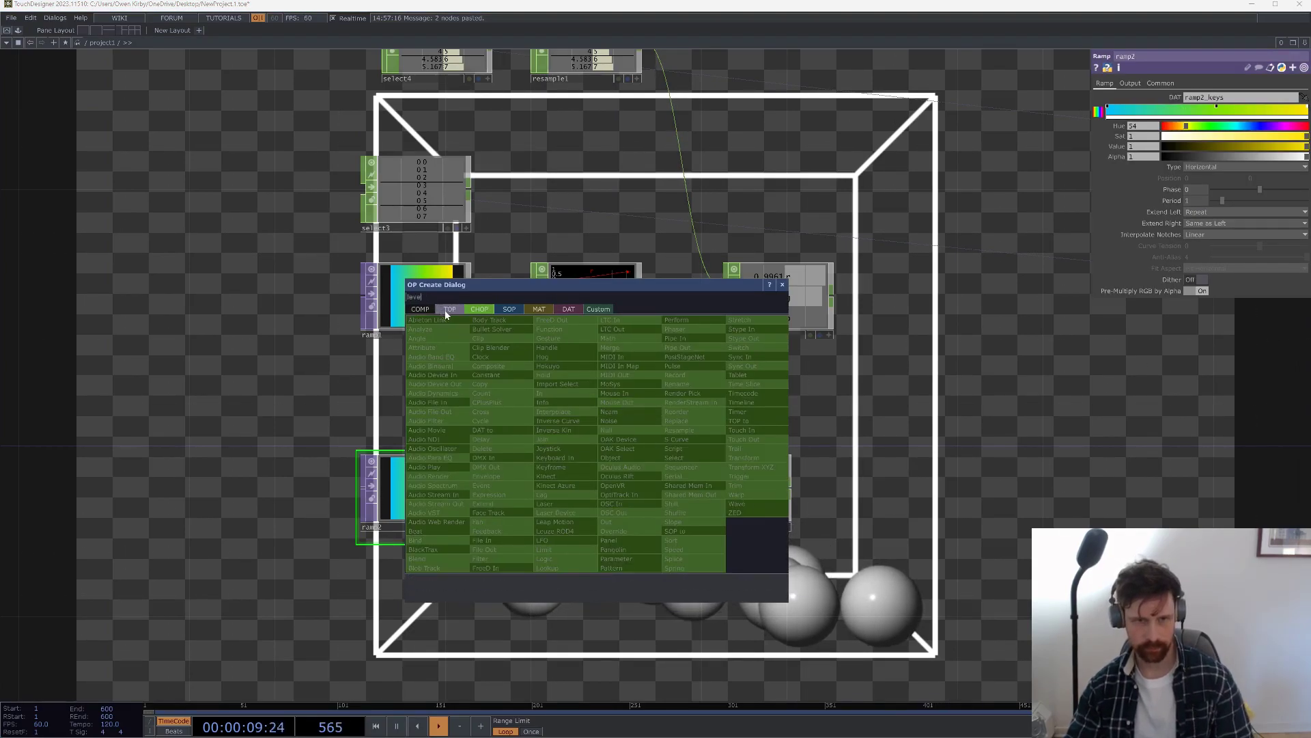
pyautogui.click(492, 468)
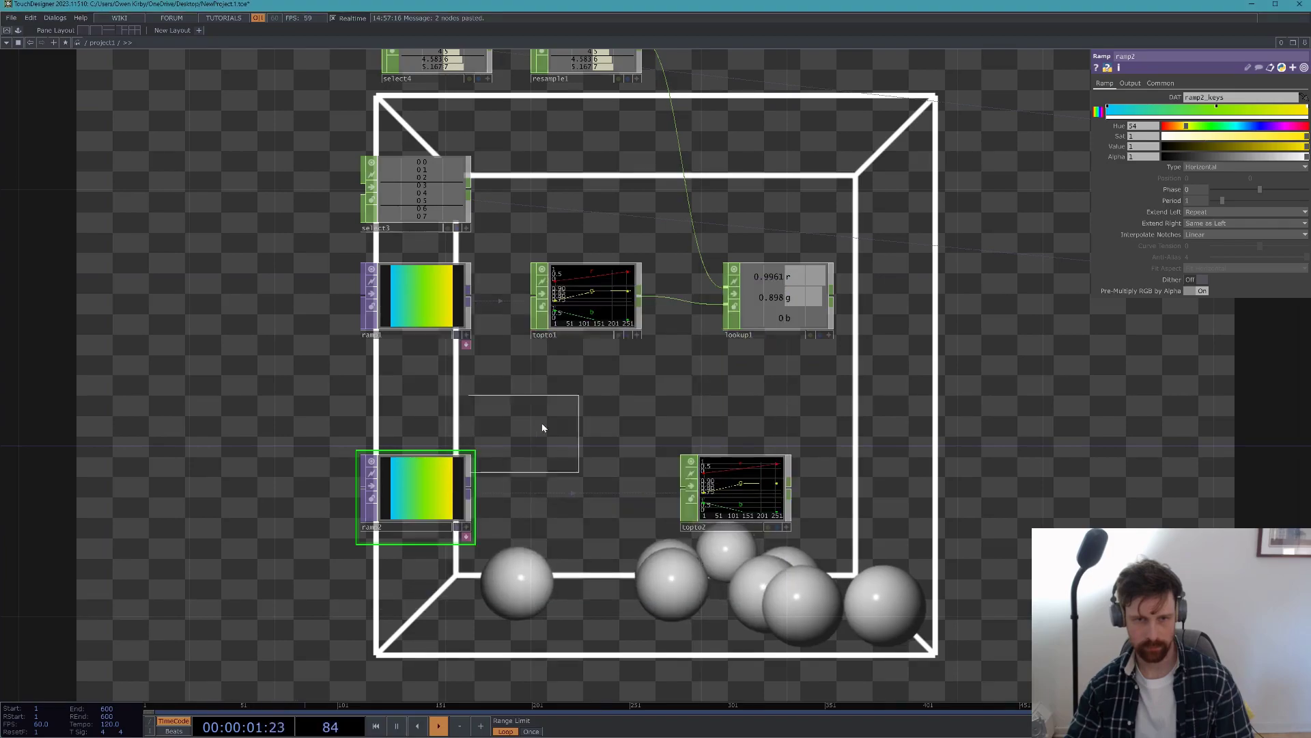
pyautogui.click(538, 429)
# - Feed ramp1 through level1 into topto2 and delete the duplicate ramp2
pyautogui.moveTo(594, 421); pyautogui.dragTo(719, 484)
pyautogui.click(449, 484)
pyautogui.press('Delete')
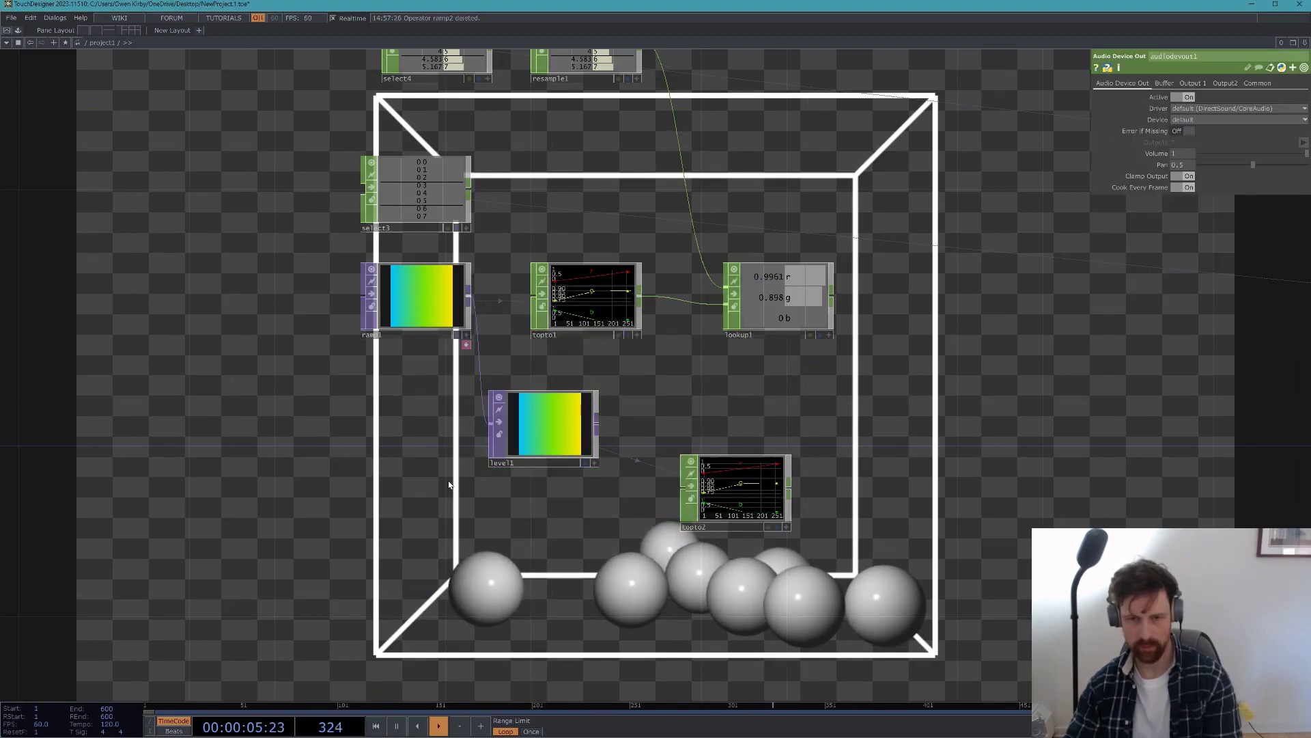
# - Align level1 with topto2 and set its Brightness 1 to 1.52 and Gamma 1 to 2.59
pyautogui.moveTo(580, 442); pyautogui.dragTo(600, 506)
pyautogui.scroll(4, 600, 506)
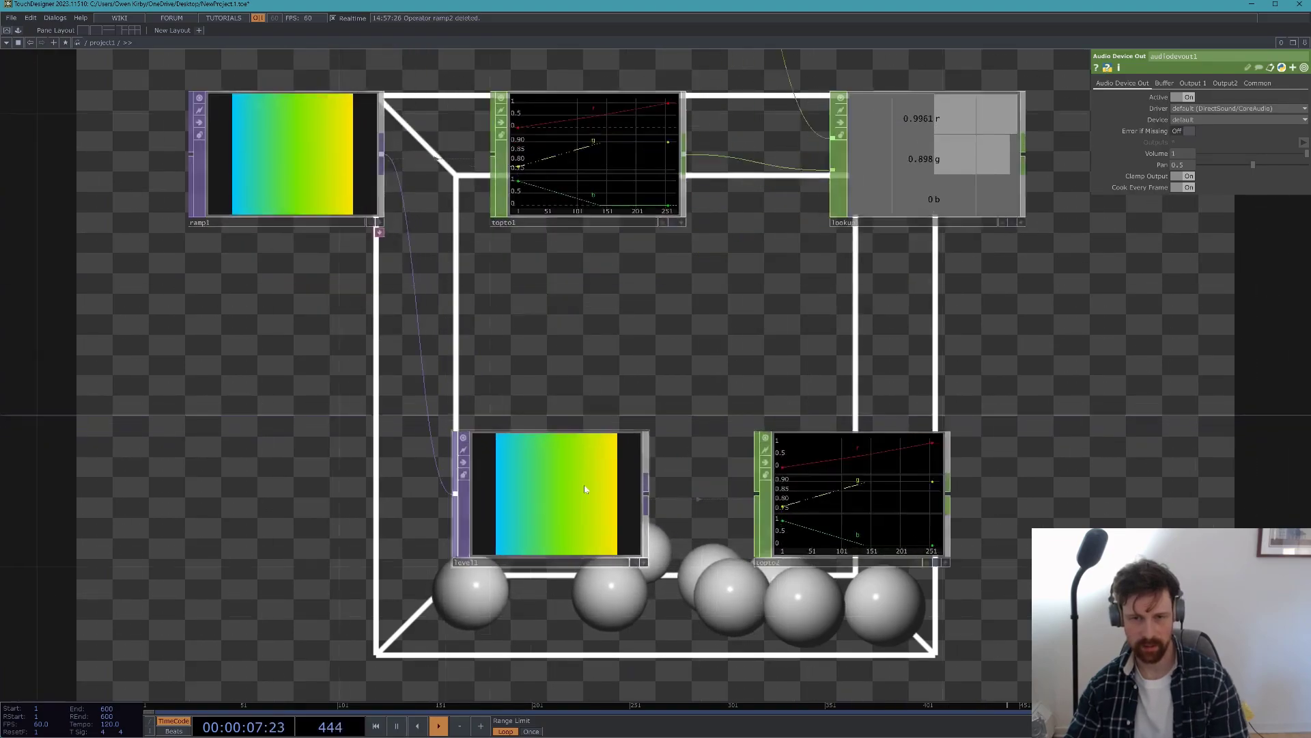
pyautogui.moveTo(1214, 109); pyautogui.dragTo(1274, 159)
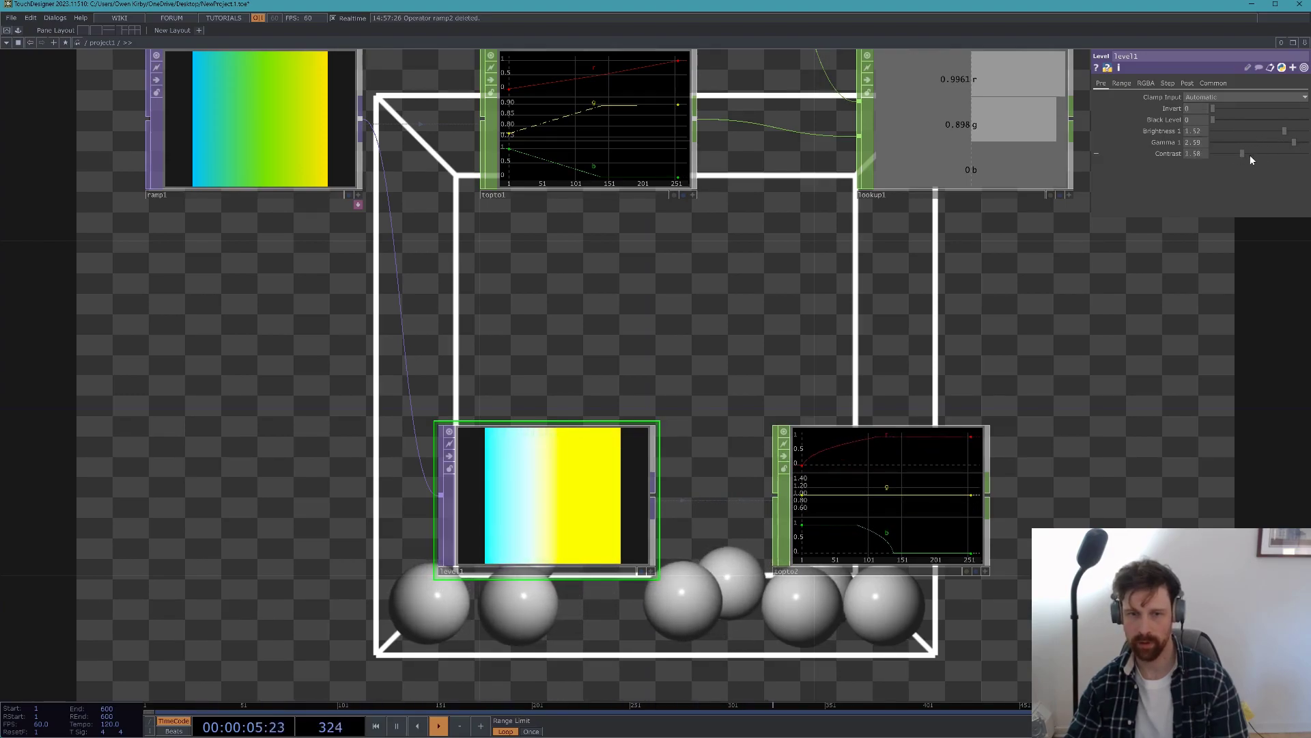
# - Try a Contrast of 2.05 and a Brightness 1 of 1.37 on level1
pyautogui.click(1251, 154)
pyautogui.click(1277, 132)
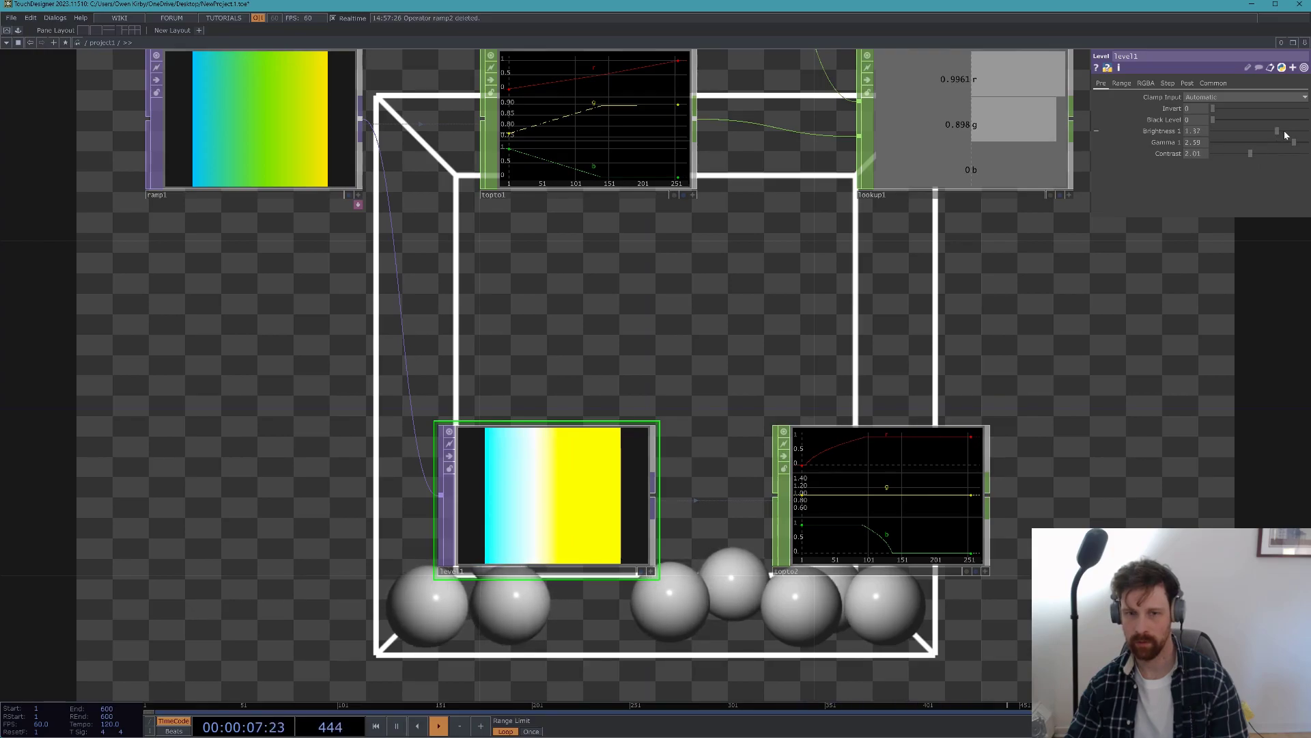
pyautogui.click(1267, 130)
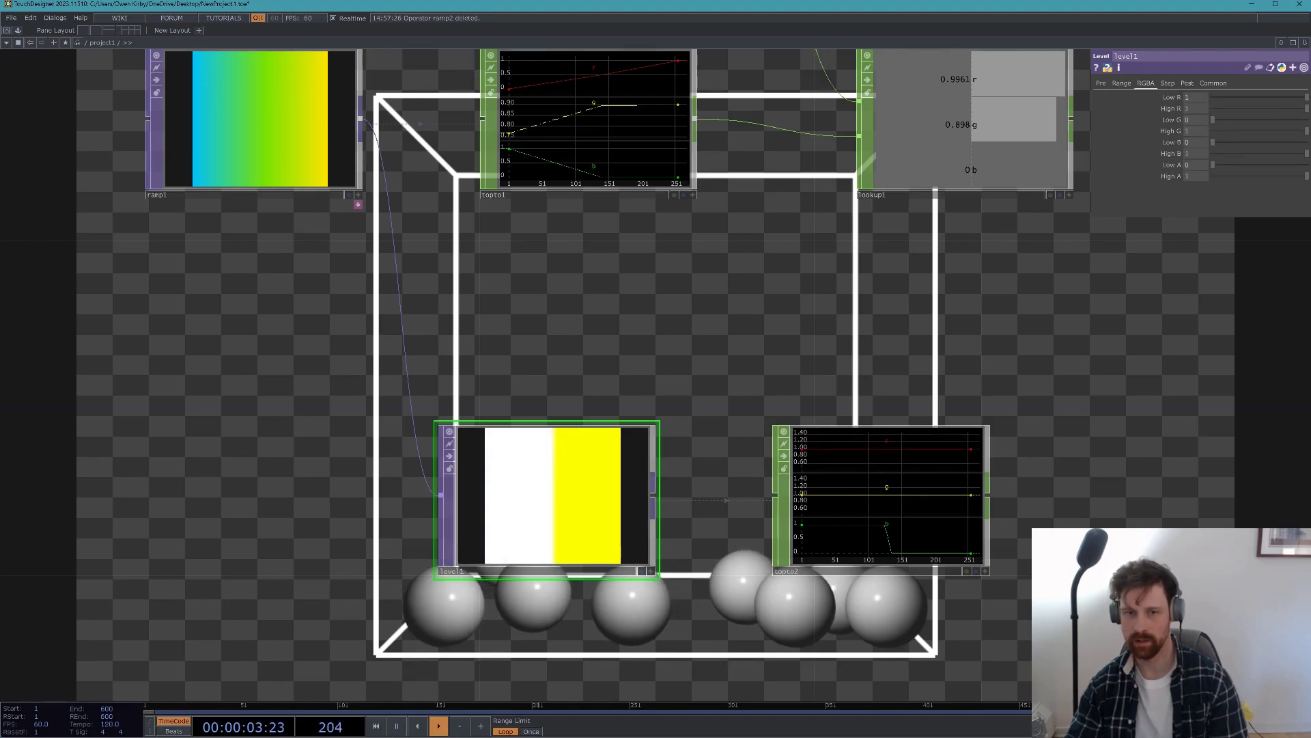
# - Move lookup1 farther from topto1 and duplicate it with the same input connections
pyautogui.scroll(-5, 698, 330)
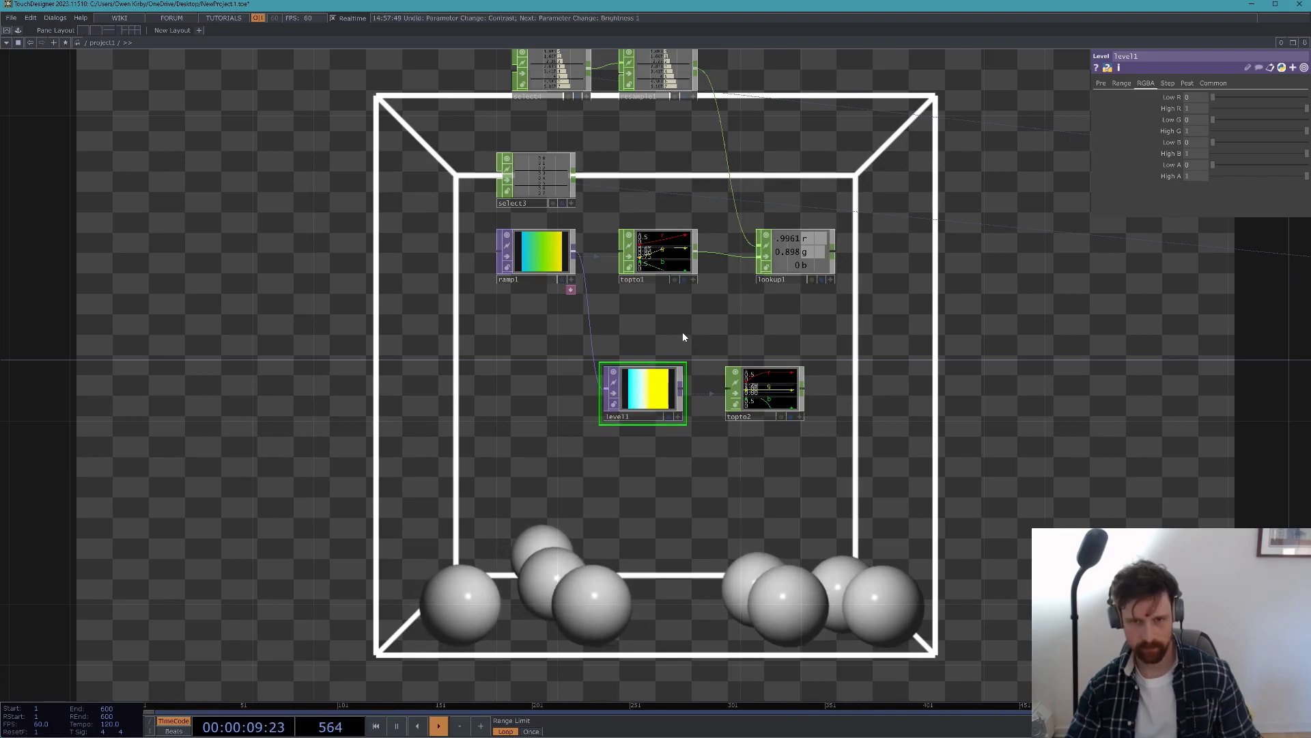
pyautogui.scroll(4, 608, 289)
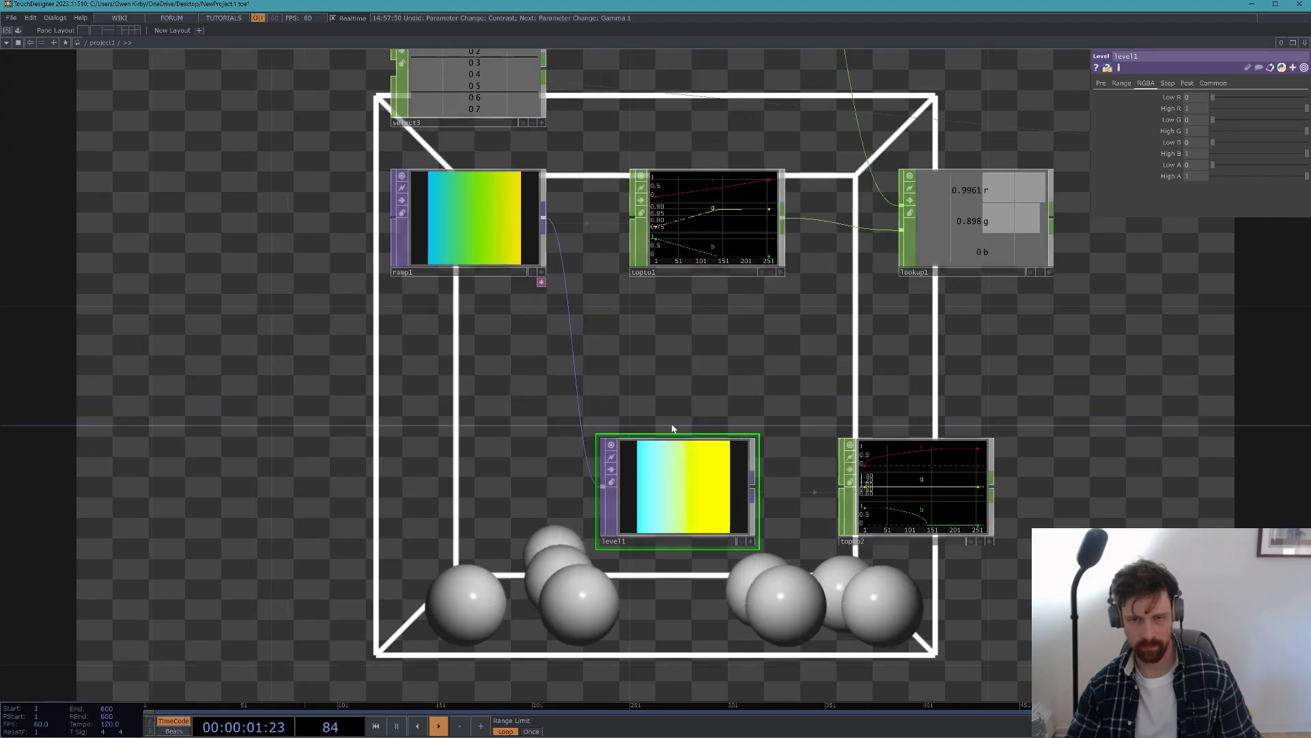
pyautogui.moveTo(726, 387); pyautogui.dragTo(574, 388)
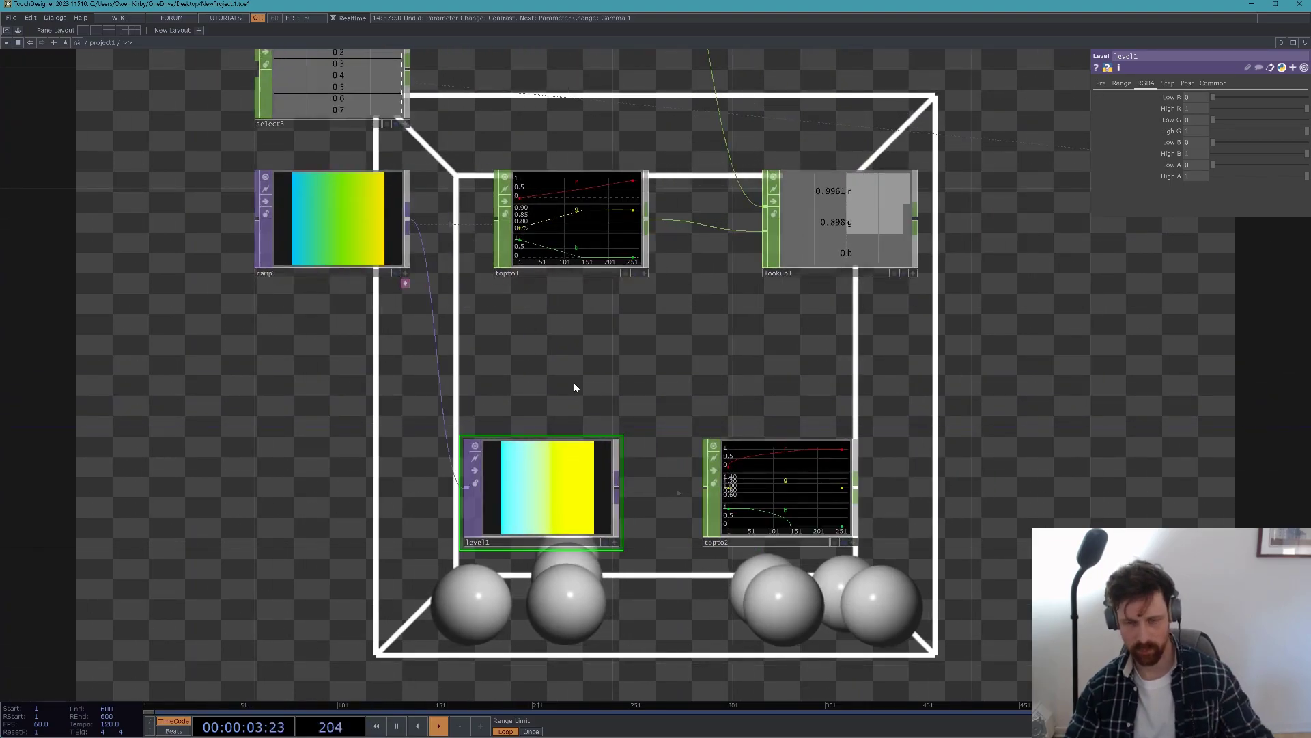
pyautogui.scroll(-8, 574, 387)
pyautogui.moveTo(756, 398); pyautogui.dragTo(619, 386)
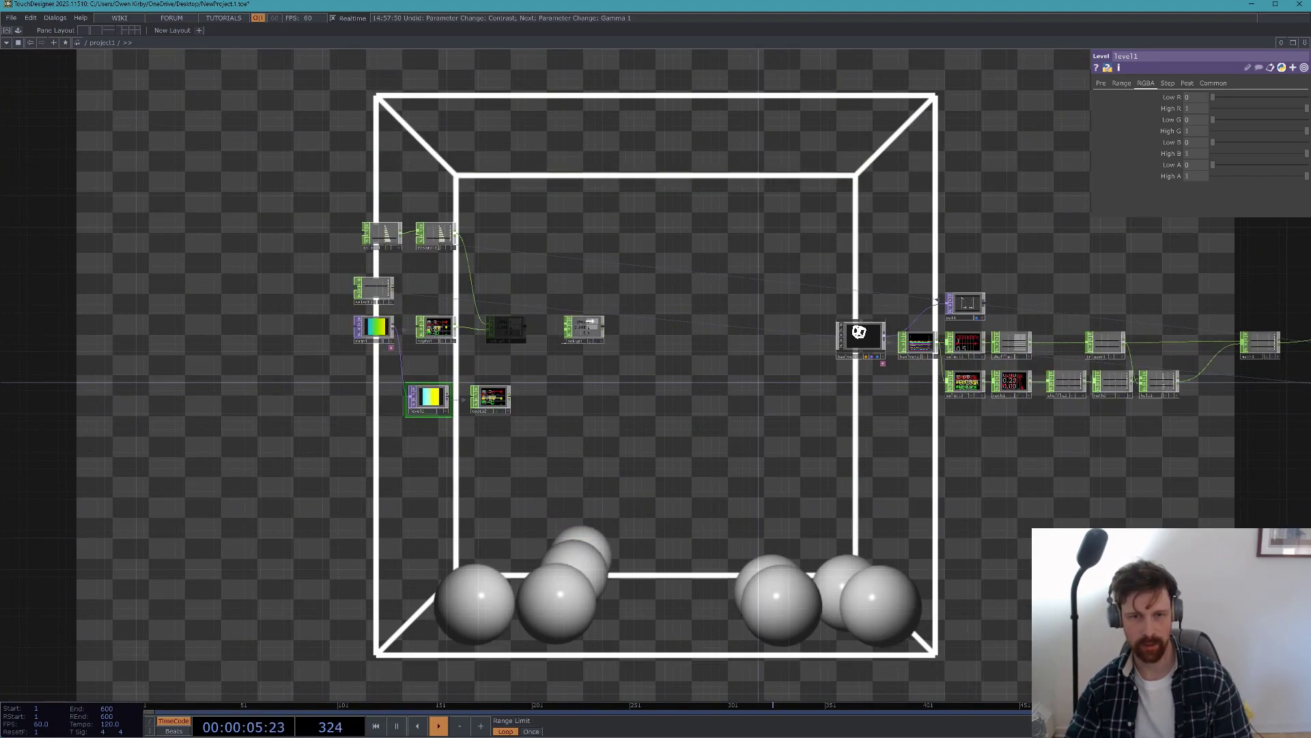
pyautogui.click(598, 317)
pyautogui.hotkey('ctrl', 'v')
# - Move lookup2 in line with topto2 and connect topto2 to its table input
pyautogui.scroll(5, 548, 369)
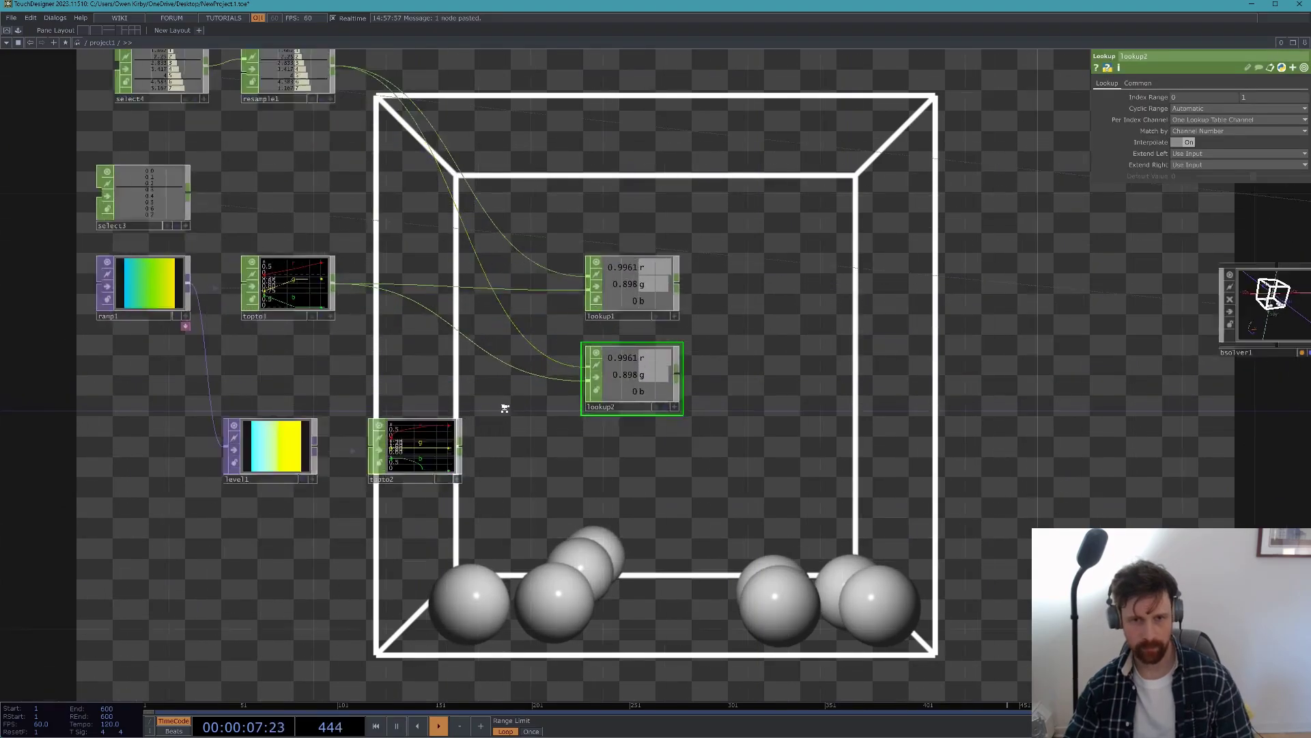
pyautogui.moveTo(661, 387); pyautogui.dragTo(661, 472)
pyautogui.moveTo(821, 319); pyautogui.dragTo(731, 366)
pyautogui.scroll(-3, 816, 326)
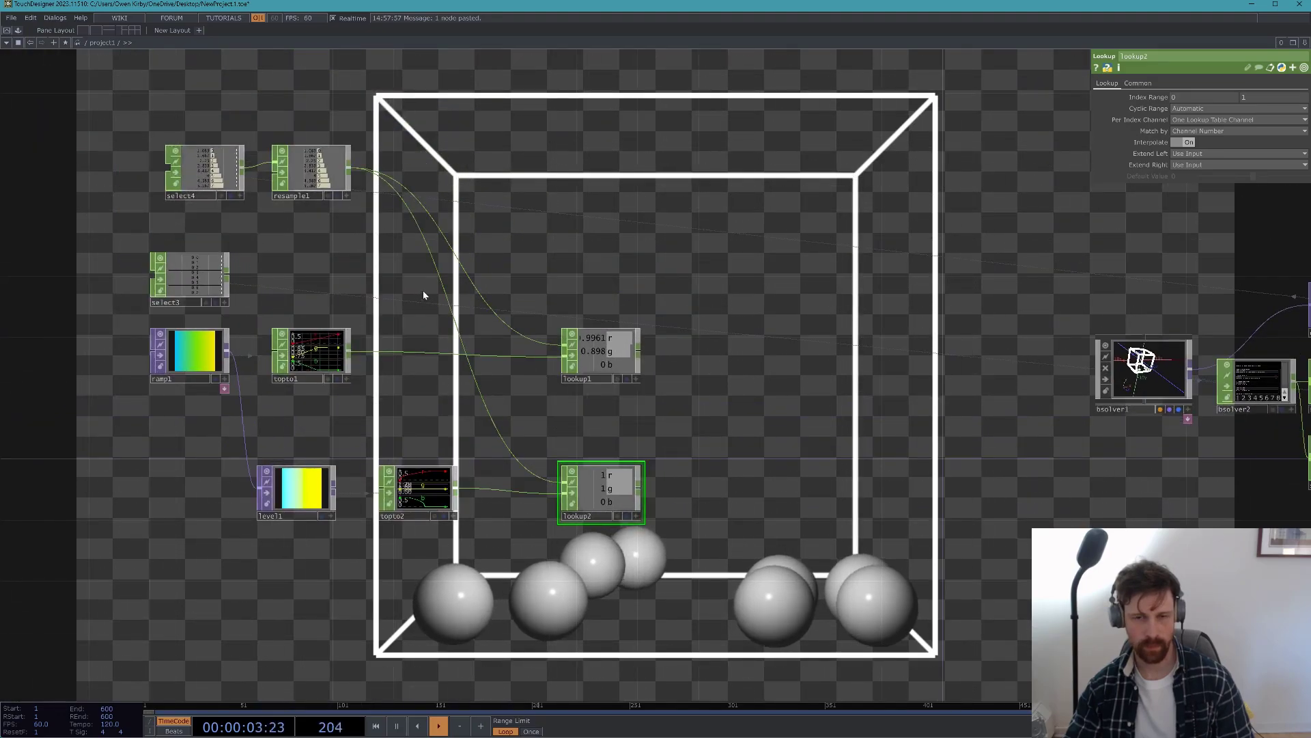
# - Move select3 into the select4 row, above the two Lookup nodes
pyautogui.moveTo(183, 285); pyautogui.dragTo(607, 183)
pyautogui.moveTo(574, 260); pyautogui.dragTo(341, 232)
pyautogui.scroll(-3, 648, 328)
# - Reinitialize the simulation and collision shapes of bsolver1
pyautogui.click(826, 325)
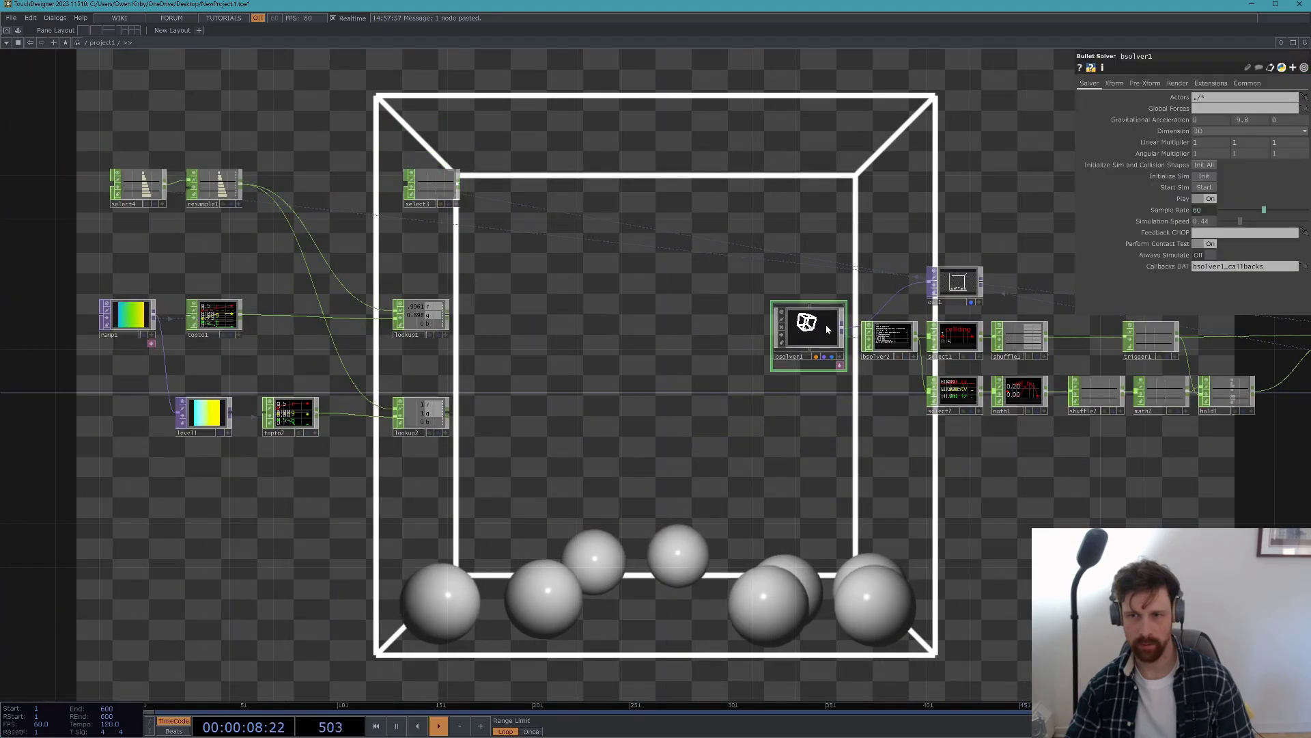
pyautogui.click(1214, 167)
pyautogui.scroll(3, 479, 194)
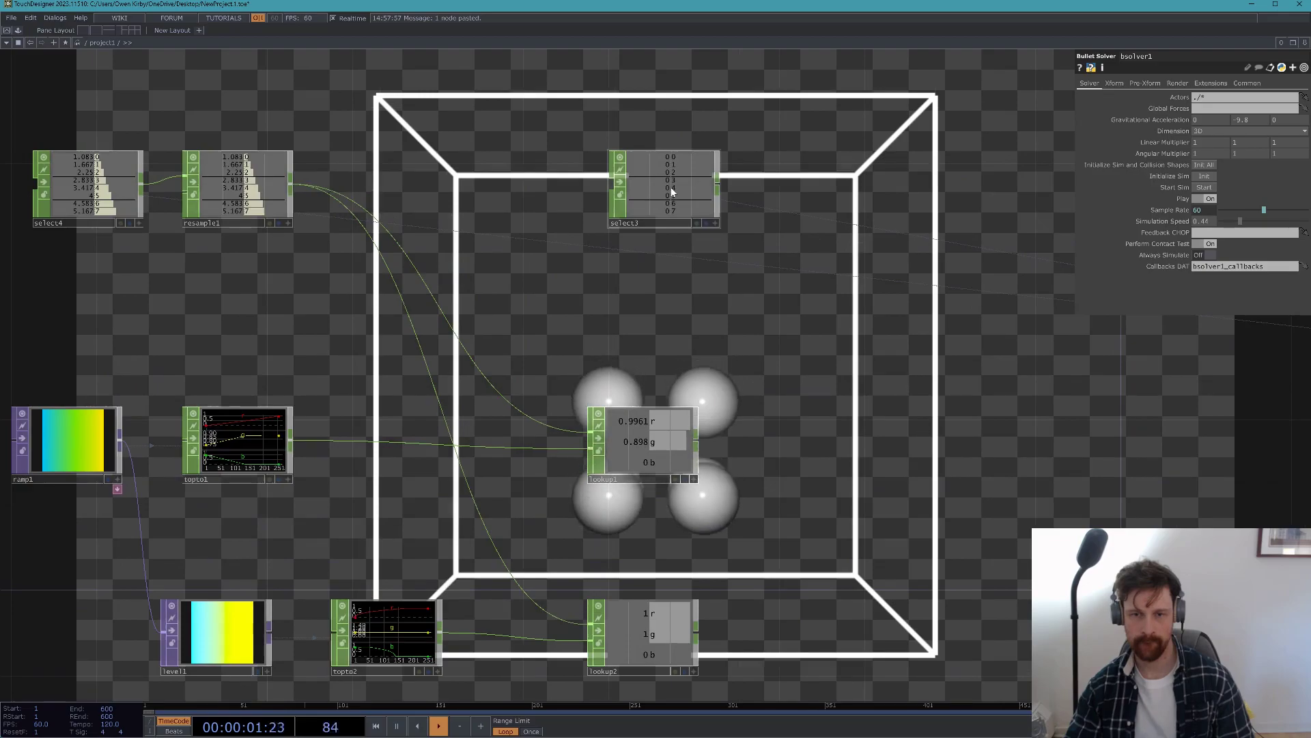
# - Add a Resample CHOP after select3 and expand its Sample Rate parameter to view the expression
pyautogui.scroll(-3, 673, 193)
pyautogui.press('Tab')
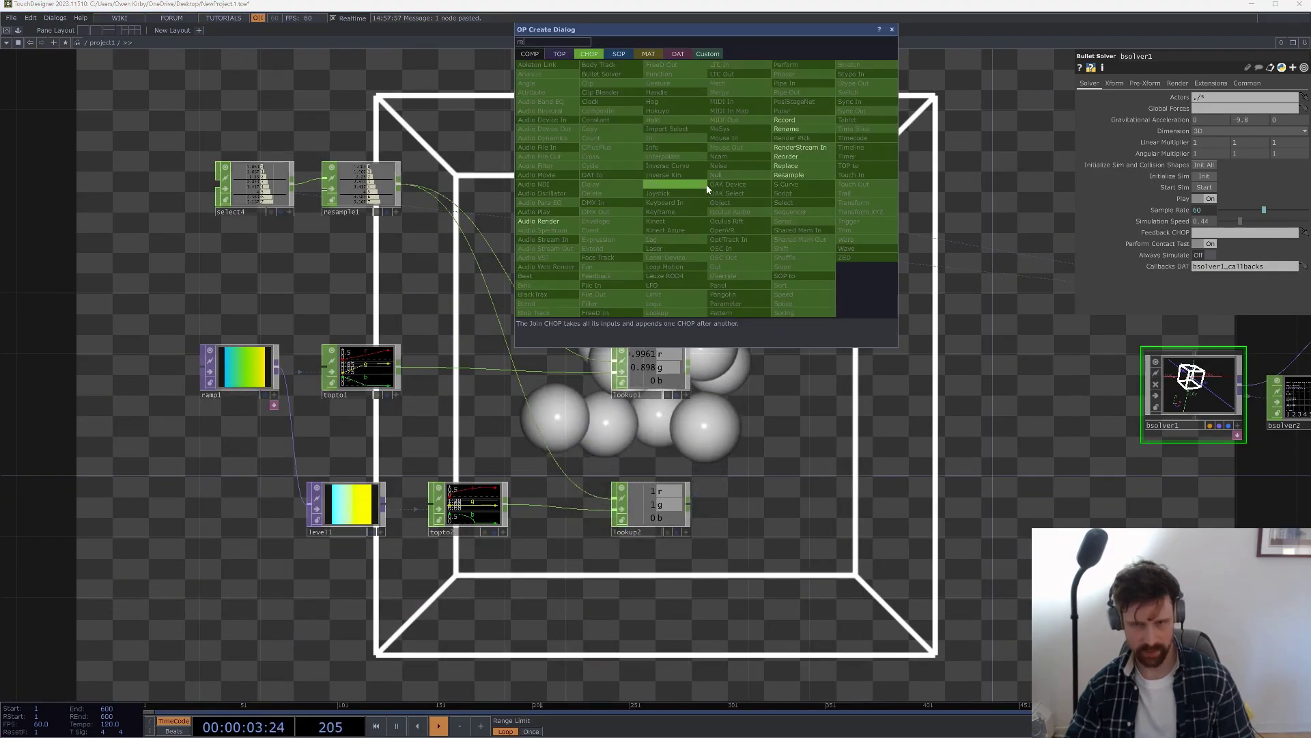
pyautogui.click(801, 176)
pyautogui.click(796, 191)
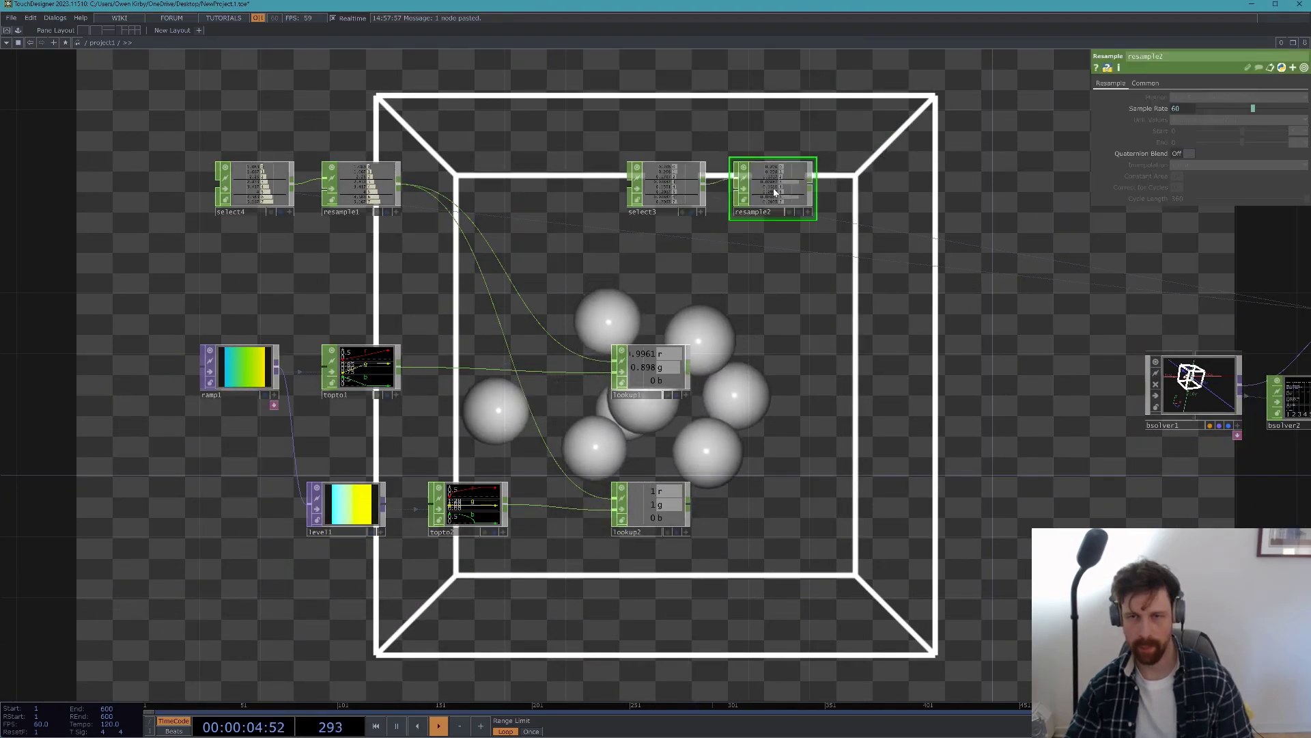
pyautogui.click(1161, 108)
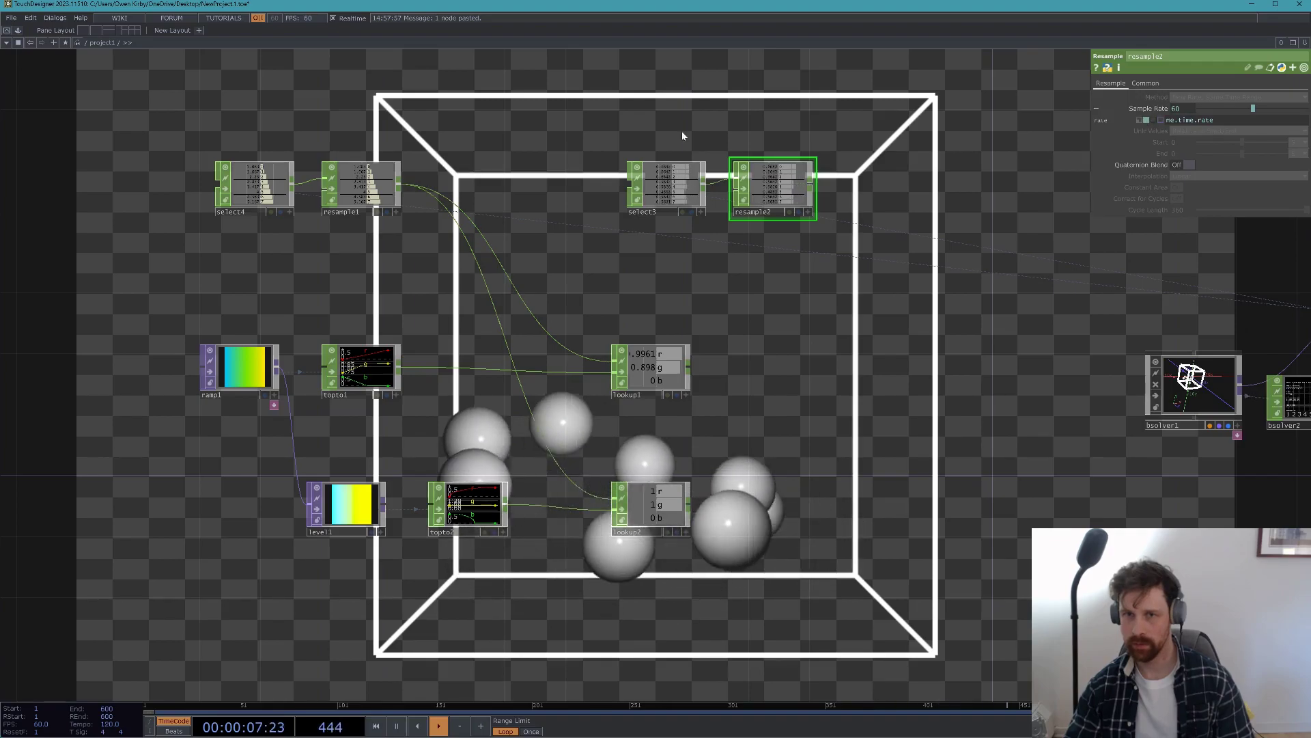
# - Insert a Shuffle CHOP between resample1 and the two Lookup nodes
pyautogui.scroll(-3, 673, 127)
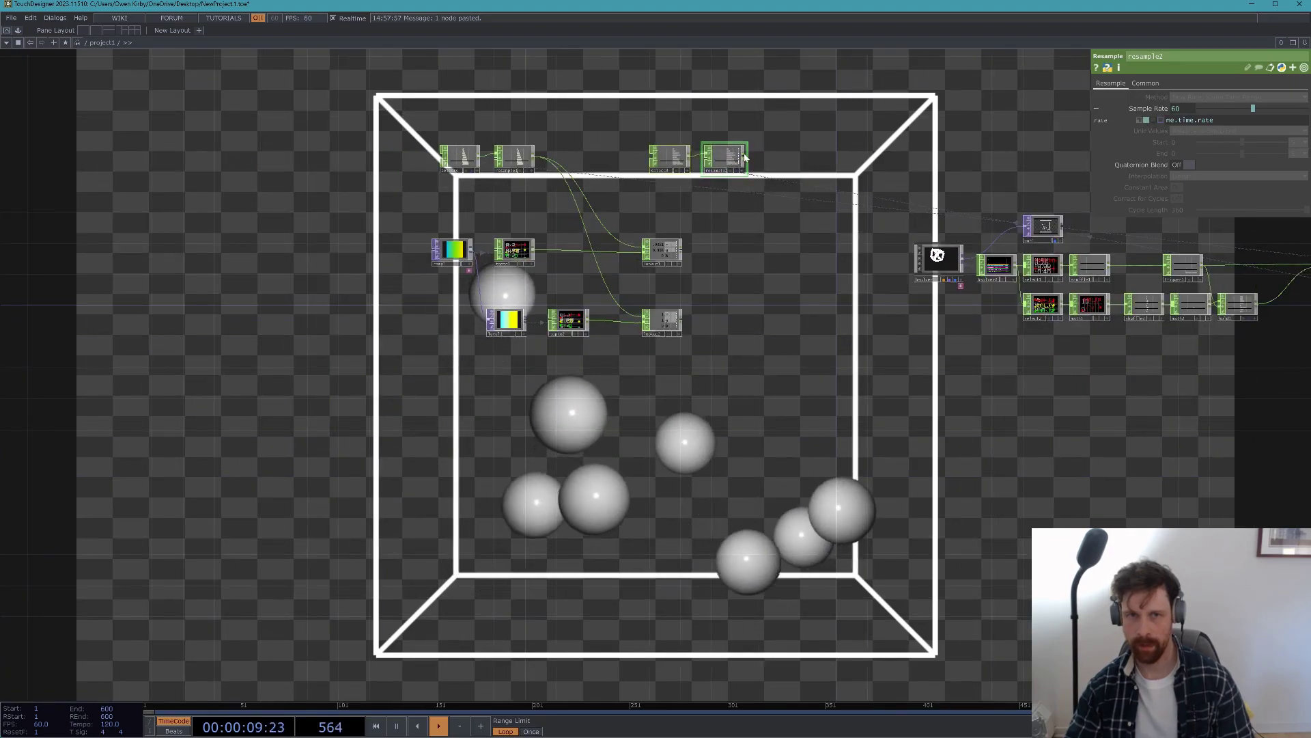
pyautogui.scroll(1, 622, 232)
pyautogui.scroll(3, 515, 156)
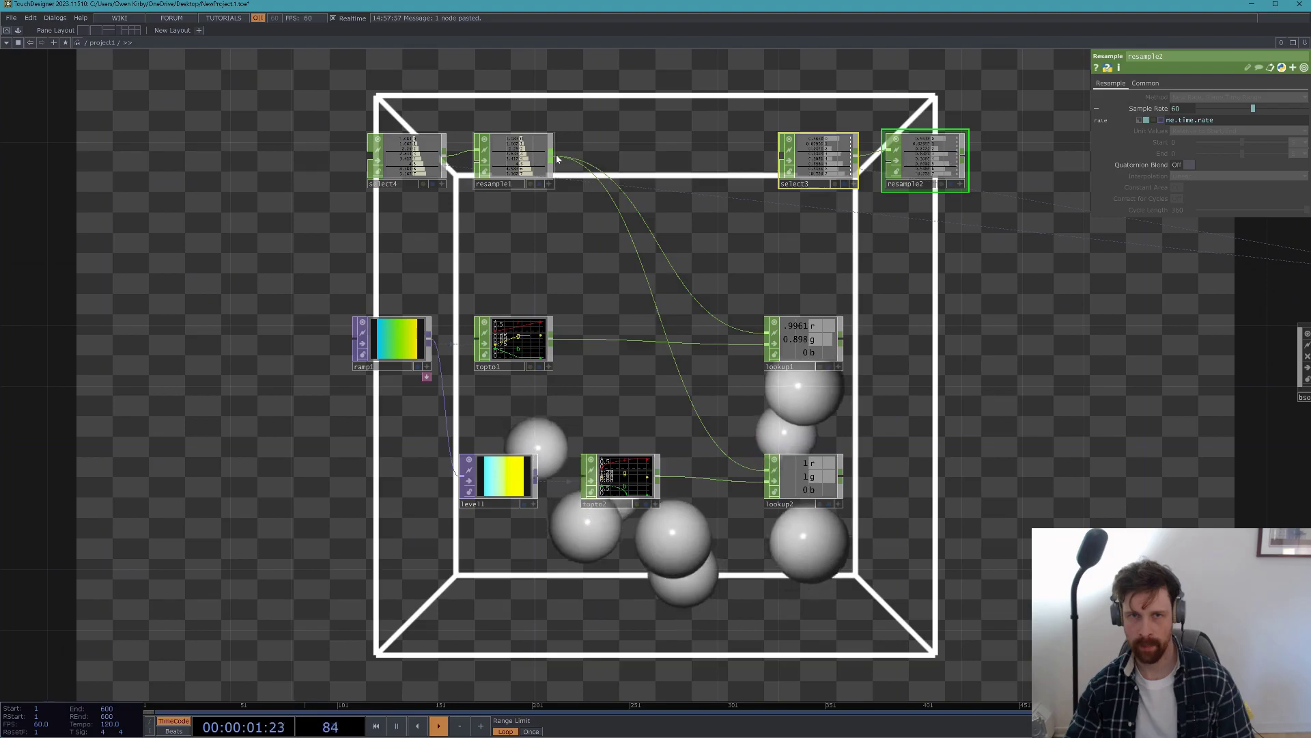
pyautogui.rightClick(557, 158)
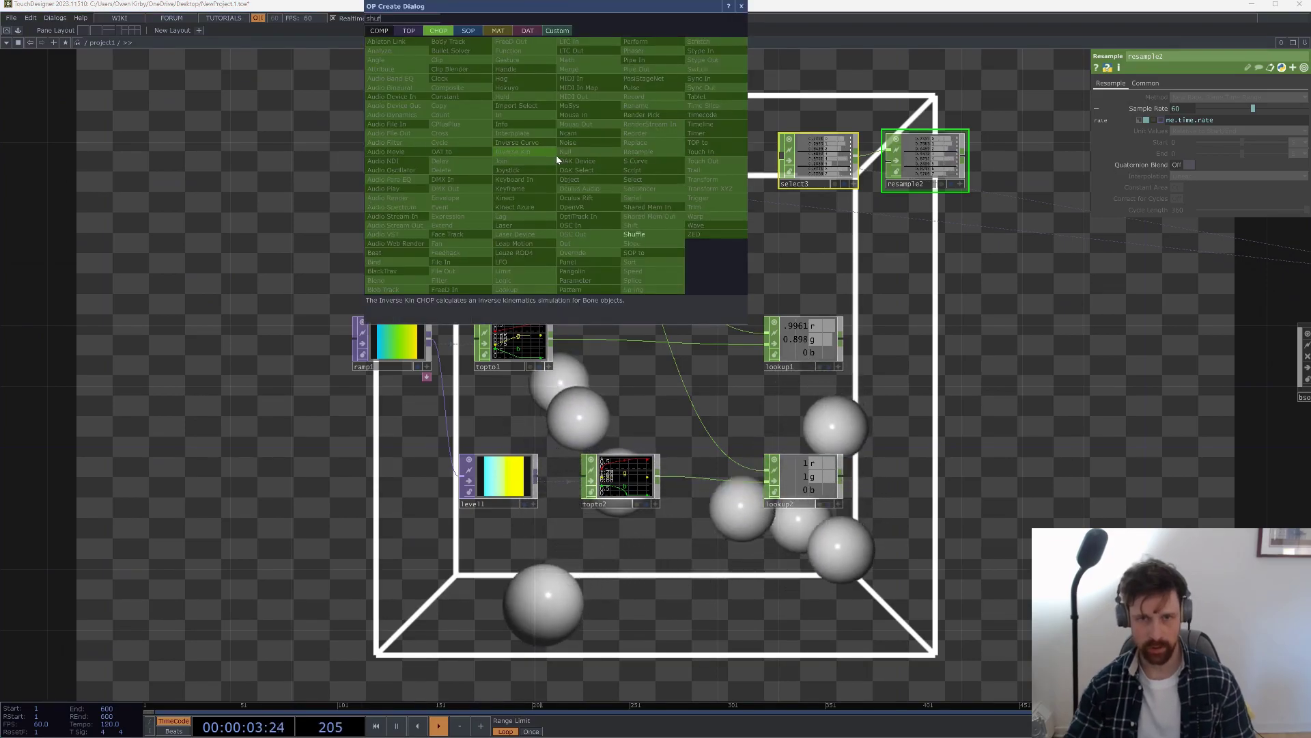
pyautogui.press('Escape')
pyautogui.click(637, 158)
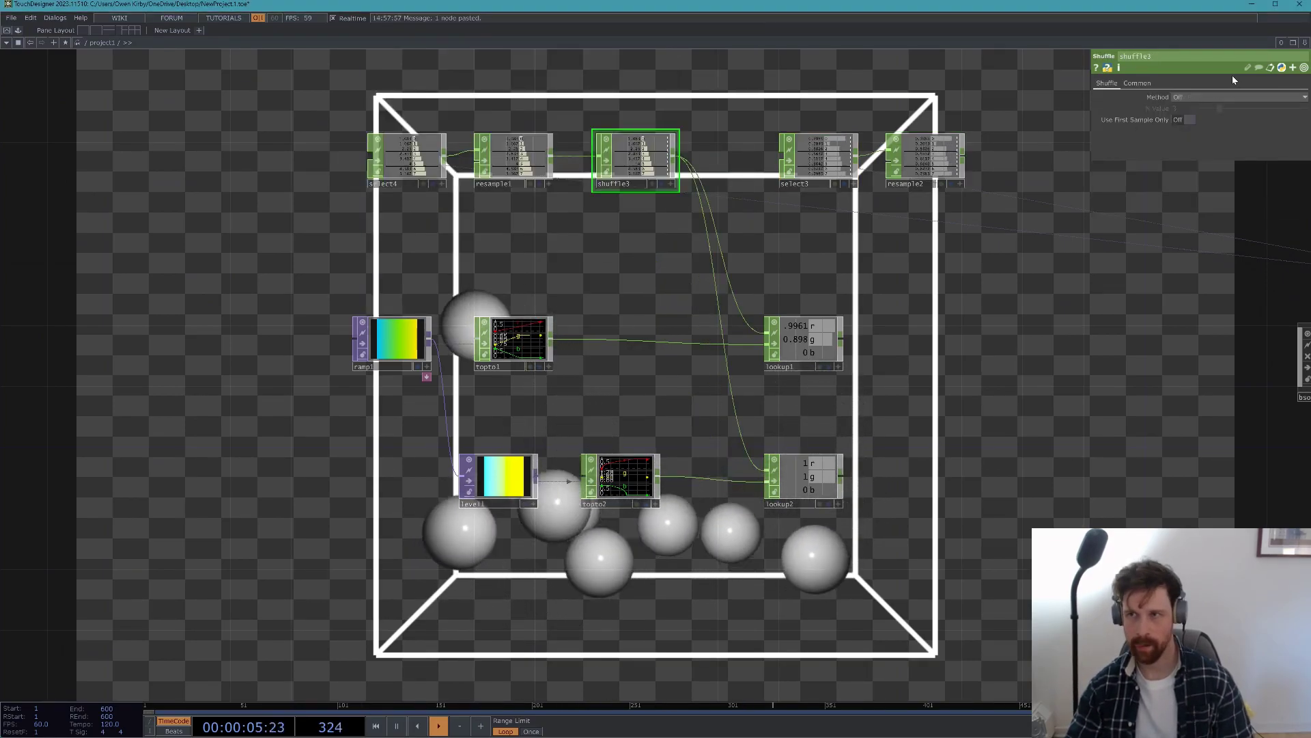
# - Set the method of shuffle3 to Sequence All Channels
pyautogui.click(1218, 98)
pyautogui.click(1222, 139)
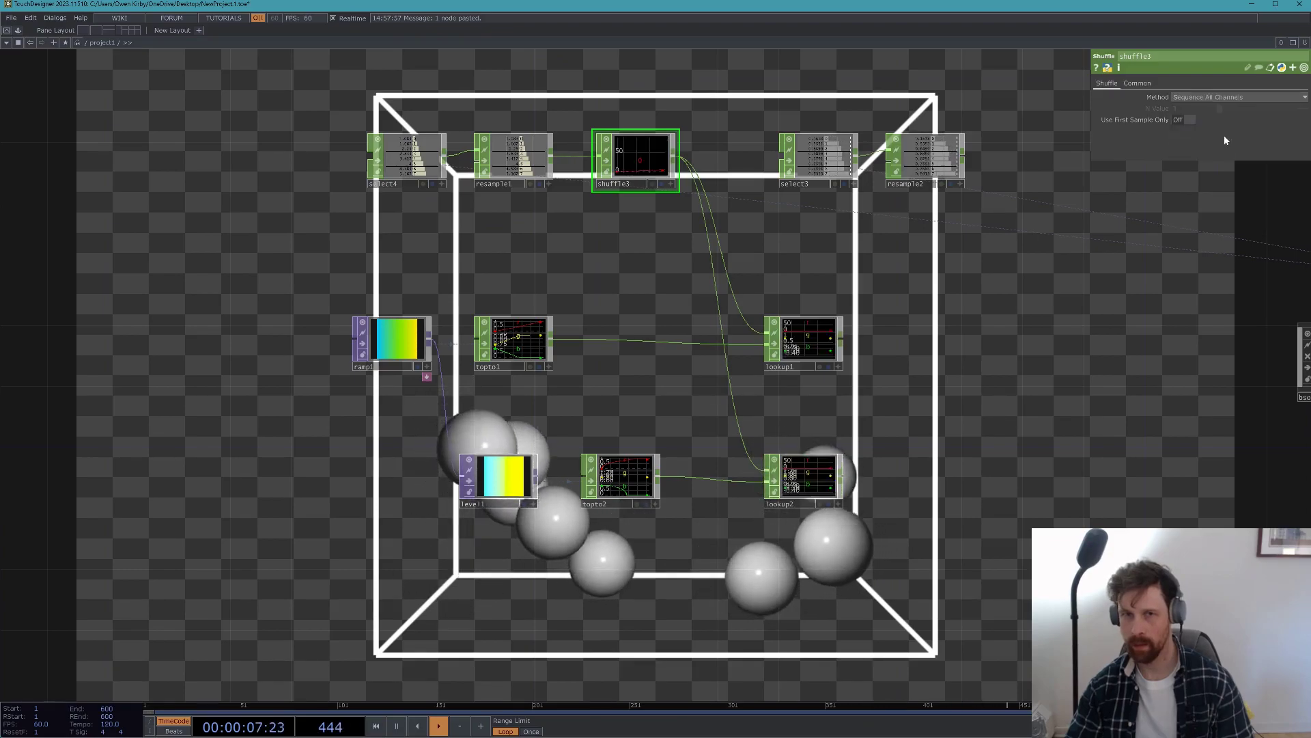
pyautogui.press('h')
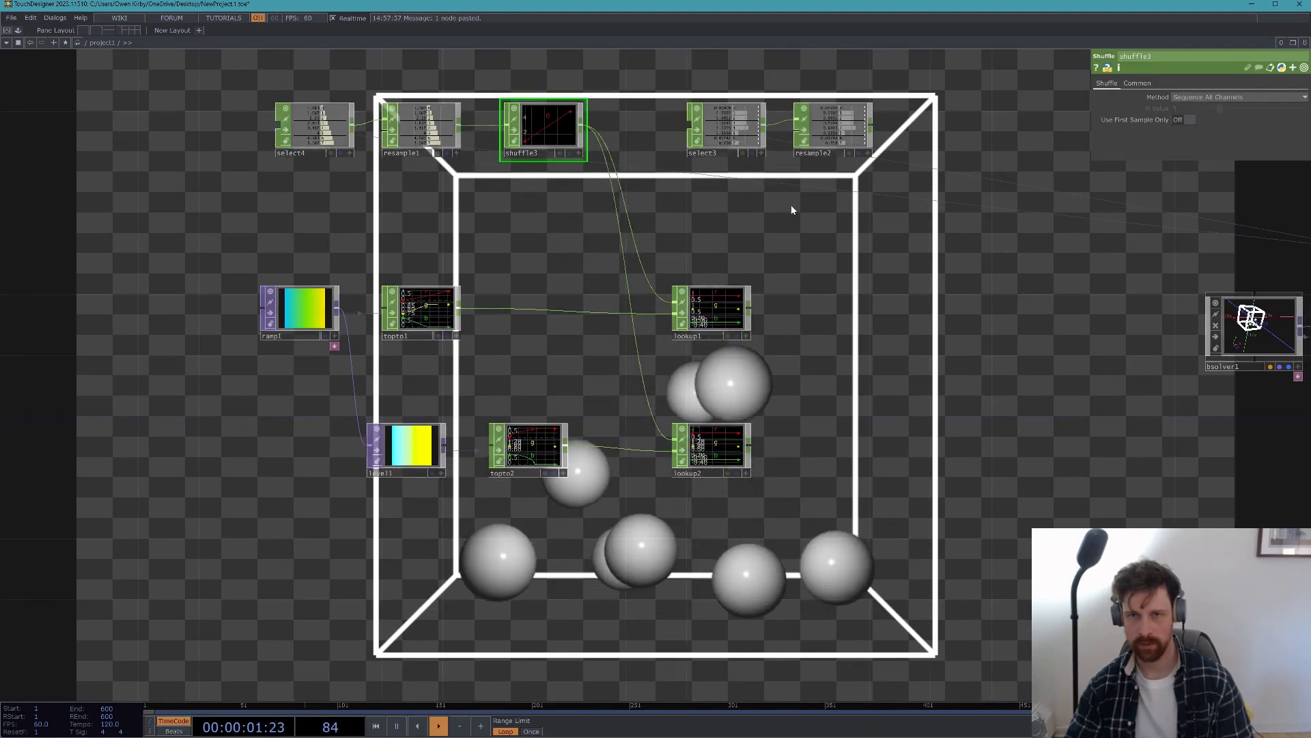
# - Add a Shuffle CHOP after resample2
pyautogui.press('Tab')
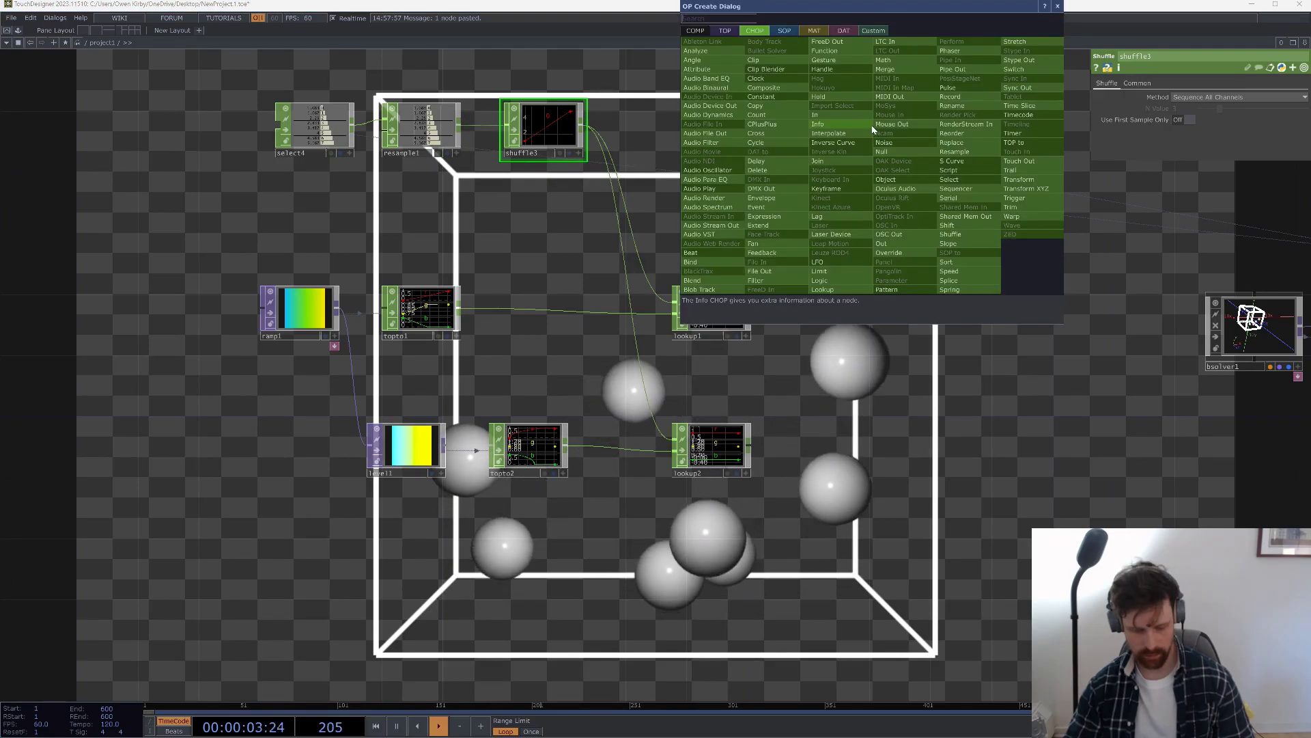
pyautogui.write('shuff')
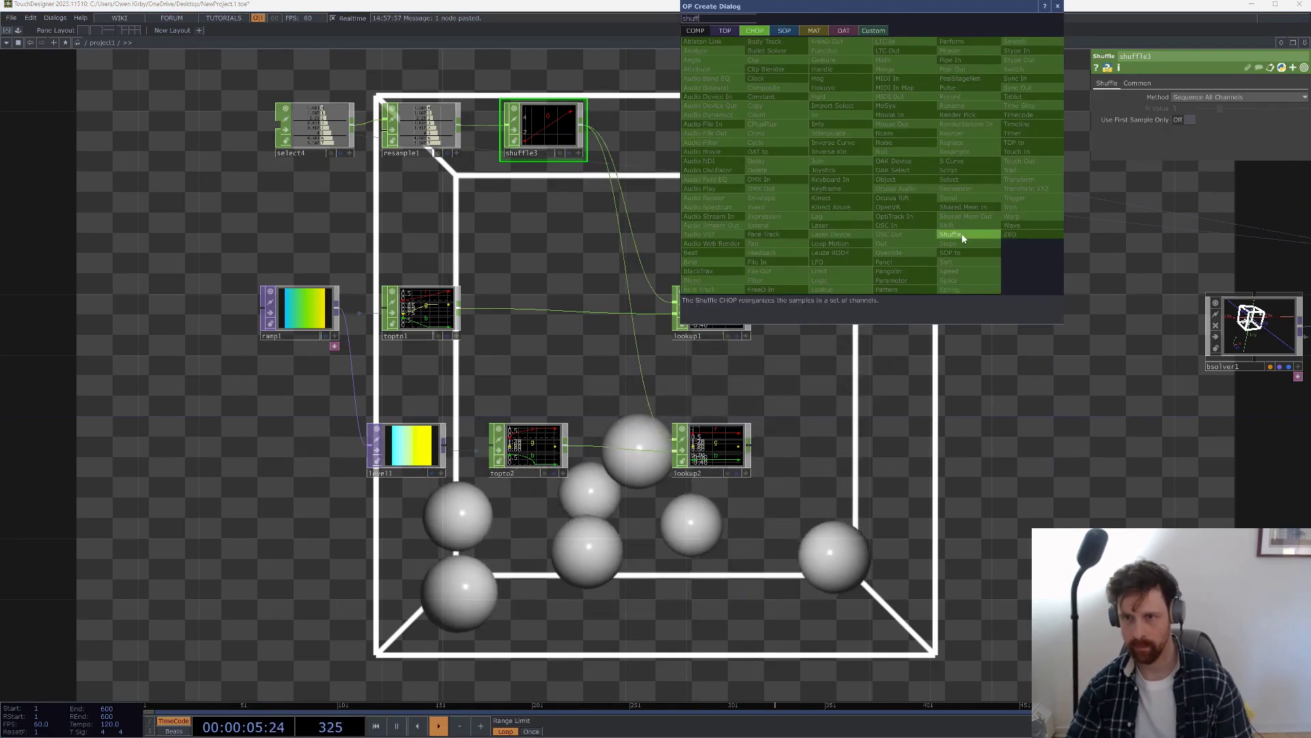
pyautogui.click(953, 234)
pyautogui.click(953, 136)
# - Set the method of shuffle4 to Sequence All Channels
pyautogui.click(1216, 98)
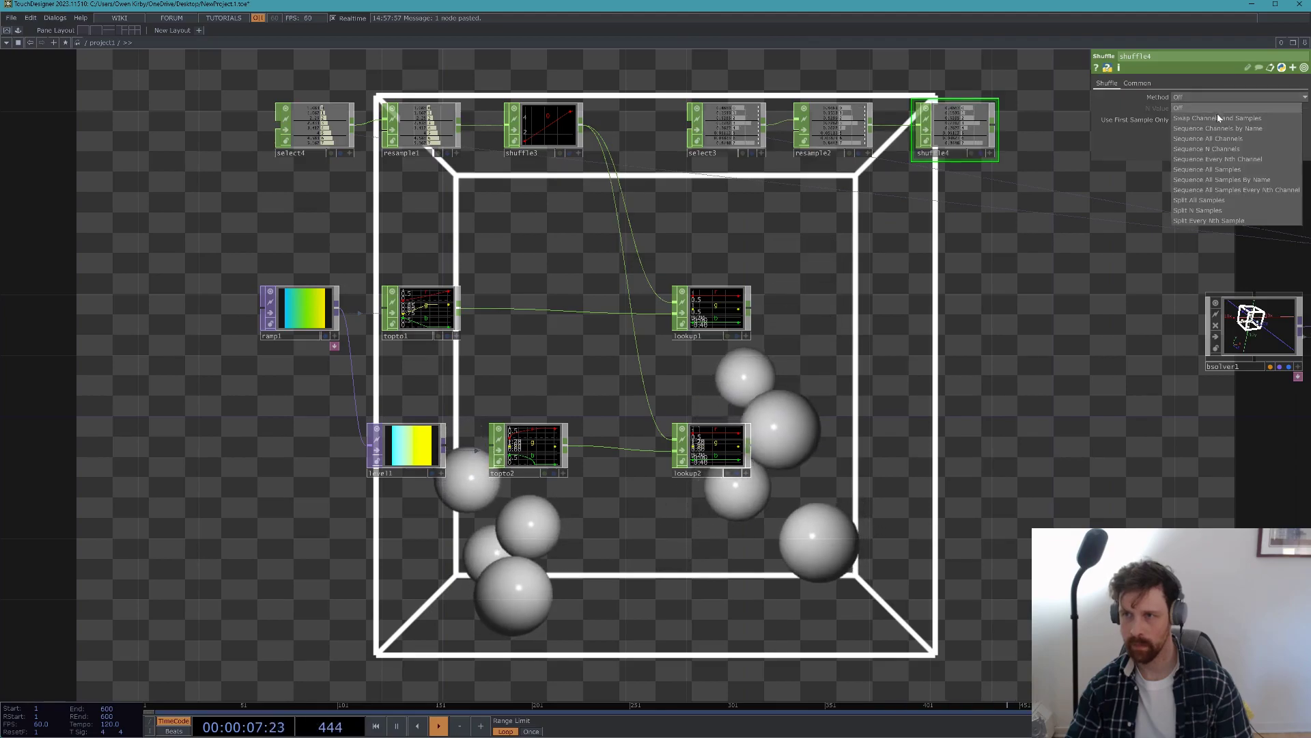
pyautogui.click(1231, 142)
pyautogui.scroll(-3, 635, 389)
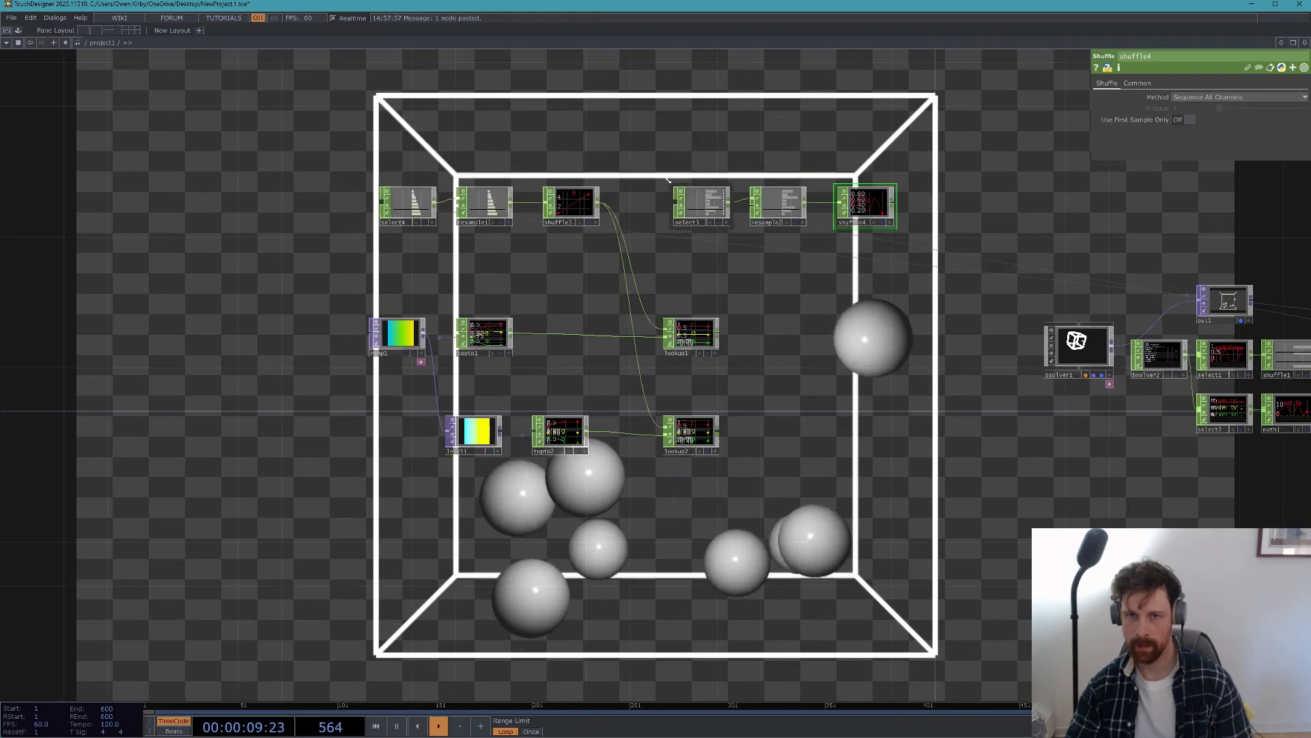
# - Move select3, resample2 and shuffle4 together to a row directly above the select4 chain
pyautogui.moveTo(862, 243); pyautogui.dragTo(863, 239, button='right')
pyautogui.moveTo(861, 208); pyautogui.dragTo(567, 142)
pyautogui.moveTo(812, 244); pyautogui.dragTo(813, 244)
pyautogui.moveTo(803, 372); pyautogui.dragTo(698, 342)
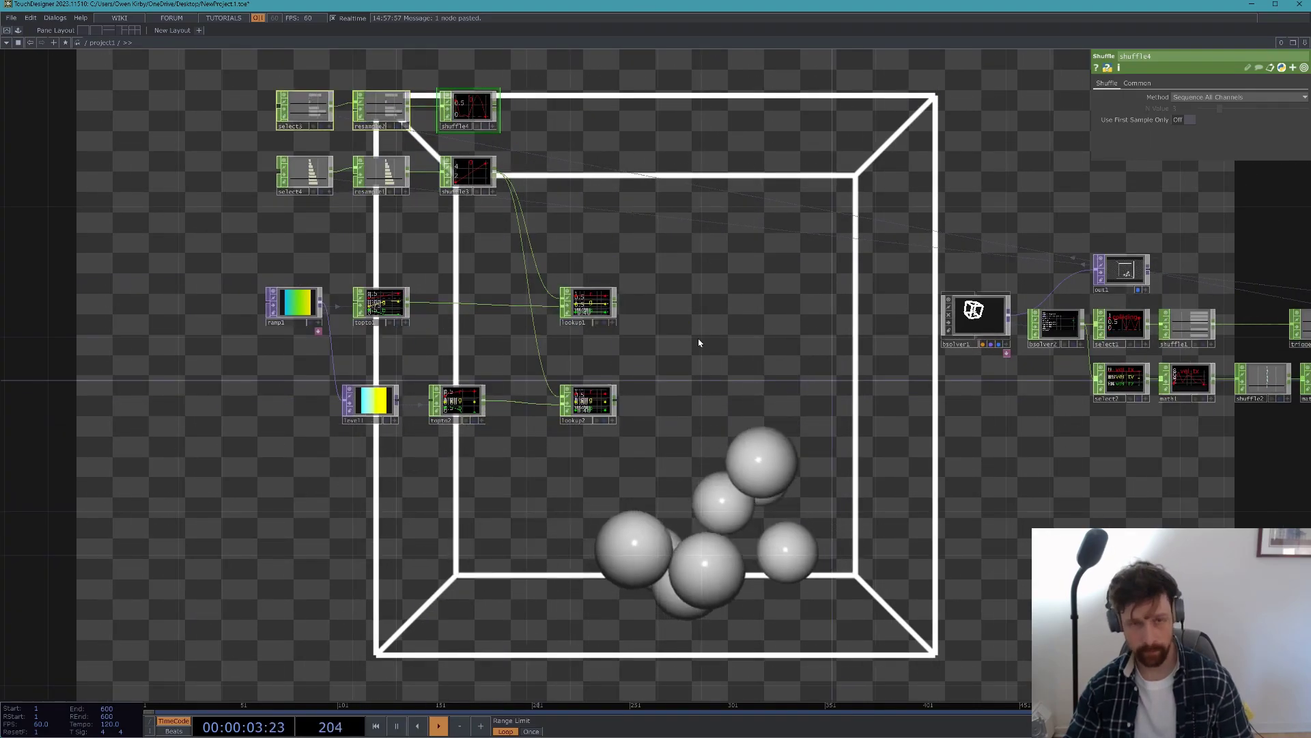
# - Add a Math CHOP after shuffle4 and set its To Range to 1 and 0
pyautogui.press('Tab')
pyautogui.write('m')
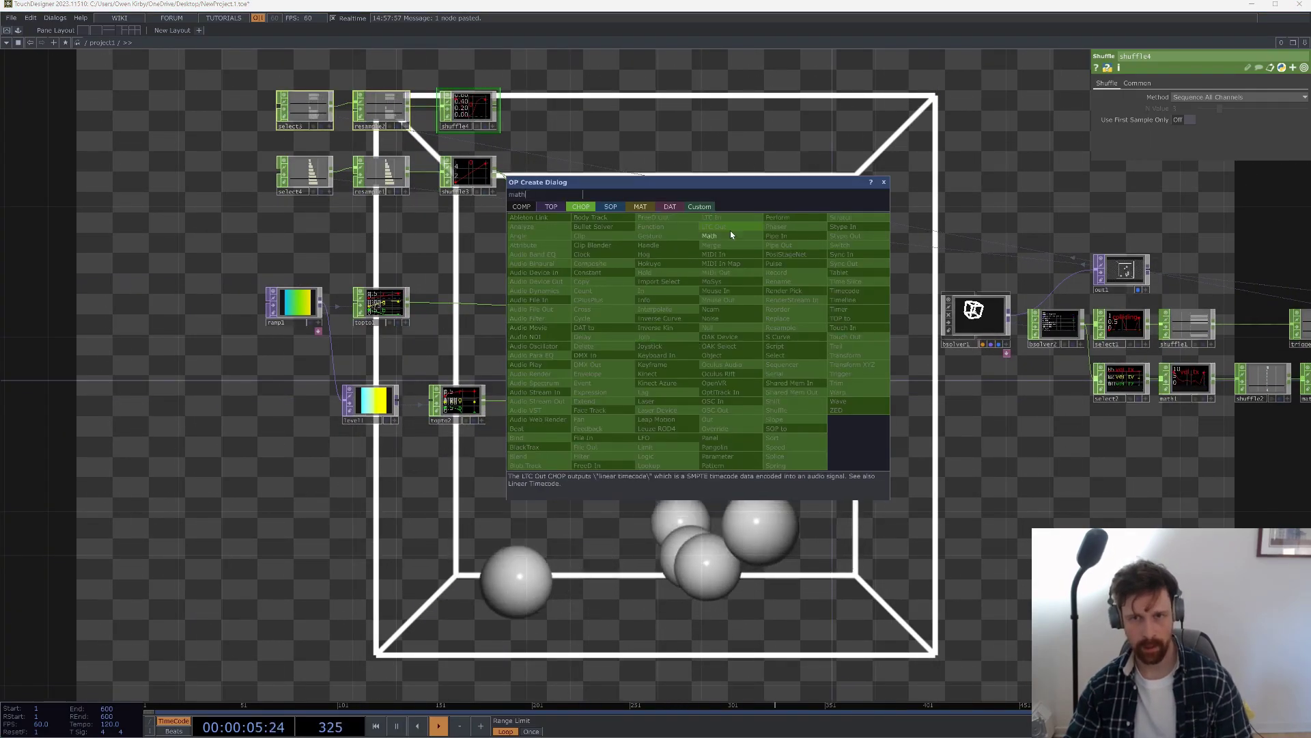
pyautogui.click(731, 234)
pyautogui.click(620, 108)
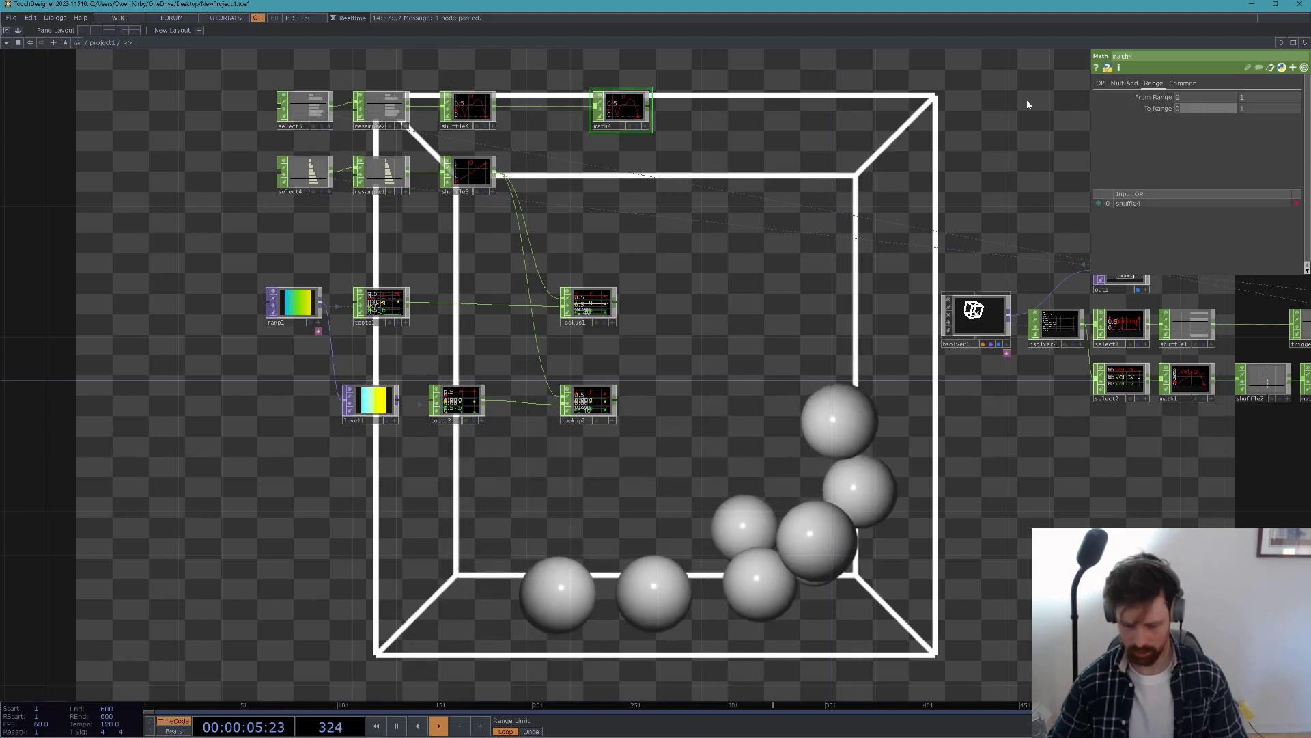
pyautogui.write('0')
pyautogui.press('Return')
# - Add a Math CHOP after lookup1, set Combine CHOPs to Multiply and connect math4 as its second input
pyautogui.moveTo(681, 276); pyautogui.dragTo(592, 285)
pyautogui.rightClick(526, 312)
pyautogui.write('math')
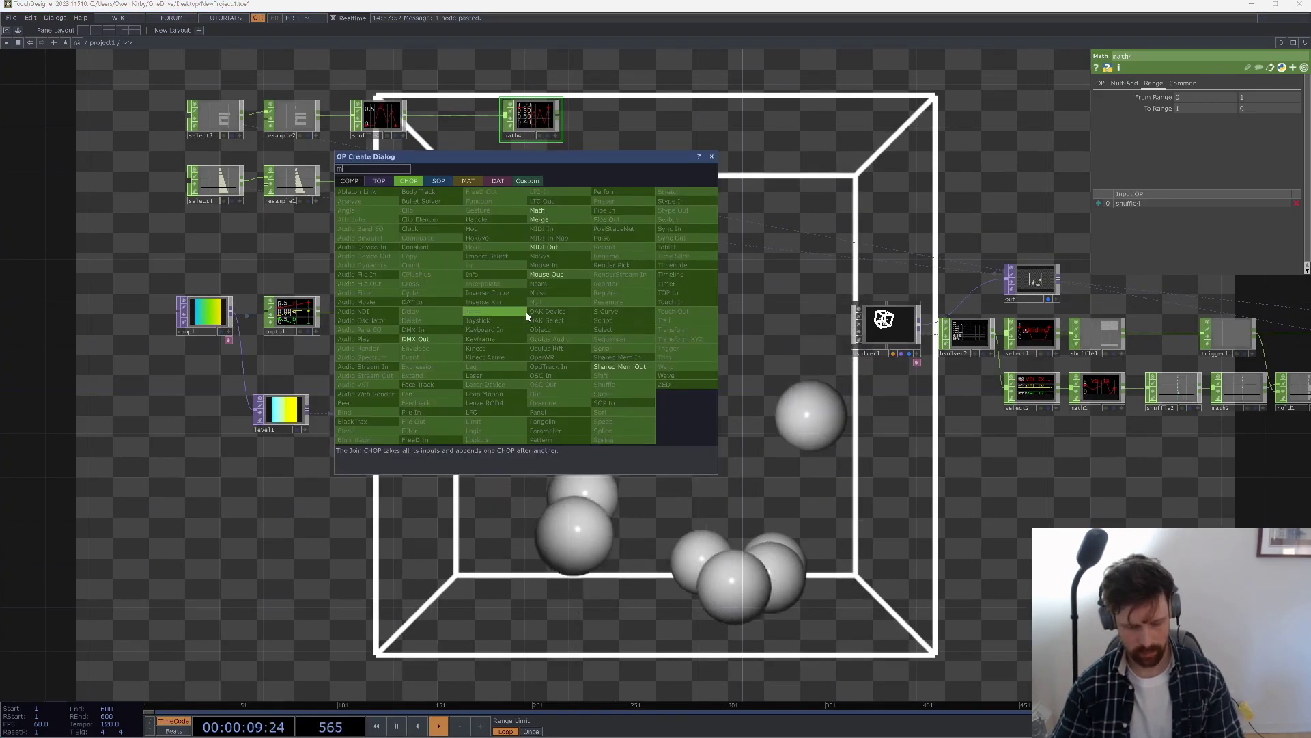
pyautogui.click(566, 216)
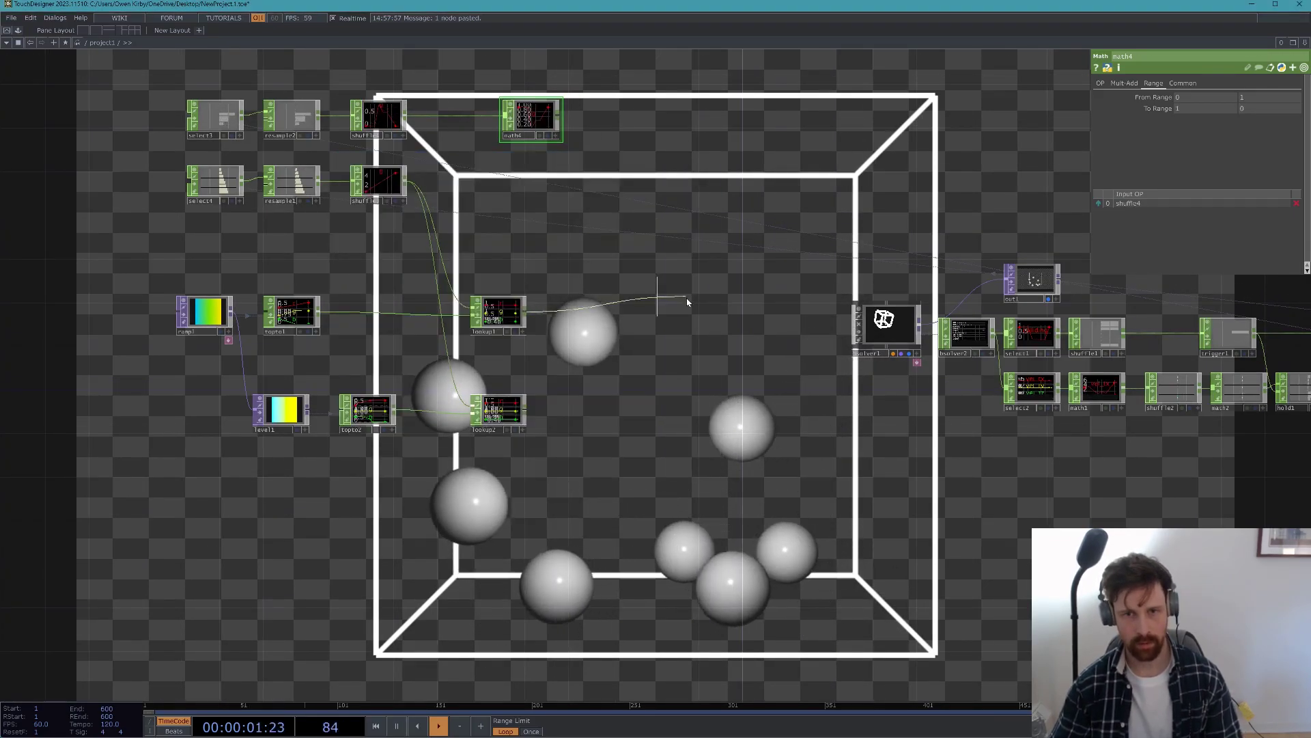
pyautogui.click(693, 311)
pyautogui.click(1192, 131)
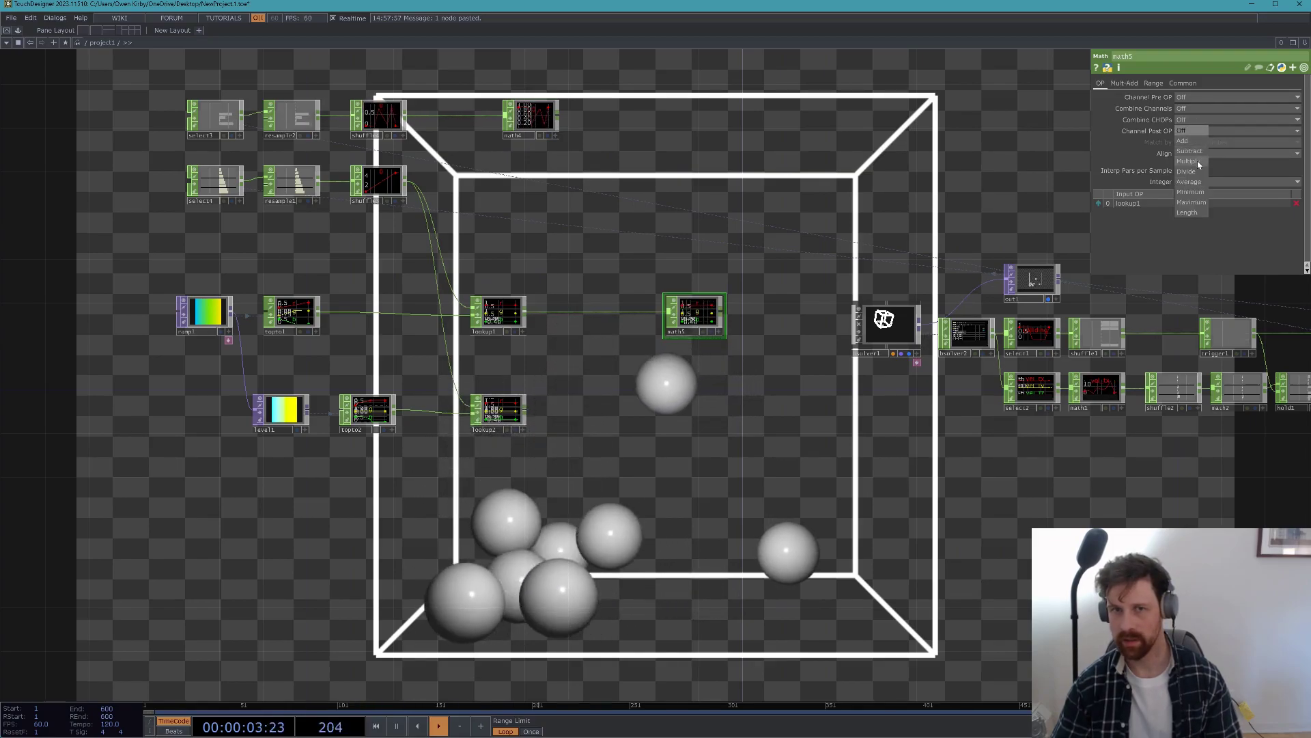
pyautogui.click(1196, 161)
pyautogui.moveTo(562, 119); pyautogui.dragTo(690, 315)
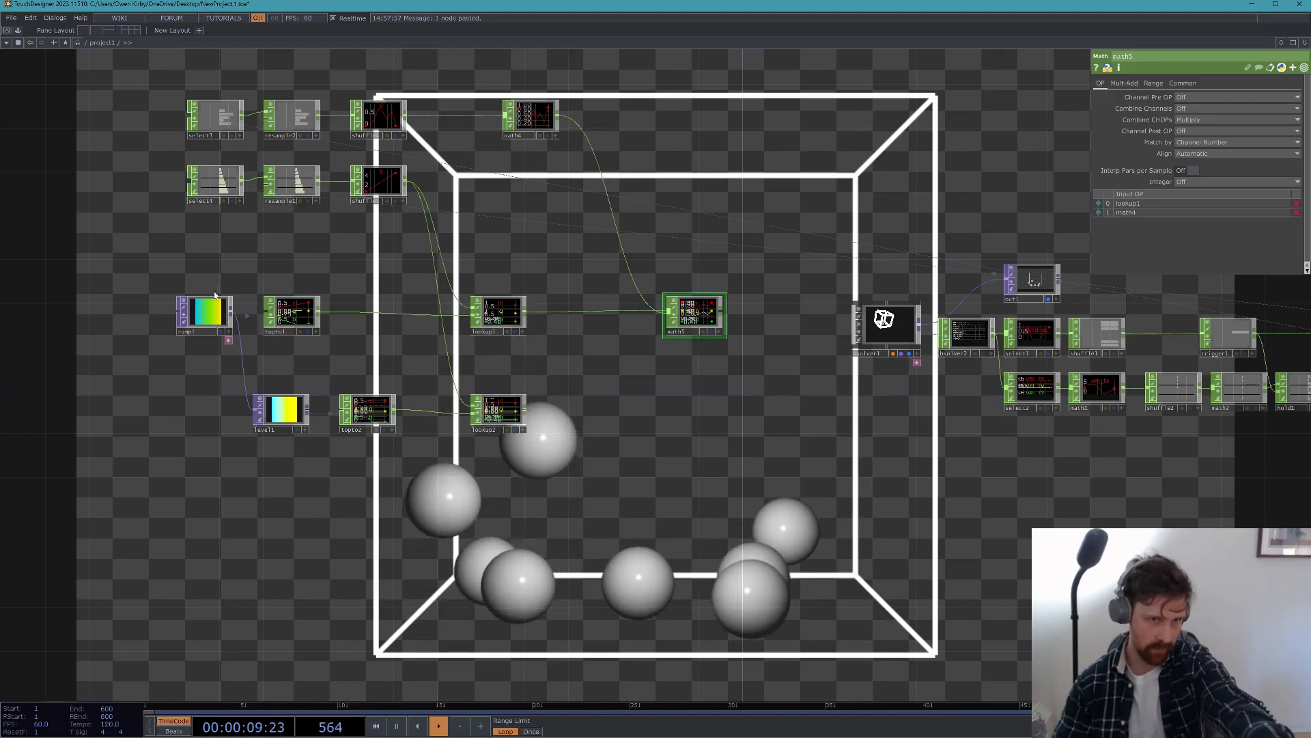
# - Set the contrast of level1 to 1.01
pyautogui.scroll(3, 235, 326)
pyautogui.scroll(-1, 453, 301)
pyautogui.scroll(-3, 453, 302)
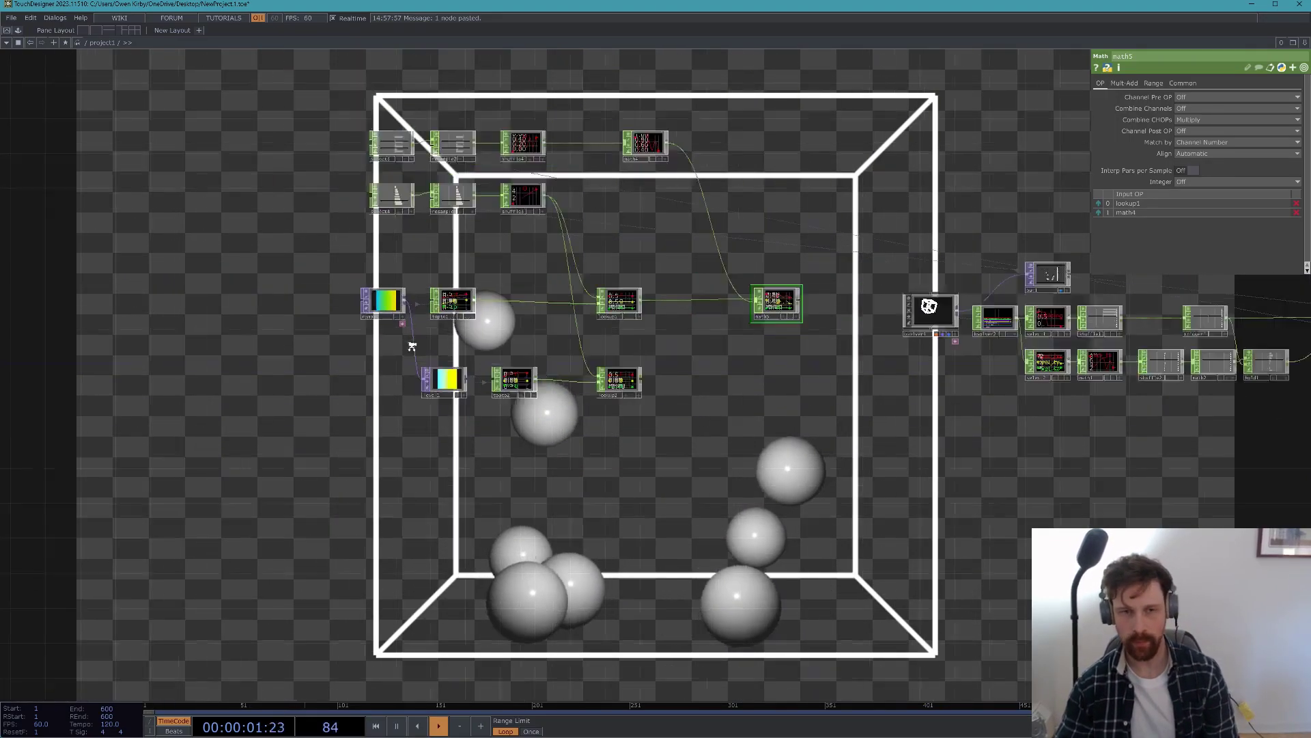
pyautogui.scroll(4, 498, 427)
pyautogui.click(533, 450)
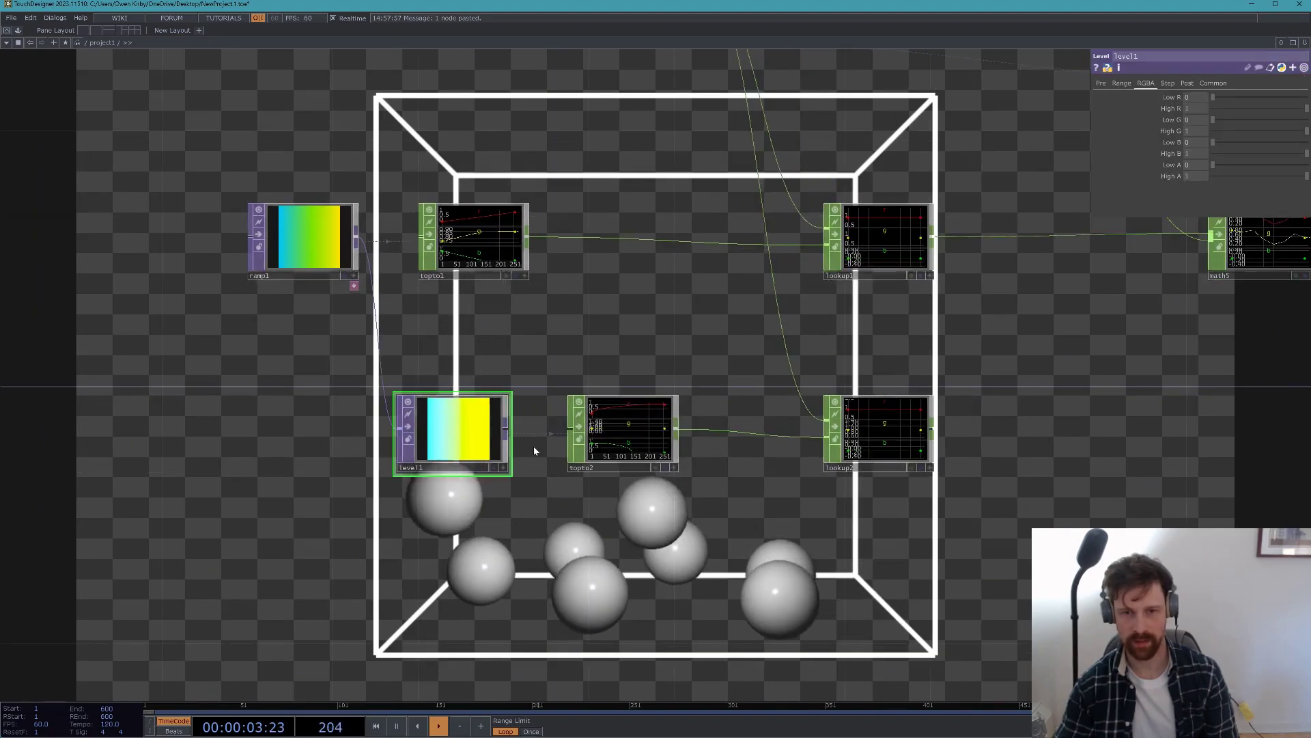
pyautogui.click(1103, 83)
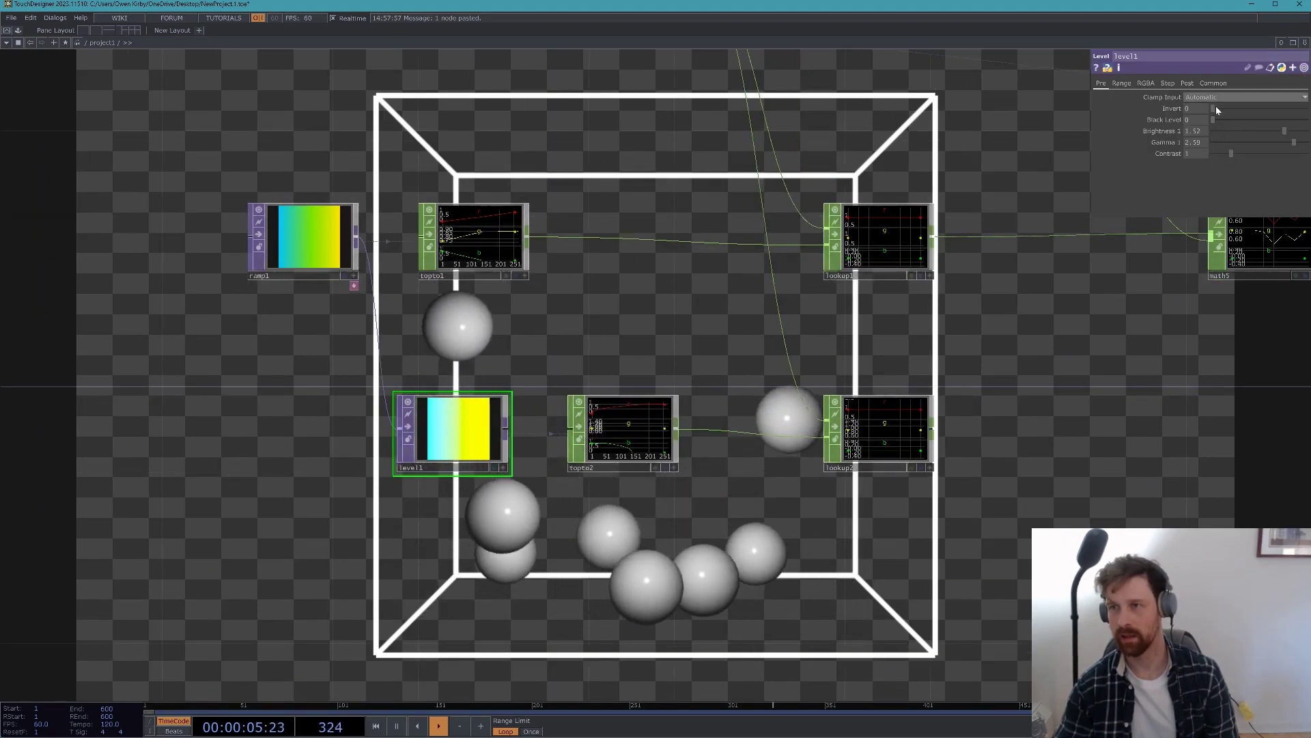
pyautogui.moveTo(1228, 155); pyautogui.dragTo(1233, 155)
# - Darken all three colour keys of ramp1, setting the yellow end key's value to 0.59
pyautogui.moveTo(919, 100); pyautogui.dragTo(622, 331)
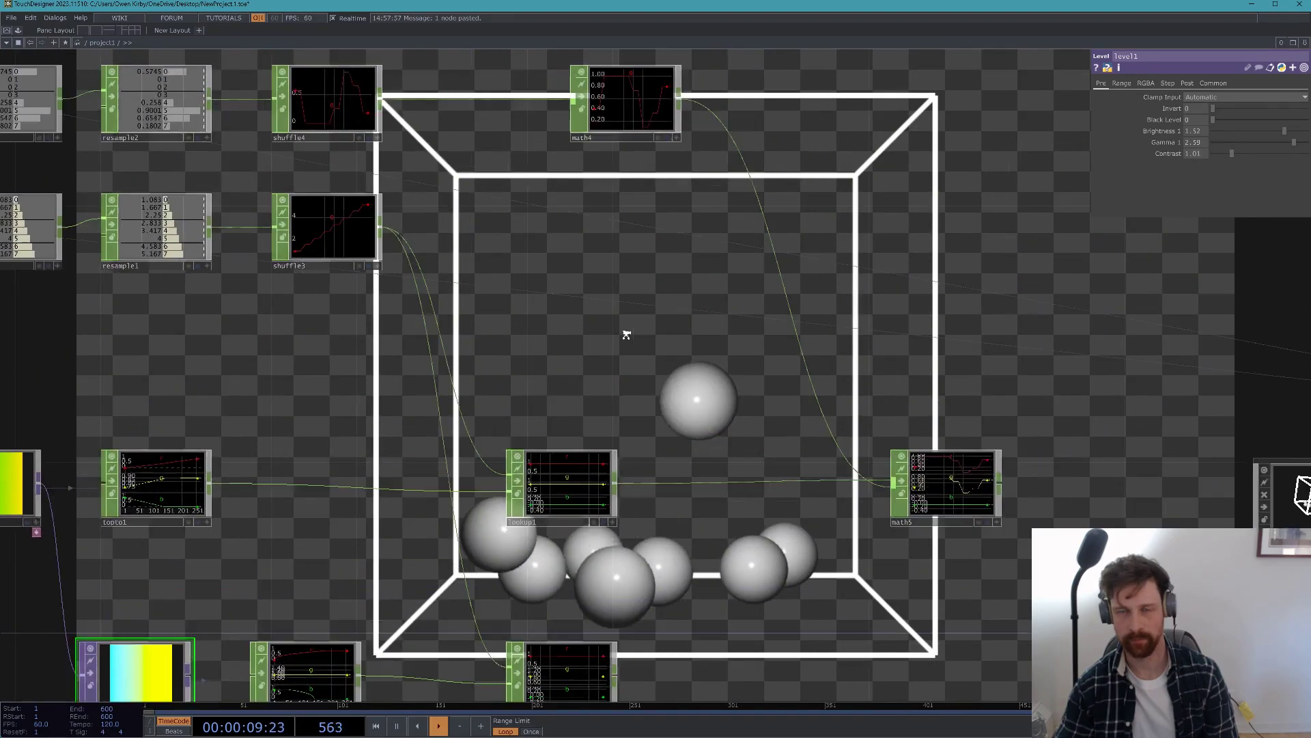
pyautogui.scroll(-3, 624, 335)
pyautogui.click(300, 409)
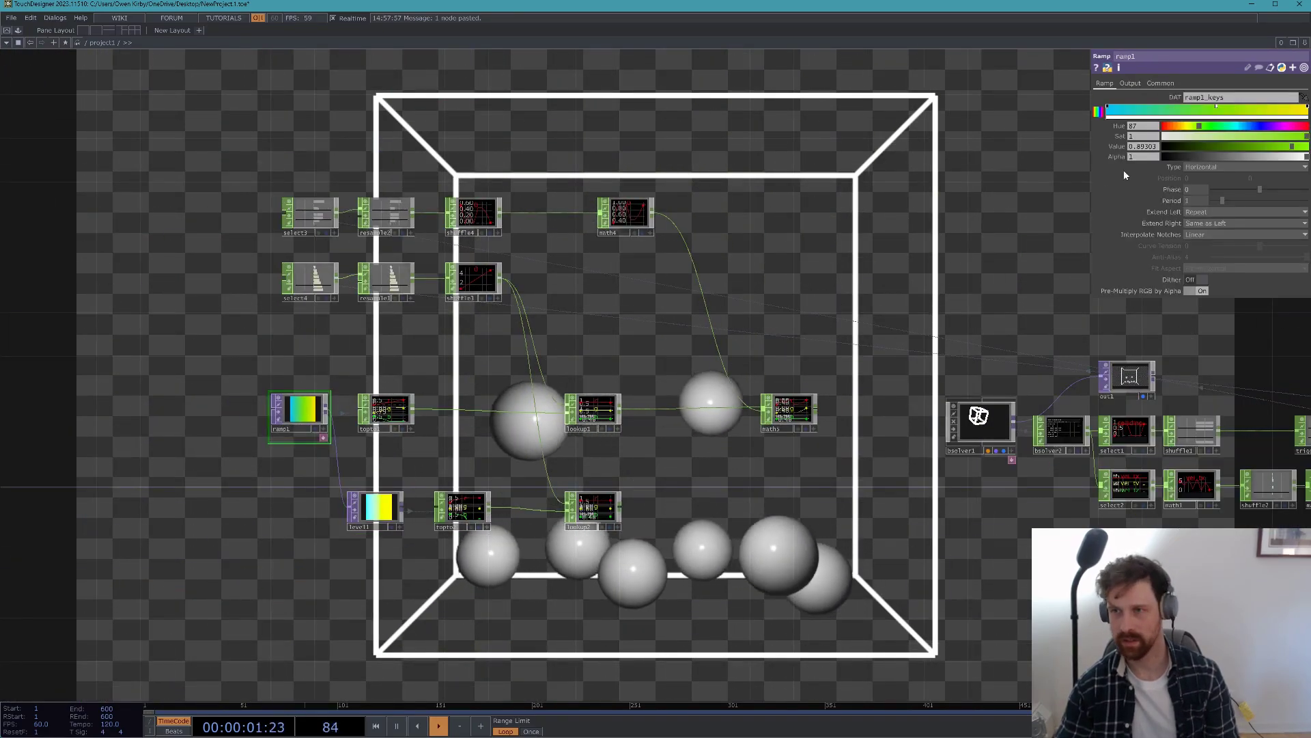
pyautogui.click(1101, 107)
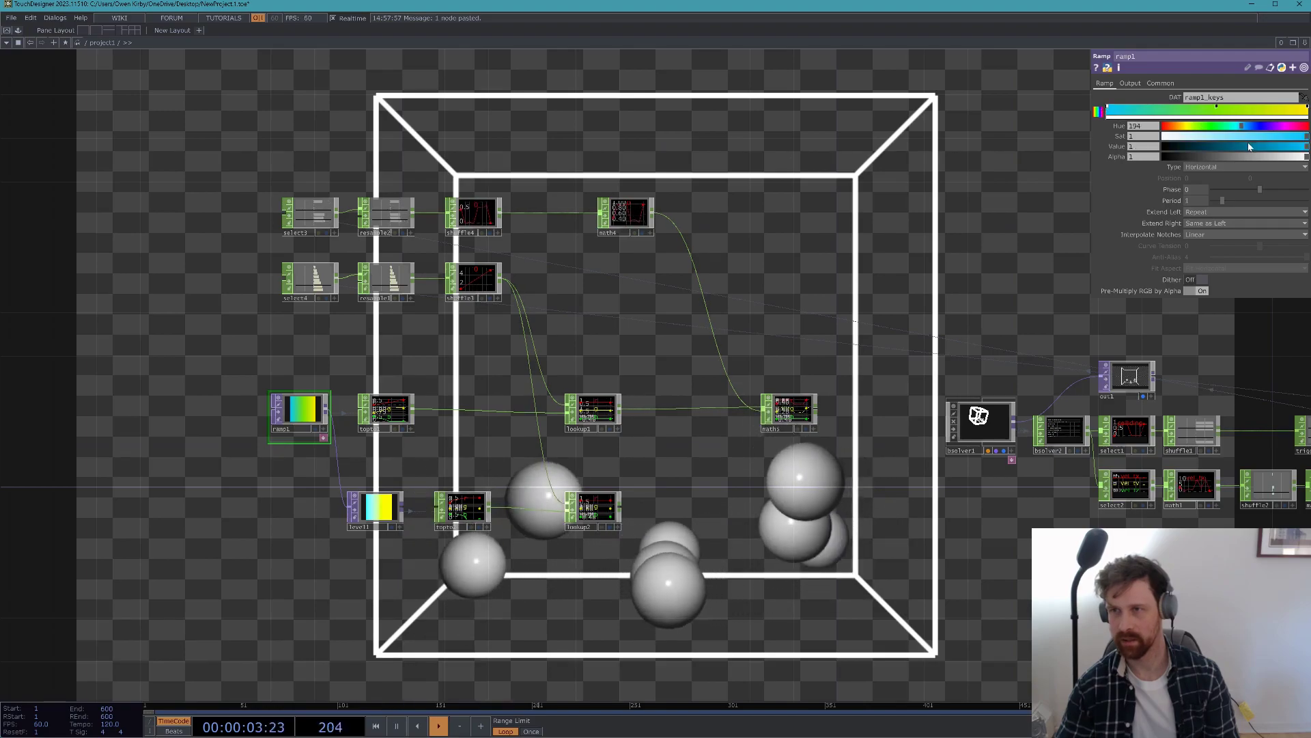
pyautogui.moveTo(1256, 145)
pyautogui.mouseDown()
pyautogui.moveTo(1227, 146)
pyautogui.moveTo(1269, 147)
pyautogui.moveTo(1249, 145)
pyautogui.mouseUp()
pyautogui.click(1216, 107)
pyautogui.click(1306, 107)
# - Duplicate math5 directly below itself and connect lookup2 and shuffle4 as the copy's inputs
pyautogui.moveTo(740, 468); pyautogui.dragTo(632, 468)
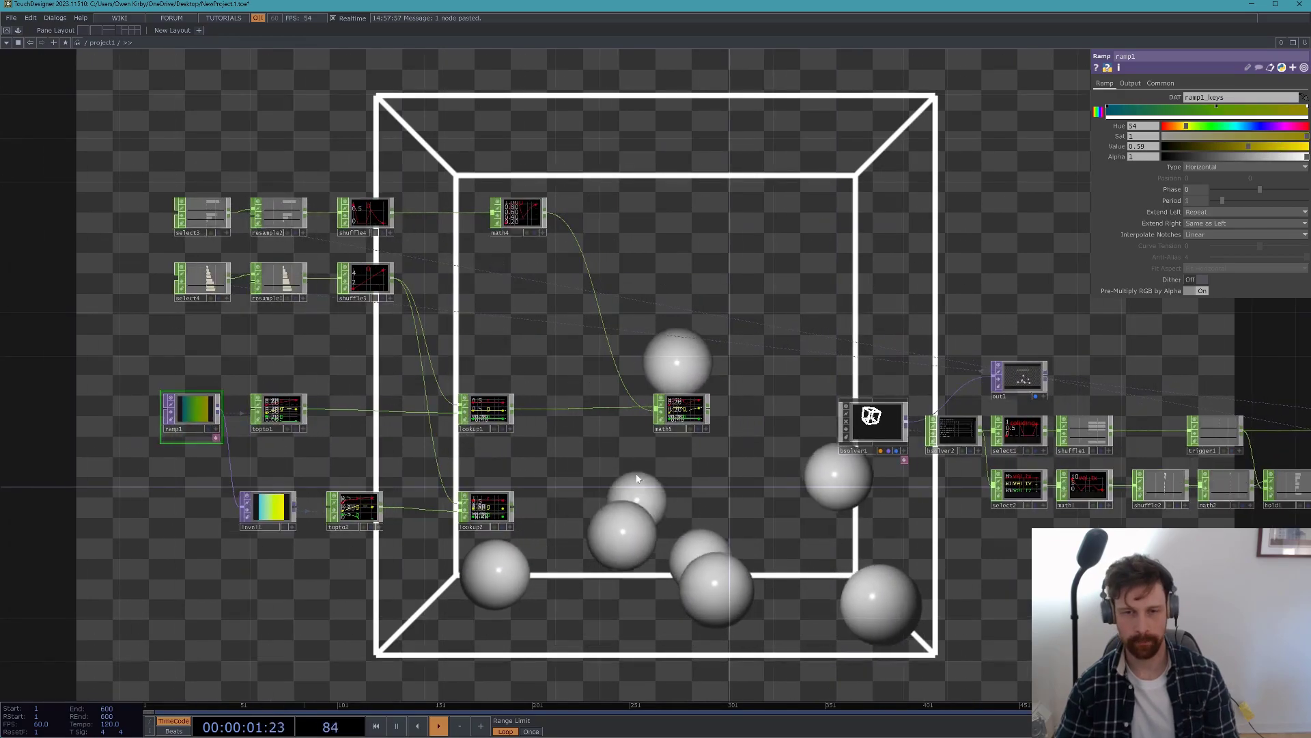
pyautogui.click(680, 409)
pyautogui.hotkey('ctrl', 'c')
pyautogui.hotkey('ctrl', 'v')
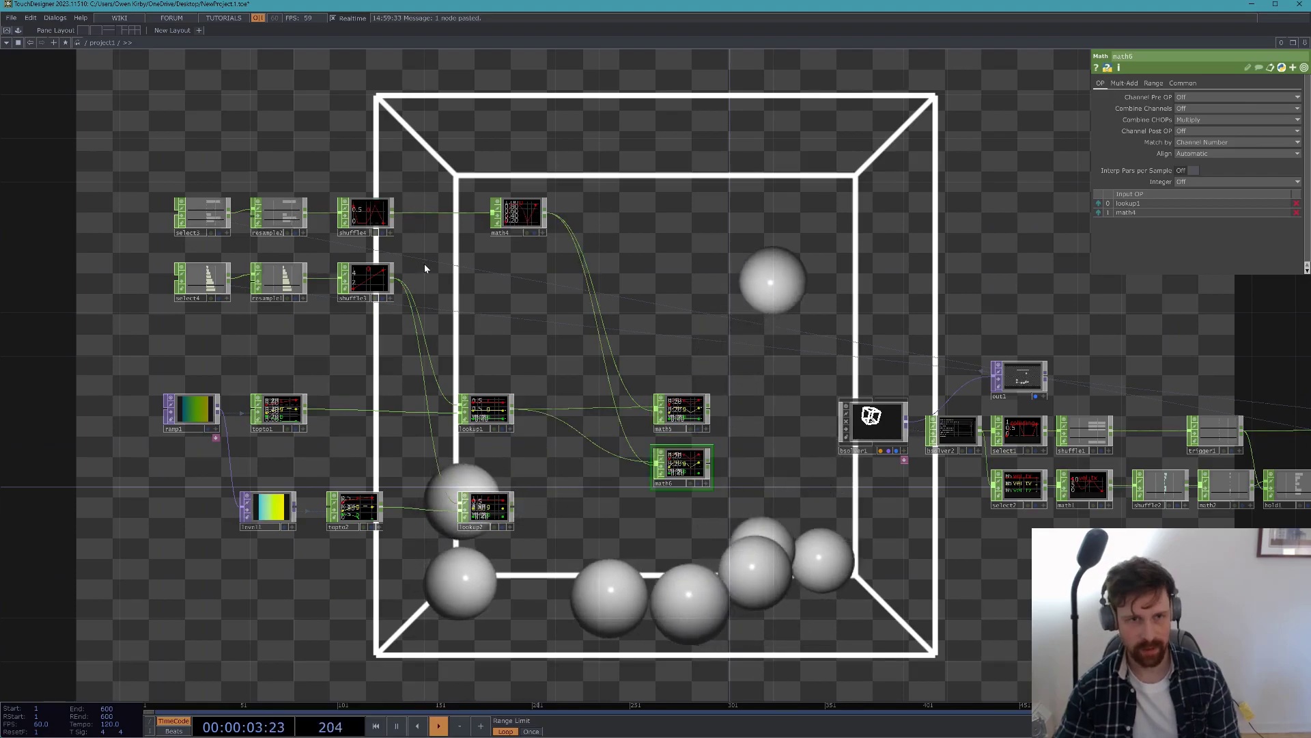
pyautogui.moveTo(398, 214); pyautogui.dragTo(404, 206)
pyautogui.moveTo(458, 259); pyautogui.dragTo(660, 456)
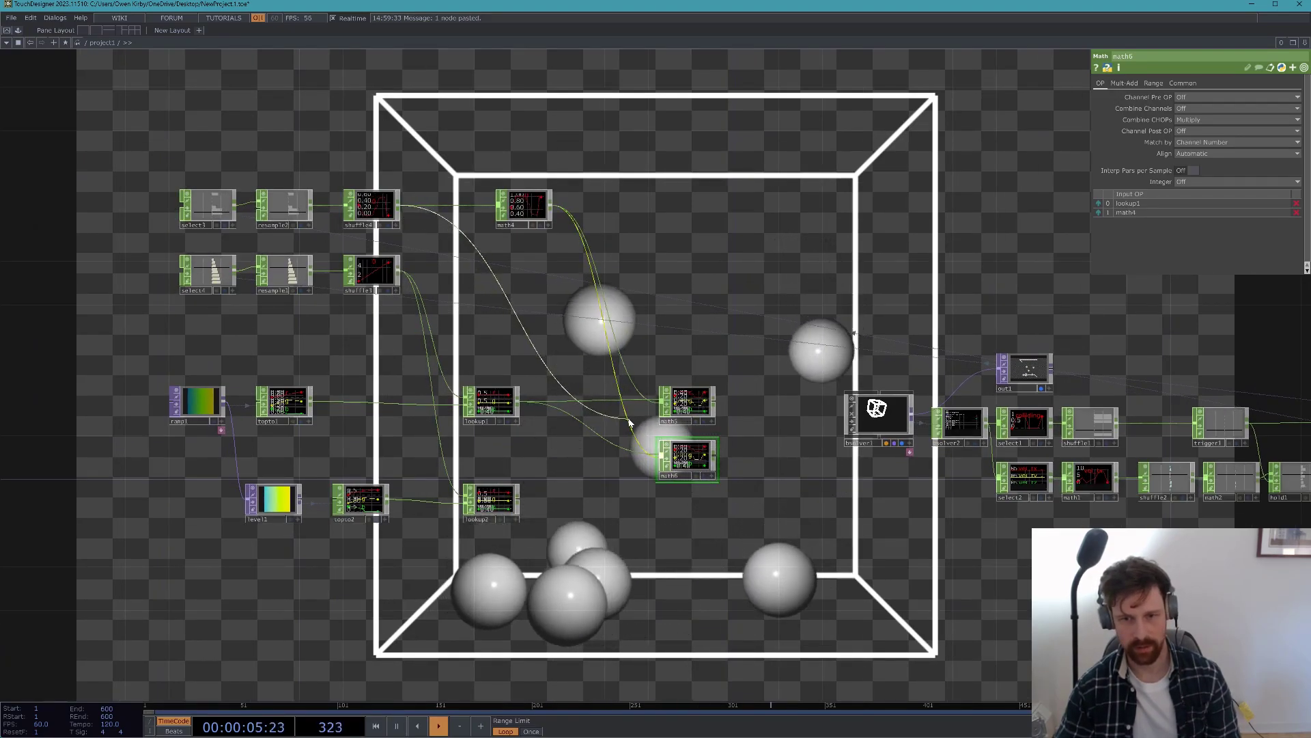
pyautogui.moveTo(516, 506); pyautogui.dragTo(661, 454)
# - Add a Math CHOP fed by math5 and math6 and set its Combine CHOPs to Add
pyautogui.scroll(-5, 601, 288)
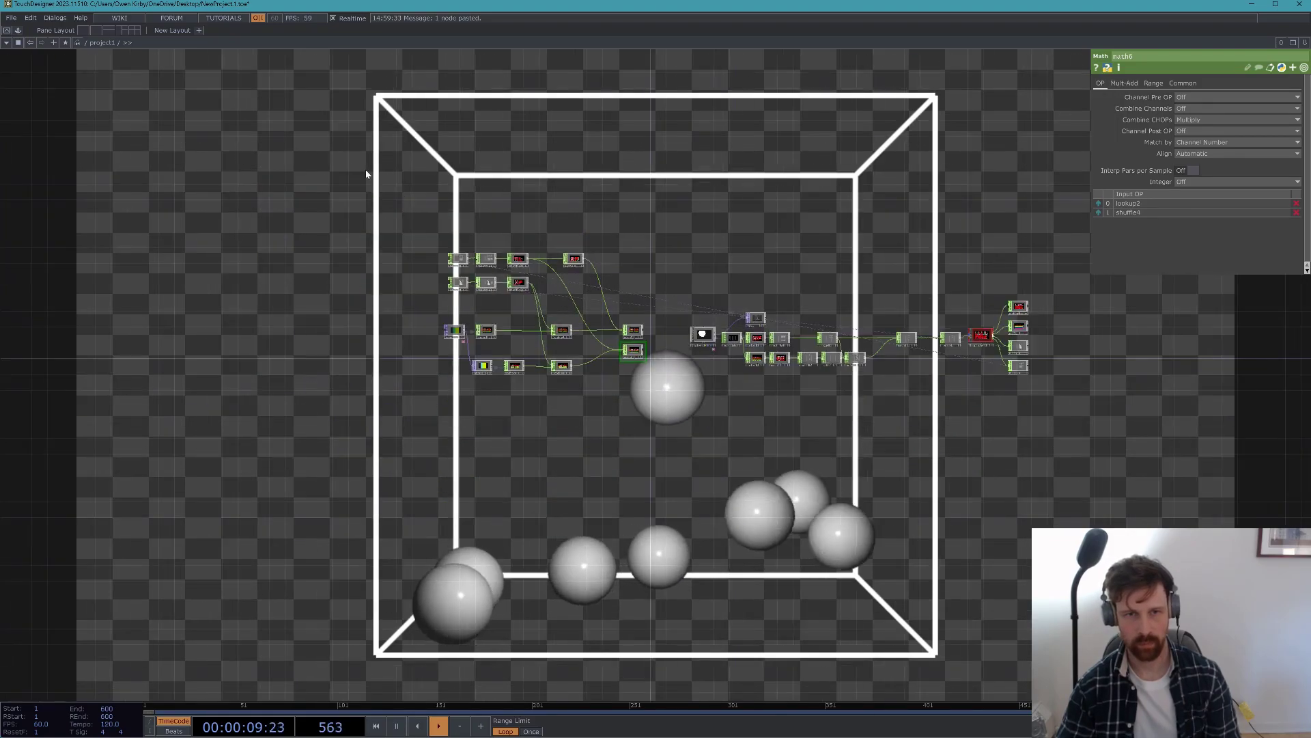
pyautogui.scroll(8, 700, 333)
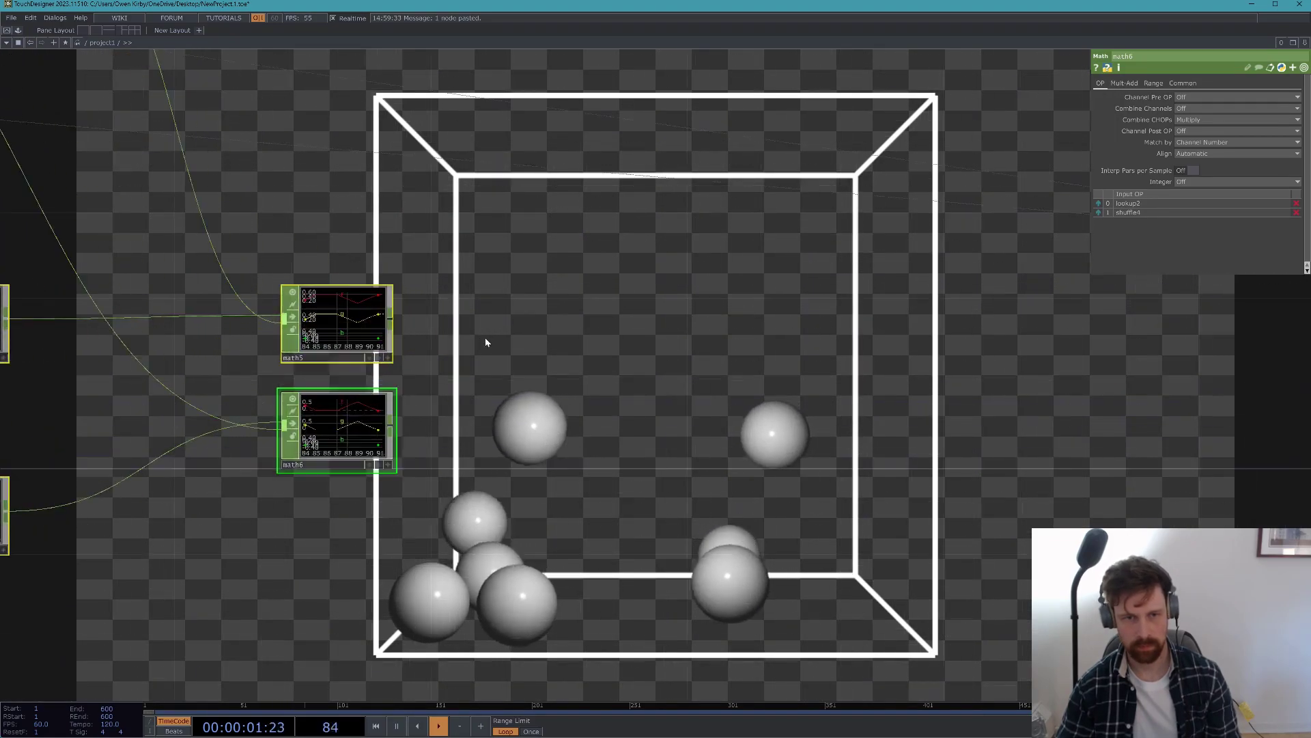
pyautogui.press('Tab')
pyautogui.write('math')
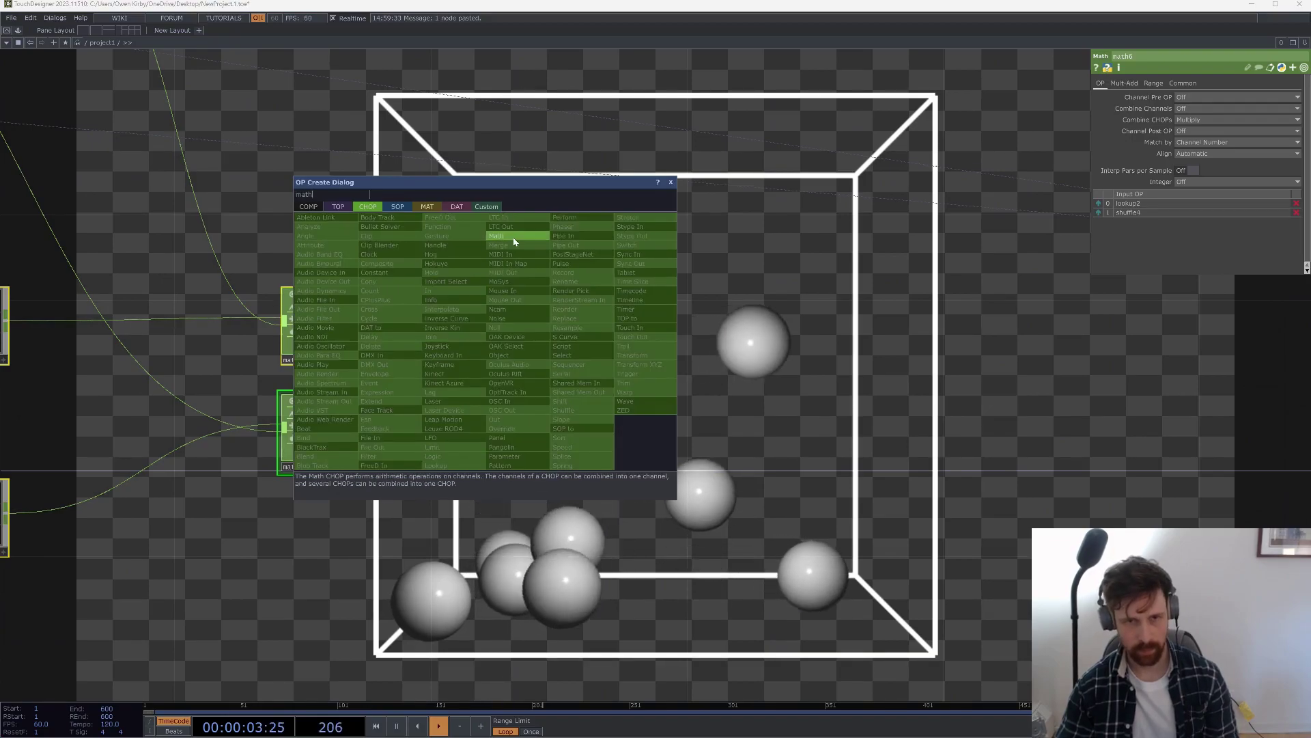
pyautogui.click(515, 244)
pyautogui.click(487, 347)
pyautogui.moveTo(412, 261); pyautogui.dragTo(358, 423, button='right')
pyautogui.moveTo(389, 320); pyautogui.dragTo(482, 343)
pyautogui.click(482, 343)
pyautogui.click(1203, 133)
pyautogui.click(1204, 141)
pyautogui.moveTo(811, 278); pyautogui.dragTo(743, 288)
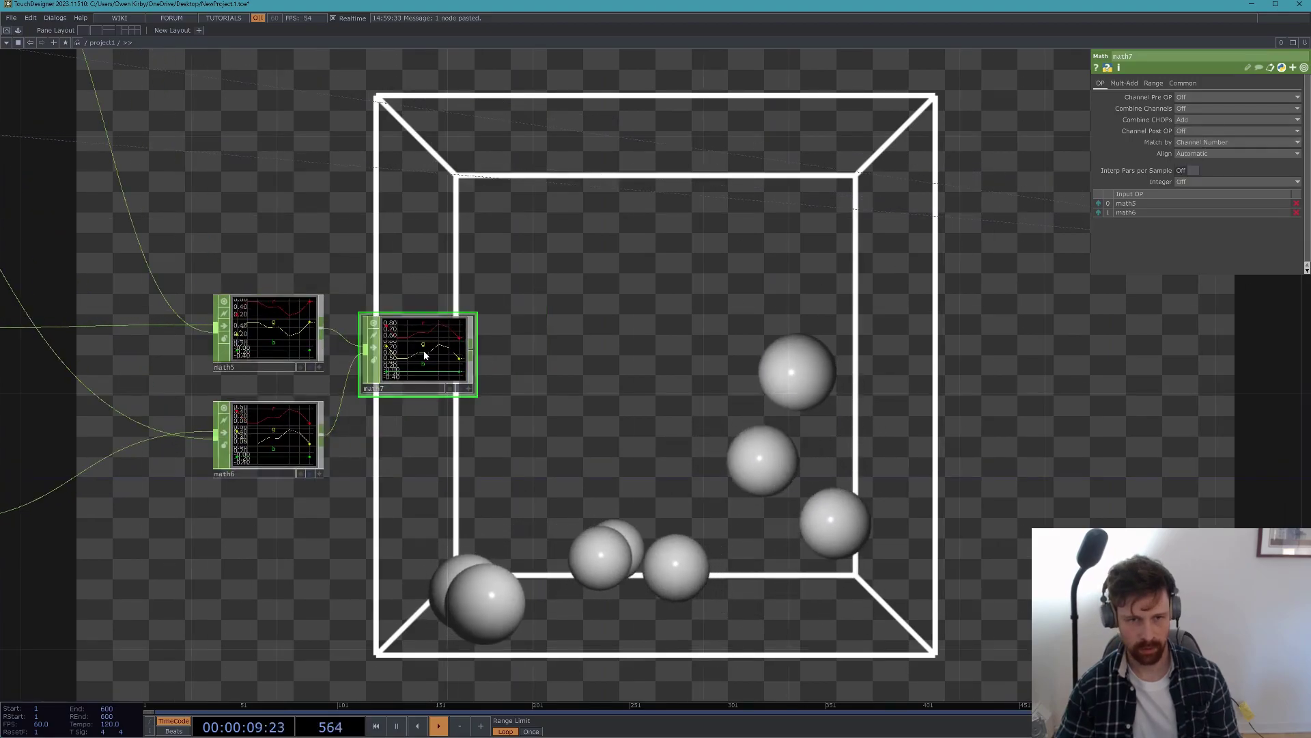
pyautogui.middleClick(424, 354)
# - Add a Null CHOP after math7 and name it instanceRGB
pyautogui.scroll(-3, 424, 355)
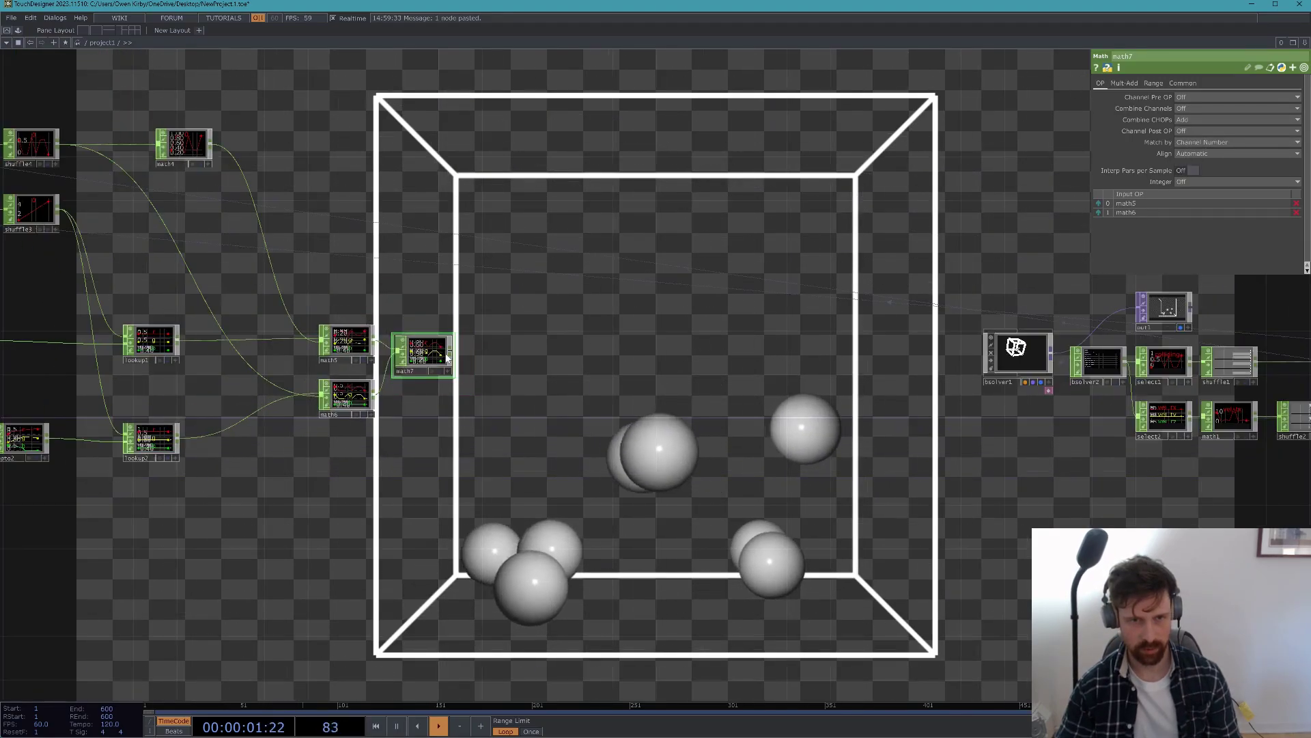
pyautogui.rightClick(449, 354)
pyautogui.press('Escape')
pyautogui.rightClick(450, 354)
pyautogui.write('nu')
pyautogui.click(464, 344)
pyautogui.click(504, 345)
pyautogui.scroll(3, 495, 352)
pyautogui.scroll(2, 493, 361)
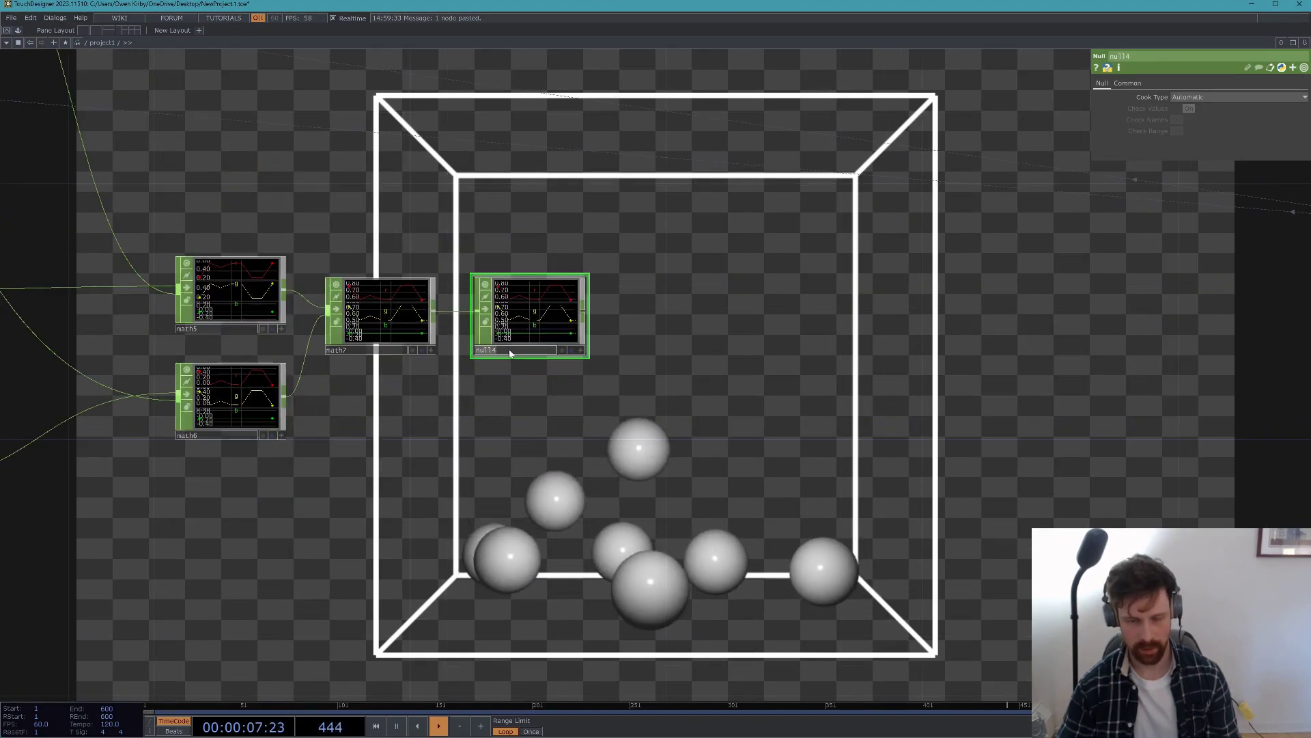
pyautogui.doubleClick(509, 350)
pyautogui.write('instanceRGB')
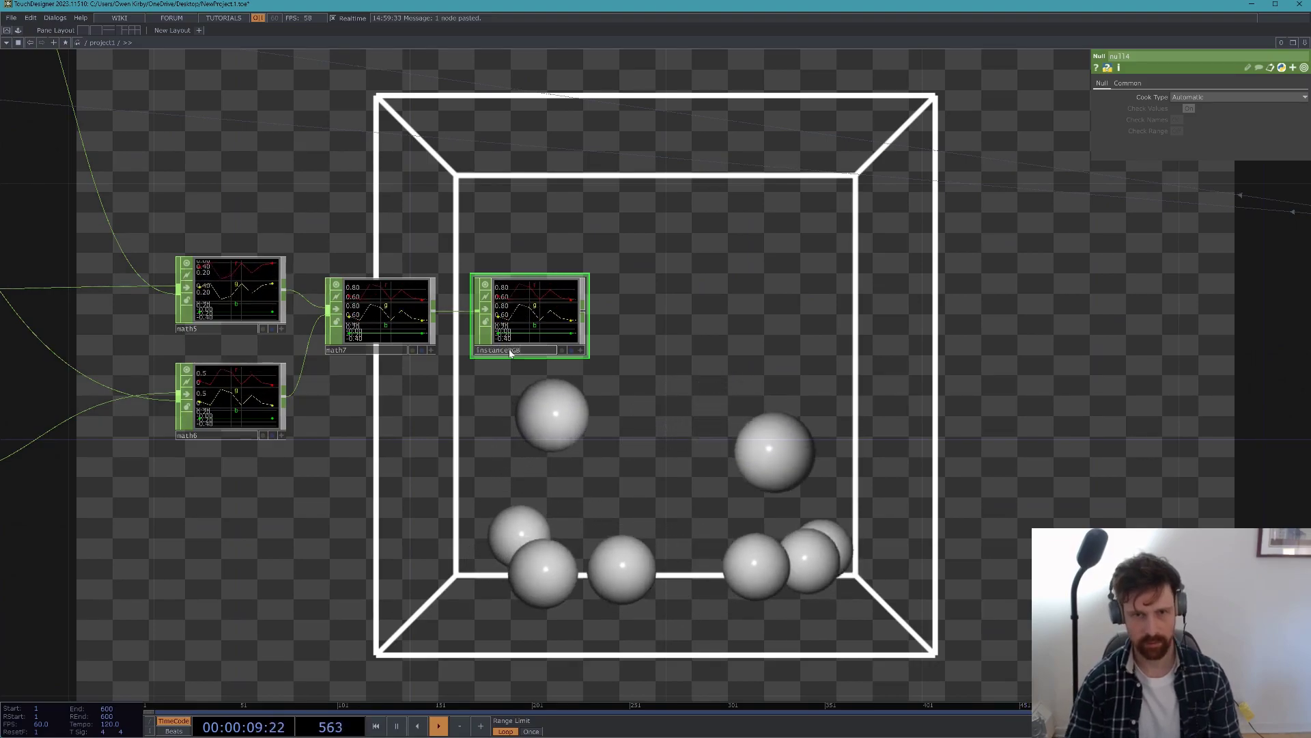
pyautogui.click(731, 266)
# - Split the workspace into two side-by-side panes and open the bsolver1 network in the second one
pyautogui.scroll(-4, 687, 339)
pyautogui.moveTo(978, 361); pyautogui.dragTo(700, 382)
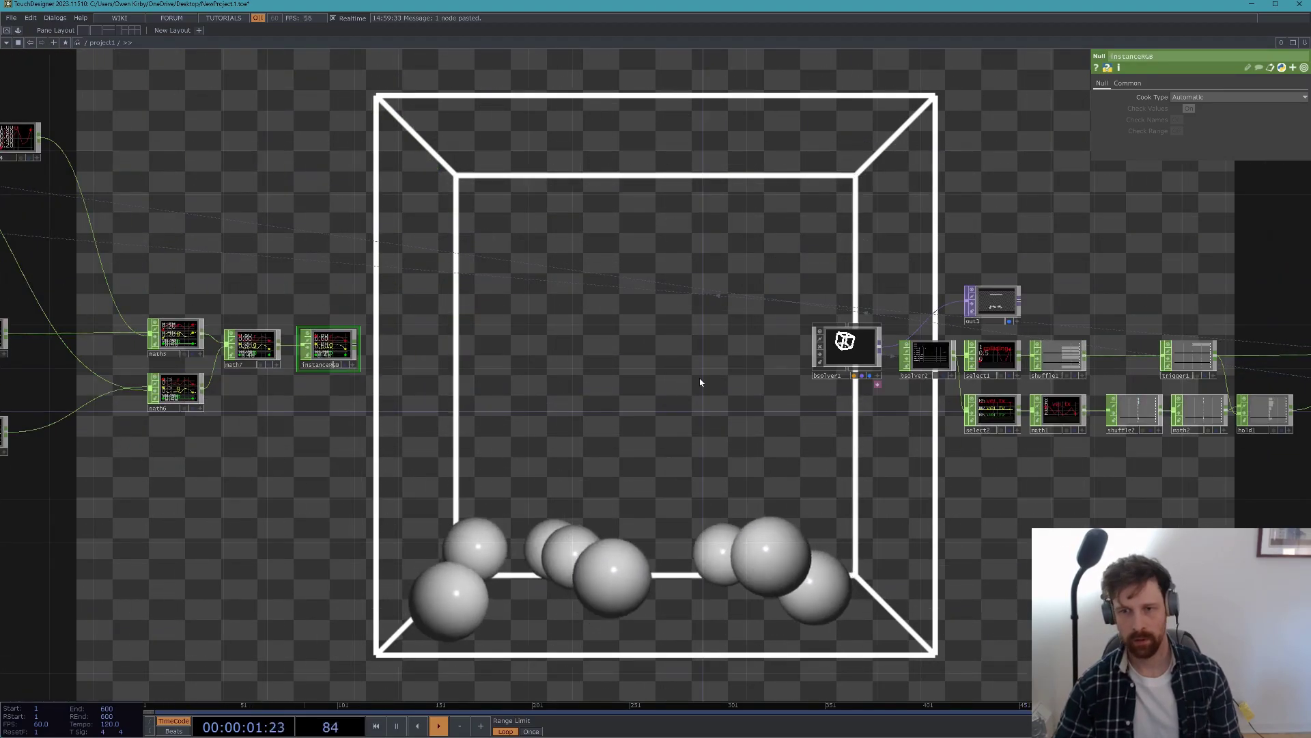
pyautogui.click(93, 30)
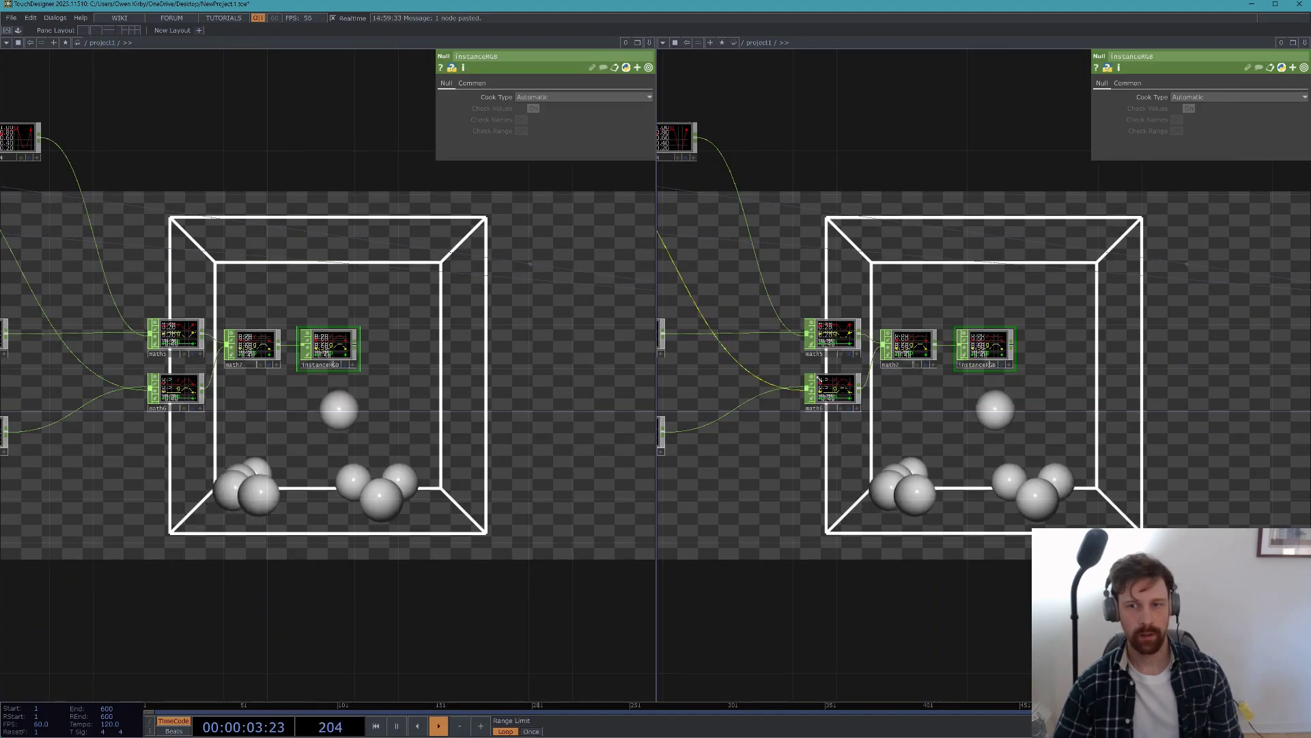
pyautogui.moveTo(903, 188); pyautogui.dragTo(781, 246)
pyautogui.scroll(-4, 768, 256)
pyautogui.scroll(8, 1093, 321)
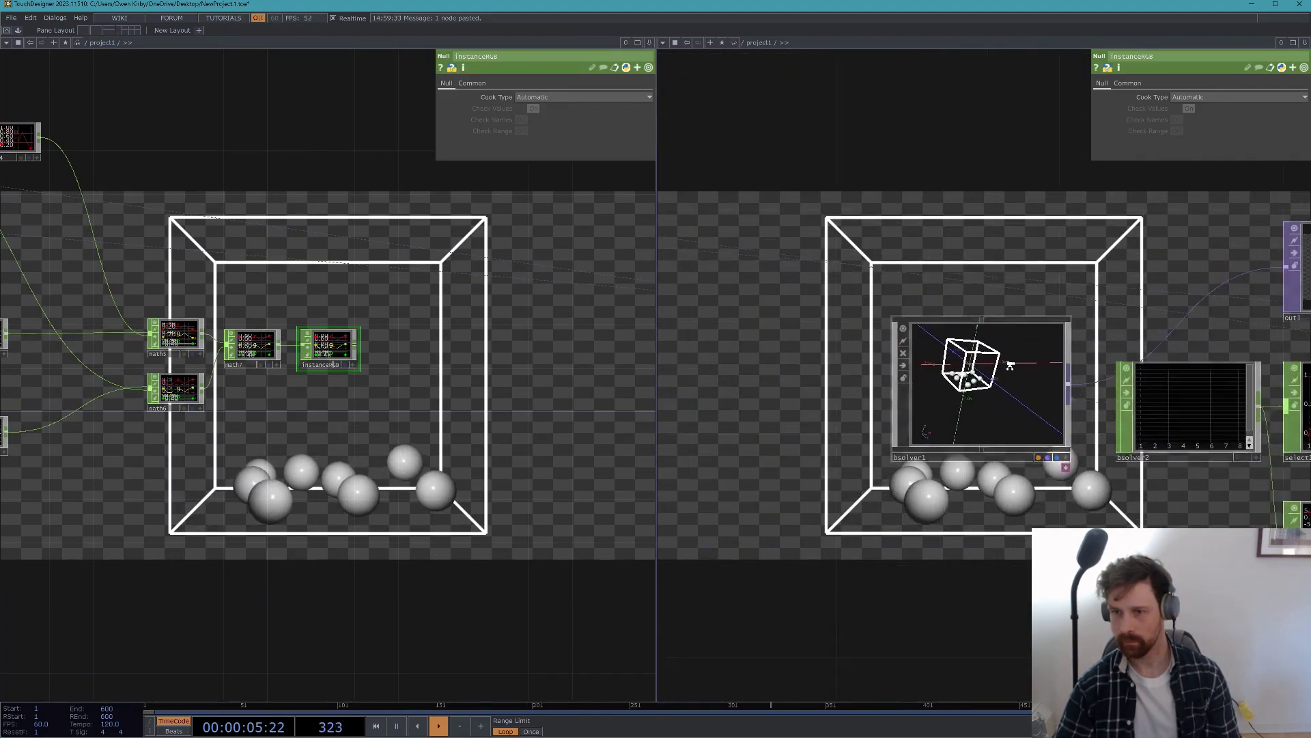
pyautogui.scroll(3, 1016, 370)
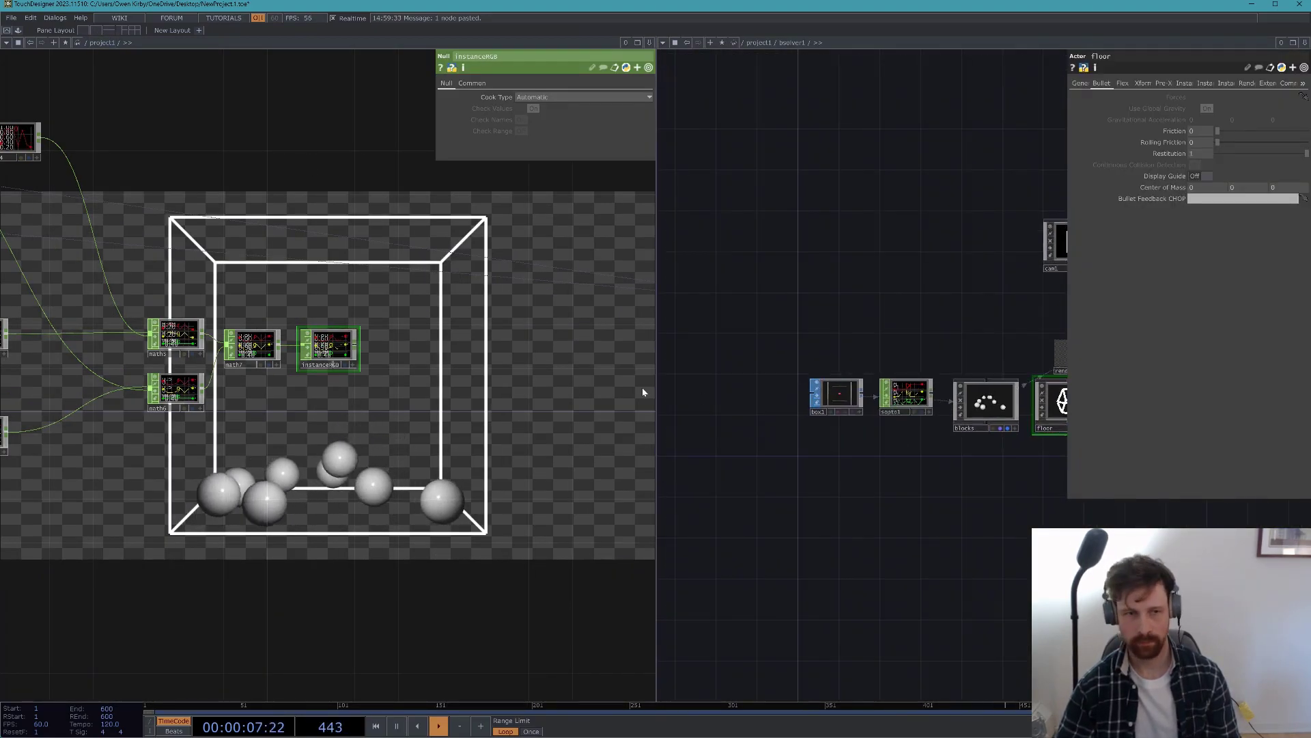
# - Add a Select CHOP below box1 inside bsolver1 and point it to the instanceRGB null
pyautogui.press('Tab')
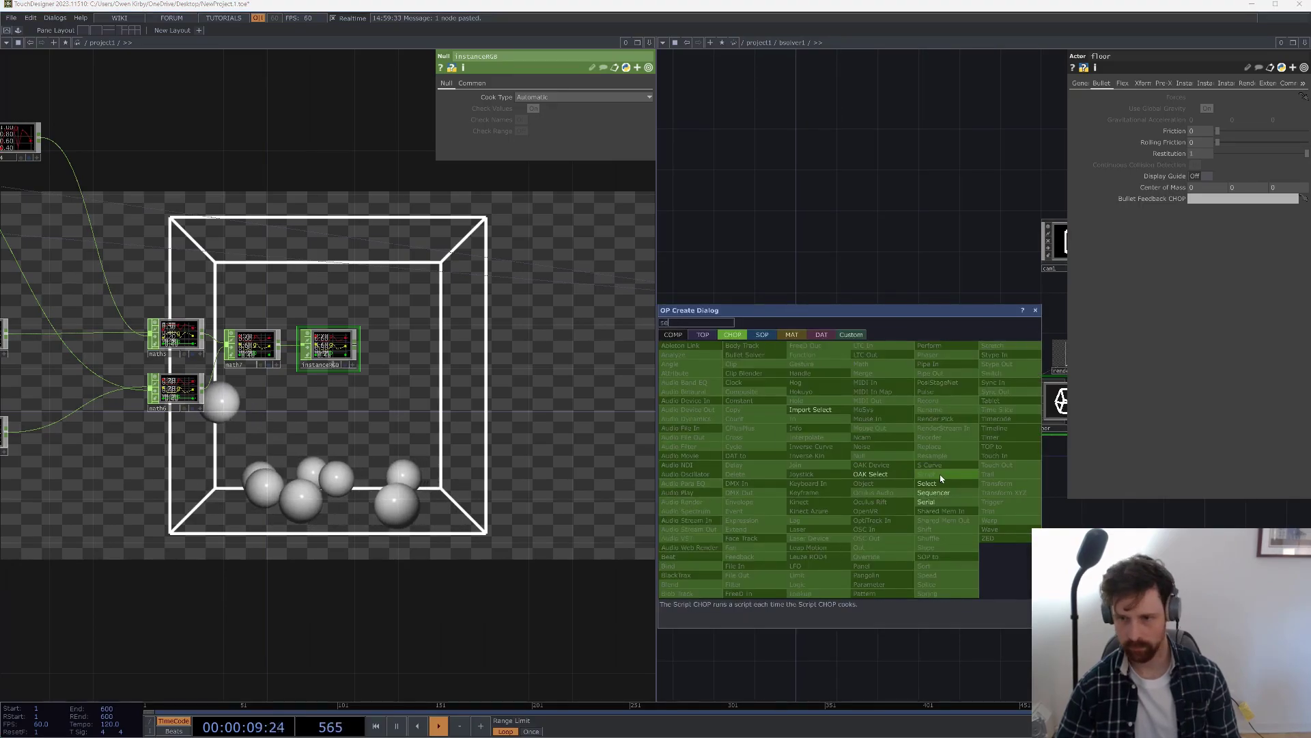
pyautogui.click(940, 472)
pyautogui.click(884, 458)
pyautogui.moveTo(335, 362); pyautogui.dragTo(832, 448)
pyautogui.scroll(5, 894, 464)
pyautogui.click(1056, 352)
# - Add a Null CHOP after select1 in bsolver1 and name it ballRGB
pyautogui.scroll(-3, 884, 438)
pyautogui.rightClick(844, 447)
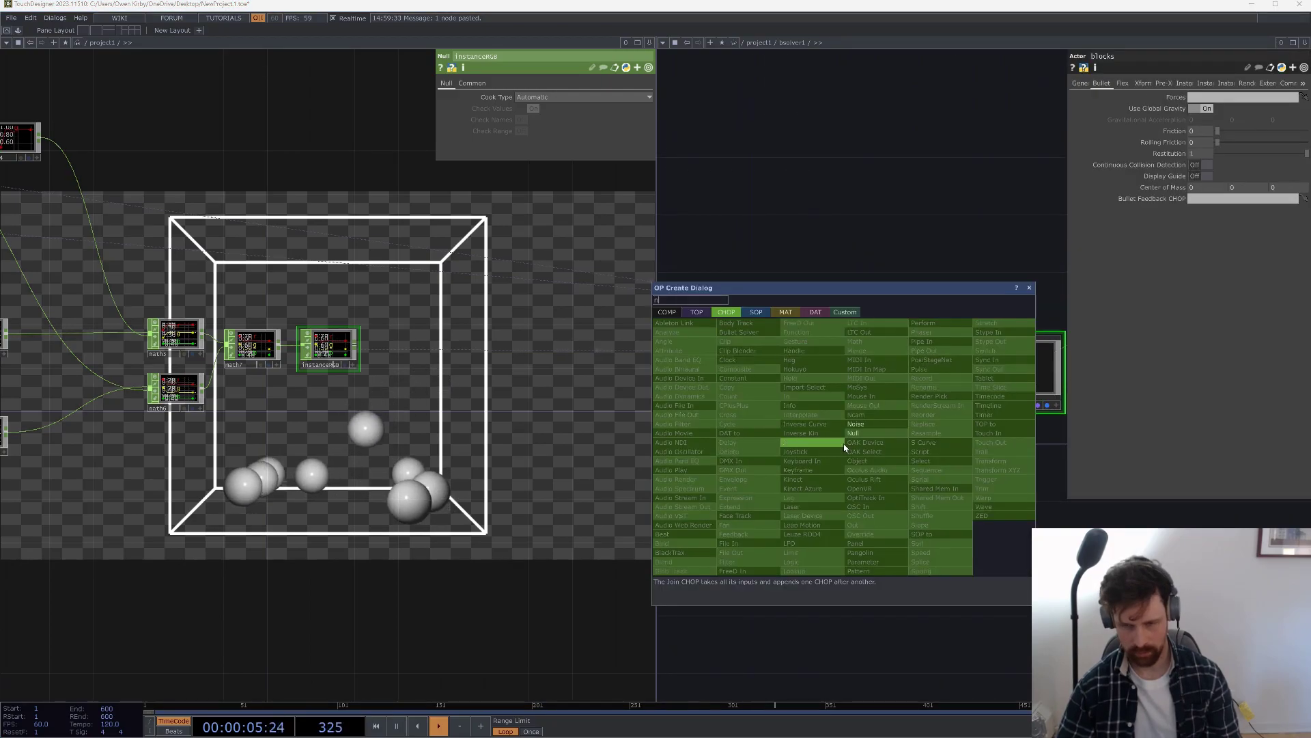
pyautogui.click(858, 435)
pyautogui.click(895, 457)
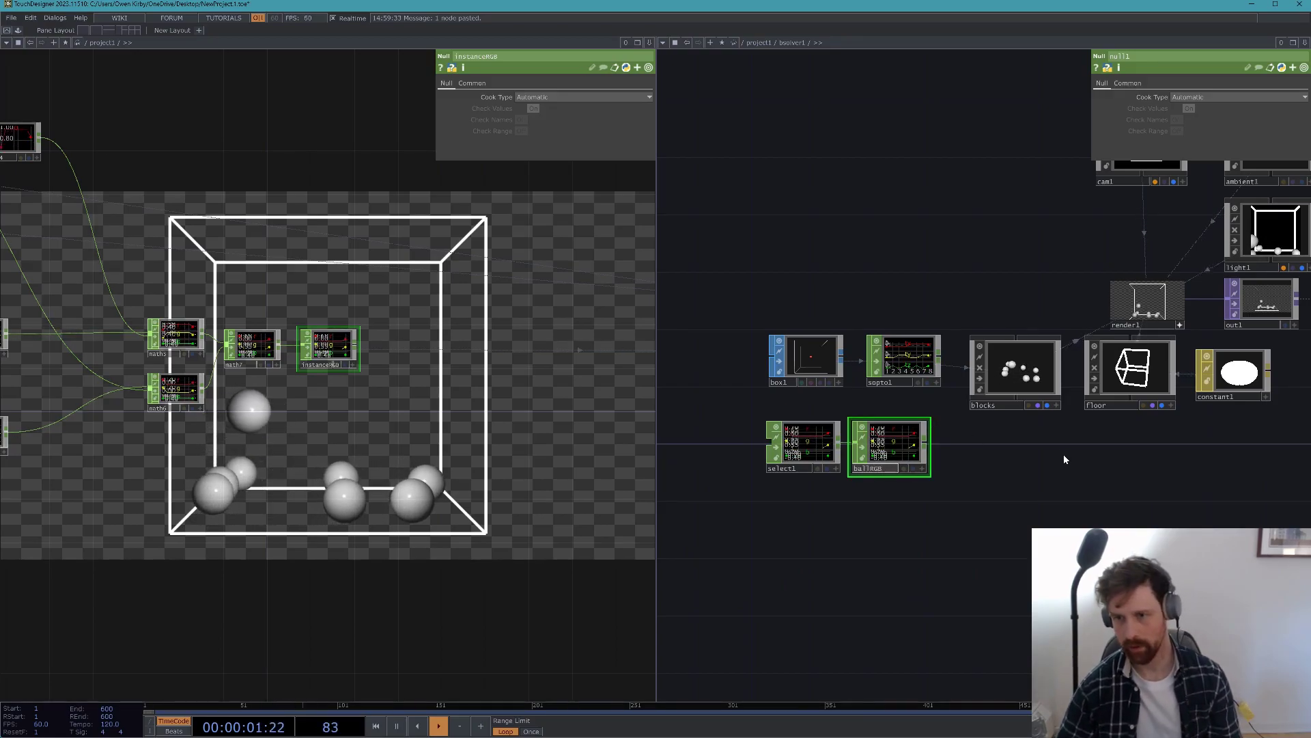
# - Set ballRGB as the Color OP of the blocks actor's instances and map R, G and B to channels r, g and b
pyautogui.click(1029, 378)
pyautogui.click(1205, 83)
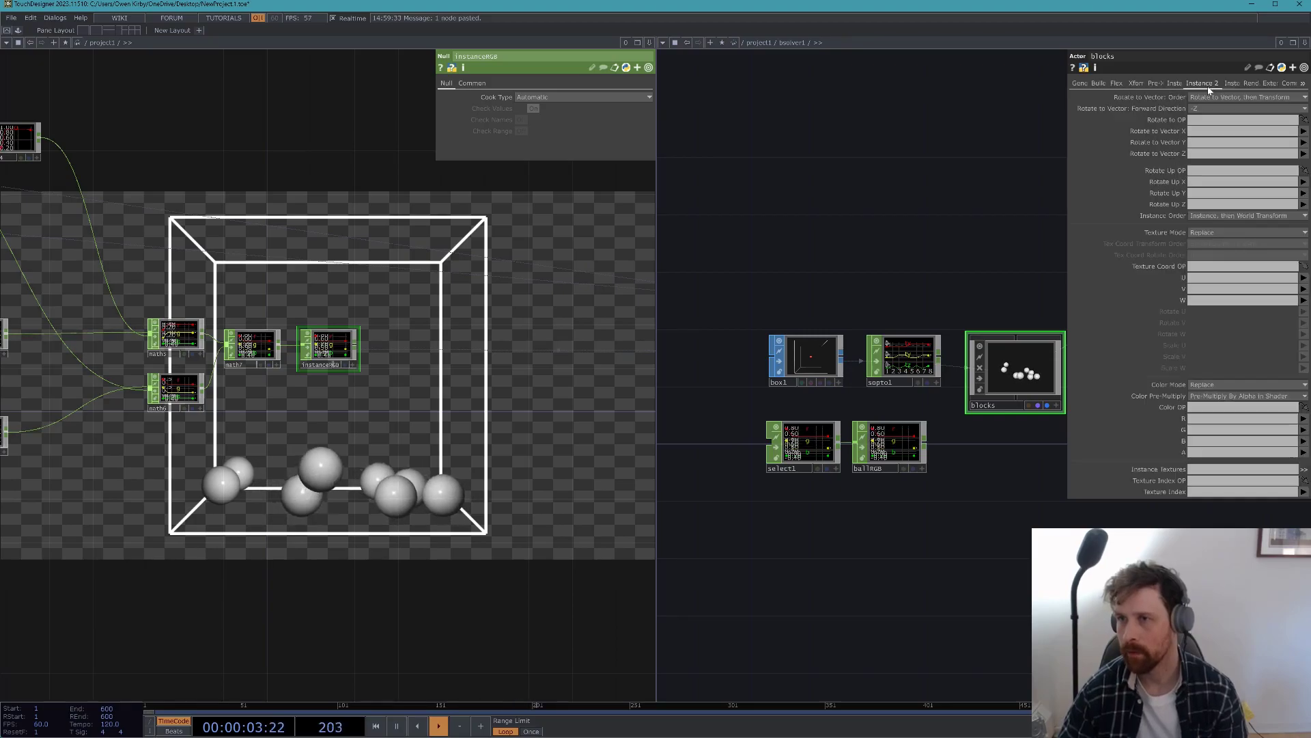
pyautogui.click(1223, 83)
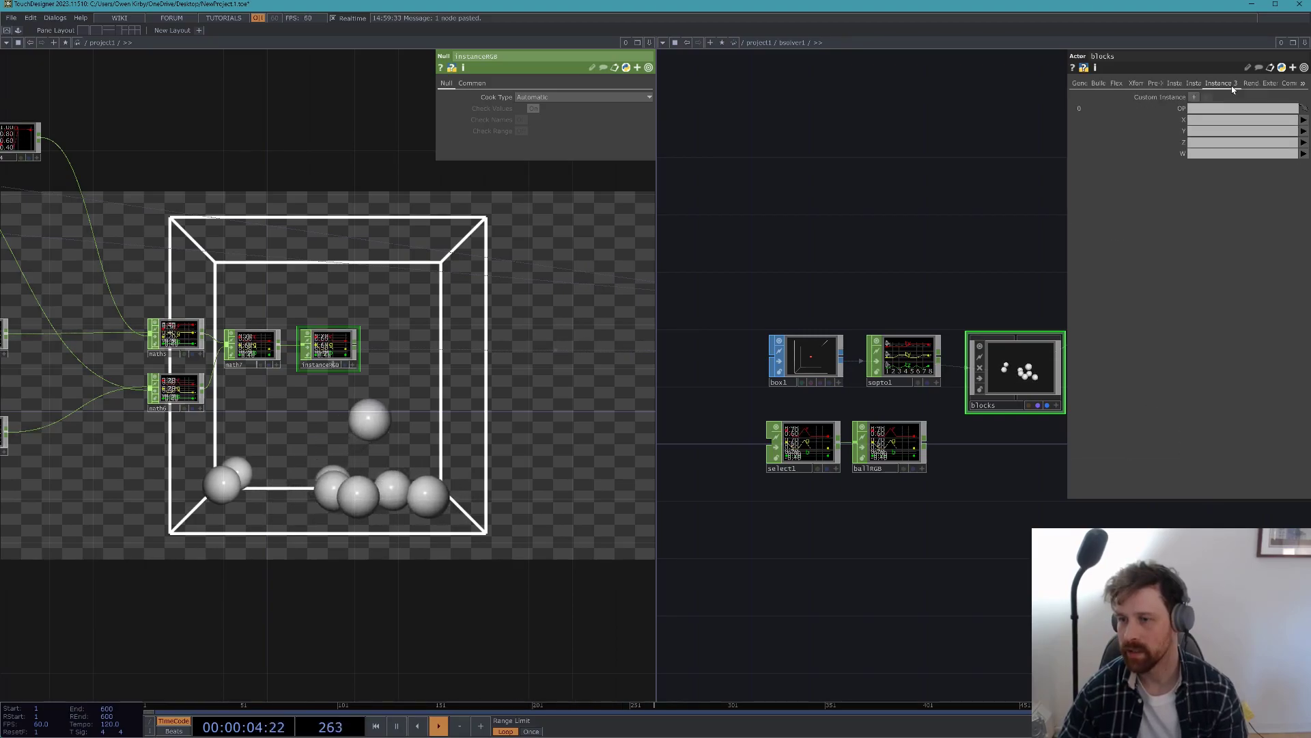
pyautogui.click(1196, 83)
pyautogui.scroll(2, 960, 429)
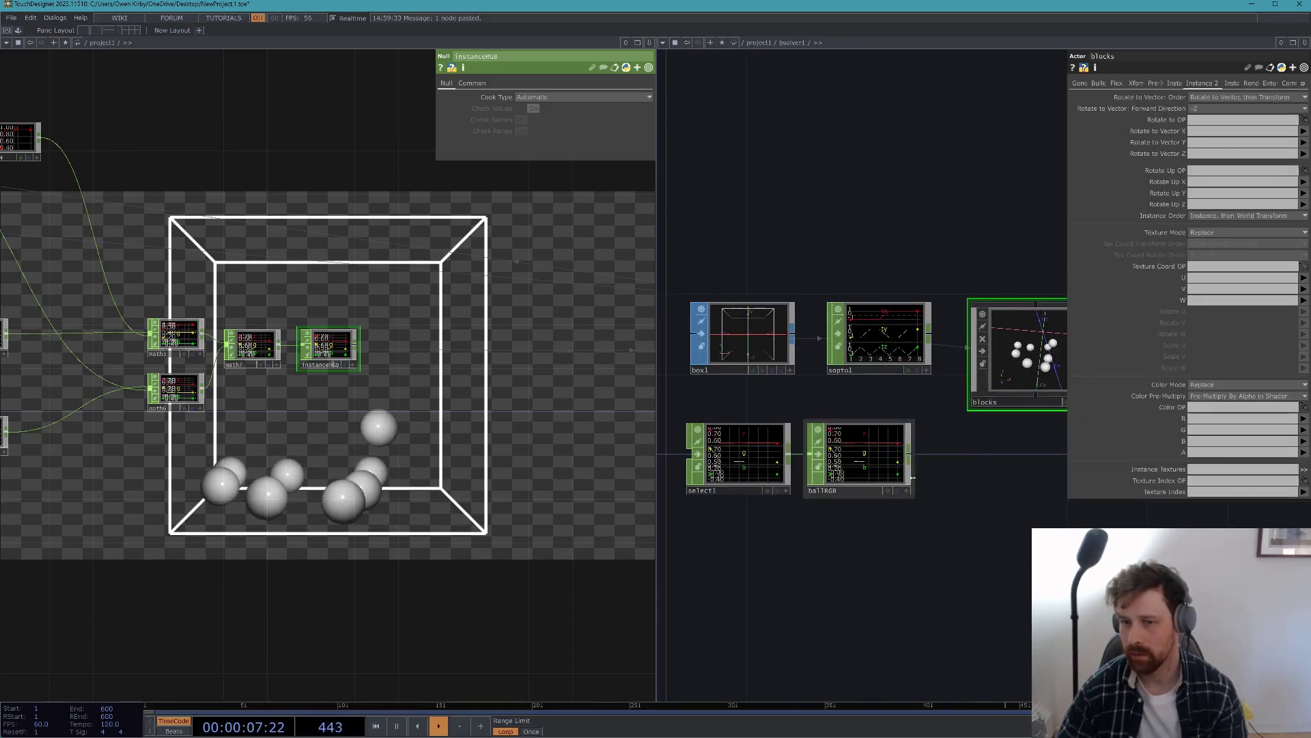
pyautogui.moveTo(886, 467); pyautogui.dragTo(1220, 407)
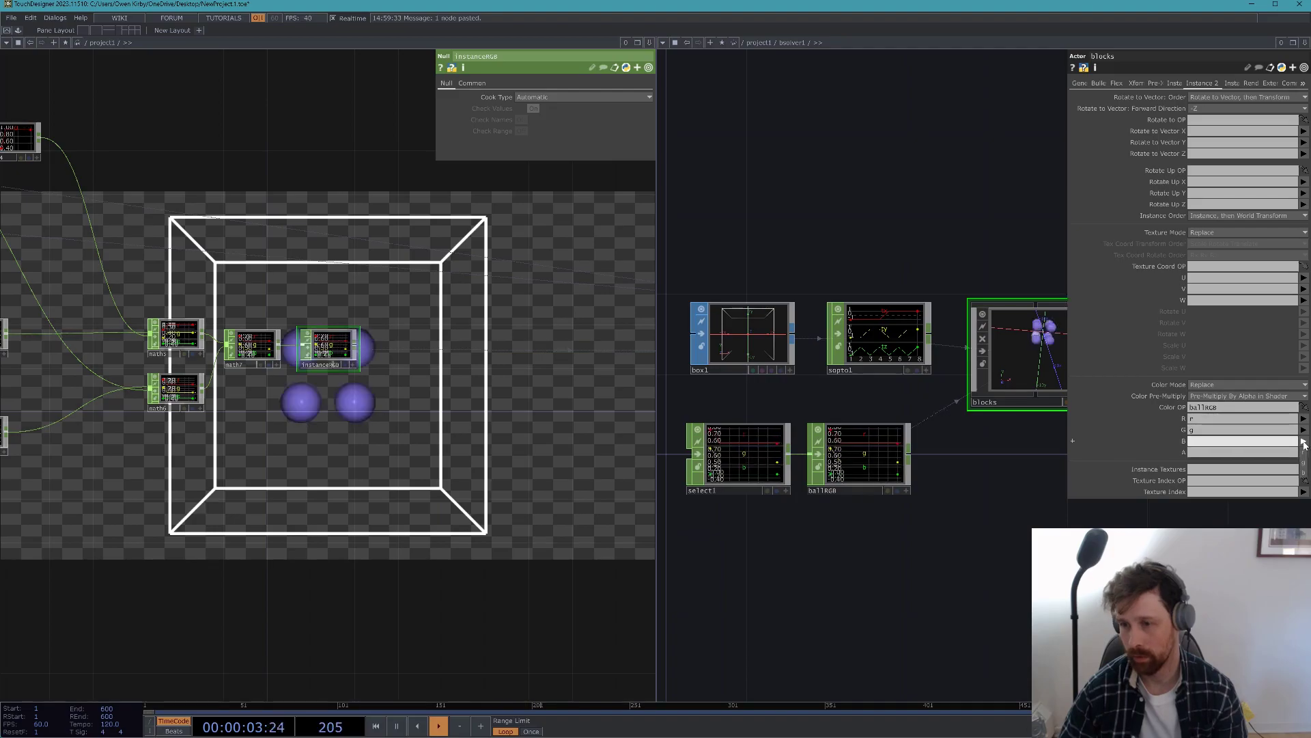
# - Examine the ballRGB null's channel, sample count and range information
pyautogui.moveTo(941, 511); pyautogui.dragTo(990, 467)
pyautogui.scroll(6, 828, 446)
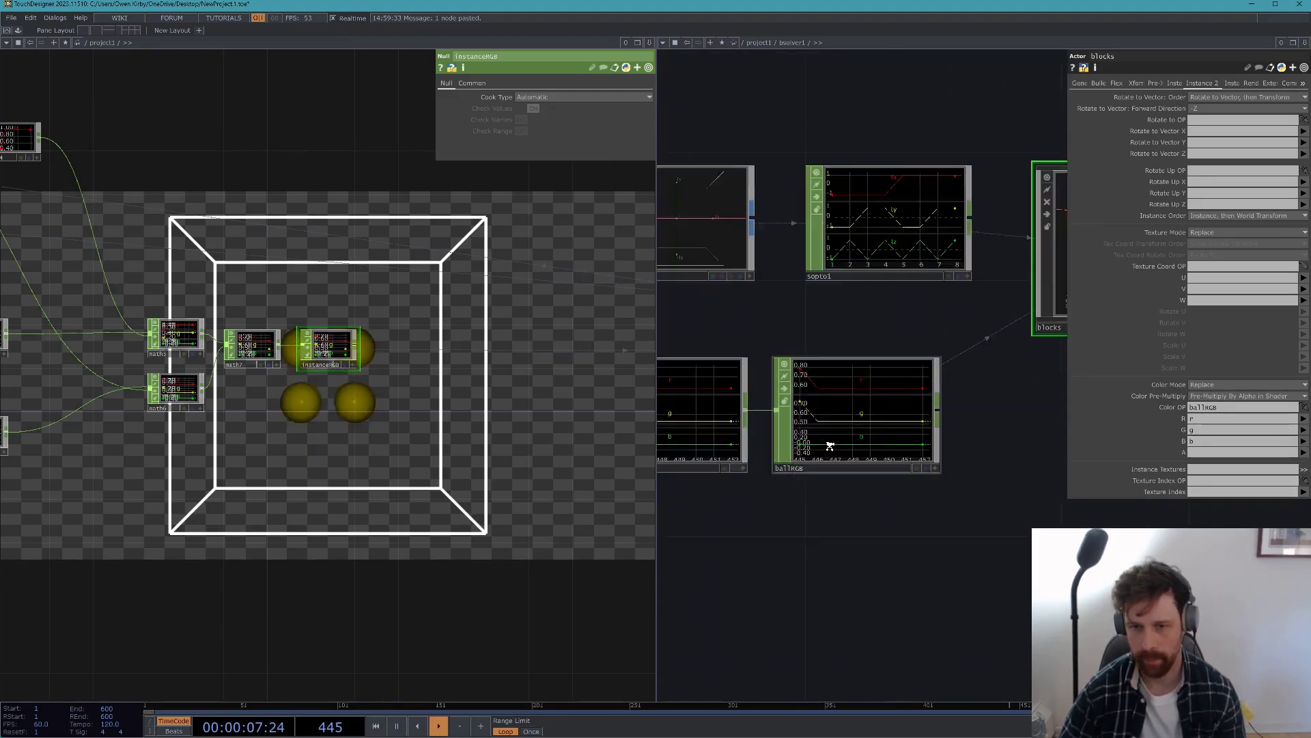
pyautogui.scroll(-4, 829, 450)
pyautogui.middleClick(830, 450)
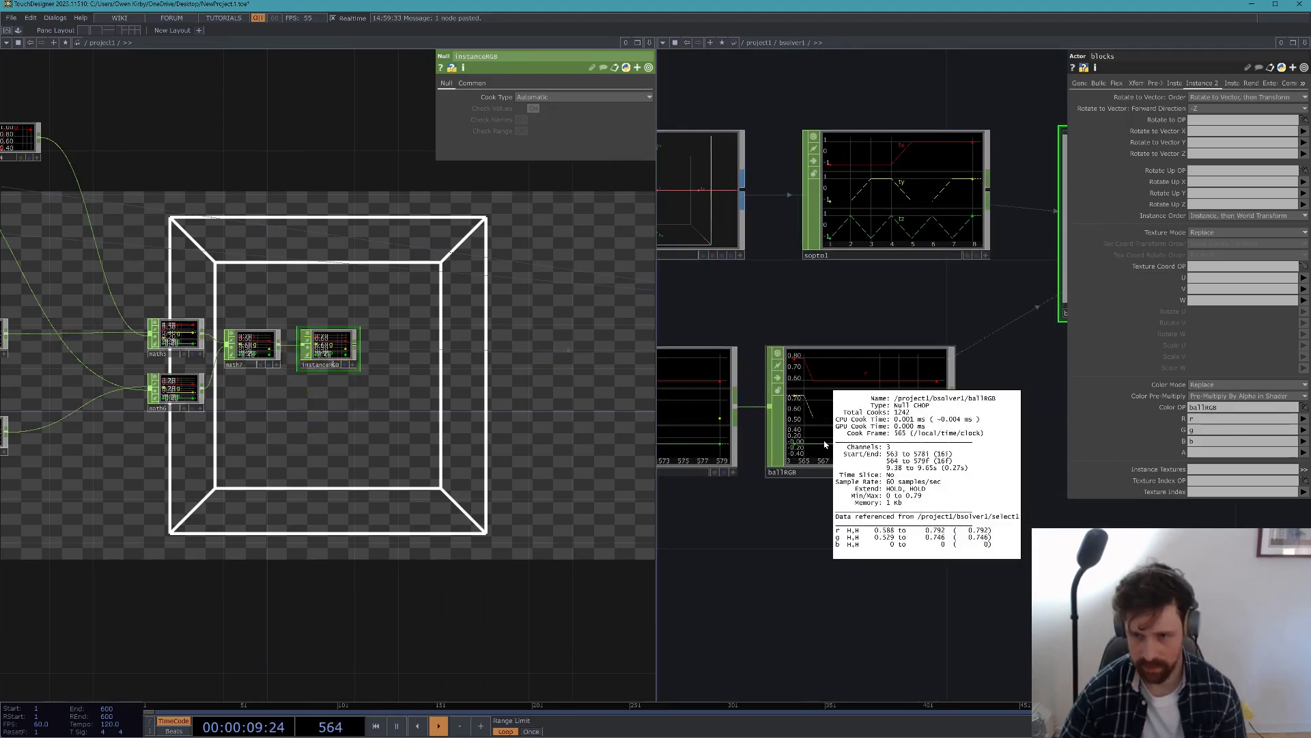
# - Examine the resample and shuffle CHOPs feeding the ball colours, including resample1's common settings, and the ballRGB null
pyautogui.scroll(-3, 825, 441)
pyautogui.moveTo(843, 439); pyautogui.dragTo(936, 439)
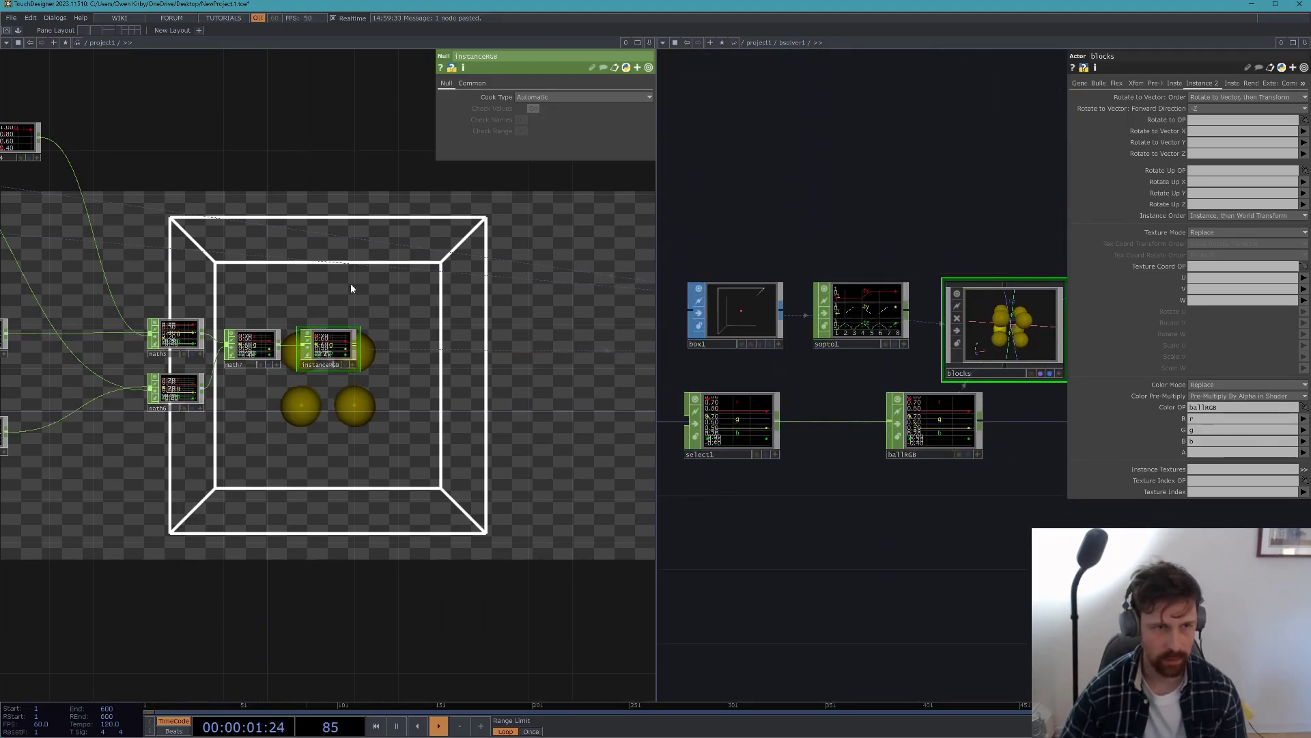
pyautogui.scroll(-3, 410, 314)
pyautogui.scroll(6, 305, 237)
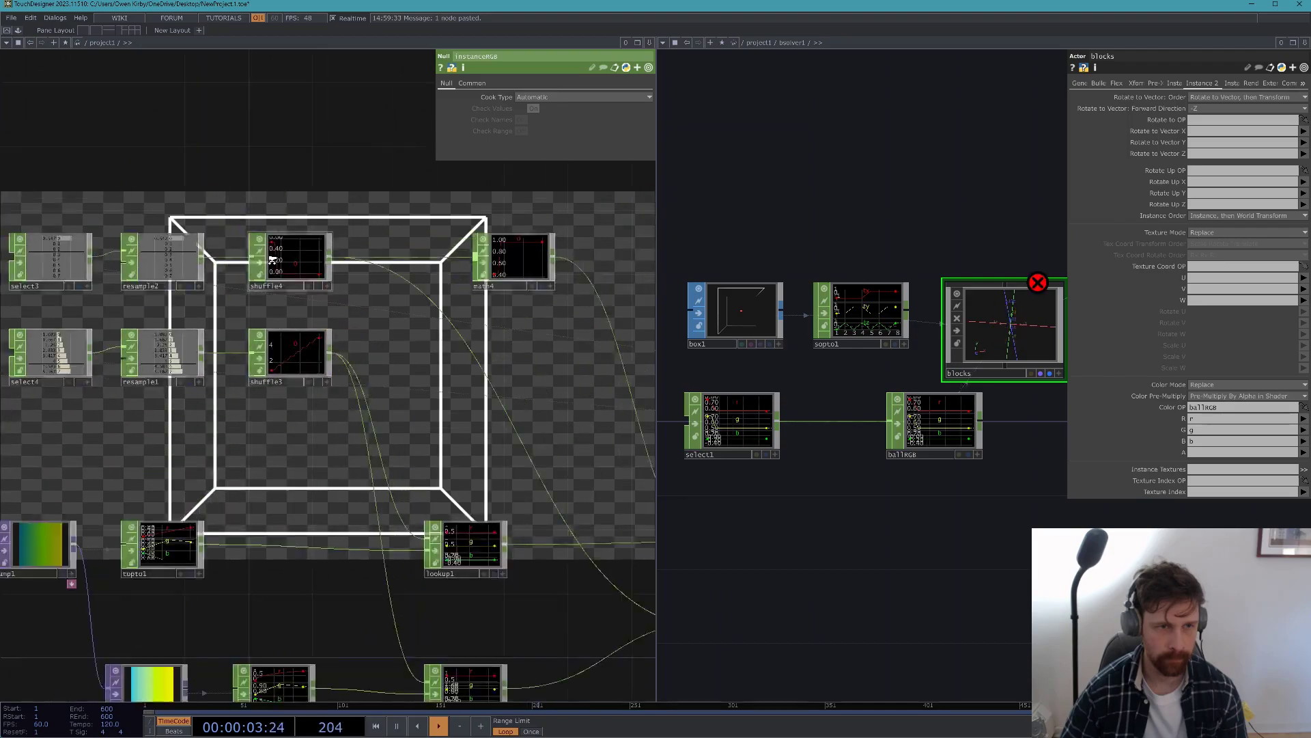
pyautogui.scroll(-2, 278, 261)
pyautogui.moveTo(196, 233); pyautogui.dragTo(197, 357, button='right')
pyautogui.scroll(5, 211, 208)
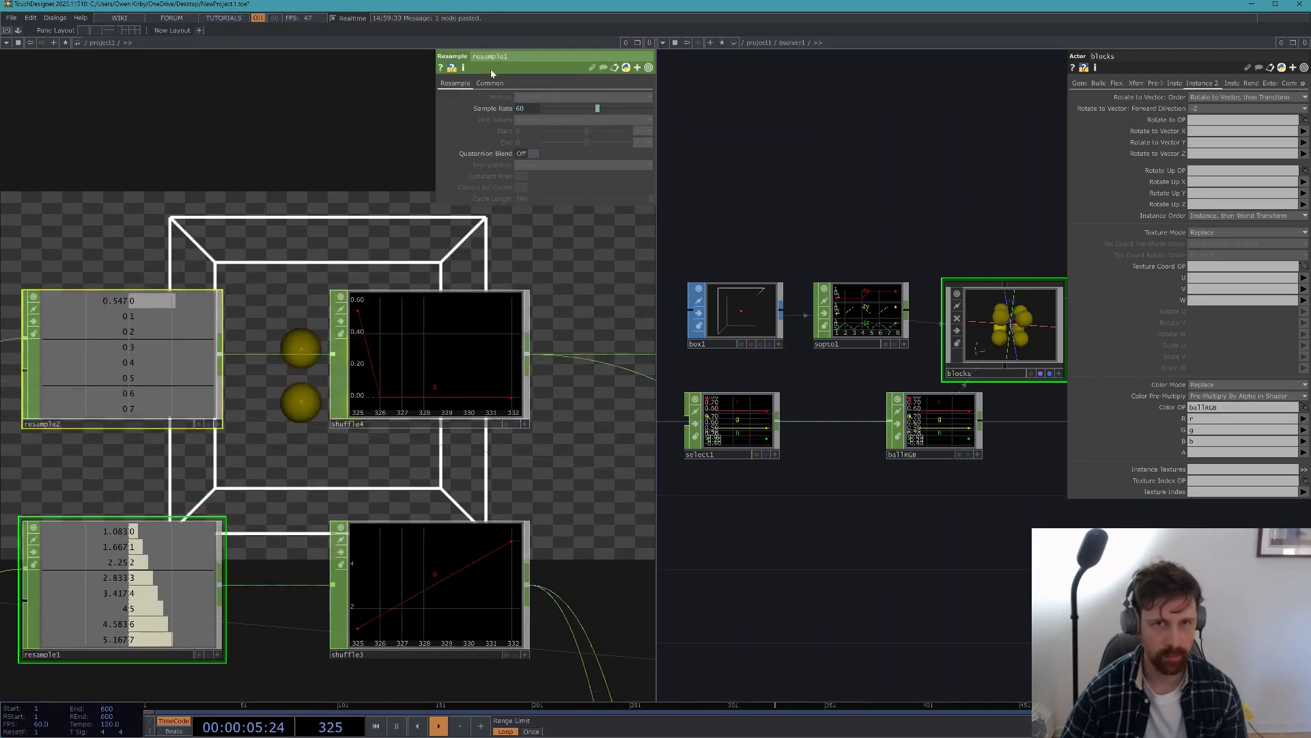
pyautogui.scroll(-6, 195, 330)
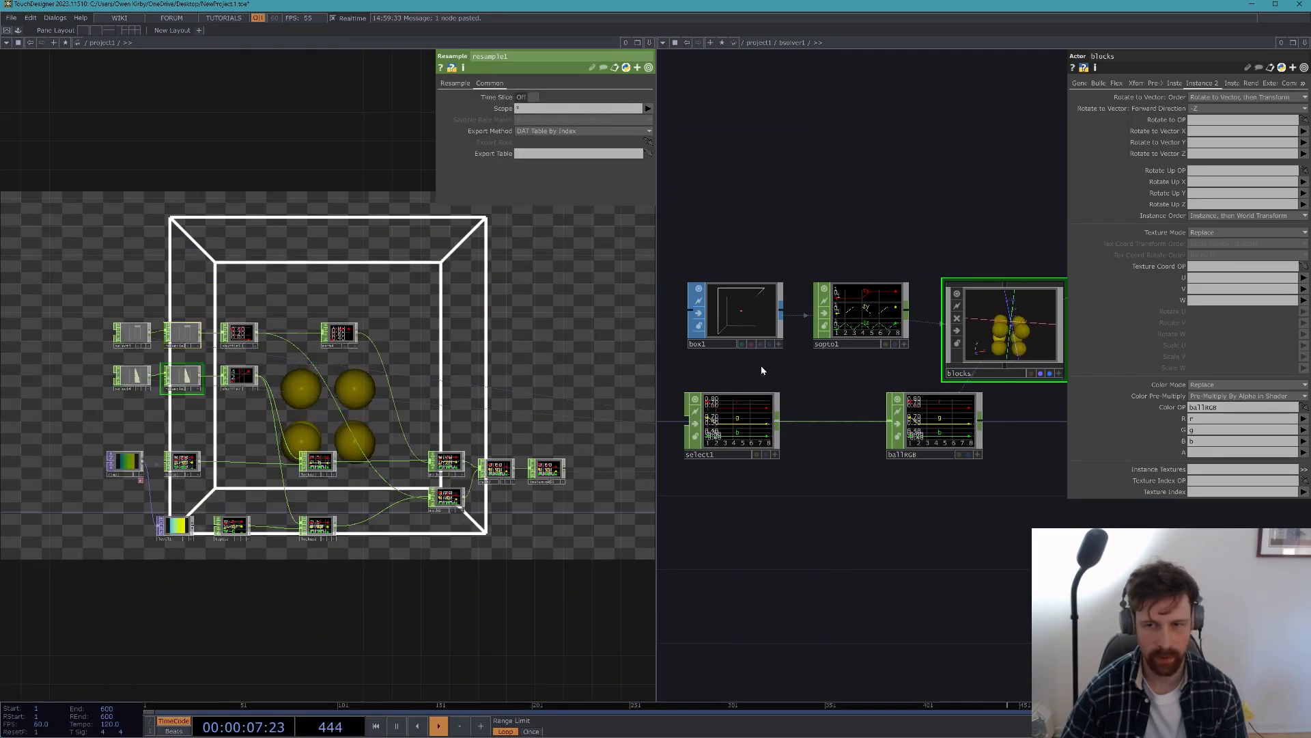
pyautogui.middleClick(926, 422)
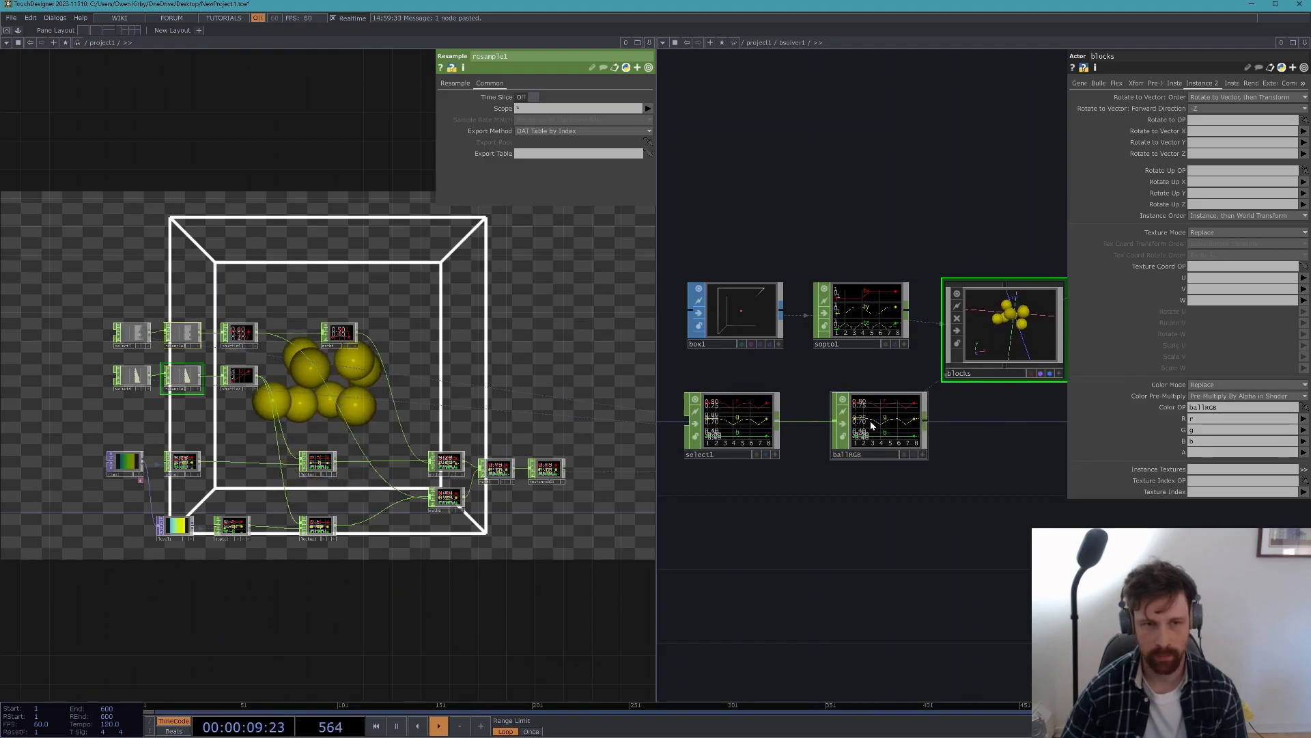
pyautogui.scroll(4, 254, 422)
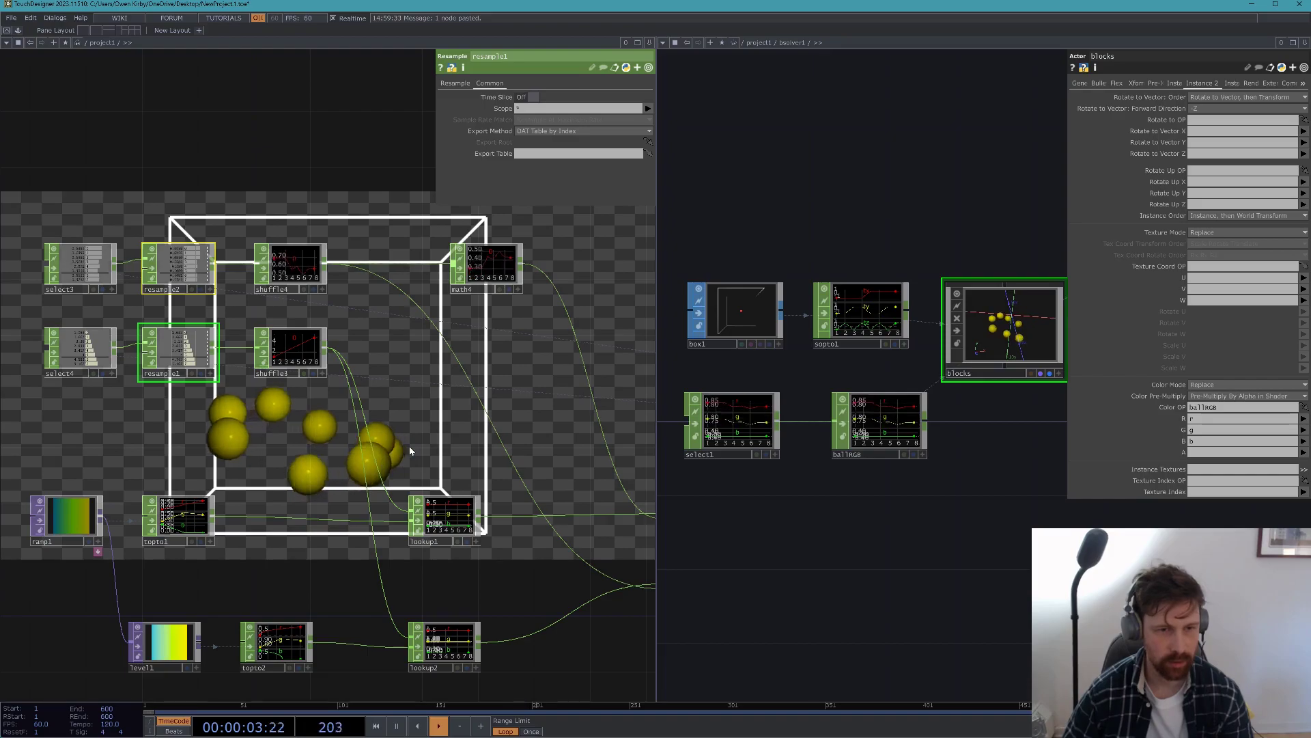
# - Set the upper Index Range of lookup1 and lookup2 to 0.1 and their Cyclic Range to Yes
pyautogui.click(443, 517)
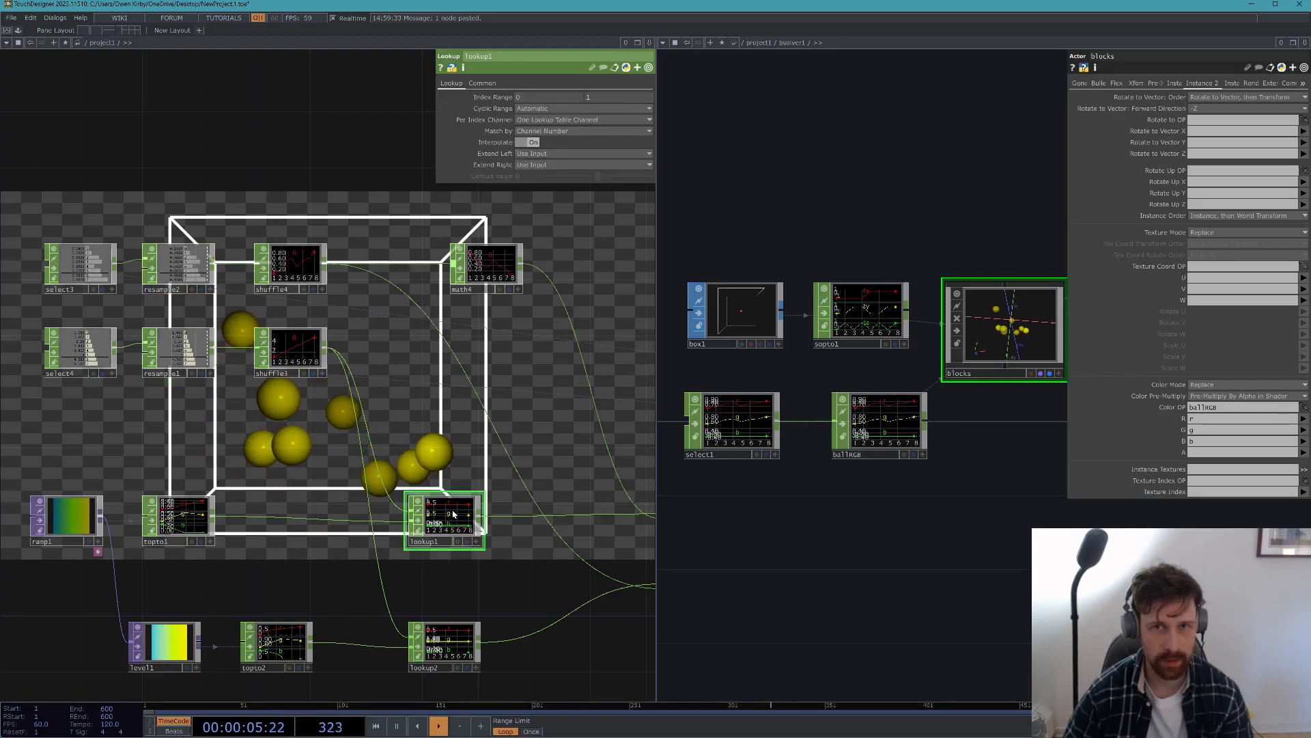
pyautogui.scroll(5, 197, 487)
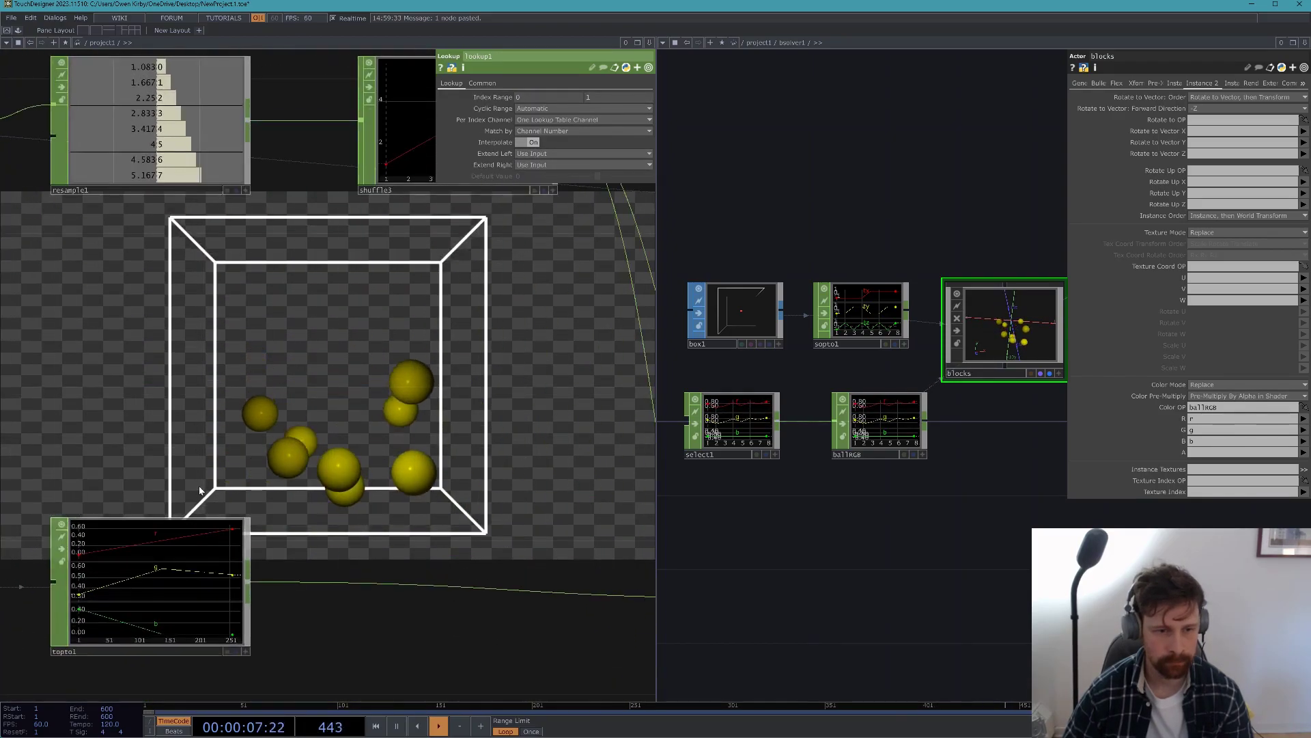
pyautogui.scroll(-7, 199, 489)
pyautogui.moveTo(365, 474); pyautogui.dragTo(437, 365)
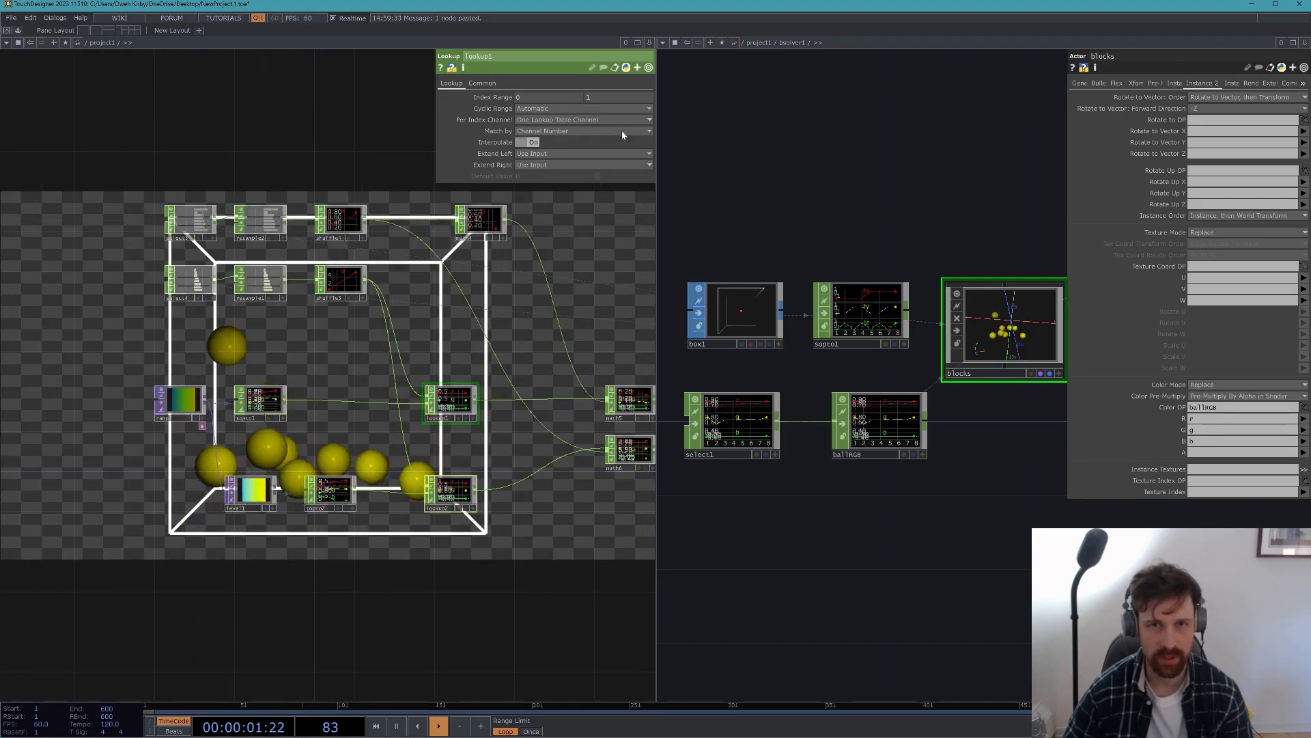
pyautogui.write('0.1')
pyautogui.press('Return')
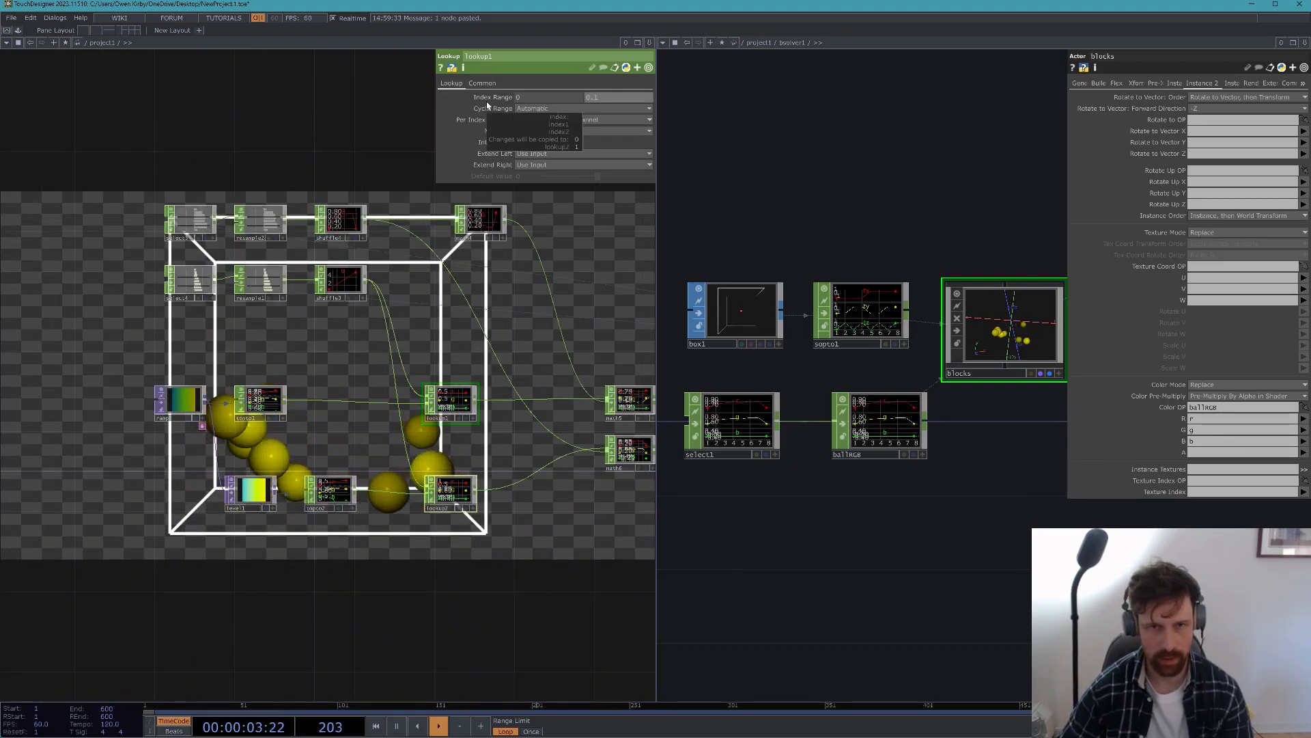
pyautogui.click(542, 109)
pyautogui.click(536, 129)
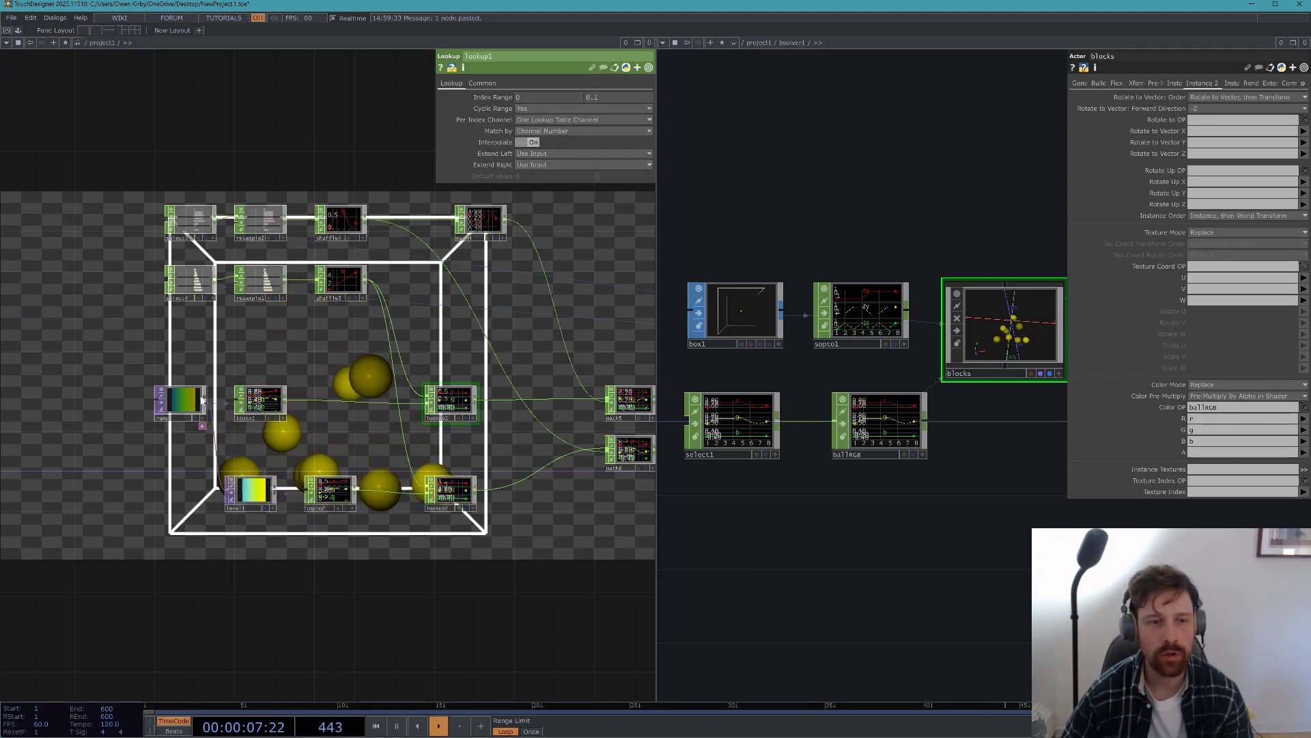
# - Set Extend Left and Extend Right of the topto1 CHOP's channels to Cycle
pyautogui.scroll(3, 263, 394)
pyautogui.click(263, 395)
pyautogui.click(514, 83)
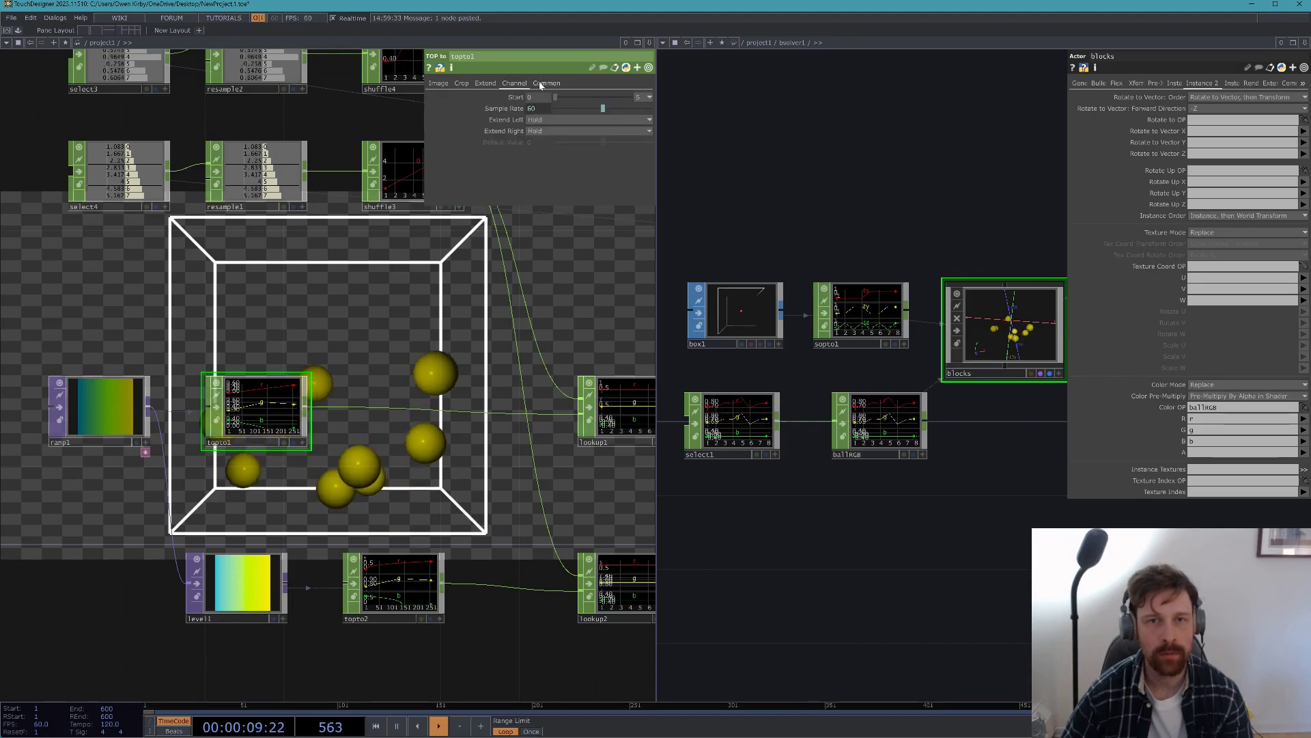
pyautogui.click(549, 130)
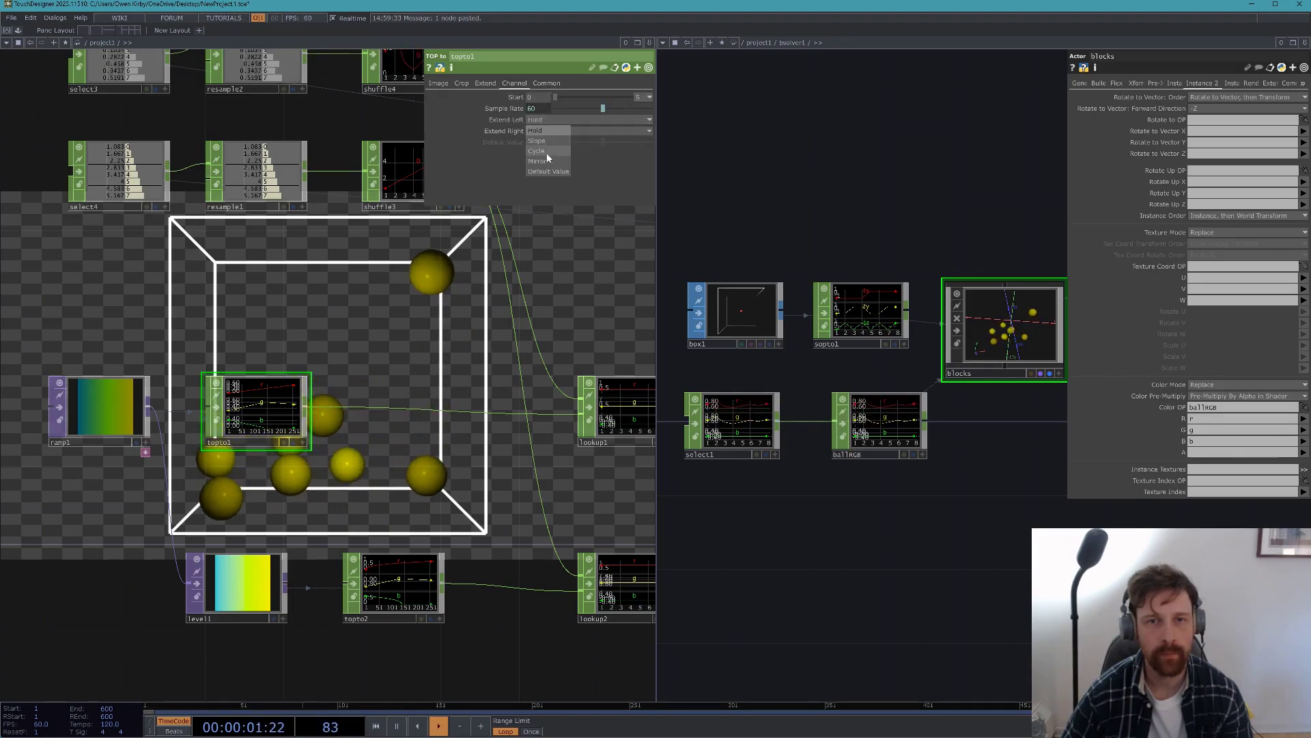
pyautogui.click(537, 151)
pyautogui.click(549, 120)
pyautogui.click(537, 140)
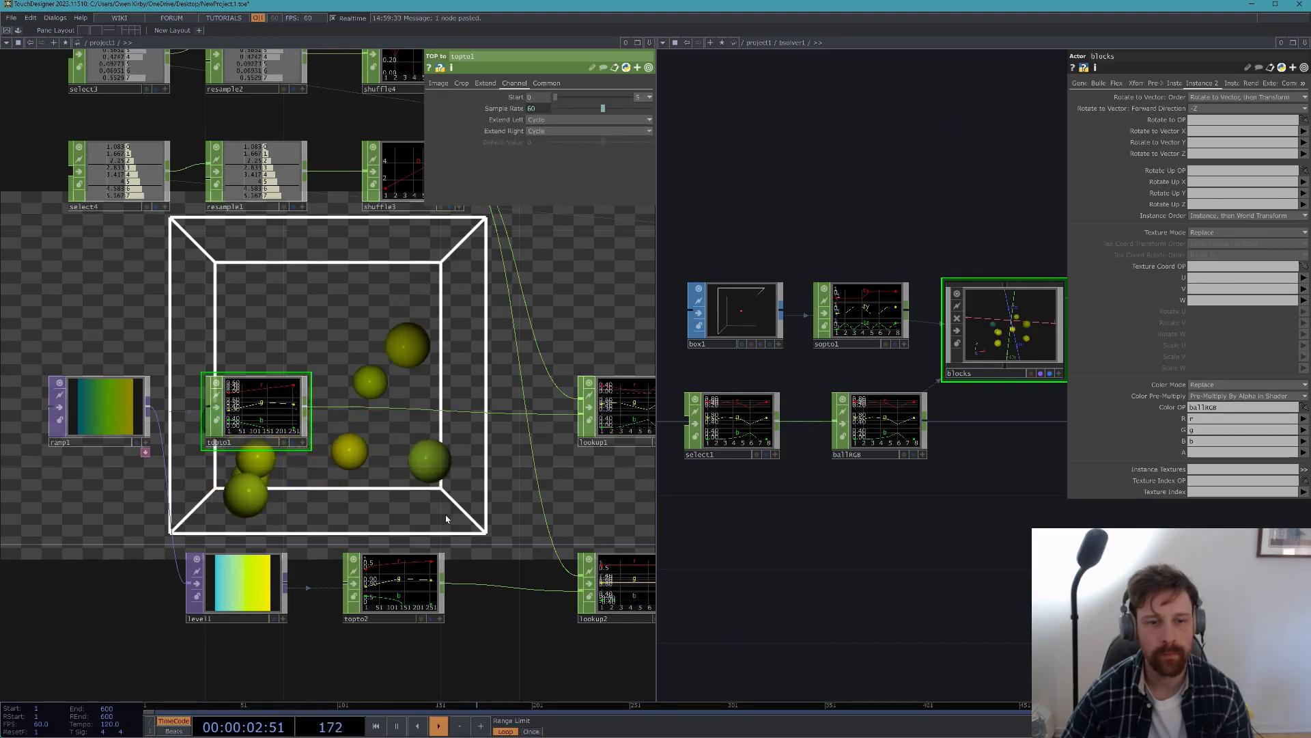
# - Set Extend Left and Extend Right of the topto2 CHOP's channels to Cycle to match topto1
pyautogui.click(415, 580)
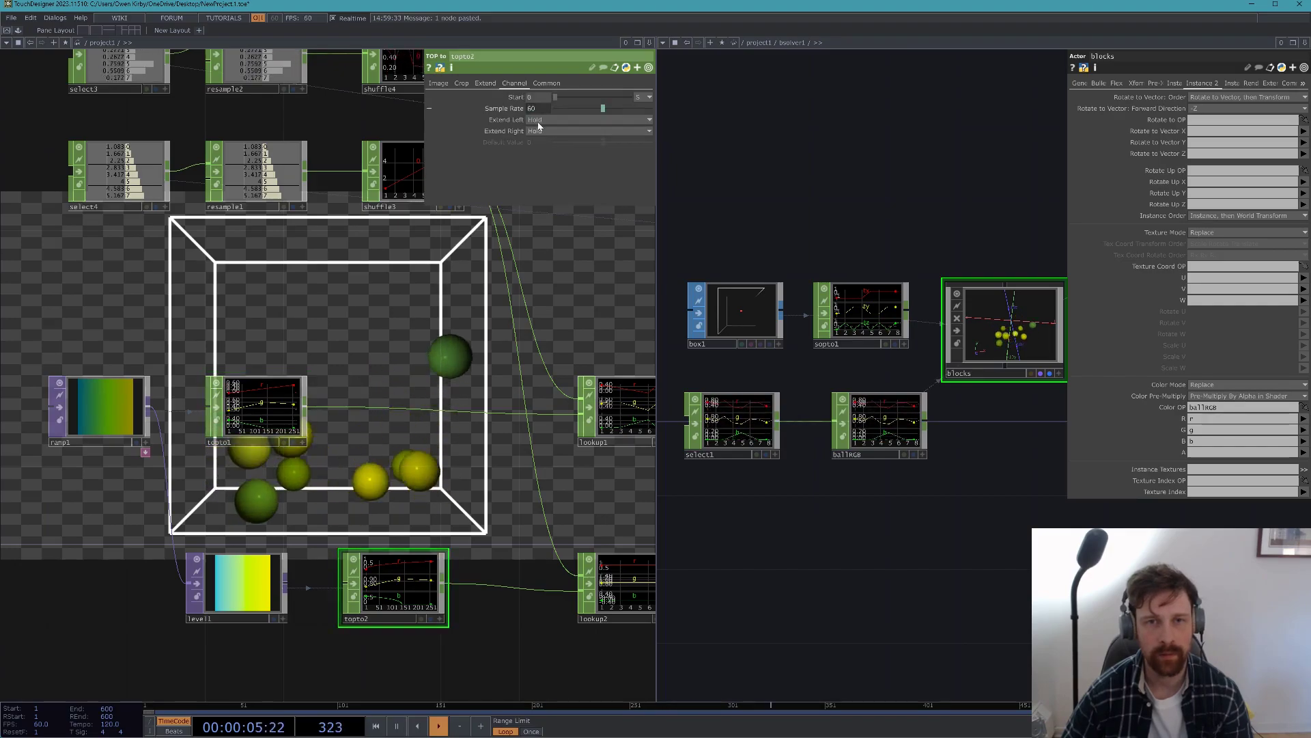
pyautogui.click(547, 150)
pyautogui.click(548, 120)
pyautogui.click(546, 140)
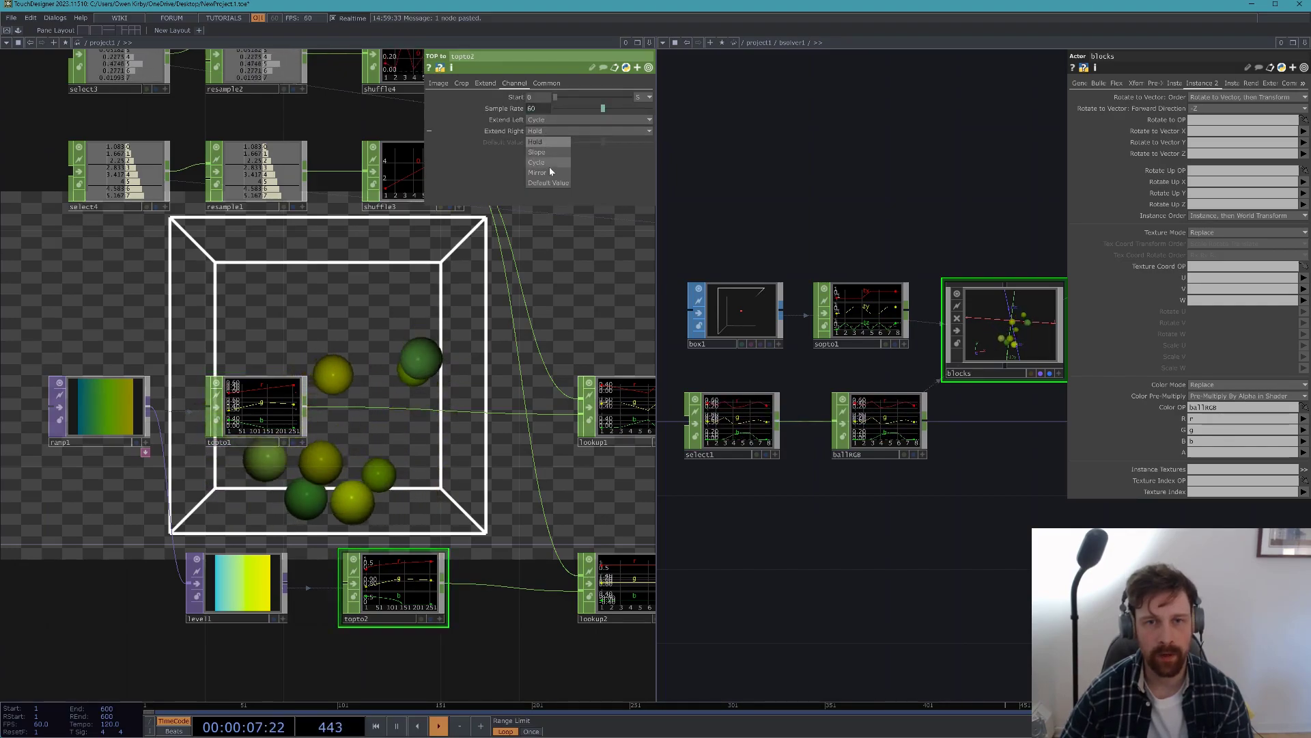
# - Examine the lookup CHOPs and the start and end of the r, g and b curves in topto1
pyautogui.moveTo(452, 339); pyautogui.dragTo(428, 333)
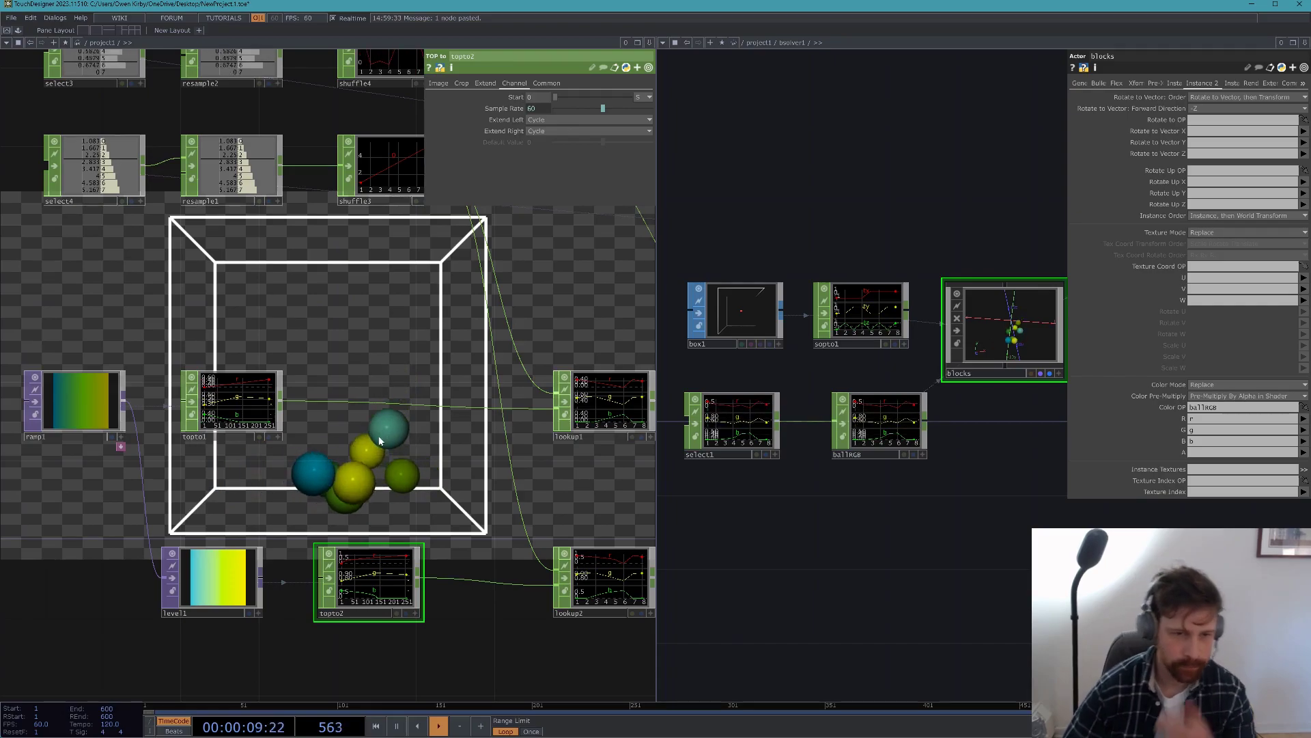
pyautogui.moveTo(253, 402); pyautogui.dragTo(390, 402)
pyautogui.moveTo(494, 433); pyautogui.dragTo(325, 431)
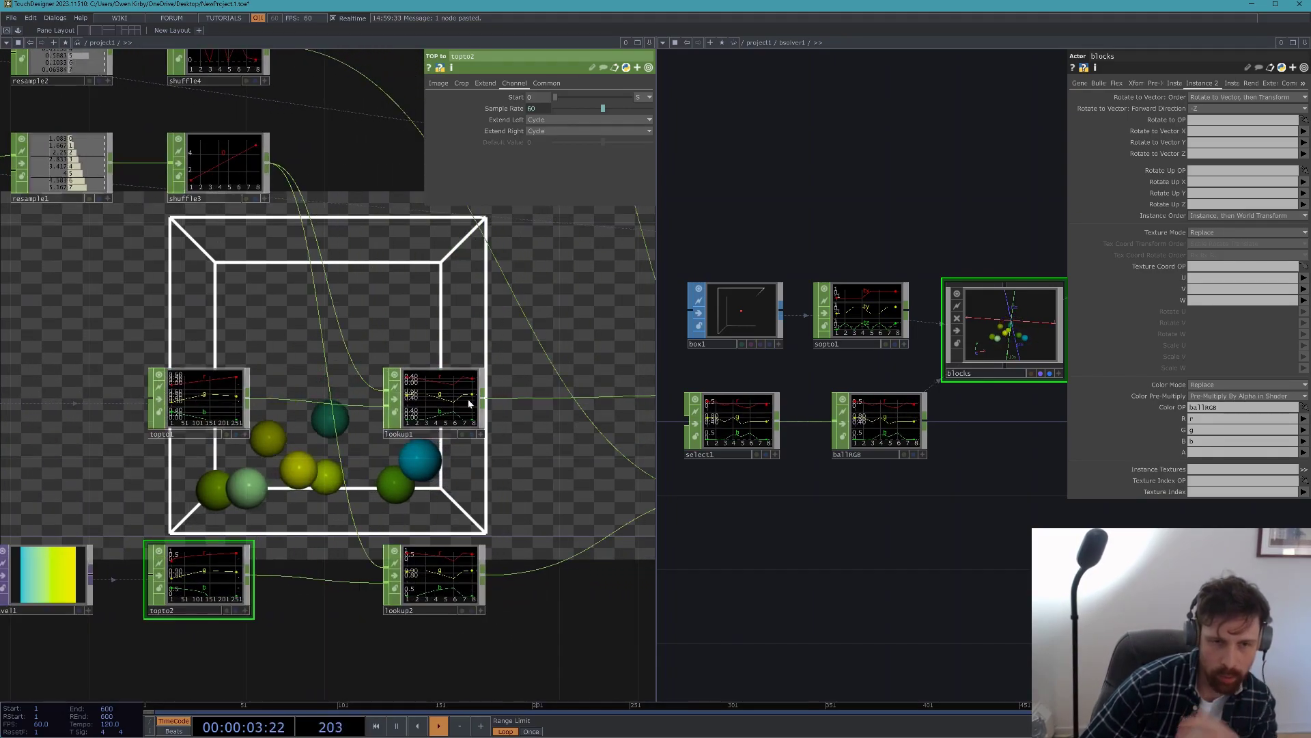
pyautogui.moveTo(213, 311); pyautogui.dragTo(297, 304)
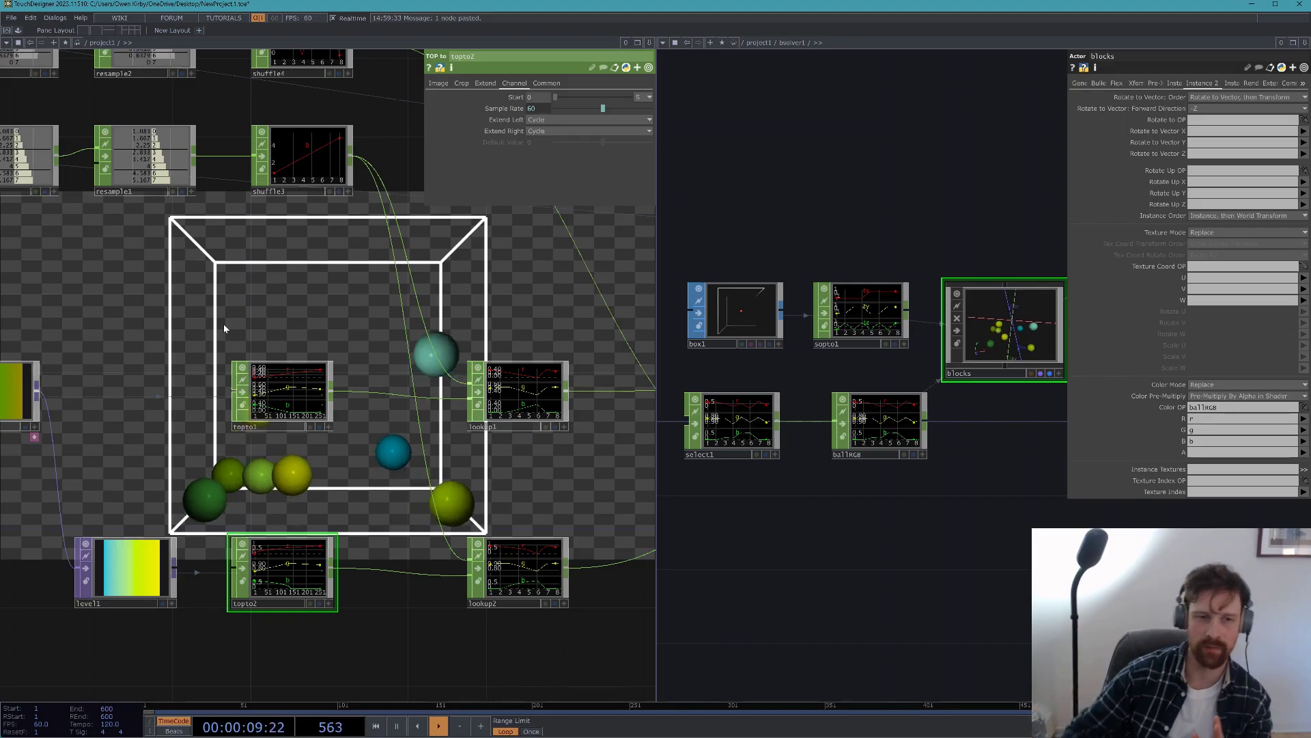
pyautogui.moveTo(71, 350); pyautogui.dragTo(331, 333)
pyautogui.scroll(5, 615, 360)
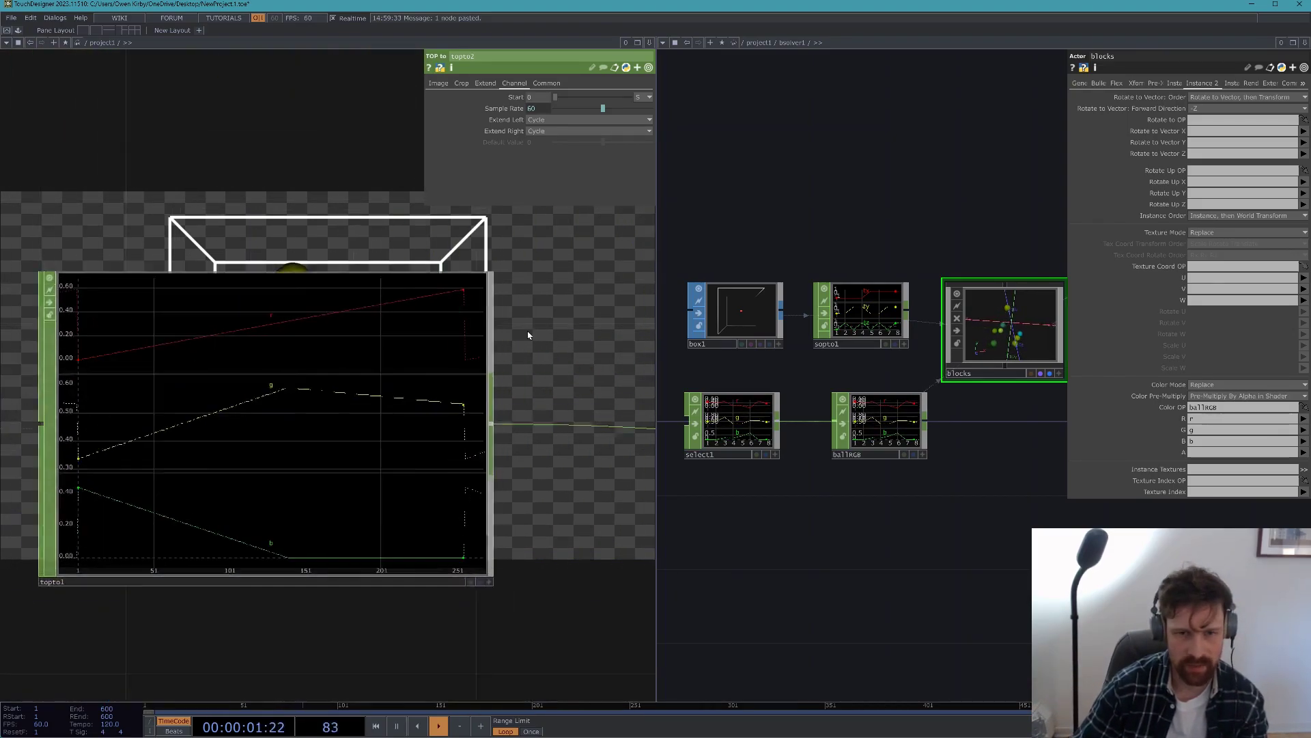
pyautogui.scroll(2, 490, 323)
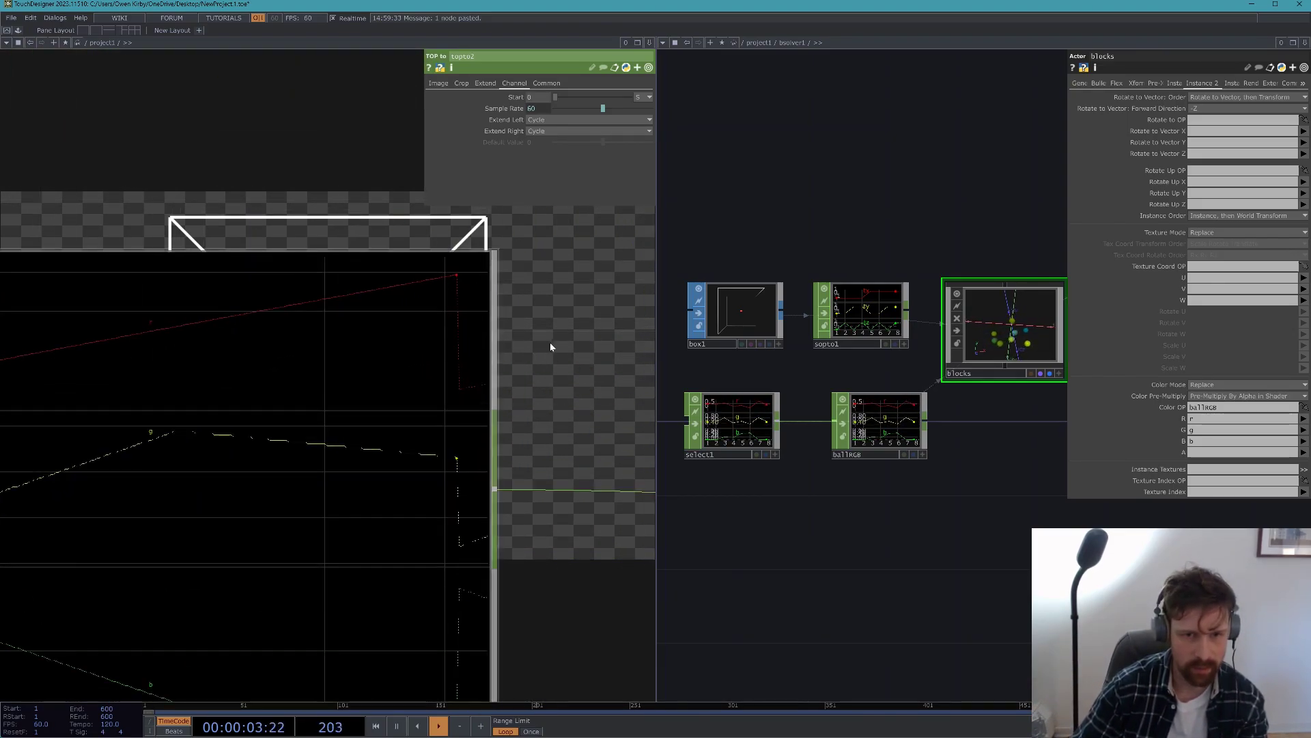
pyautogui.scroll(-3, 489, 403)
pyautogui.scroll(4, 273, 409)
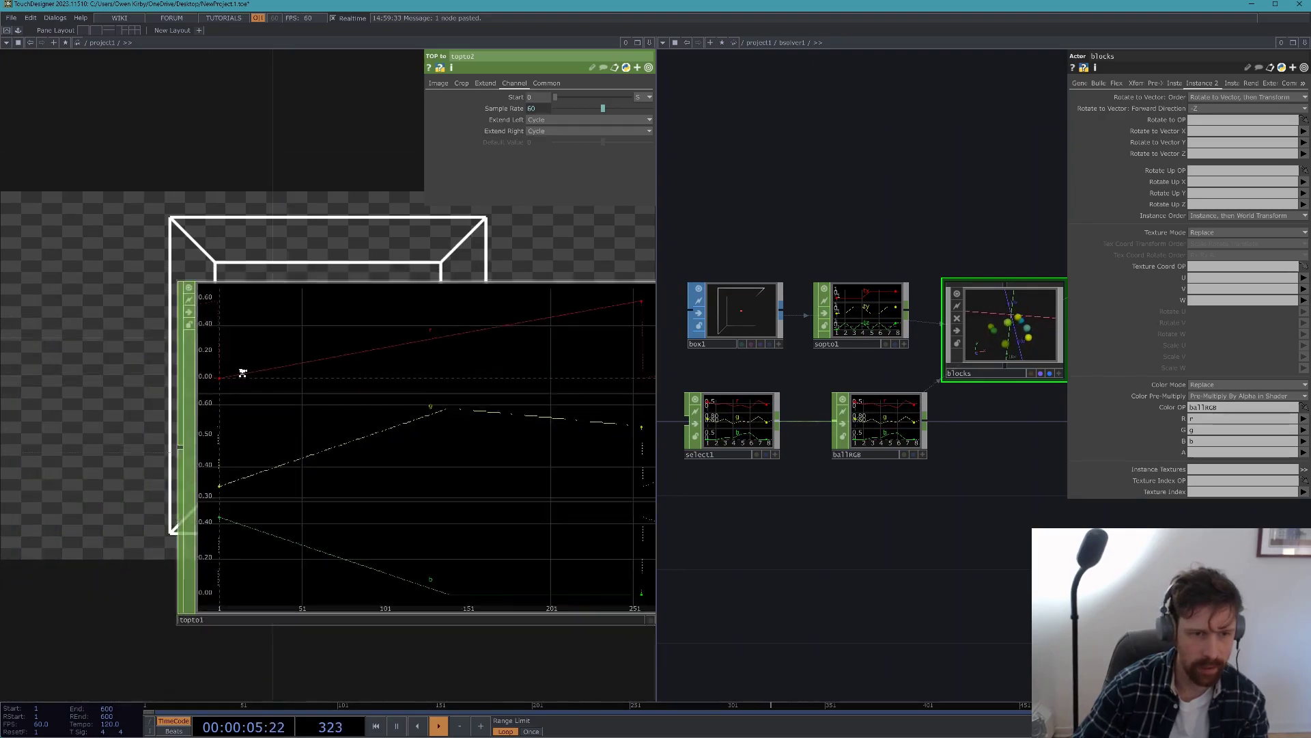
# - Try a period of 0.22 and a phase of 0.3 on the ramp1 TOP and inspect the repeated gradient
pyautogui.scroll(-5, 185, 429)
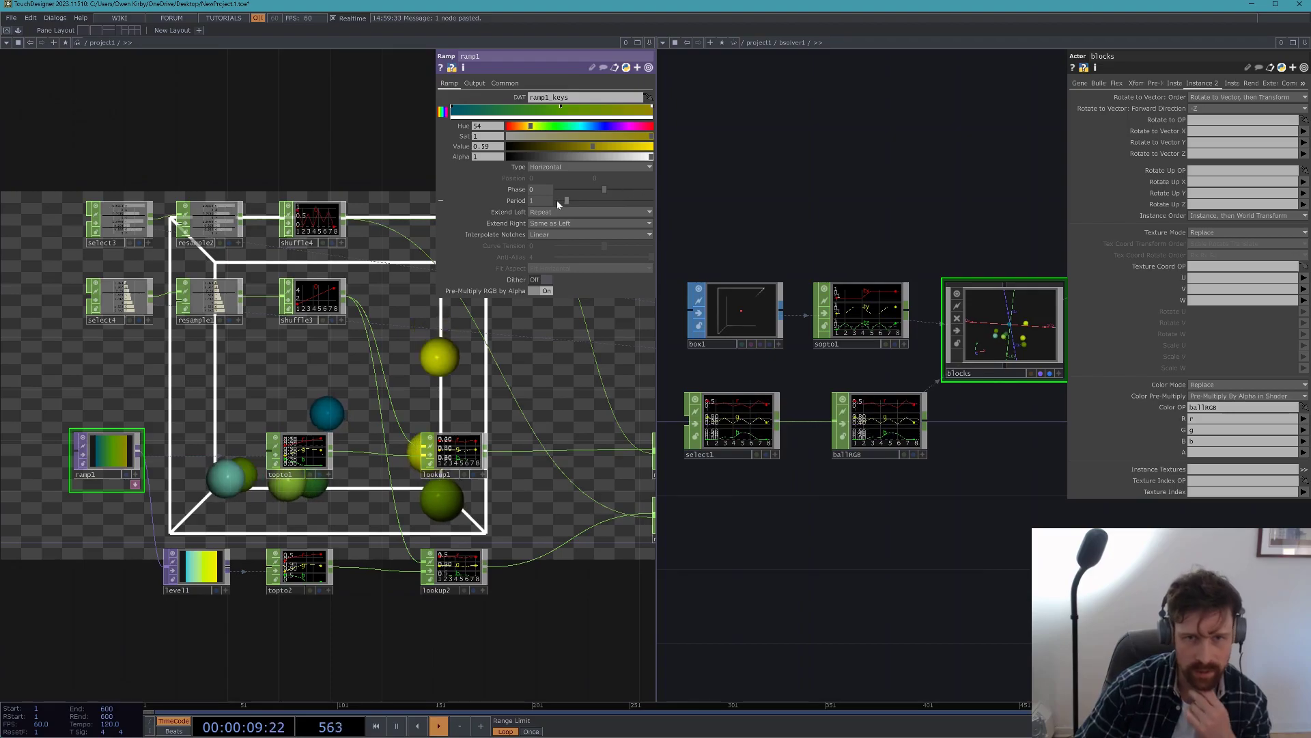
pyautogui.moveTo(561, 202); pyautogui.dragTo(620, 188)
pyautogui.scroll(-8, 525, 385)
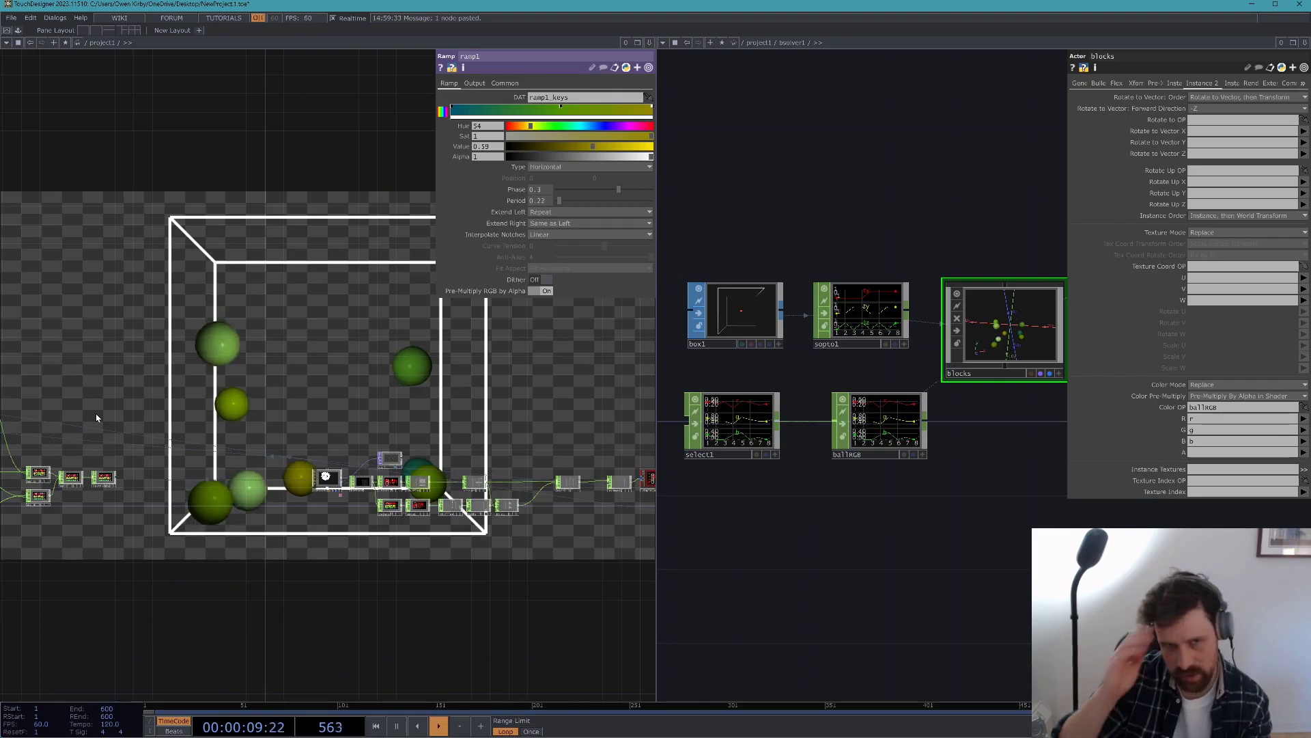
pyautogui.scroll(8, 259, 404)
pyautogui.scroll(1, 224, 442)
pyautogui.moveTo(224, 443); pyautogui.dragTo(49, 513)
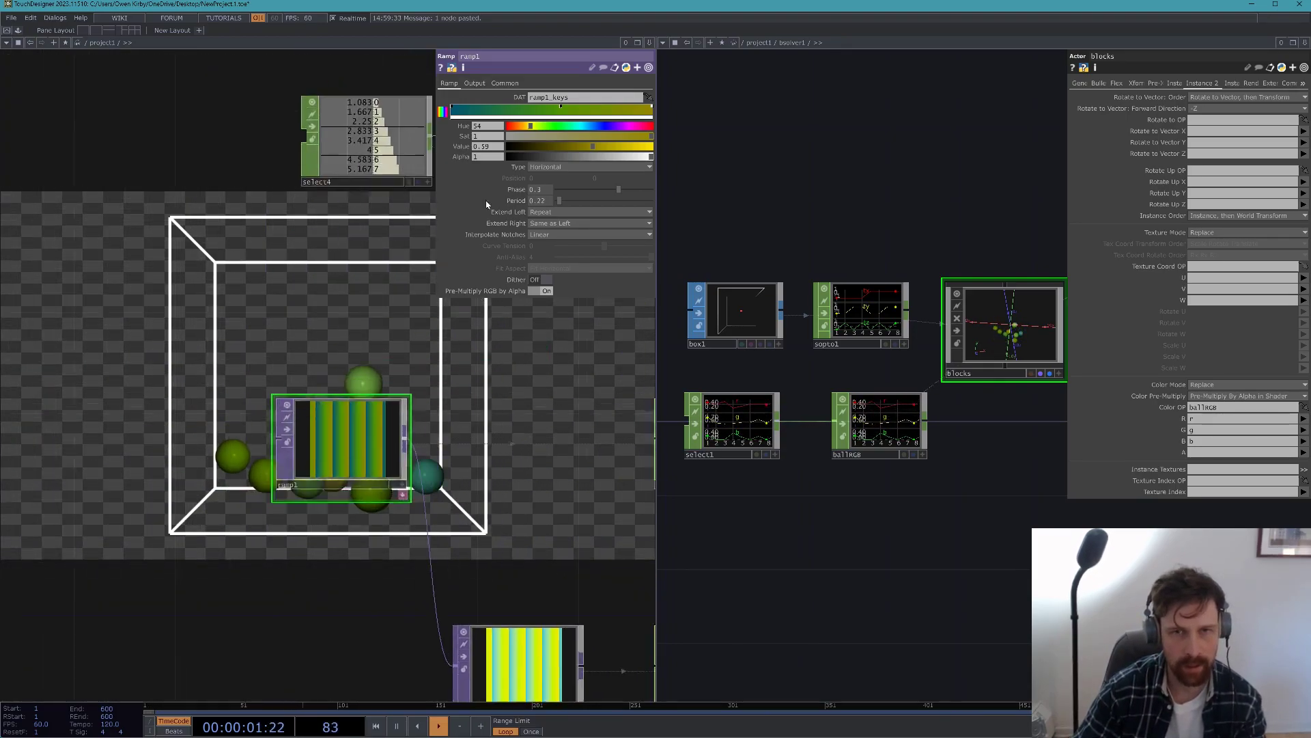
# - Reset ramp1's period to 1 and its phase to 0
pyautogui.write('1')
pyautogui.press('Return')
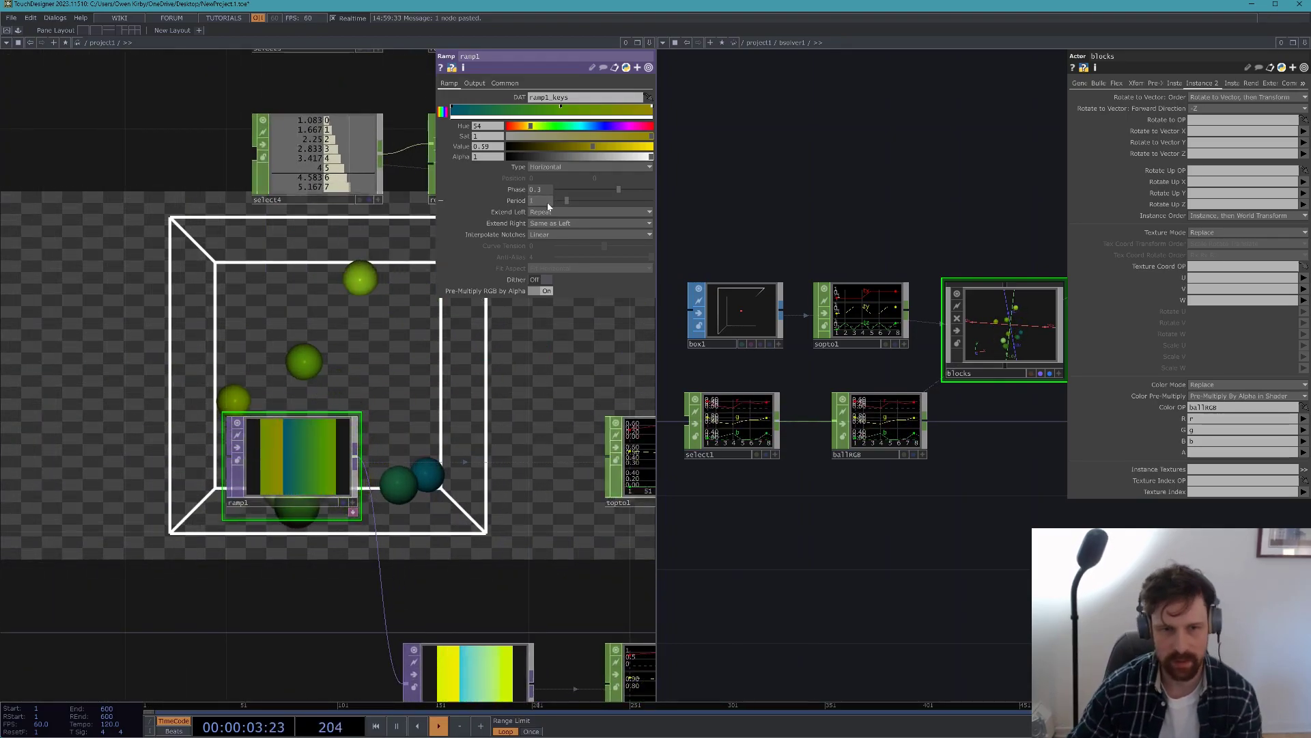
pyautogui.click(546, 189)
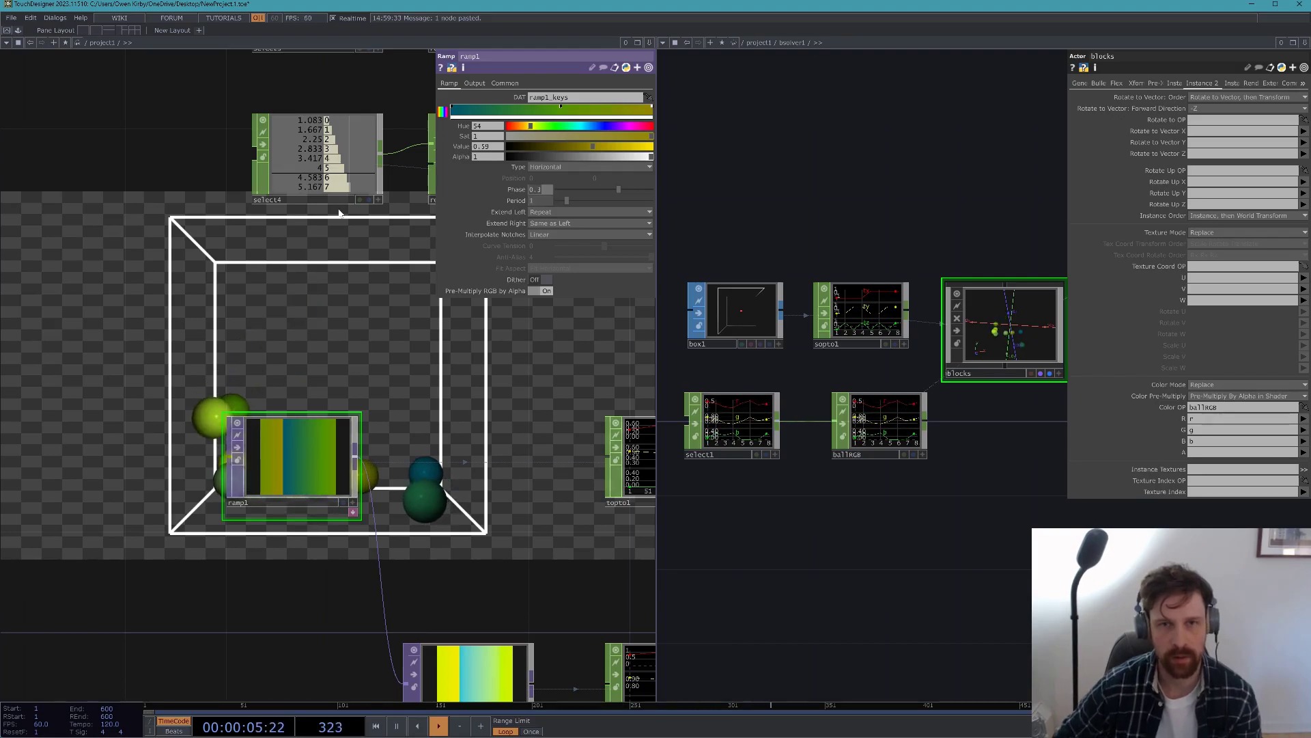
pyautogui.write('0')
pyautogui.press('Return')
# - Add purple colour keys on both sides of ramp1's green key, giving the later one hue 282, saturation 0.748 and value 0.655
pyautogui.moveTo(552, 132); pyautogui.dragTo(621, 127)
pyautogui.click(614, 109)
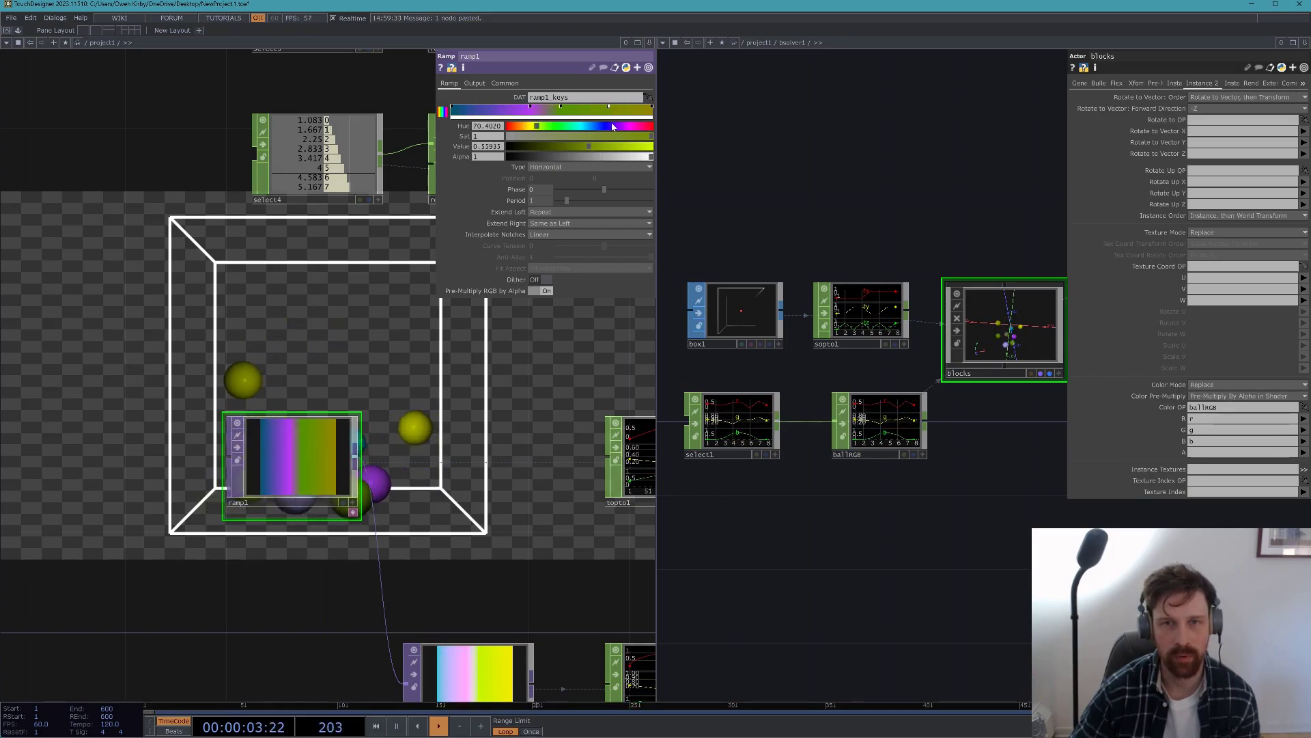
pyautogui.moveTo(603, 151)
pyautogui.mouseDown()
pyautogui.moveTo(629, 149)
pyautogui.moveTo(615, 134)
pyautogui.mouseUp()
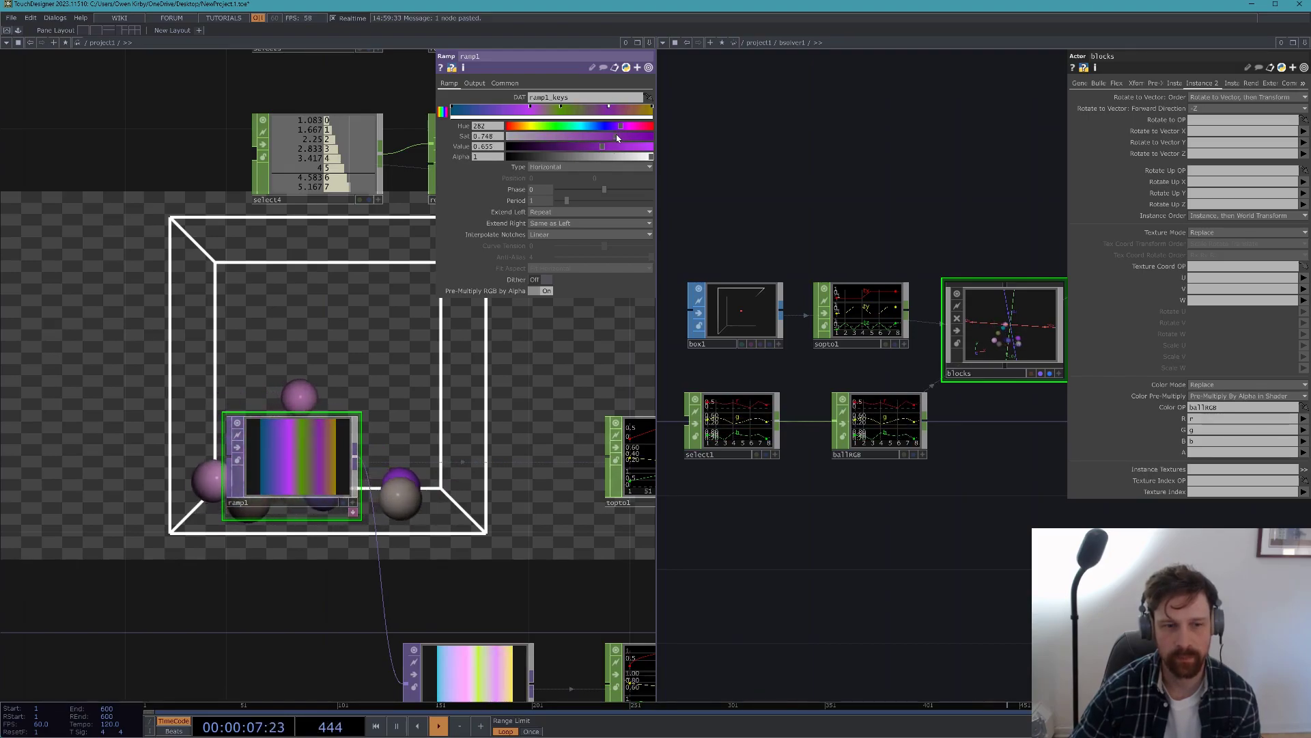
pyautogui.moveTo(452, 381); pyautogui.dragTo(315, 472)
pyautogui.scroll(-3, 327, 457)
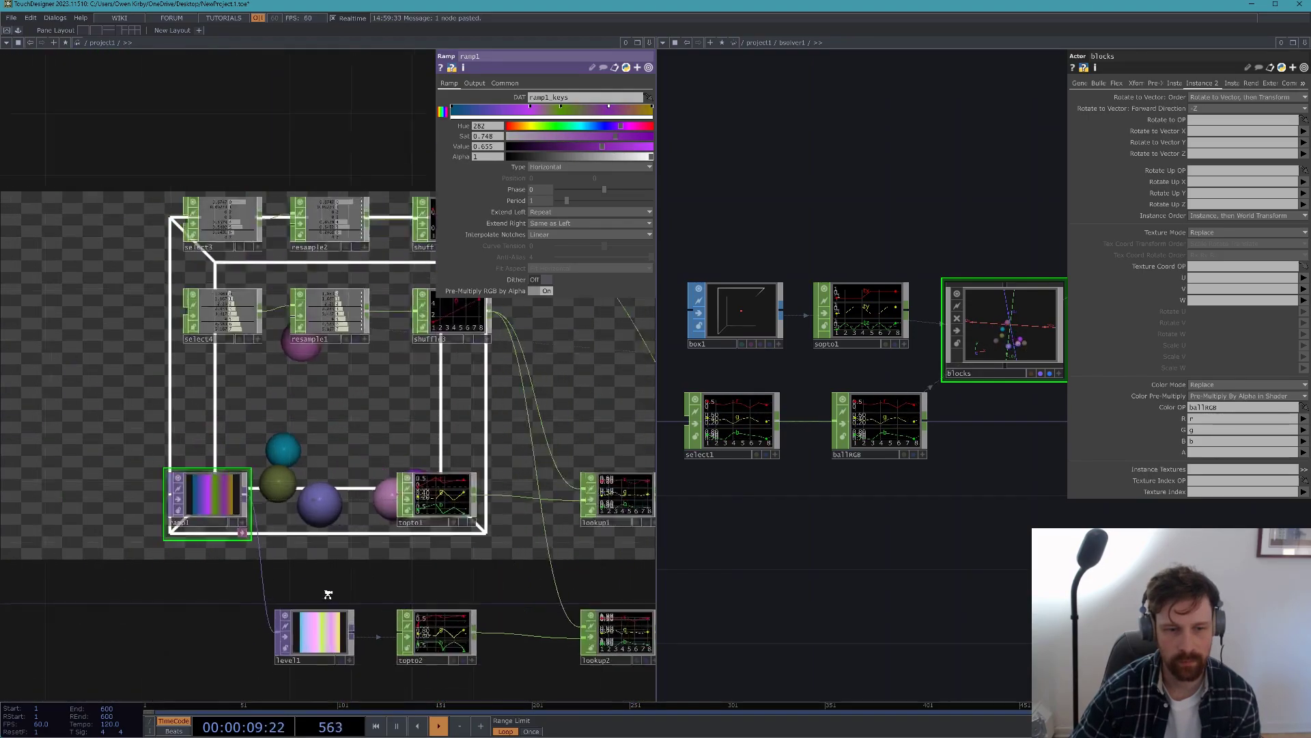
# - Set level1's Brightness 1 to 2, Gamma 1 to 3 and Contrast to 0.87
pyautogui.scroll(3, 321, 576)
pyautogui.click(316, 649)
pyautogui.moveTo(312, 607); pyautogui.dragTo(209, 489)
pyautogui.scroll(-4, 210, 490)
pyautogui.scroll(-4, 210, 490)
pyautogui.moveTo(390, 498); pyautogui.dragTo(211, 439)
pyautogui.scroll(3, 211, 440)
pyautogui.scroll(-3, 152, 498)
pyautogui.moveTo(348, 472); pyautogui.dragTo(165, 479)
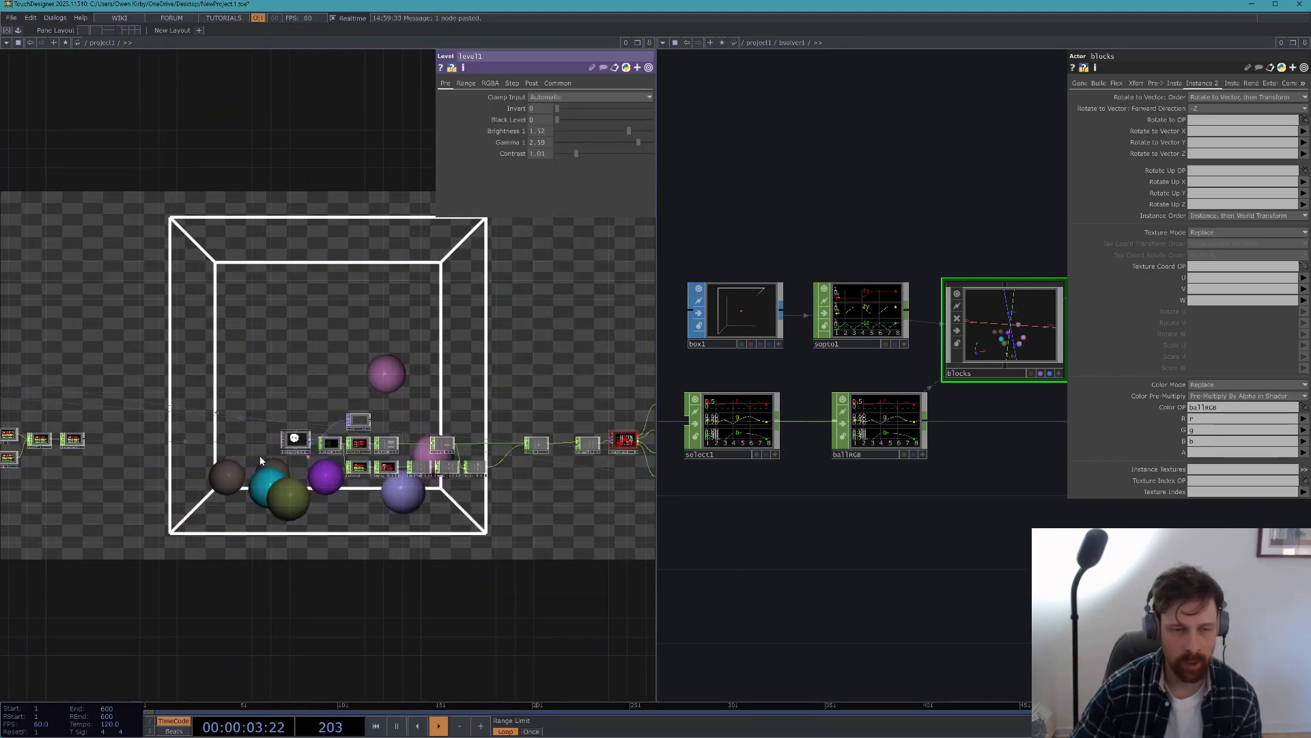
pyautogui.scroll(5, 187, 430)
pyautogui.scroll(3, 187, 430)
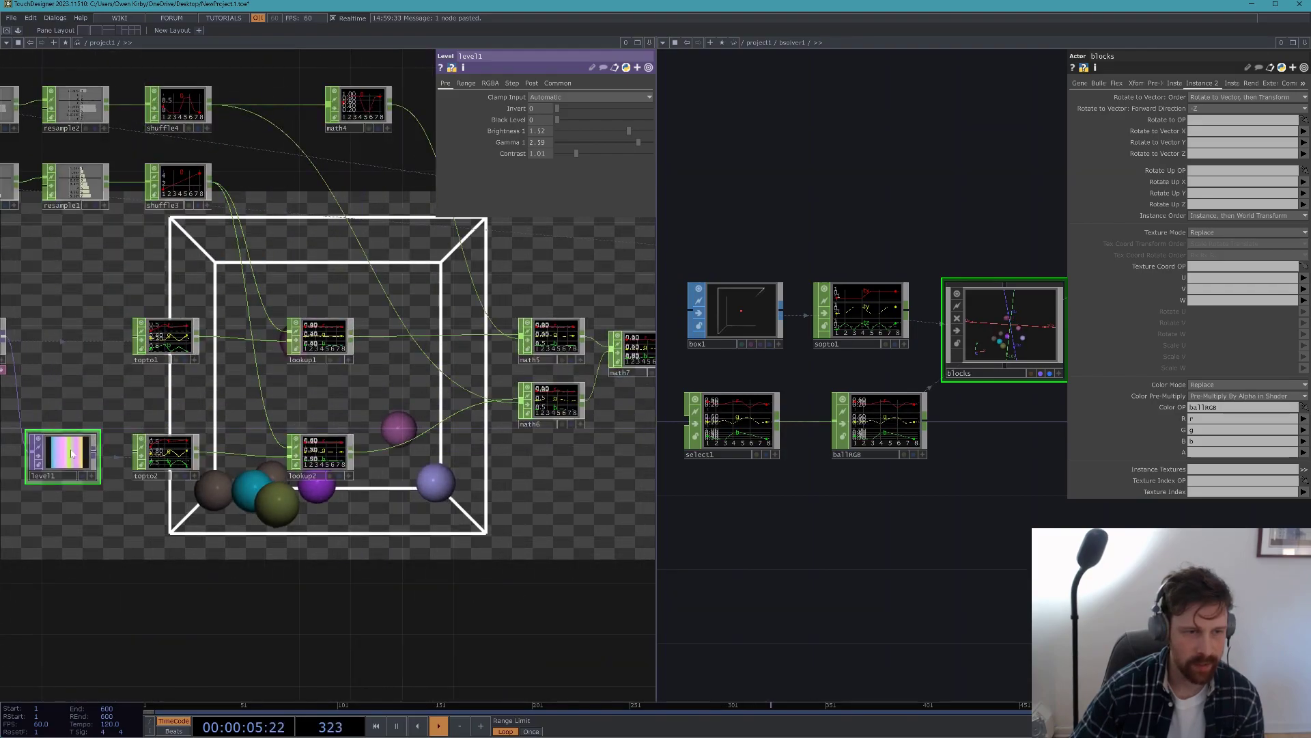
pyautogui.moveTo(632, 134); pyautogui.dragTo(568, 148)
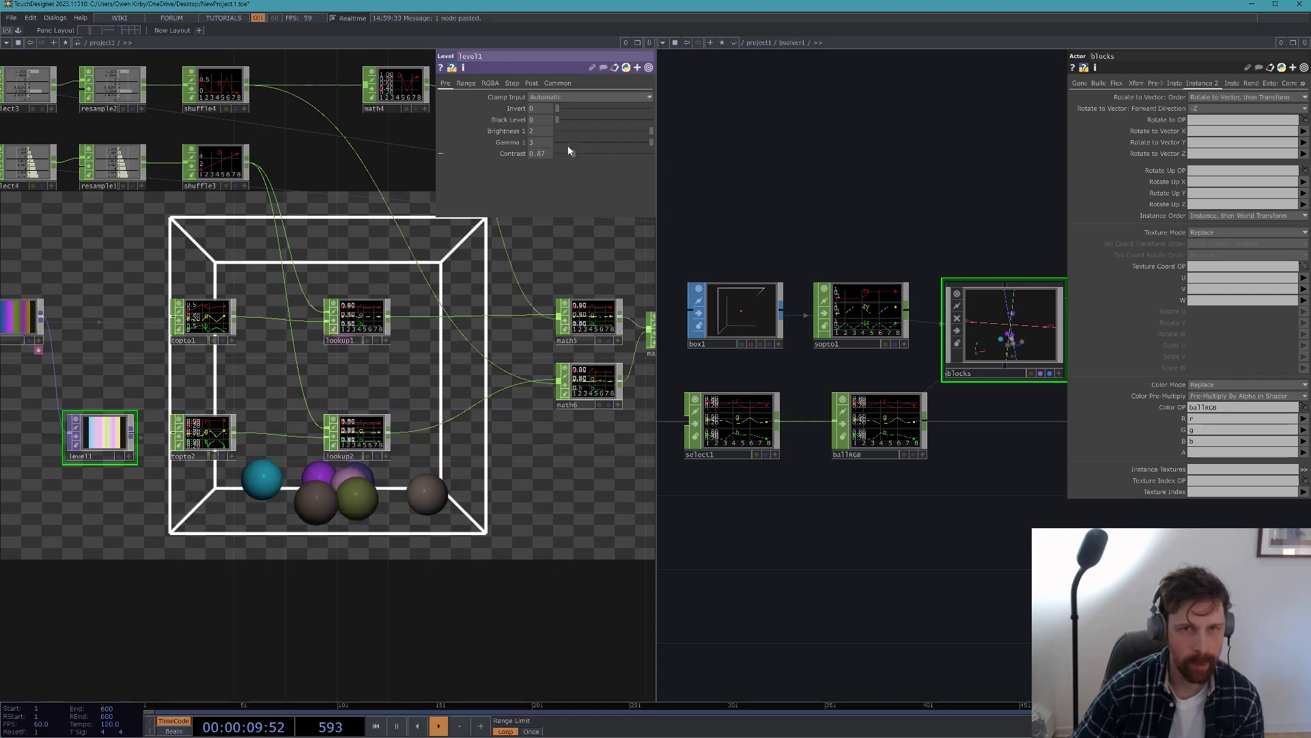
# - Raise level1's post-adjustment Gamma 2 to 1.73
pyautogui.click(557, 83)
pyautogui.click(532, 82)
pyautogui.moveTo(590, 97); pyautogui.dragTo(613, 97)
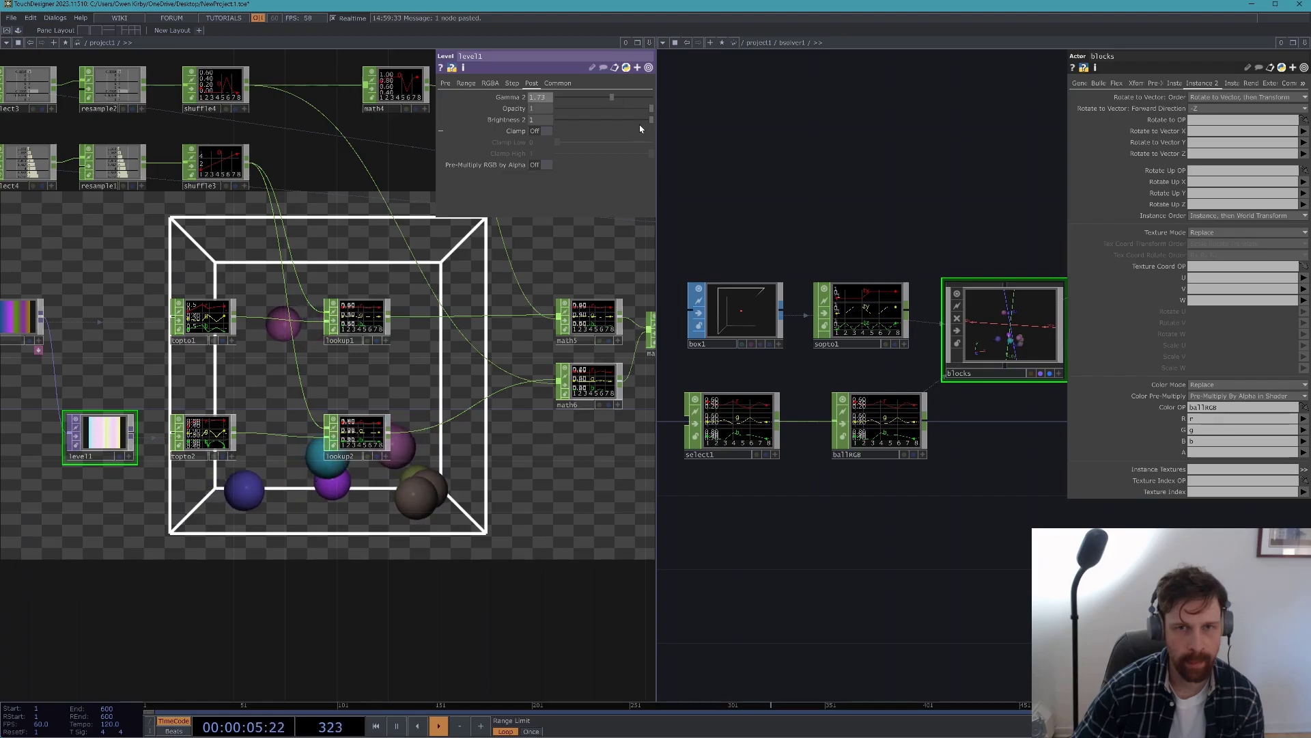
pyautogui.scroll(5, 328, 316)
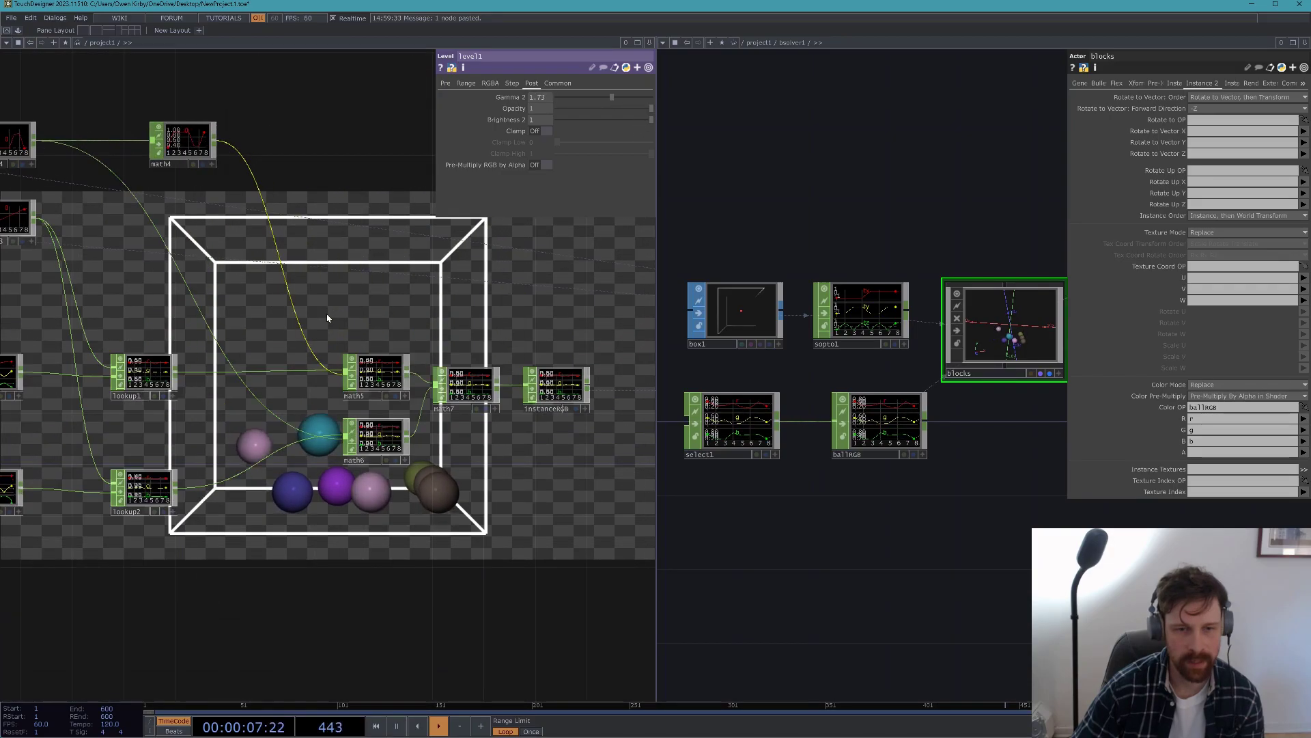
# - Change ramp1's last colour key to a green with hue 161, saturation 1 and value 0.838
pyautogui.scroll(-4, 45, 388)
pyautogui.scroll(3, 504, 460)
pyautogui.scroll(-3, 492, 473)
pyautogui.scroll(1, 481, 466)
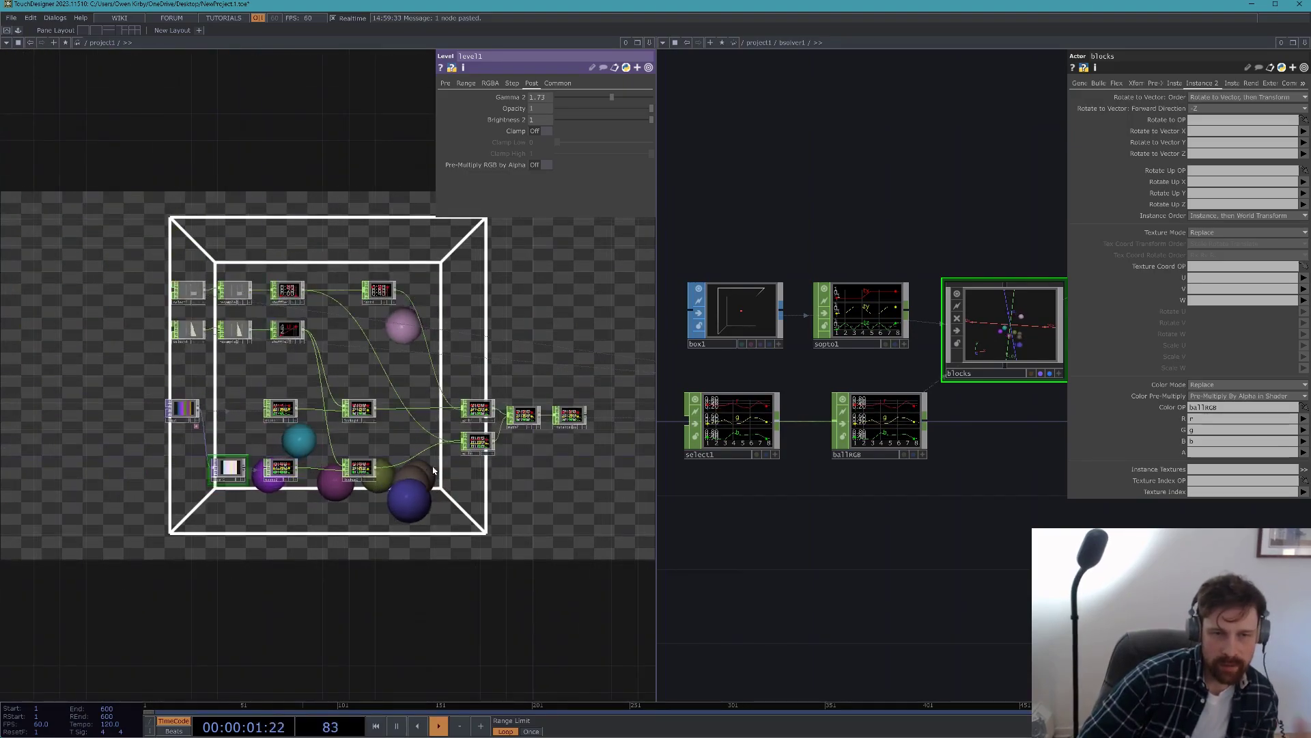
pyautogui.scroll(3, 482, 465)
pyautogui.moveTo(128, 289); pyautogui.dragTo(350, 293)
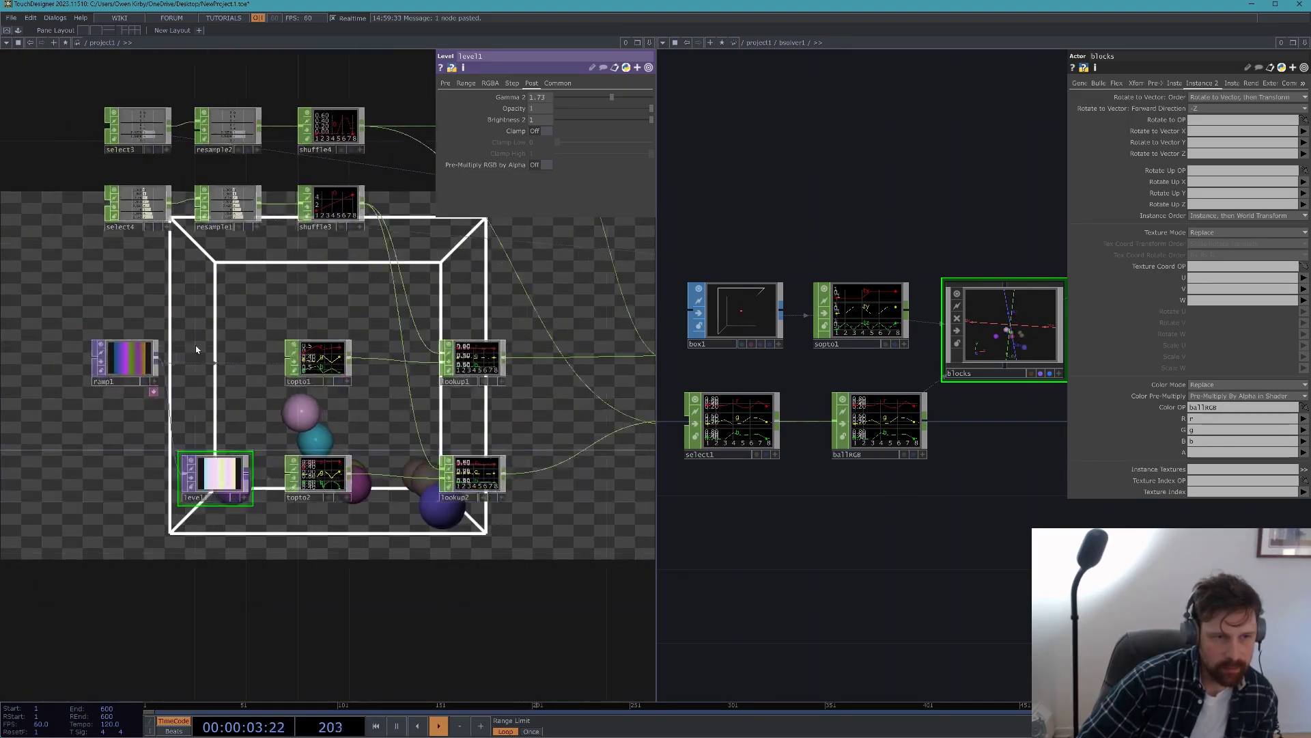
pyautogui.scroll(4, 128, 342)
pyautogui.click(167, 380)
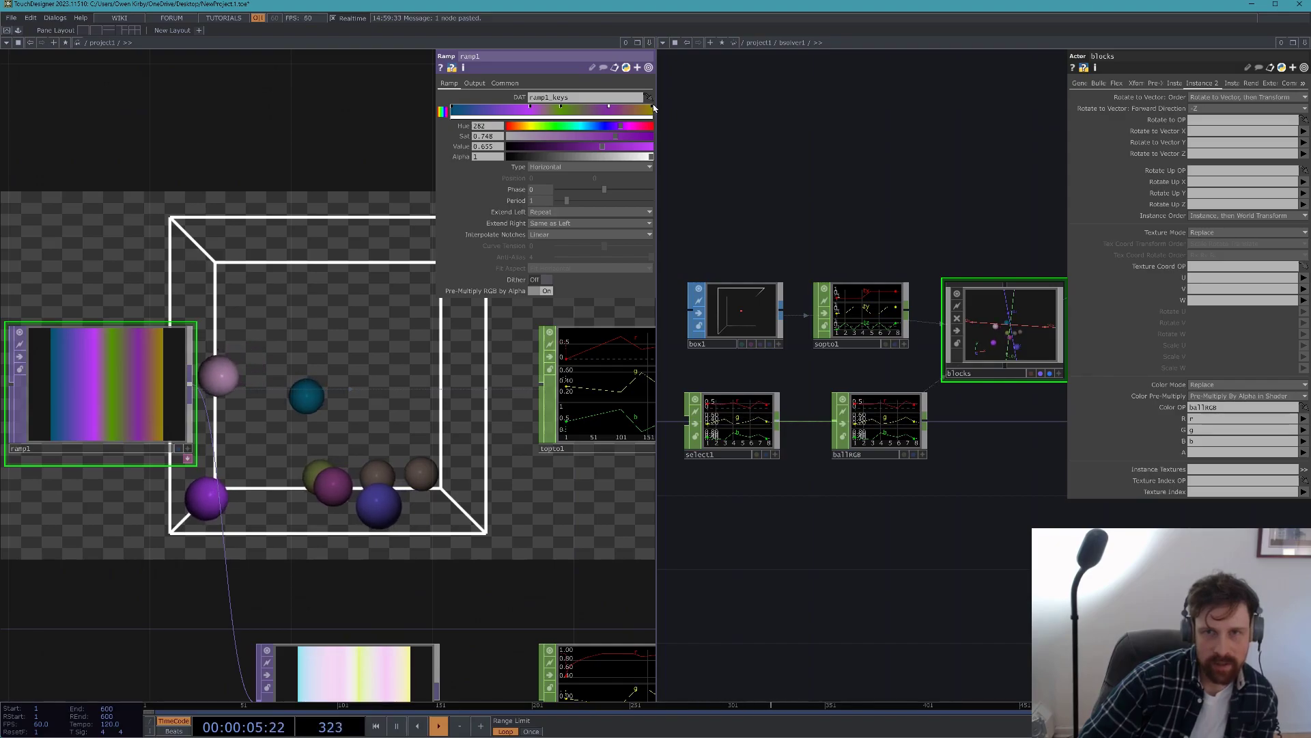
pyautogui.click(654, 108)
pyautogui.moveTo(540, 129); pyautogui.dragTo(629, 150)
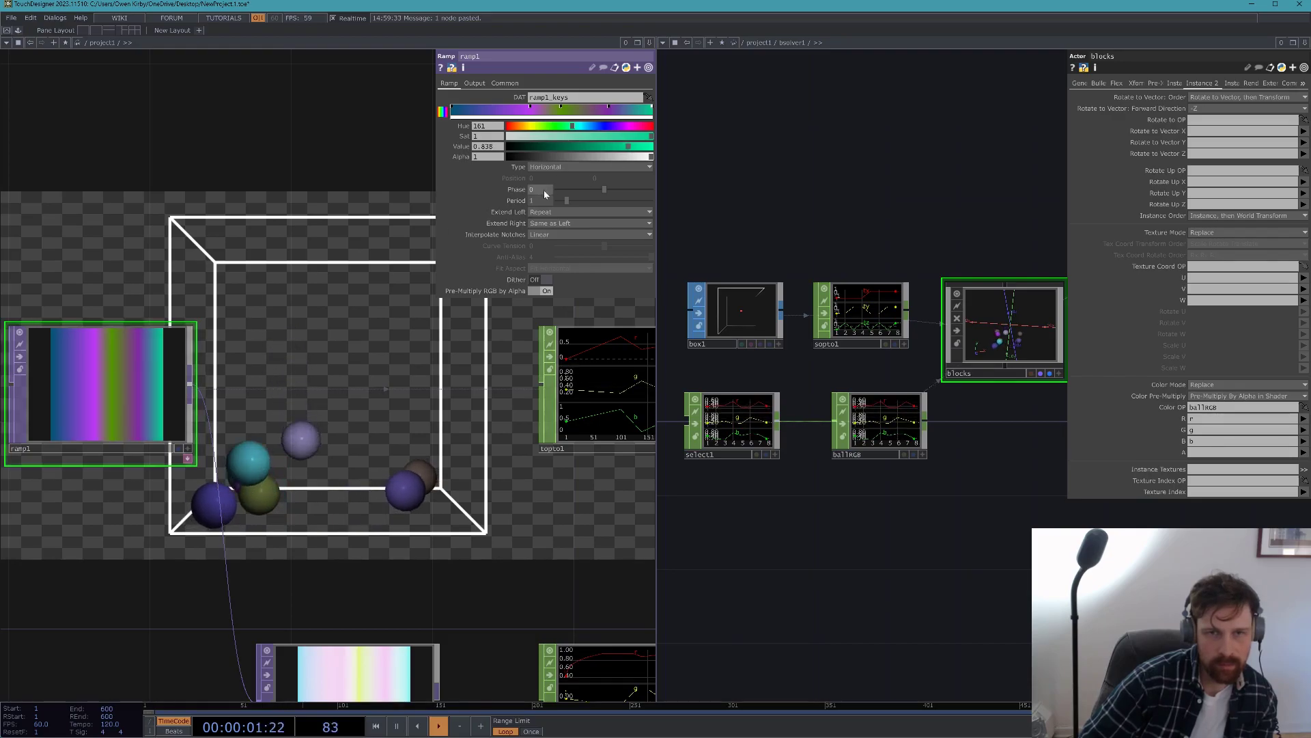
# - Set ramp1's period to 1.54 and recolour its middle green key to hue 64, saturation 1 and value 0.835
pyautogui.moveTo(567, 200)
pyautogui.mouseDown()
pyautogui.moveTo(591, 195)
pyautogui.moveTo(572, 196)
pyautogui.mouseUp()
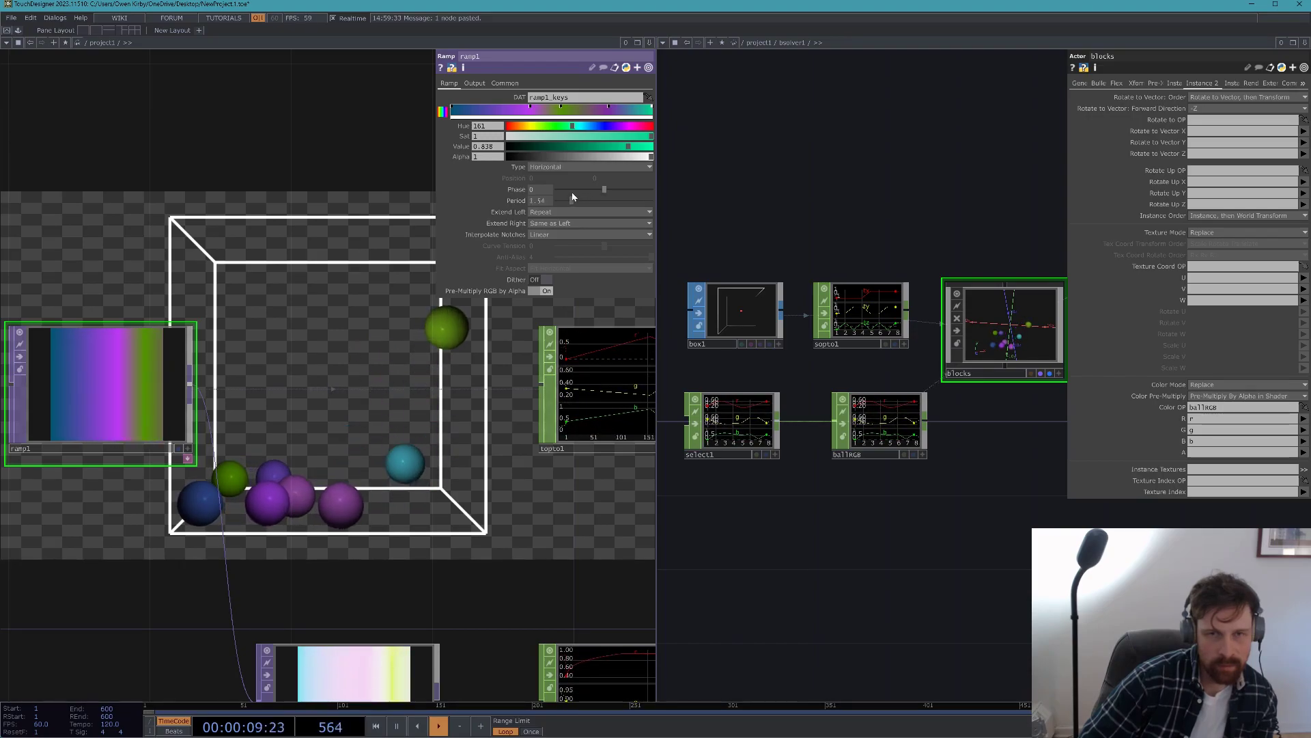
pyautogui.click(561, 108)
pyautogui.moveTo(544, 125); pyautogui.dragTo(629, 148)
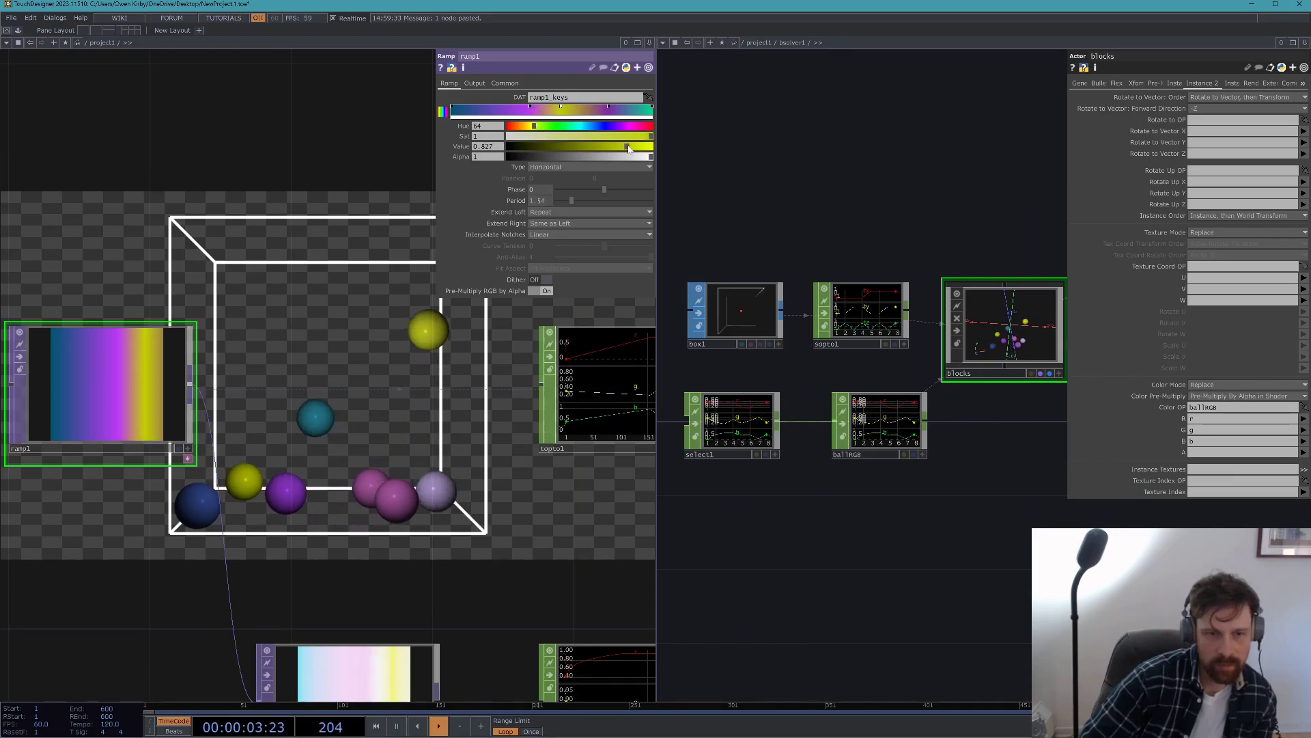
# - Look back along the project network from the colour lookups to bsolver1 and its solver parameters
pyautogui.scroll(-6, 311, 465)
pyautogui.moveTo(329, 405); pyautogui.dragTo(141, 368)
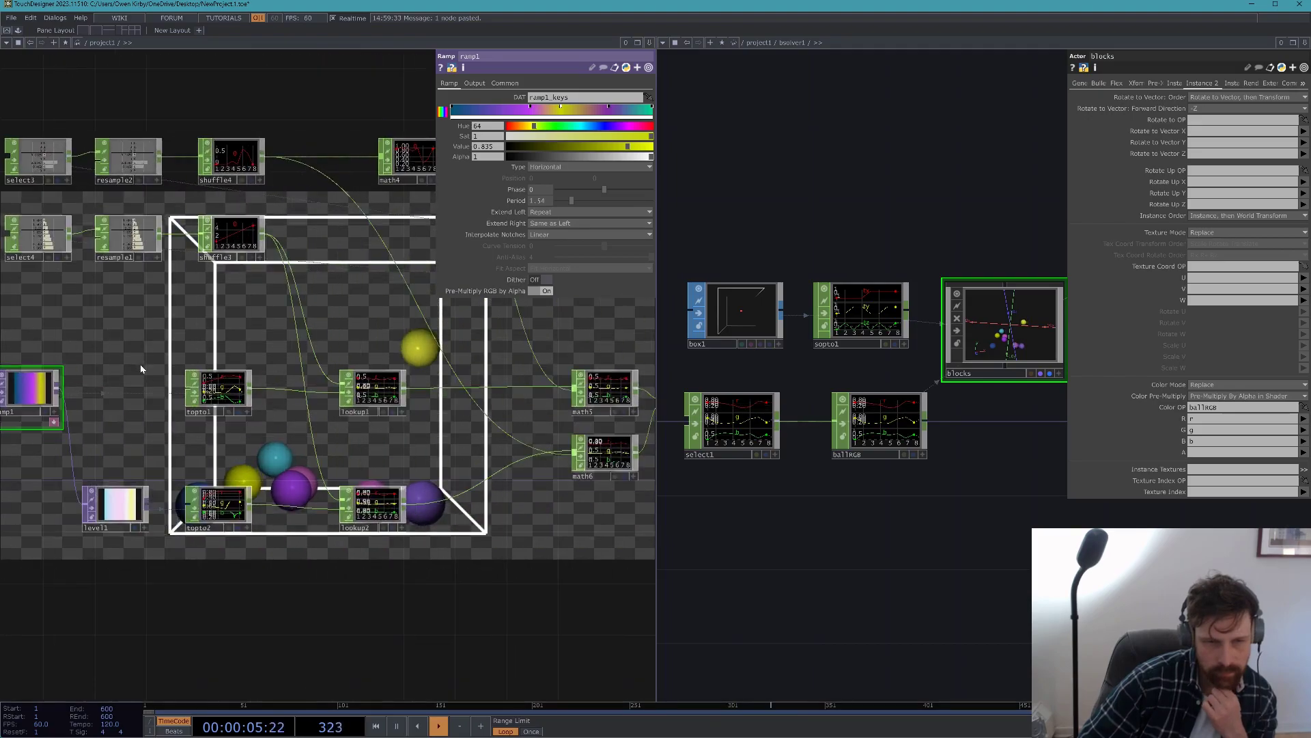
pyautogui.moveTo(314, 364); pyautogui.dragTo(186, 432)
pyautogui.scroll(-4, 186, 432)
pyautogui.moveTo(502, 402); pyautogui.dragTo(110, 389)
pyautogui.scroll(-1, 110, 389)
pyautogui.scroll(4, 299, 431)
pyautogui.click(299, 432)
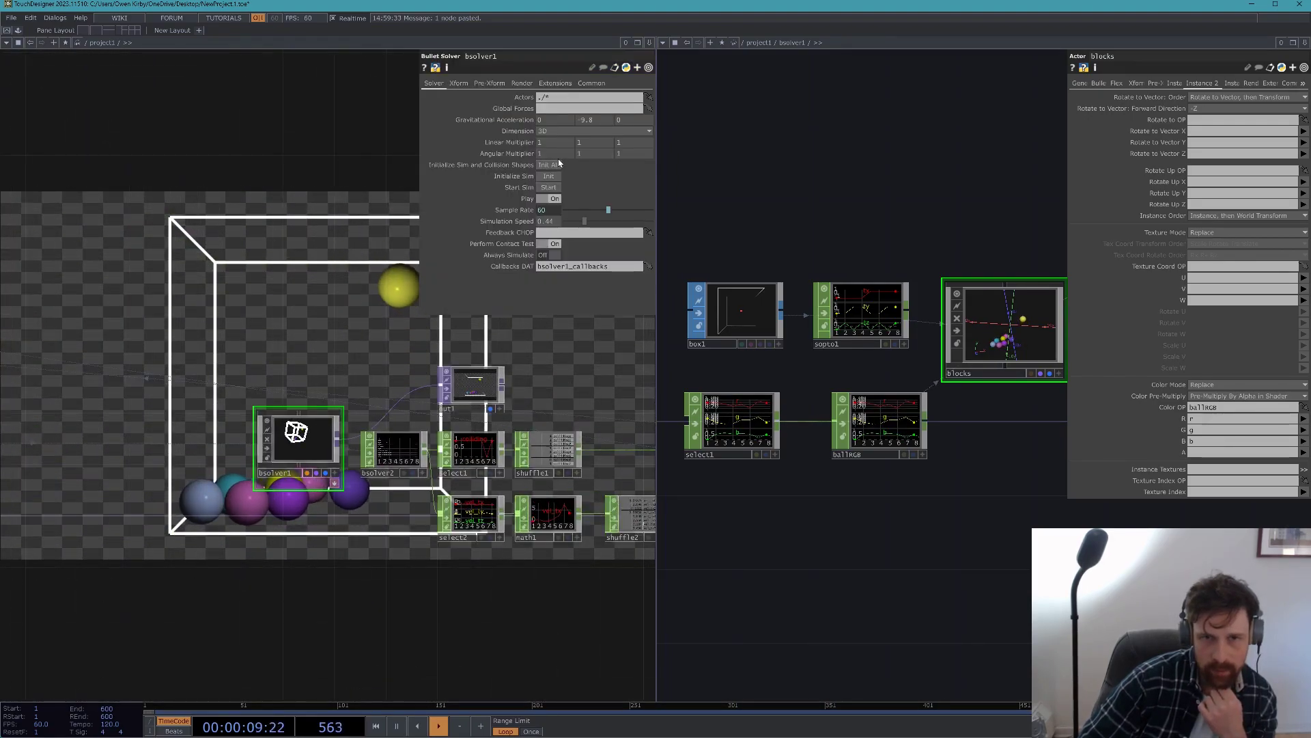
pyautogui.moveTo(325, 380); pyautogui.dragTo(154, 408)
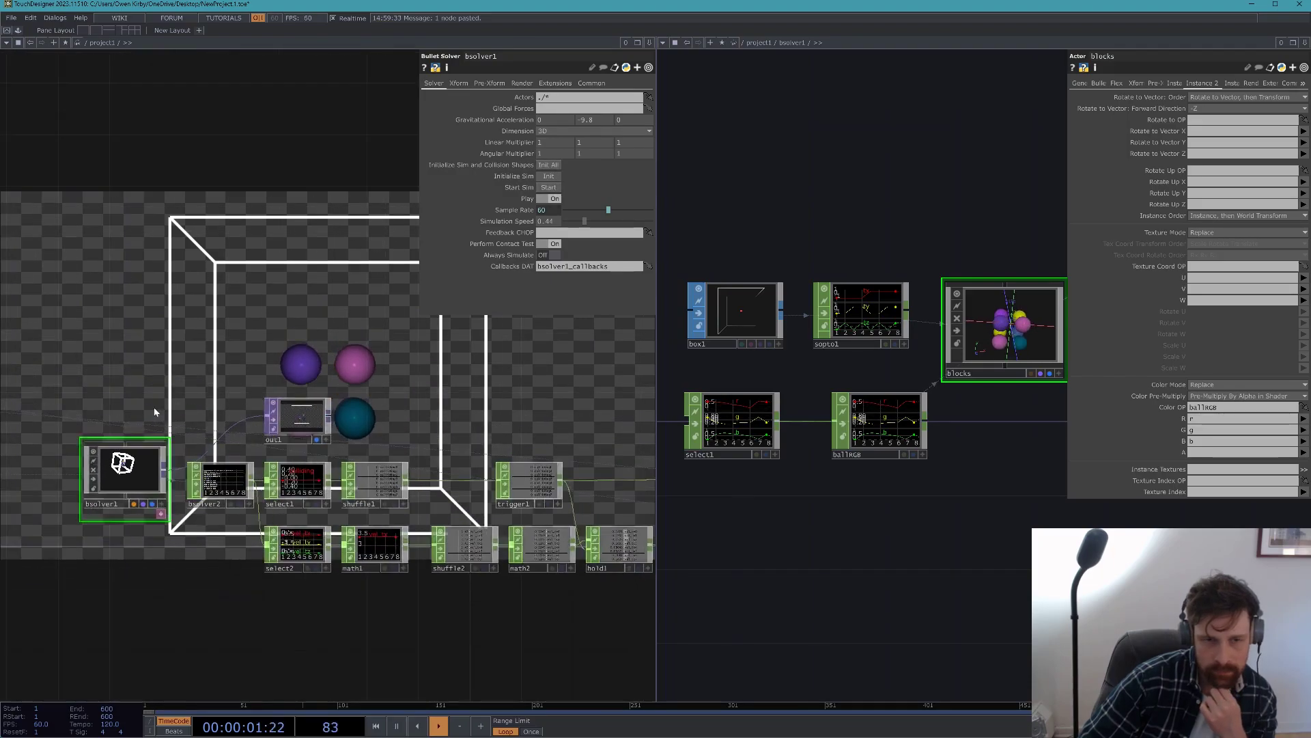
pyautogui.scroll(-4, 154, 408)
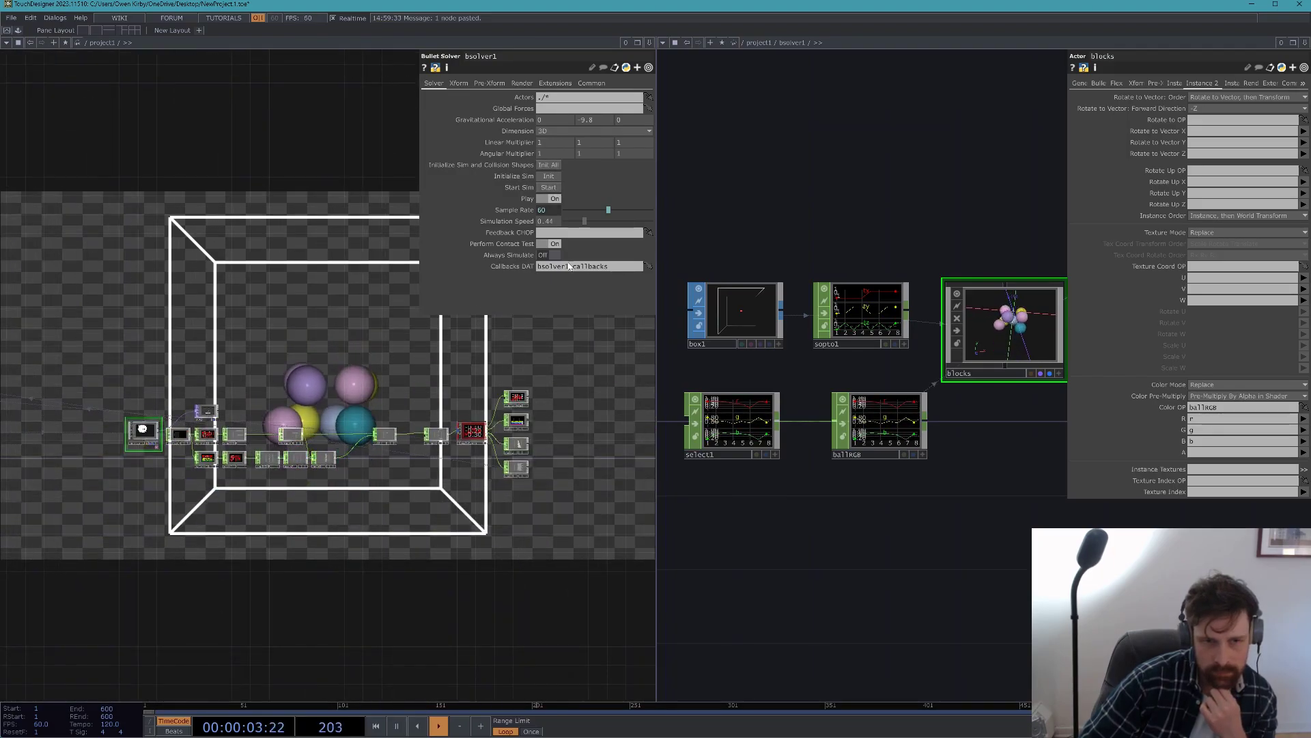
# - Close the project1 pane so only the bsolver1 network remains, and move out1 well away from render1 to make room
pyautogui.click(1305, 42)
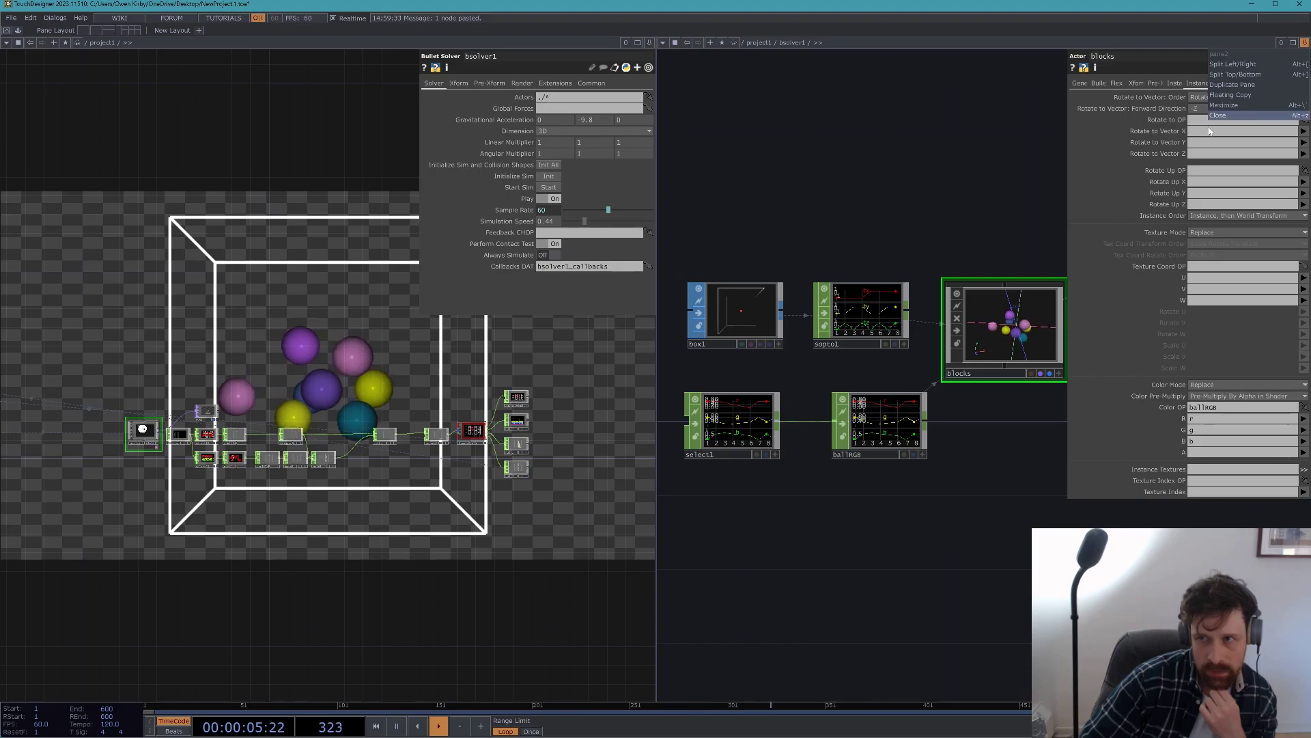
pyautogui.click(663, 42)
pyautogui.click(571, 113)
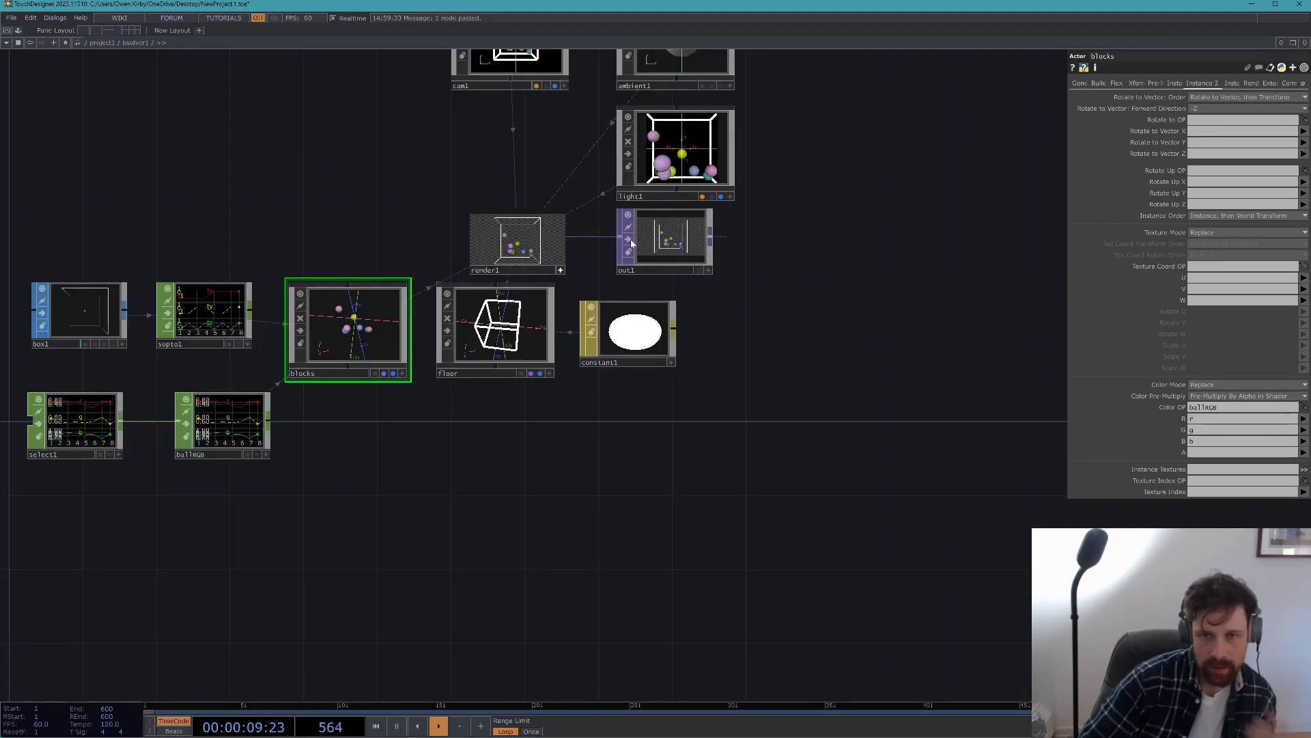
pyautogui.scroll(-3, 675, 237)
pyautogui.moveTo(670, 237); pyautogui.dragTo(964, 251)
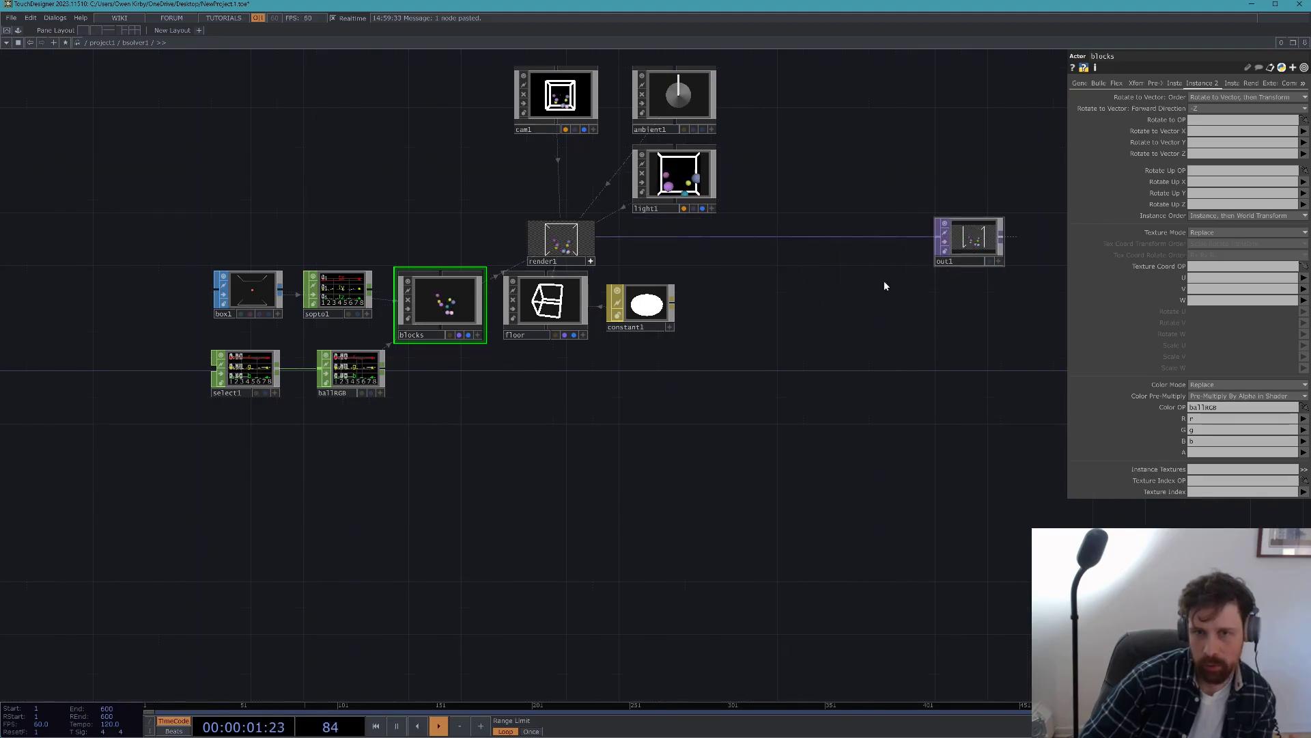
pyautogui.scroll(5, 685, 278)
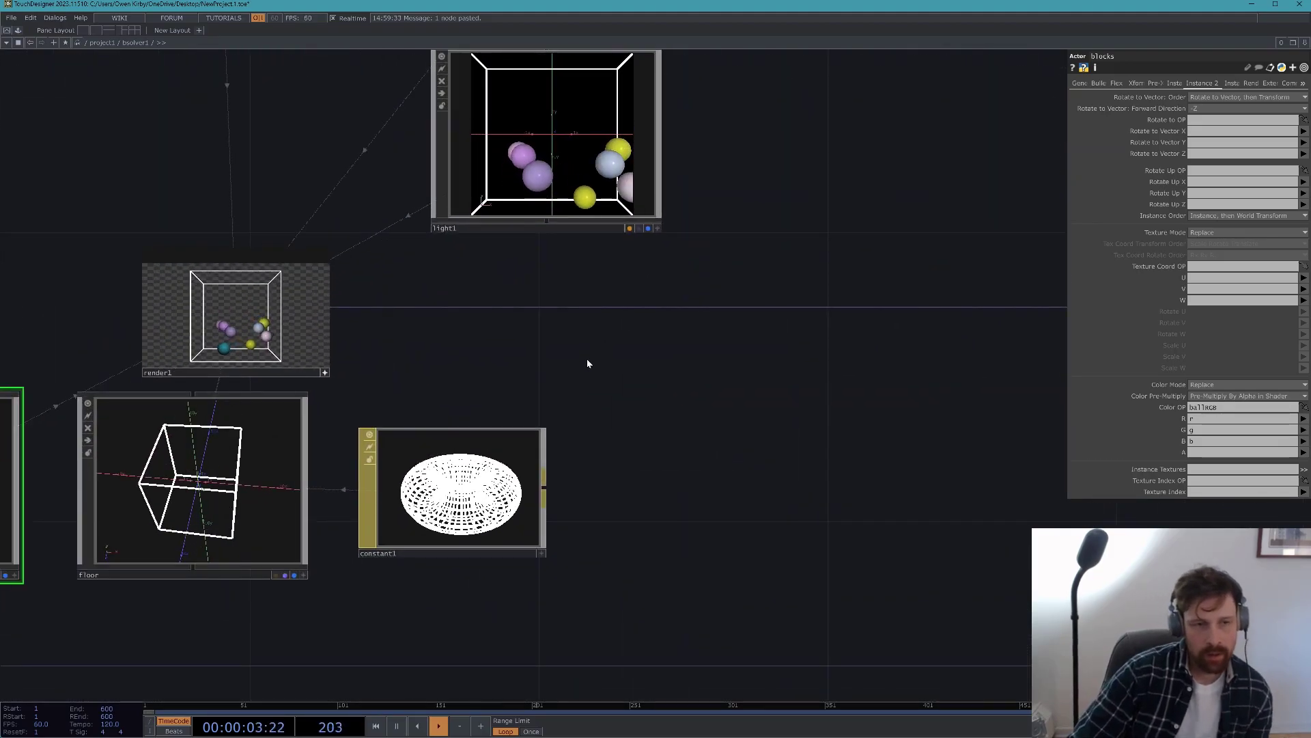
pyautogui.press('Tab')
pyautogui.write('re')
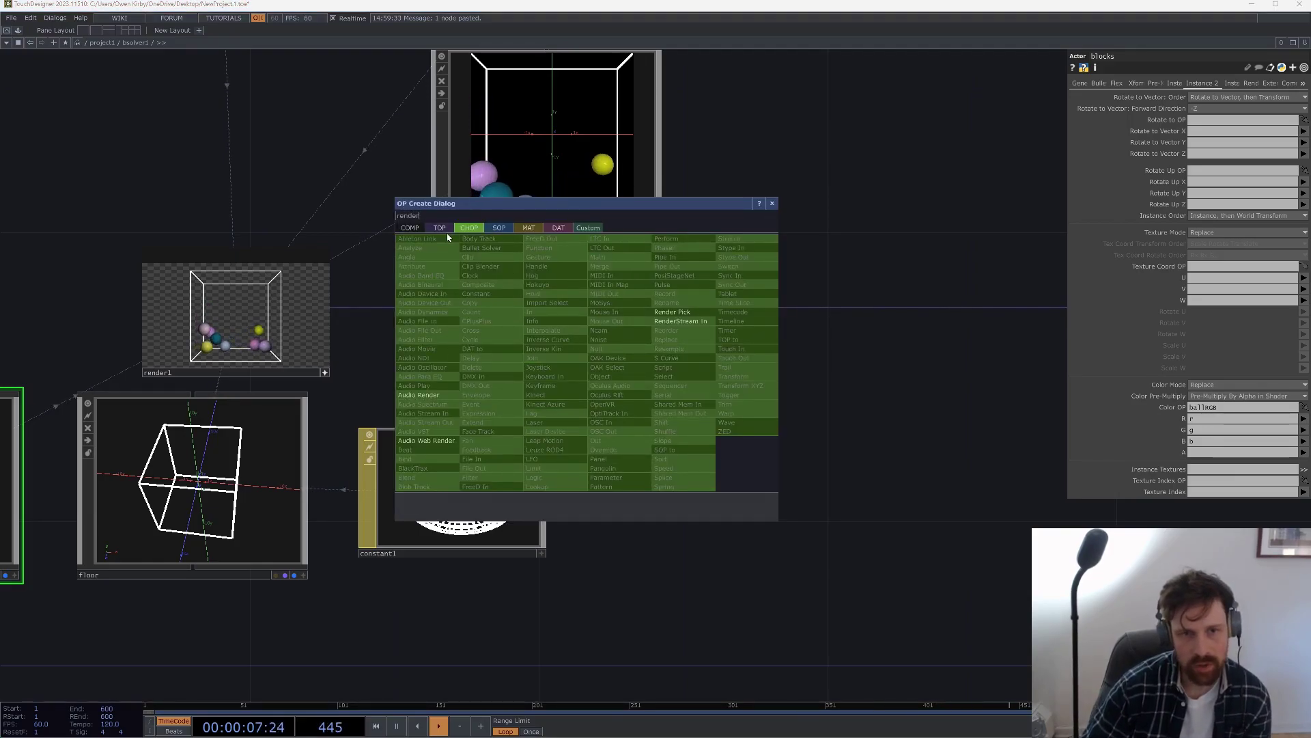
pyautogui.click(448, 232)
pyautogui.click(596, 338)
pyautogui.click(592, 337)
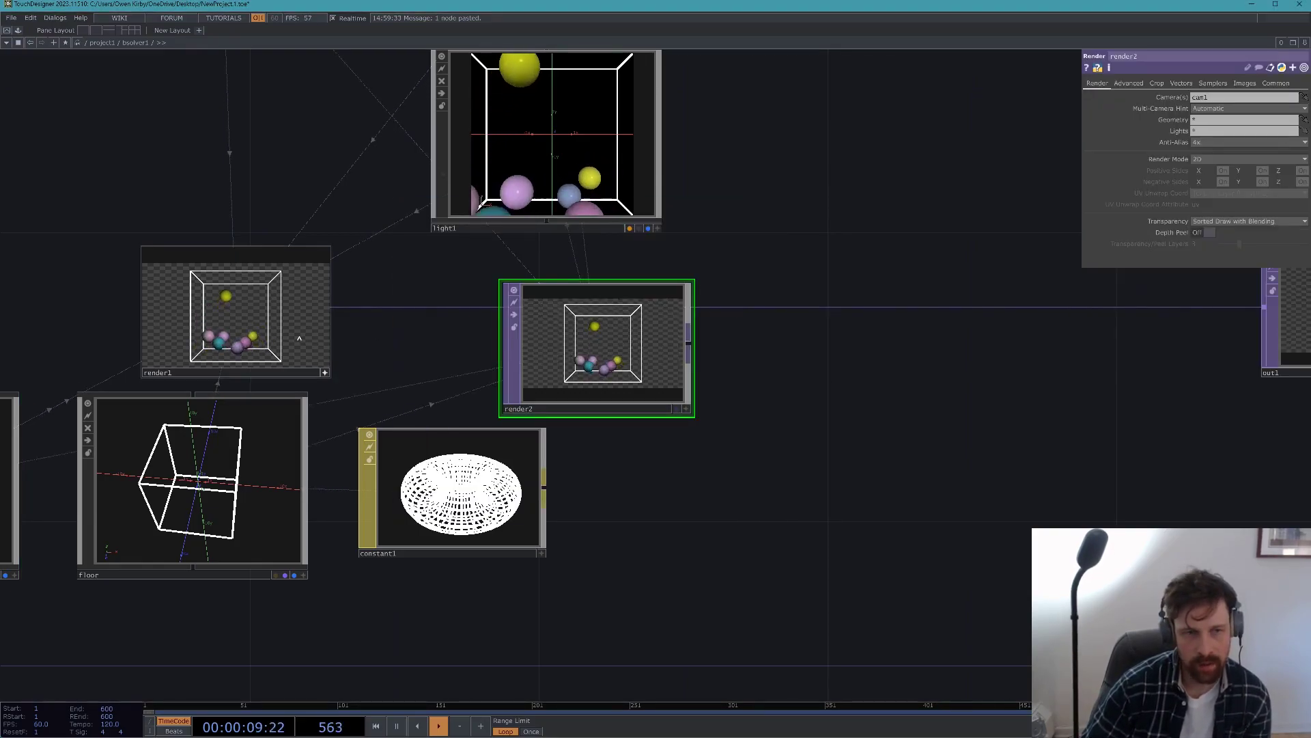
pyautogui.click(330, 308)
pyautogui.click(618, 348)
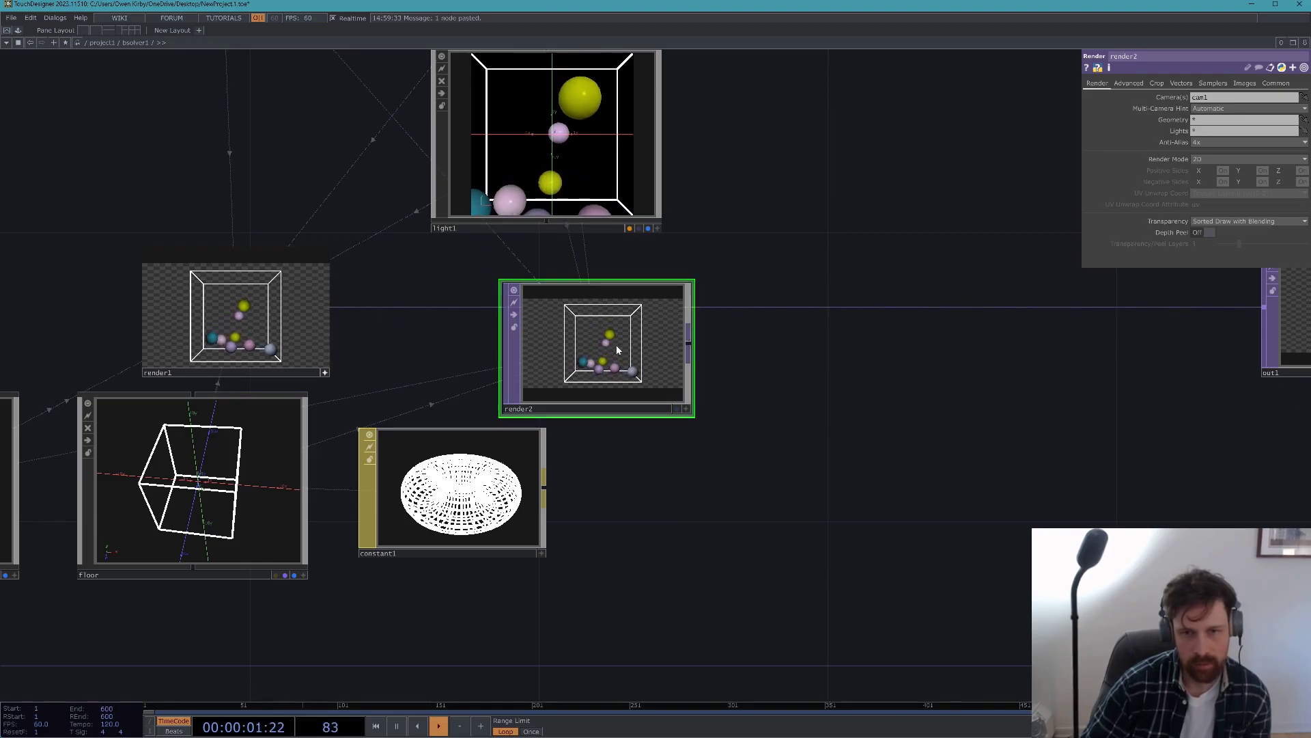
pyautogui.press('Delete')
# - Add a Render Pass TOP beside render1 and connect render1's output to its input
pyautogui.press('Tab')
pyautogui.write('ren')
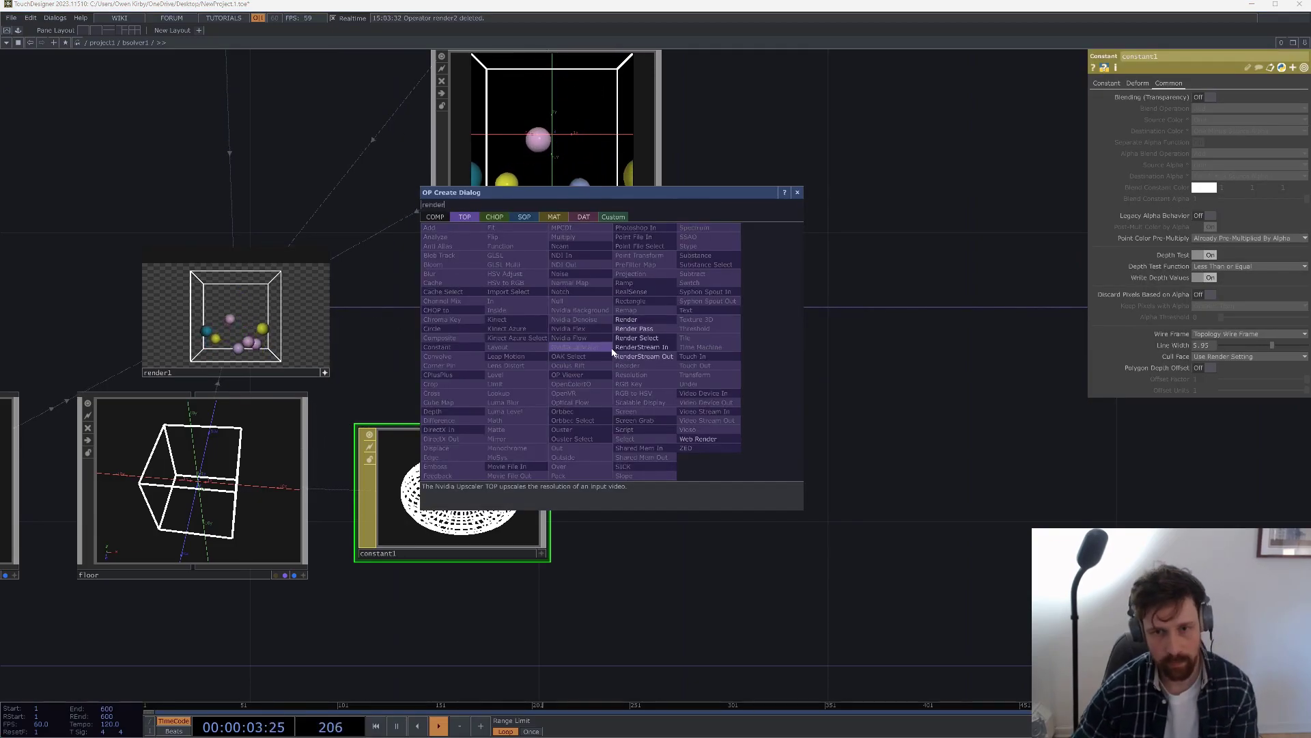
pyautogui.click(633, 334)
pyautogui.click(635, 344)
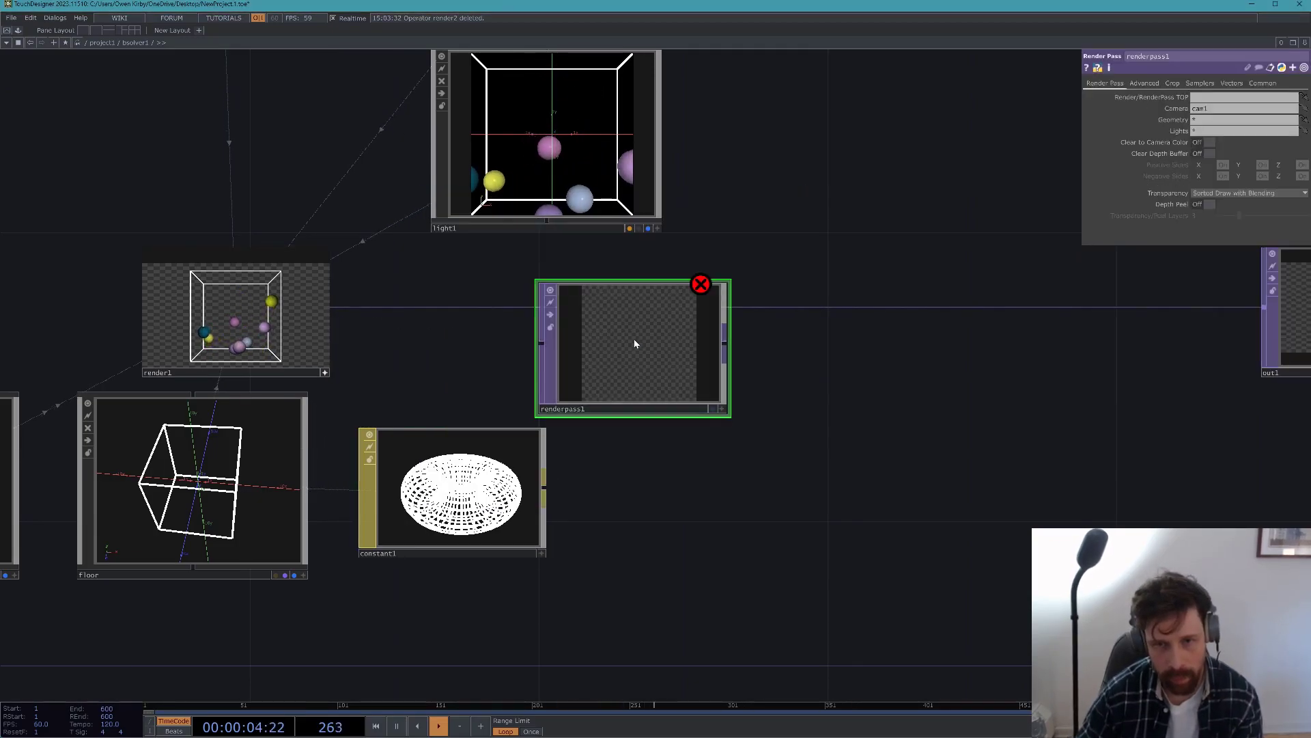
pyautogui.click(333, 308)
pyautogui.click(538, 325)
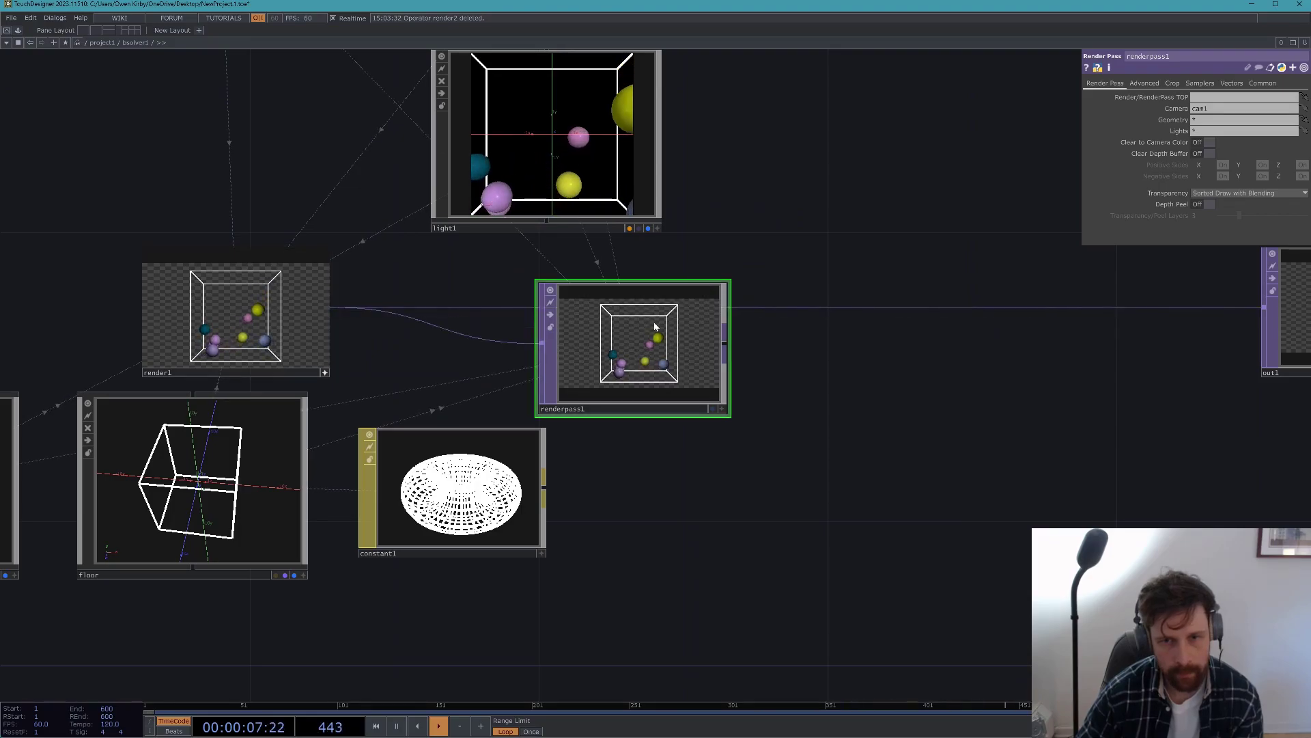
# - Set renderpass1's Geometry to blocks and turn on Clear to Camera Color and Clear Depth Buffer
pyautogui.scroll(3, 654, 319)
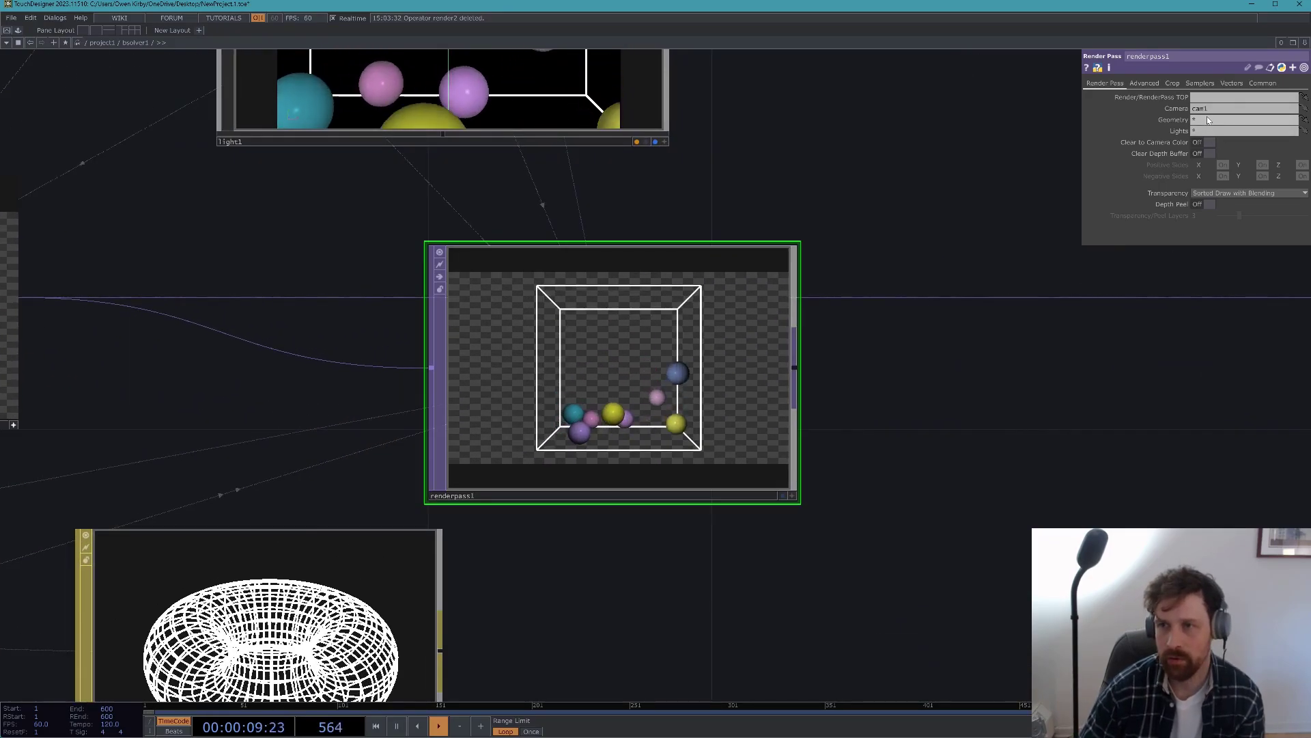
pyautogui.click(1207, 116)
pyautogui.write('blov')
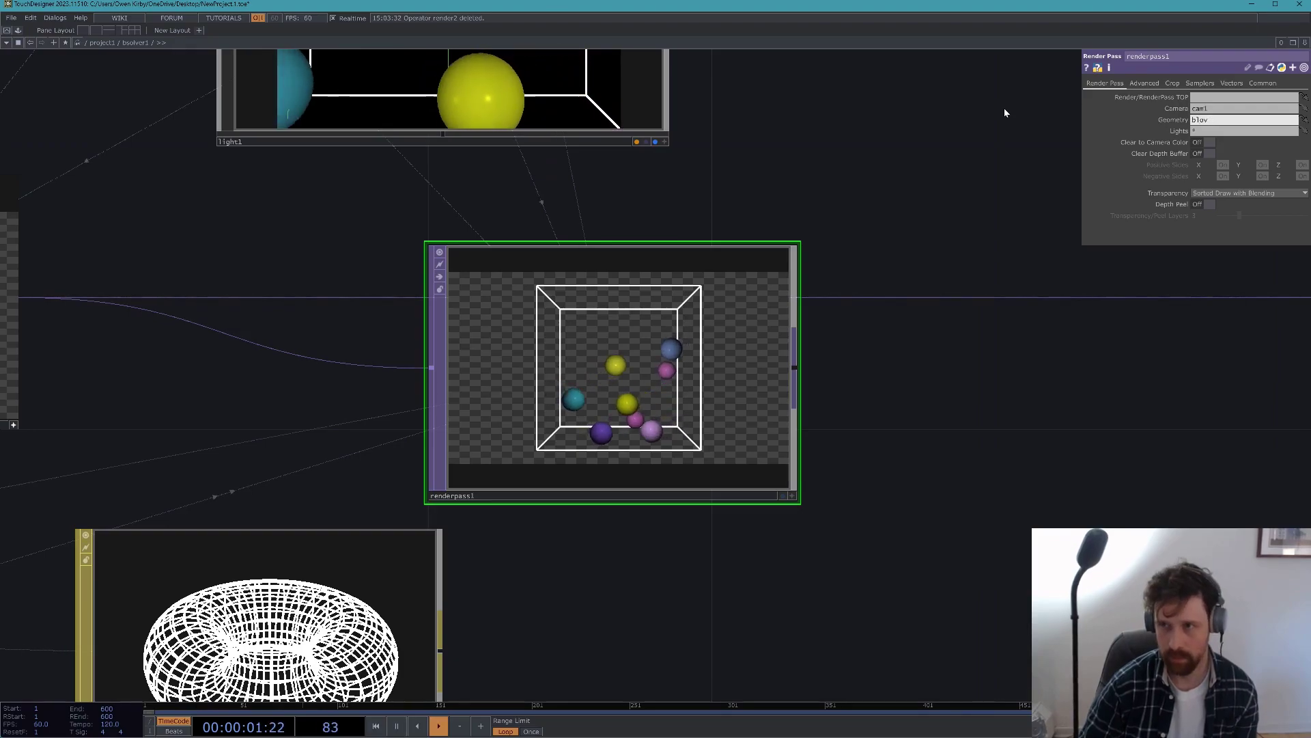
pyautogui.write('ckcks')
pyautogui.press('Return')
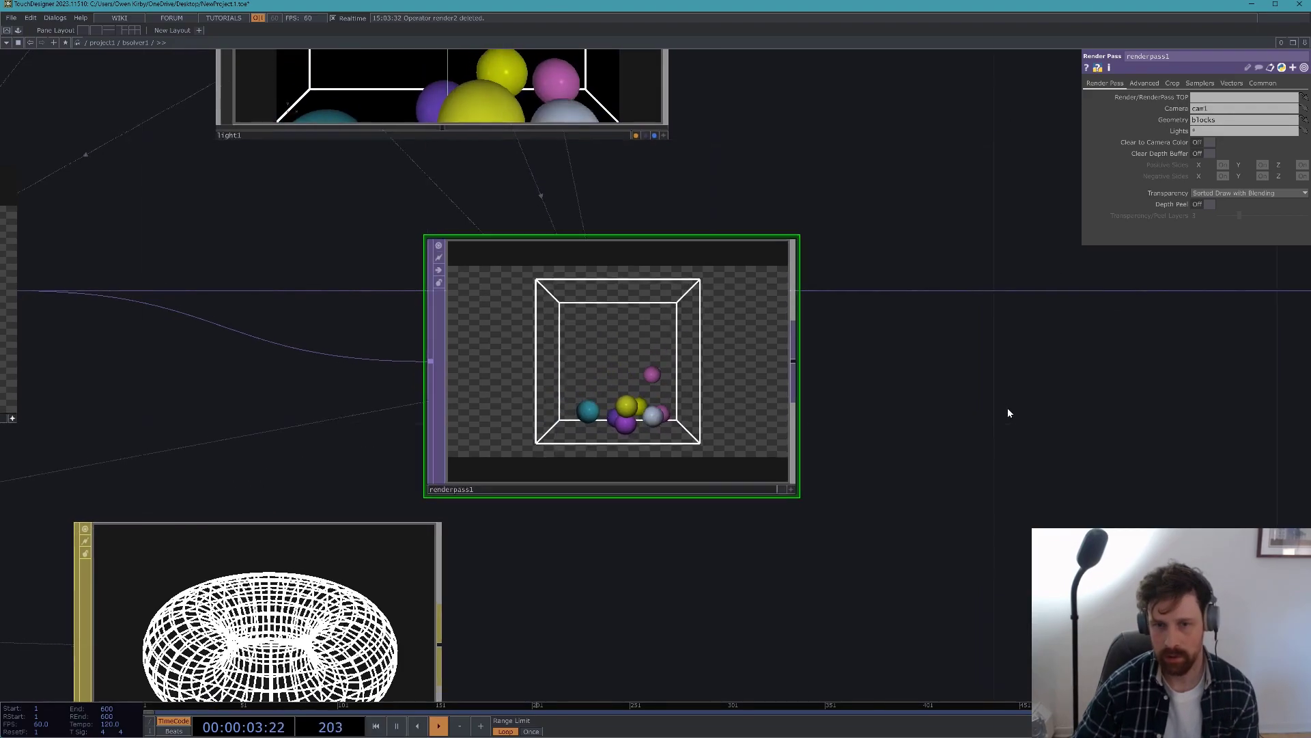
pyautogui.click(1207, 143)
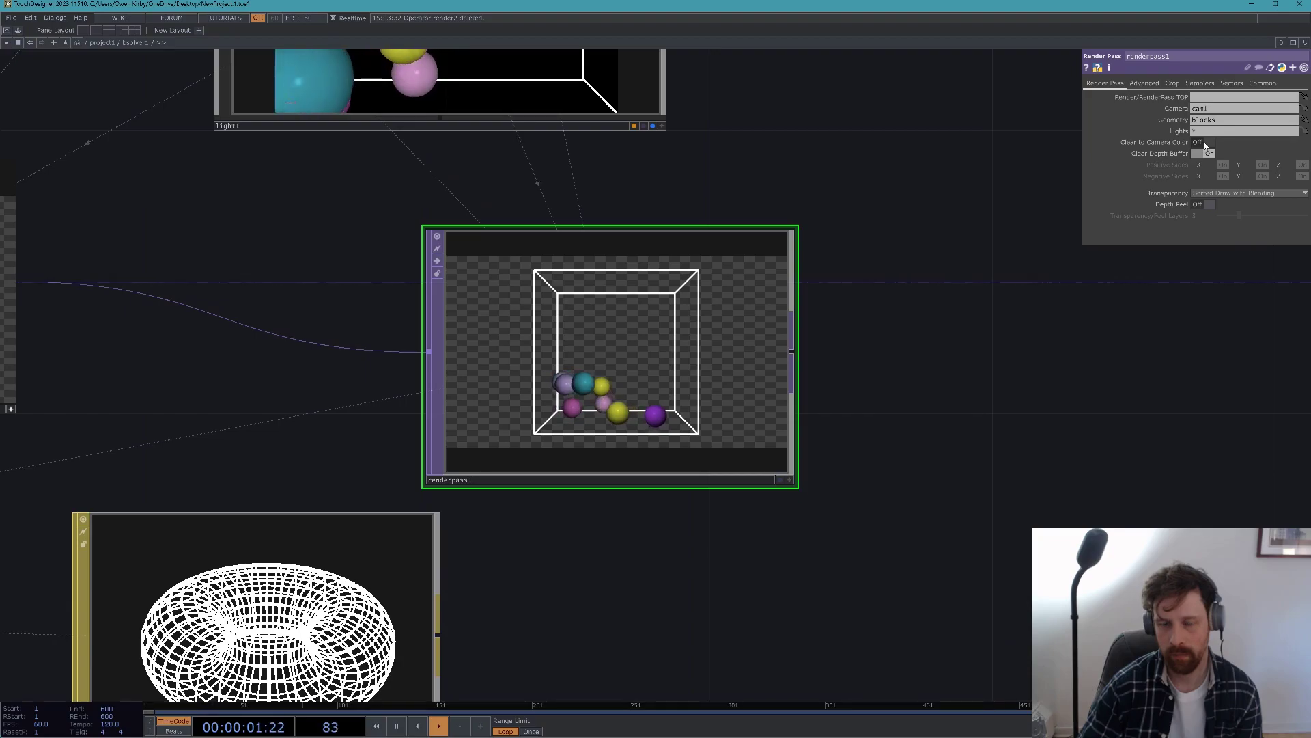
pyautogui.click(1207, 143)
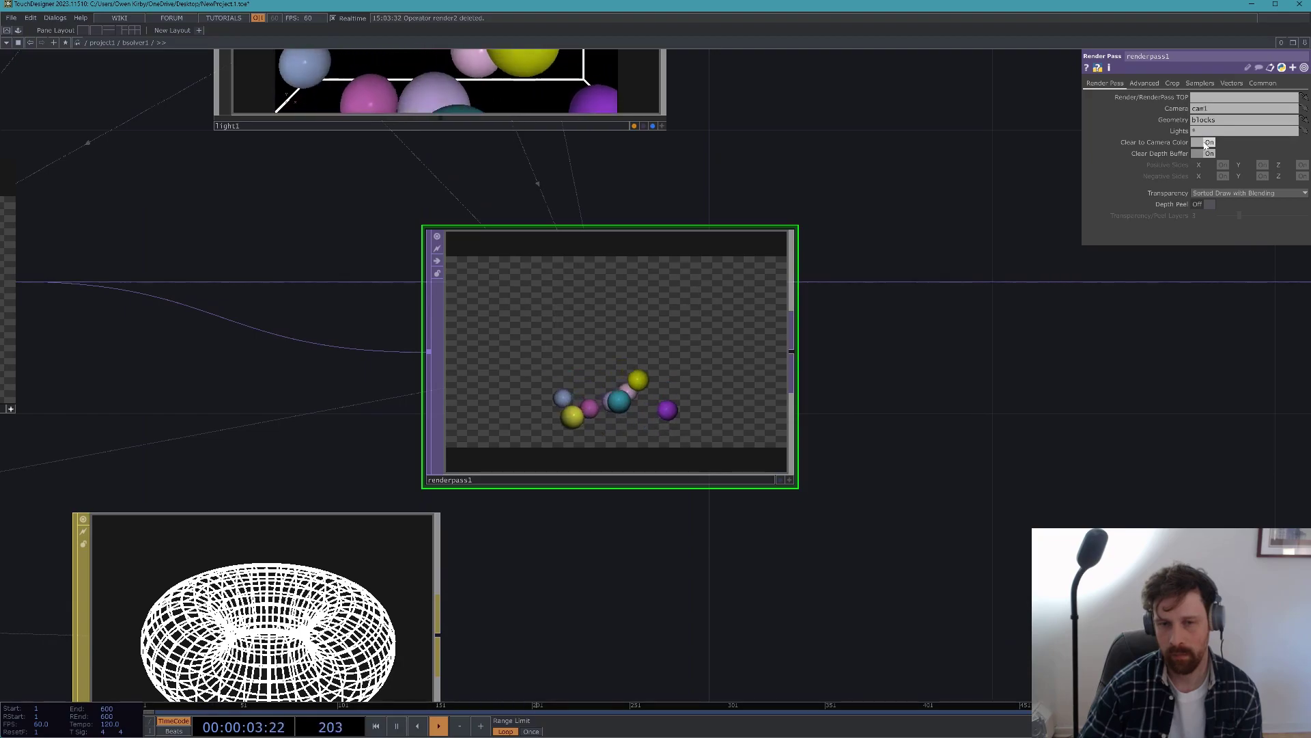
# - Add a Bloom TOP fed by renderpass1's output, placing it between renderpass1 and out1
pyautogui.scroll(-5, 668, 260)
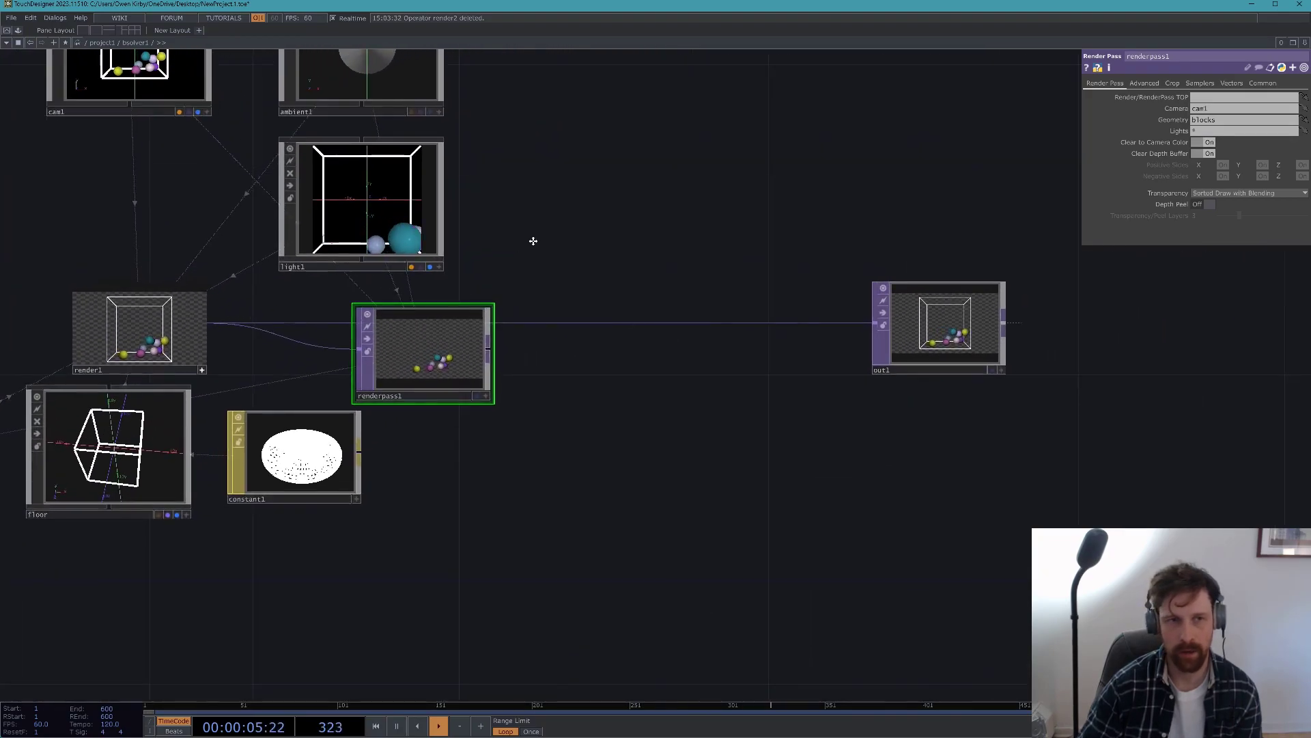
pyautogui.moveTo(527, 233); pyautogui.dragTo(583, 315)
pyautogui.scroll(-4, 214, 146)
pyautogui.click(214, 146)
pyautogui.moveTo(631, 232); pyautogui.dragTo(647, 266)
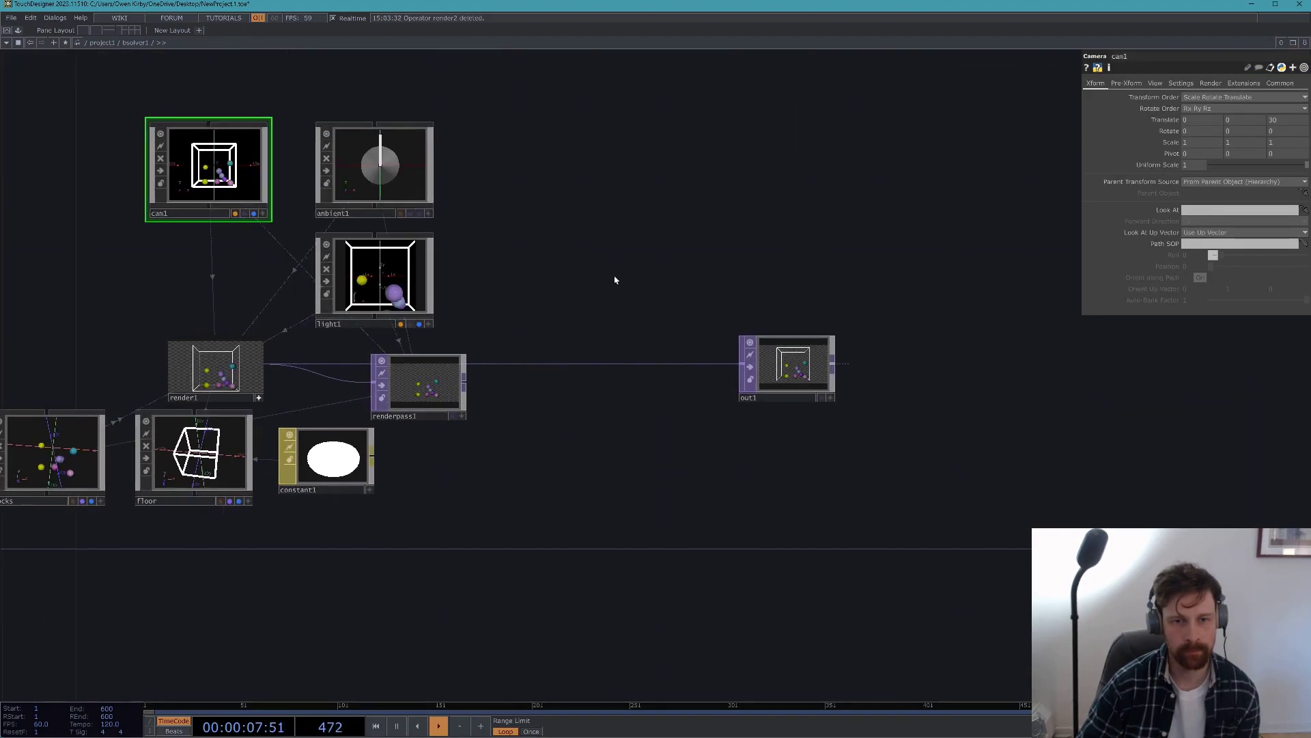
pyautogui.rightClick(466, 384)
pyautogui.write('bloom')
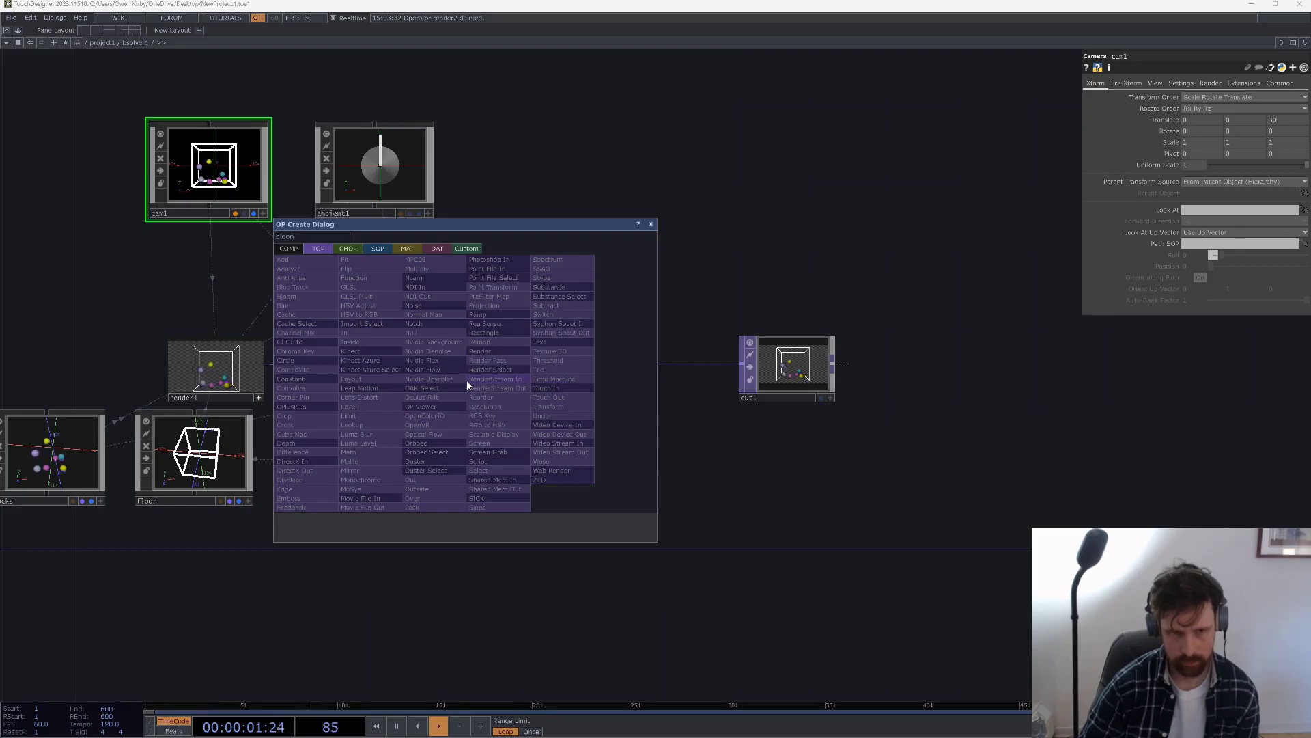
pyautogui.click(316, 296)
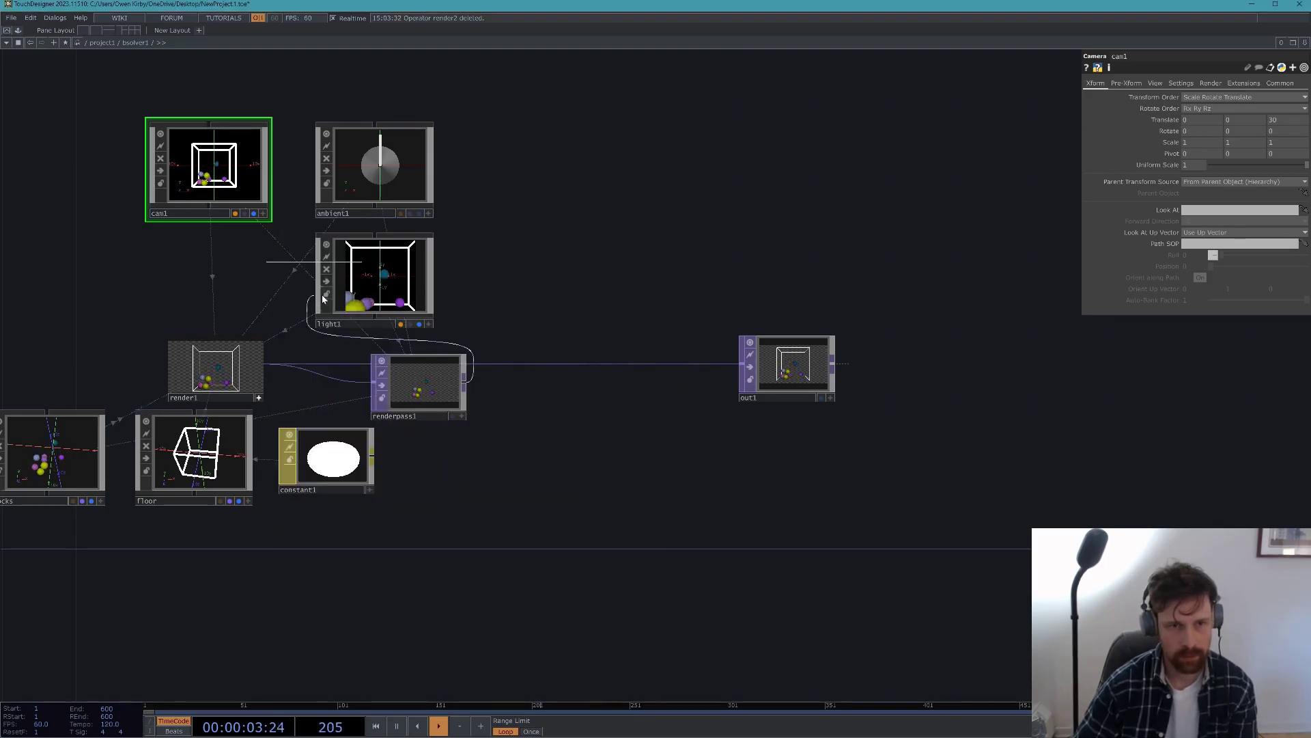
pyautogui.click(558, 394)
pyautogui.scroll(5, 558, 393)
pyautogui.scroll(2, 871, 280)
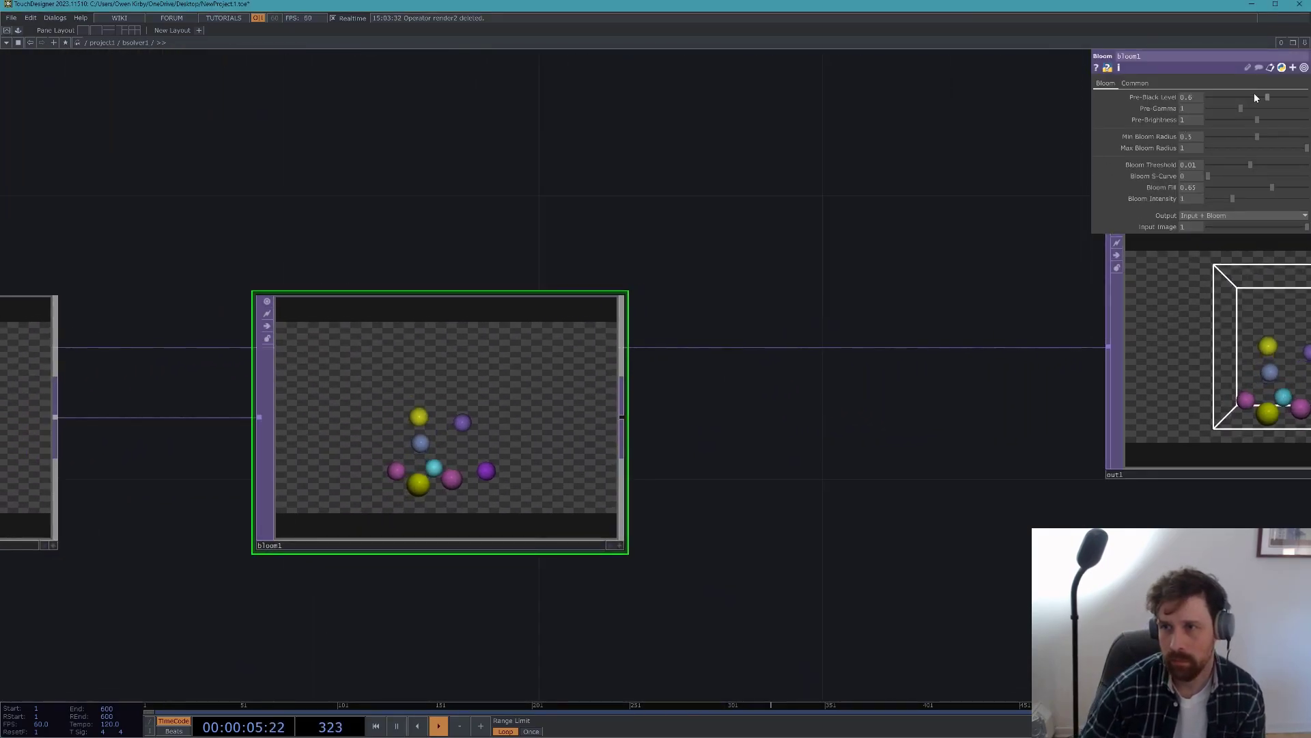
# - Lower bloom1's Pre-Black Level to 0.377 and Pre-Gamma to 0.76
pyautogui.moveTo(1255, 96); pyautogui.dragTo(1243, 94)
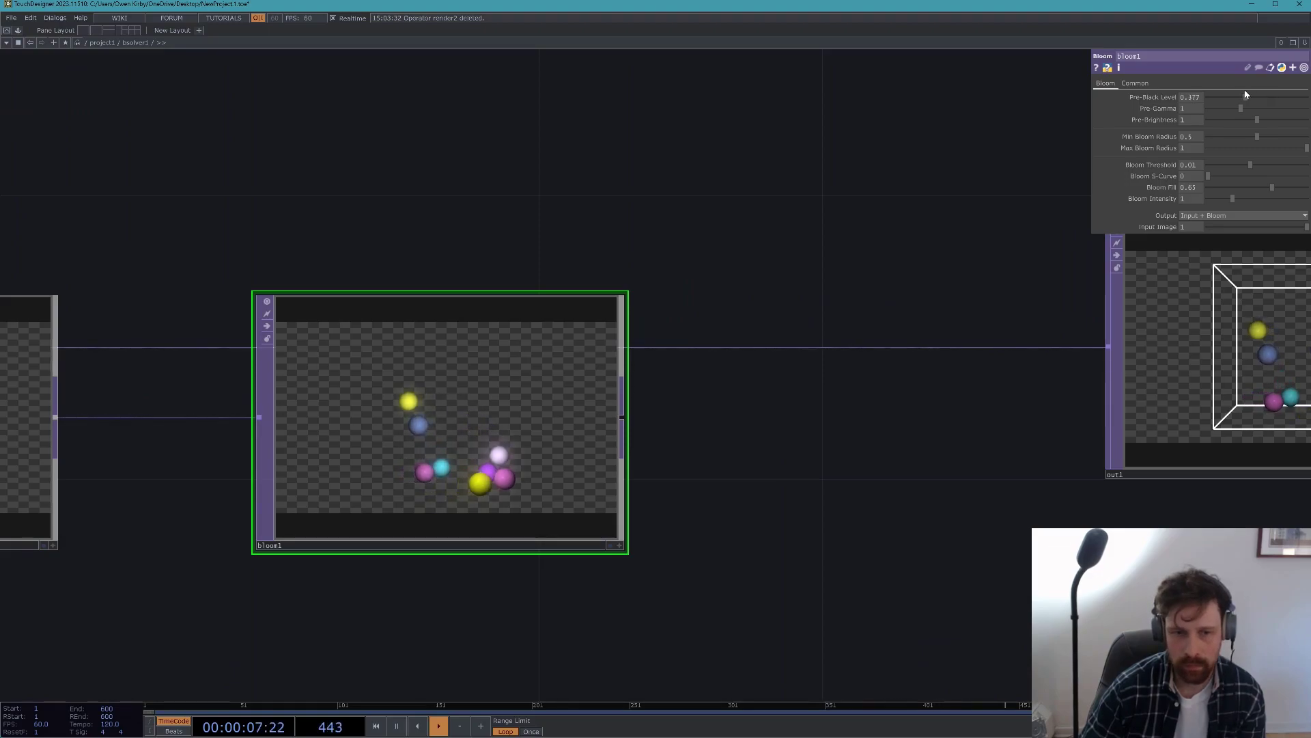
pyautogui.moveTo(1252, 113)
pyautogui.mouseDown()
pyautogui.moveTo(1264, 109)
pyautogui.moveTo(1245, 109)
pyautogui.mouseUp()
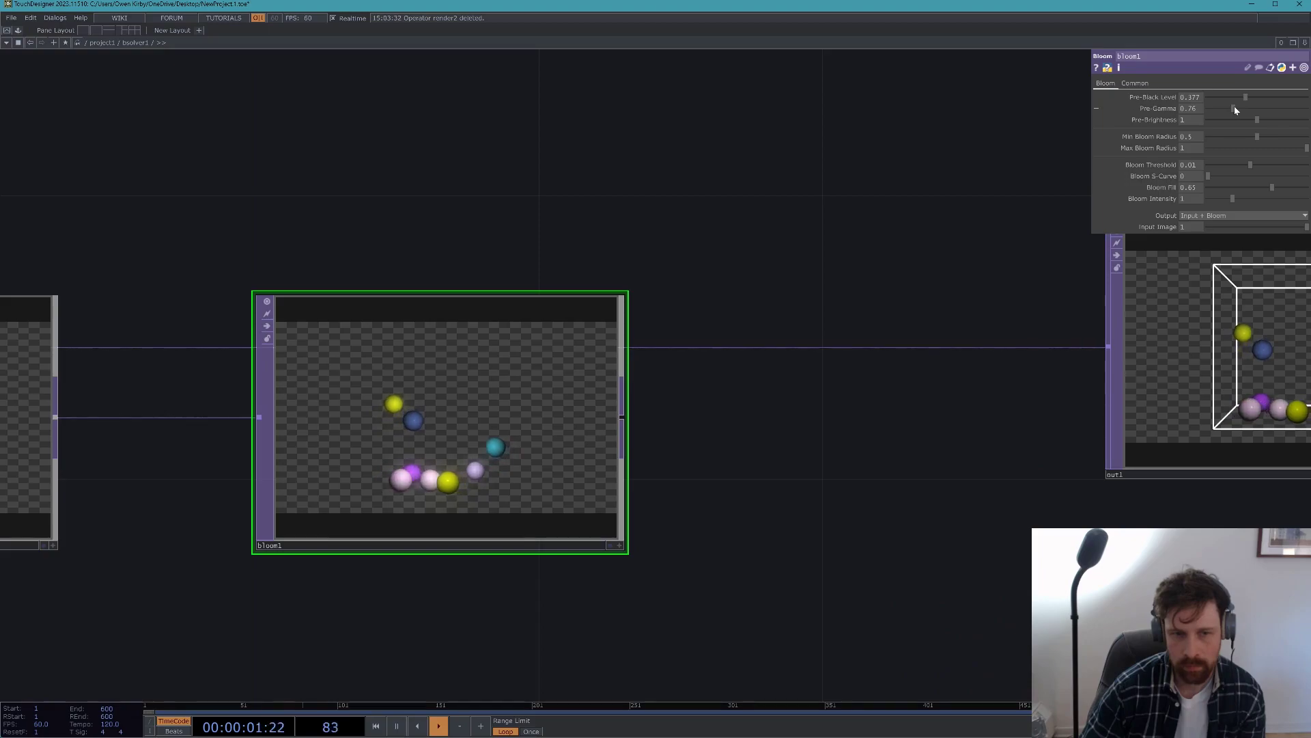
# - Insert a Composite TOP on the connection between render1 and out1
pyautogui.scroll(-2, 737, 307)
pyautogui.click(650, 383)
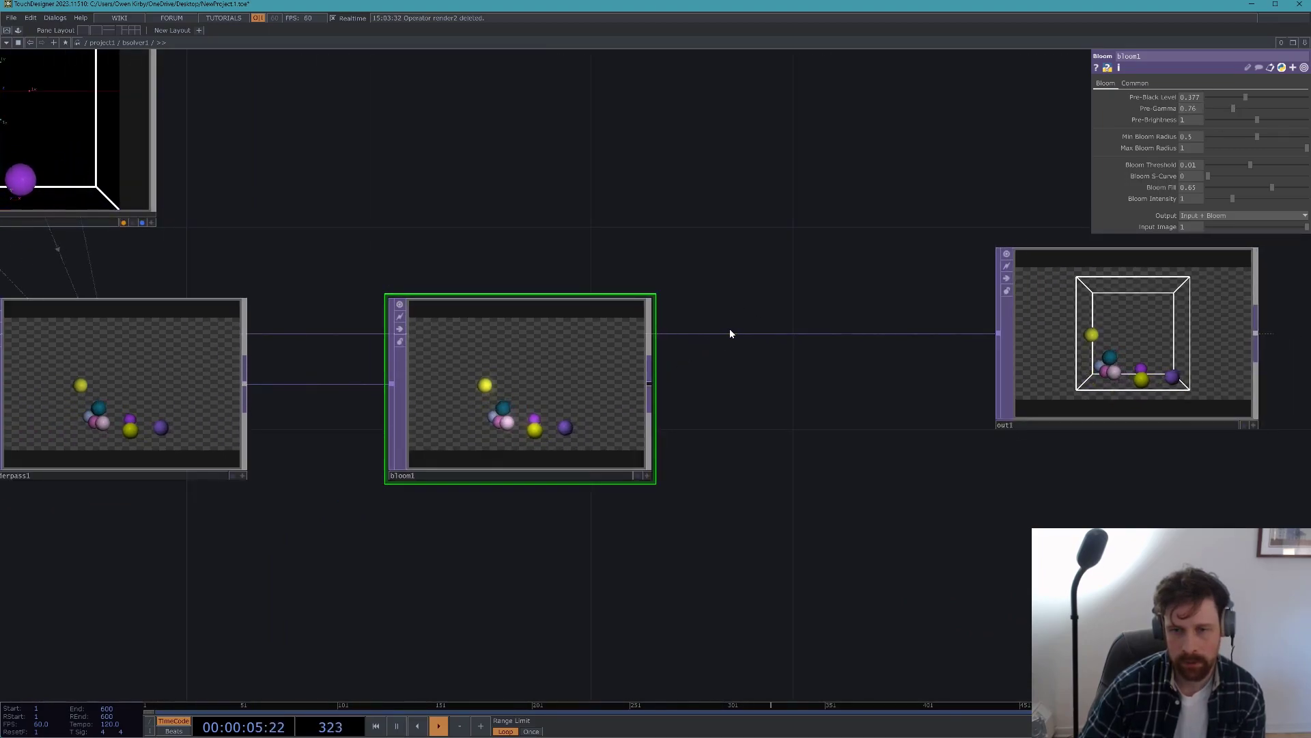
pyautogui.click(729, 329)
pyautogui.write('co')
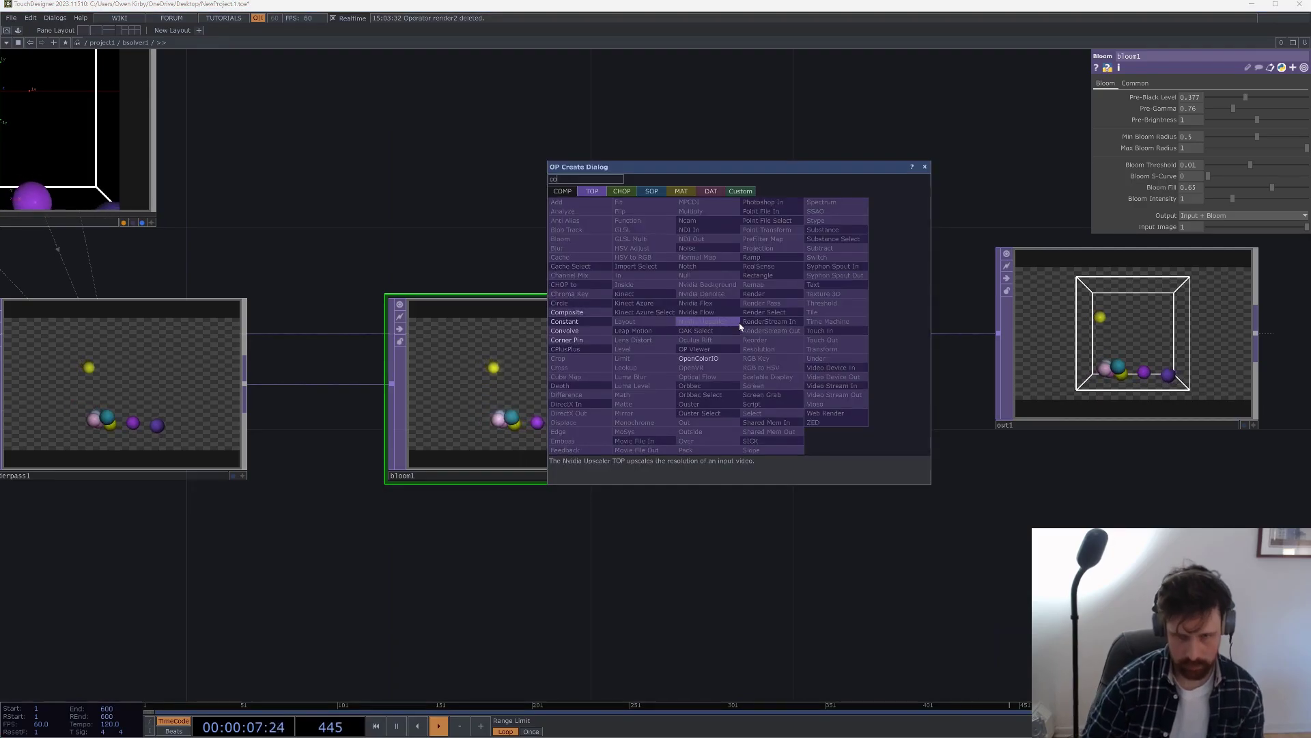
pyautogui.write('m')
pyautogui.click(595, 312)
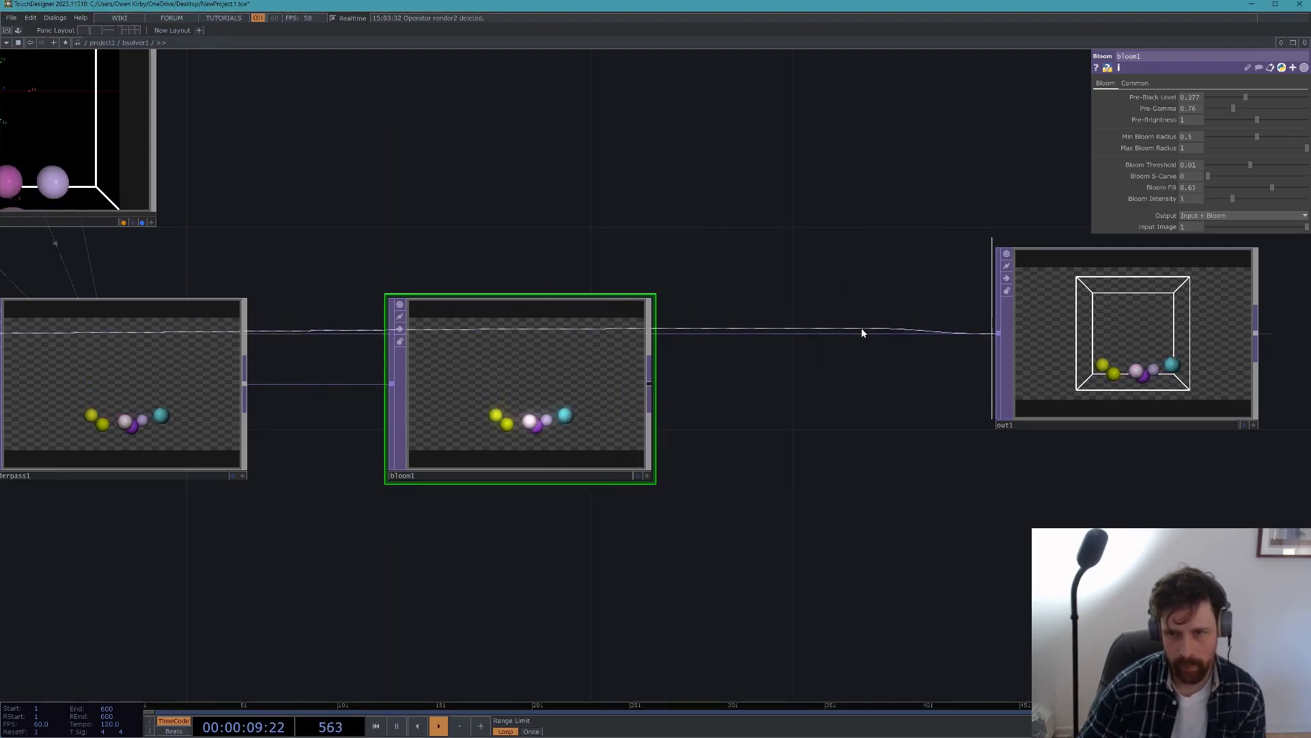
pyautogui.click(862, 329)
# - Set comp1's Operation to Over and connect bloom1 as an input ordered ahead of render1
pyautogui.click(1193, 143)
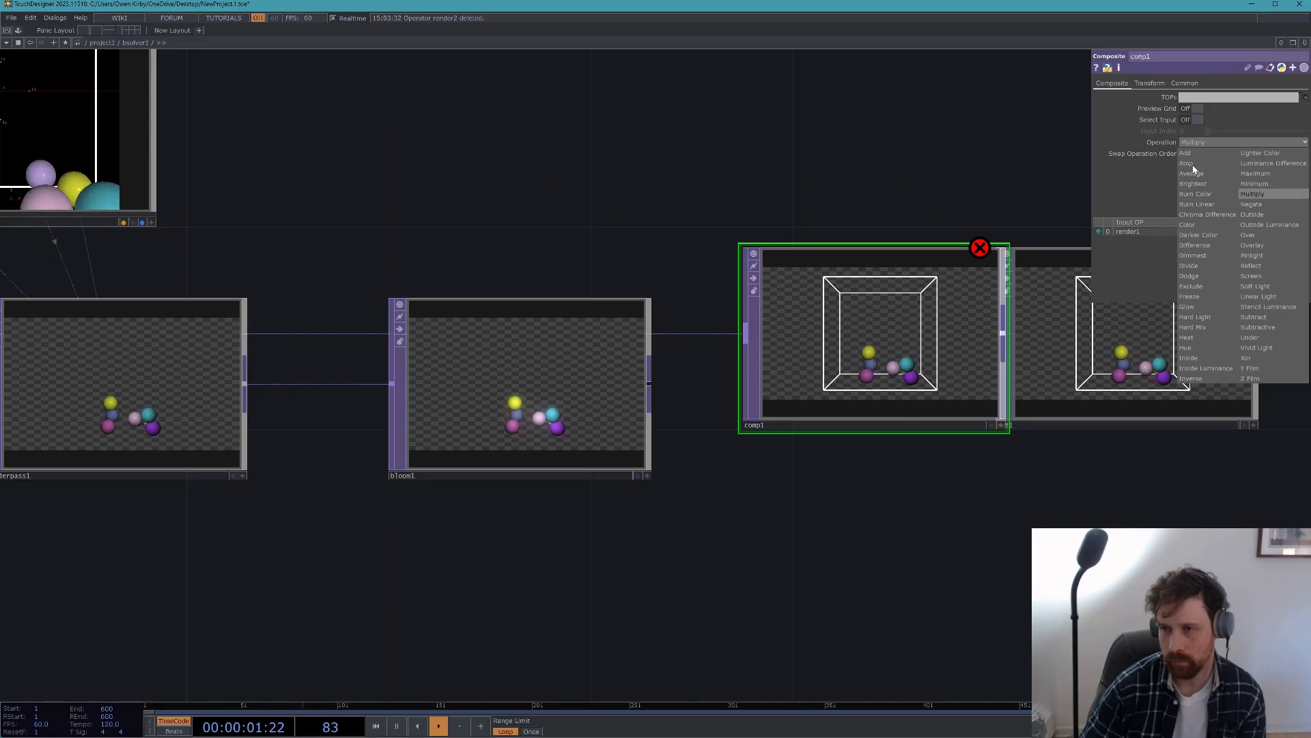
pyautogui.click(1251, 239)
pyautogui.moveTo(886, 363); pyautogui.dragTo(836, 364)
pyautogui.moveTo(655, 388); pyautogui.dragTo(767, 345)
pyautogui.click(1098, 241)
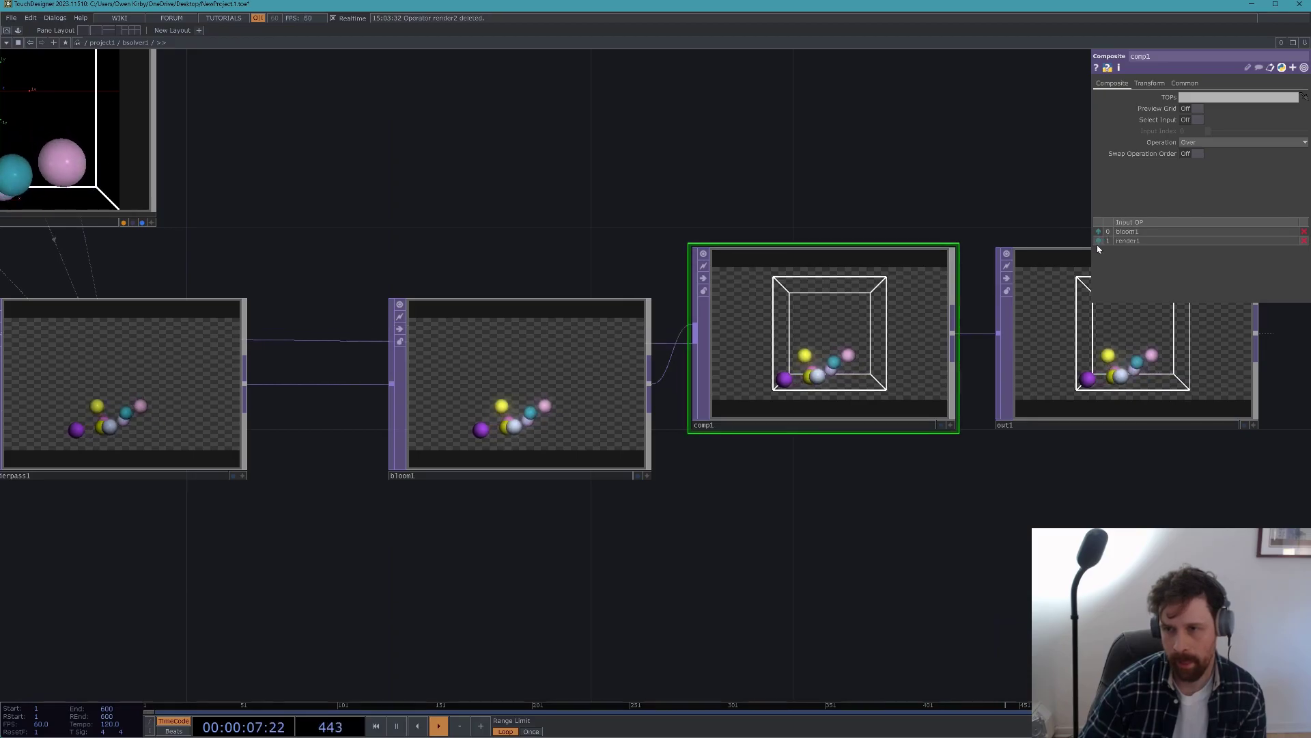
# - Preview the composited balls in perform mode, reinitialize bsolver1's simulation and collision shapes, and preview the output again
pyautogui.moveTo(887, 184); pyautogui.dragTo(656, 221)
pyautogui.scroll(-10, 730, 364)
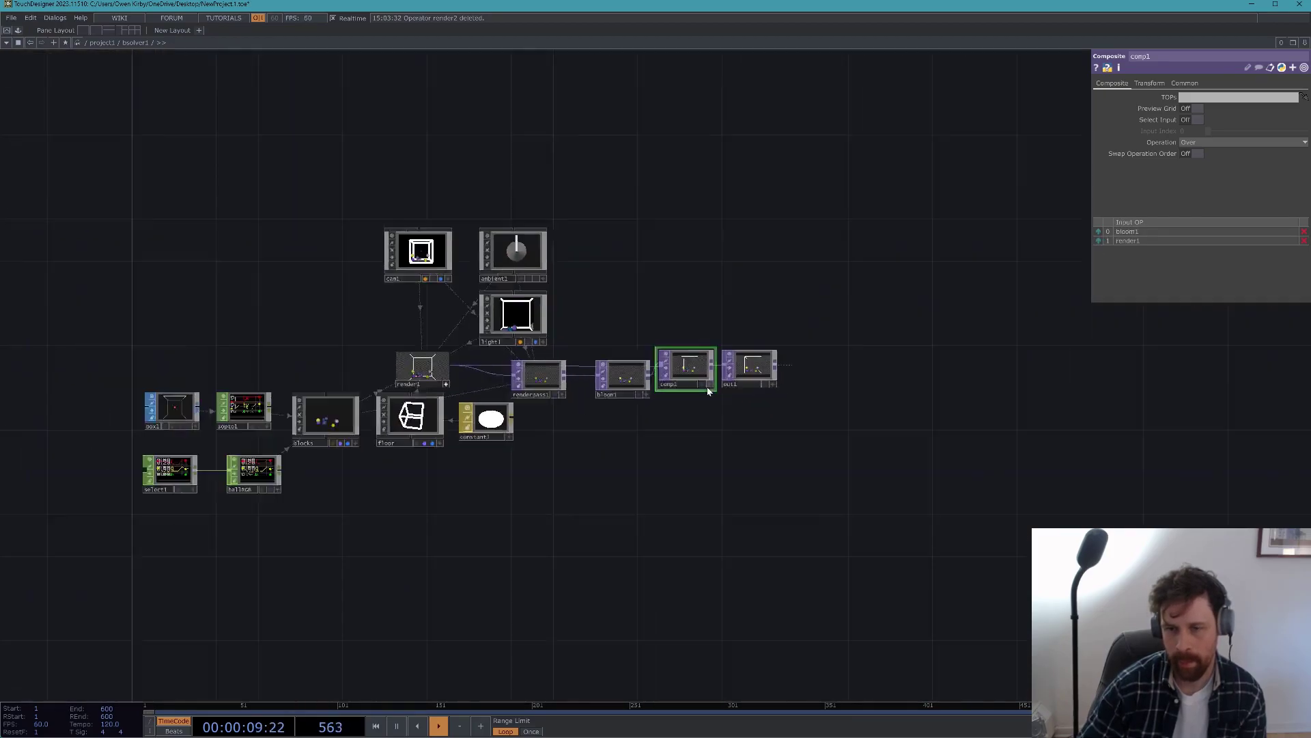
pyautogui.press('F1')
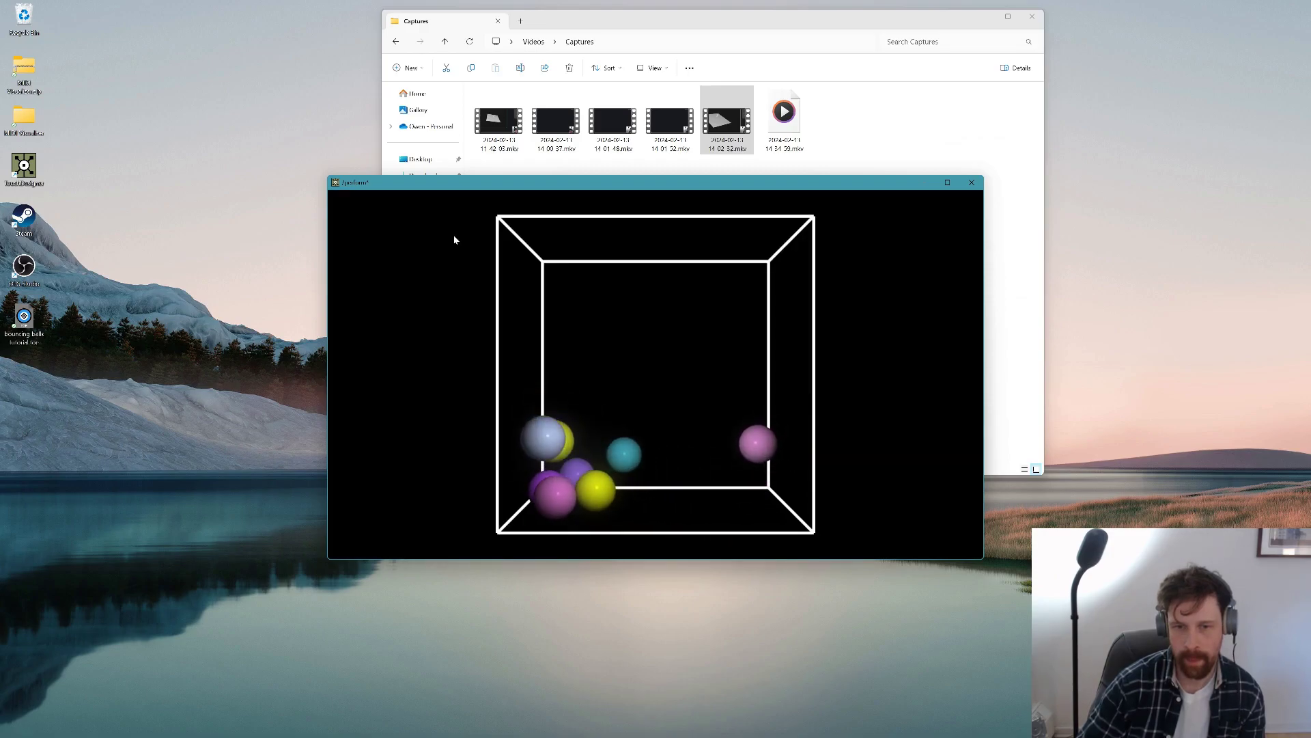
pyautogui.press('Escape')
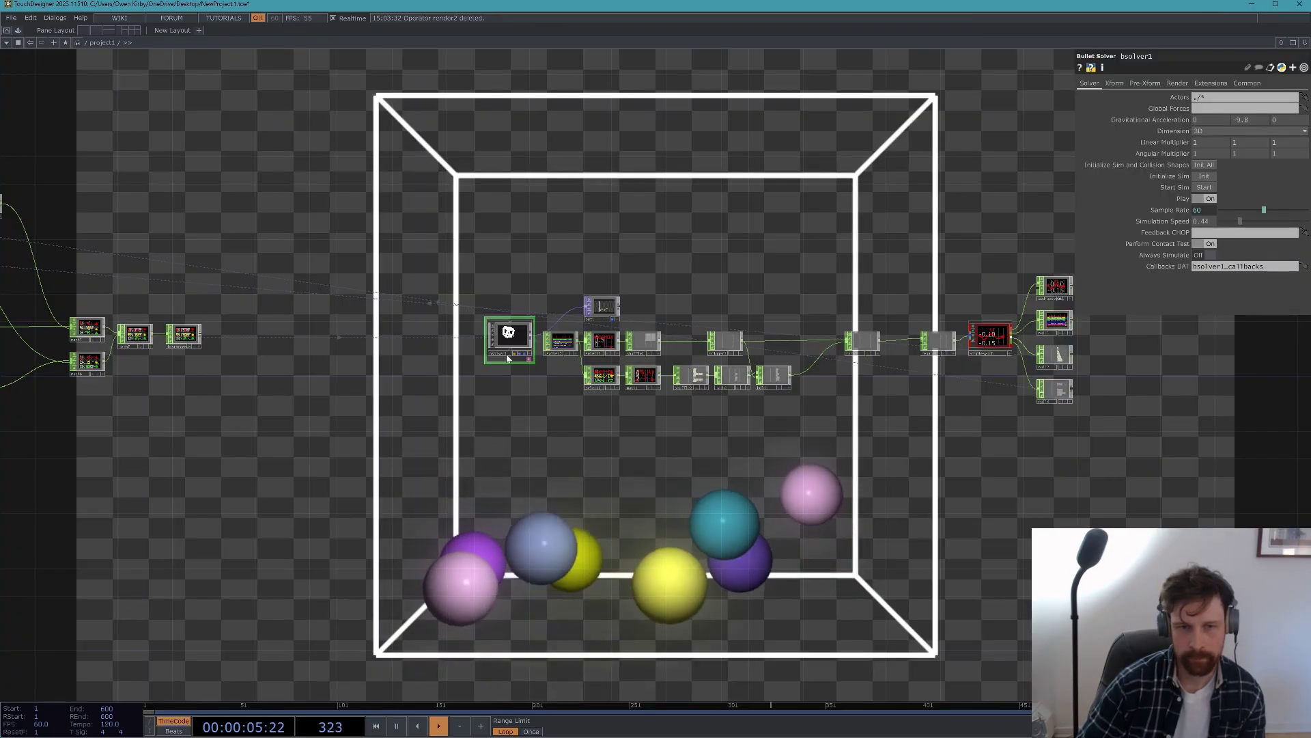
pyautogui.click(1202, 165)
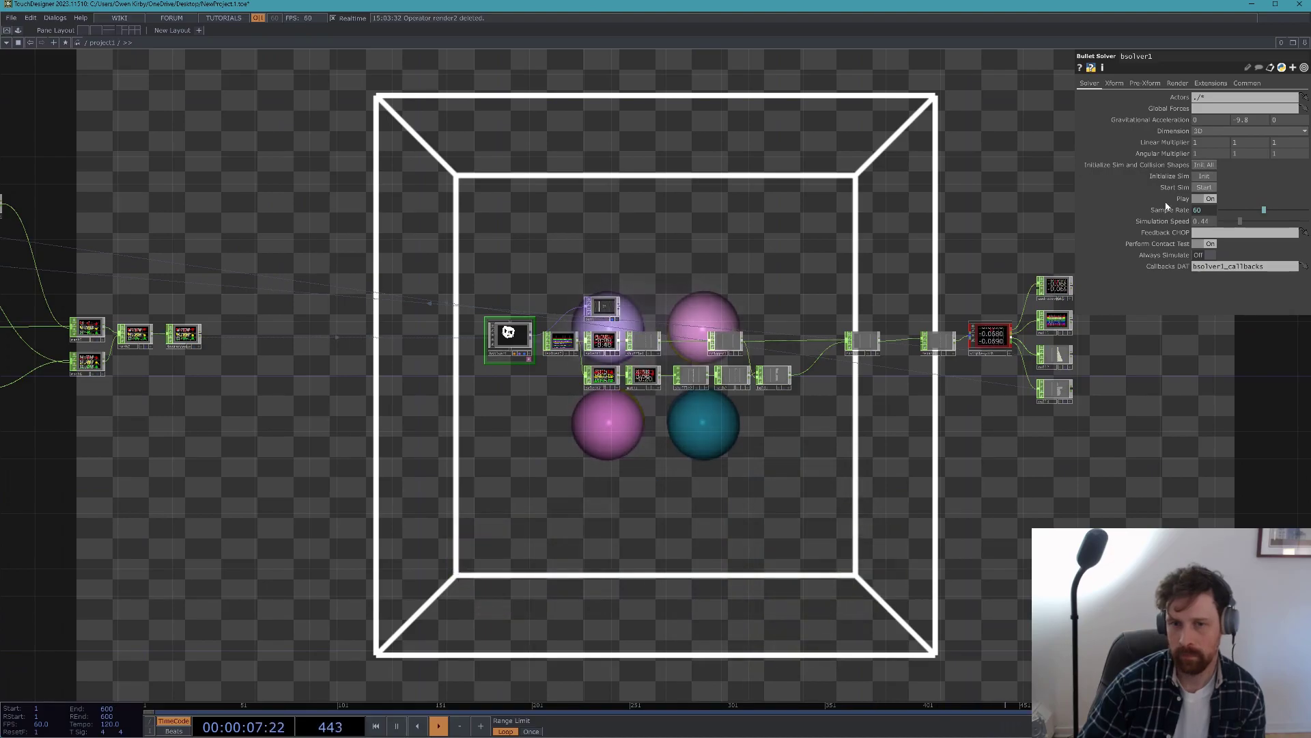
pyautogui.press('F1')
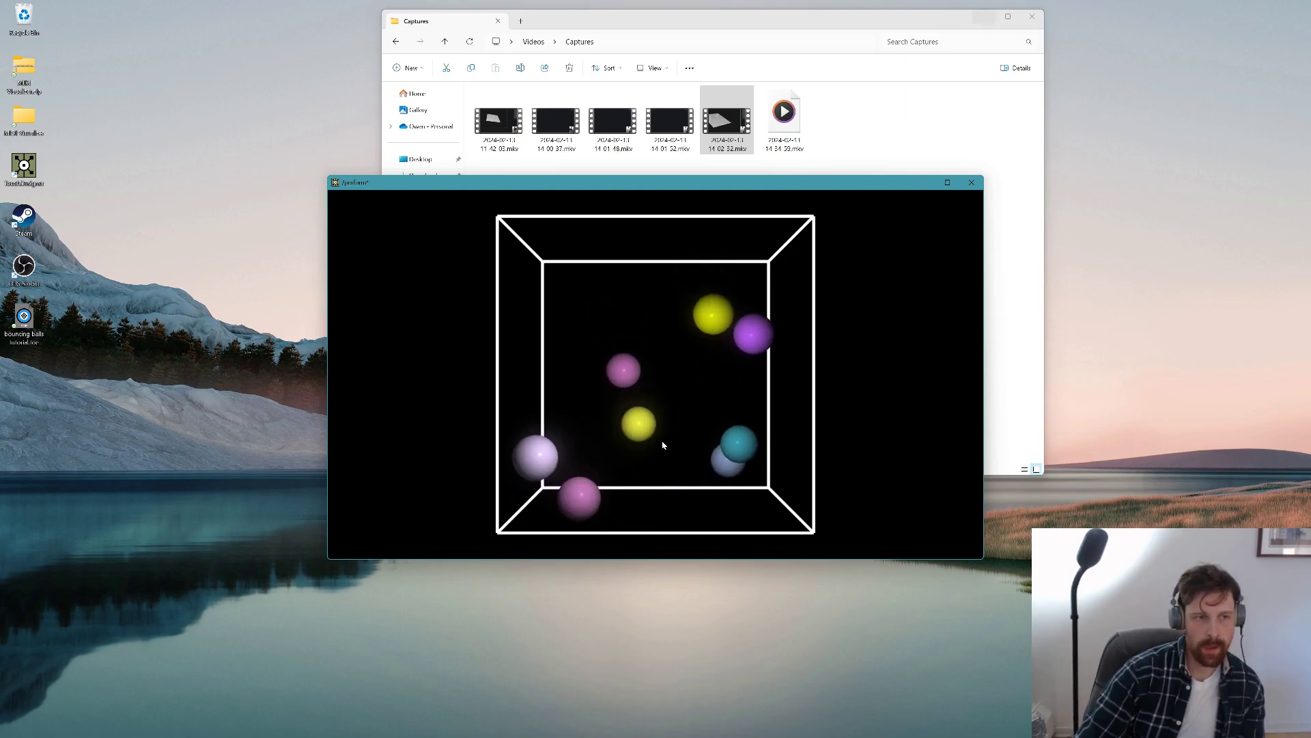
pyautogui.press('Escape')
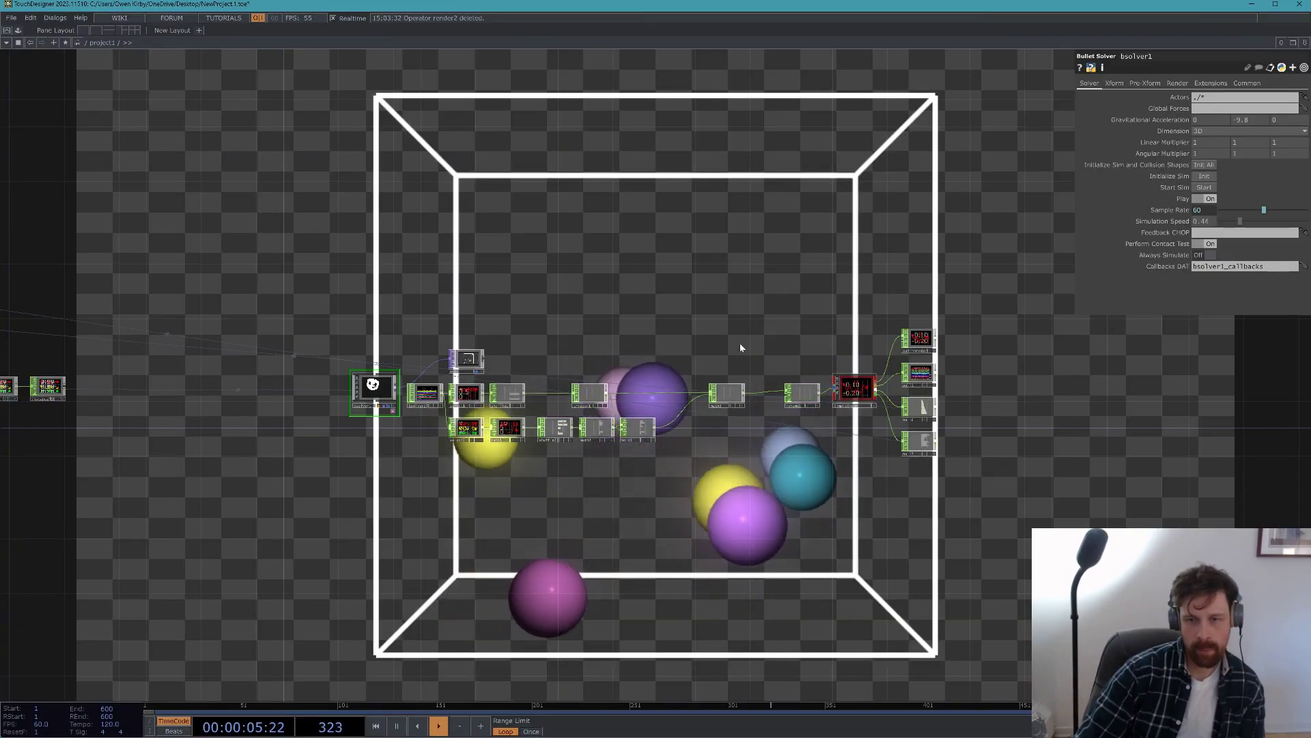
# - Add the InfiniVerb audio effect component to the project1 network above SimpleSynth and feed it SimpleSynth's audio output
pyautogui.moveTo(556, 485); pyautogui.dragTo(592, 304, button='right')
pyautogui.moveTo(569, 358); pyautogui.dragTo(700, 358)
pyautogui.moveTo(494, 284); pyautogui.dragTo(500, 284)
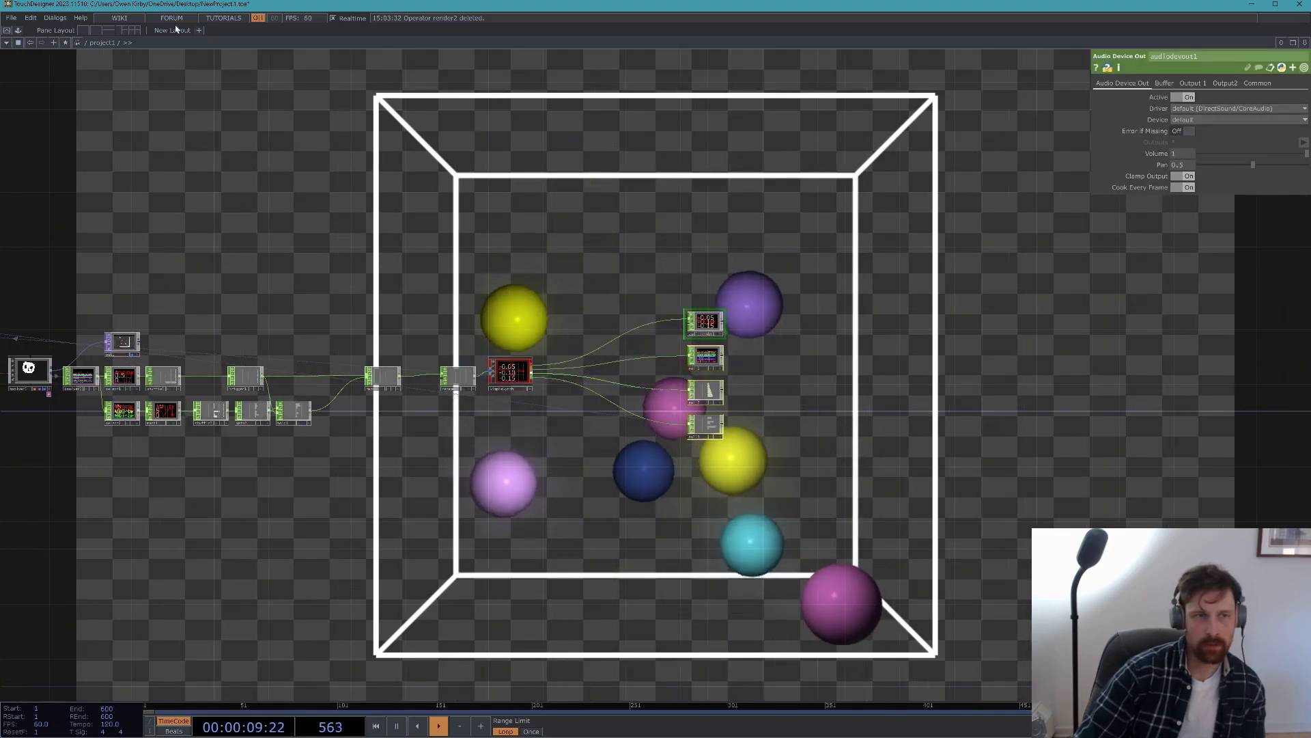
pyautogui.moveTo(45, 142); pyautogui.dragTo(129, 151)
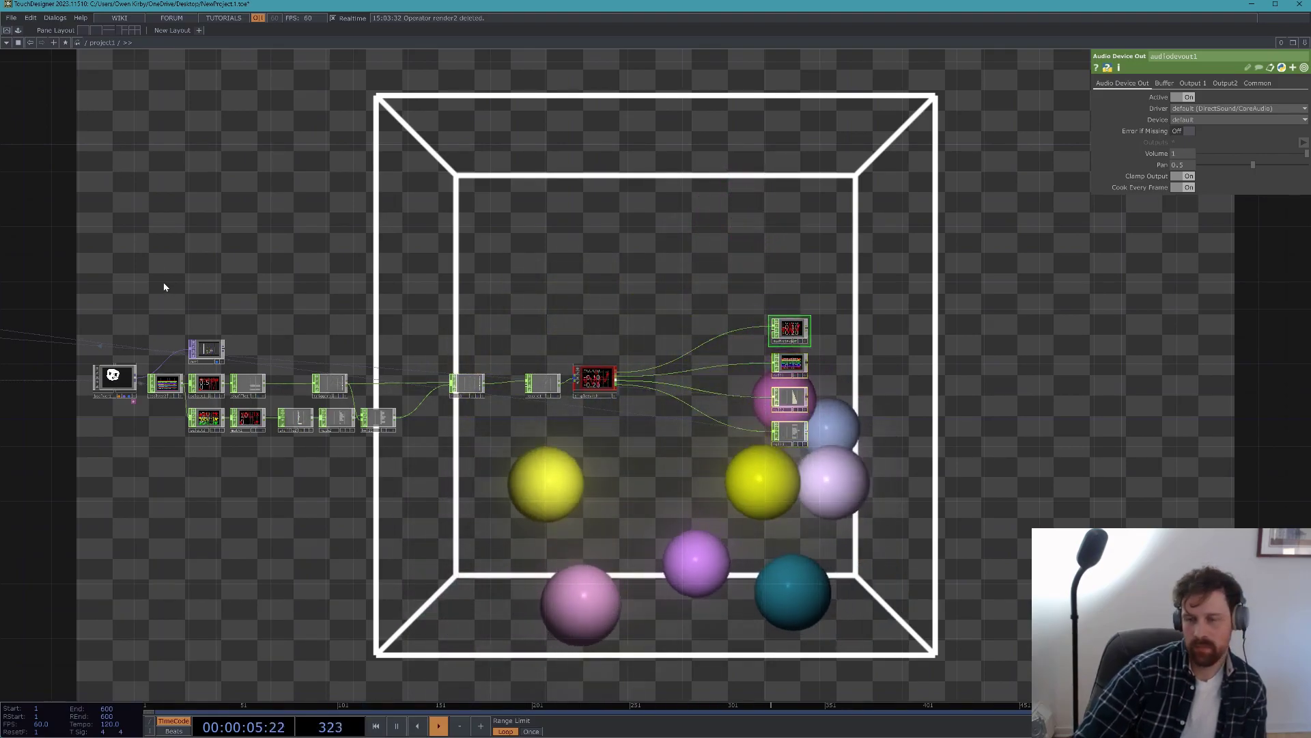
pyautogui.click(17, 30)
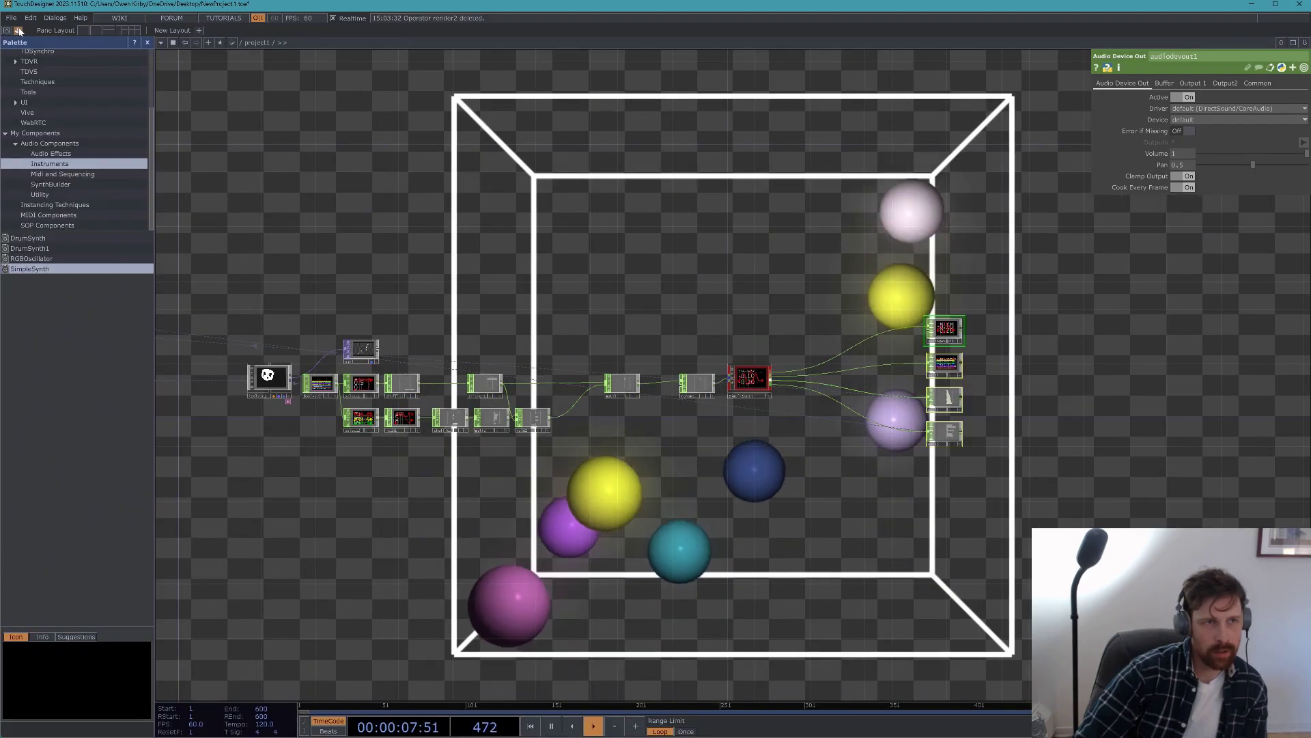
pyautogui.click(50, 153)
pyautogui.moveTo(45, 259); pyautogui.dragTo(711, 291)
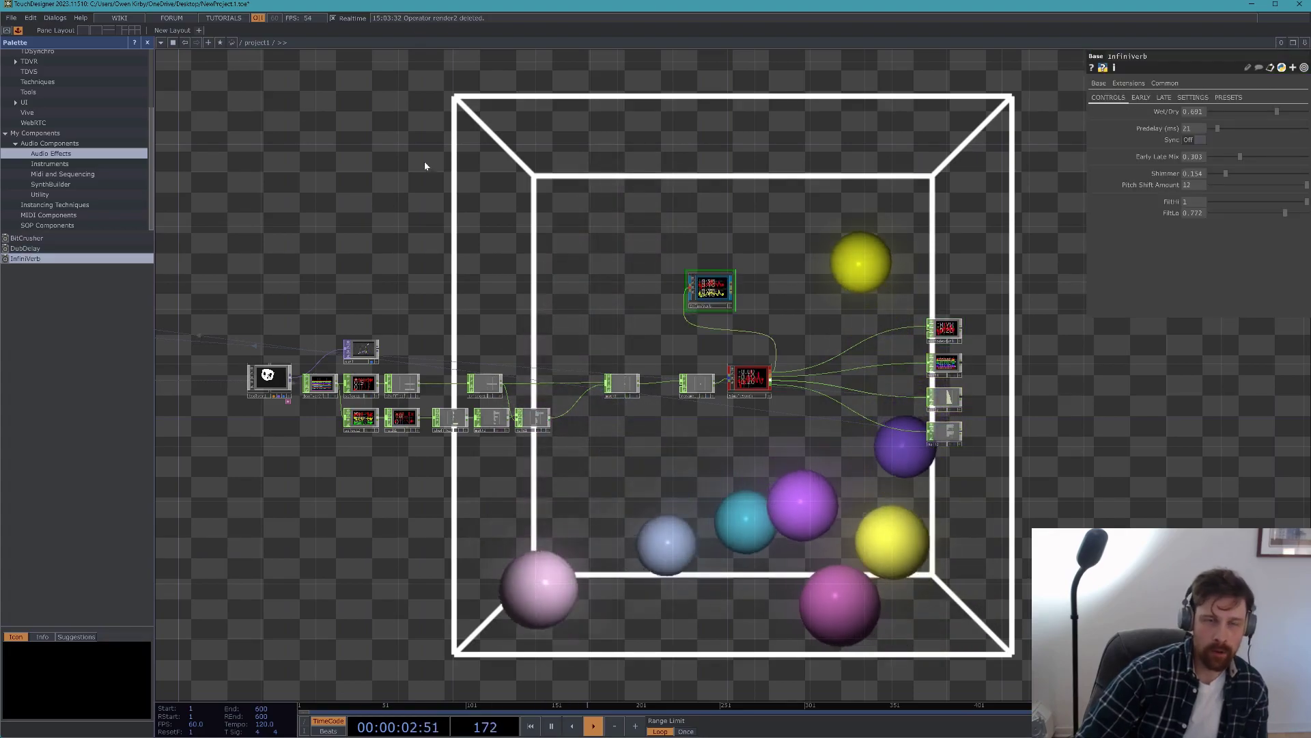
pyautogui.click(147, 42)
pyautogui.moveTo(257, 267); pyautogui.dragTo(207, 275)
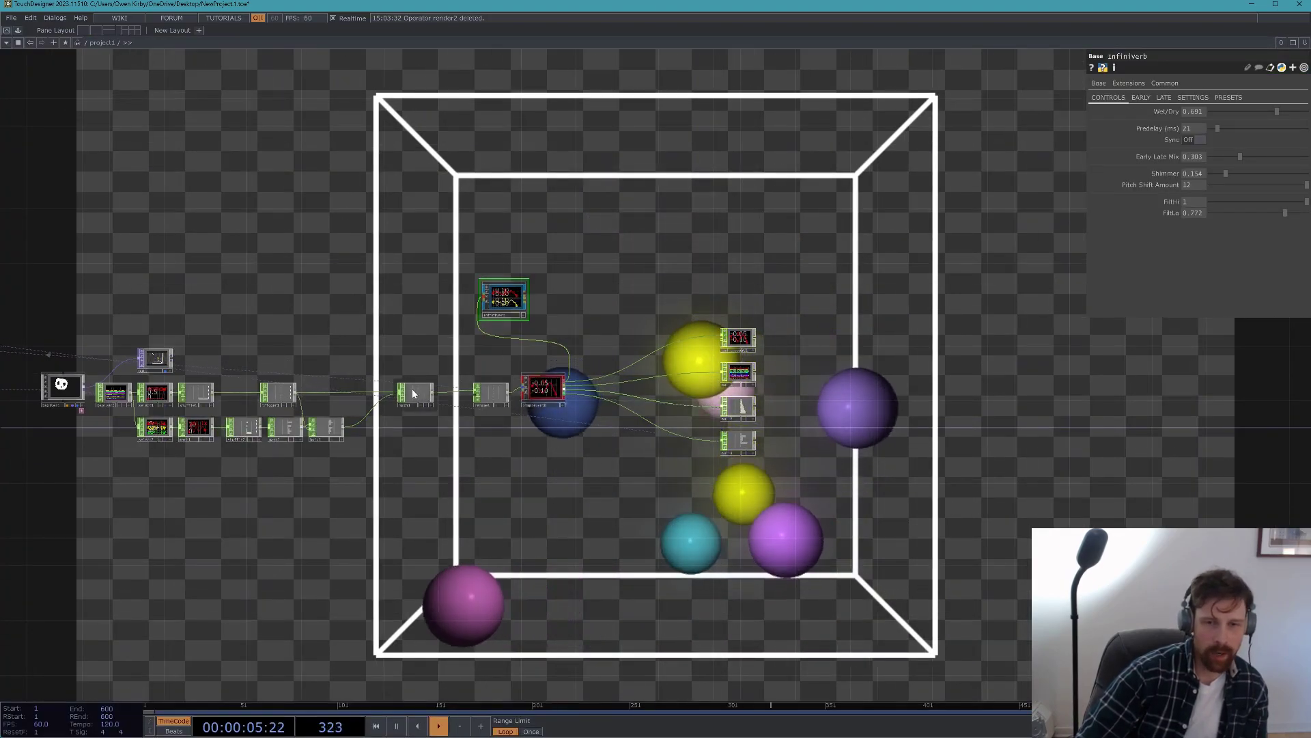
# - Place InfiniVerb between SimpleSynth and audiodevout1 and connect its output to audiodevout1
pyautogui.moveTo(518, 295); pyautogui.dragTo(605, 350)
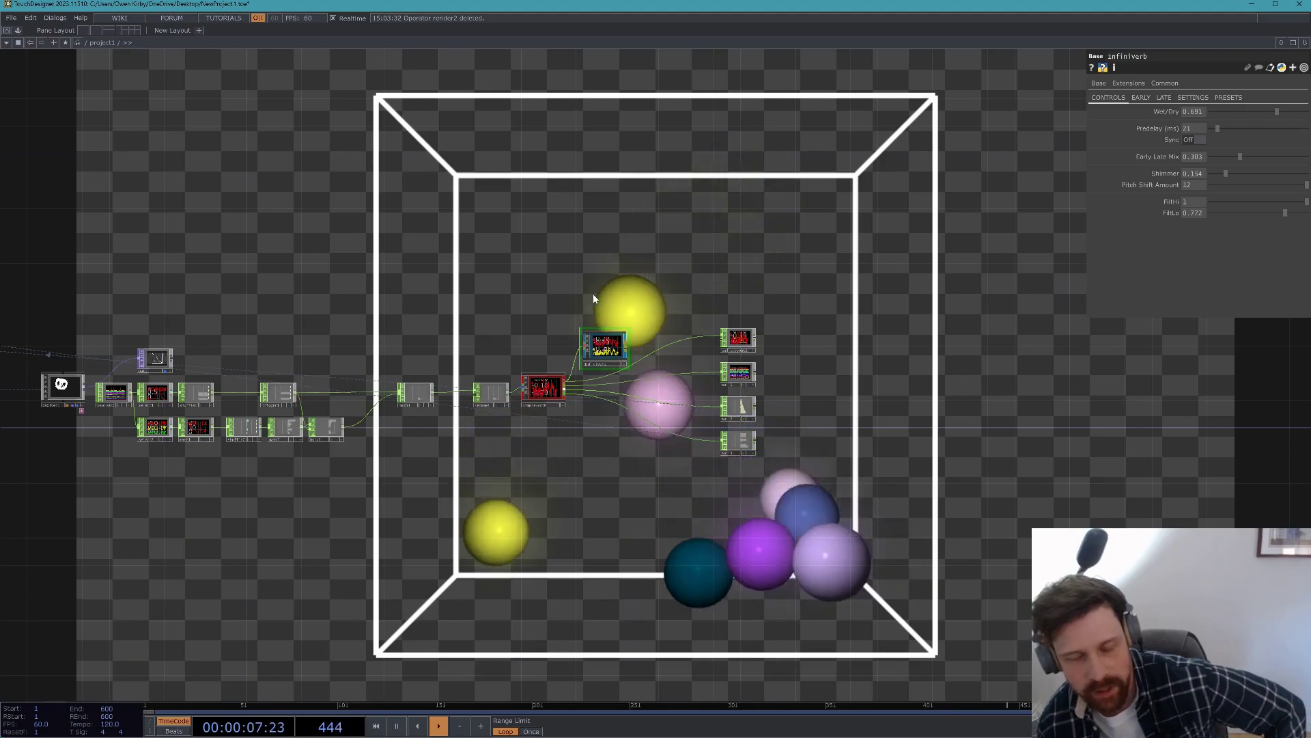
pyautogui.moveTo(611, 357)
pyautogui.mouseDown()
pyautogui.moveTo(619, 335)
pyautogui.moveTo(619, 355)
pyautogui.mouseUp()
pyautogui.moveTo(594, 299); pyautogui.dragTo(598, 292)
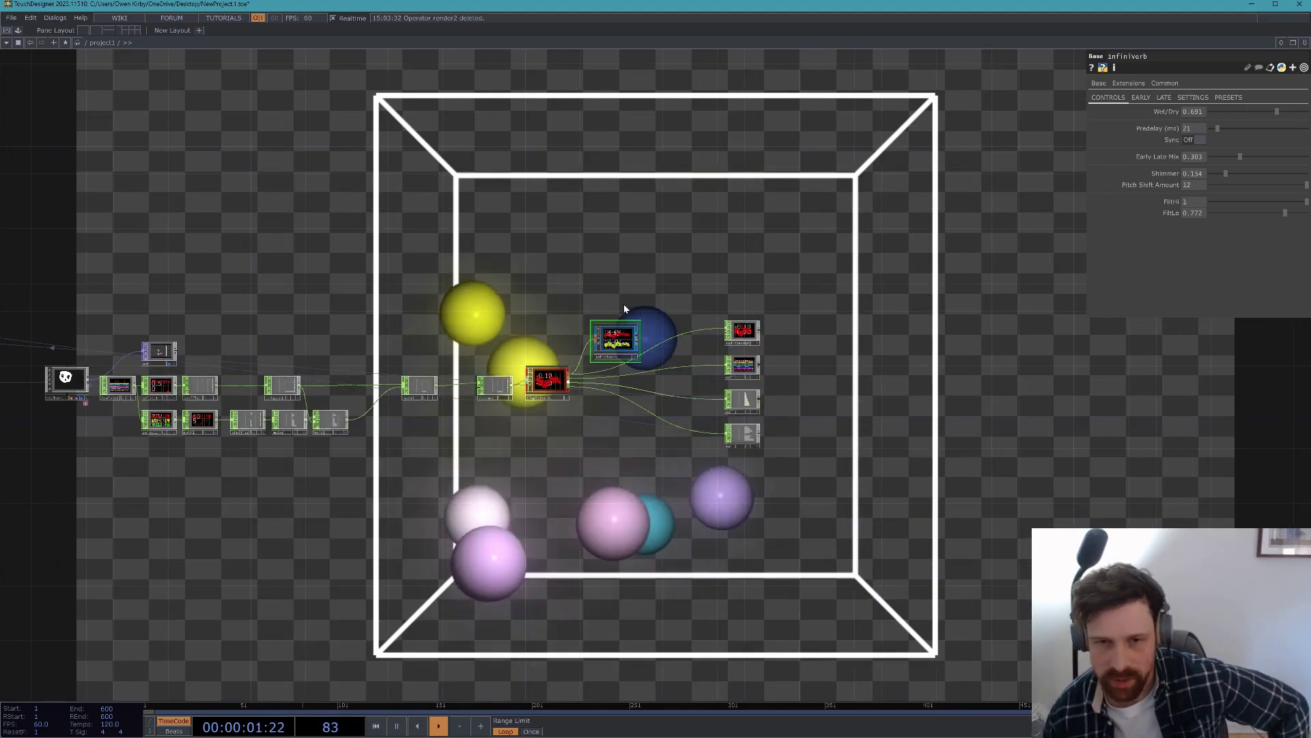
pyautogui.scroll(3, 625, 306)
pyautogui.moveTo(697, 365); pyautogui.dragTo(824, 343)
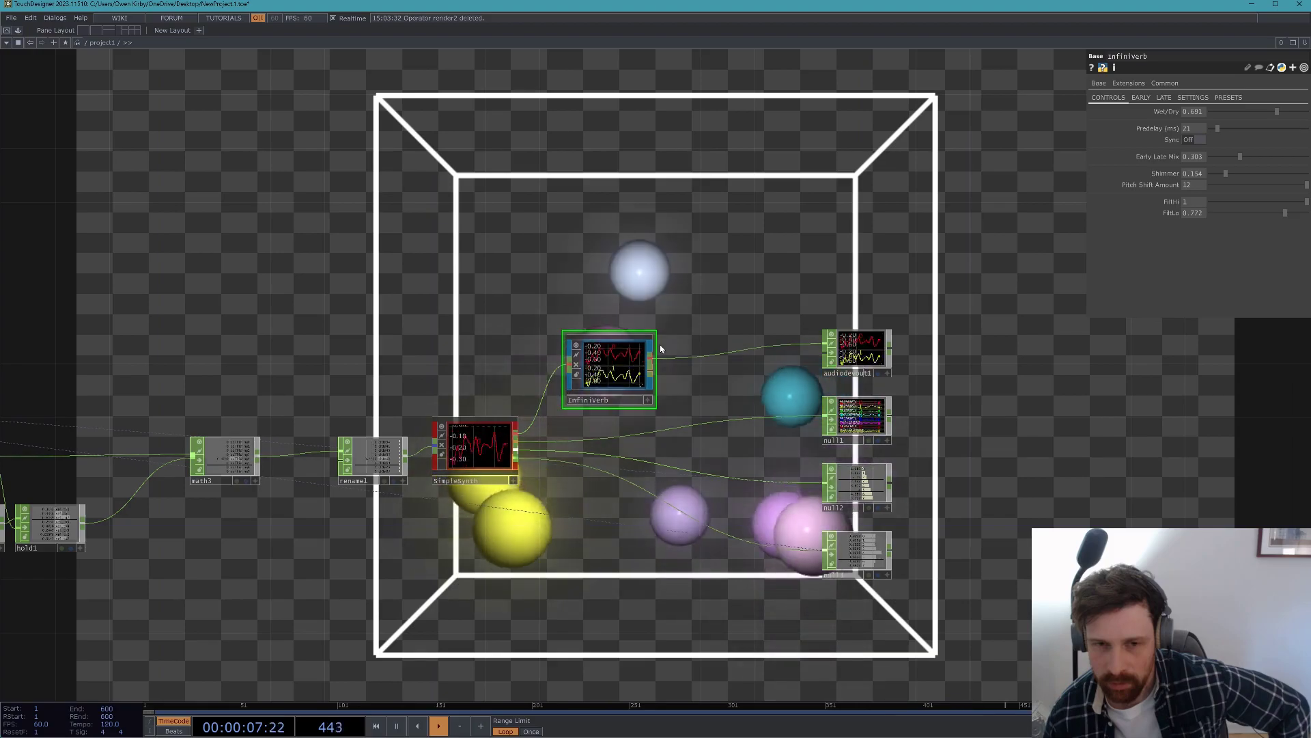
# - Lower SimpleSynth's Patch Level to 0.041 and turn off Chorus I and Chorus II
pyautogui.click(488, 429)
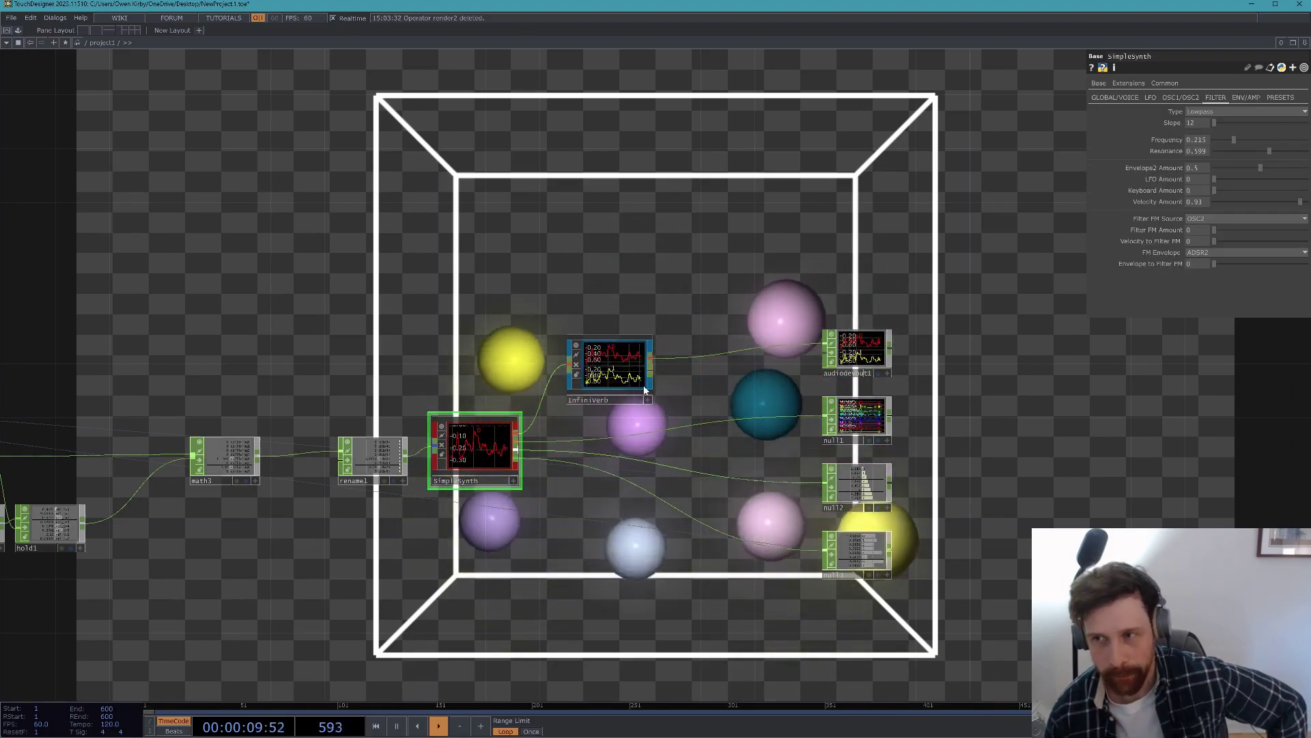
pyautogui.click(1244, 98)
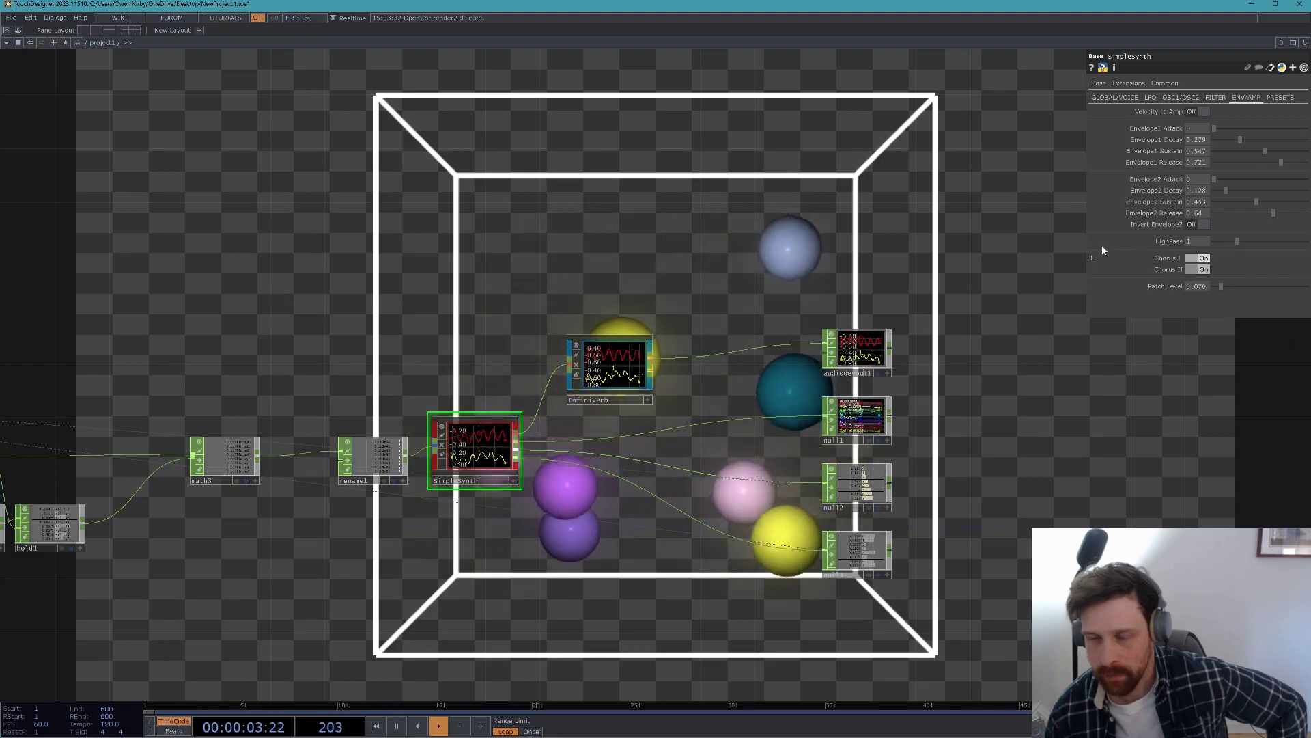
pyautogui.press('F1')
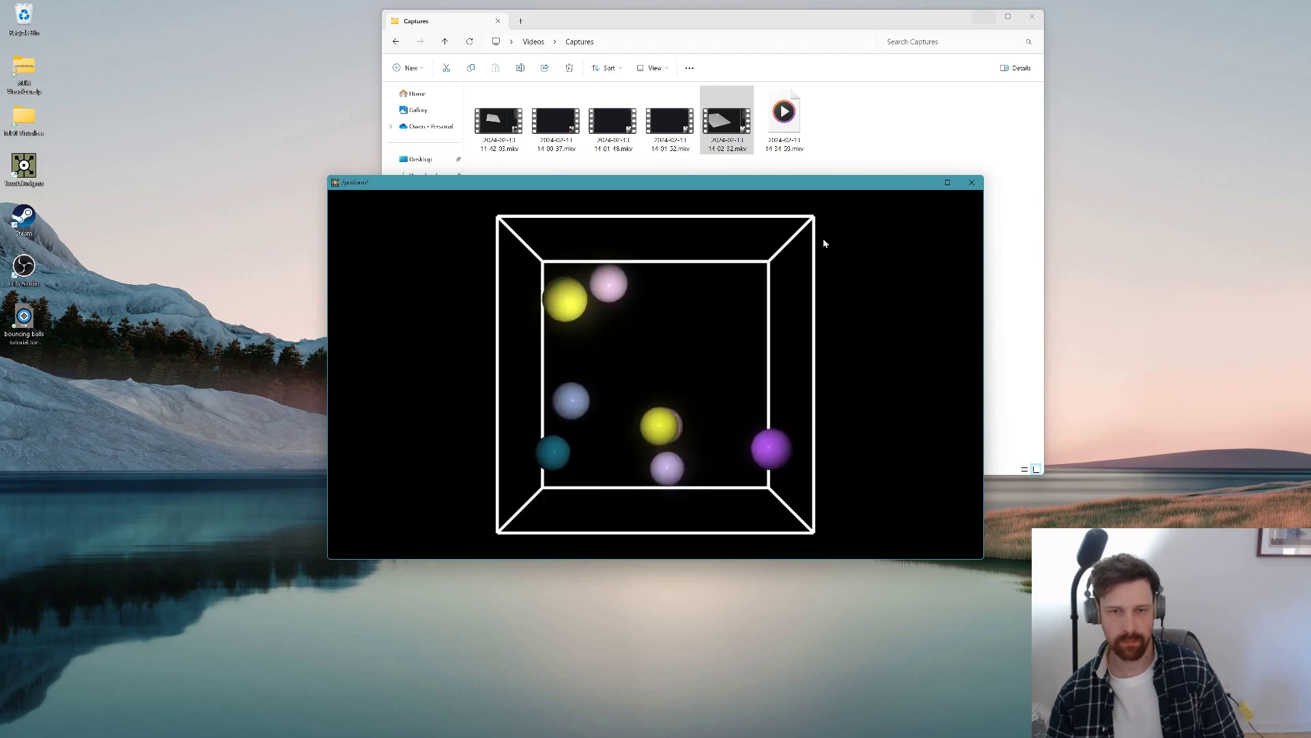
pyautogui.press('Escape')
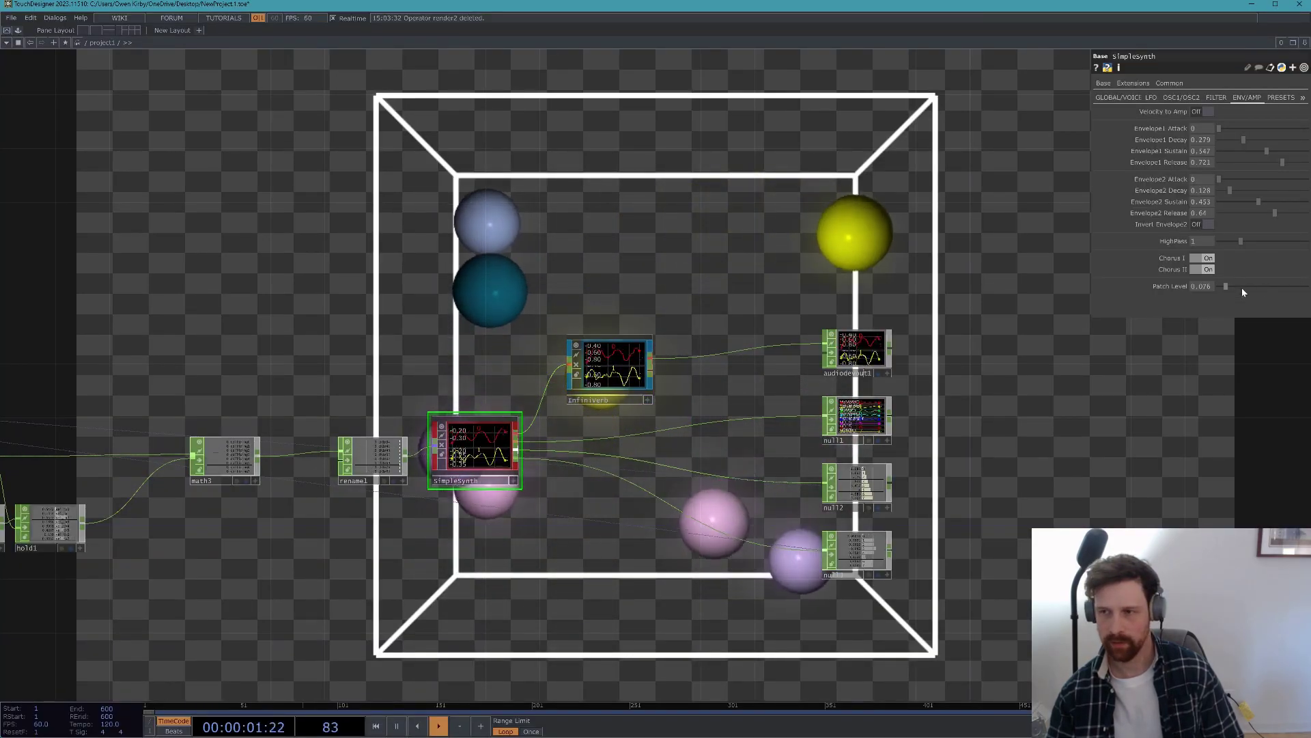
pyautogui.moveTo(1227, 286); pyautogui.dragTo(1222, 286)
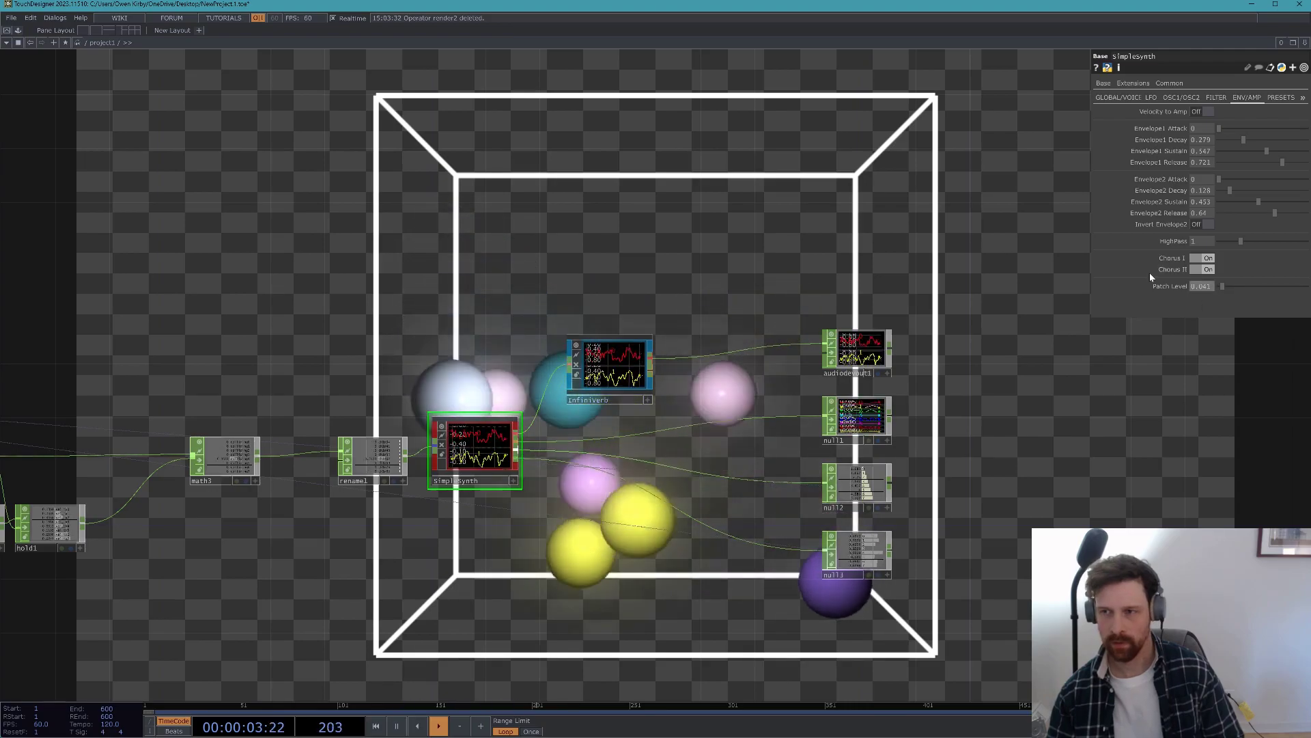
pyautogui.click(1203, 258)
pyautogui.click(1203, 269)
# - Move InfiniVerb farther from SimpleSynth and pause the timeline playback
pyautogui.moveTo(622, 360); pyautogui.dragTo(714, 347)
pyautogui.moveTo(581, 317); pyautogui.dragTo(649, 282)
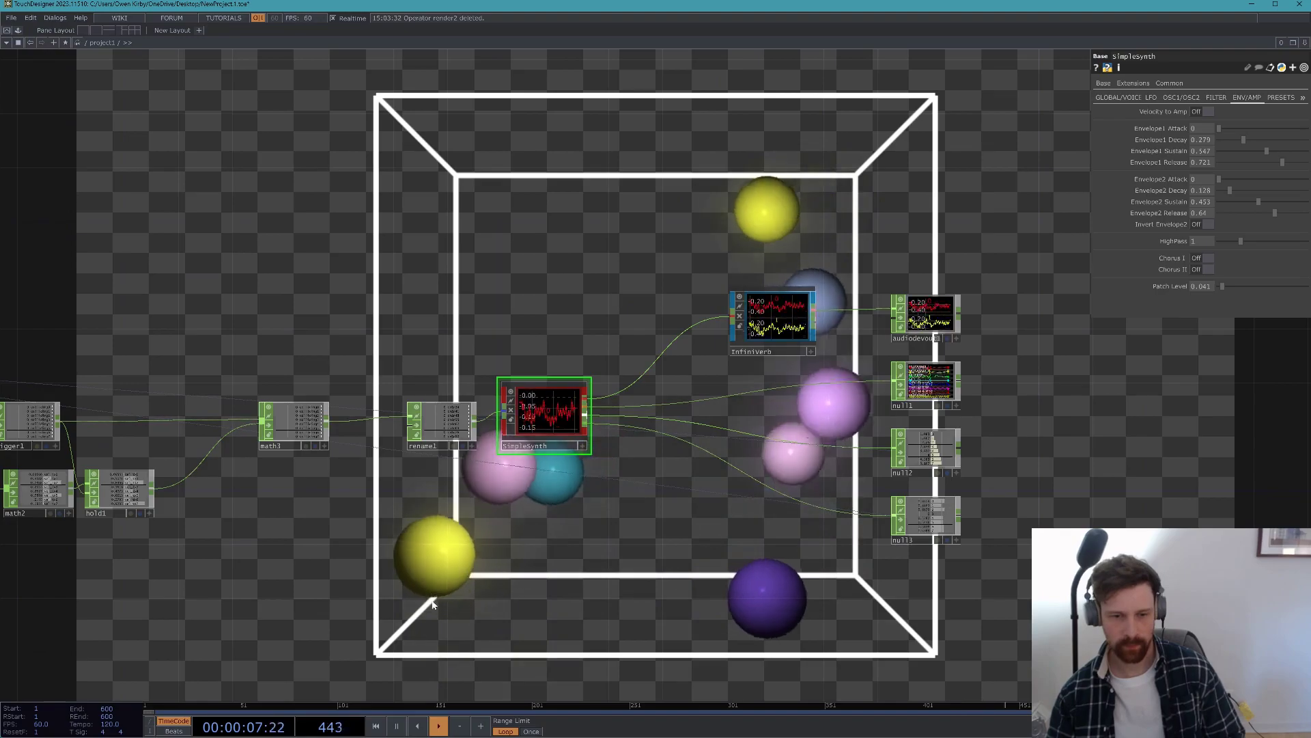
pyautogui.moveTo(474, 596)
pyautogui.mouseDown()
pyautogui.moveTo(506, 559)
pyautogui.moveTo(475, 588)
pyautogui.mouseUp()
pyautogui.click(396, 725)
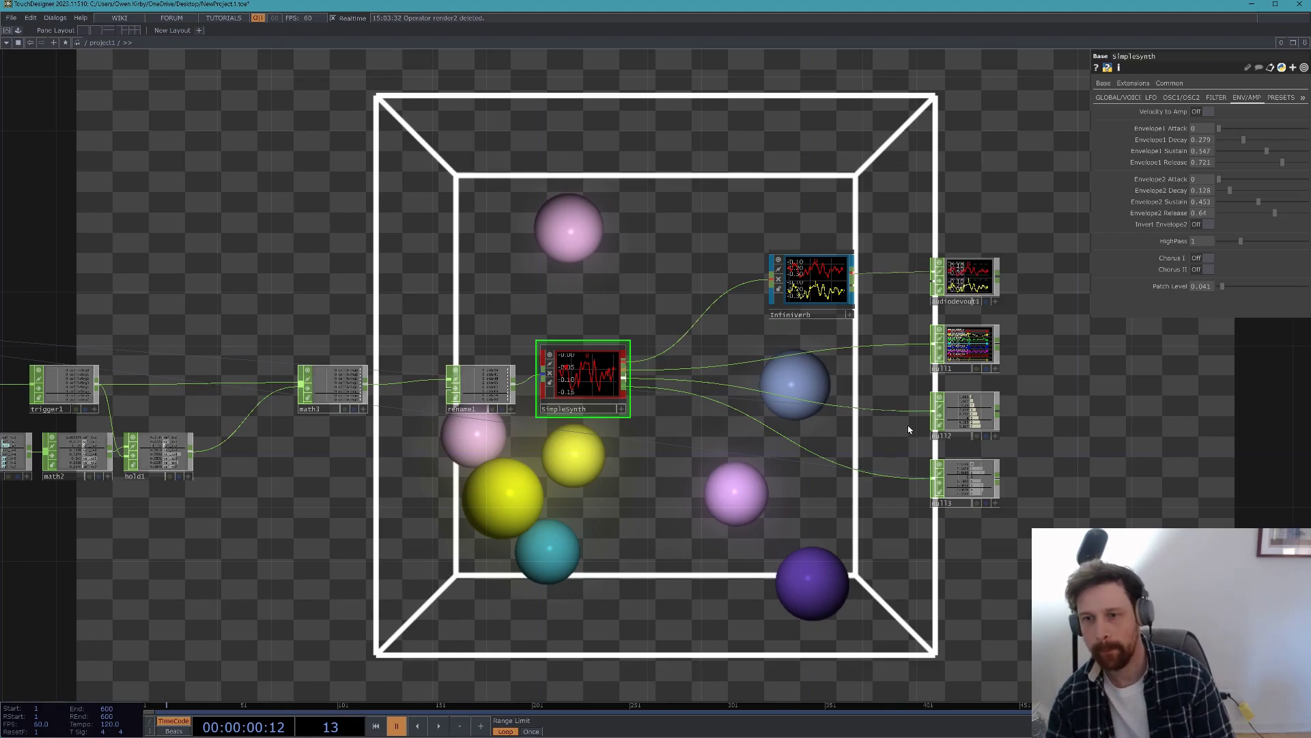
# - Move null1, null2 and null3 closer to SimpleSynth and align InfiniVerb directly above null1
pyautogui.scroll(6, 949, 321)
pyautogui.click(909, 335)
pyautogui.scroll(-4, 909, 335)
pyautogui.scroll(5, 875, 354)
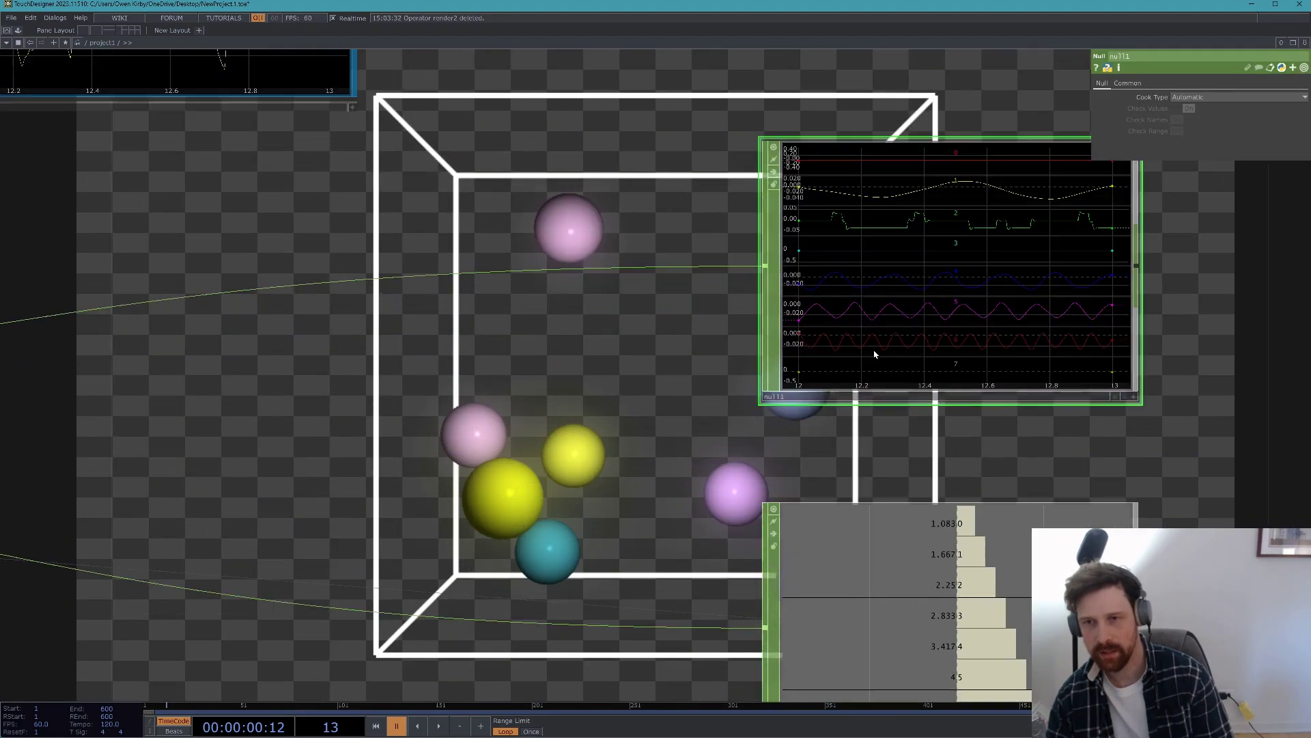
pyautogui.scroll(-4, 872, 322)
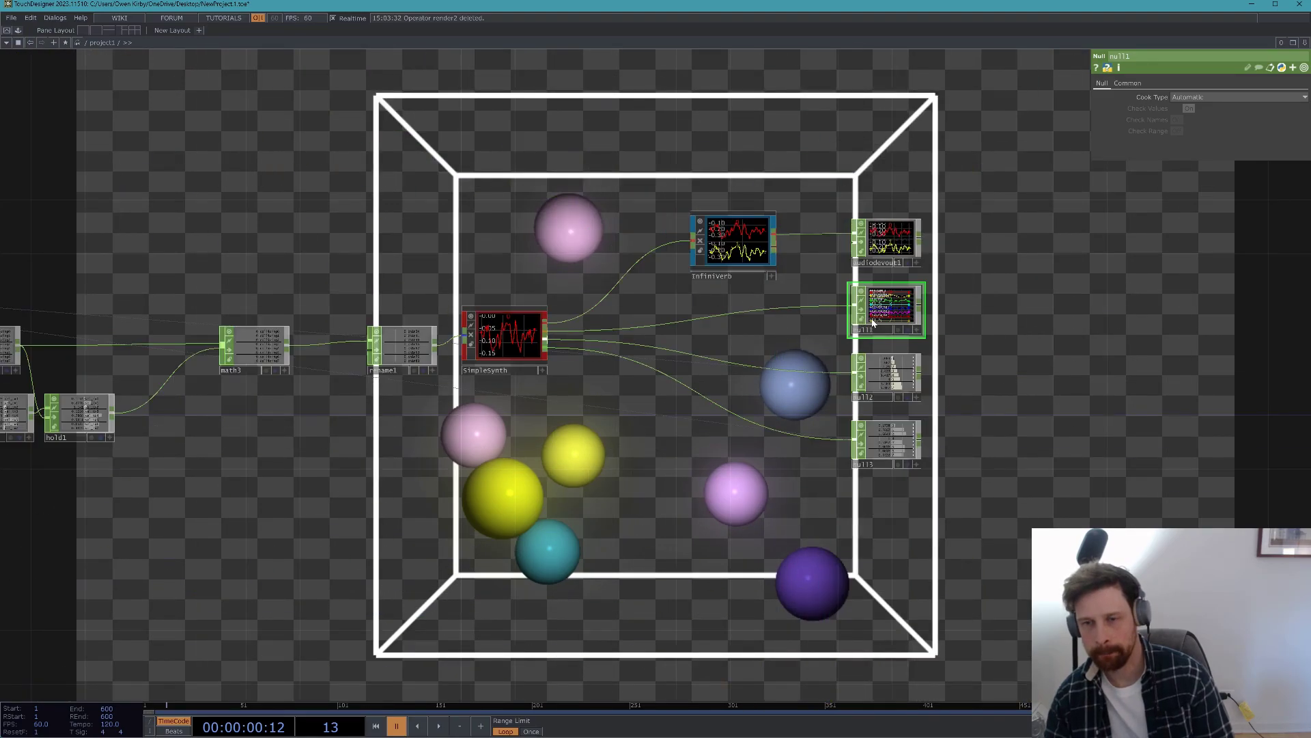
pyautogui.moveTo(865, 321); pyautogui.dragTo(662, 361)
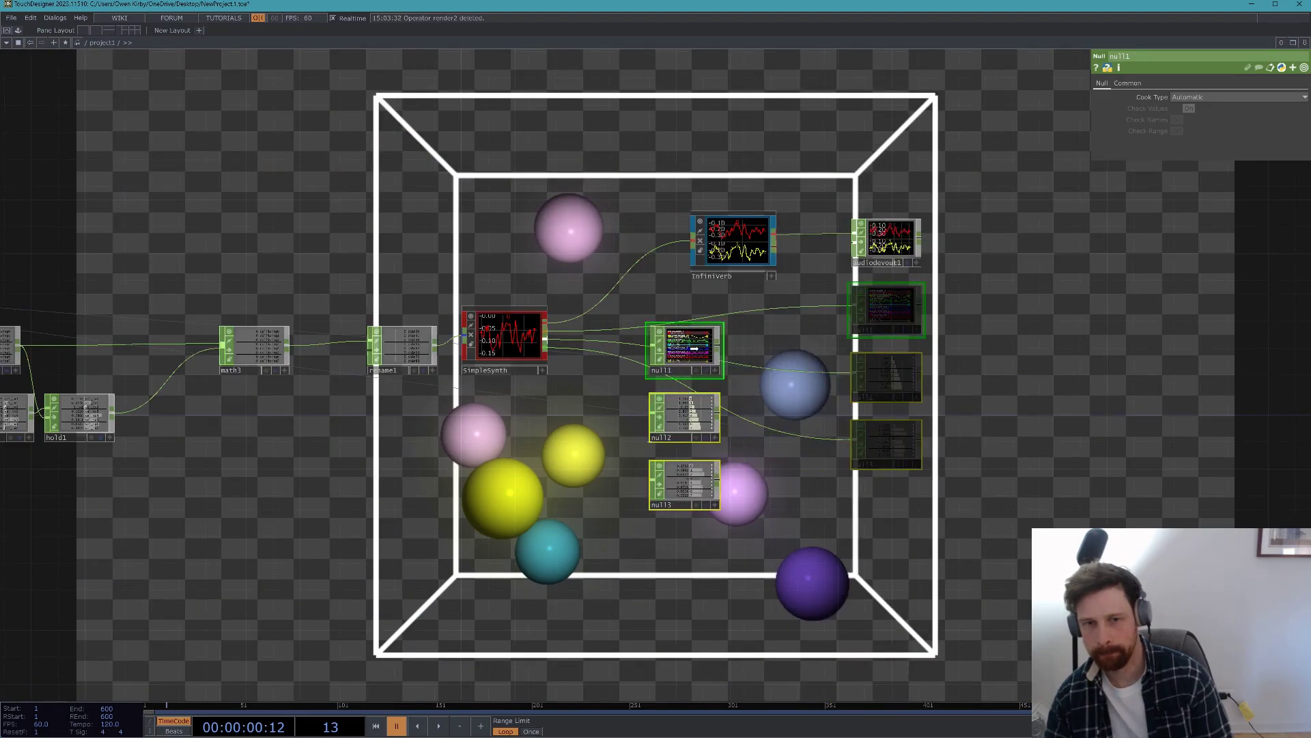
pyautogui.moveTo(748, 274); pyautogui.dragTo(695, 301)
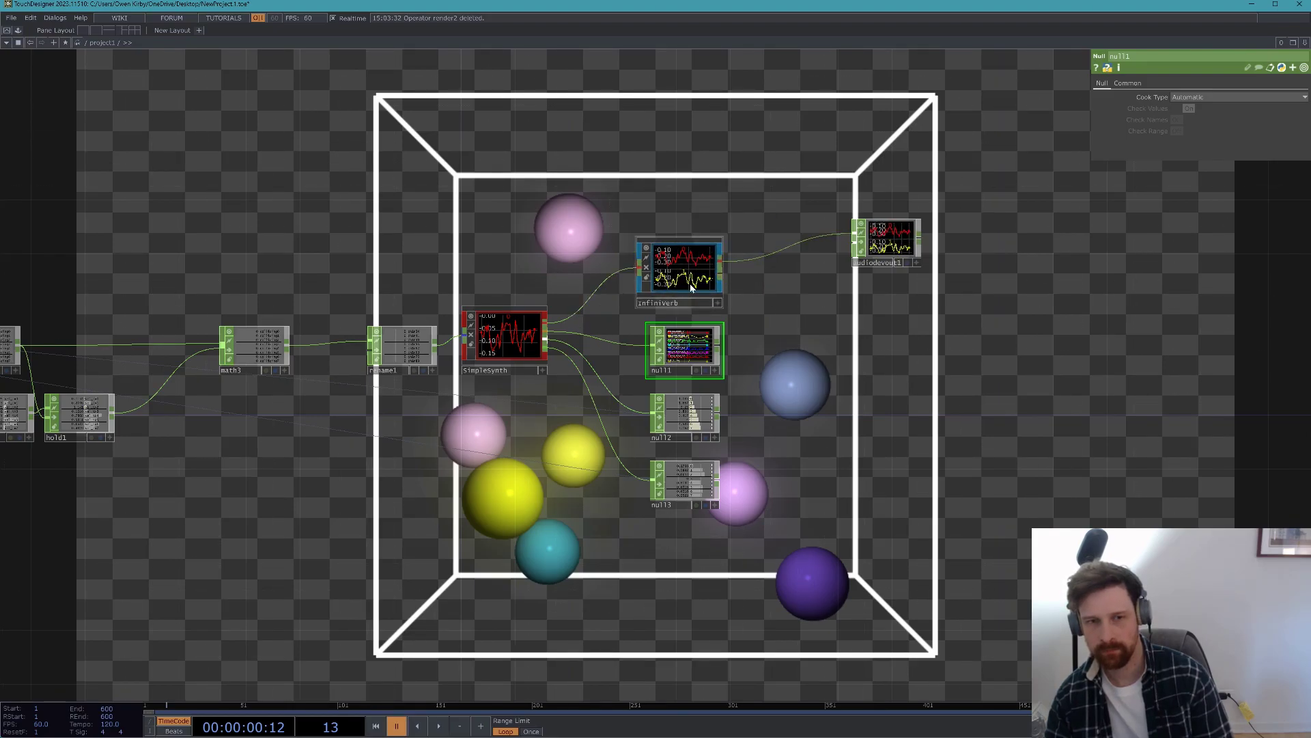
# - Save the project under the new file name "bouncing balls tutorial"
pyautogui.moveTo(406, 599); pyautogui.dragTo(424, 585)
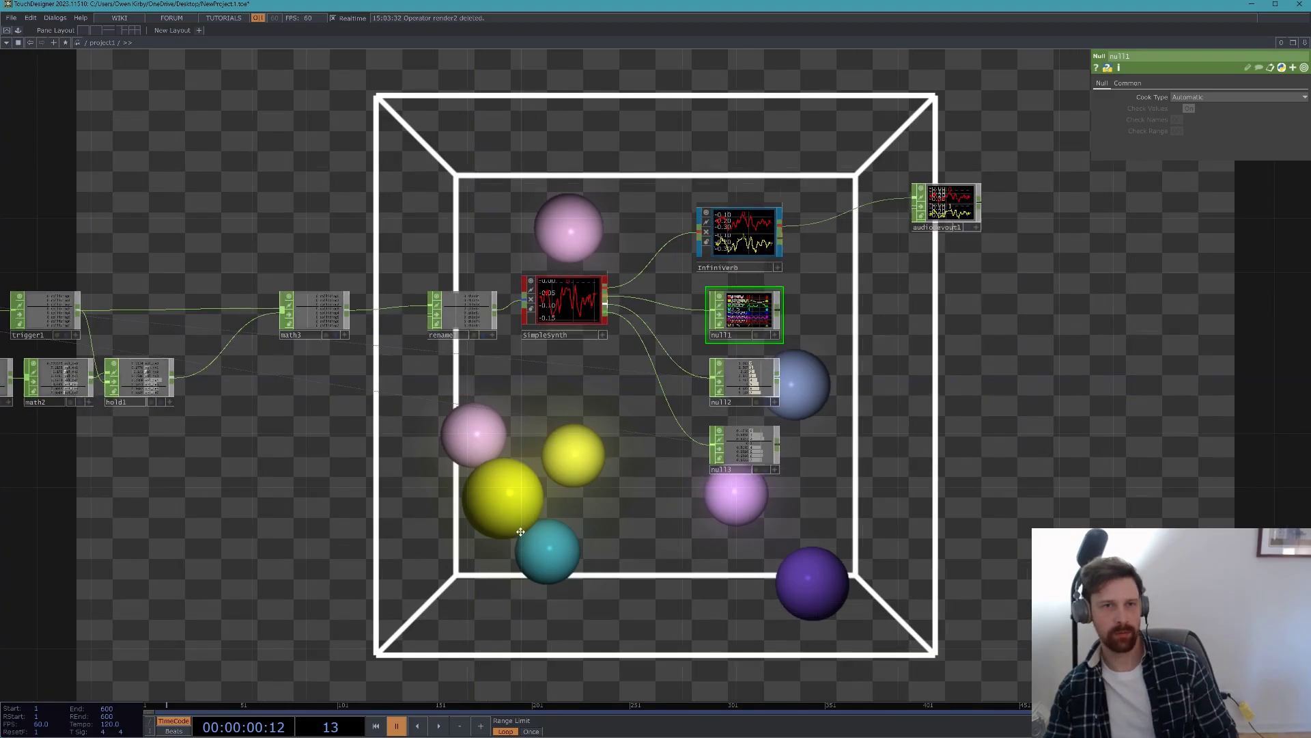
pyautogui.hotkey('ctrl', 'shift', 's')
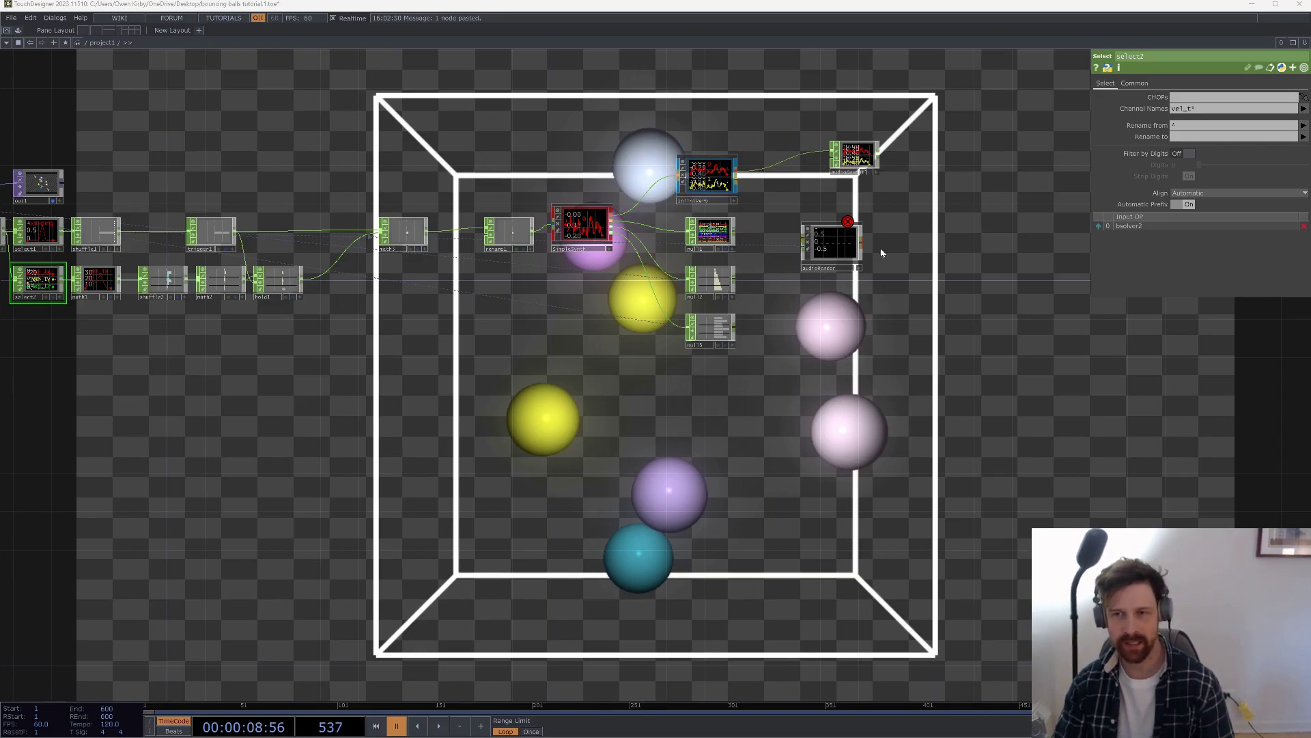
# - Move audiodevout1 farther from InfiniVerb to make room for audioRender, and display audioRender's parameters
pyautogui.scroll(5, 827, 240)
pyautogui.scroll(-5, 631, 252)
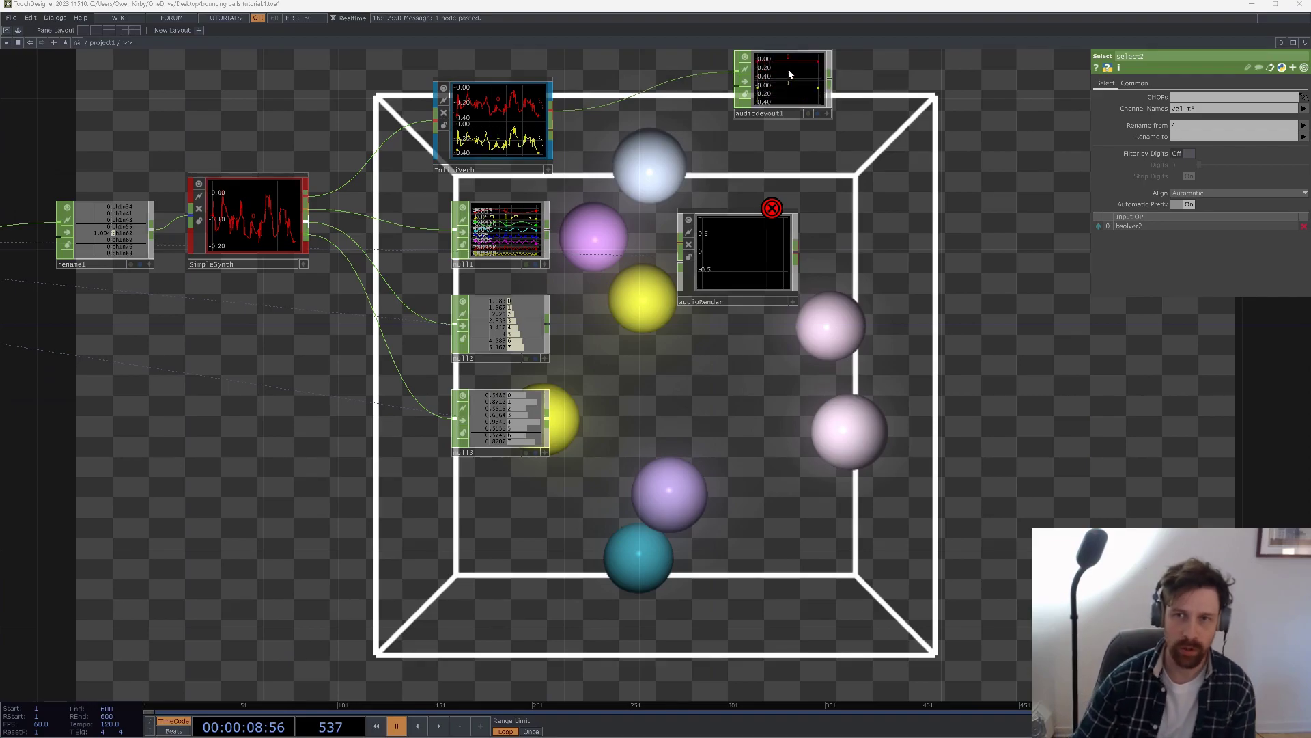
pyautogui.moveTo(789, 71); pyautogui.dragTo(897, 154)
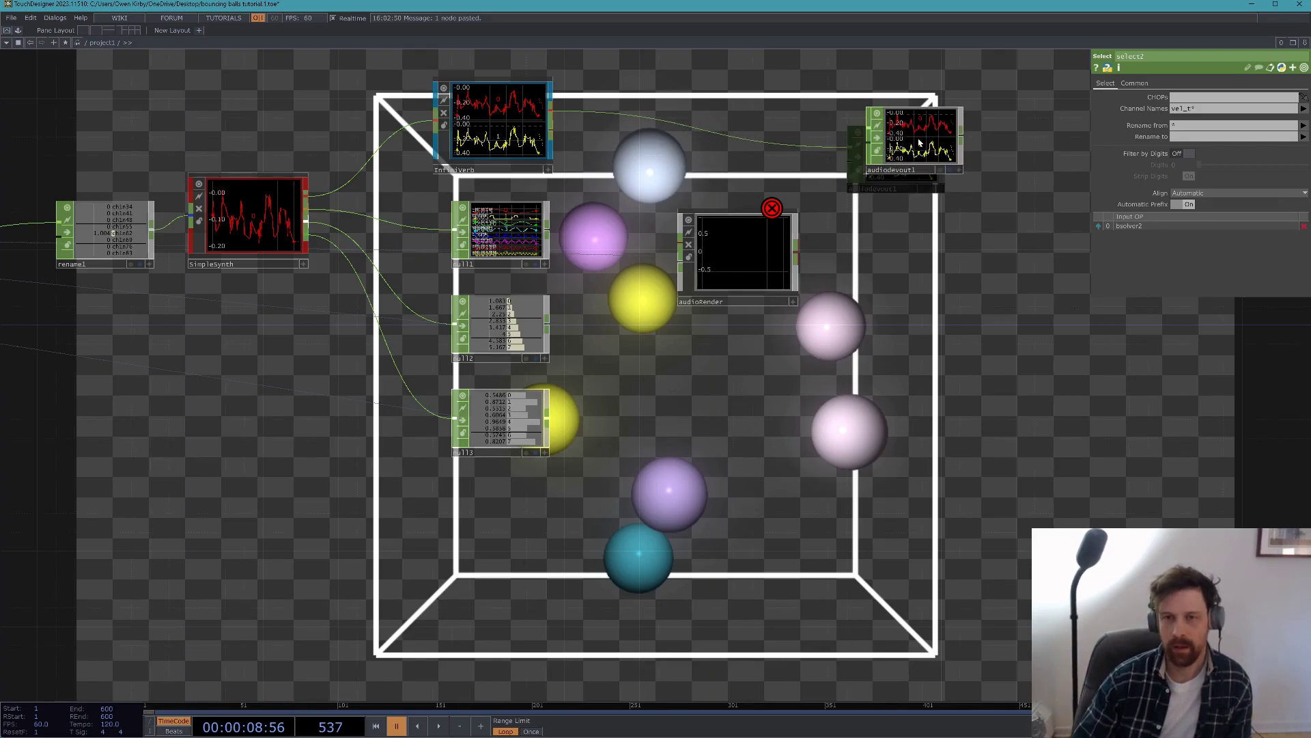
pyautogui.click(760, 234)
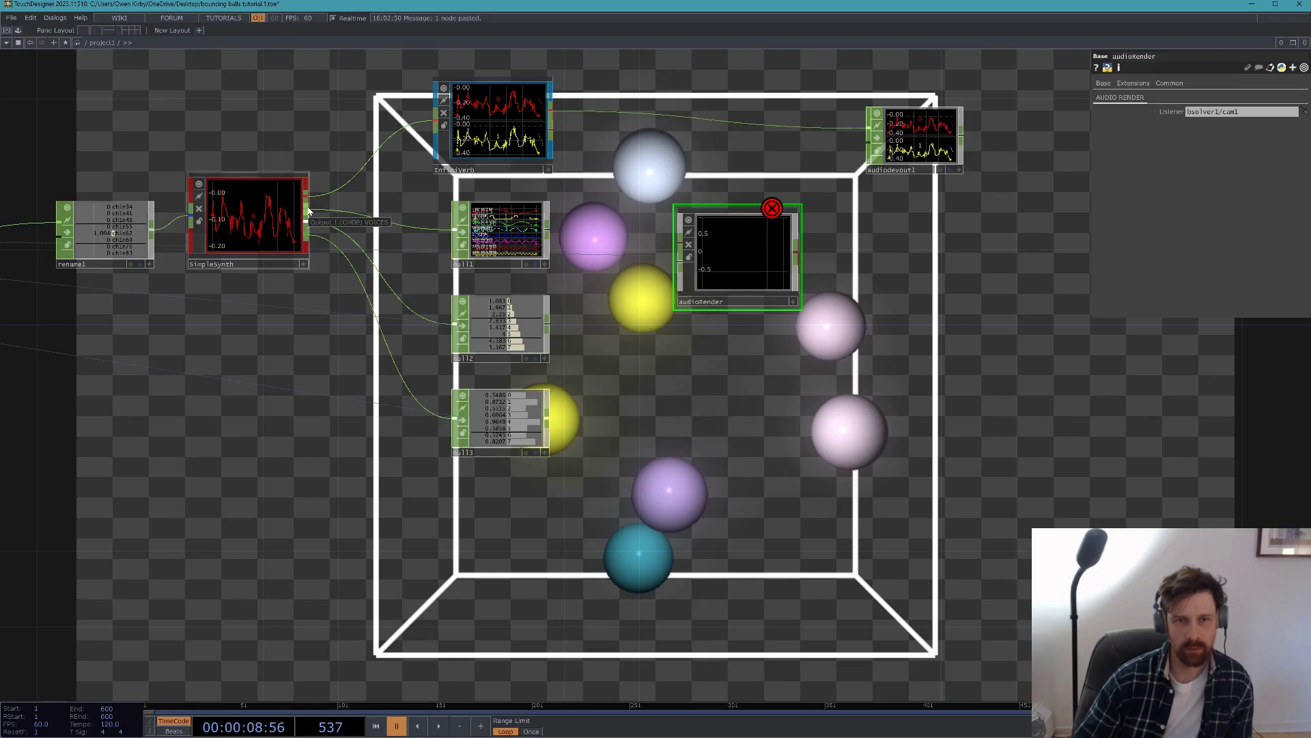
# - Feed audioRender with SimpleSynth's voices output and with a copy of select2 whose channel names are set to t[xyz]
pyautogui.click(671, 247)
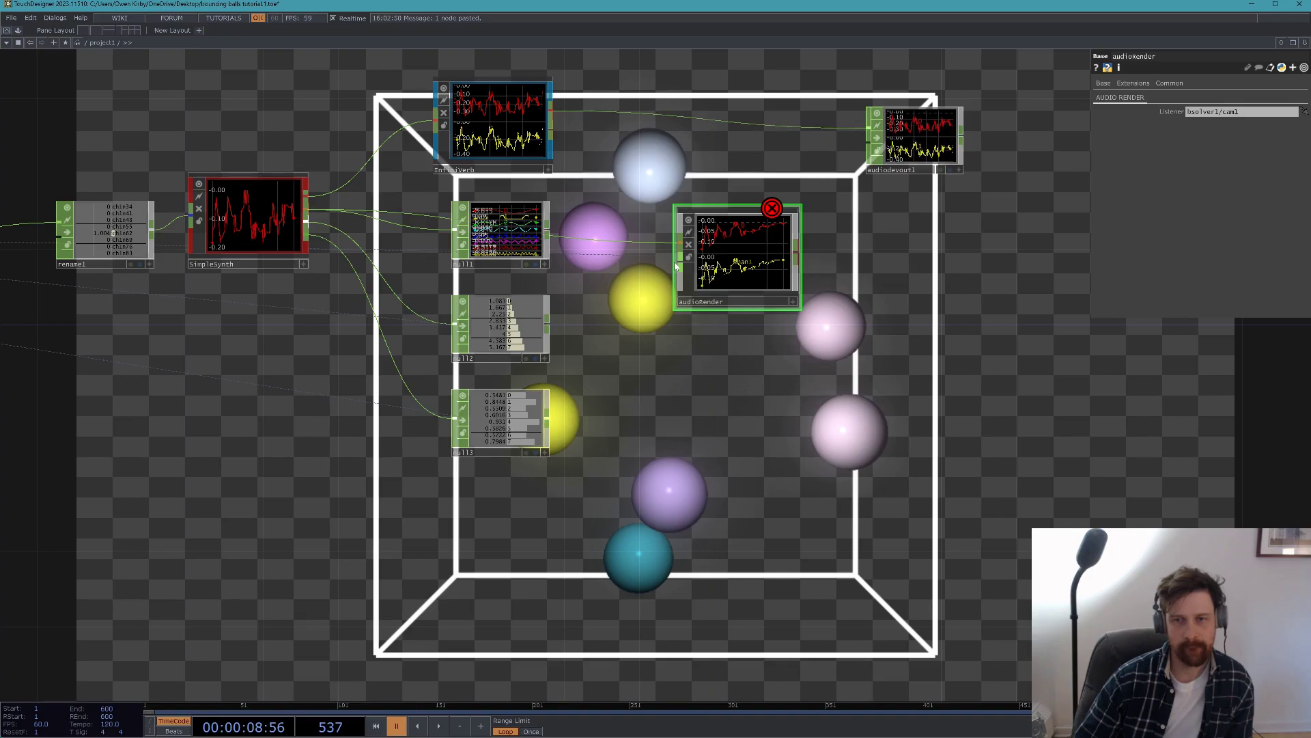
pyautogui.scroll(-5, 675, 265)
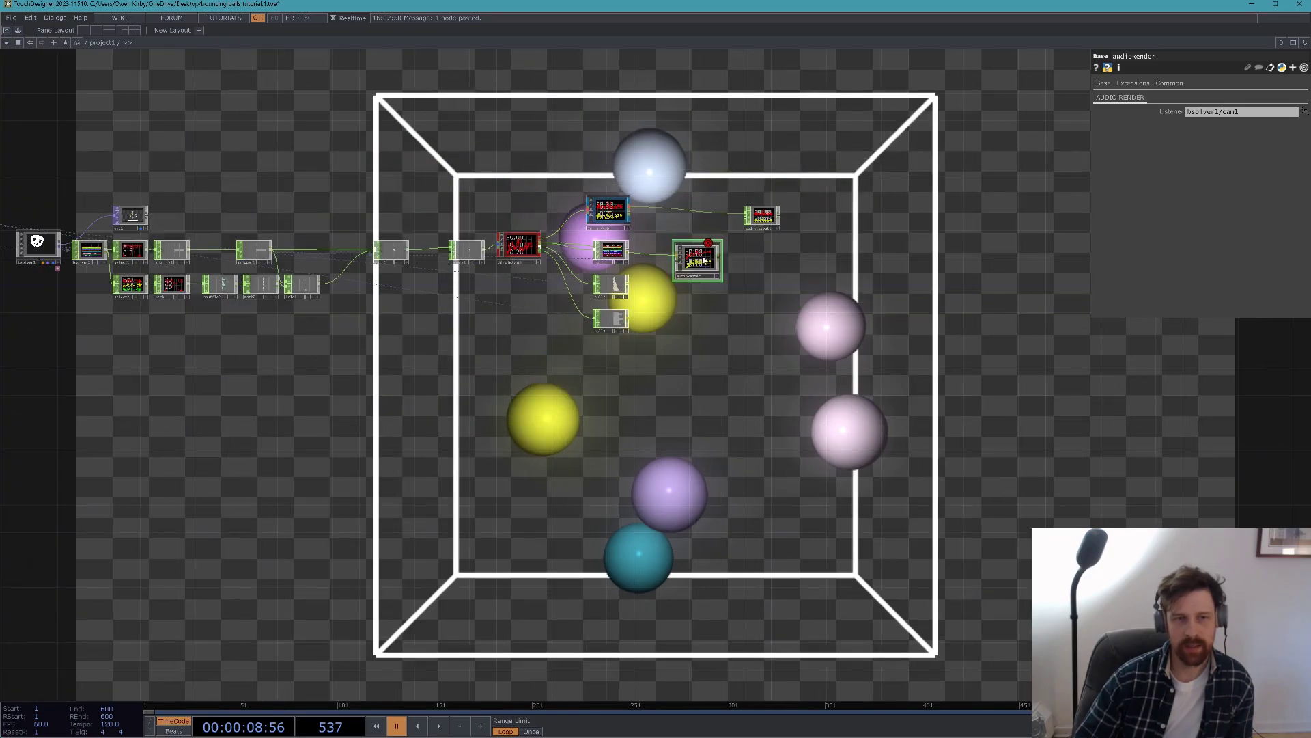
pyautogui.moveTo(297, 369); pyautogui.dragTo(289, 378)
pyautogui.scroll(5, 184, 356)
pyautogui.moveTo(184, 355); pyautogui.dragTo(634, 399)
pyautogui.click(478, 239)
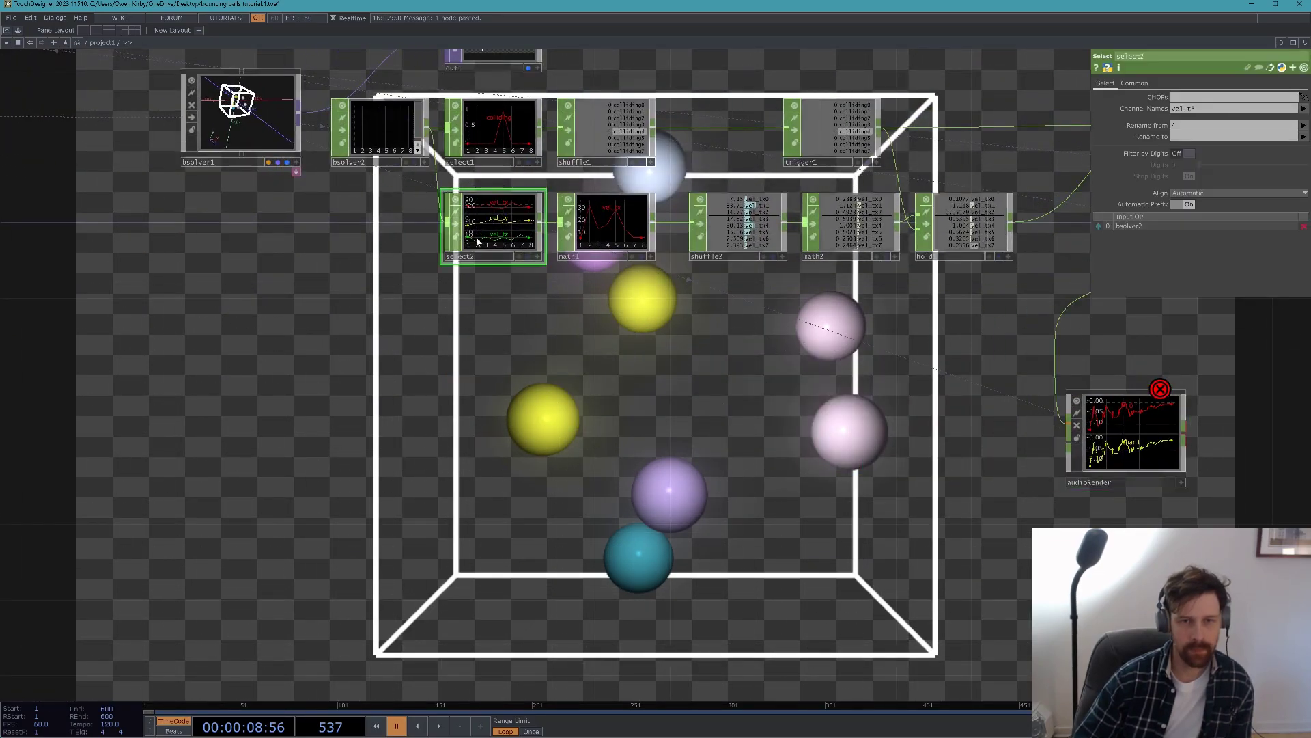
pyautogui.hotkey('ctrl', 'c')
pyautogui.hotkey('ctrl', 'v')
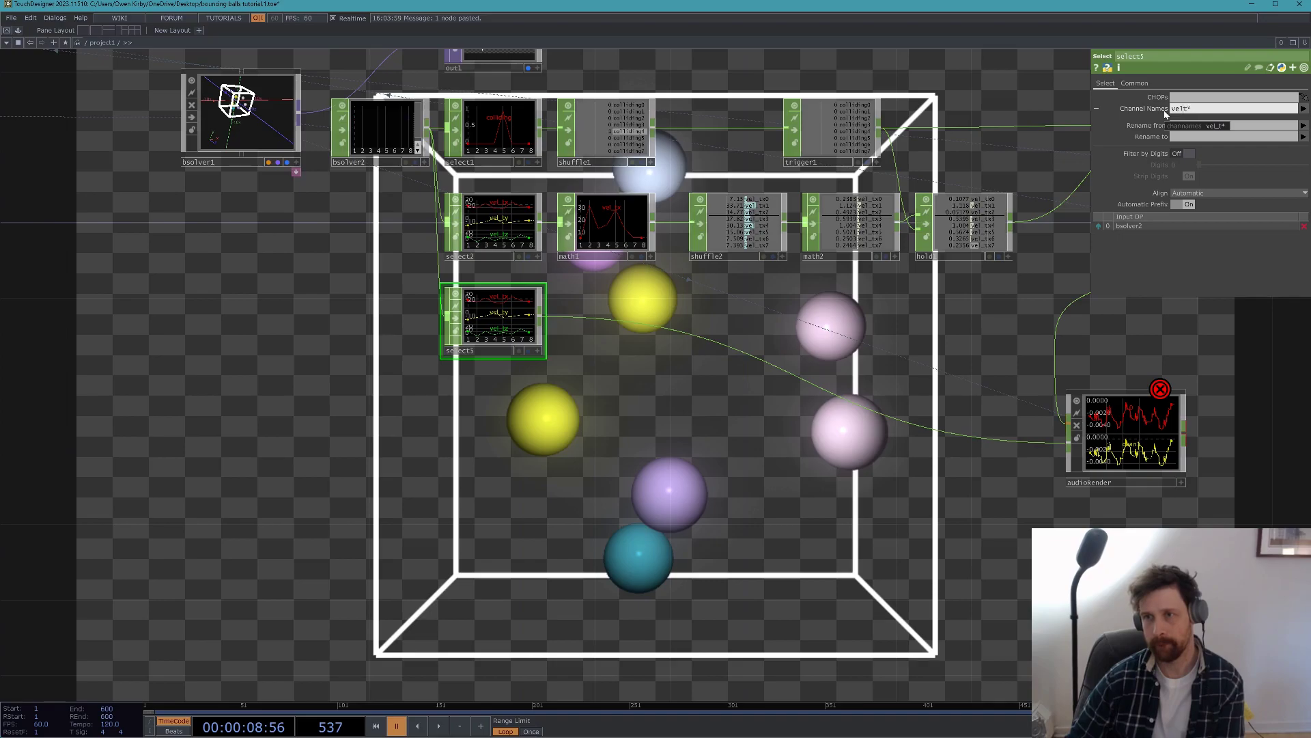
pyautogui.scroll(3, 506, 309)
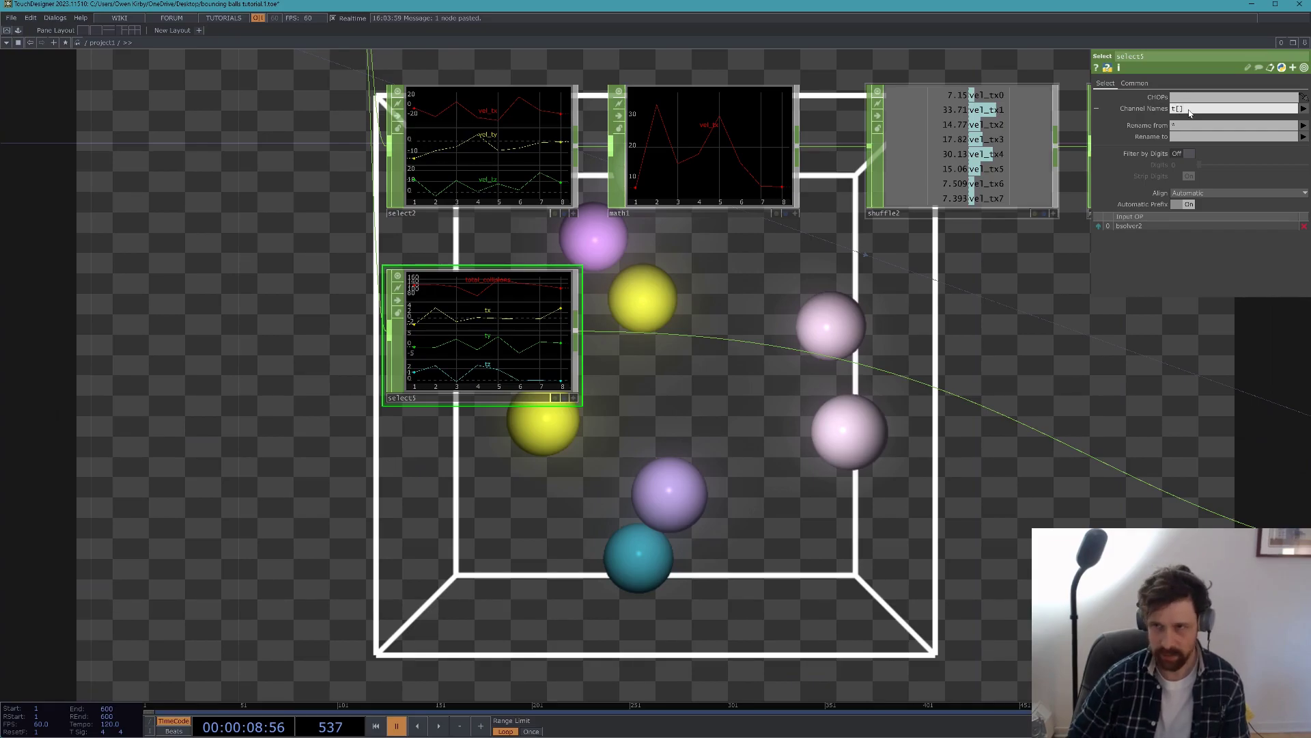
pyautogui.press('Return')
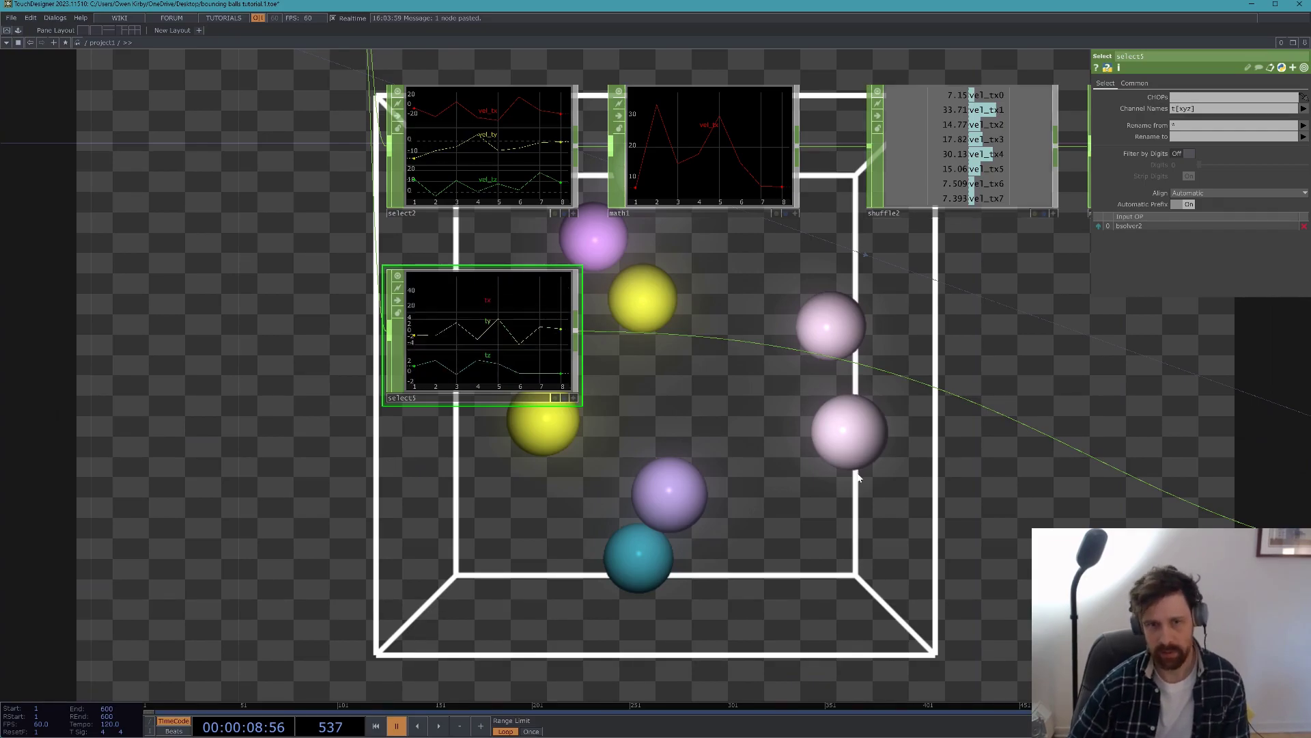
# - Examine the replicator and the per-ball audio operators inside audioRender
pyautogui.moveTo(758, 497); pyautogui.dragTo(477, 466)
pyautogui.scroll(-3, 477, 466)
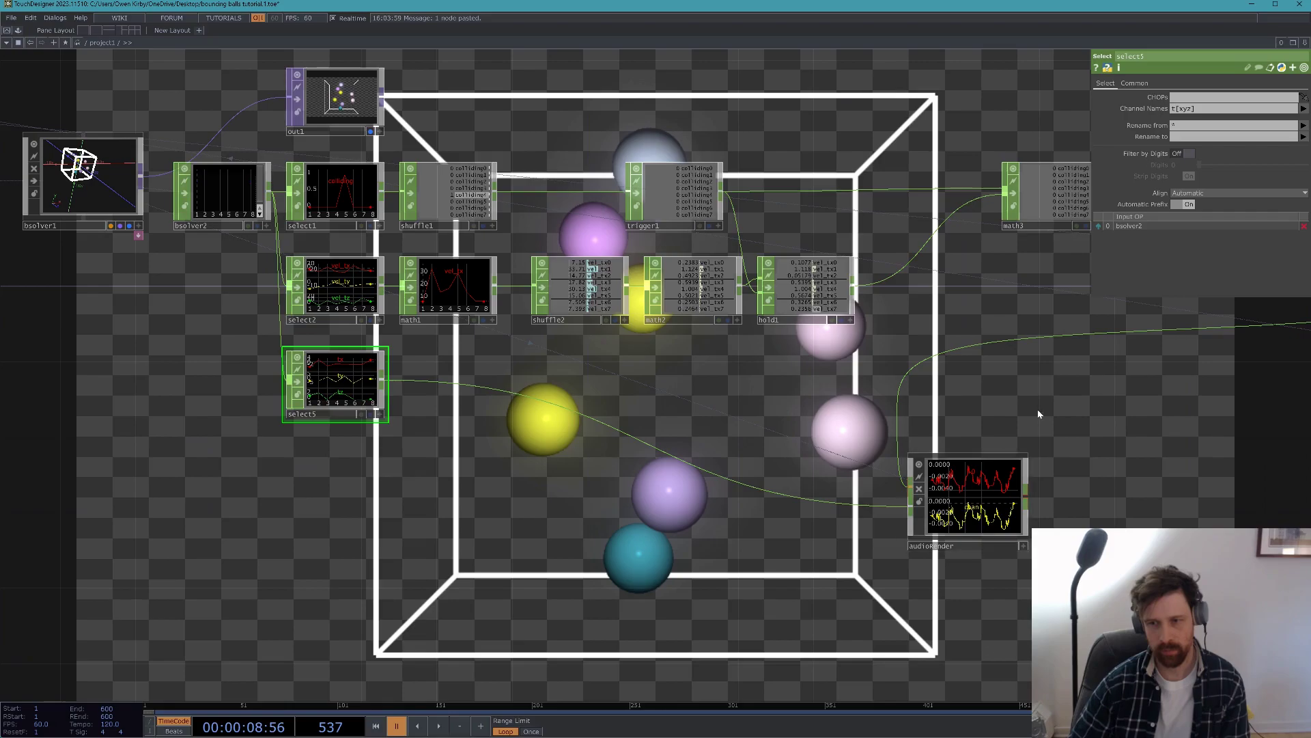
pyautogui.moveTo(1034, 418); pyautogui.dragTo(743, 379)
pyautogui.scroll(-4, 662, 472)
pyautogui.moveTo(968, 383); pyautogui.dragTo(972, 376)
pyautogui.scroll(5, 976, 380)
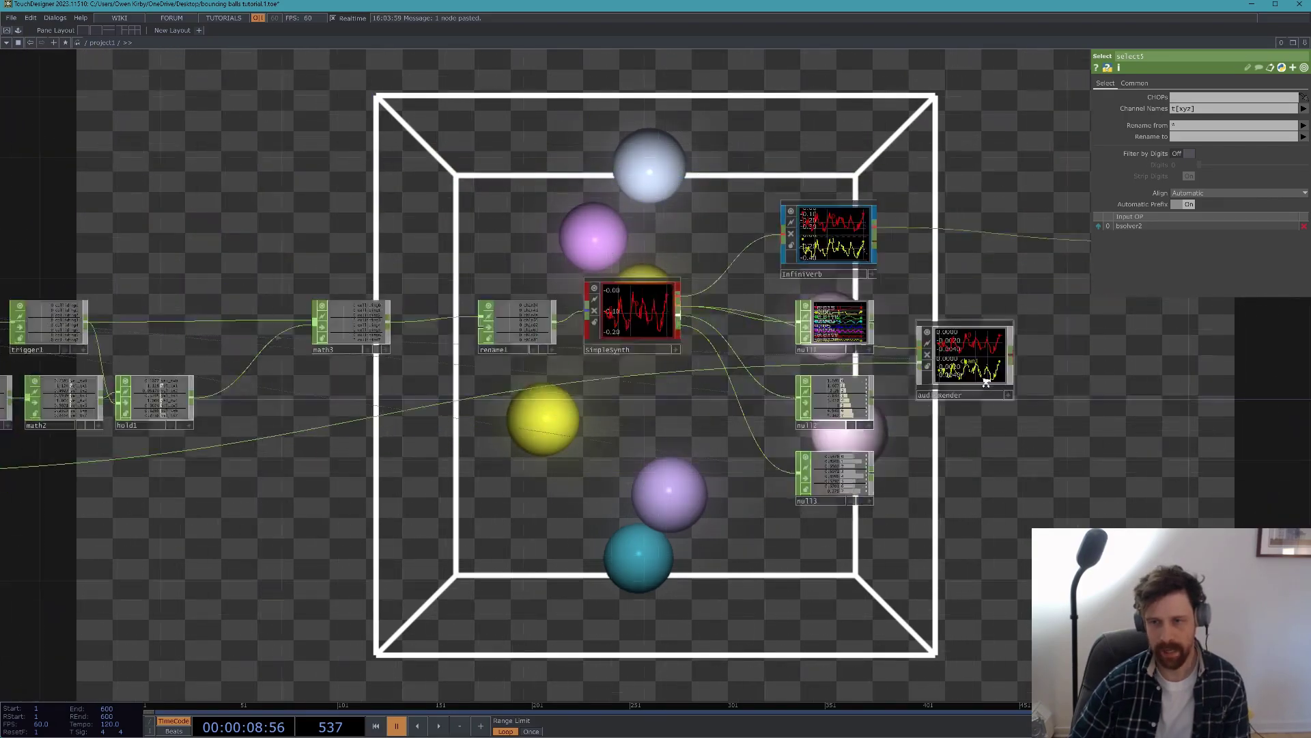
pyautogui.click(960, 342)
pyautogui.scroll(-4, 959, 341)
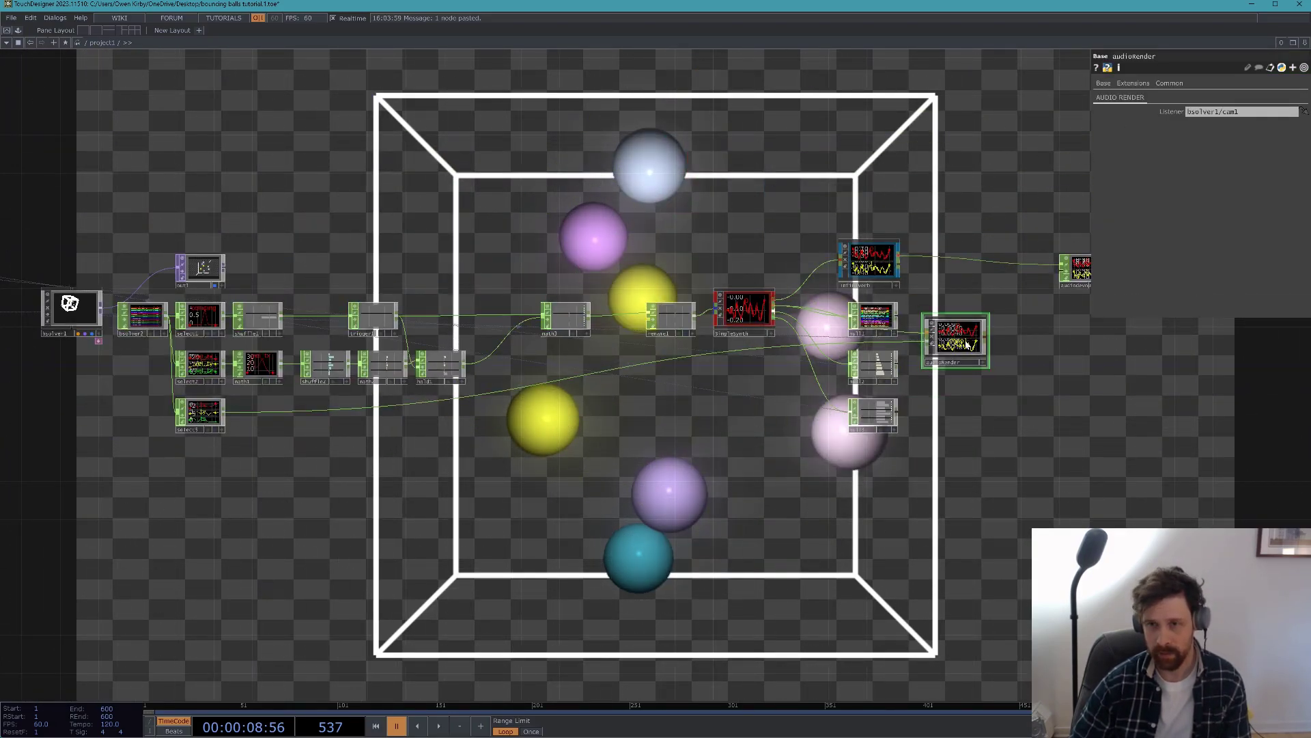
pyautogui.moveTo(965, 343); pyautogui.dragTo(694, 476)
pyautogui.scroll(8, 691, 472)
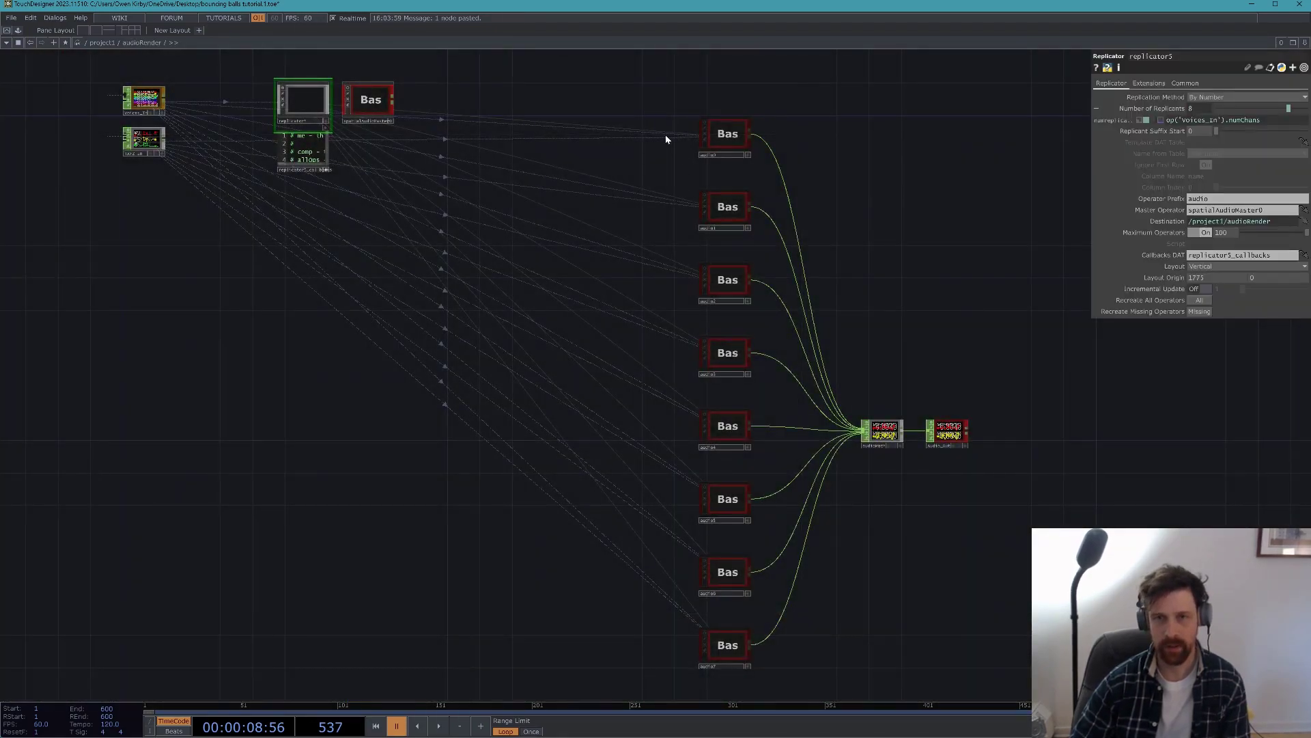
pyautogui.moveTo(520, 177); pyautogui.dragTo(658, 352)
pyautogui.scroll(-3, 649, 382)
pyautogui.scroll(-3, 624, 462)
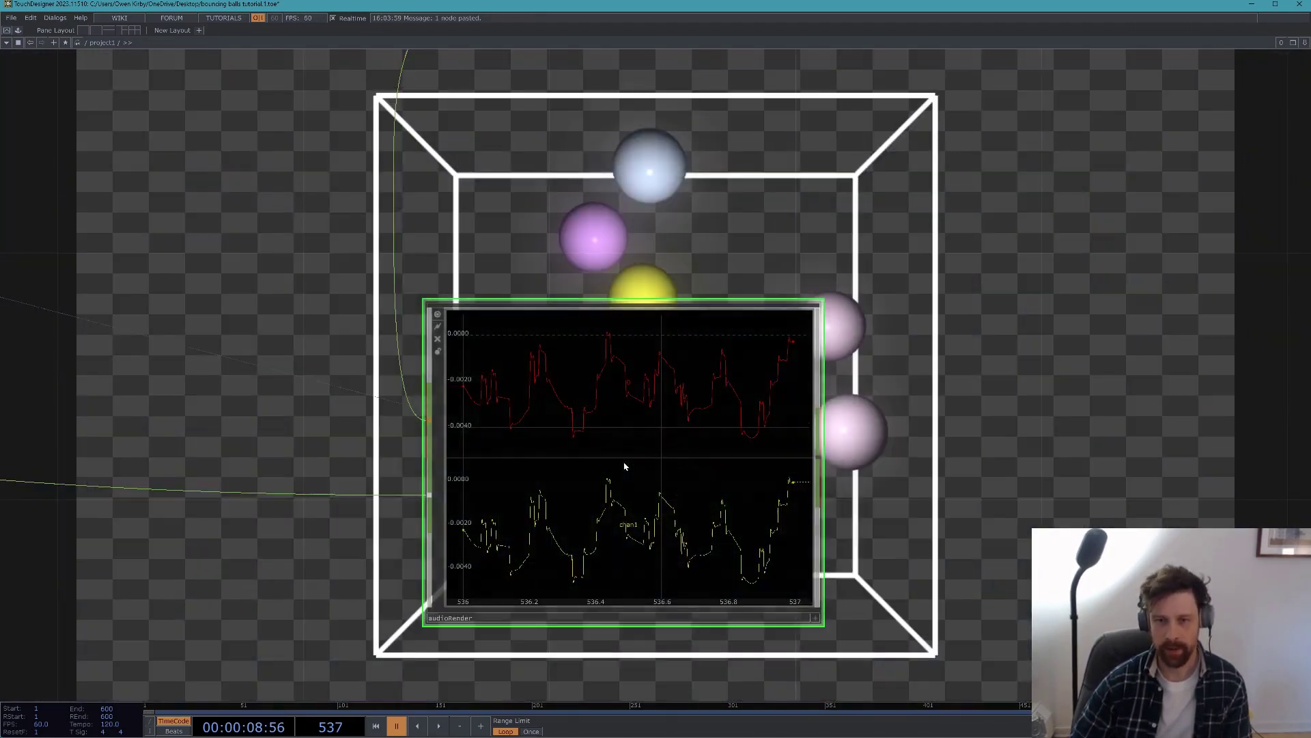
# - Align audioRender with SimpleSynth, route its output into InfiniVerb, and place InfiniVerb between audioRender and audiodevout1
pyautogui.moveTo(447, 484); pyautogui.dragTo(385, 507)
pyautogui.moveTo(571, 517); pyautogui.dragTo(821, 343)
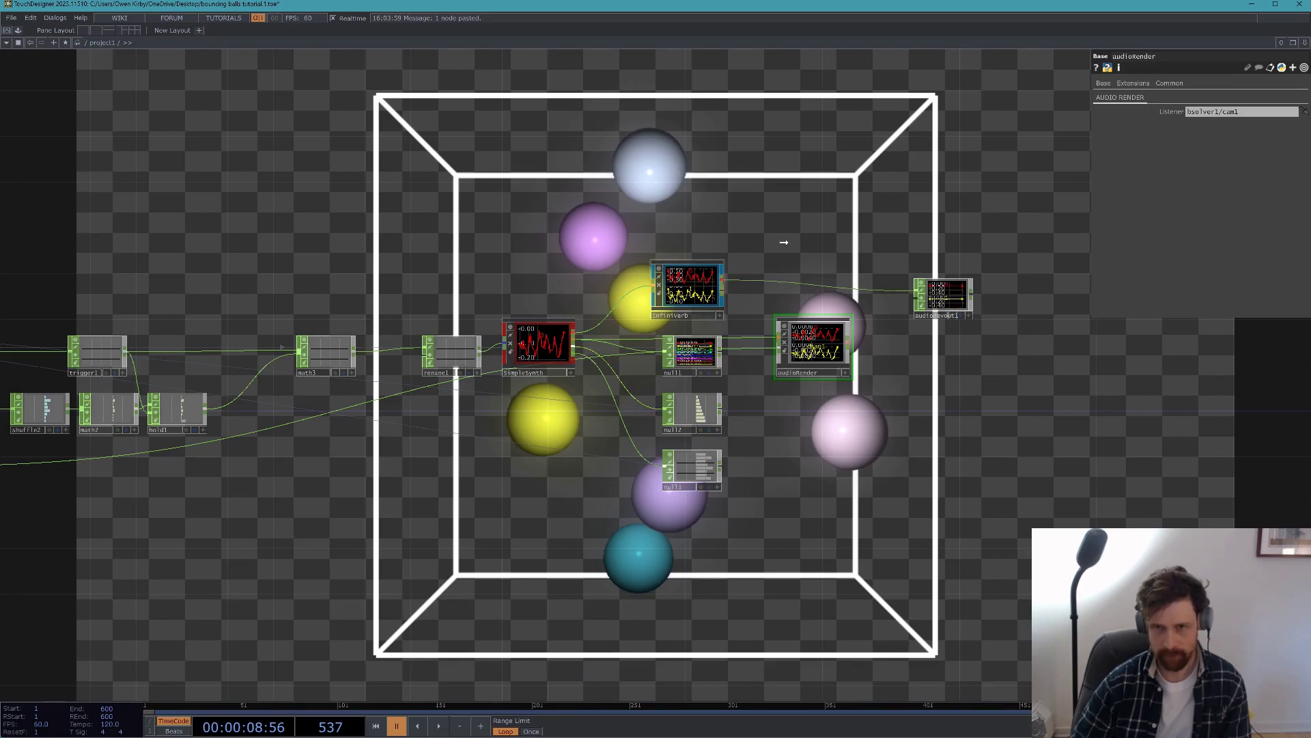
pyautogui.moveTo(686, 286); pyautogui.dragTo(823, 241)
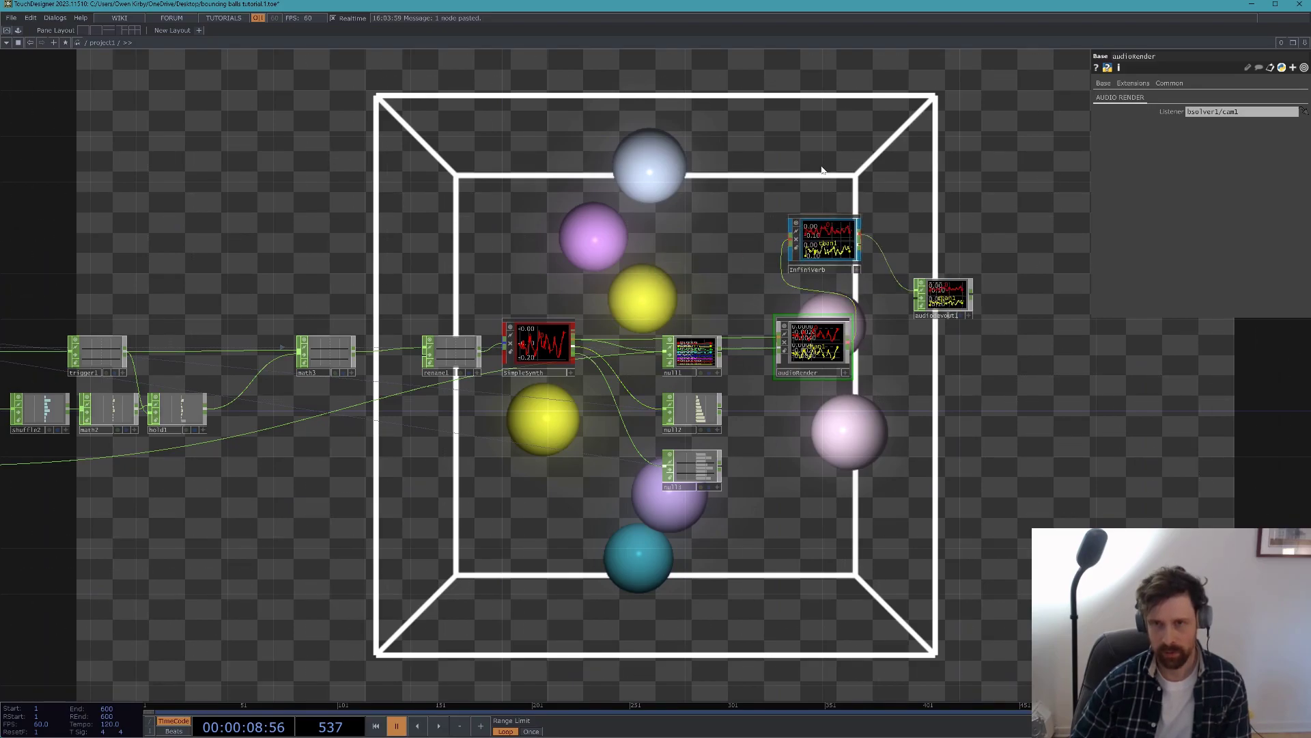
pyautogui.moveTo(825, 173); pyautogui.dragTo(653, 222)
pyautogui.moveTo(823, 308); pyautogui.dragTo(824, 321, button='right')
pyautogui.moveTo(666, 261); pyautogui.dragTo(869, 386)
pyautogui.click(869, 387)
pyautogui.moveTo(655, 367); pyautogui.dragTo(700, 366)
pyautogui.moveTo(676, 301); pyautogui.dragTo(714, 299)
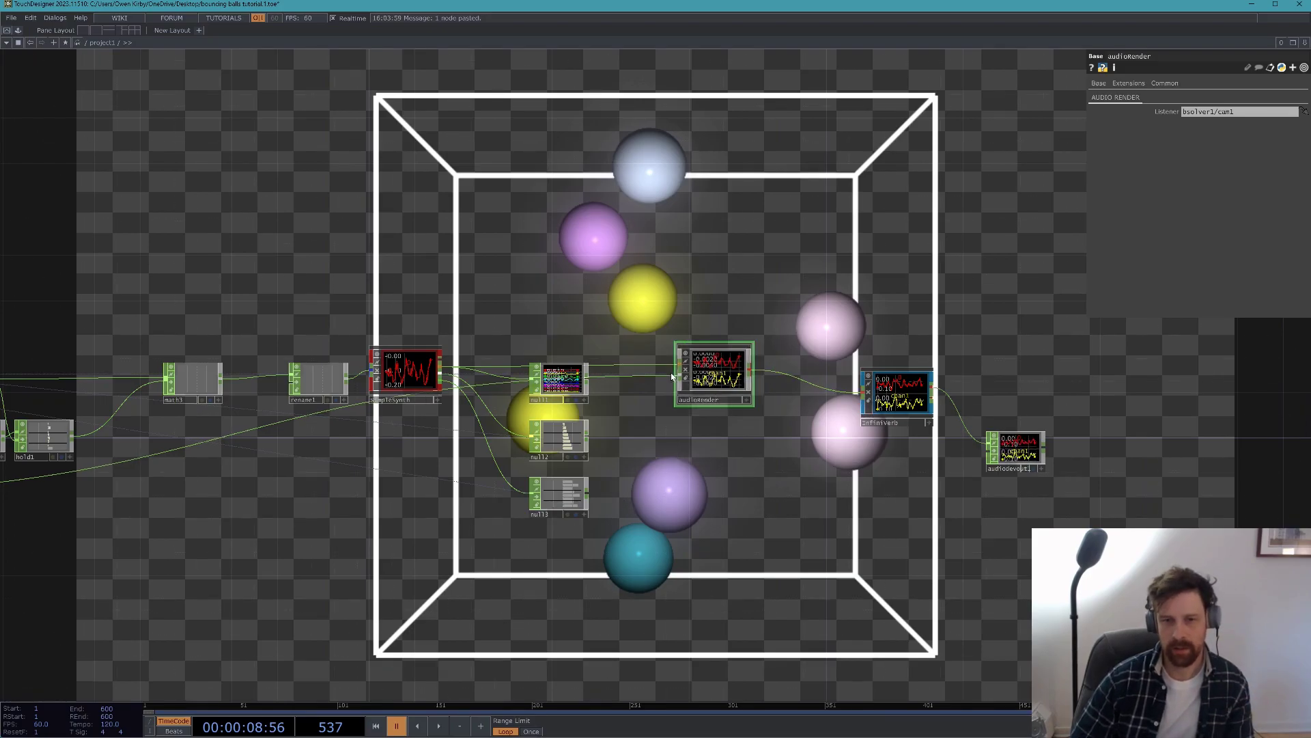
# - Move null1, null2 and null3 together above the SimpleSynth-to-audioRender wires and resume timeline playback
pyautogui.moveTo(540, 299); pyautogui.dragTo(597, 557, button='right')
pyautogui.moveTo(566, 381); pyautogui.dragTo(589, 187)
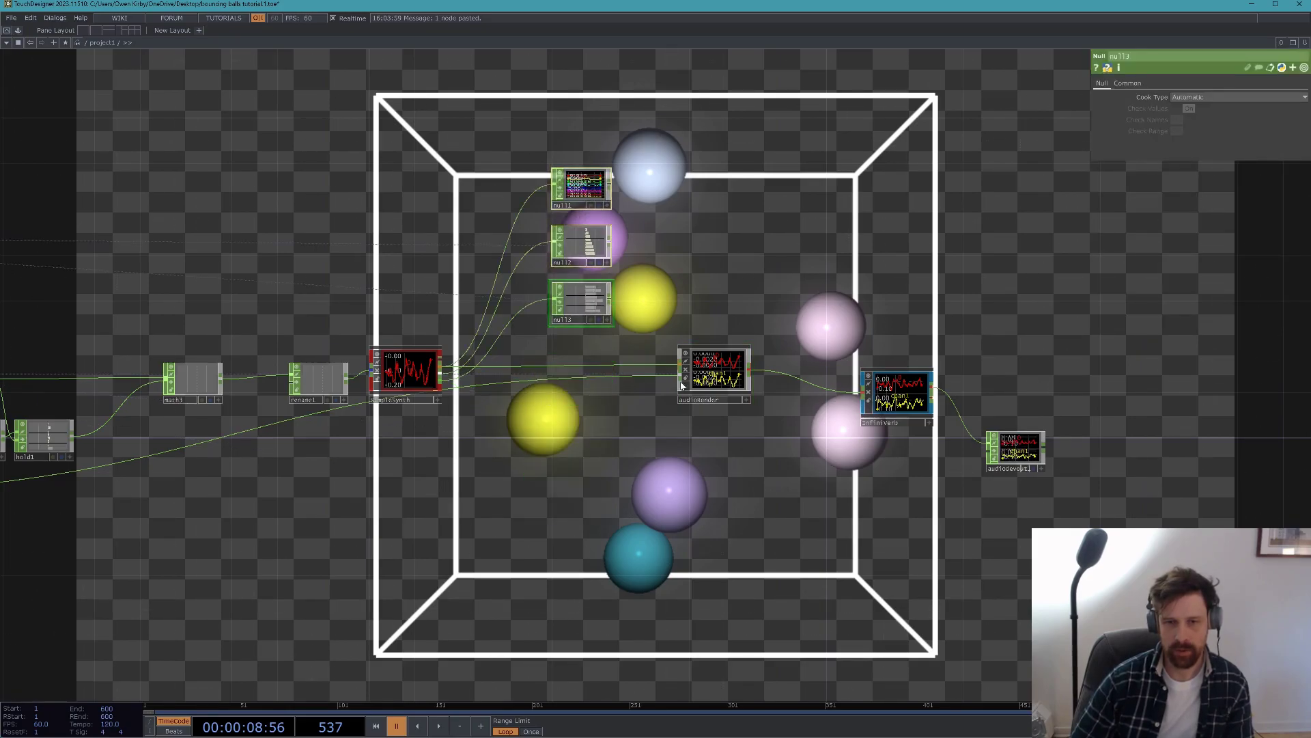
pyautogui.click(440, 726)
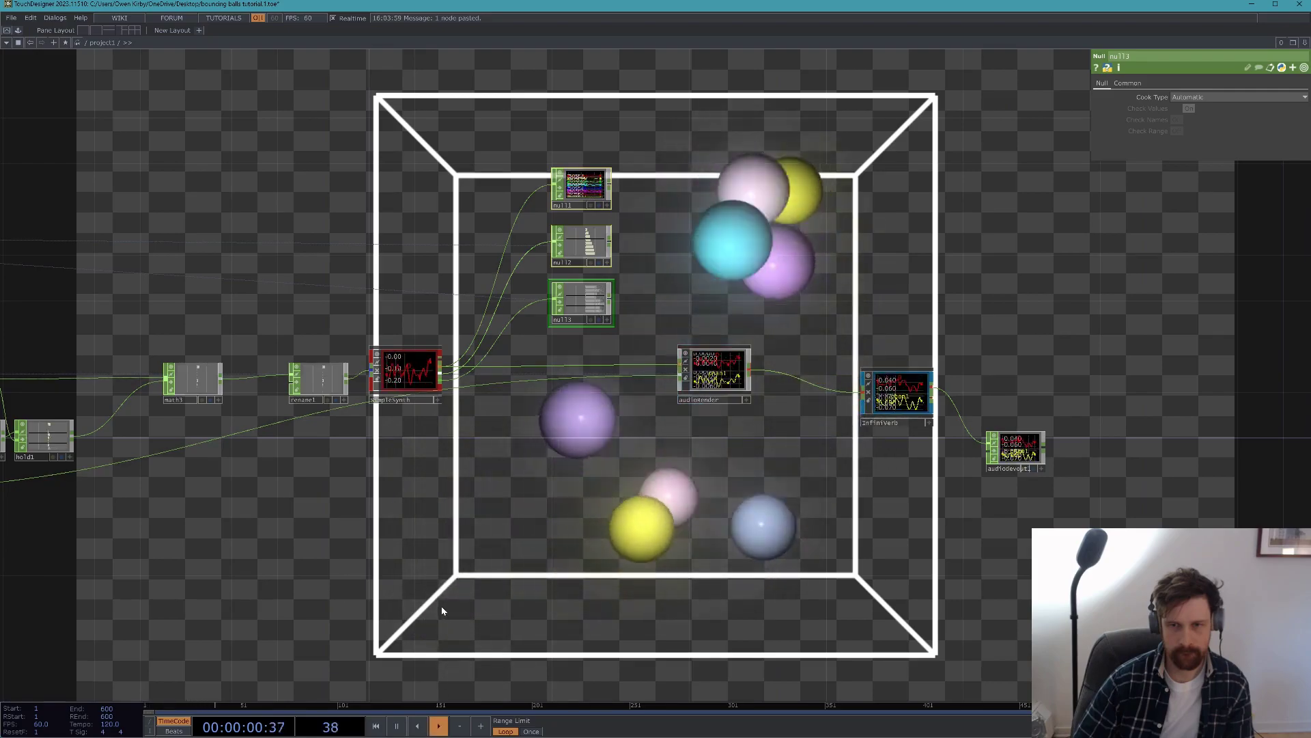
# - Raise SimpleSynth's Patch Level to 0.338 and InfiniVerb's Wet/Dry to 0.92
pyautogui.click(407, 372)
pyautogui.moveTo(1225, 289); pyautogui.dragTo(1252, 291)
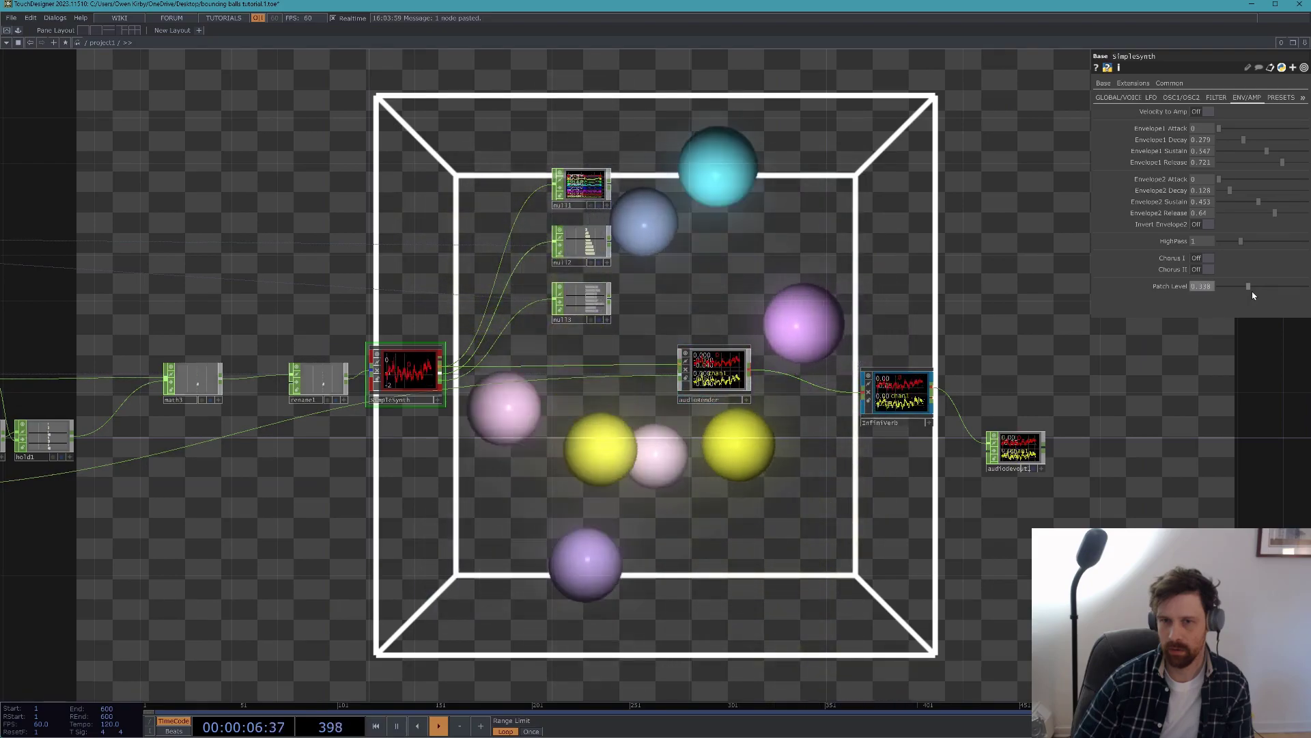
pyautogui.click(897, 393)
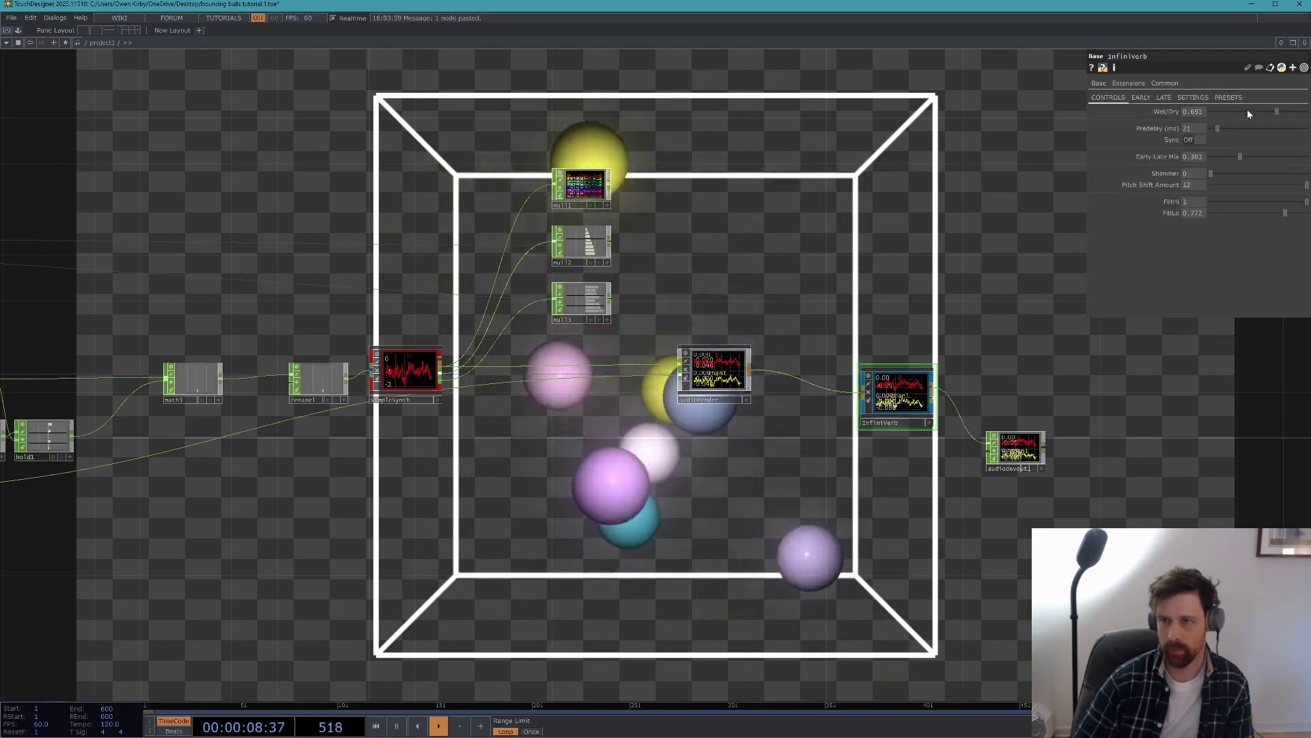
pyautogui.moveTo(1276, 112); pyautogui.dragTo(1301, 117)
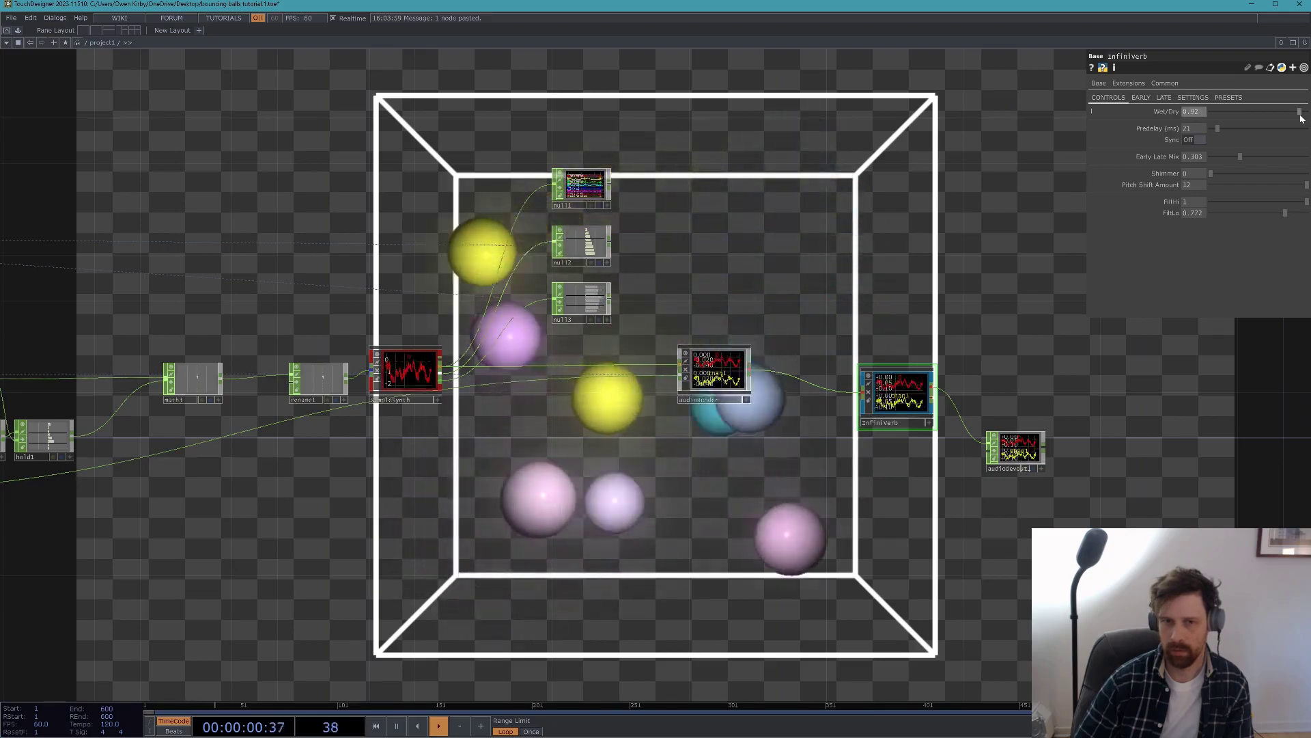
# - Restart bsolver1's simulation and set its Simulation Speed to 0.46
pyautogui.moveTo(539, 287); pyautogui.dragTo(955, 418)
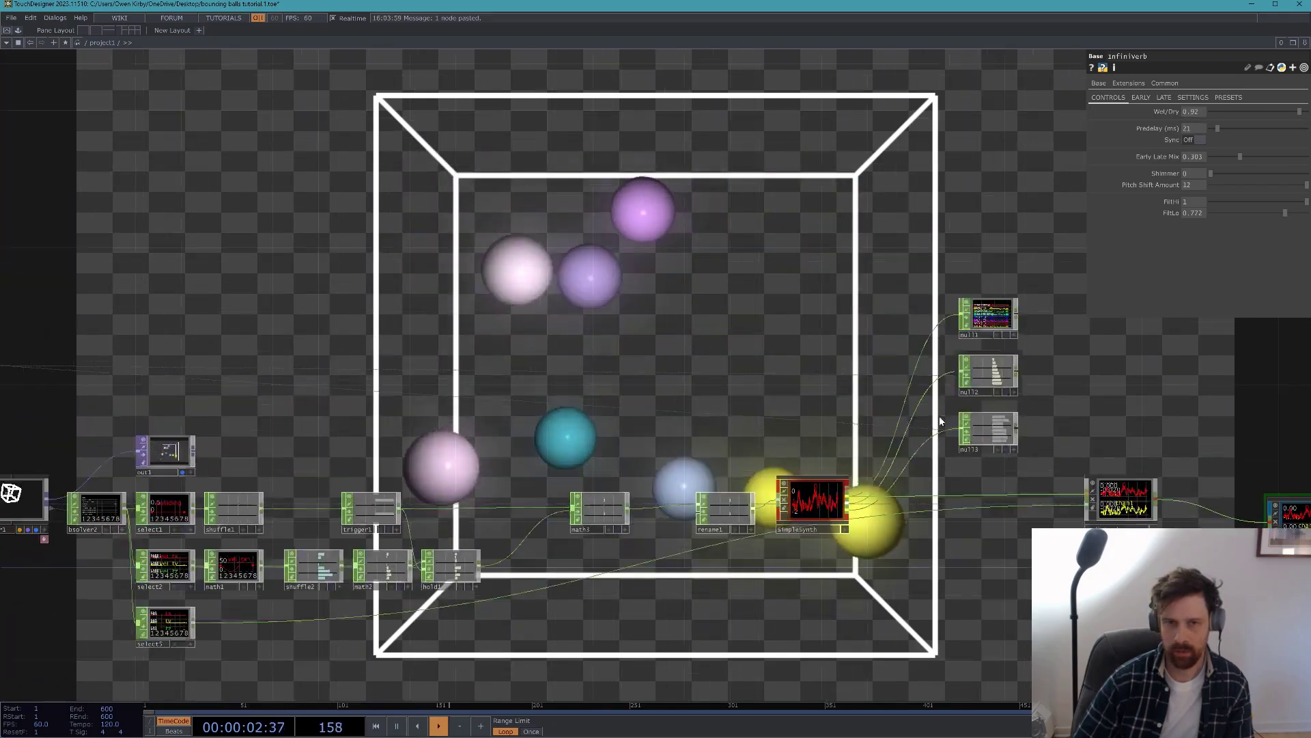
pyautogui.scroll(-3, 965, 424)
pyautogui.scroll(5, 543, 472)
pyautogui.click(389, 461)
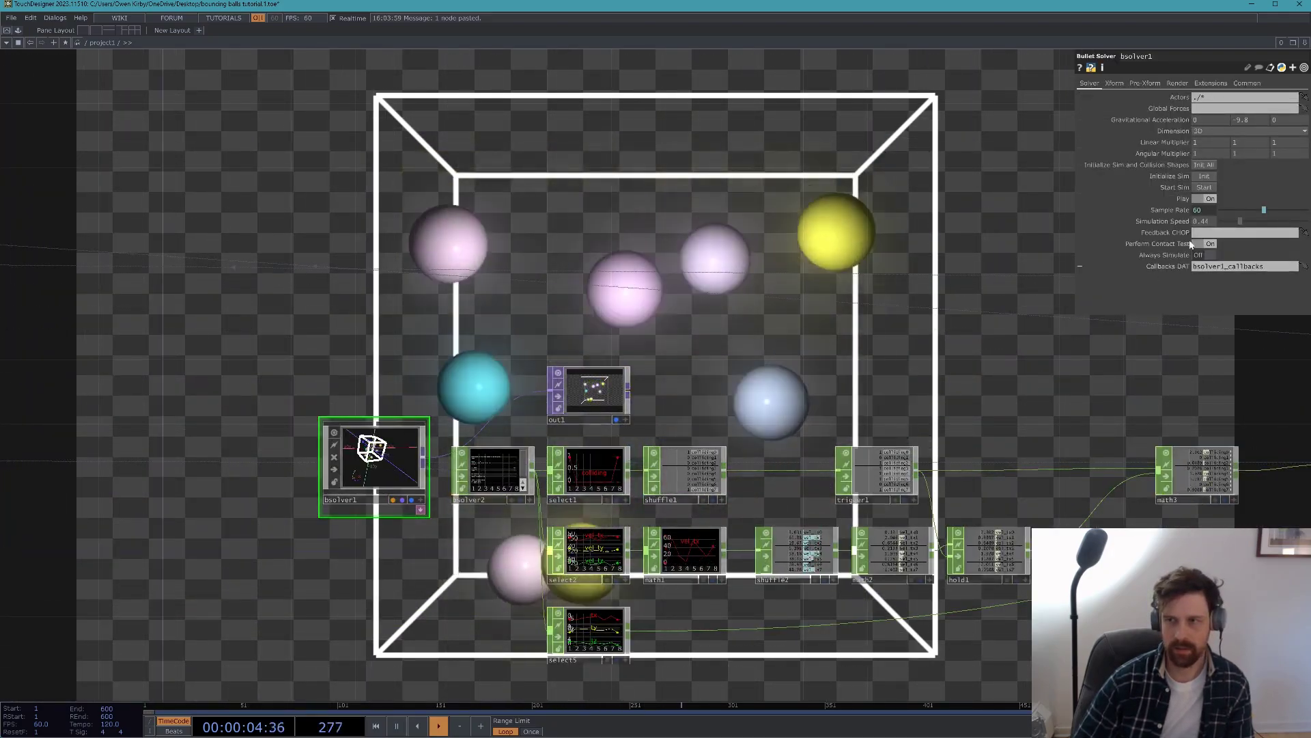
pyautogui.moveTo(1240, 221); pyautogui.dragTo(1227, 222)
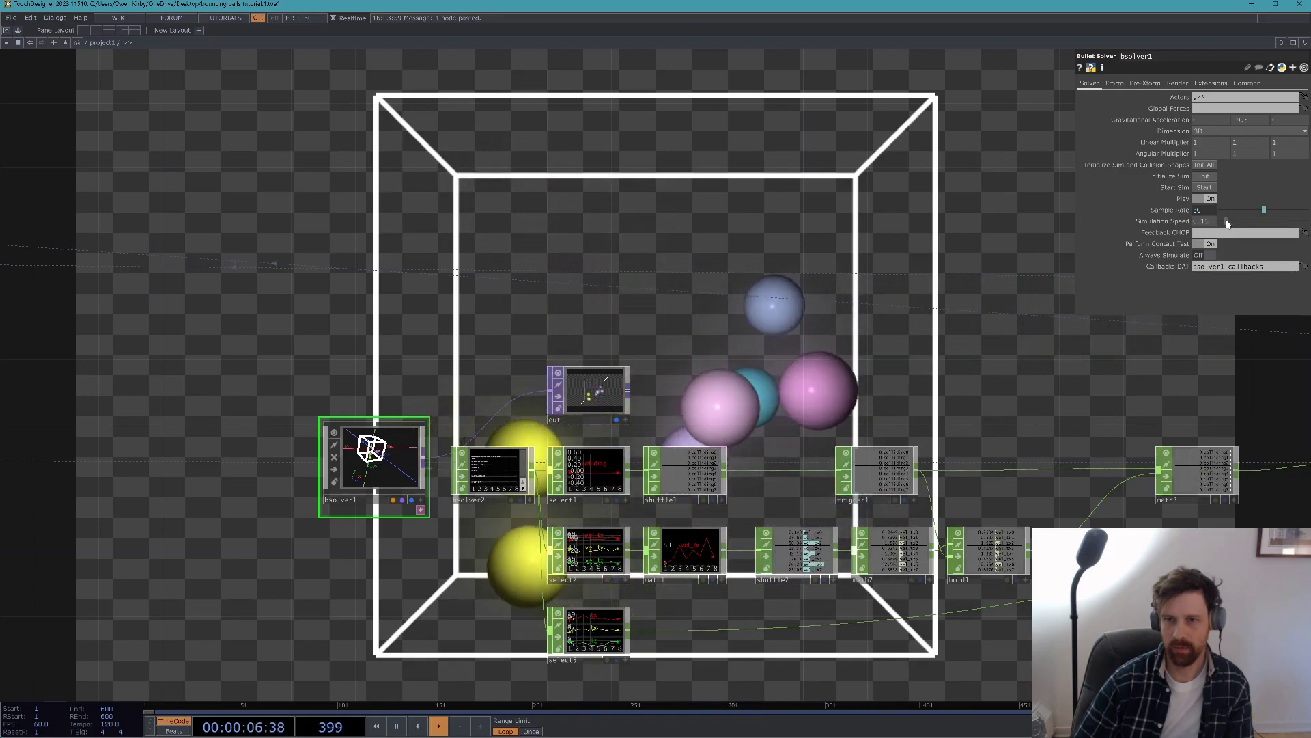
pyautogui.click(1207, 187)
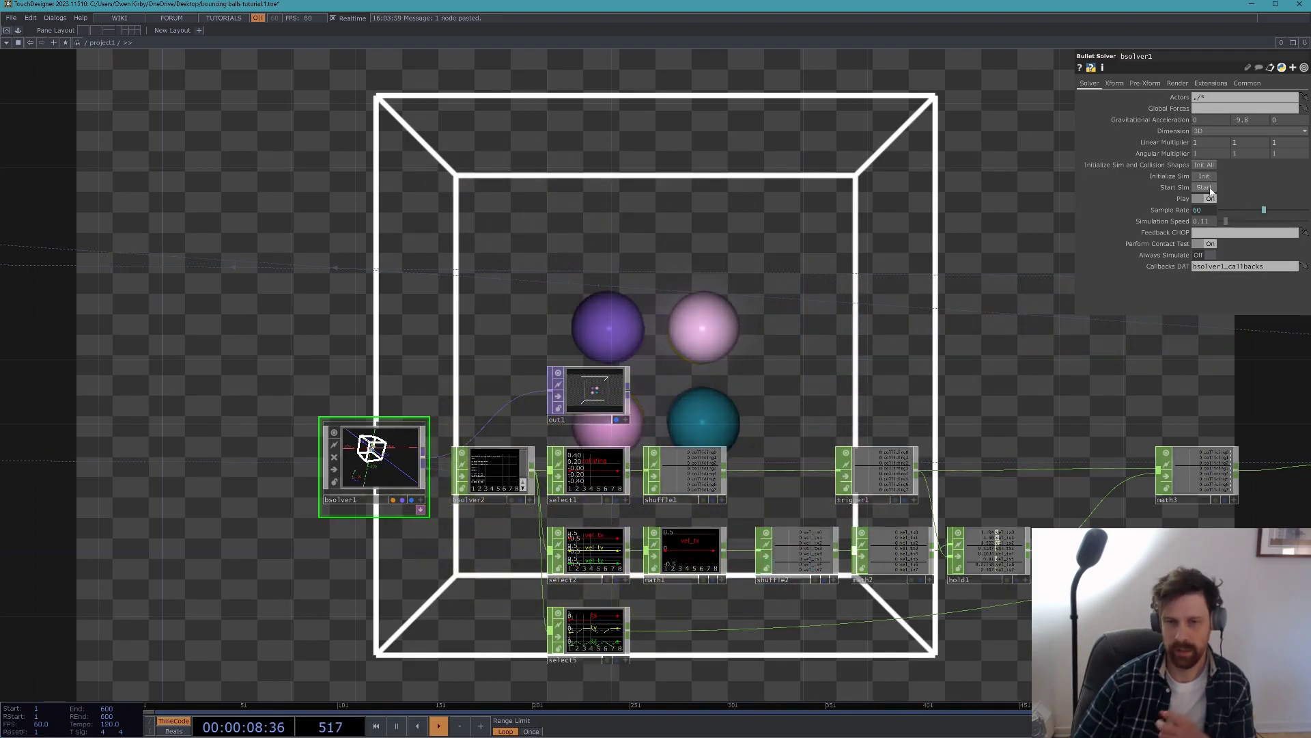
pyautogui.moveTo(1232, 229); pyautogui.dragTo(1241, 230)
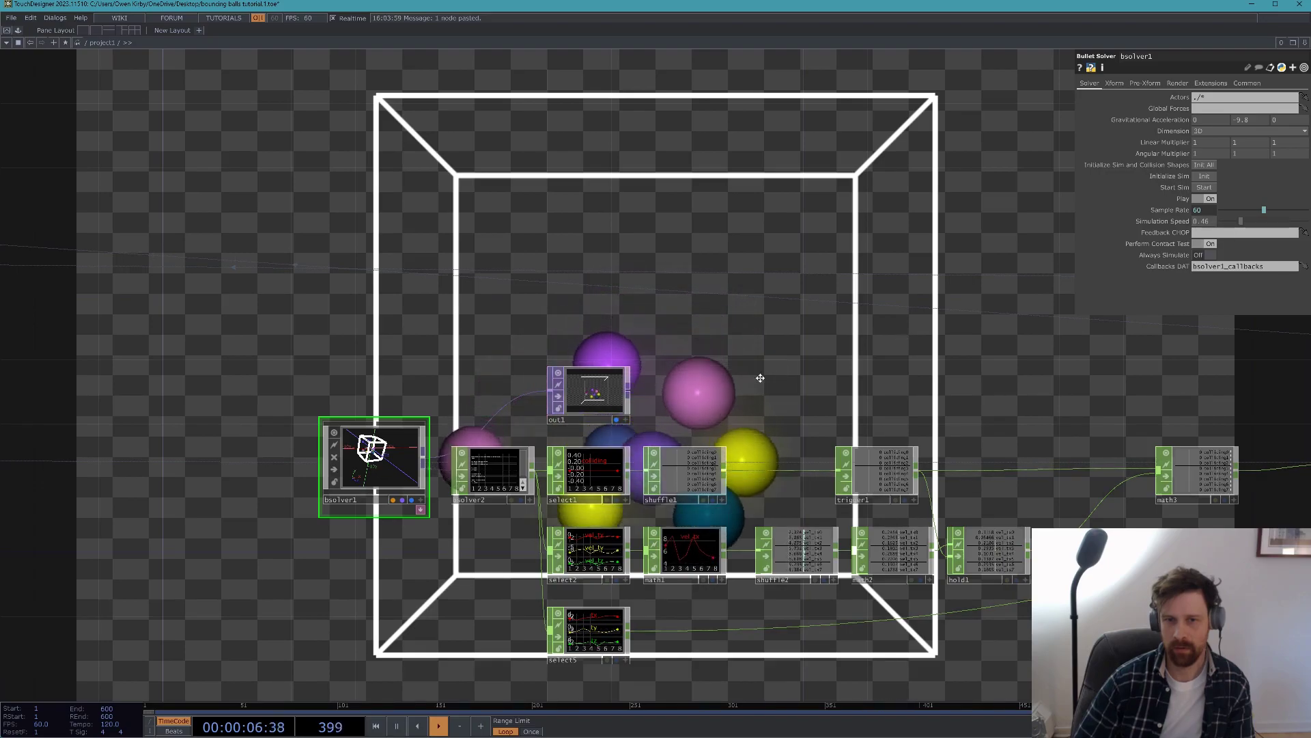
# - Inside bsolver1, set cam1's Z translation to 19 and its FOV Angle to 35.6
pyautogui.moveTo(822, 354); pyautogui.dragTo(557, 469)
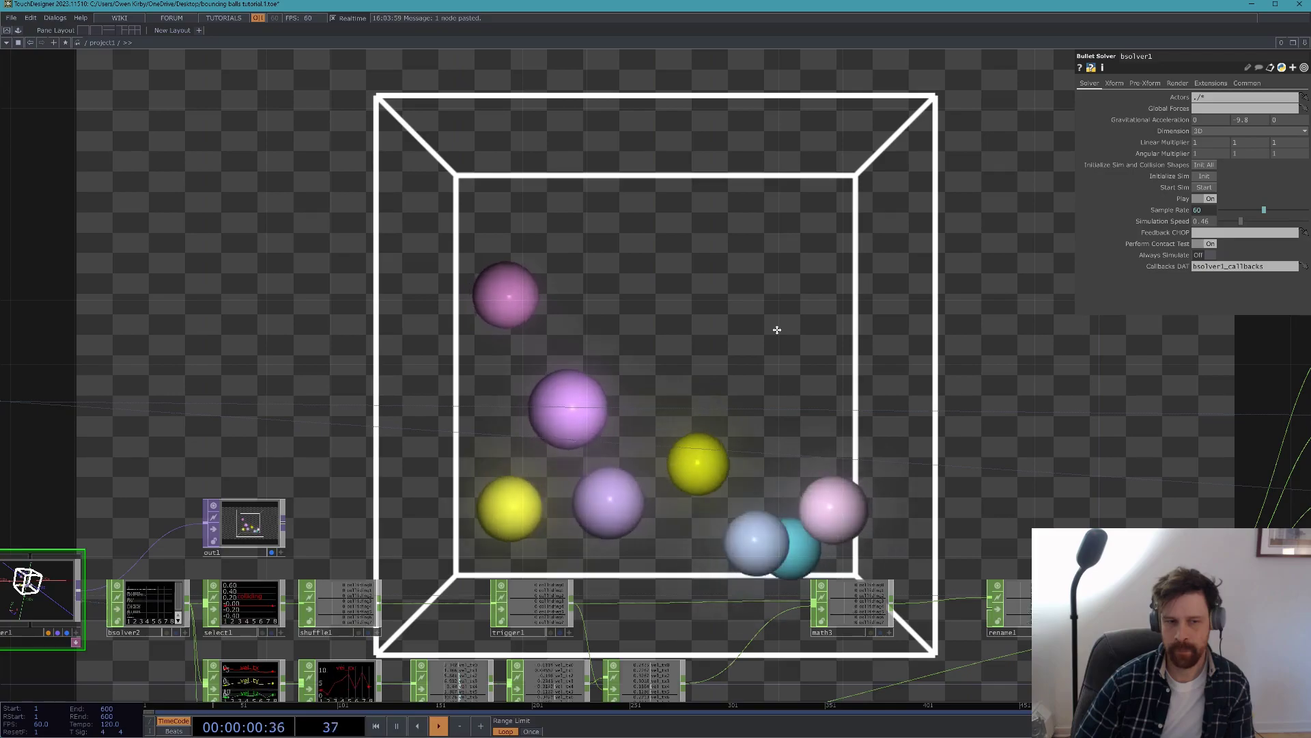
pyautogui.moveTo(755, 342); pyautogui.dragTo(895, 243)
pyautogui.scroll(8, 179, 486)
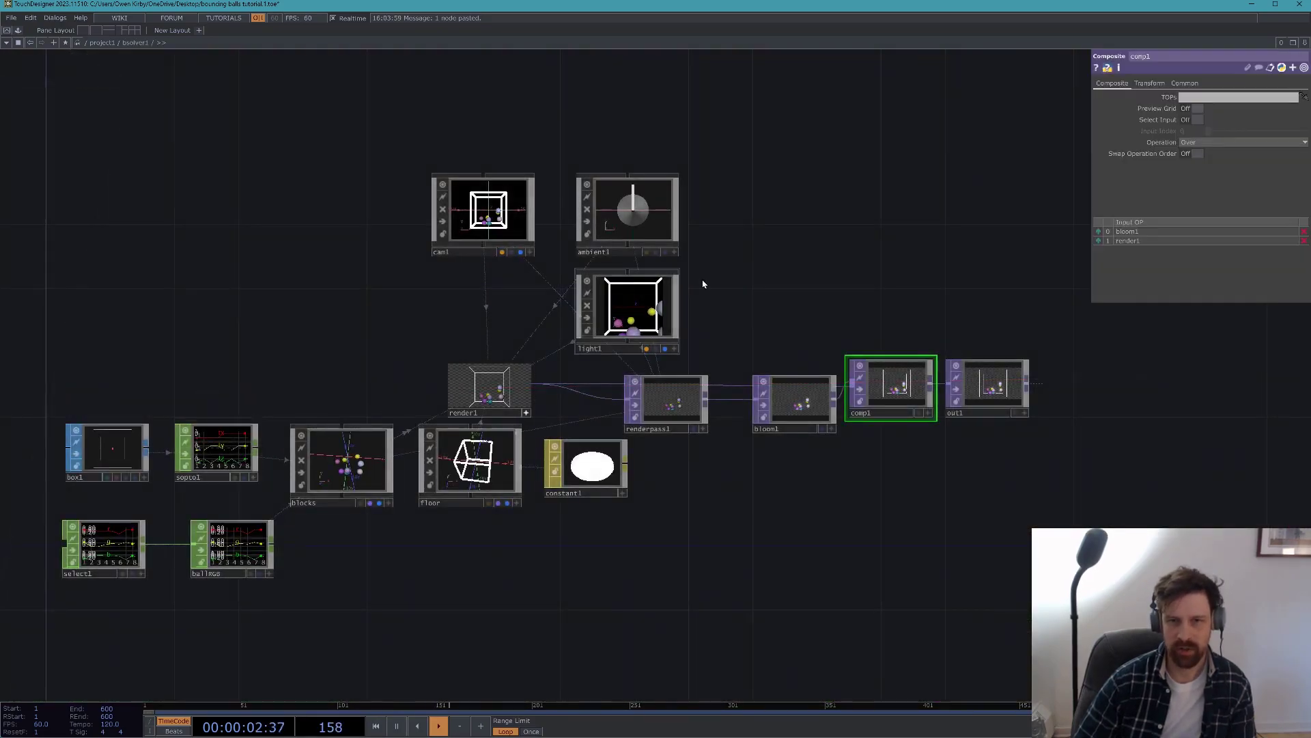
pyautogui.click(493, 204)
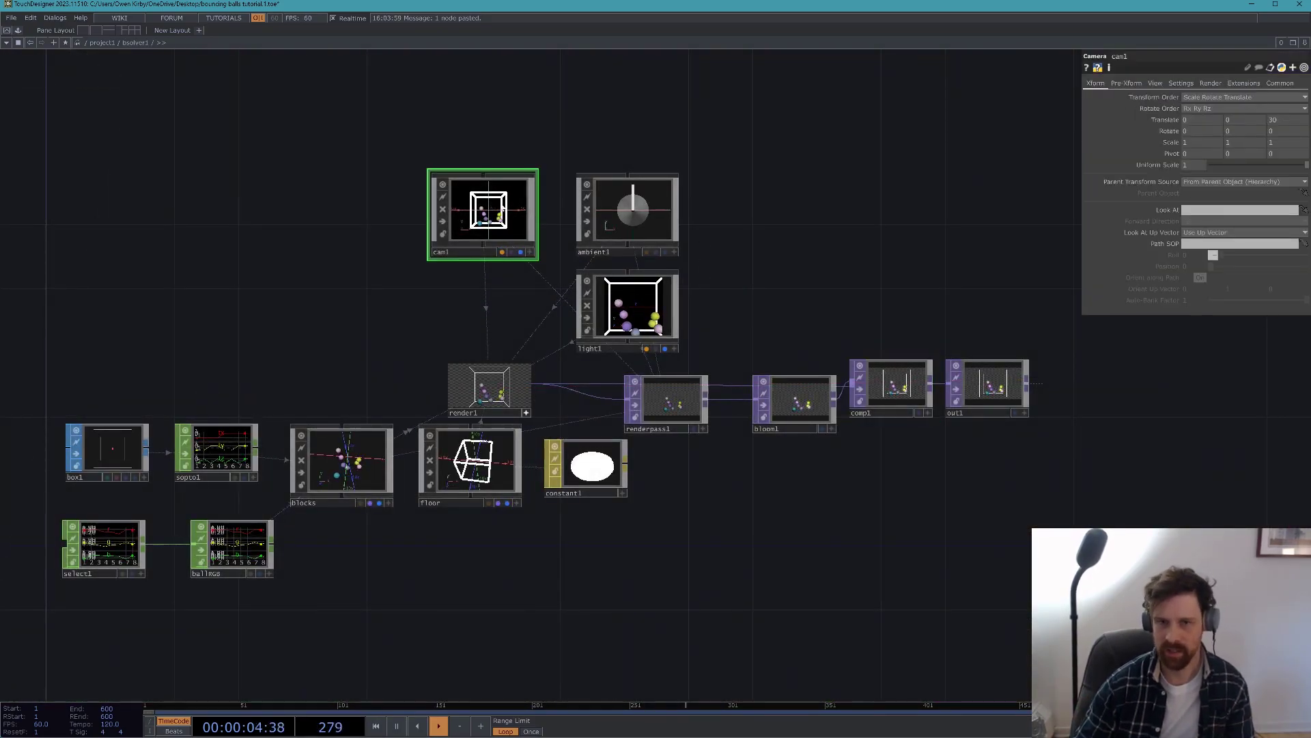
pyautogui.scroll(5, 881, 326)
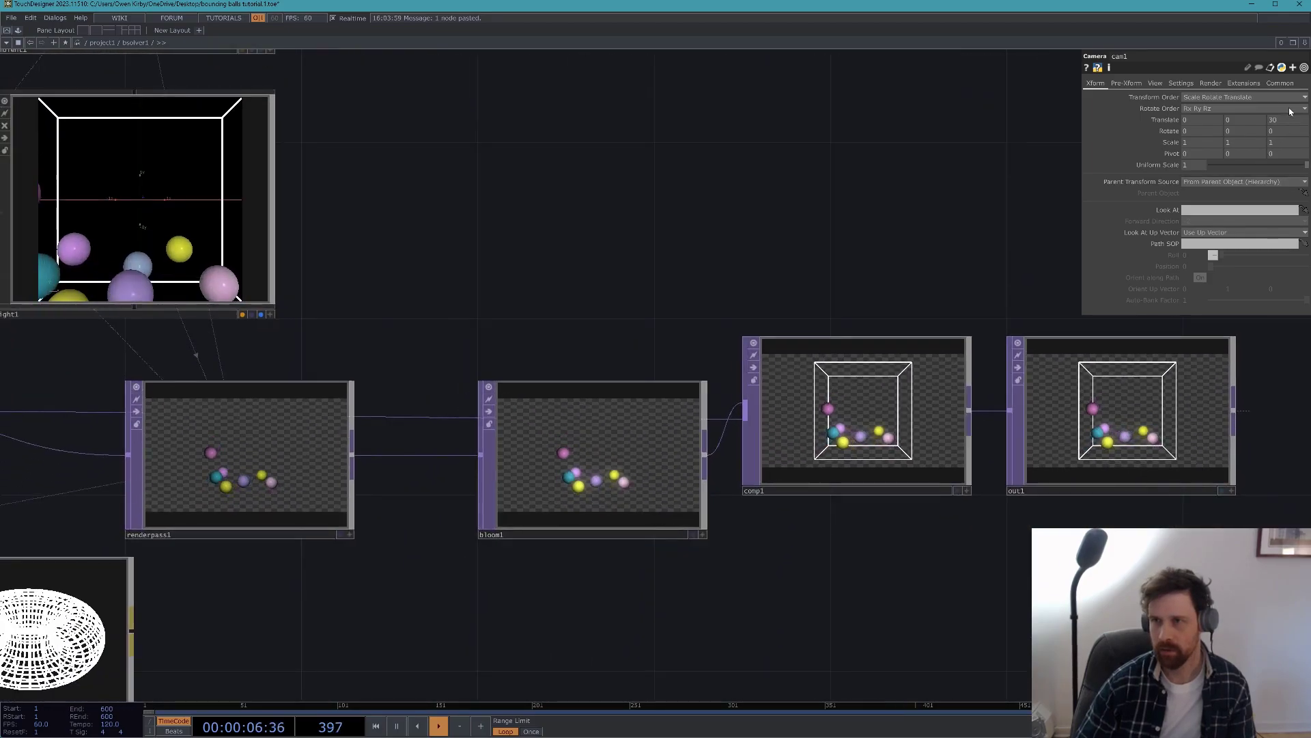
pyautogui.moveTo(1284, 118); pyautogui.dragTo(1241, 109, button='middle')
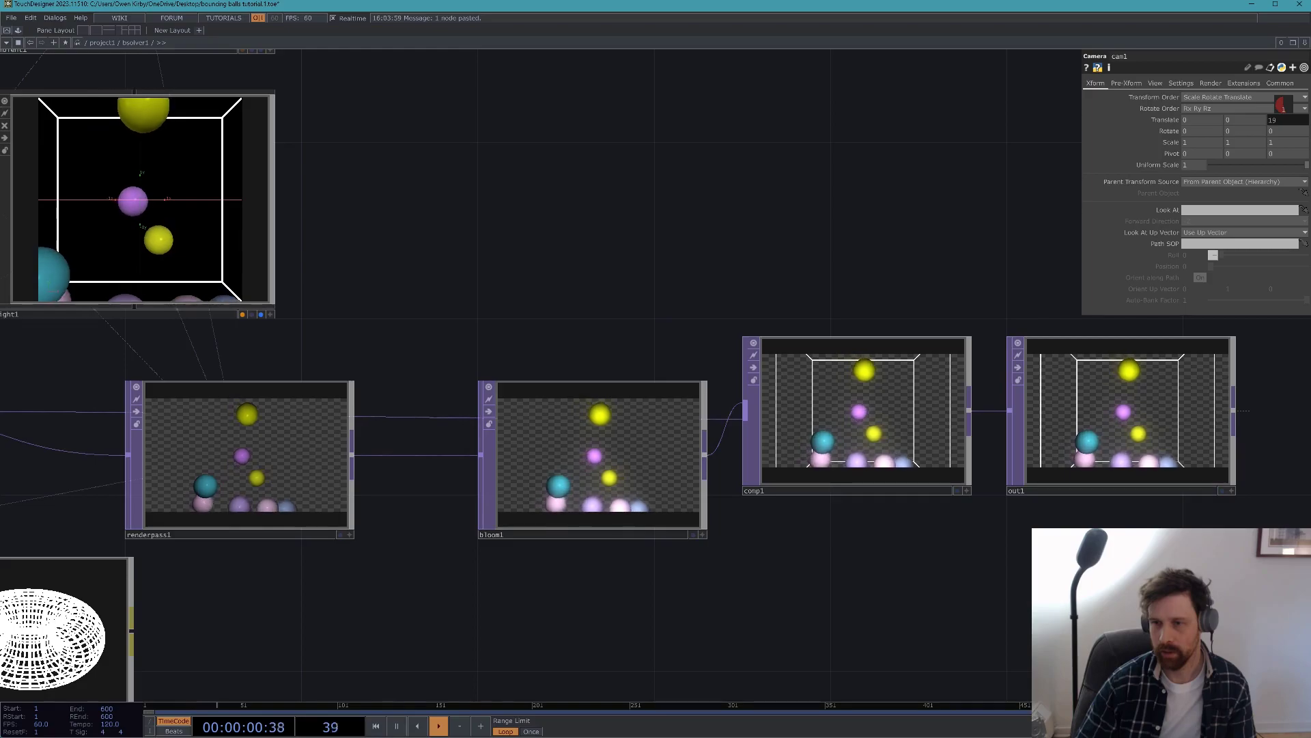
pyautogui.click(1154, 83)
pyautogui.moveTo(1270, 153); pyautogui.dragTo(1246, 153)
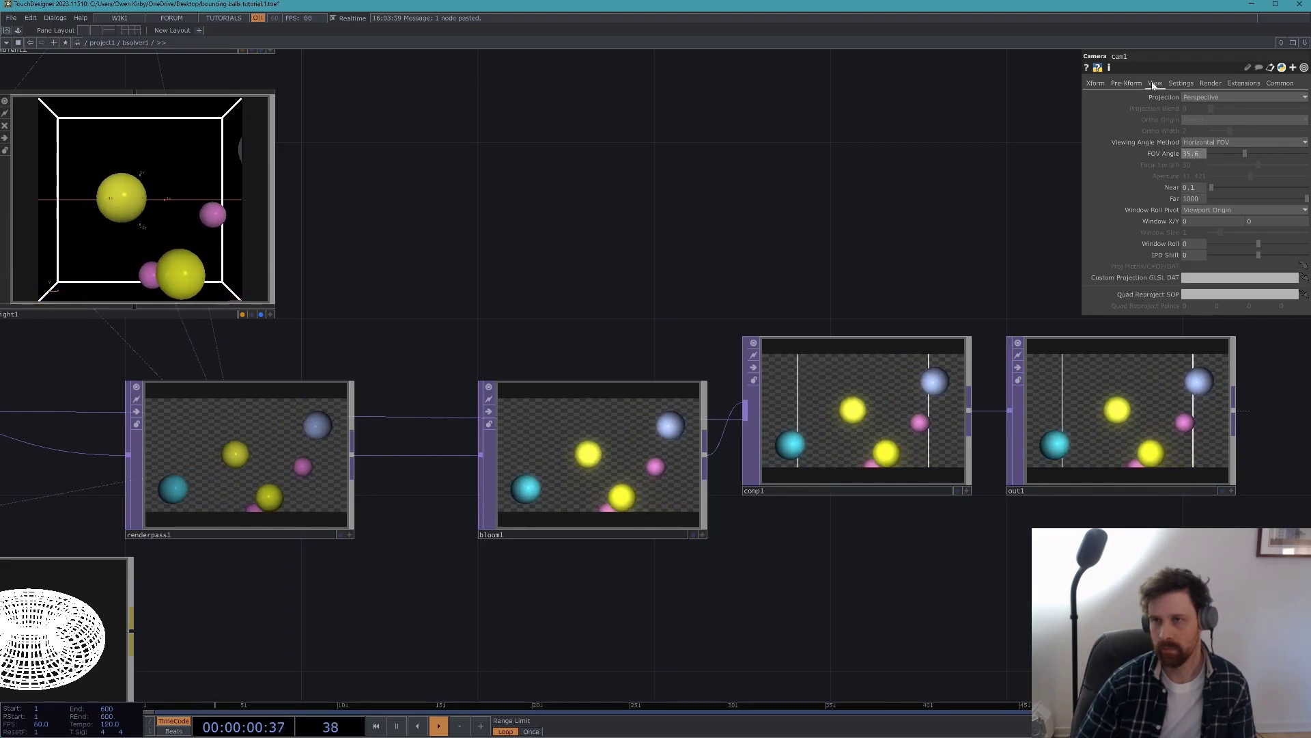
# - Raise cam1 along Y and tilt it about X to look down into the box
pyautogui.click(1096, 83)
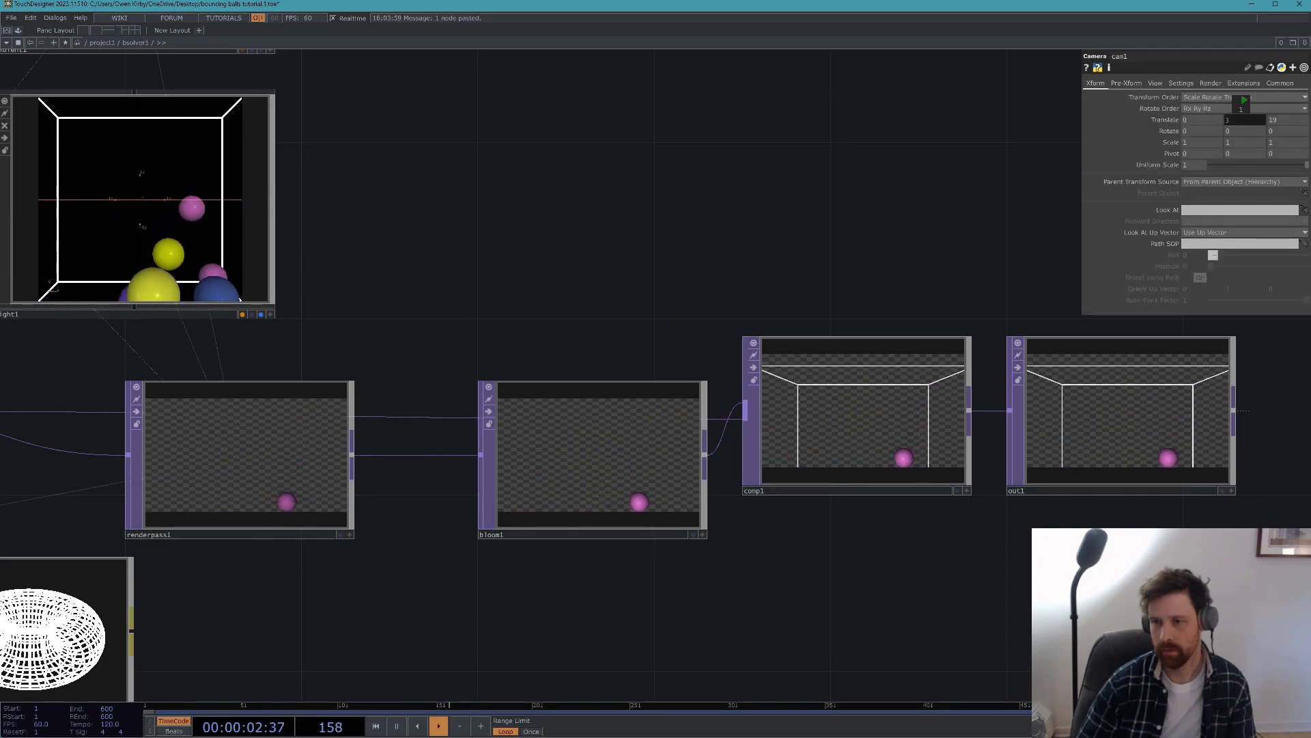
pyautogui.moveTo(1237, 100); pyautogui.dragTo(1244, 101)
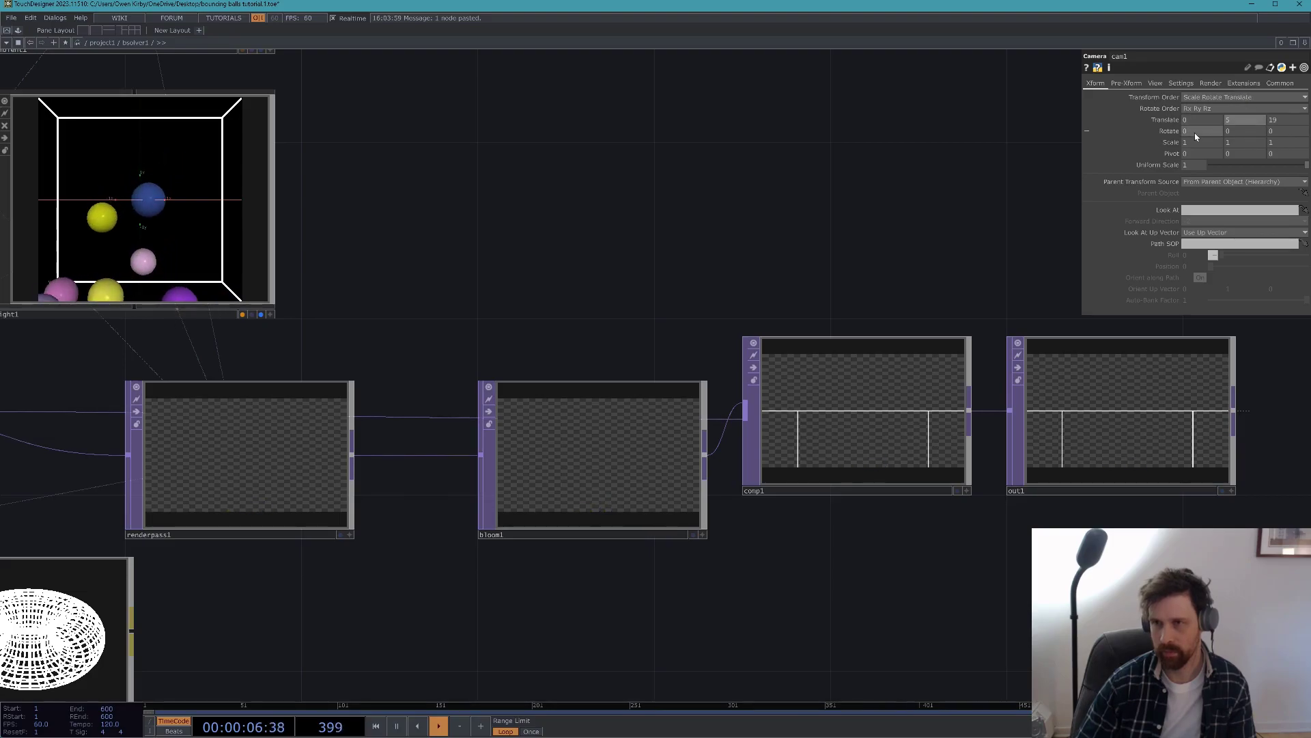
pyautogui.moveTo(1196, 111); pyautogui.dragTo(1161, 113, button='middle')
# - Return to the project network and reinitialize bsolver1's simulation and collision shapes
pyautogui.scroll(-20, 569, 273)
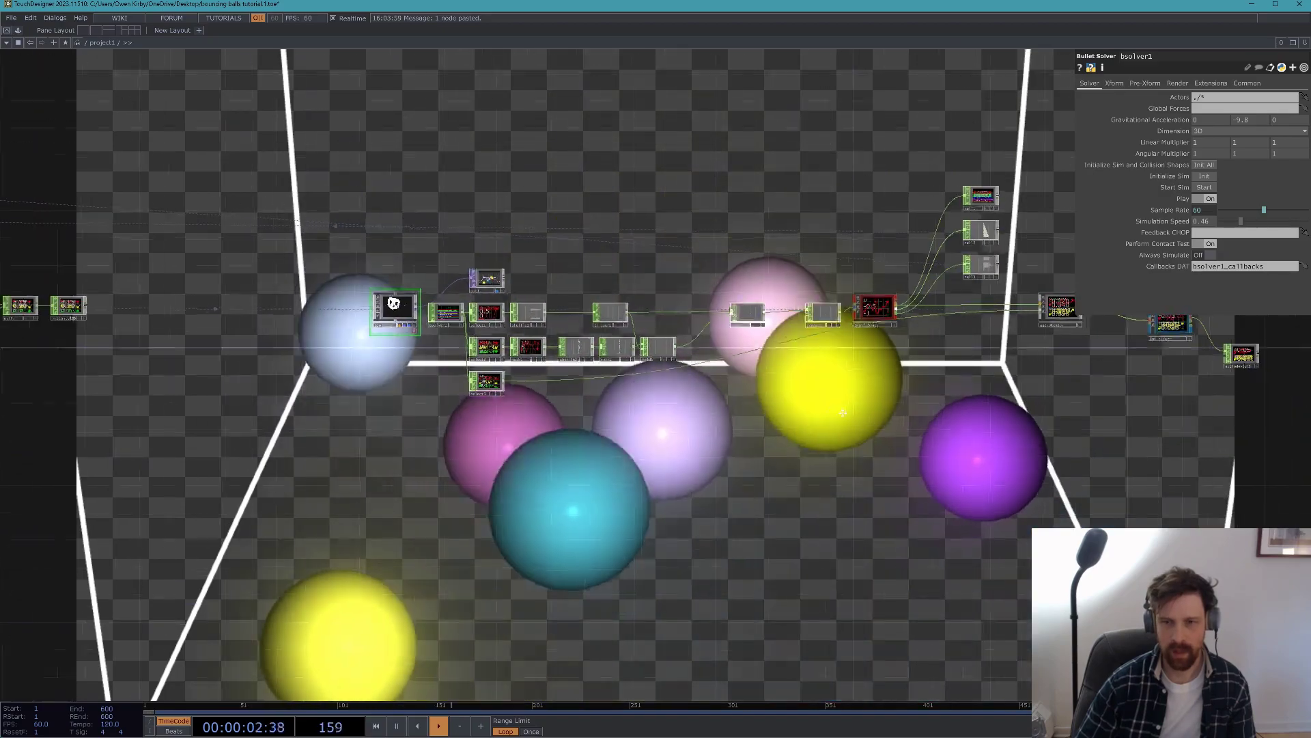
pyautogui.moveTo(892, 435); pyautogui.dragTo(828, 407)
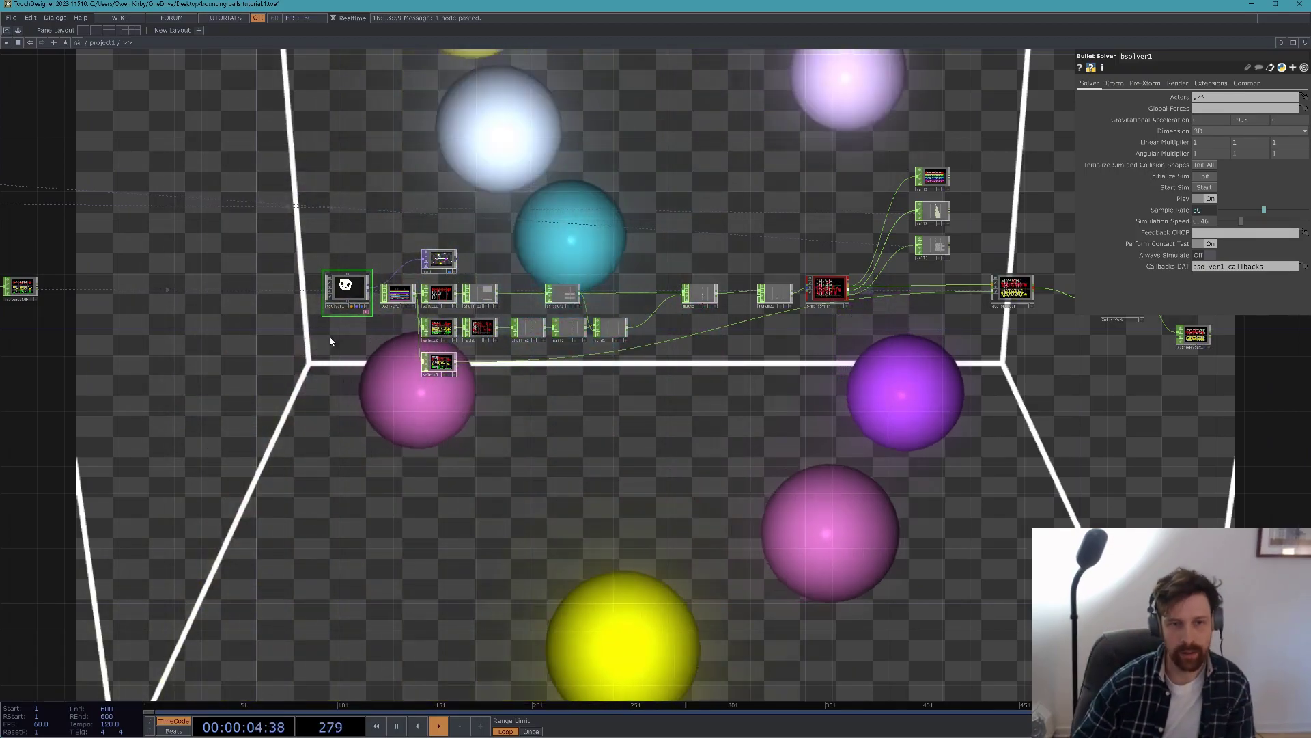
pyautogui.click(1206, 167)
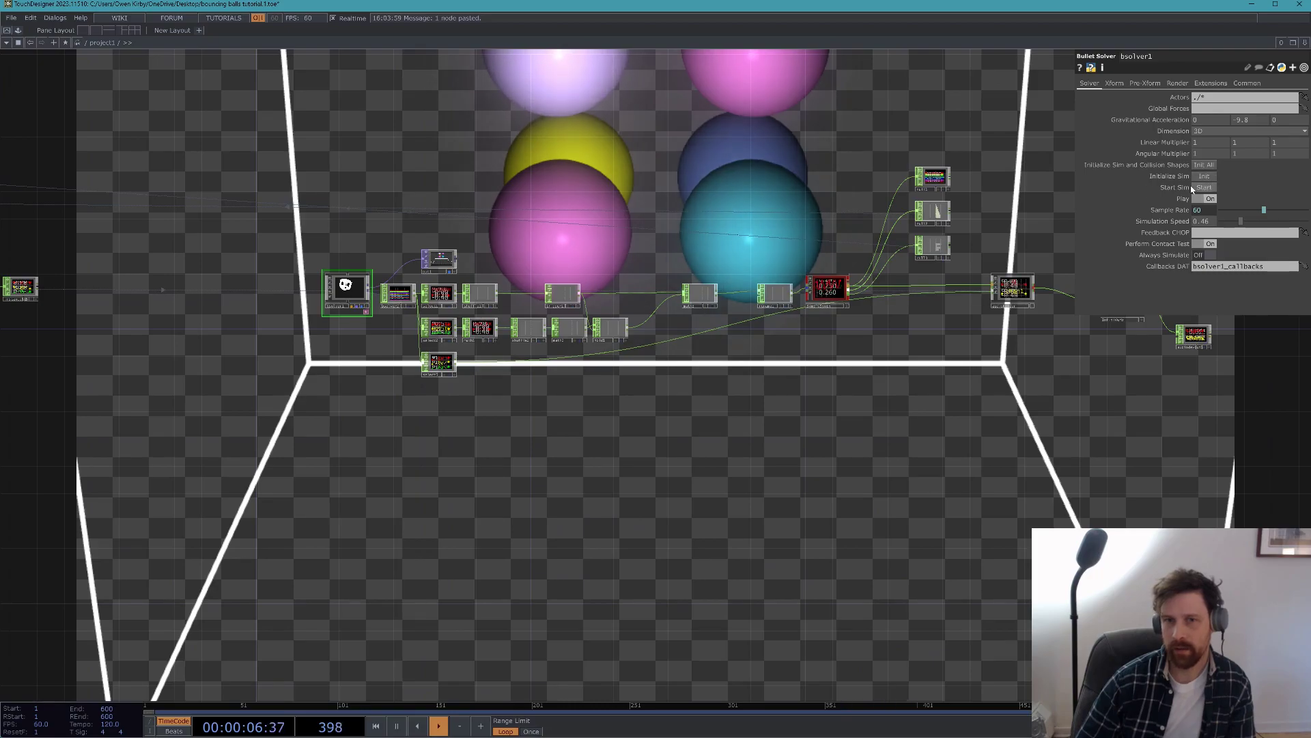
# - Lower the Wet/Dry mix of the infiniverb component to about 0.55
pyautogui.moveTo(823, 133); pyautogui.dragTo(711, 216)
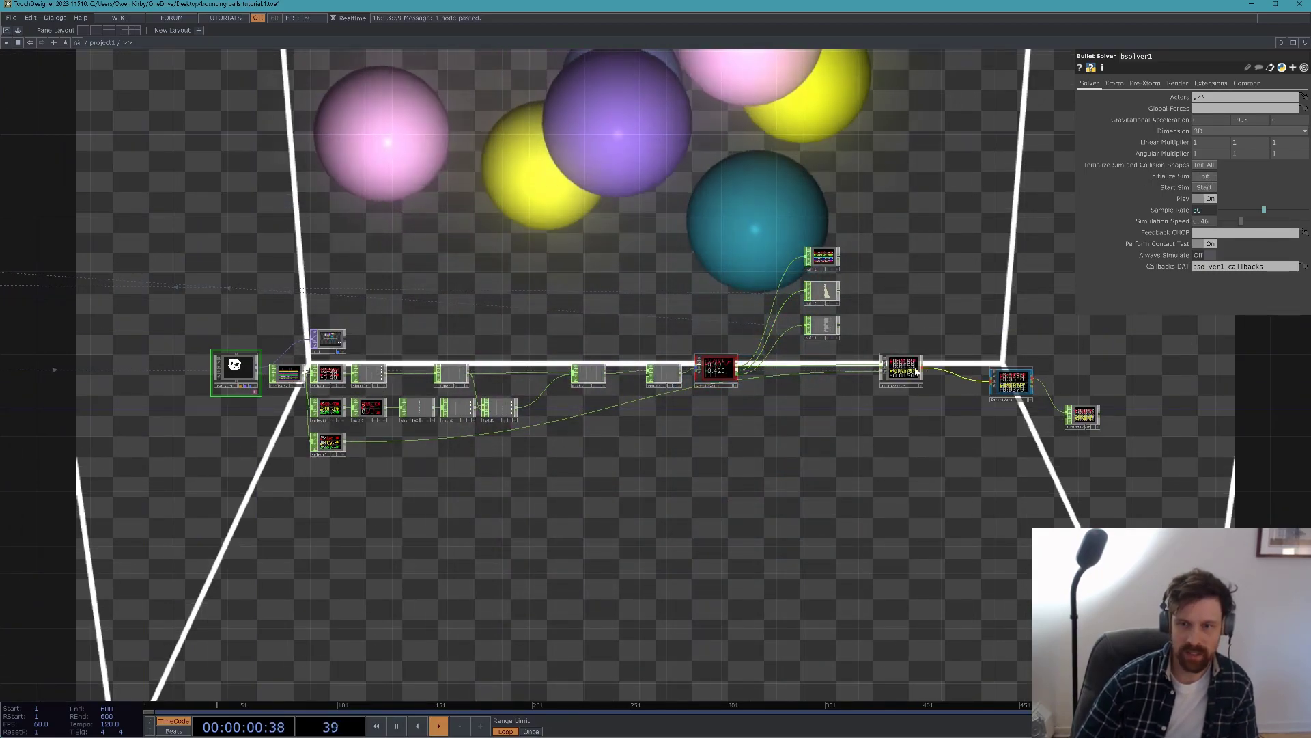
pyautogui.scroll(5, 915, 369)
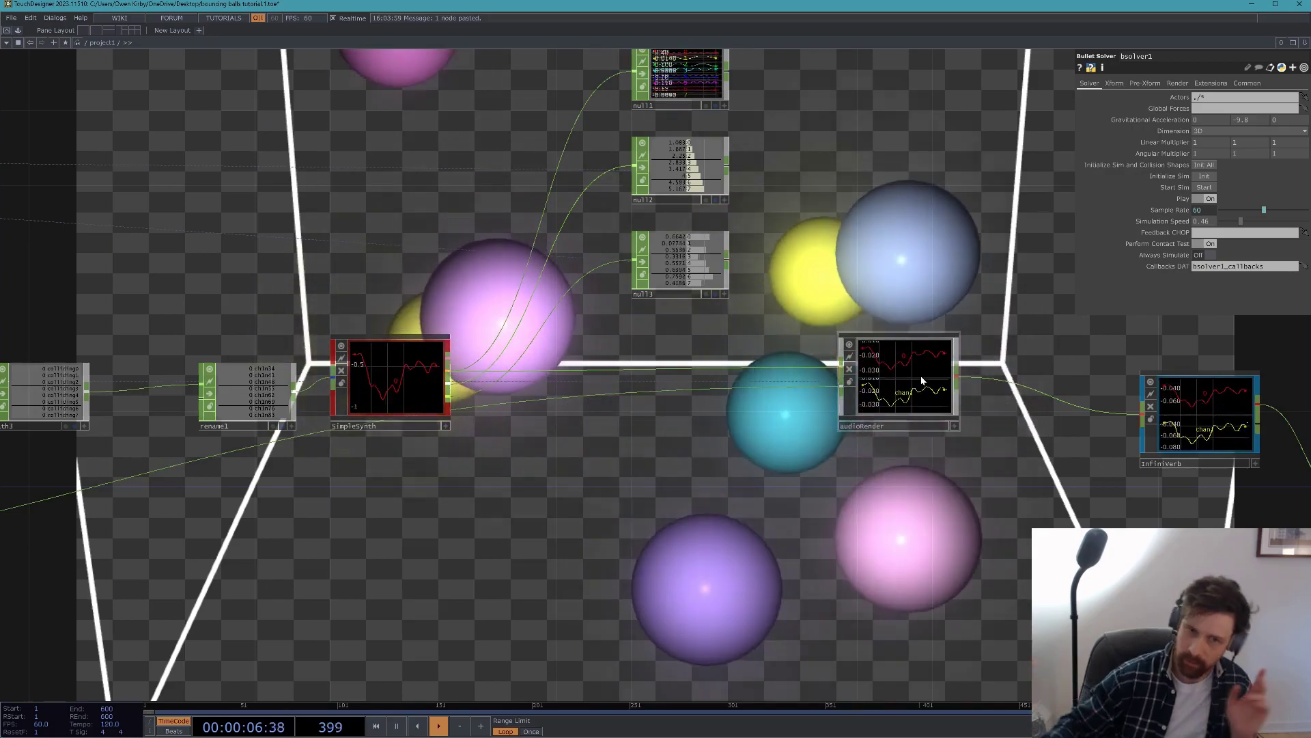
pyautogui.scroll(-5, 922, 380)
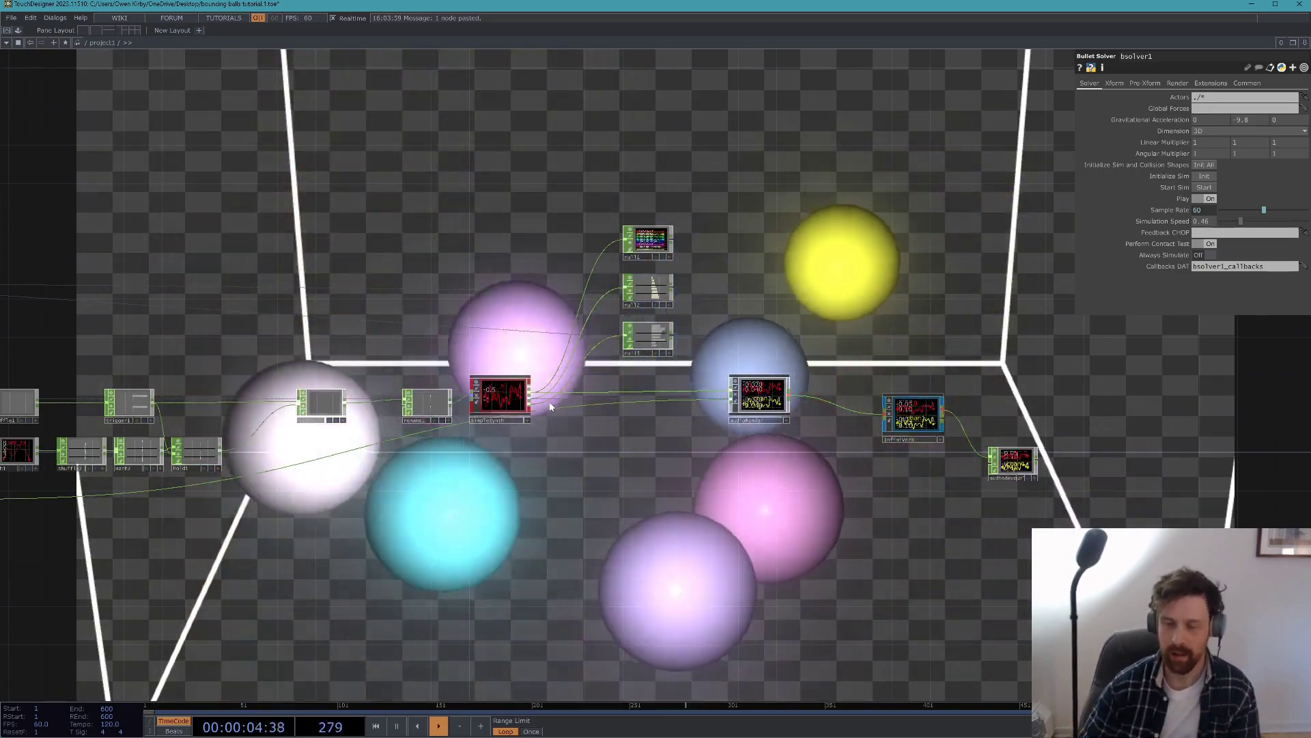
pyautogui.click(886, 405)
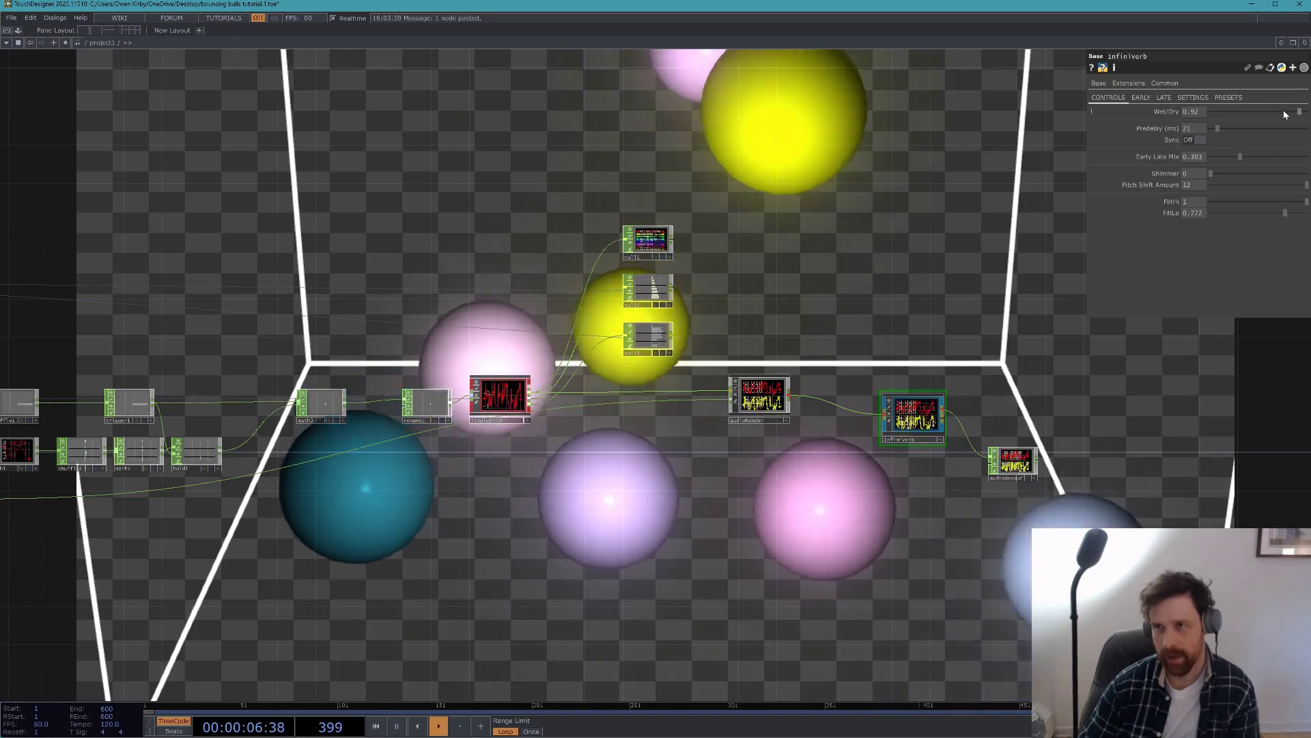
pyautogui.moveTo(1299, 112); pyautogui.dragTo(1264, 112)
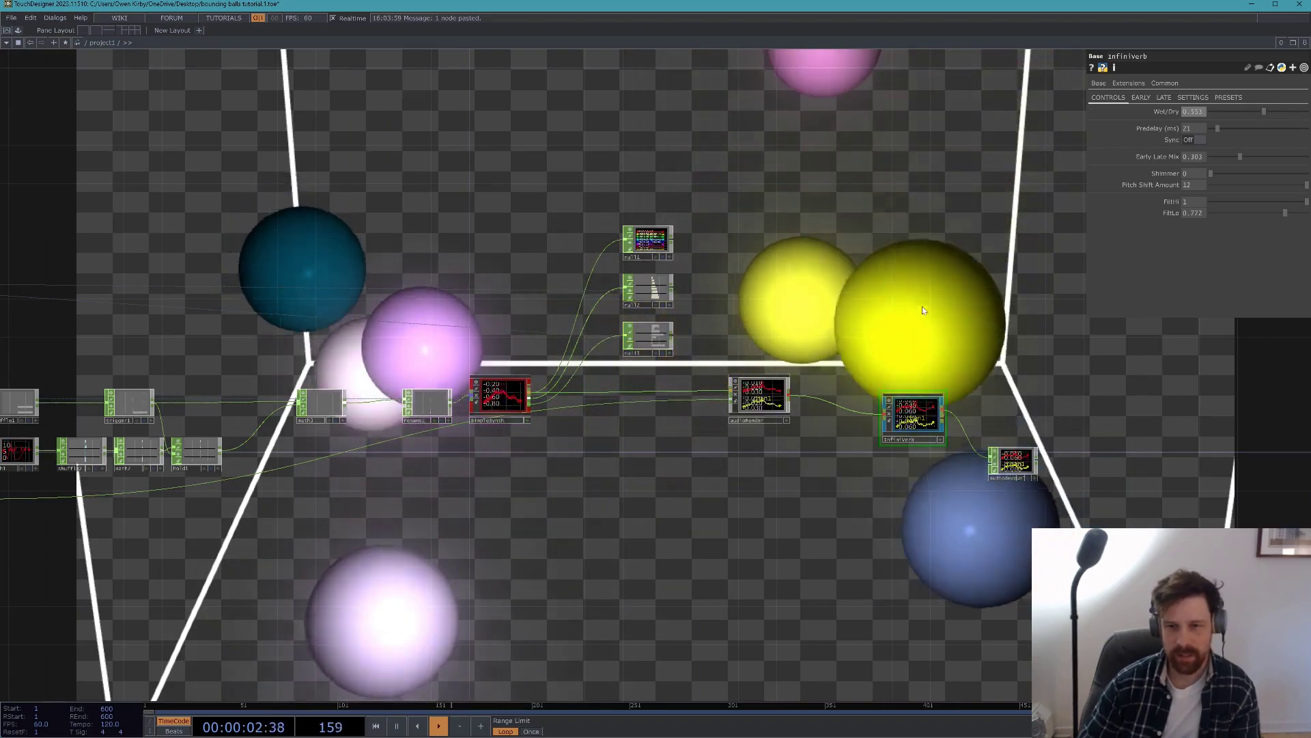
# - Enter the audioRender component and inspect its replicator, master component and voice and position inputs
pyautogui.click(769, 401)
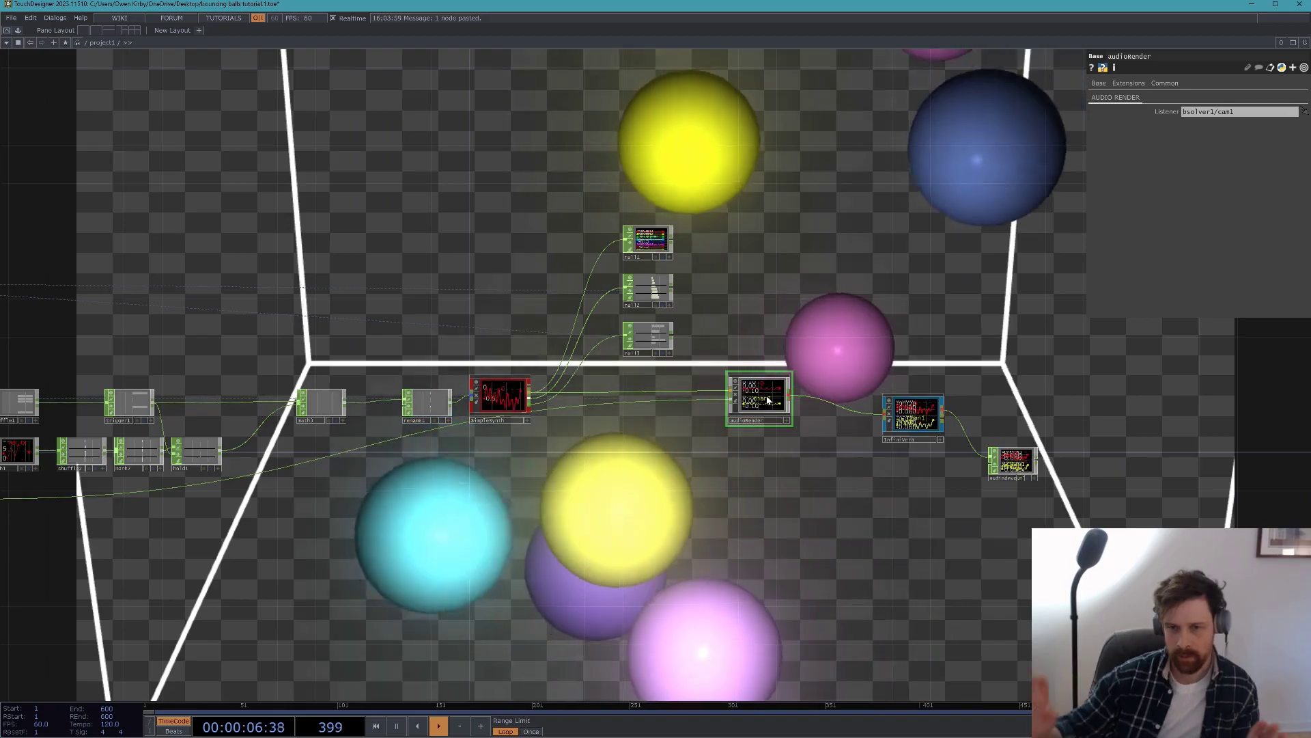
pyautogui.scroll(5, 767, 400)
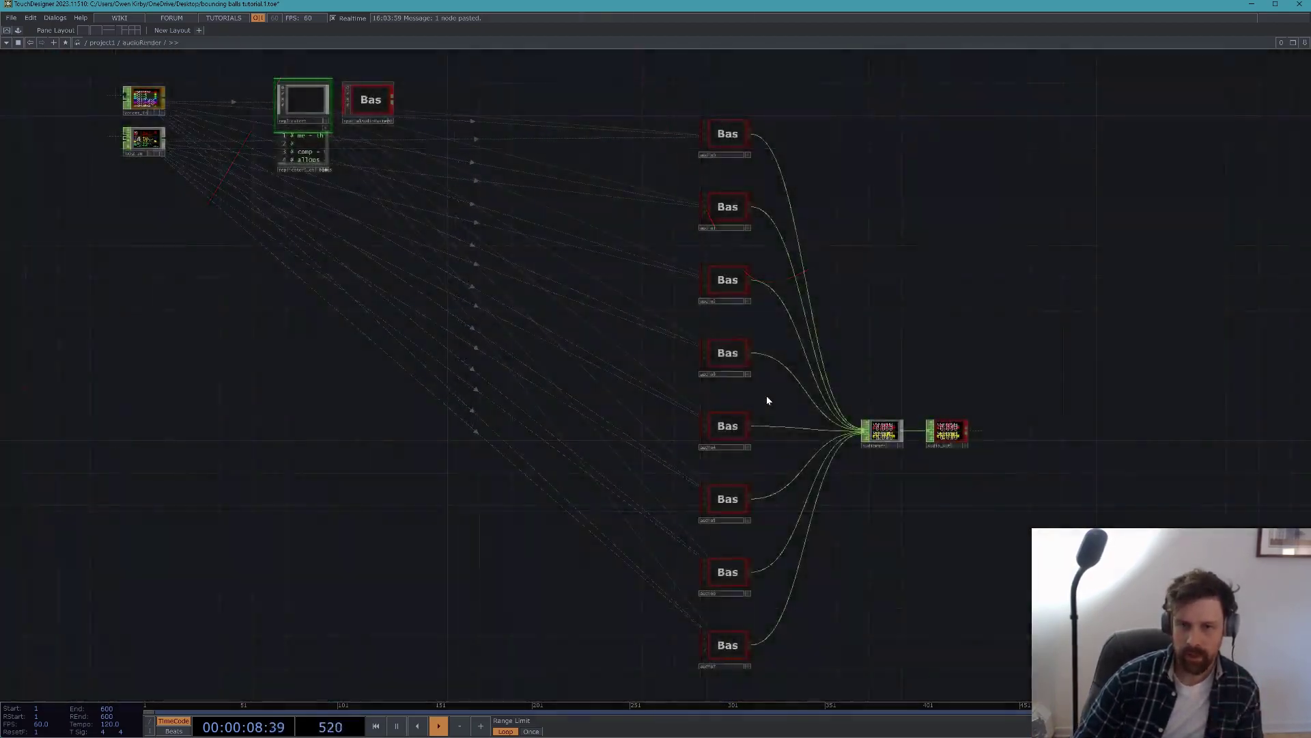
pyautogui.moveTo(119, 55); pyautogui.dragTo(210, 164)
pyautogui.scroll(8, 210, 164)
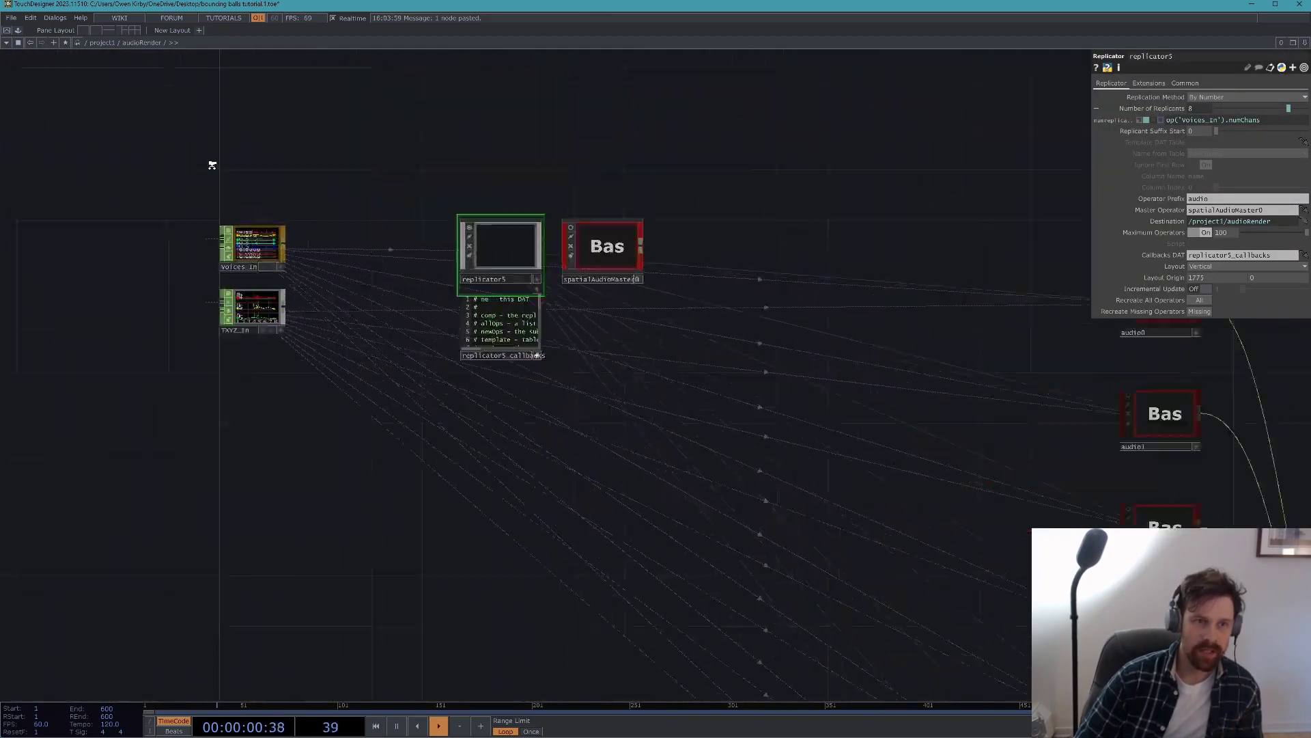
pyautogui.scroll(-4, 305, 280)
pyautogui.moveTo(536, 216); pyautogui.dragTo(464, 239)
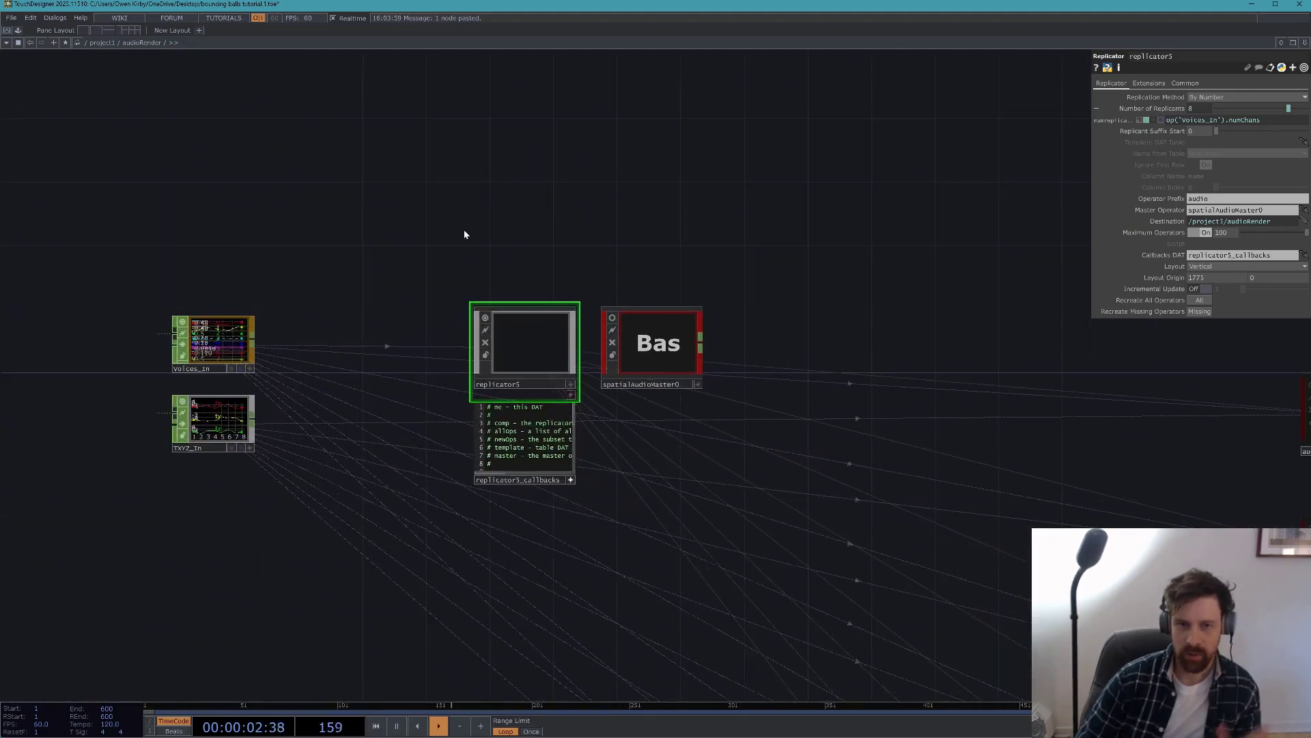
# - Add an Audio Render CHOP in the empty space above the Voices_In input
pyautogui.press('Tab')
pyautogui.write('ren')
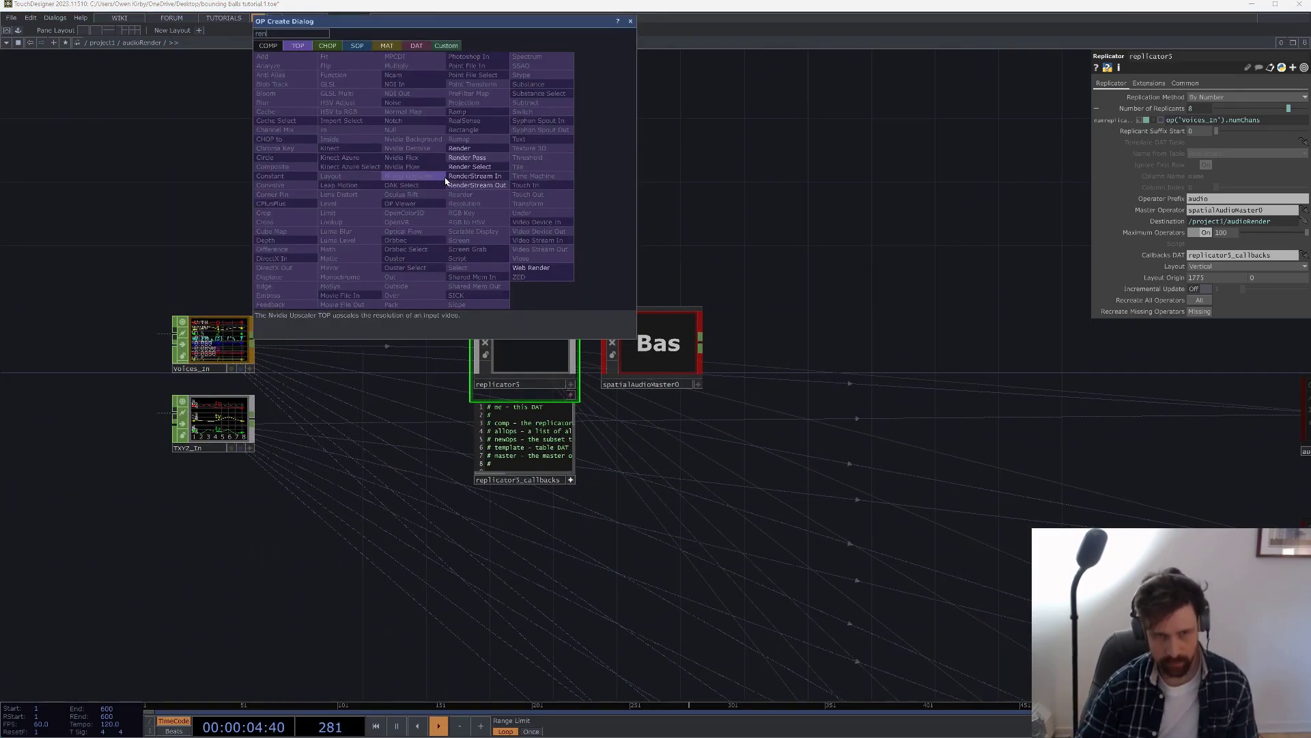
pyautogui.click(327, 45)
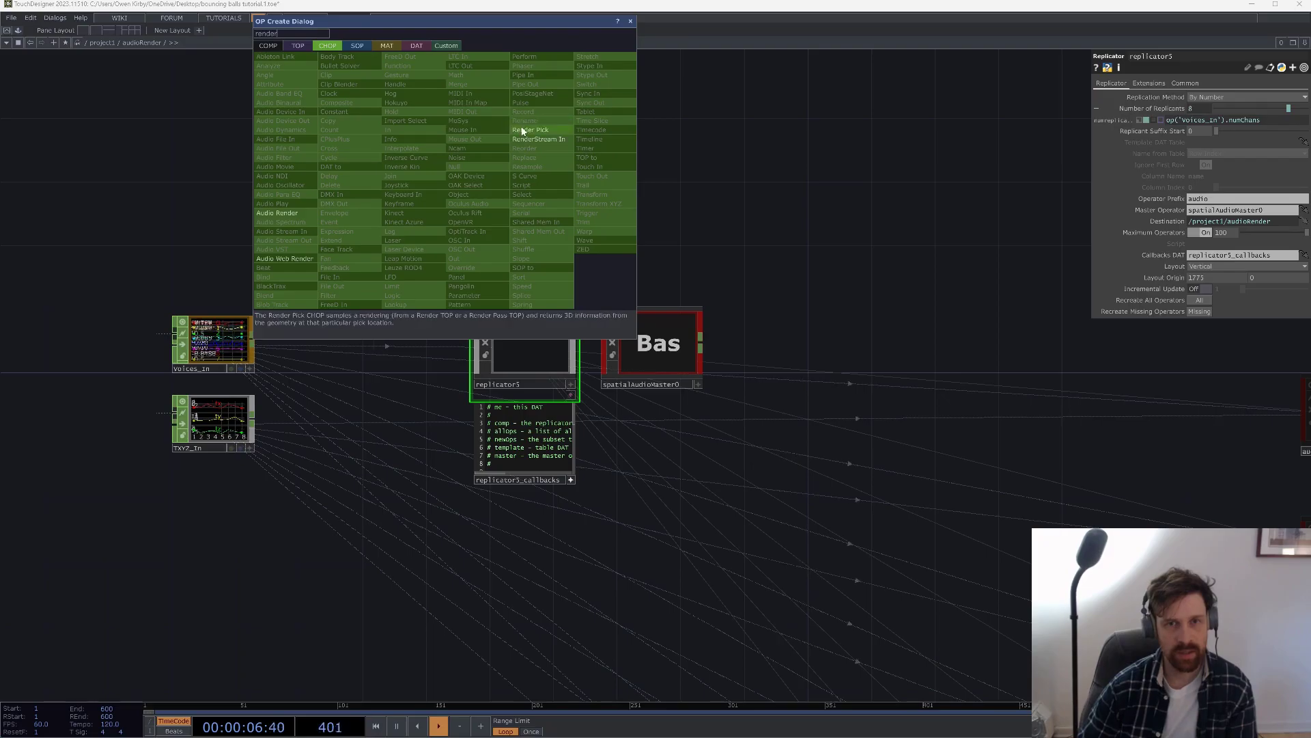
pyautogui.click(272, 213)
pyautogui.click(317, 185)
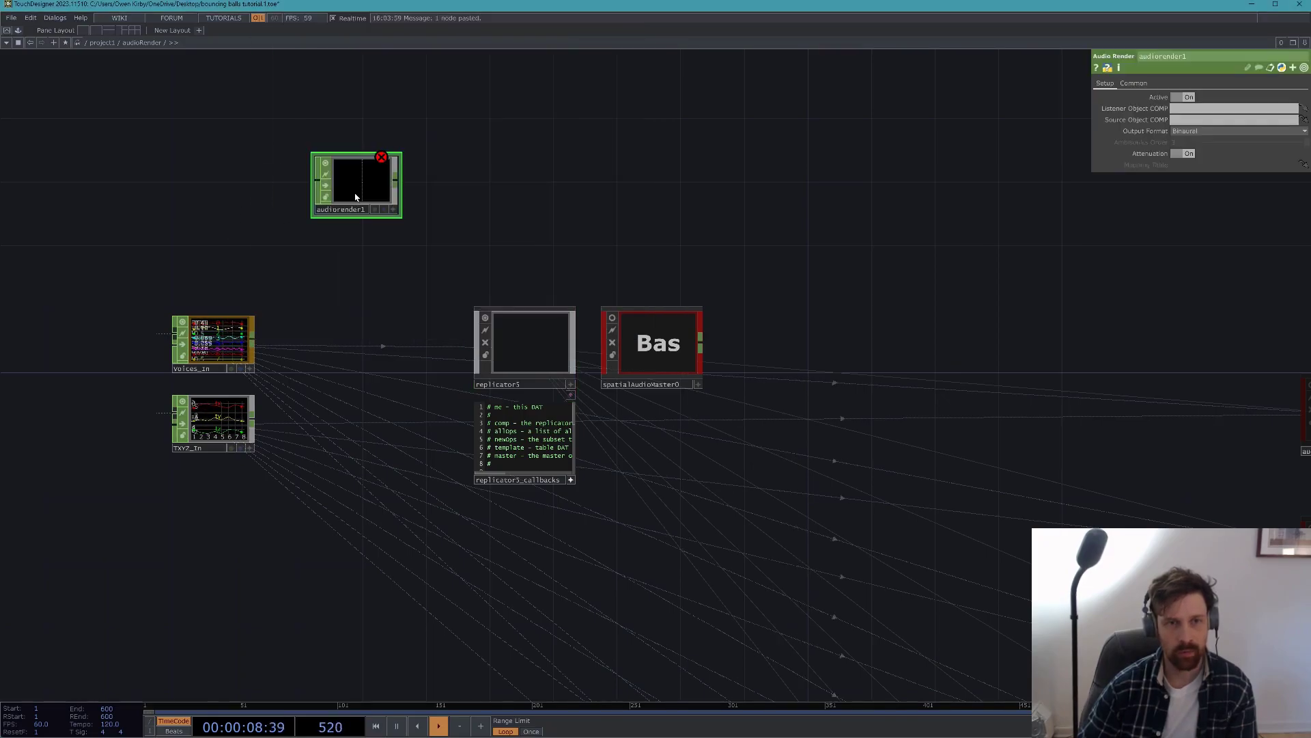
pyautogui.scroll(5, 366, 212)
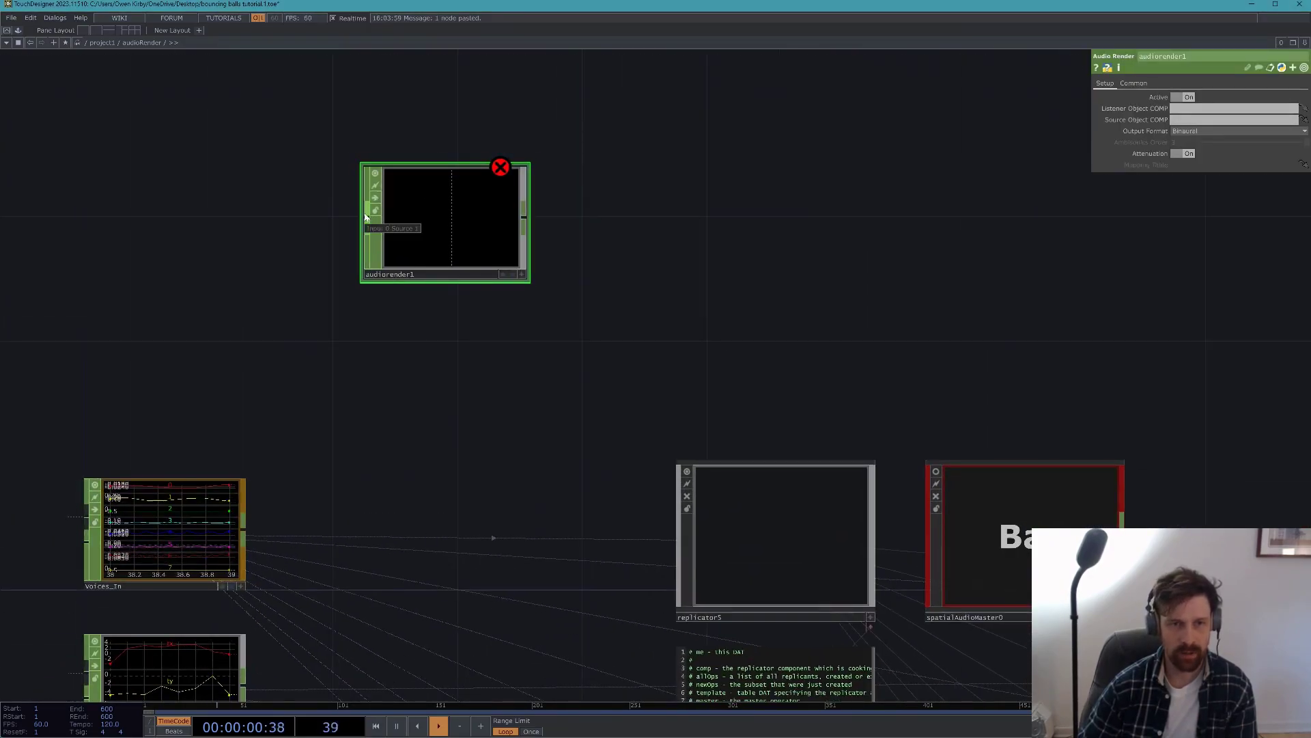
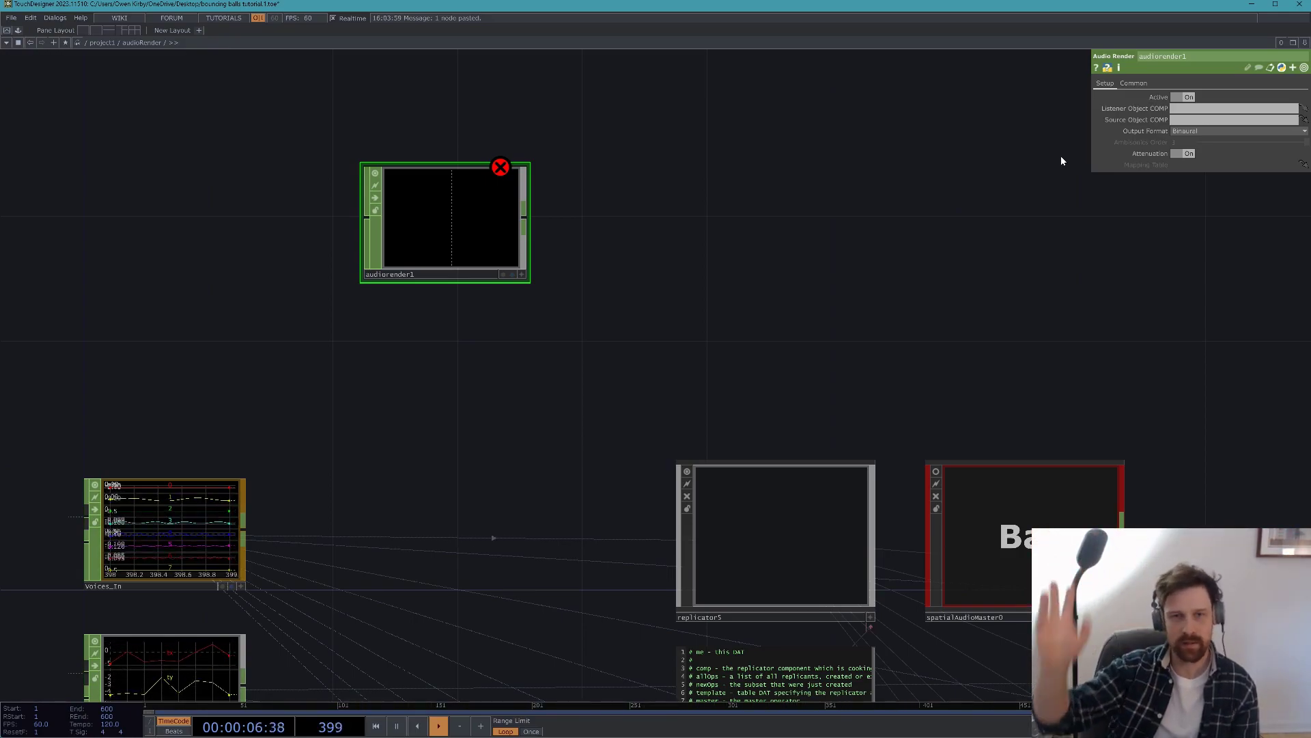
# - Review the Audio Render CHOP's Output Format options, keeping Binaural, and move the operator above the replicator
pyautogui.click(1220, 131)
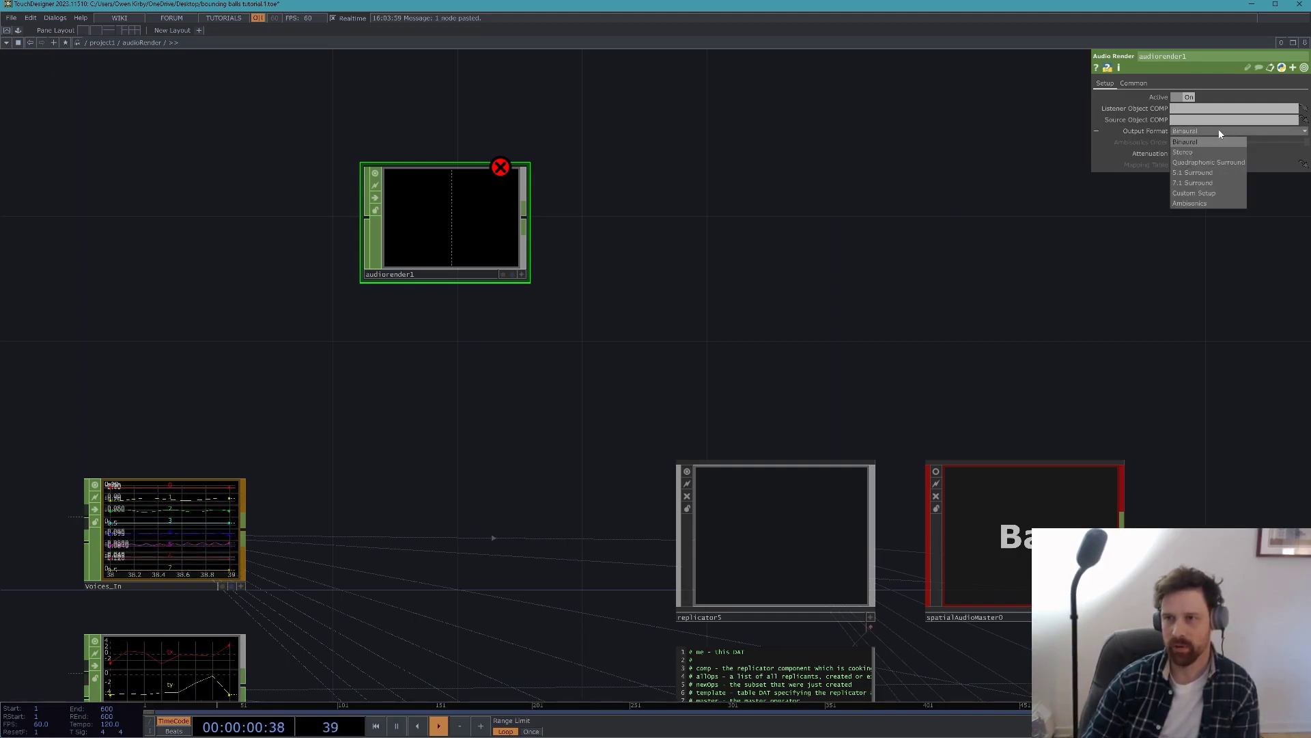
pyautogui.click(1188, 145)
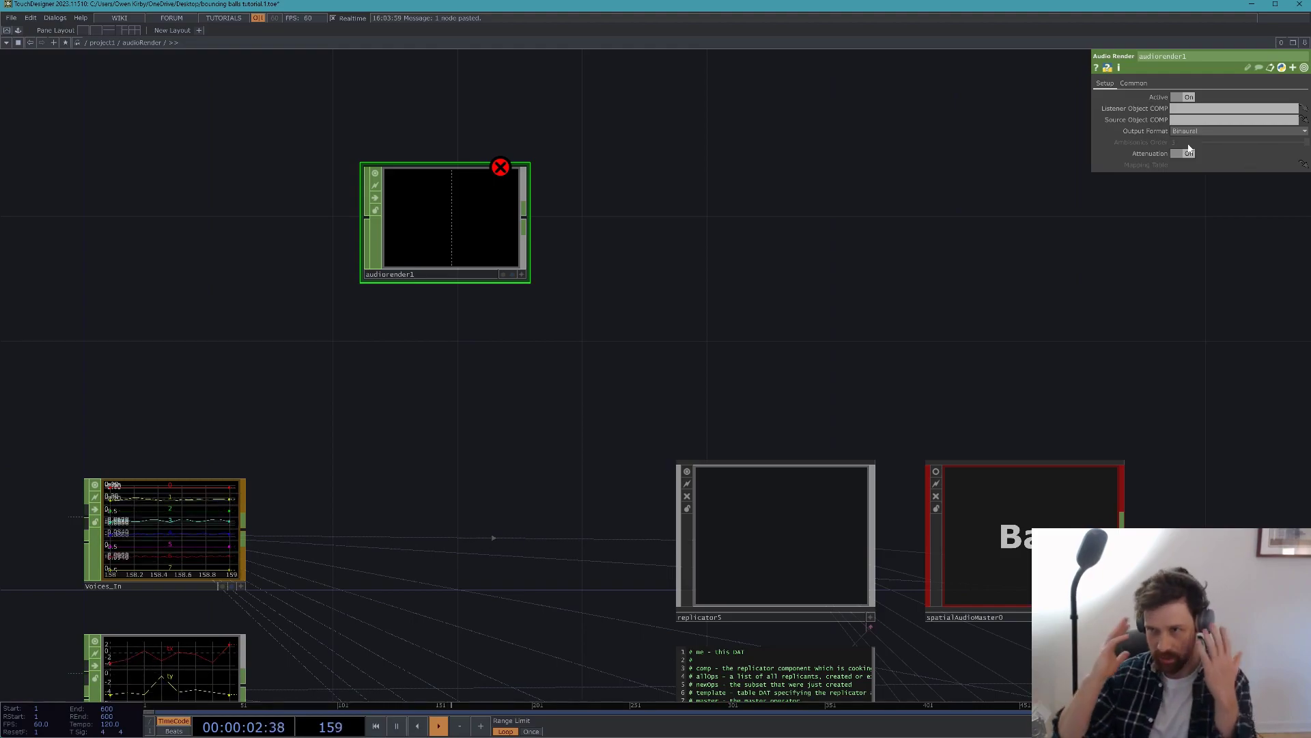
pyautogui.click(1195, 132)
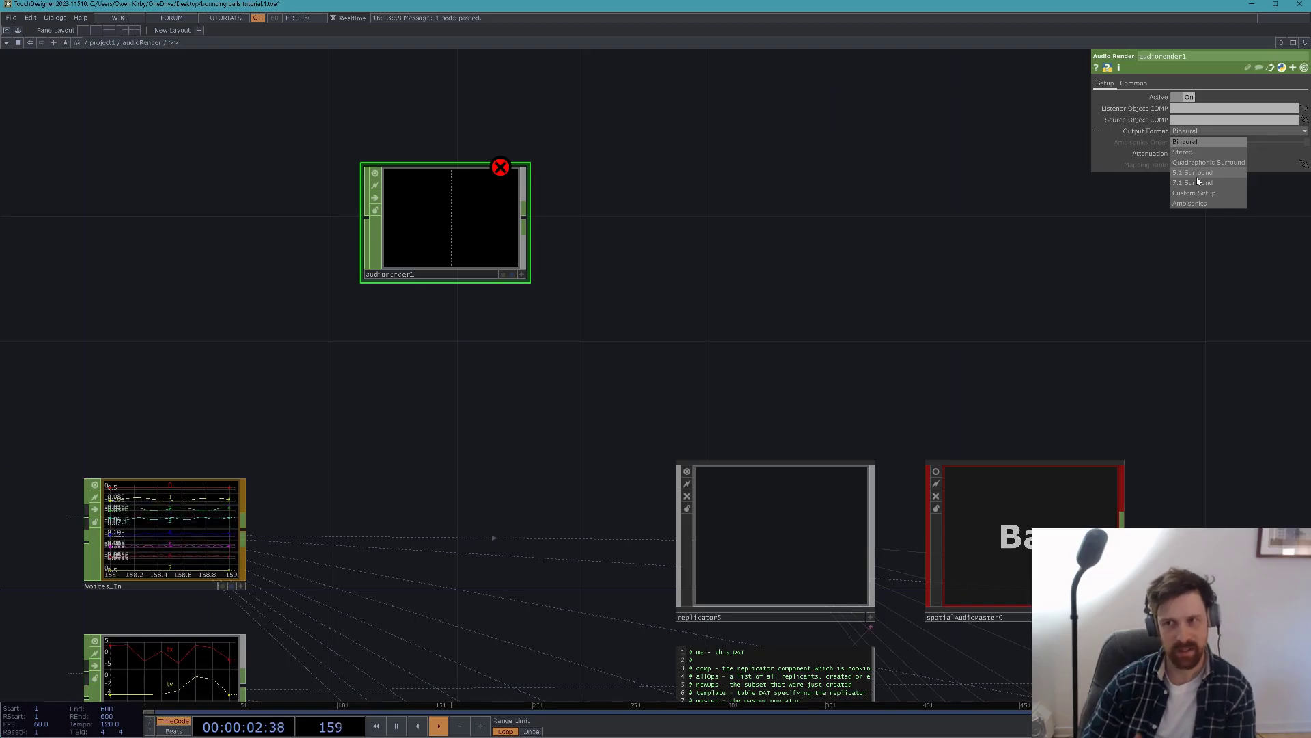
pyautogui.click(941, 235)
pyautogui.moveTo(473, 198); pyautogui.dragTo(772, 296)
# - Try Ambisonics as the Audio Render CHOP's Output Format, restore Binaural and delete the operator
pyautogui.click(1188, 131)
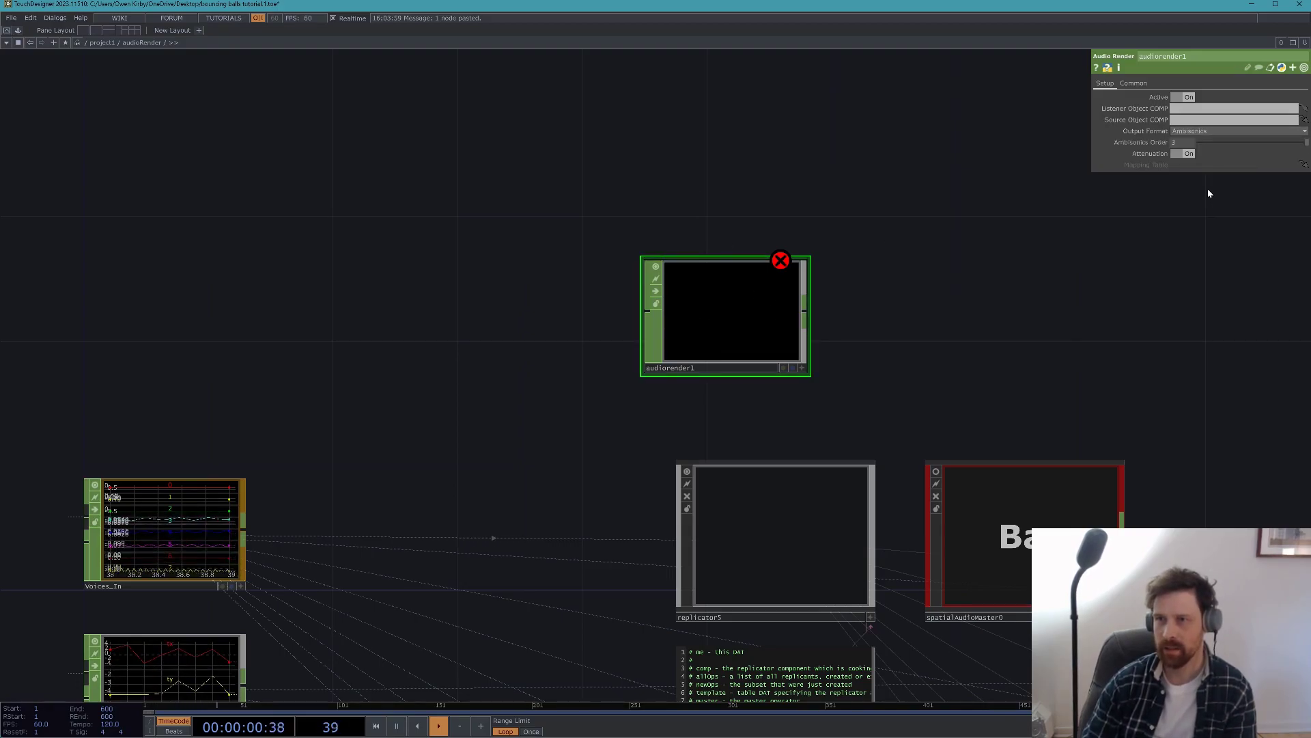
pyautogui.click(1194, 129)
pyautogui.click(1194, 142)
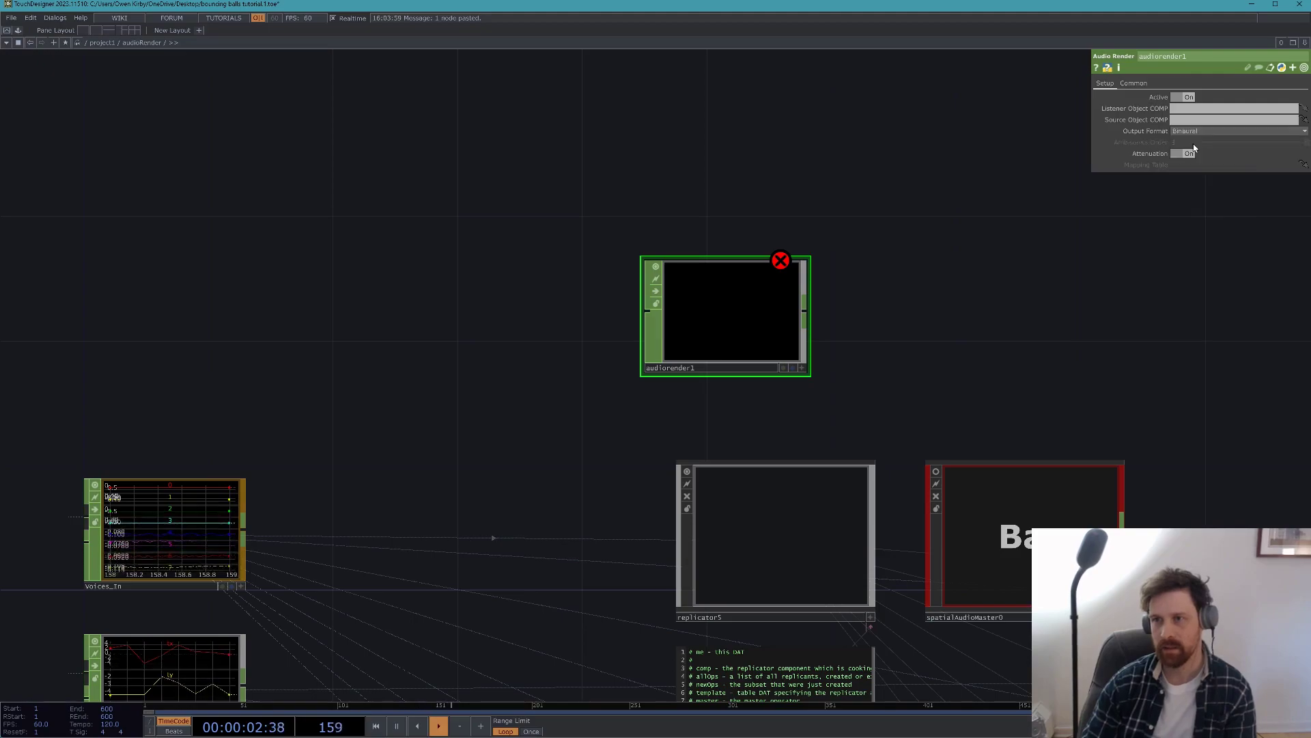
pyautogui.press('Delete')
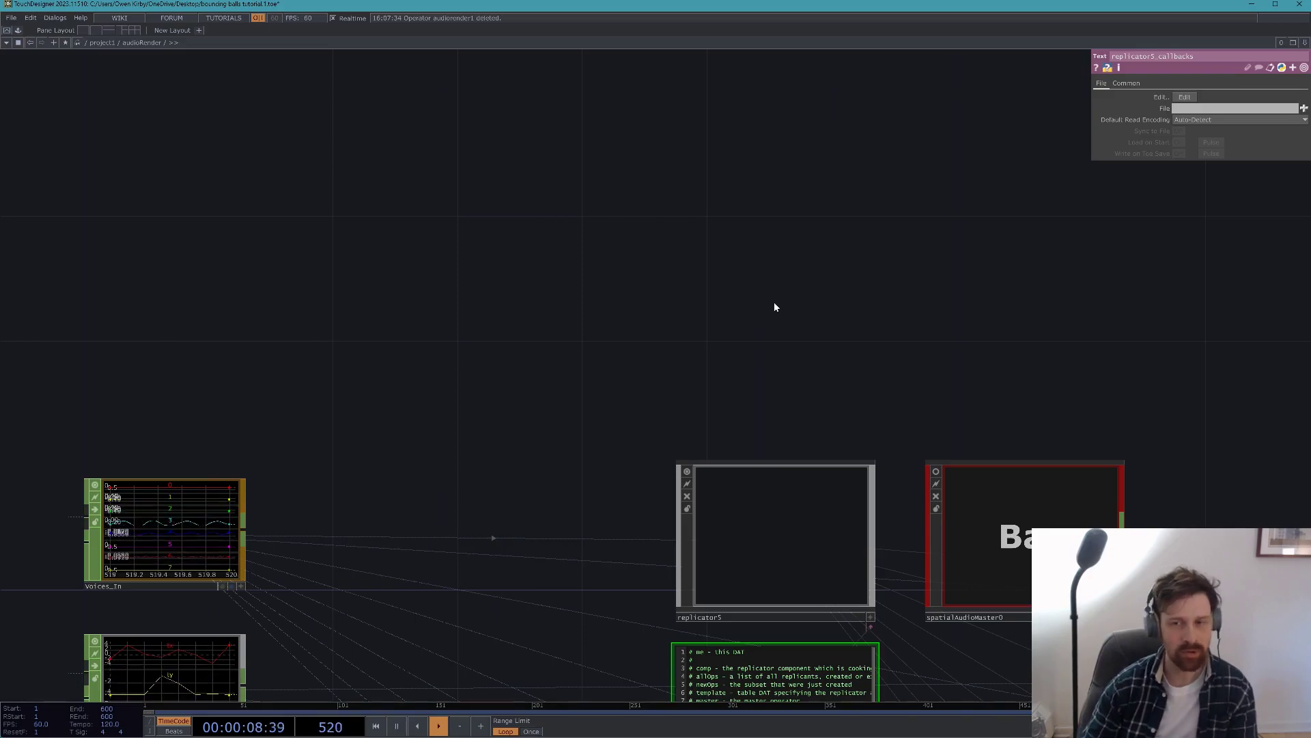
# - Examine how Voices_In and TXYZ_In feed the replicated audio components, and inspect the replicator callbacks and spatialAudioMaster0
pyautogui.scroll(-6, 774, 306)
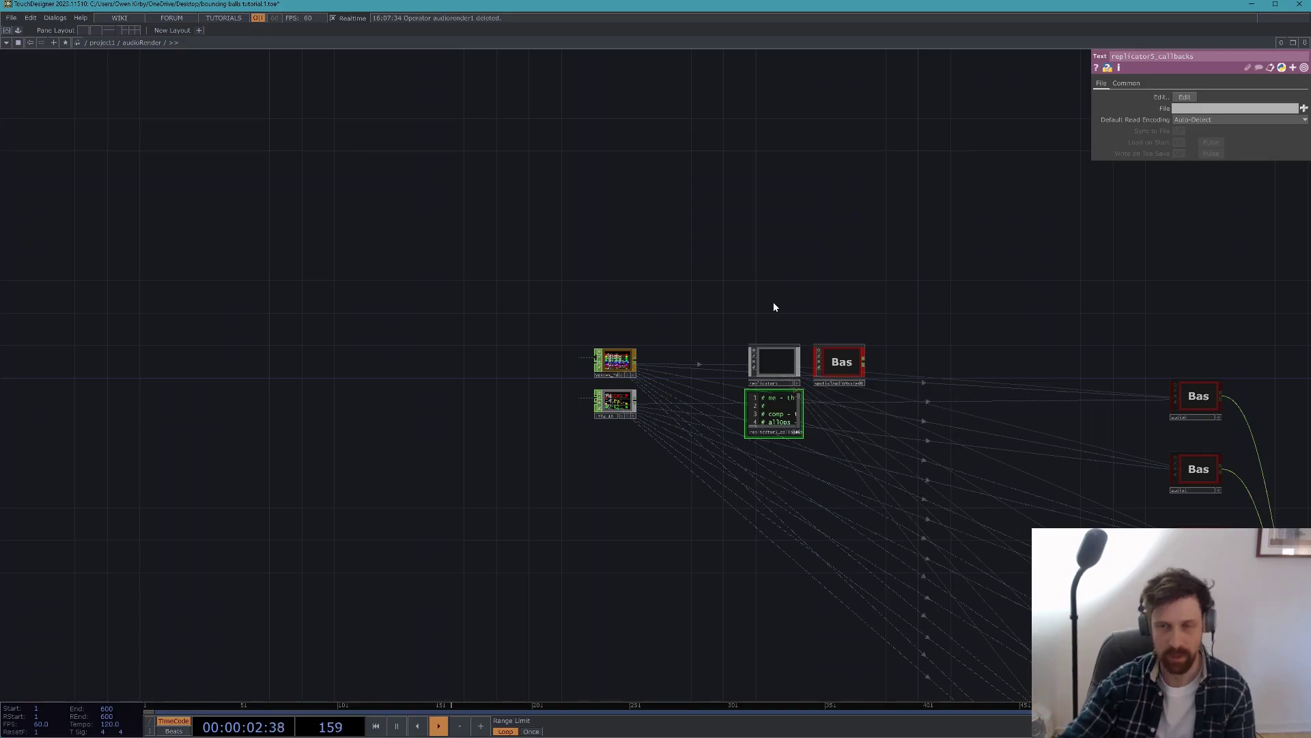
pyautogui.moveTo(744, 280); pyautogui.dragTo(566, 267)
pyautogui.scroll(-1, 564, 265)
pyautogui.scroll(-3, 563, 263)
pyautogui.scroll(5, 715, 350)
pyautogui.moveTo(356, 134); pyautogui.dragTo(492, 153)
pyautogui.click(387, 139)
pyautogui.scroll(5, 395, 145)
pyautogui.scroll(-5, 390, 191)
pyautogui.moveTo(526, 379); pyautogui.dragTo(778, 412)
pyautogui.scroll(6, 346, 222)
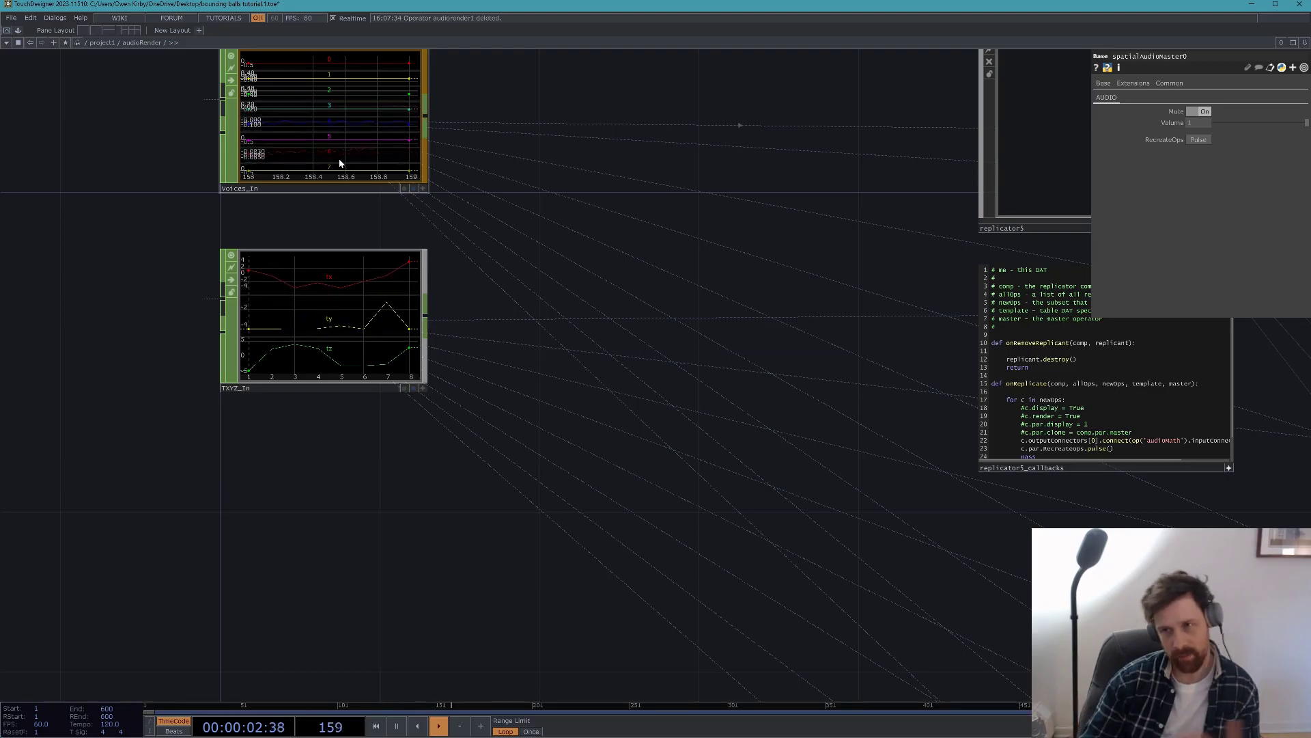
pyautogui.moveTo(545, 169); pyautogui.dragTo(299, 292)
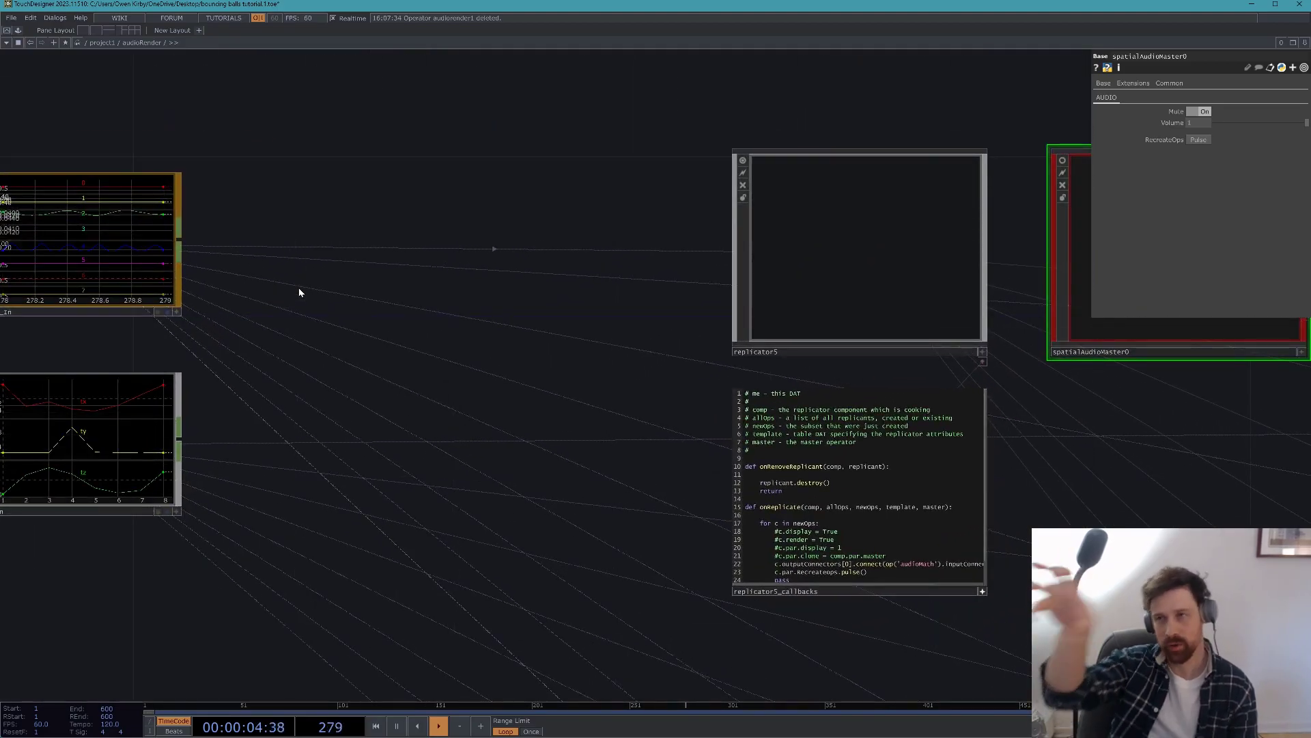
pyautogui.scroll(-2, 301, 293)
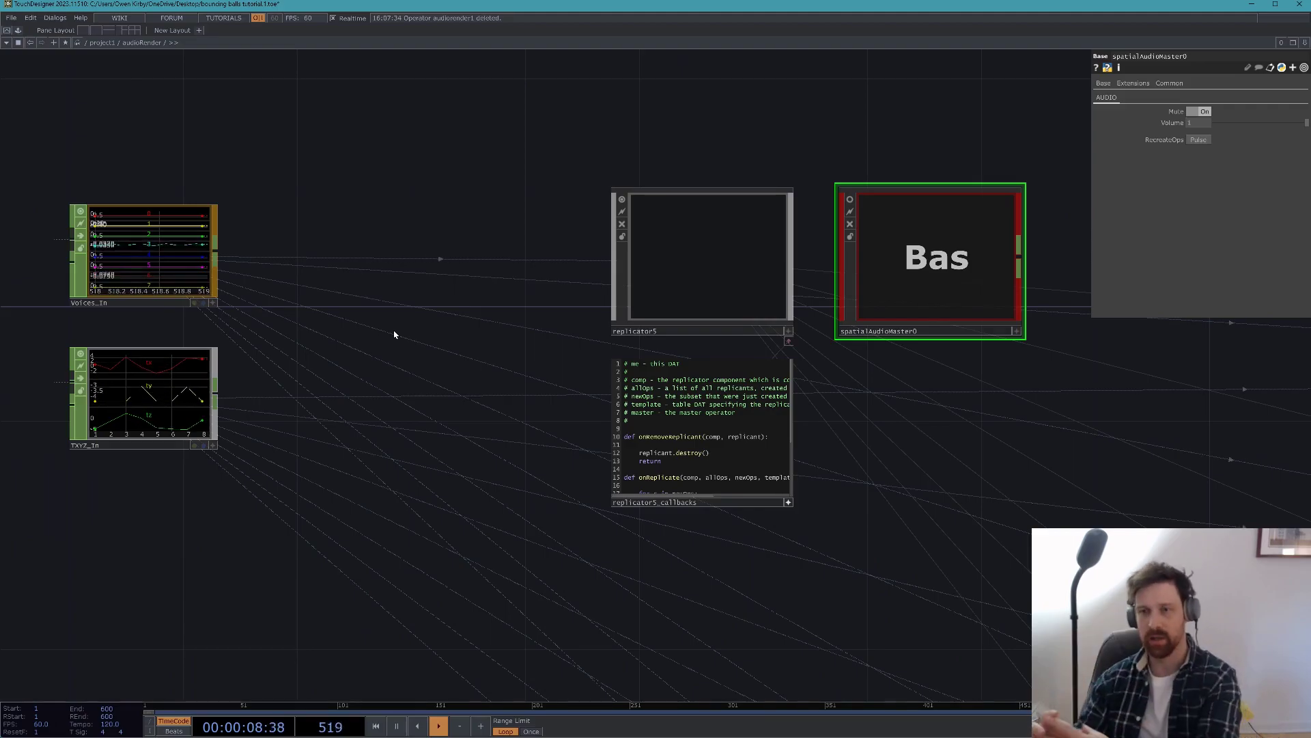
pyautogui.scroll(-3, 394, 335)
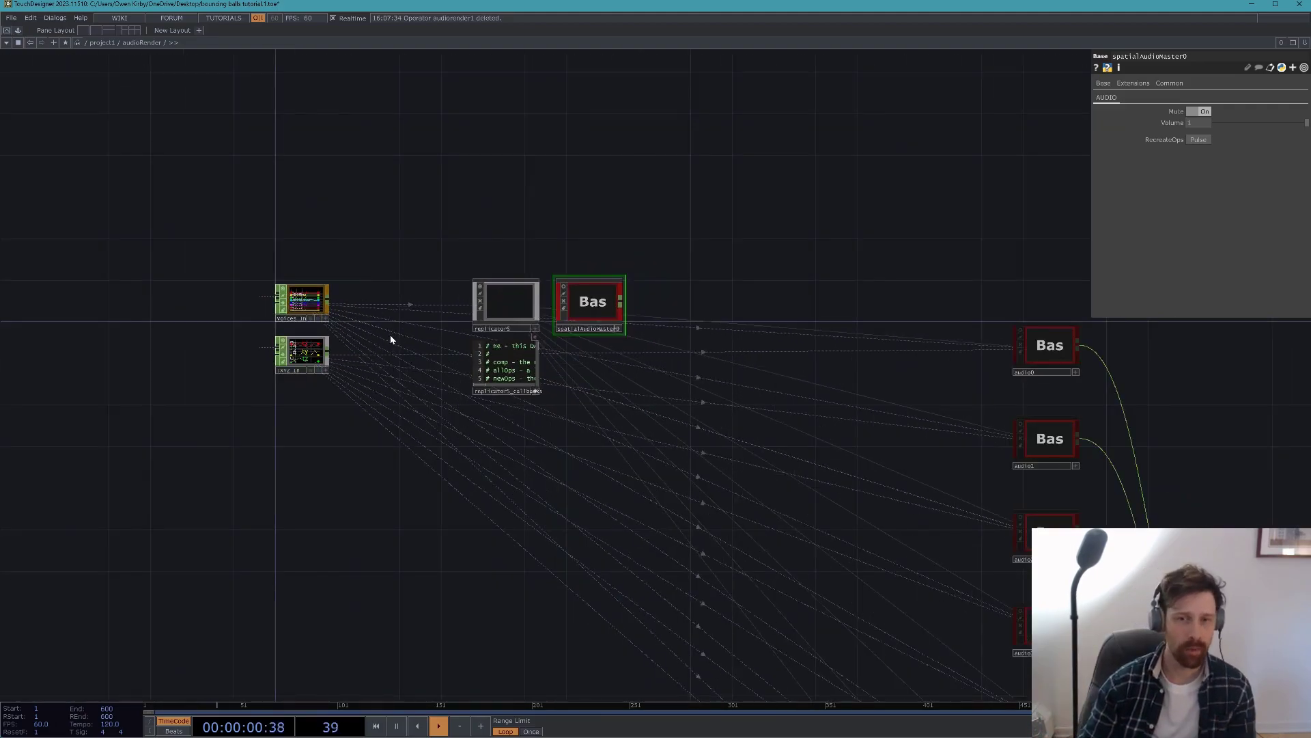
# - Enter spatialAudioMaster0, orbit the view of audioGeoMaster1 and inspect its Translate expressions driven by null1
pyautogui.scroll(5, 577, 305)
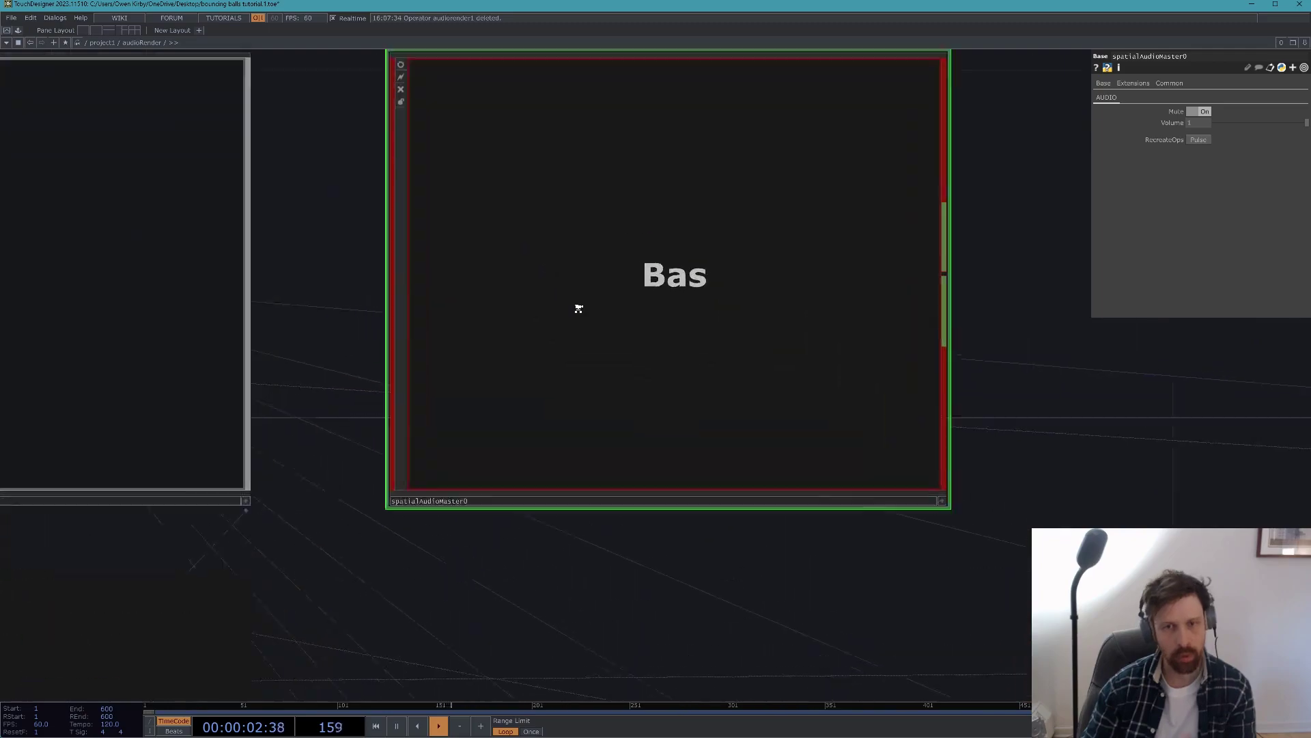
pyautogui.press('h')
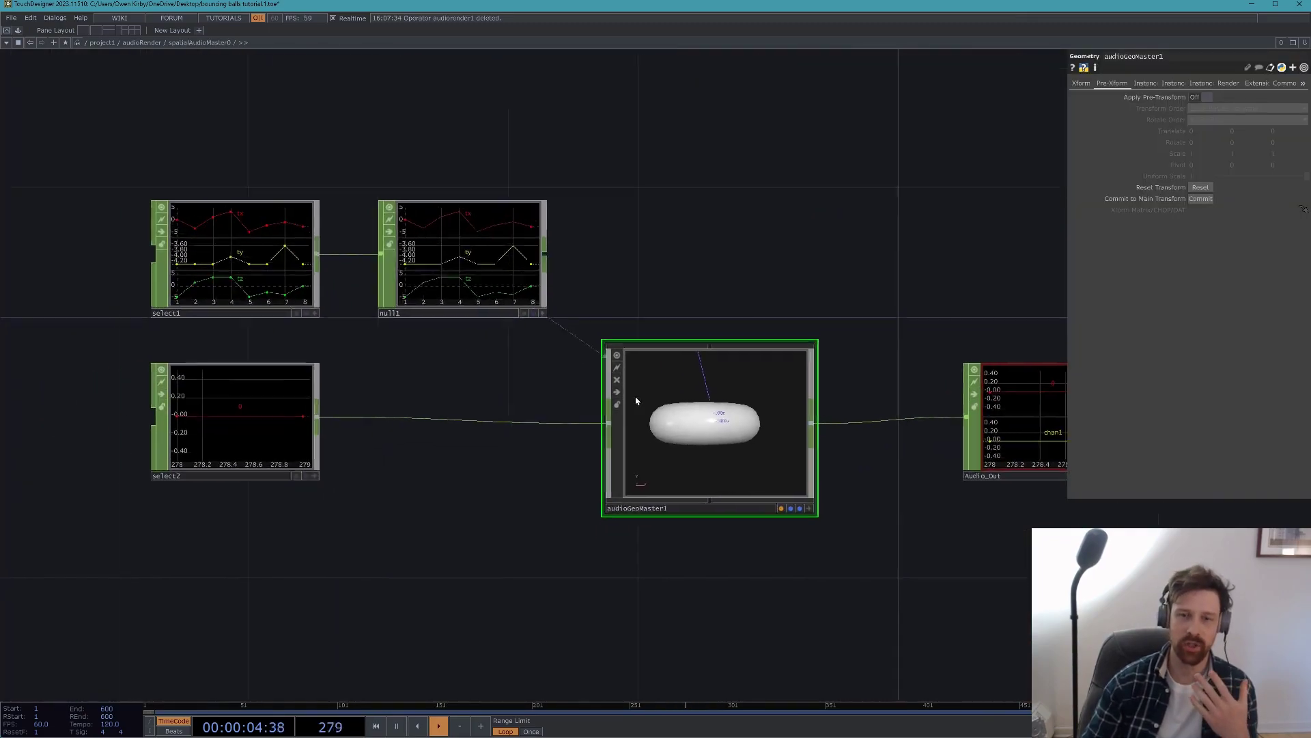
pyautogui.click(821, 506)
pyautogui.moveTo(741, 386); pyautogui.dragTo(739, 423)
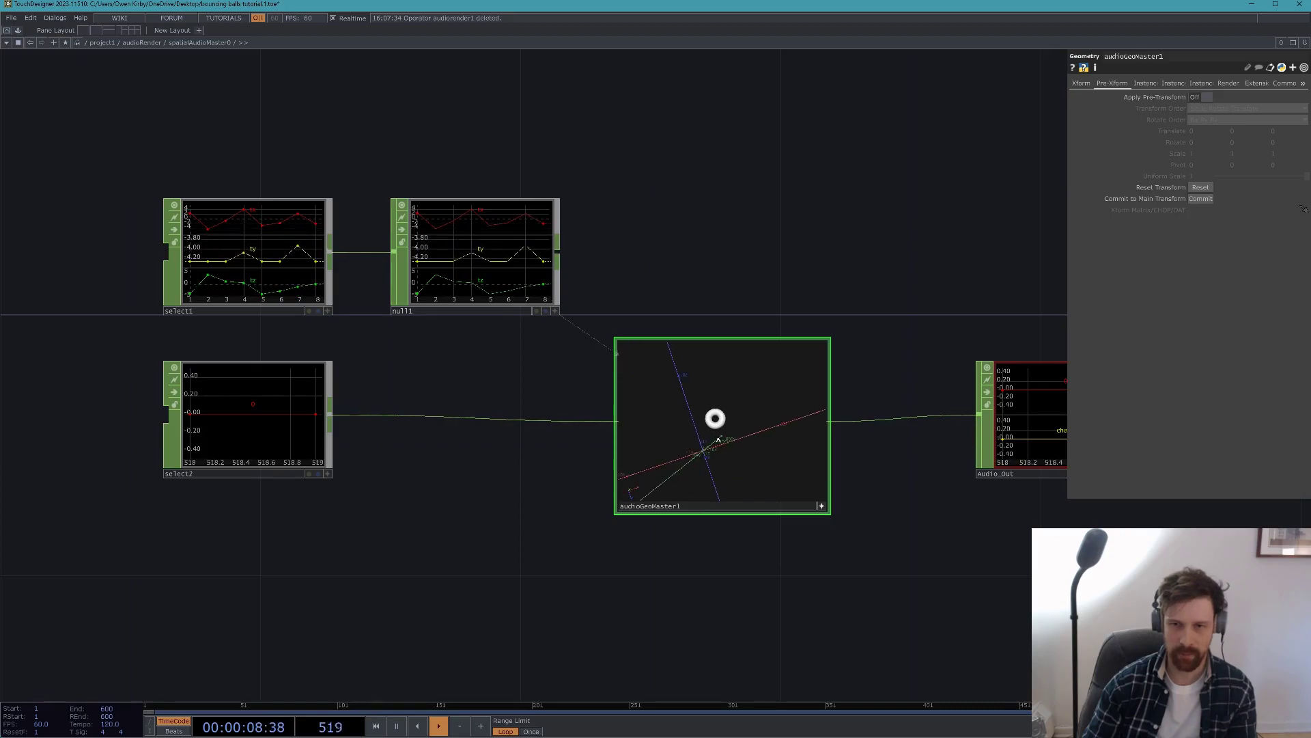
pyautogui.scroll(3, 590, 466)
pyautogui.moveTo(591, 471); pyautogui.dragTo(474, 494)
pyautogui.click(1081, 83)
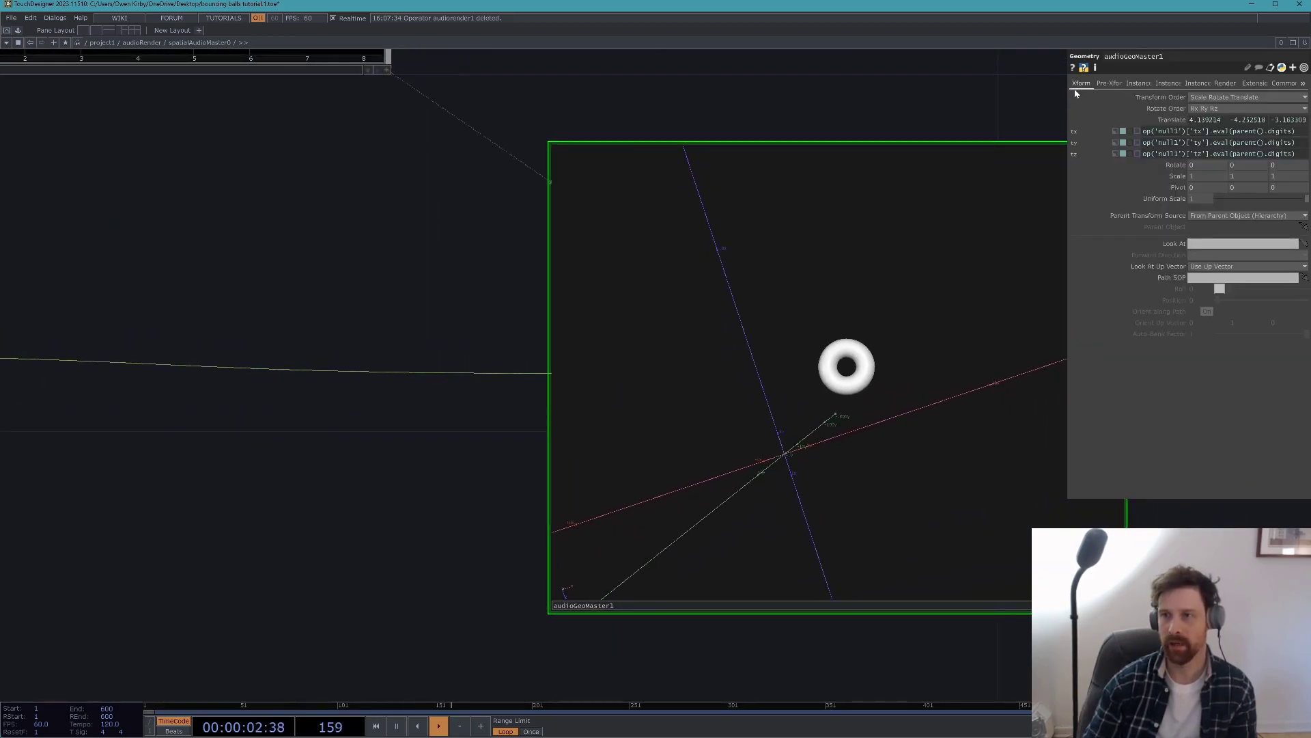
# - Inspect the select1, select2 and null1 operators feeding audioGeoMaster1, and return to the audioRender network
pyautogui.scroll(-5, 305, 460)
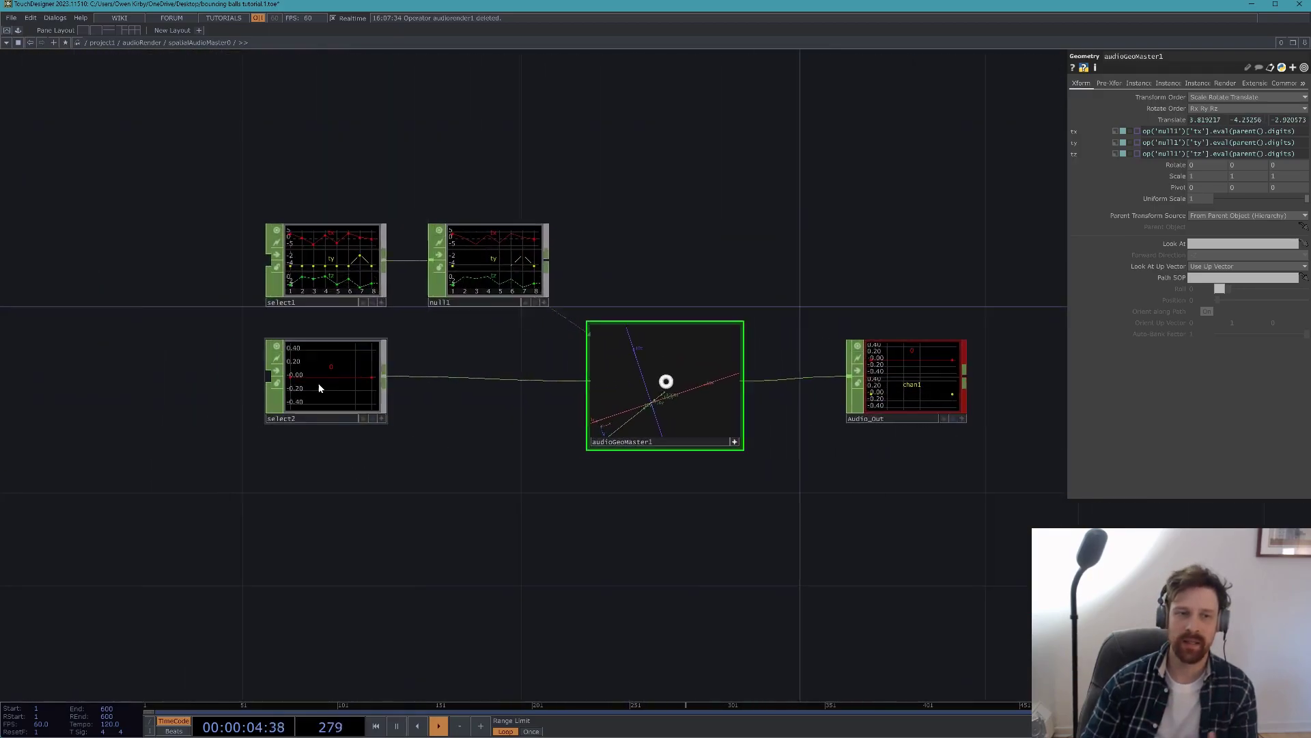
pyautogui.scroll(4, 322, 380)
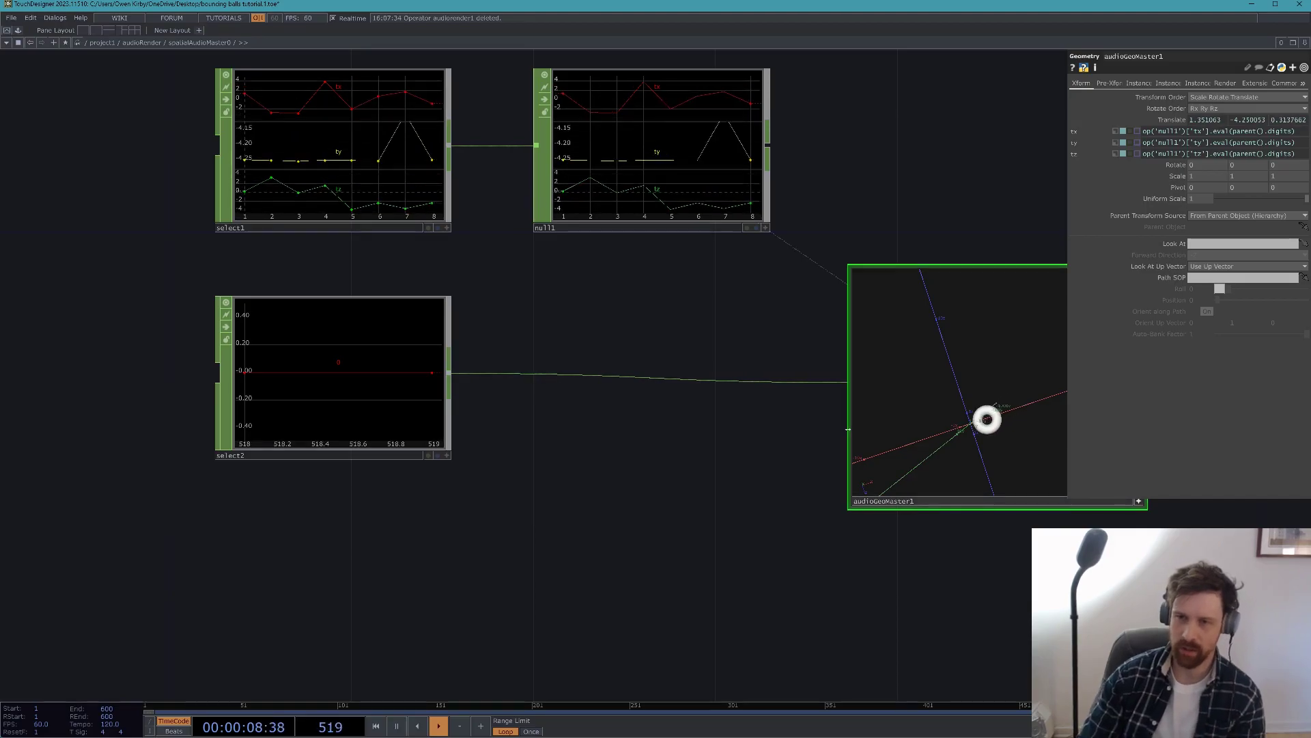
pyautogui.moveTo(765, 445); pyautogui.dragTo(646, 448)
pyautogui.scroll(-8, 564, 498)
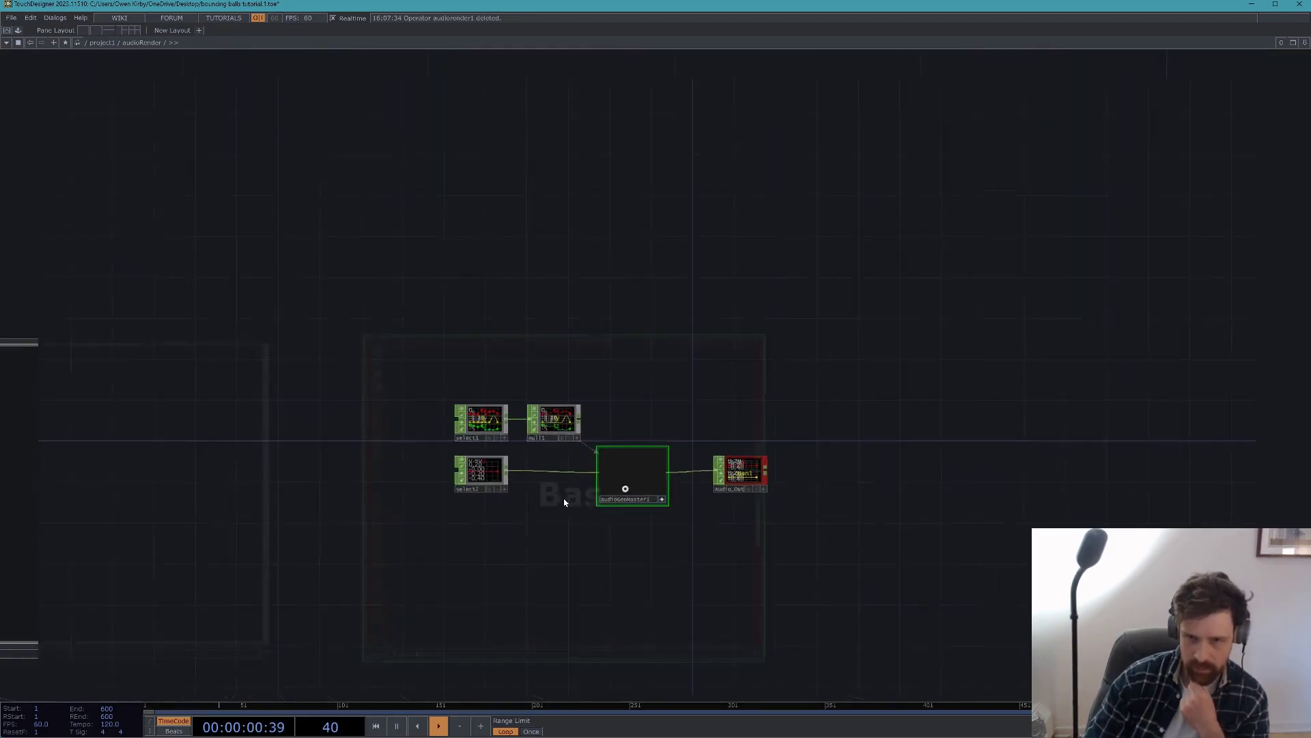
pyautogui.scroll(-5, 499, 374)
# - Inspect how audioMath combines the replicated components' audio outputs, and select spatialAudioMaster0
pyautogui.moveTo(369, 314); pyautogui.dragTo(558, 232)
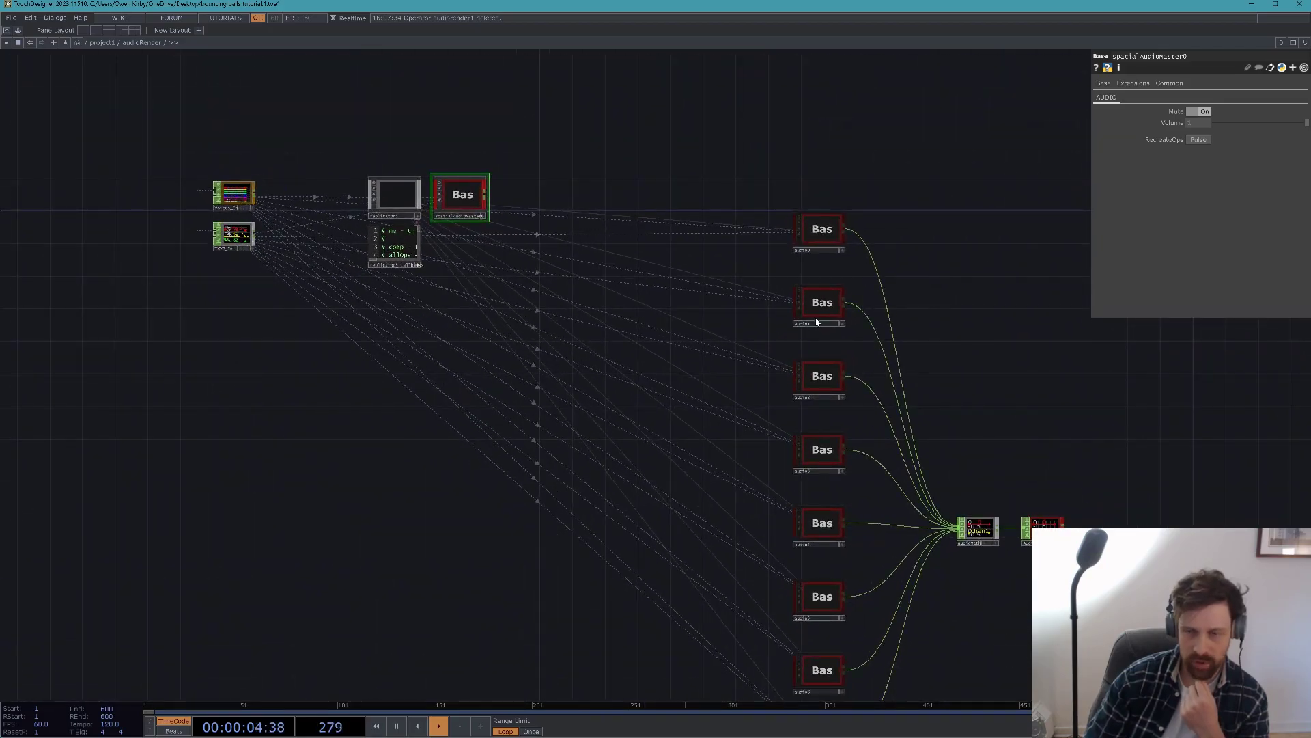
pyautogui.scroll(4, 1004, 567)
pyautogui.click(950, 497)
pyautogui.scroll(-2, 822, 483)
pyautogui.scroll(-2, 822, 483)
pyautogui.moveTo(442, 240); pyautogui.dragTo(562, 269)
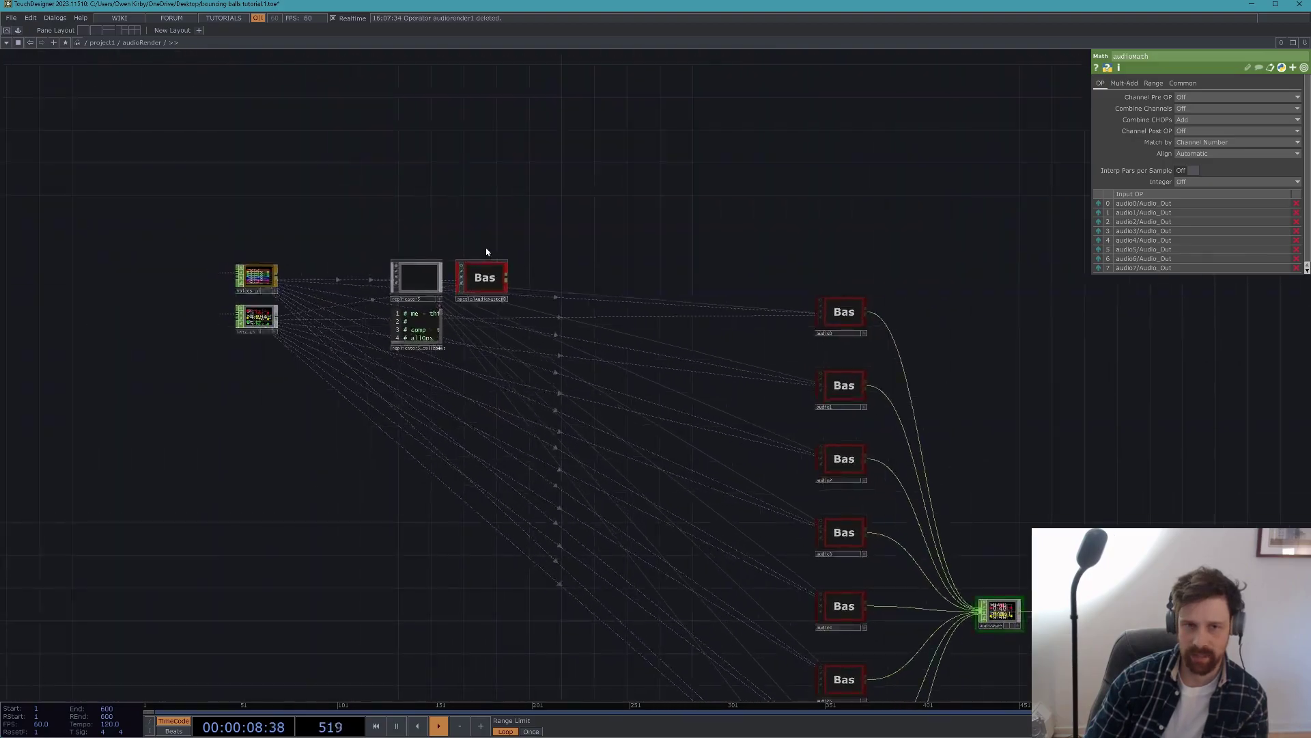
pyautogui.click(480, 276)
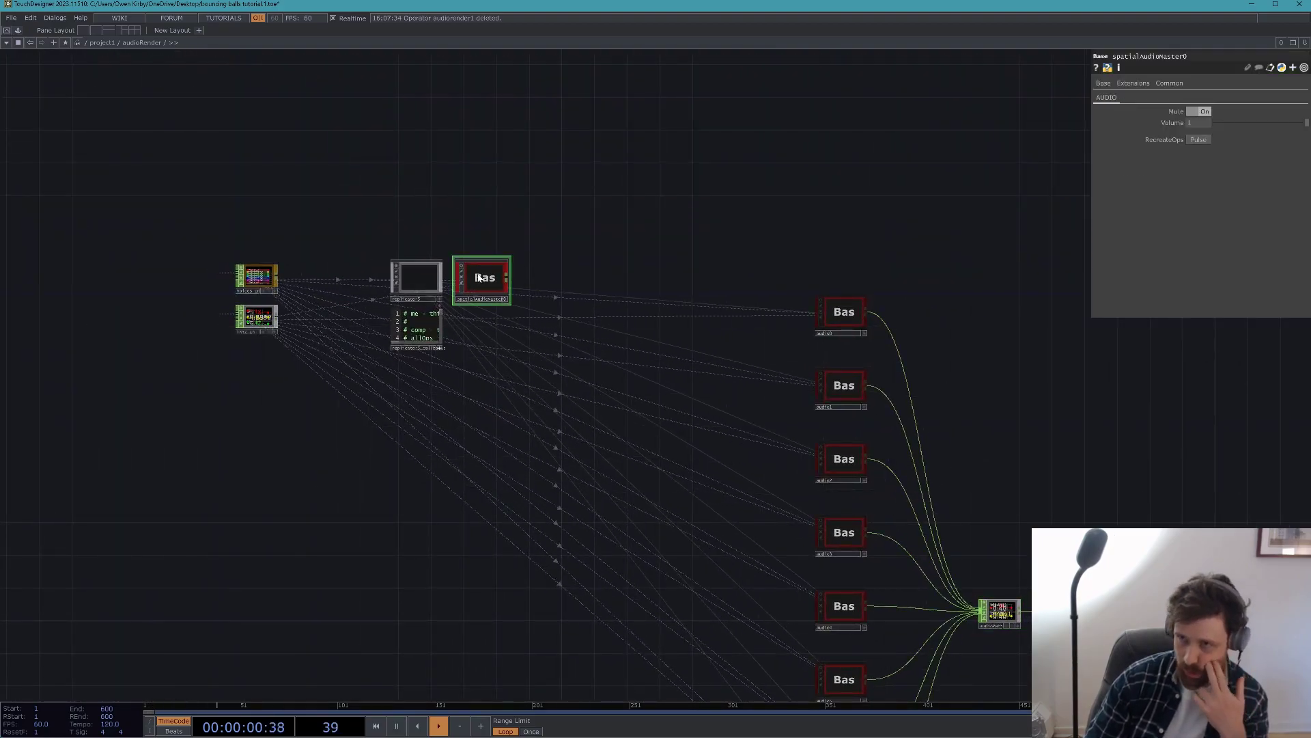
# - Enter audioGeoMaster1 inside spatialAudioMaster0 and set audiorender1's Output Format to Binaural
pyautogui.scroll(6, 480, 276)
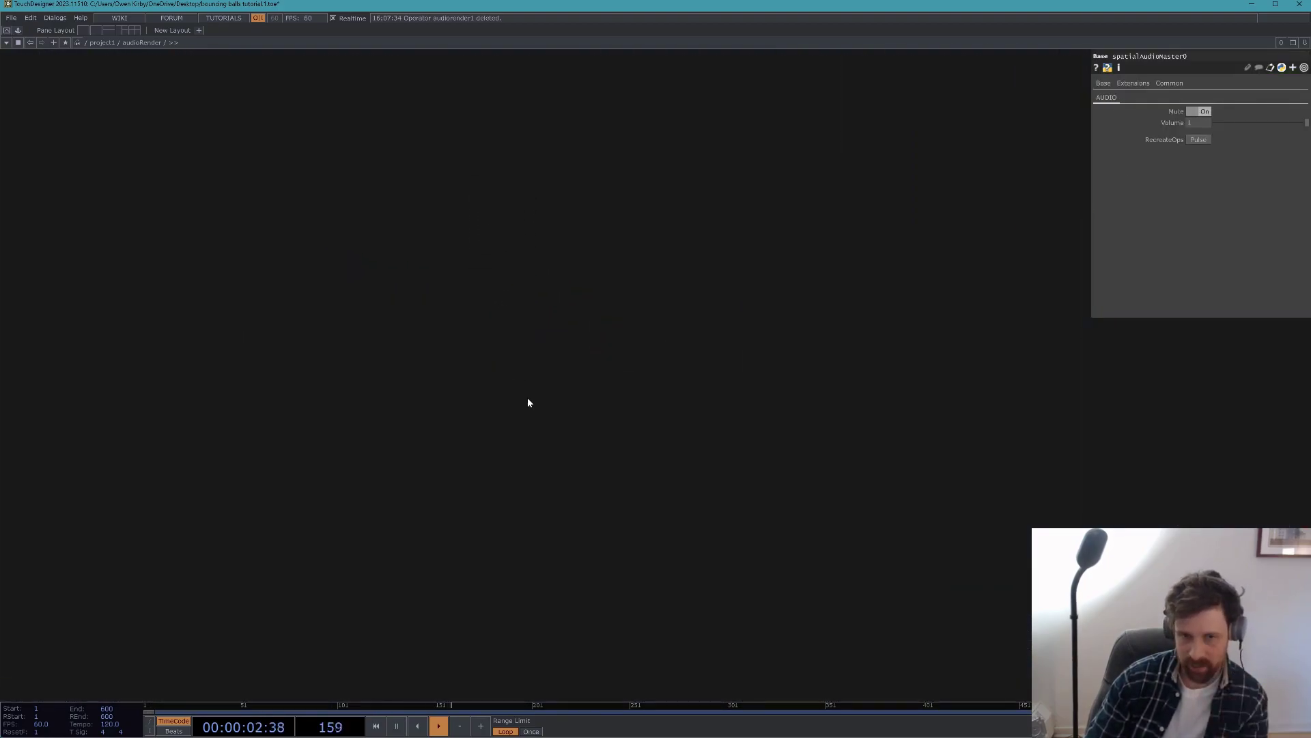
pyautogui.click(529, 403)
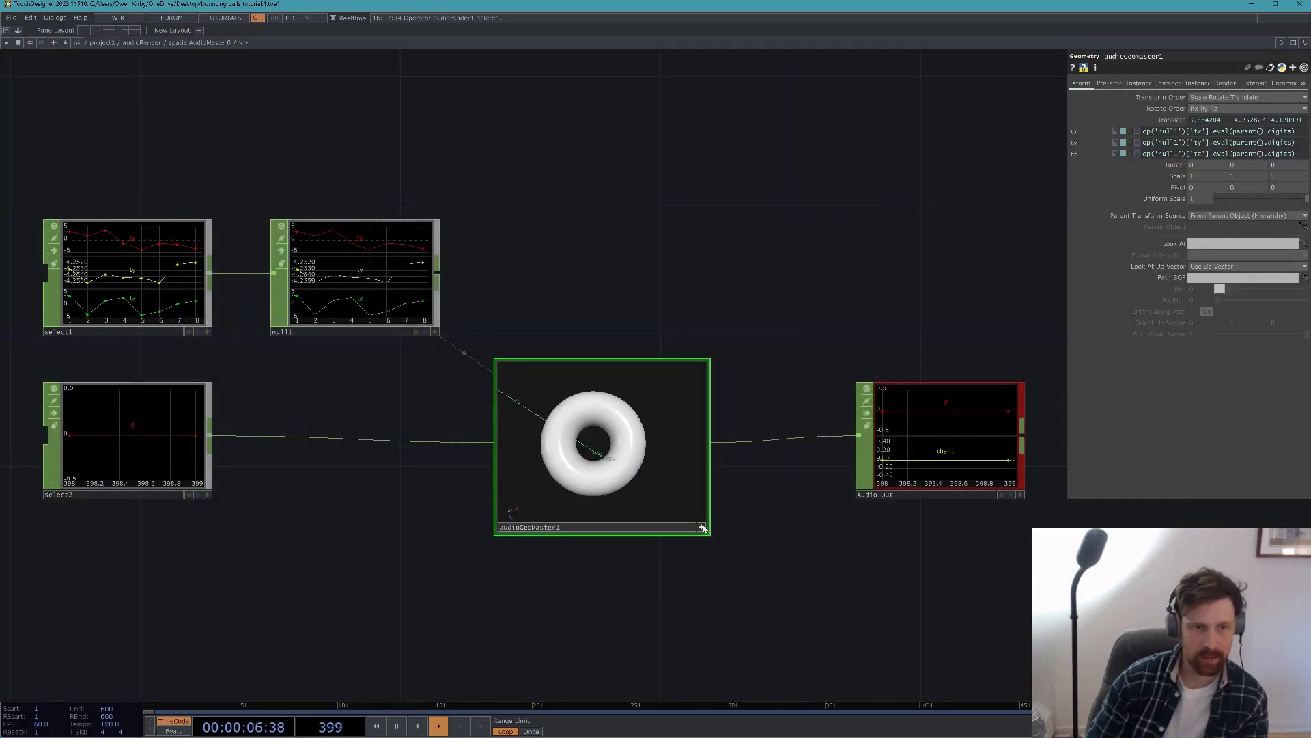
pyautogui.scroll(5, 703, 527)
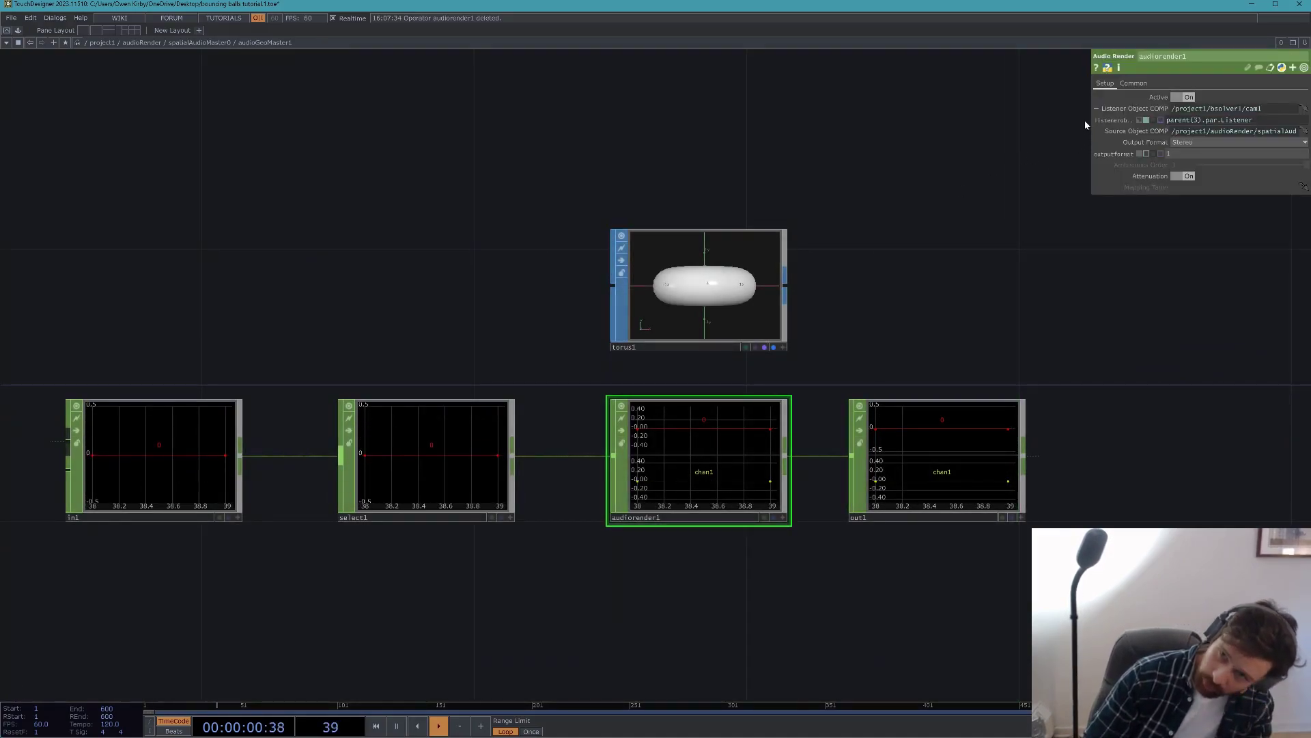
pyautogui.moveTo(1091, 125); pyautogui.dragTo(674, 131)
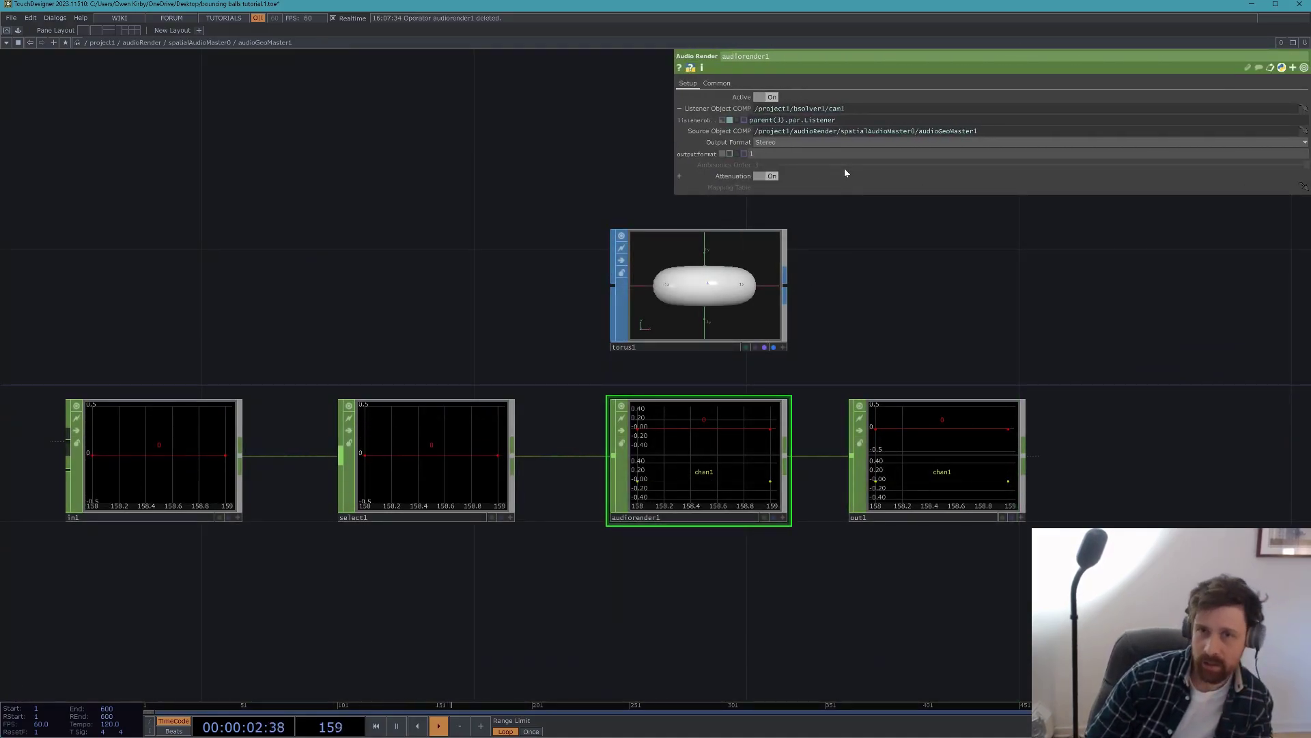
pyautogui.click(825, 142)
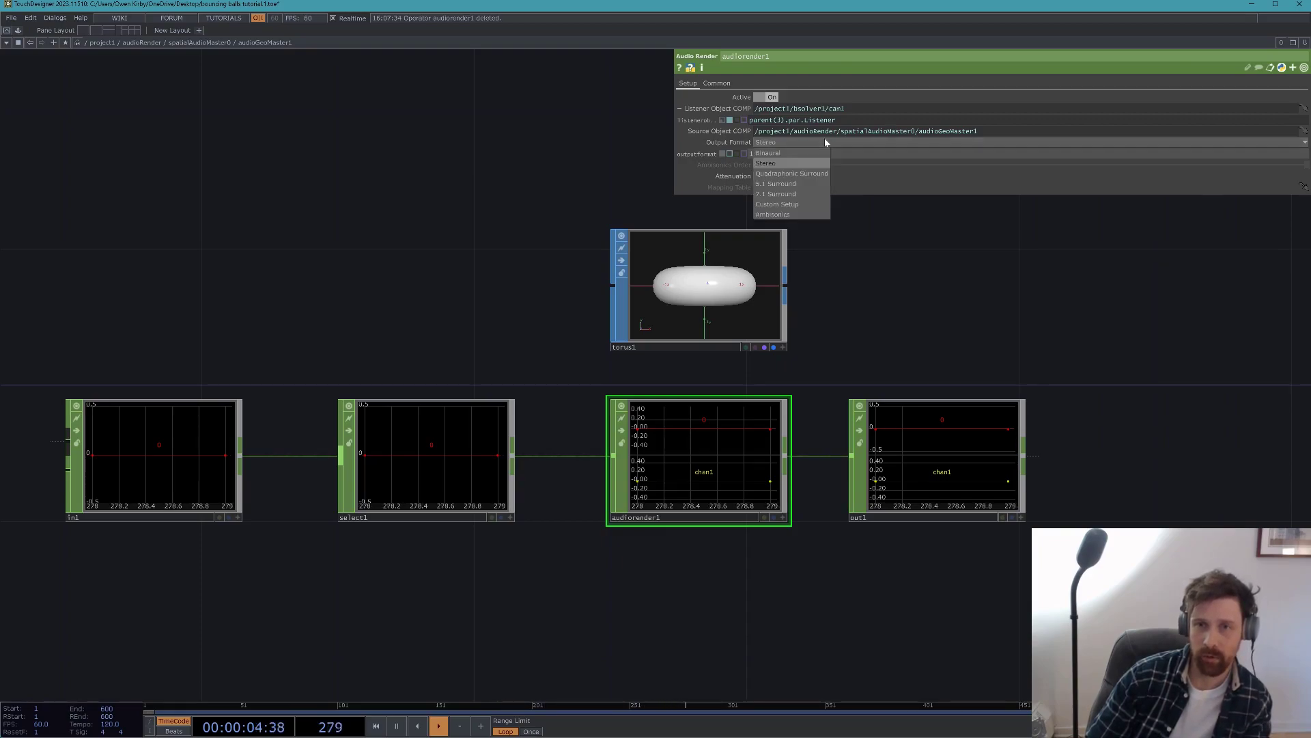
pyautogui.click(762, 153)
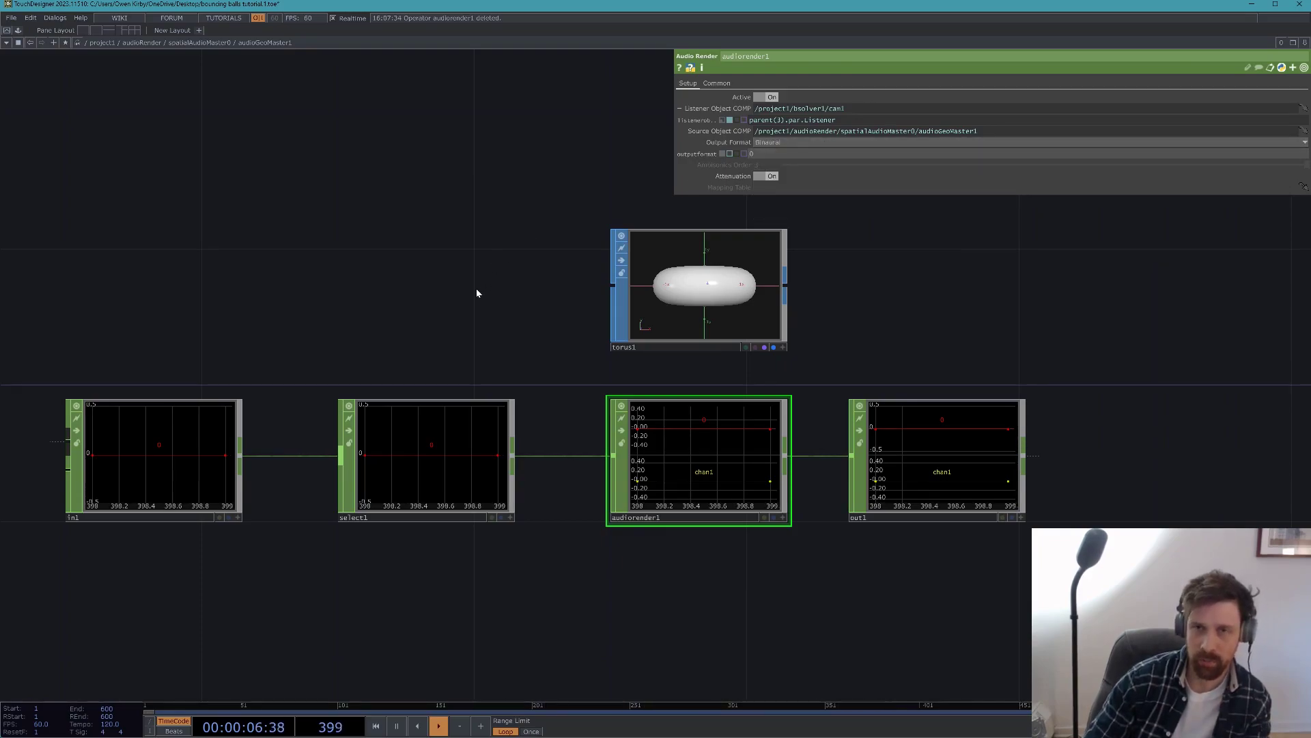
# - Go back up to the audioRender network, recreate all of the replicator's operators, and return to project1
pyautogui.scroll(-3, 494, 383)
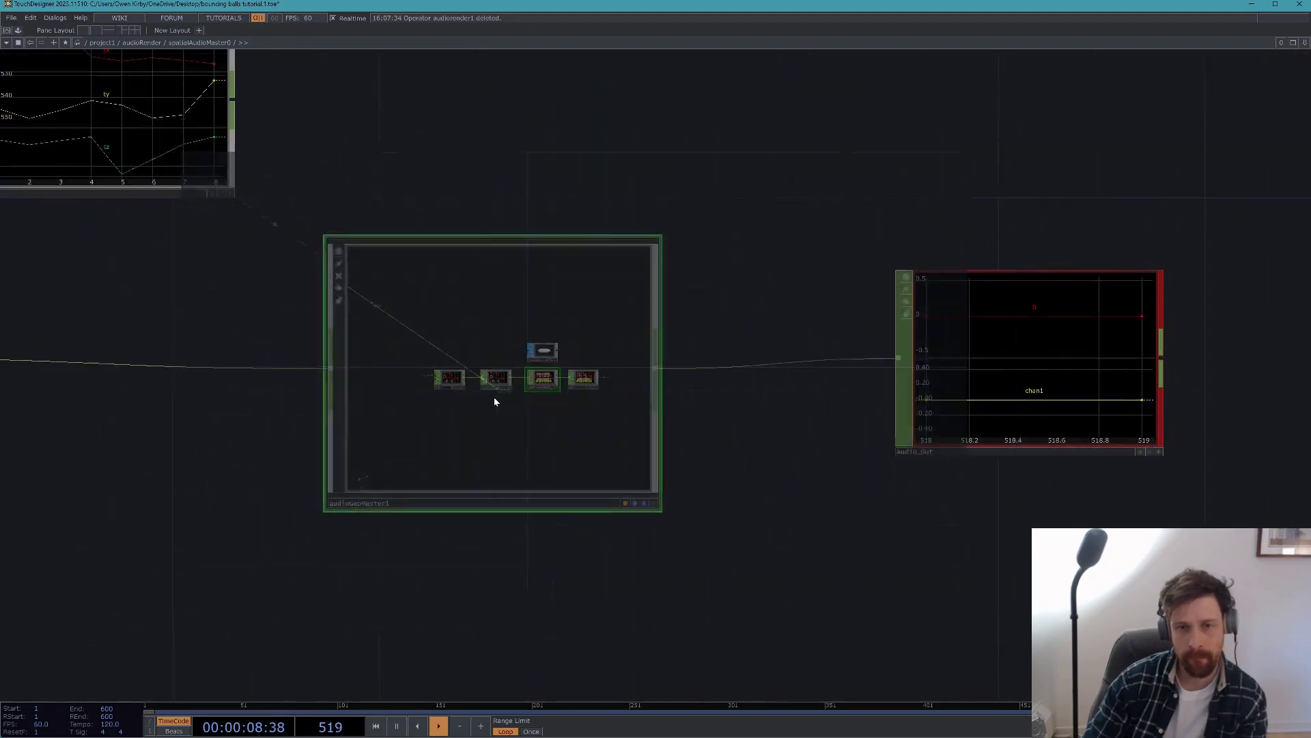
pyautogui.scroll(-3, 497, 408)
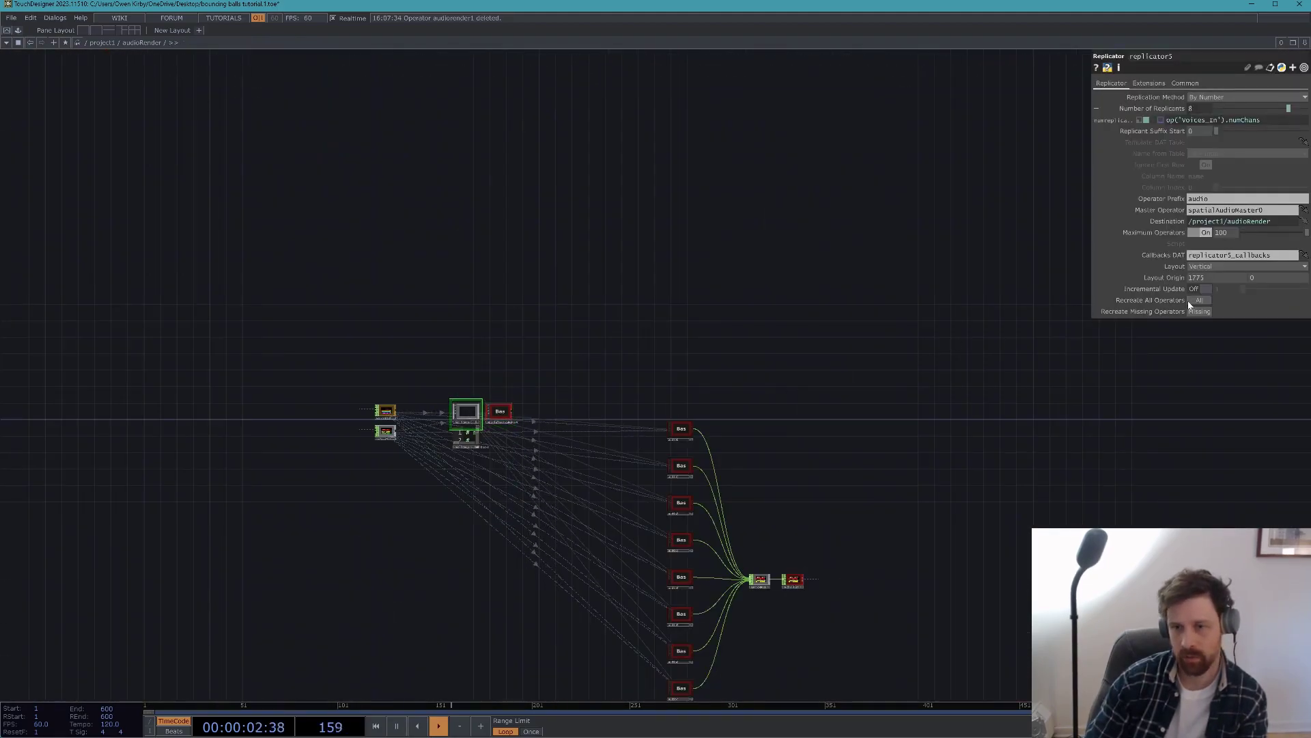
pyautogui.scroll(-5, 586, 468)
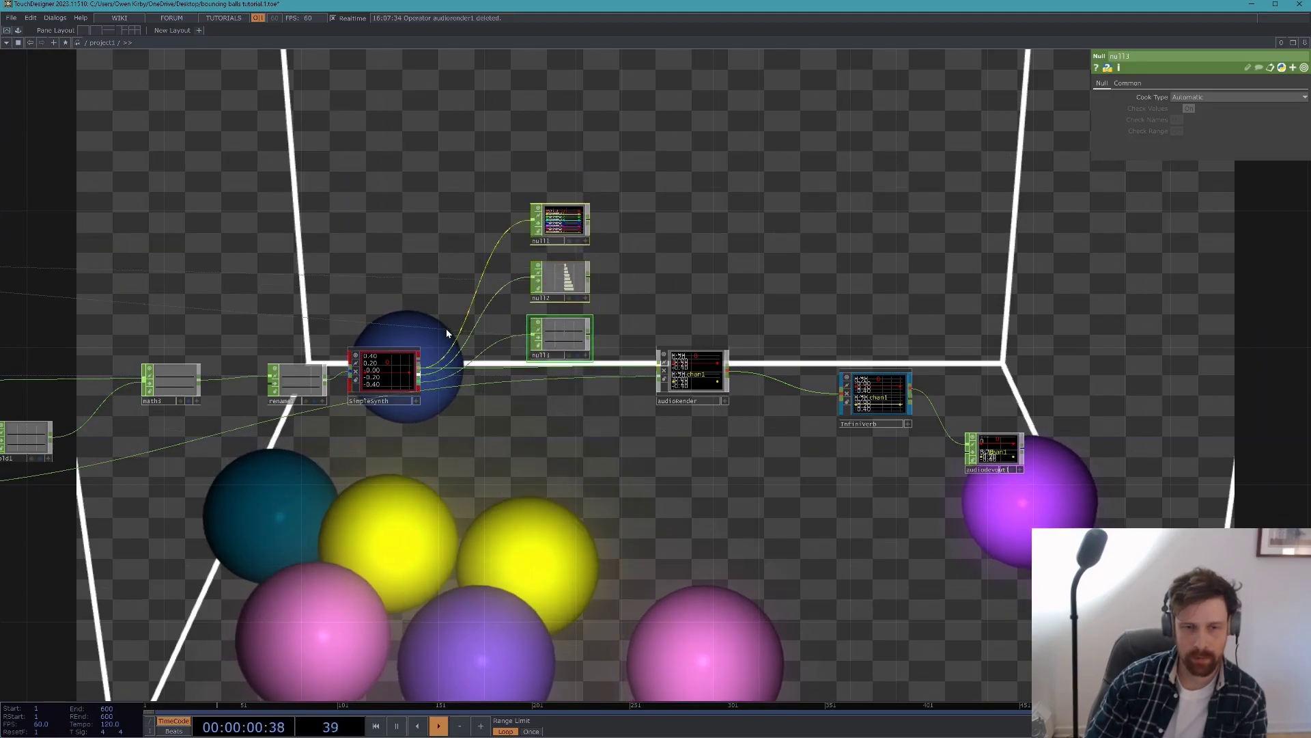
# - Initialize the simulation and collision shapes of bsolver1 in the project1 network
pyautogui.scroll(5, 387, 375)
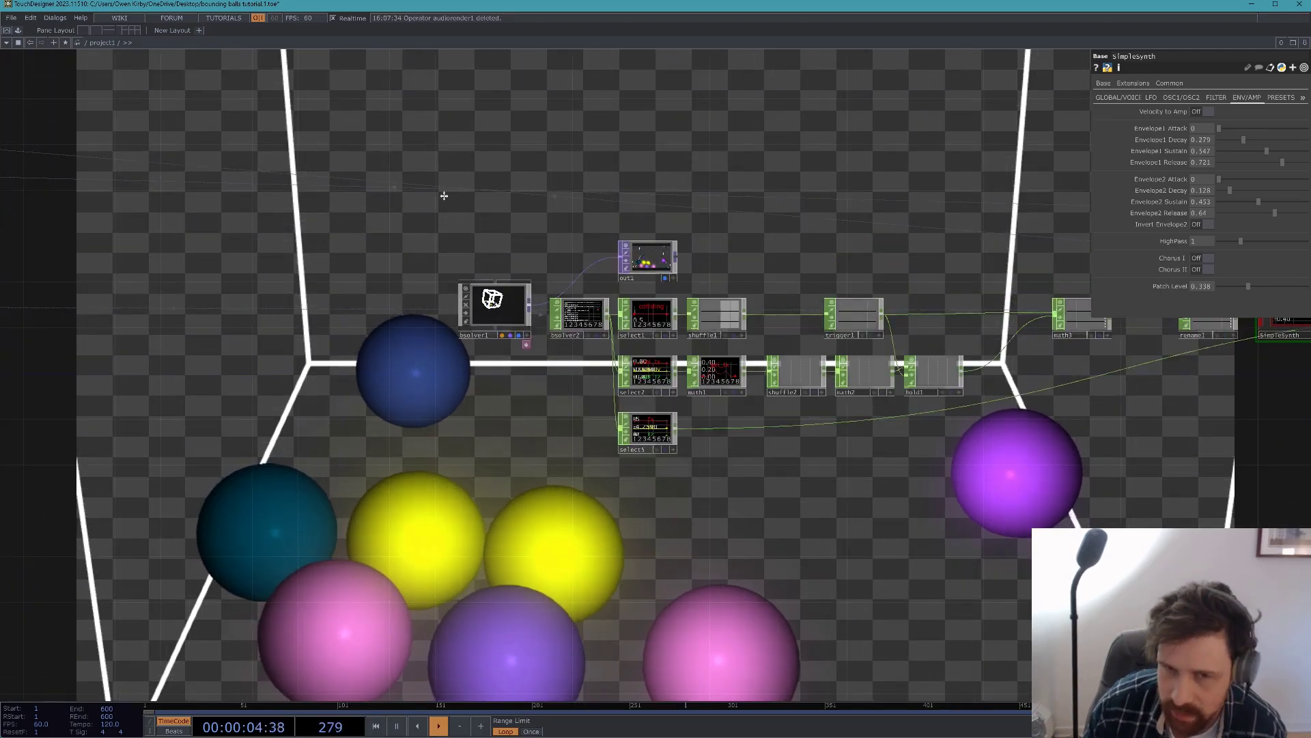
pyautogui.moveTo(421, 200); pyautogui.dragTo(705, 251)
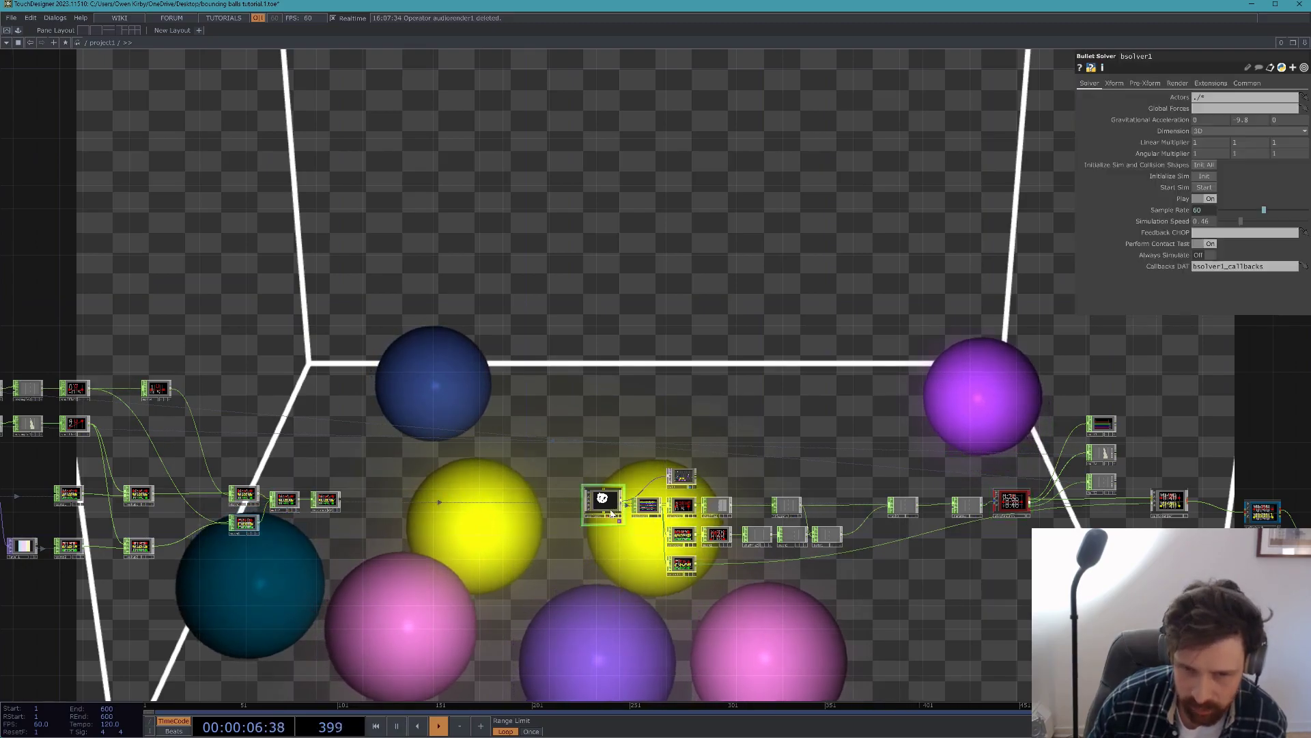
pyautogui.click(1204, 165)
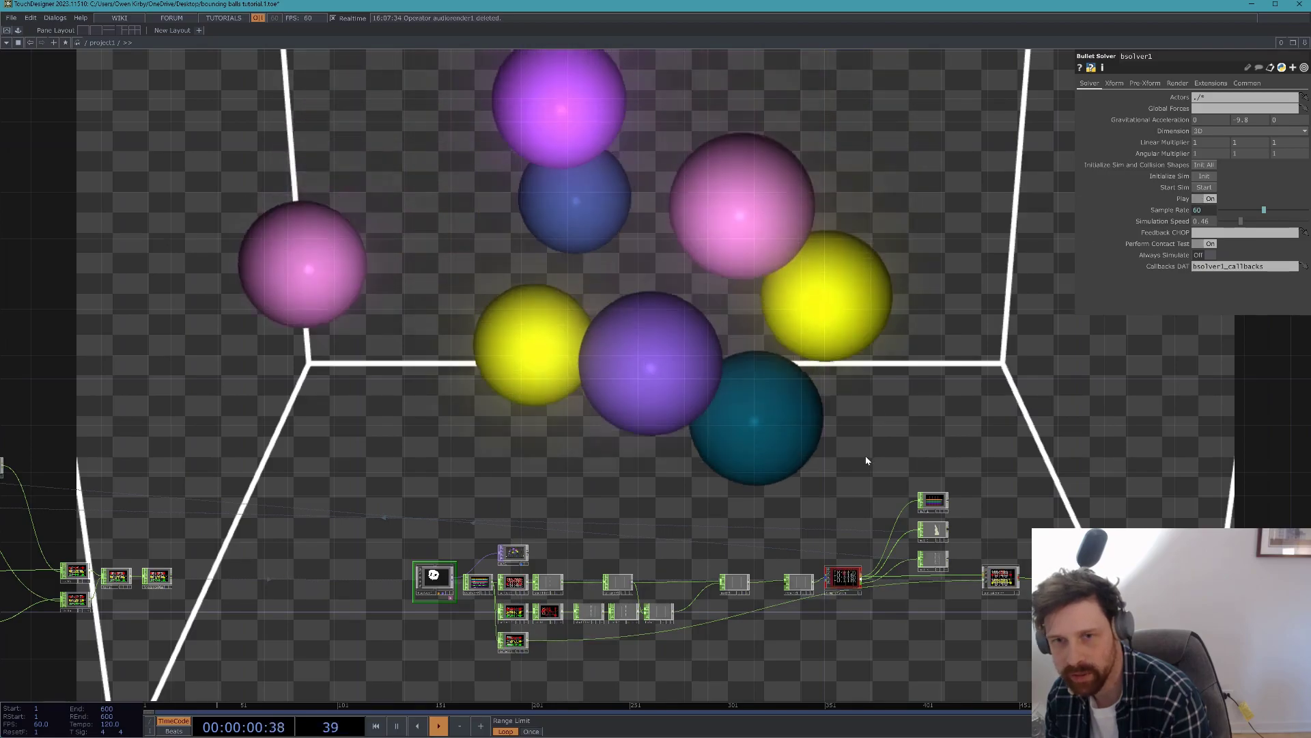
# - Raise simpleSynth's Patch Level to about 0.86
pyautogui.click(843, 578)
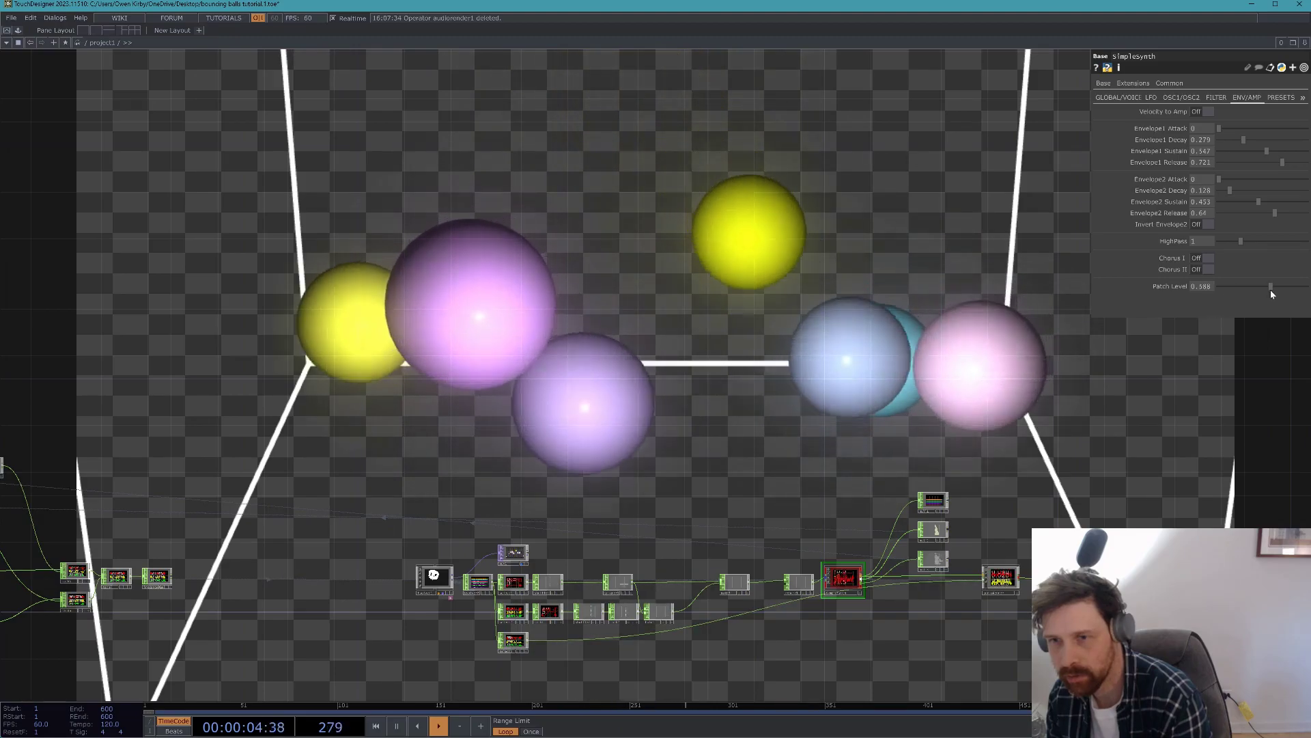
pyautogui.moveTo(1271, 294); pyautogui.dragTo(1295, 305)
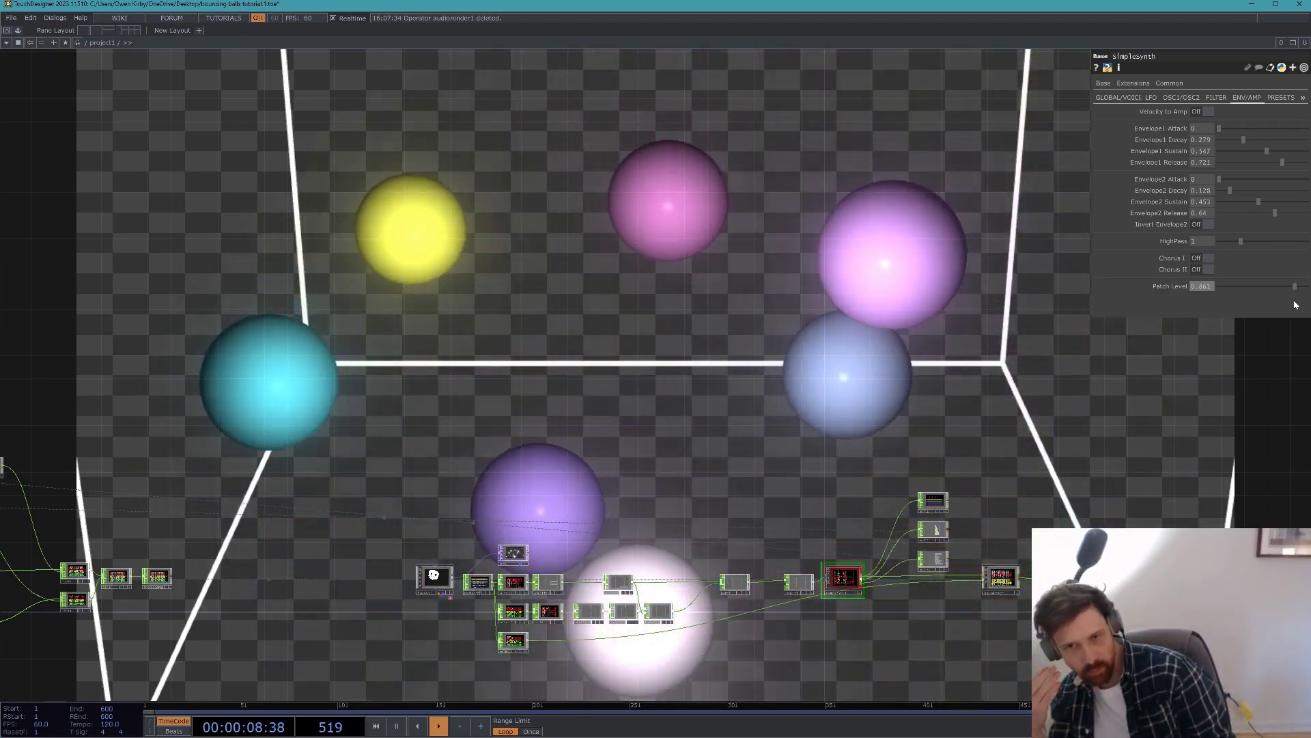
# - Move the three null operators fed by simpleSynth so they sit above audioRender, and select audioRender
pyautogui.moveTo(892, 509); pyautogui.dragTo(859, 392)
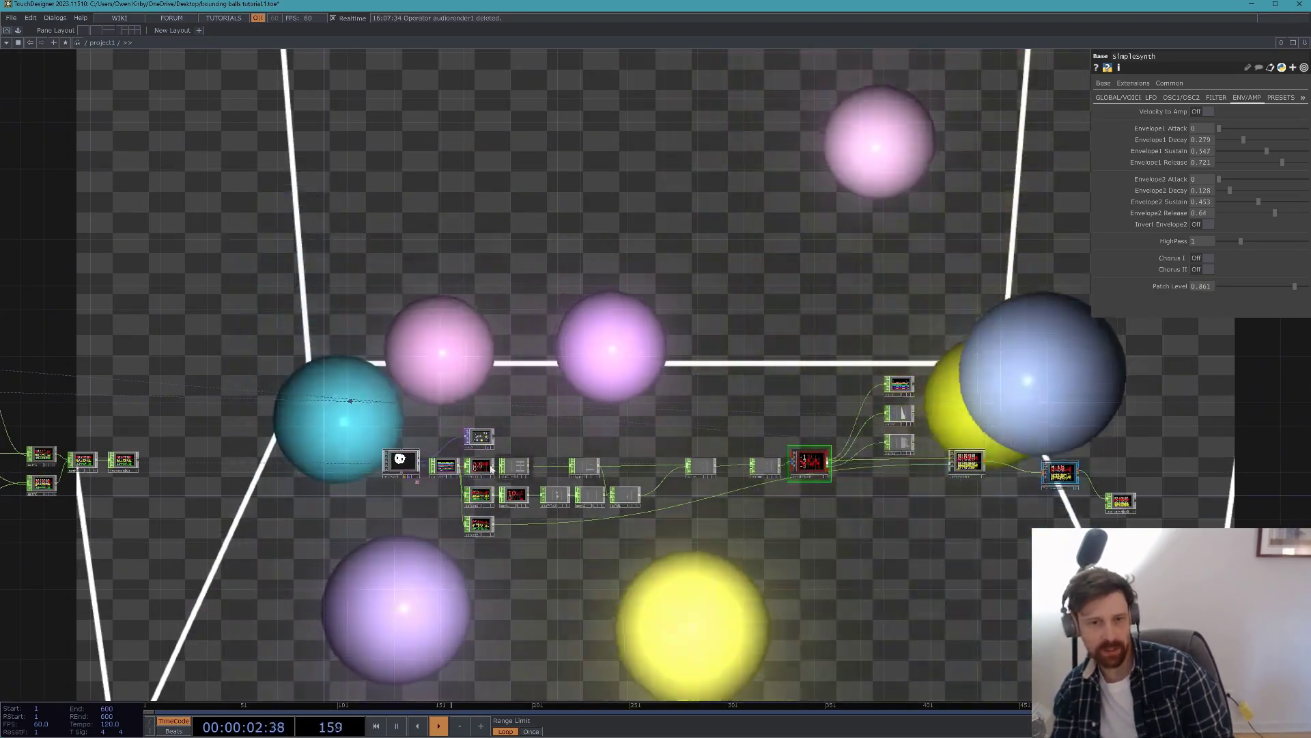
pyautogui.scroll(5, 425, 437)
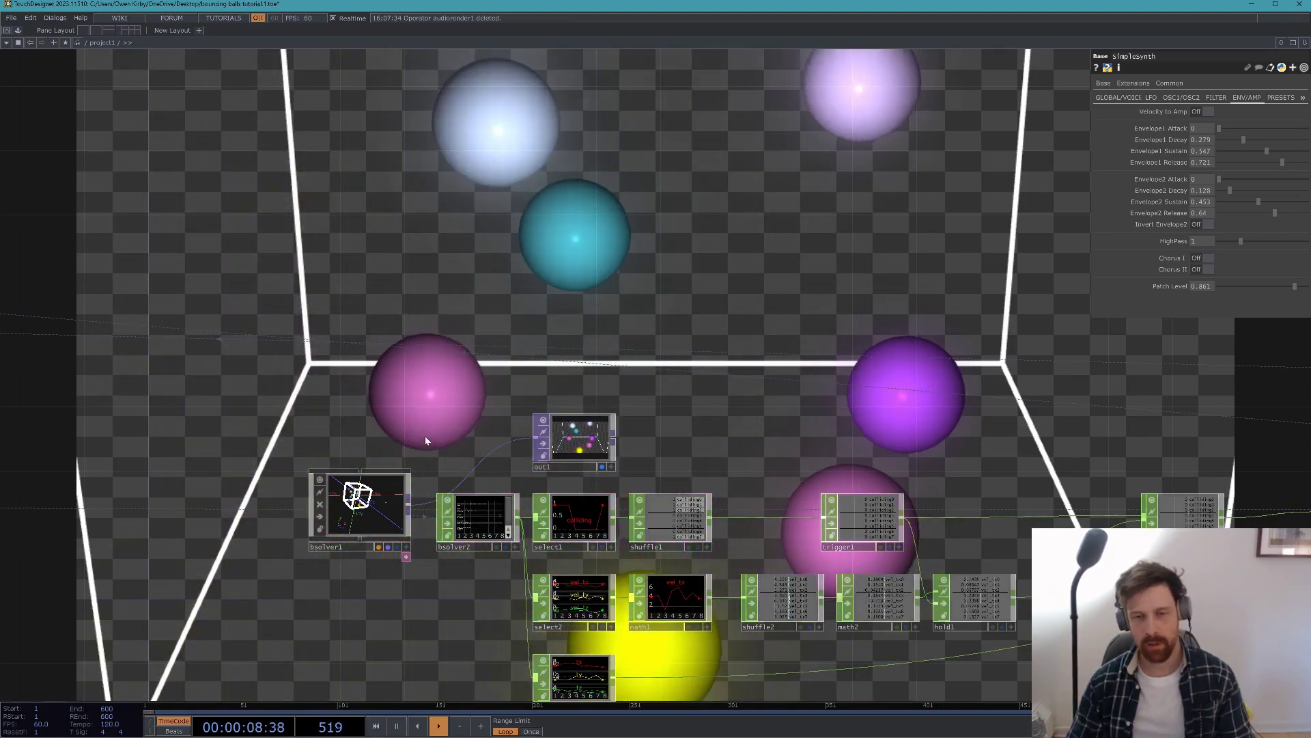
pyautogui.scroll(-5, 451, 355)
pyautogui.moveTo(497, 422); pyautogui.dragTo(356, 397)
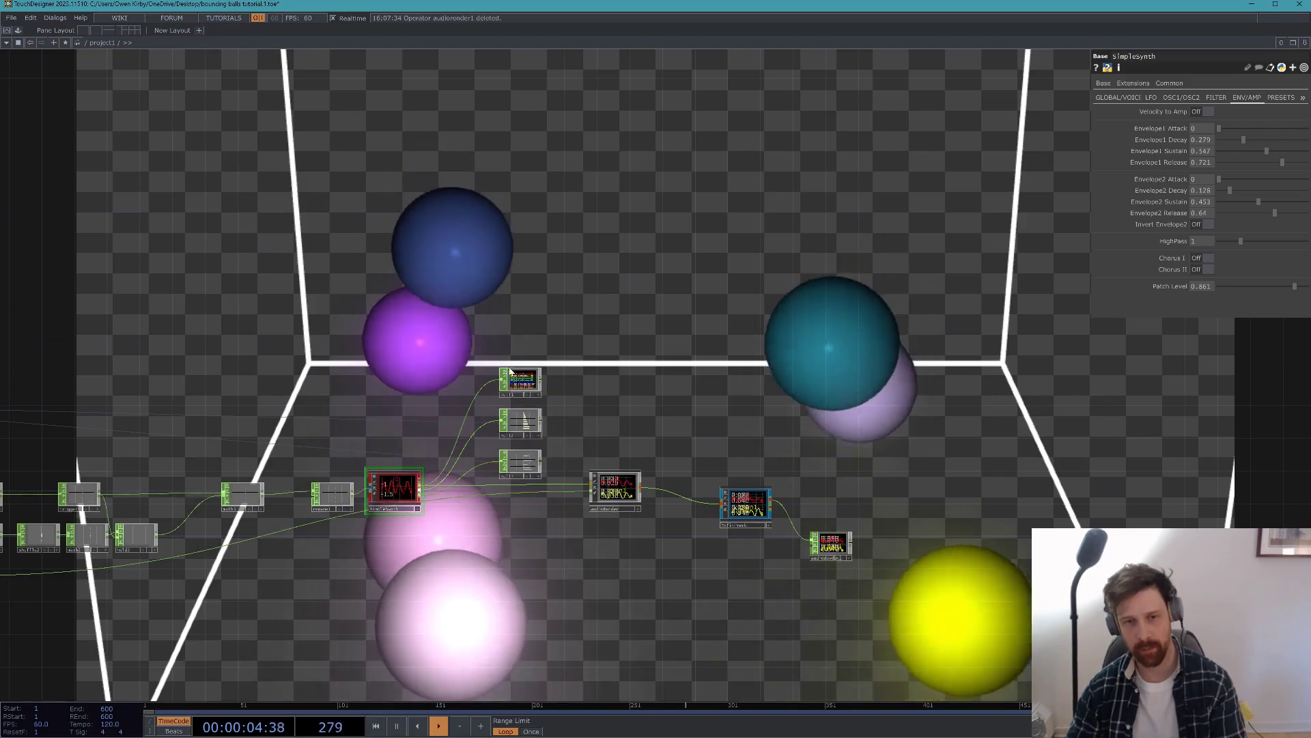
pyautogui.click(521, 465)
pyautogui.moveTo(533, 425); pyautogui.dragTo(631, 400)
pyautogui.click(627, 485)
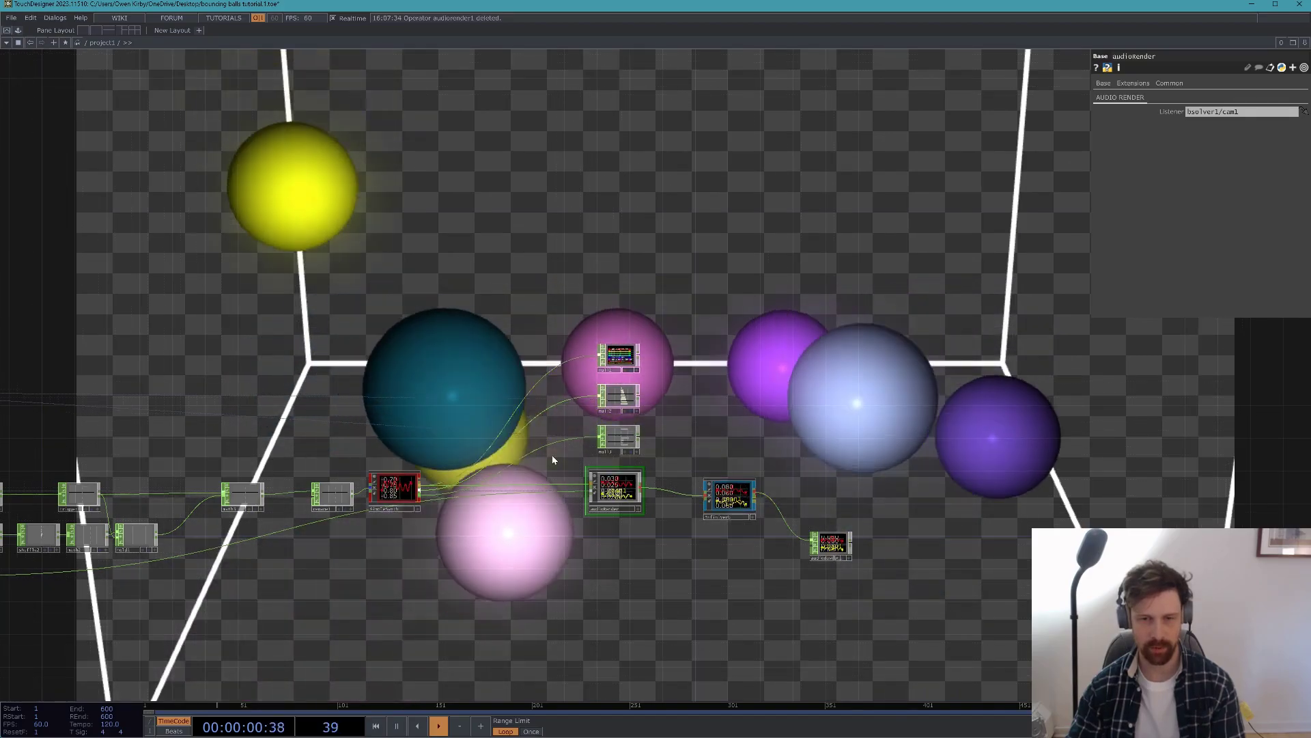
# - Review the chain from bsolver1 through the collision and velocity channels to simpleSynth, inspecting bsolver1's solver settings
pyautogui.moveTo(552, 459); pyautogui.dragTo(1058, 423)
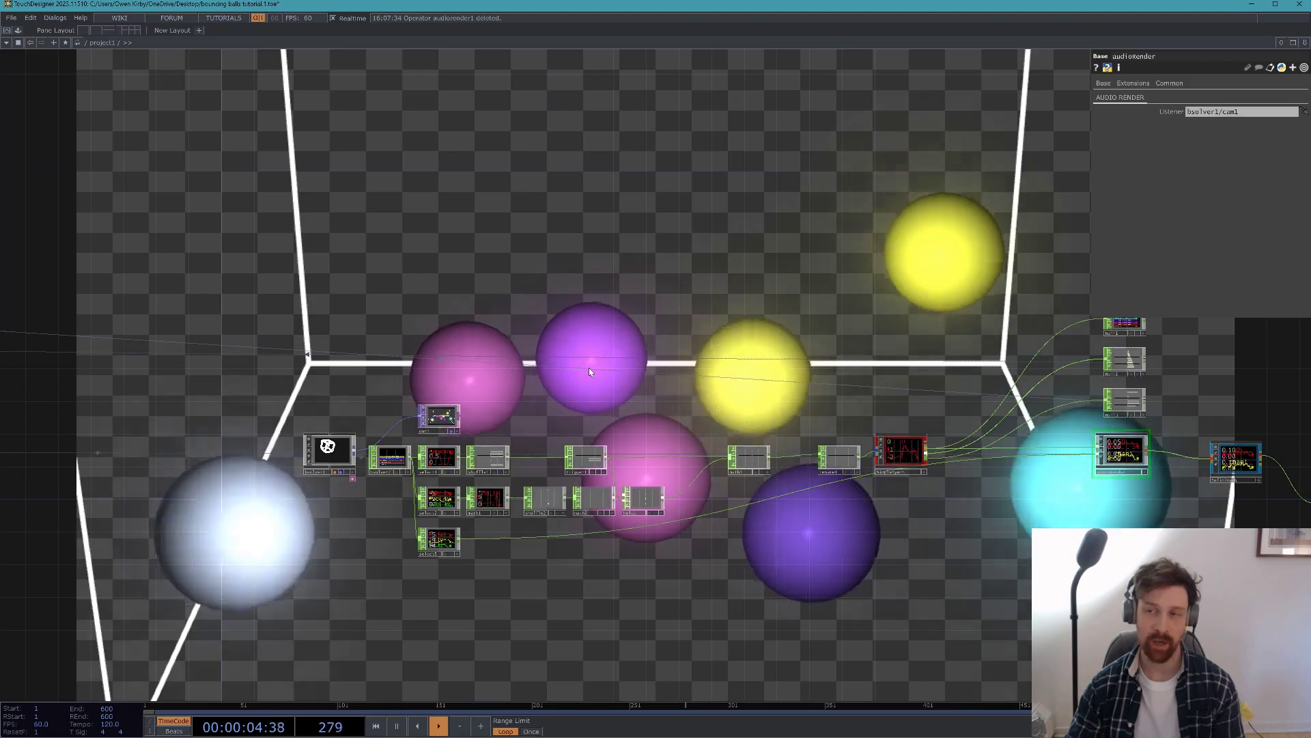
pyautogui.scroll(3, 333, 444)
pyautogui.scroll(2, 334, 445)
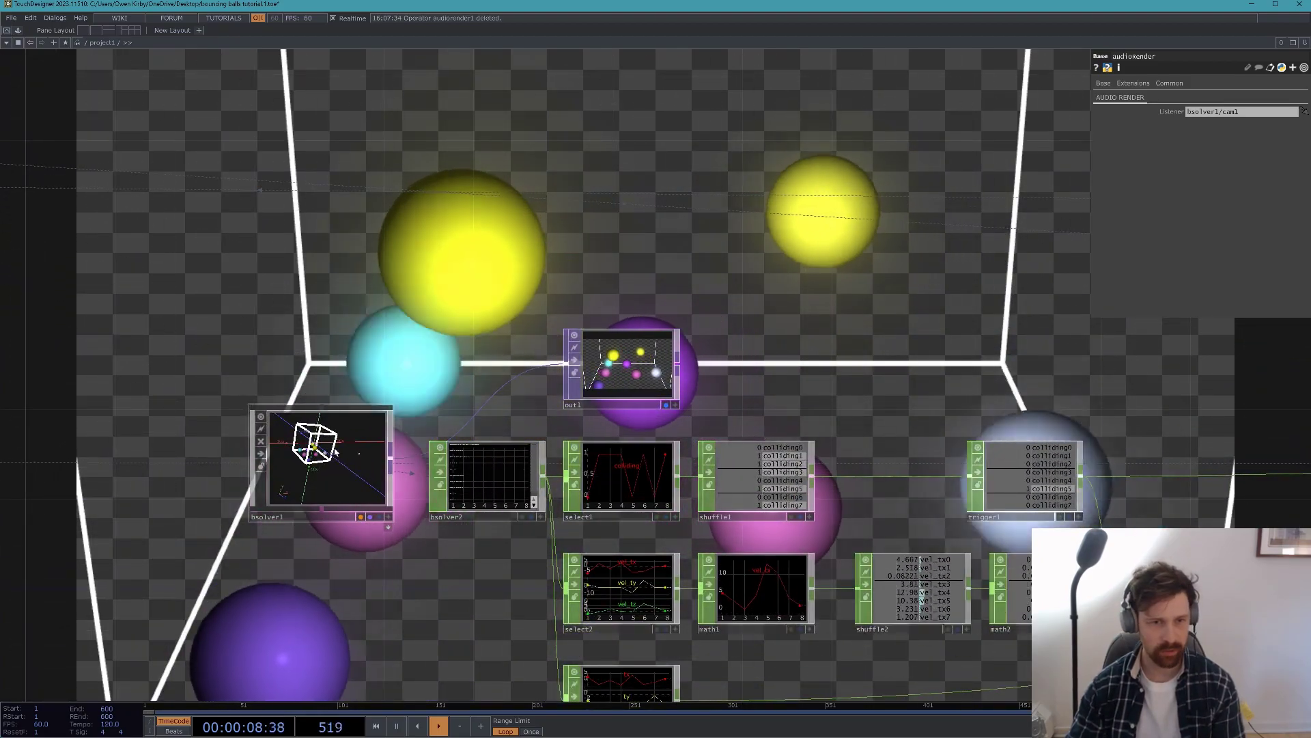
pyautogui.click(334, 451)
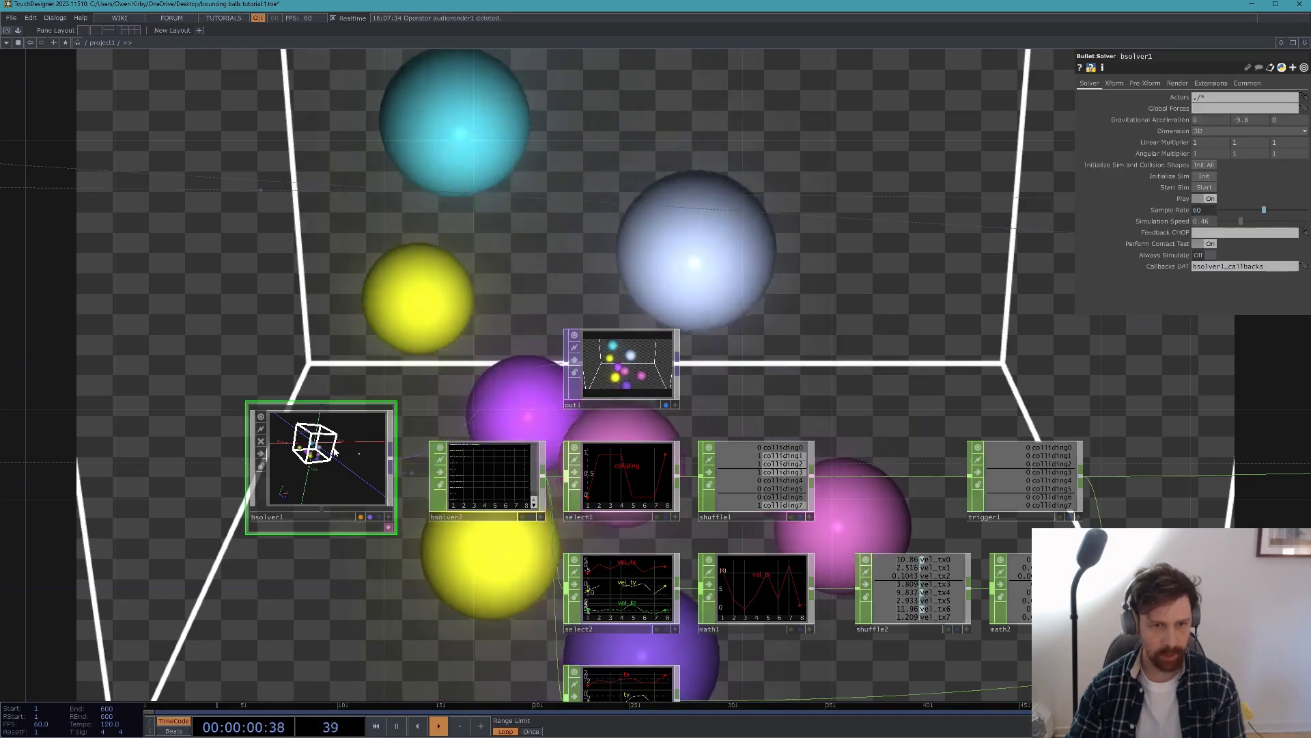
pyautogui.moveTo(465, 311); pyautogui.dragTo(284, 381)
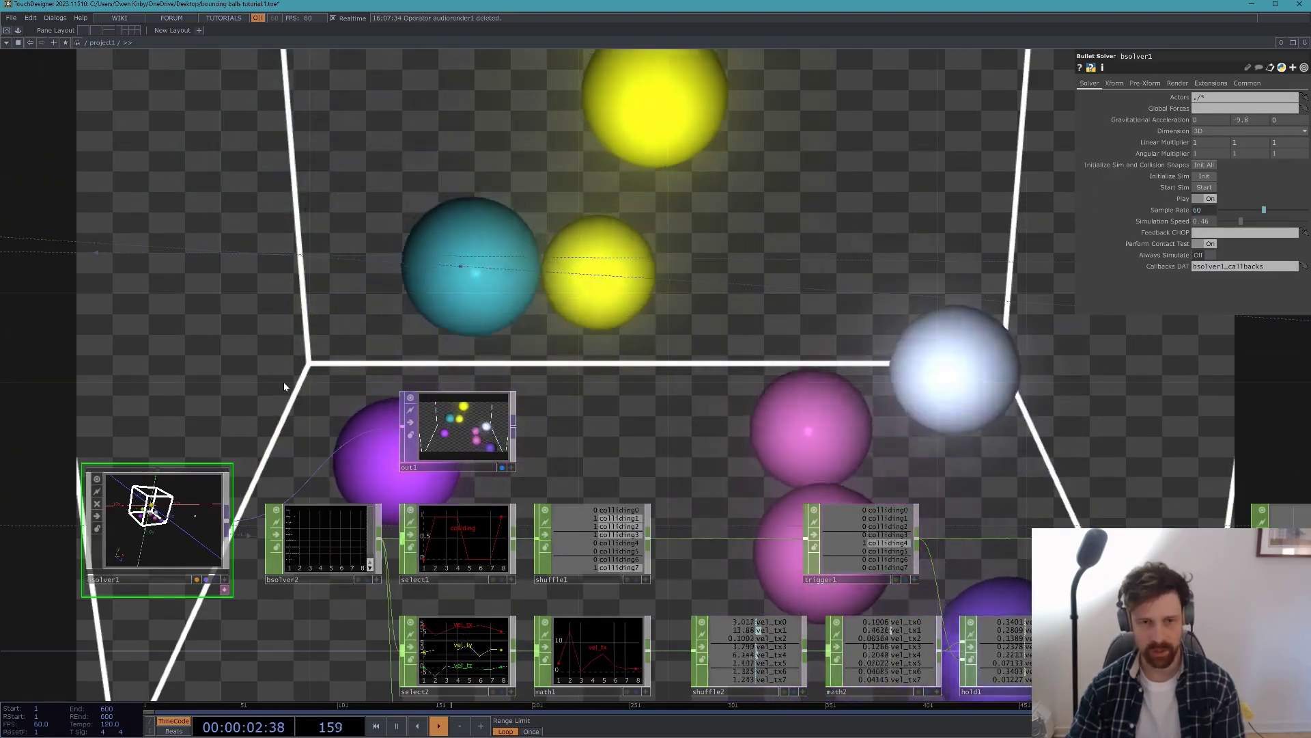
pyautogui.scroll(-5, 285, 382)
pyautogui.scroll(8, 809, 398)
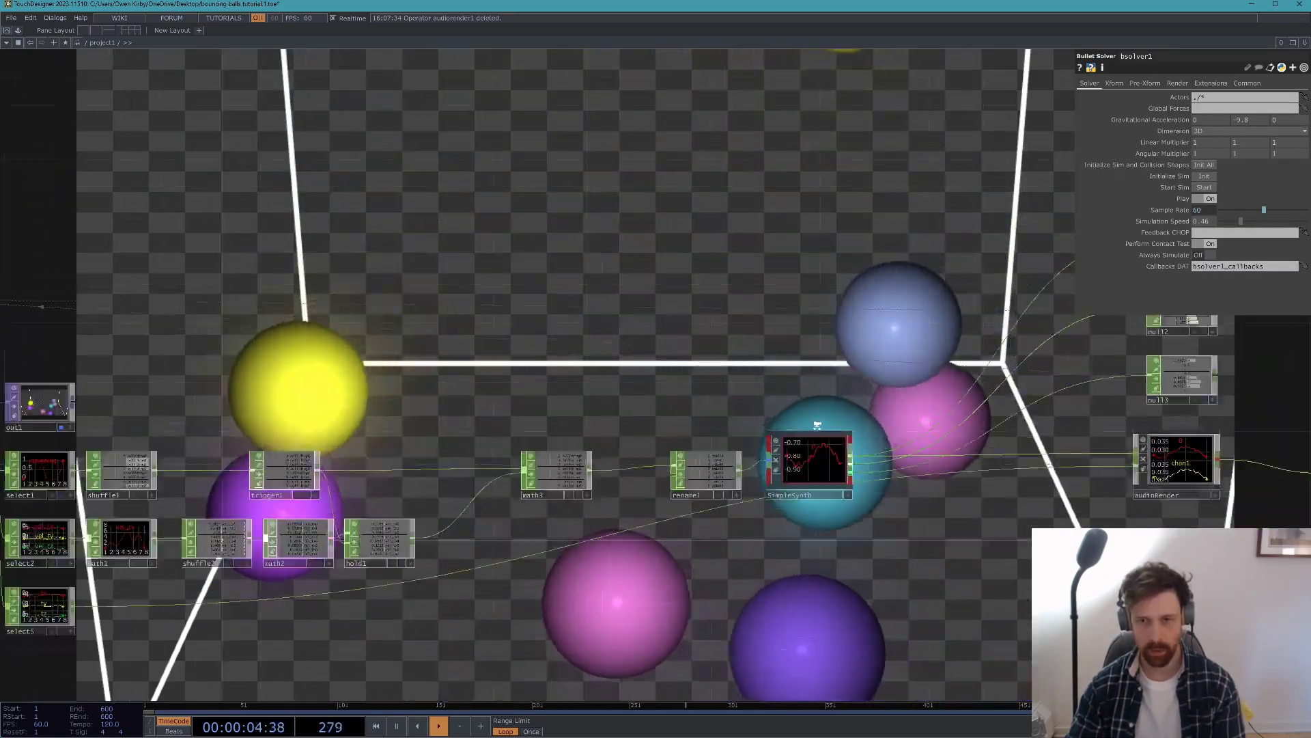
pyautogui.scroll(-8, 811, 527)
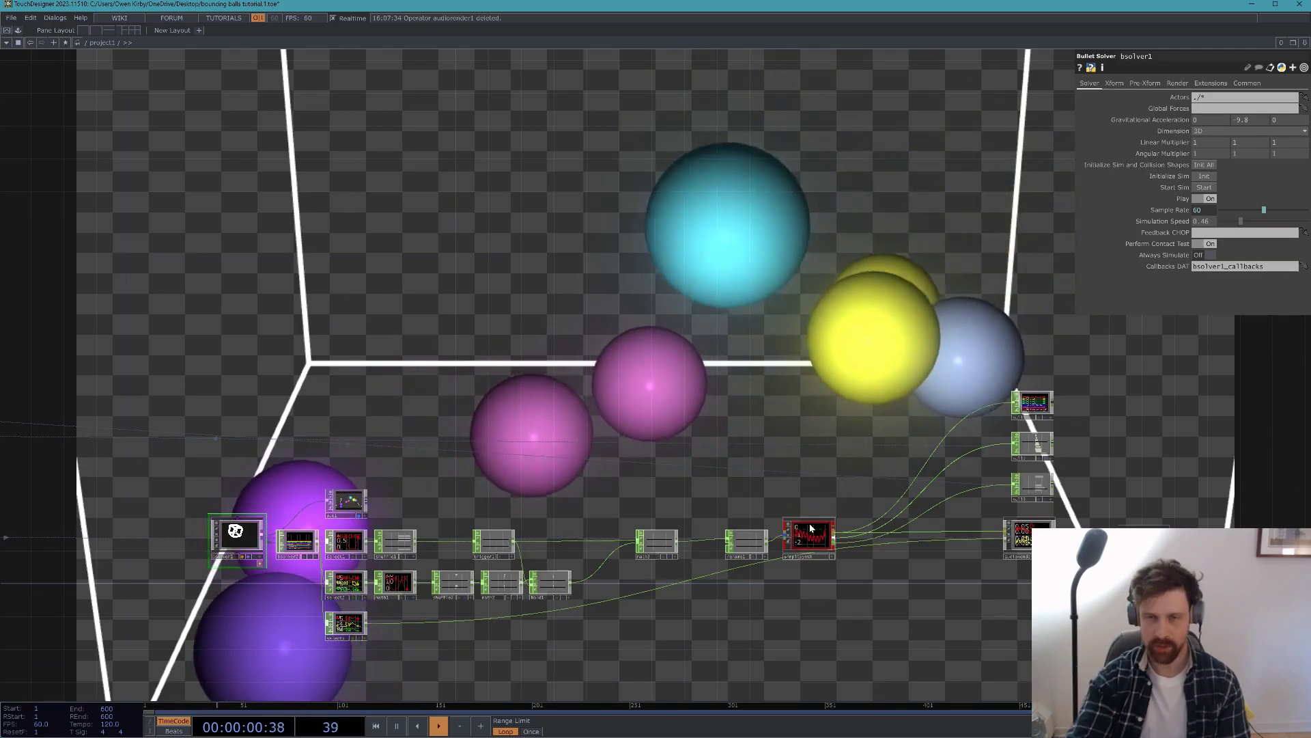
# - Examine how simpleSynth's outputs feed the null operators and audioRender, and inspect audioRender's Listener setting
pyautogui.moveTo(805, 551); pyautogui.dragTo(649, 546, button='middle')
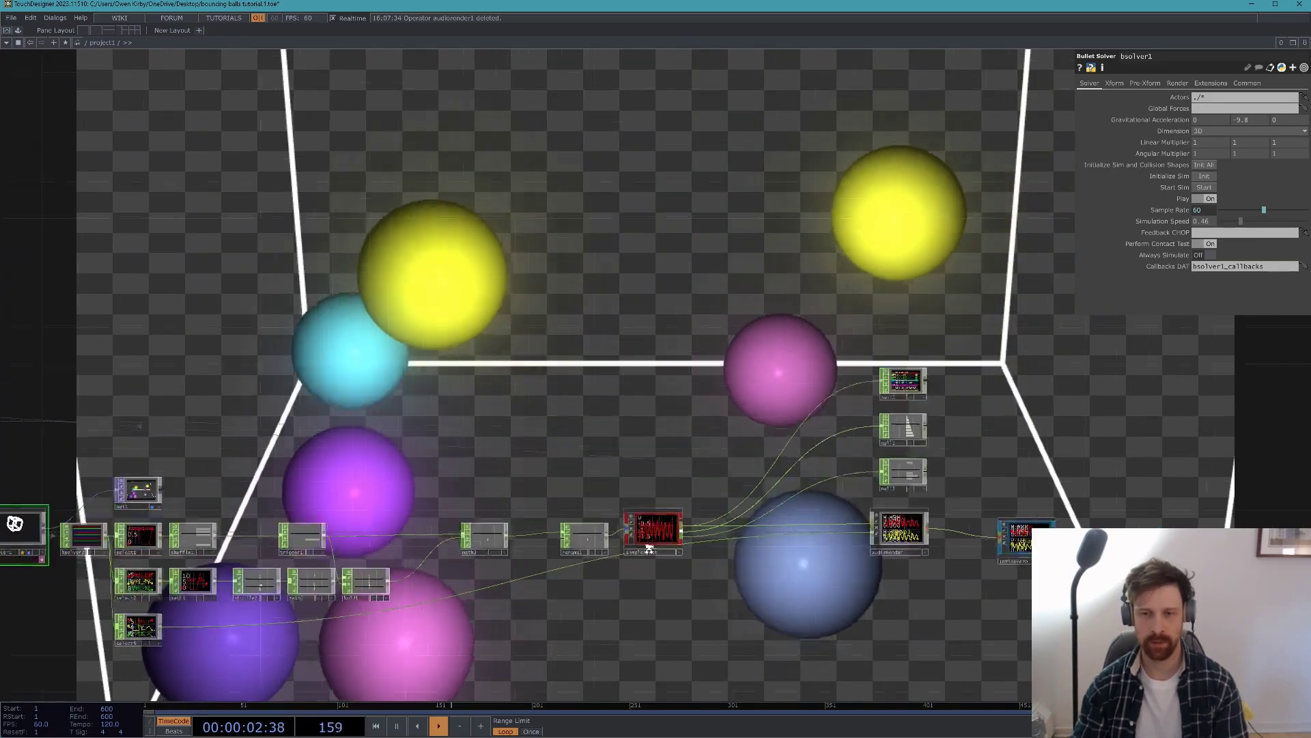
pyautogui.scroll(3, 650, 547)
pyautogui.moveTo(776, 592); pyautogui.dragTo(593, 588)
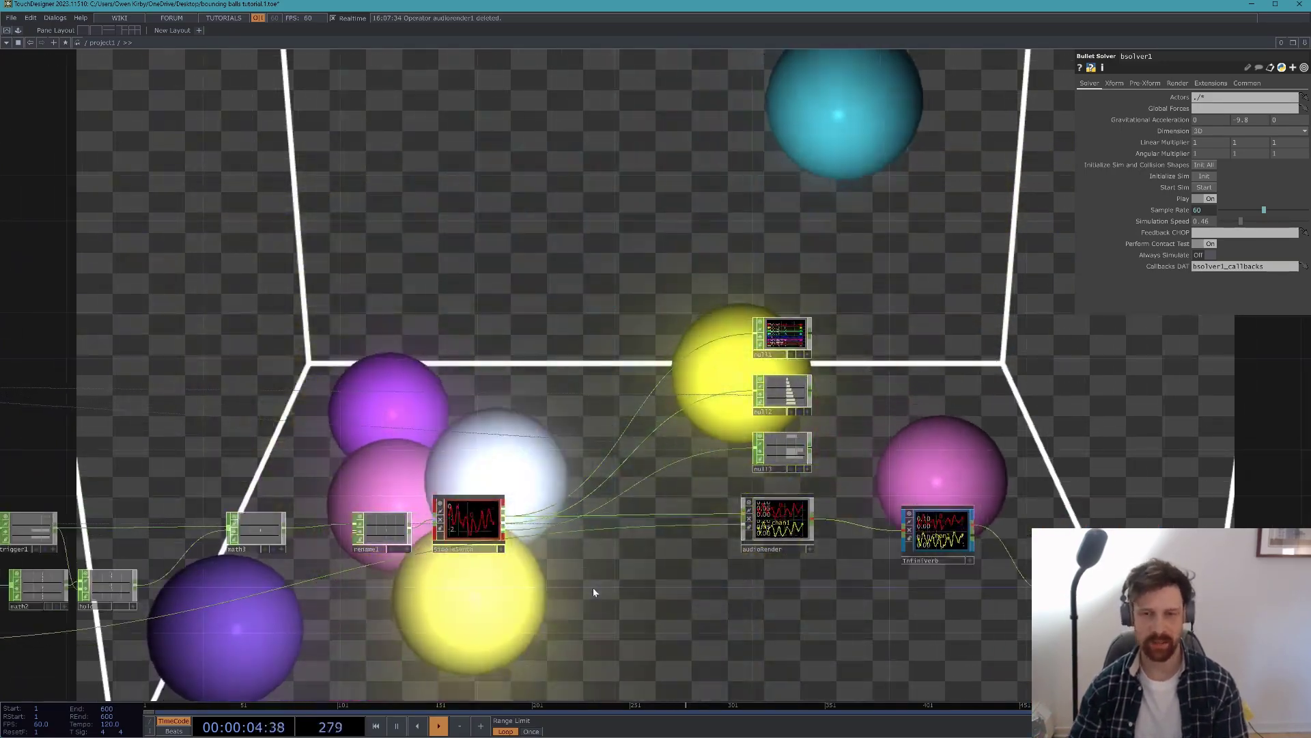
pyautogui.click(798, 531)
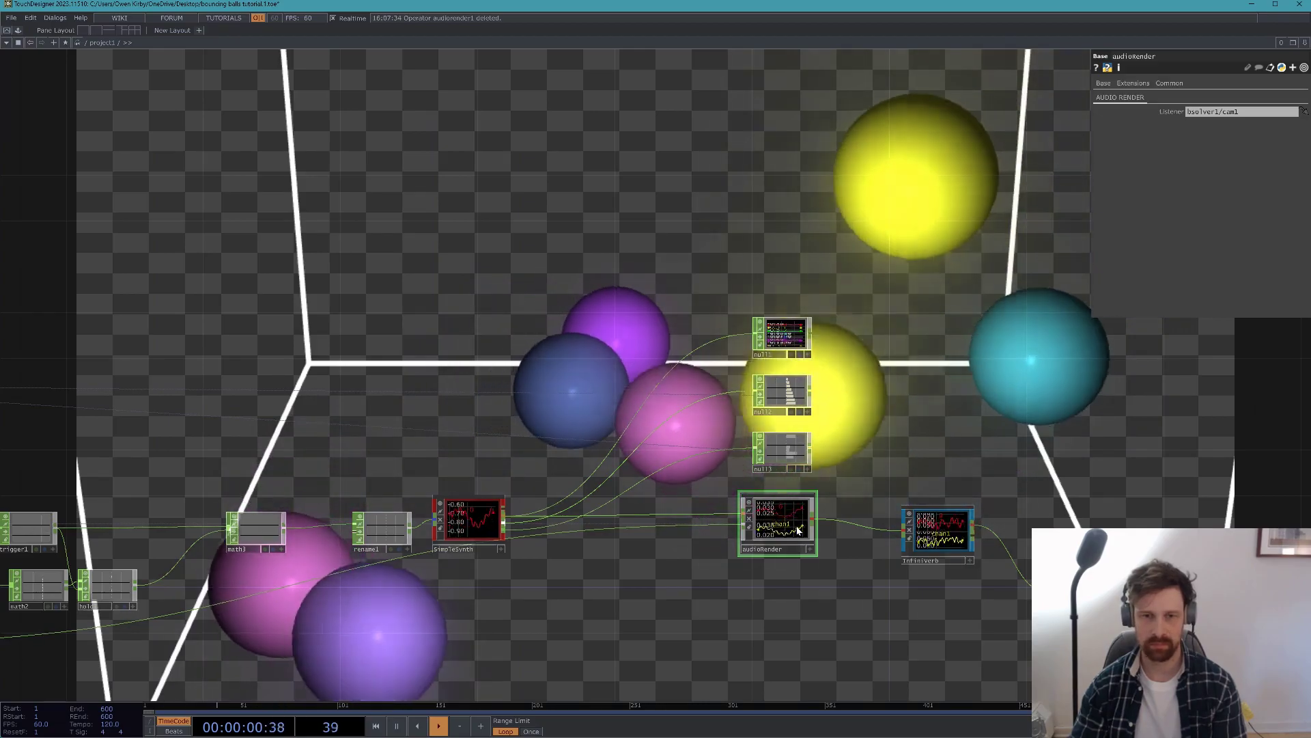
pyautogui.moveTo(565, 412); pyautogui.dragTo(661, 396)
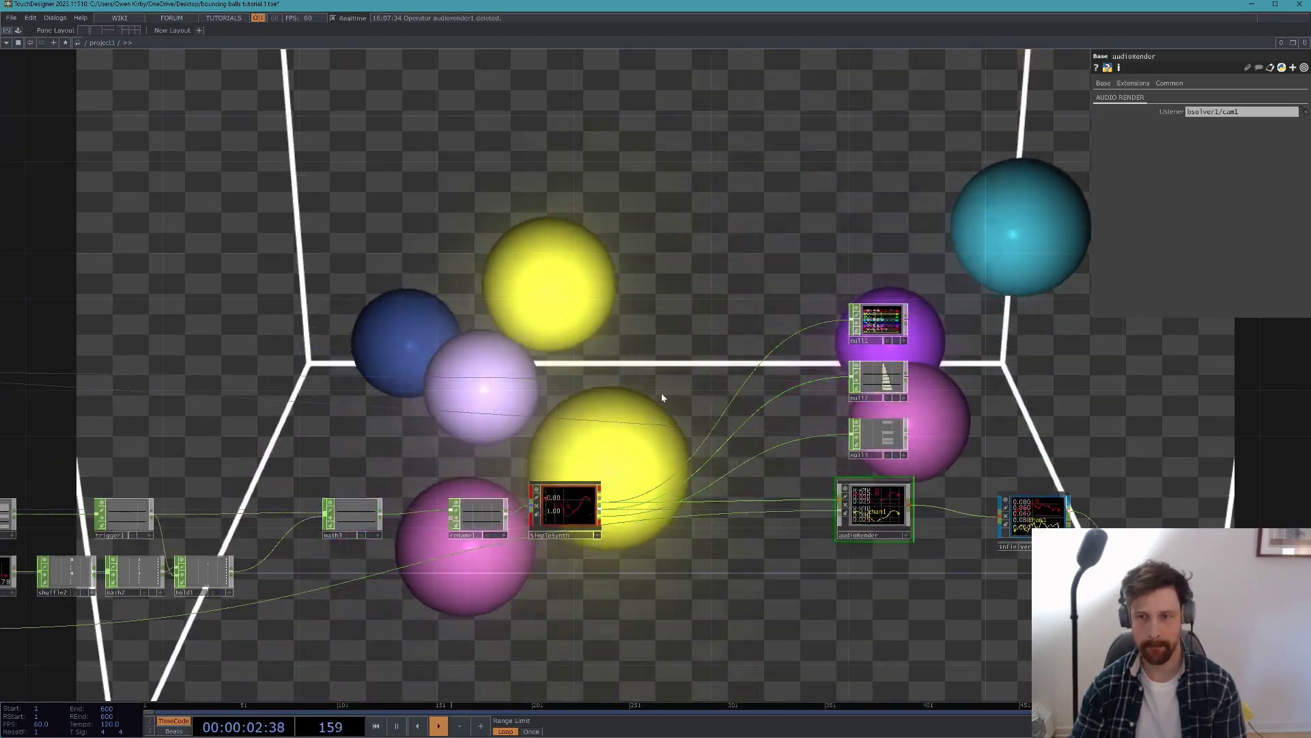
pyautogui.moveTo(579, 375); pyautogui.dragTo(459, 384)
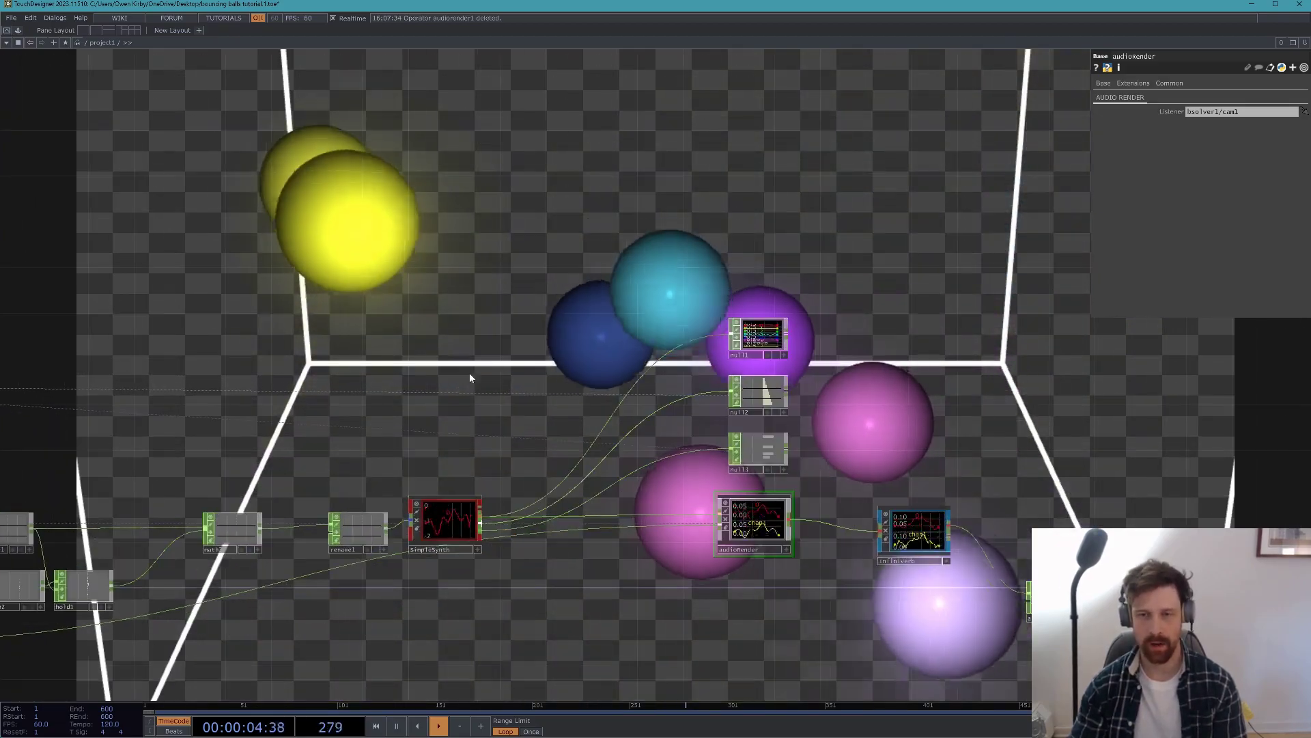
# - Move the three null operators above Infiniverb, revisit the replicated network inside audioRender, and return to project1
pyautogui.click(755, 456)
pyautogui.moveTo(756, 451); pyautogui.dragTo(928, 449)
pyautogui.moveTo(716, 532); pyautogui.dragTo(895, 503, button='middle')
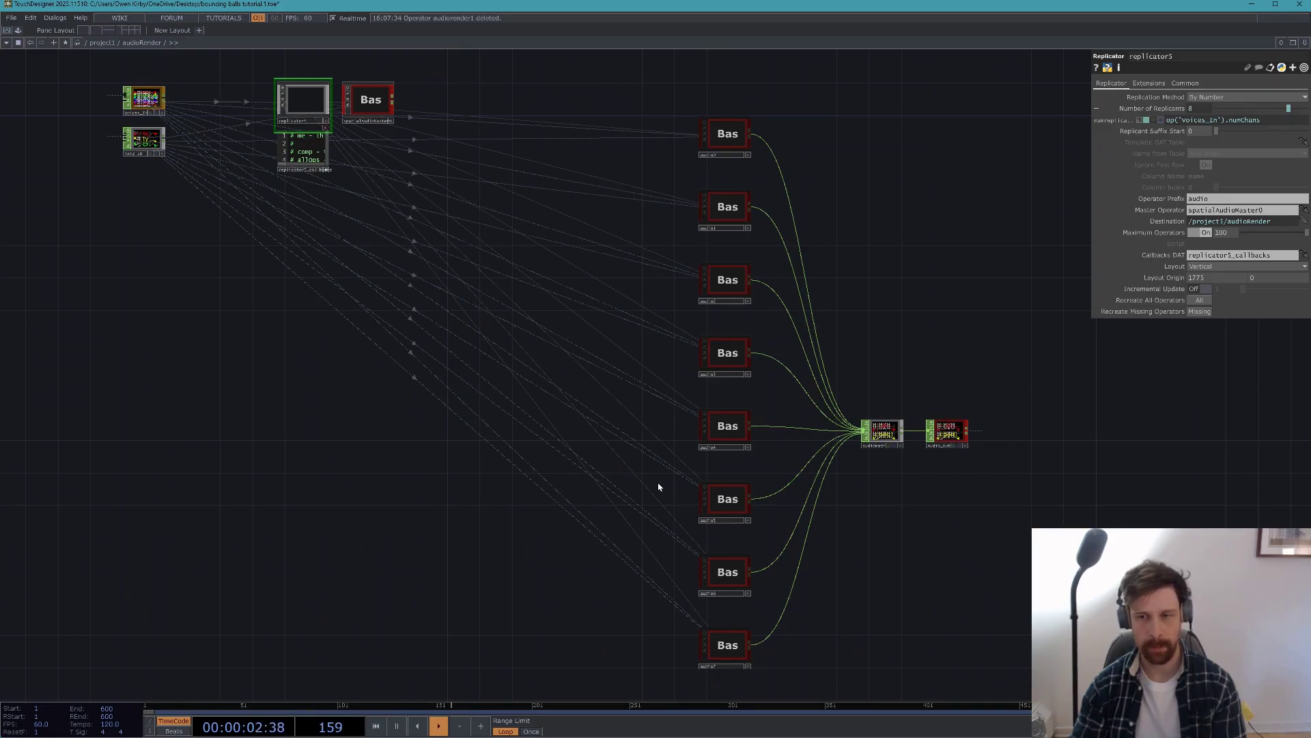
pyautogui.scroll(-8, 657, 485)
pyautogui.scroll(4, 654, 481)
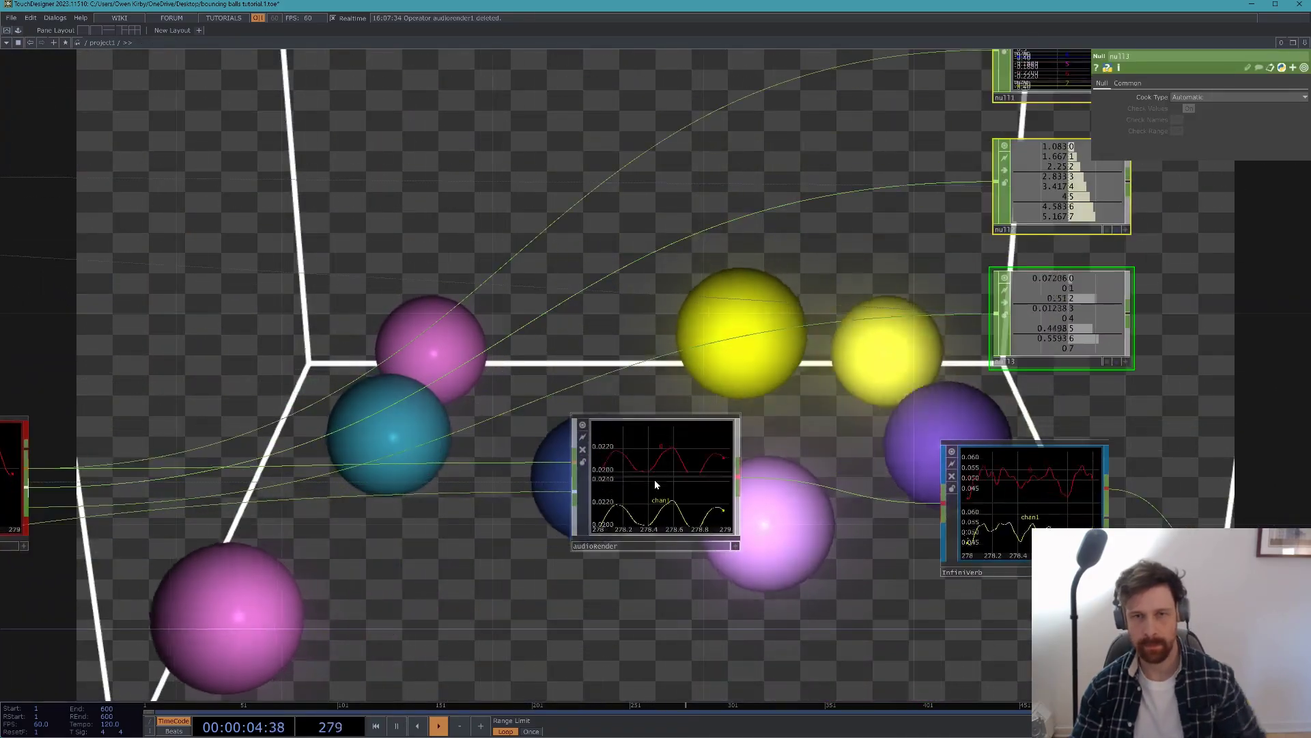